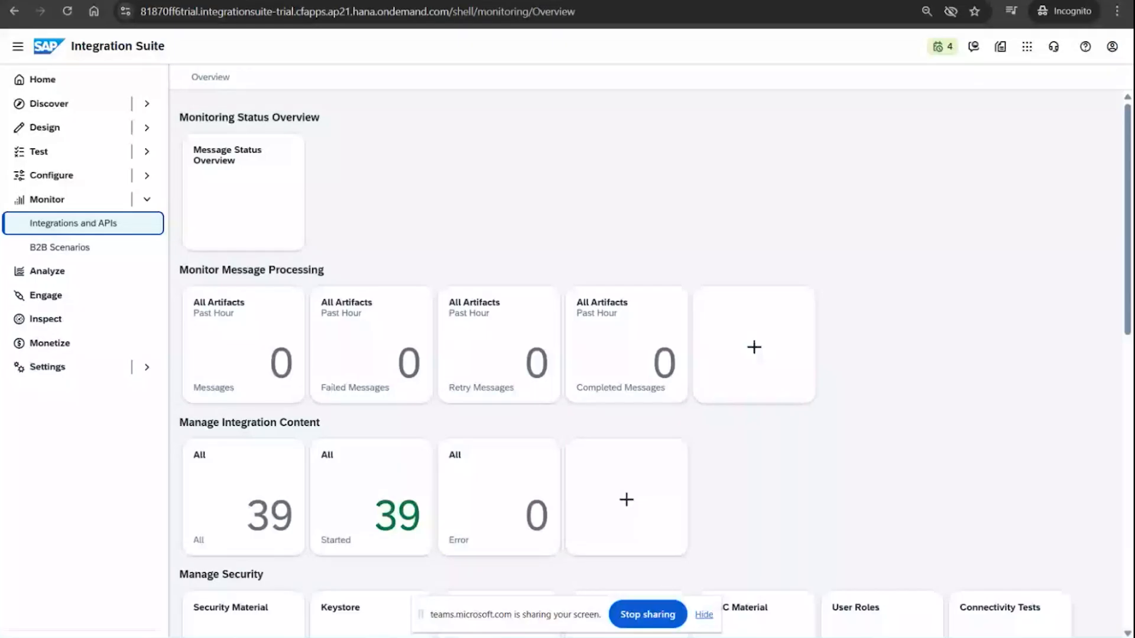
Switch to the text editor and bring up the Session 15 SAP B2B / EDI Integration notes
key(alt+Tab)
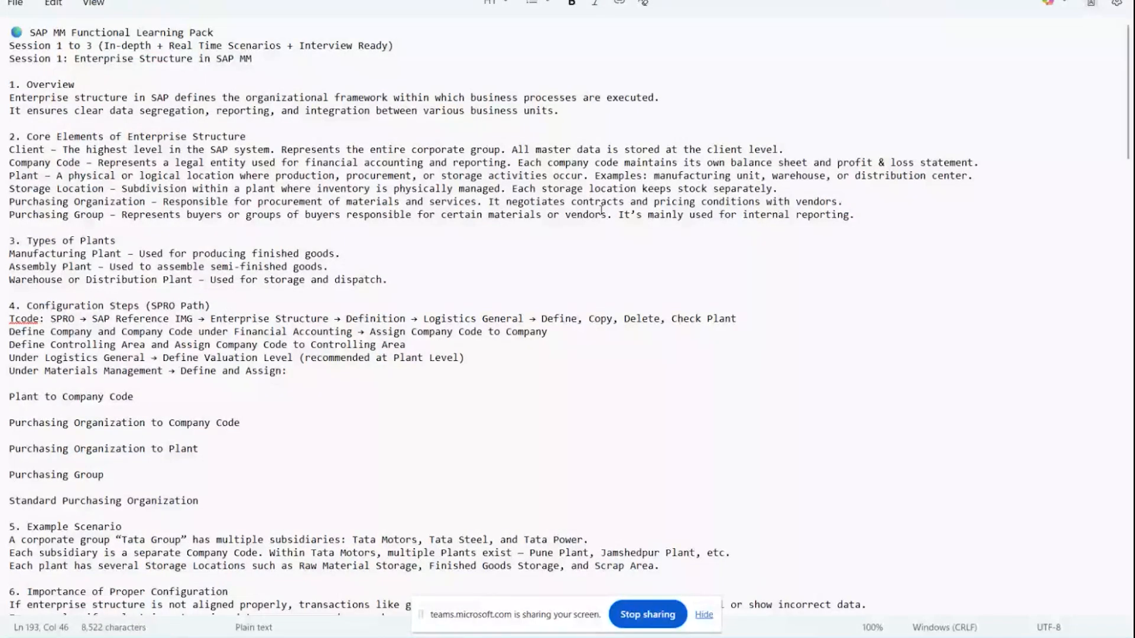
key(ctrl+Tab)
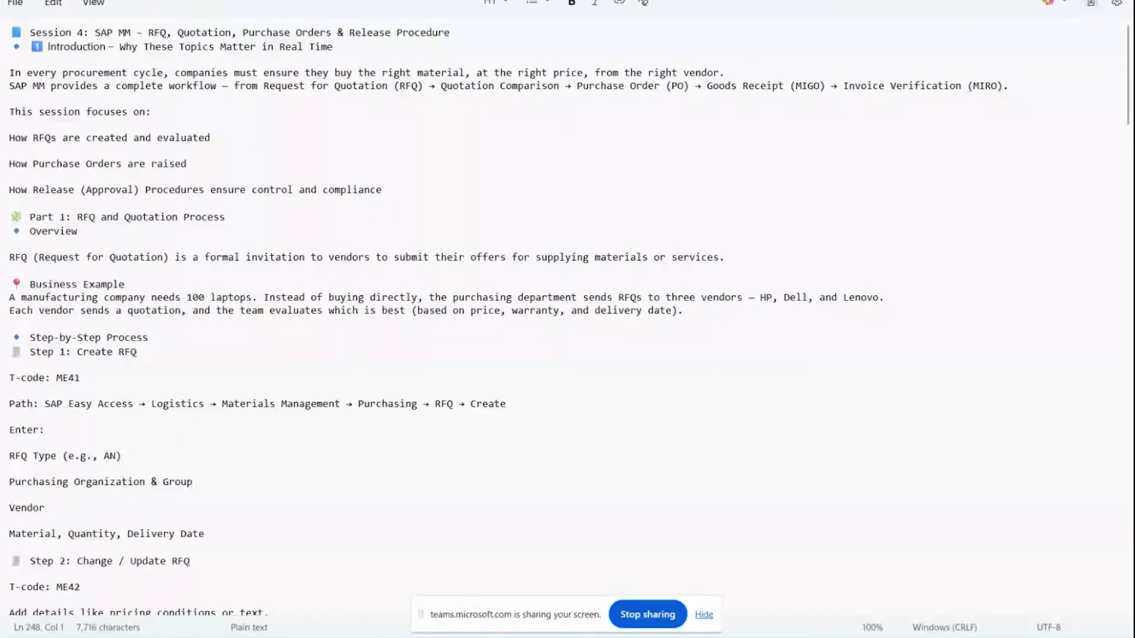
key(ctrl+Tab)
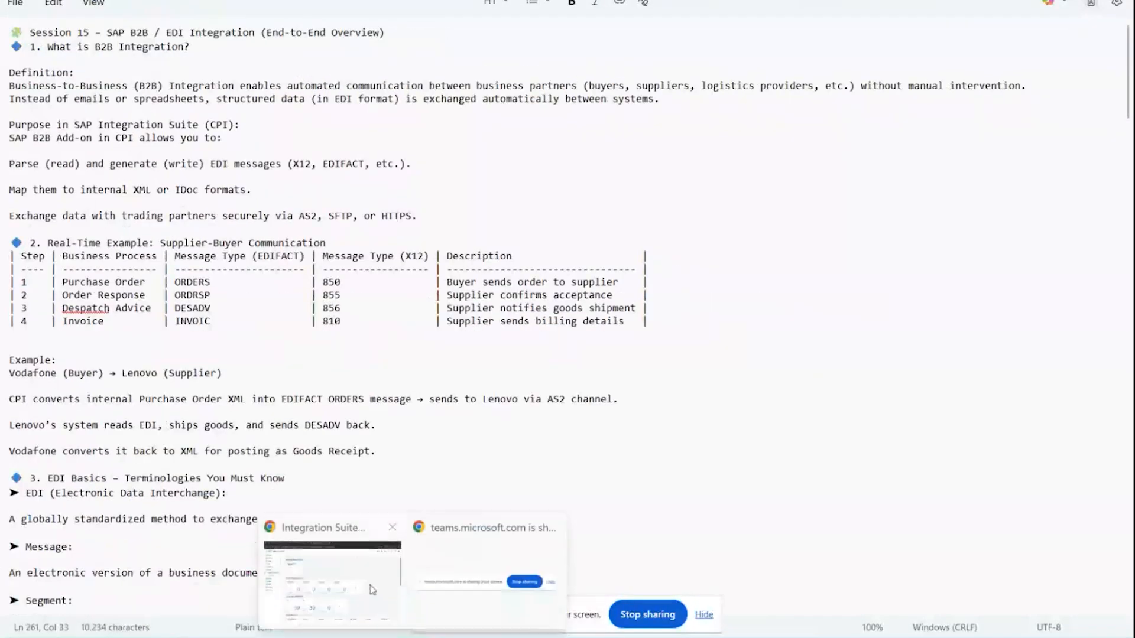
Return to SAP Integration Suite and expand the Design and Discover sections of the navigation
click(329, 573)
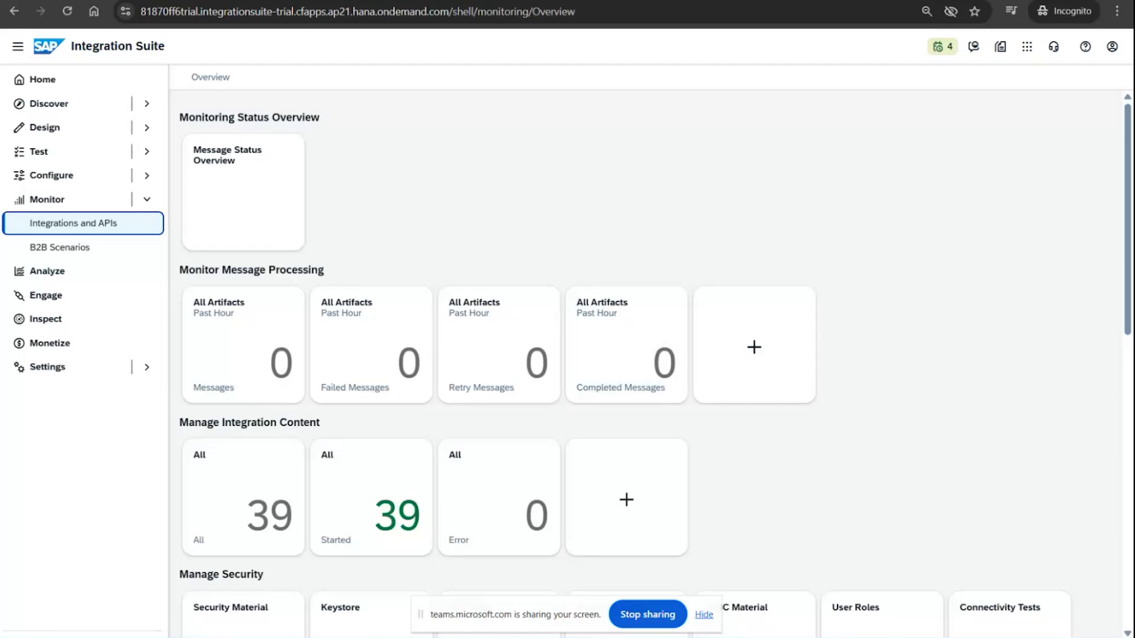
click(46, 126)
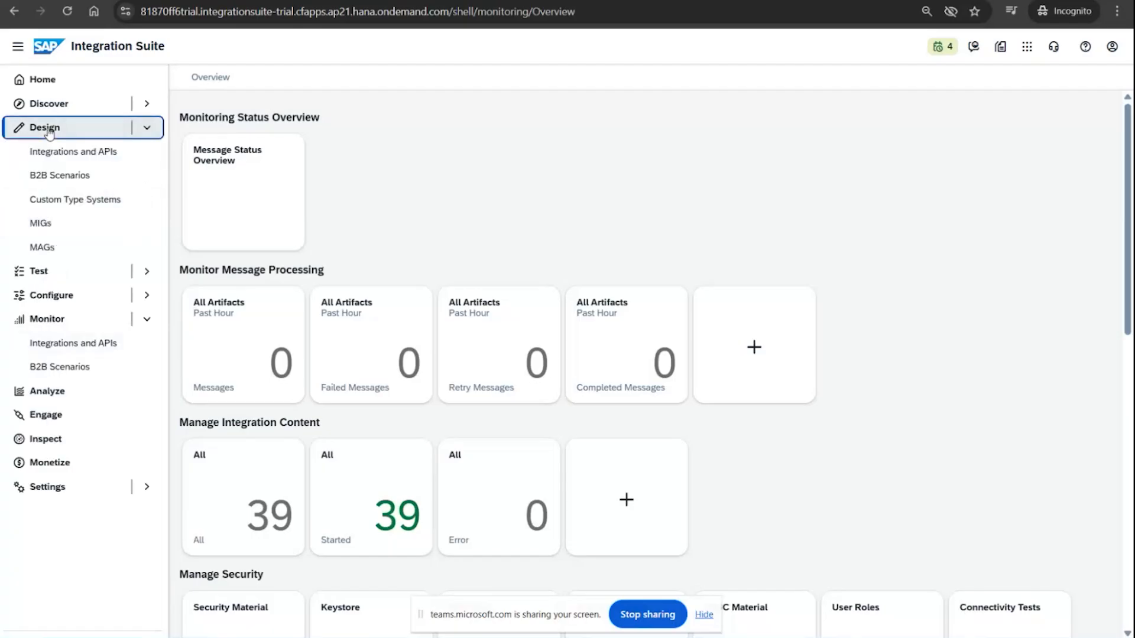
click(51, 106)
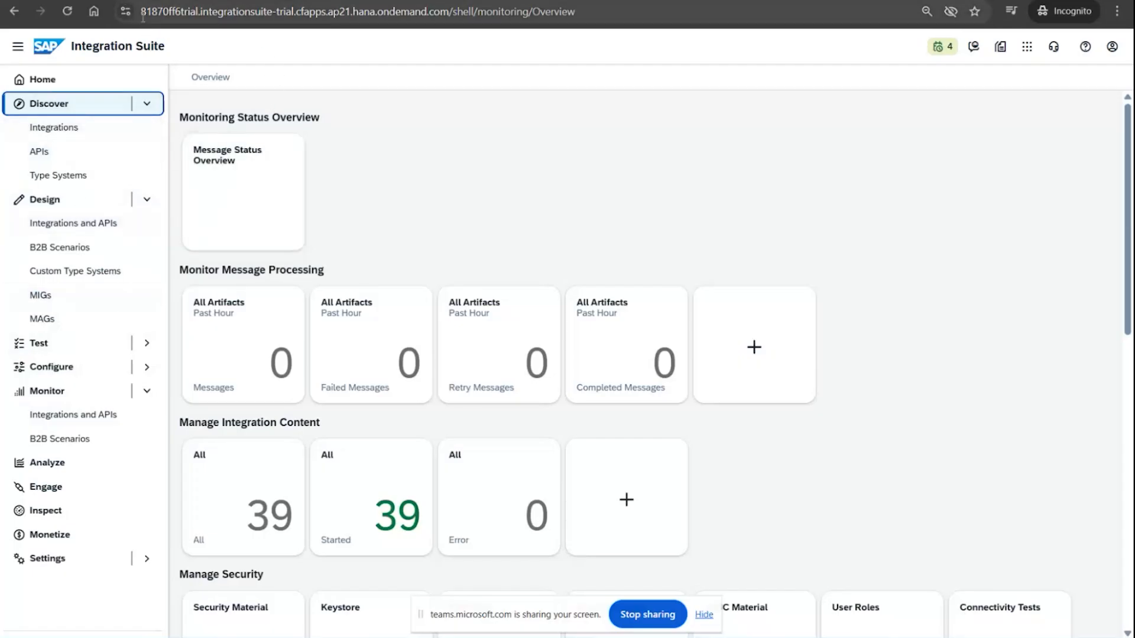
key(alt+Tab)
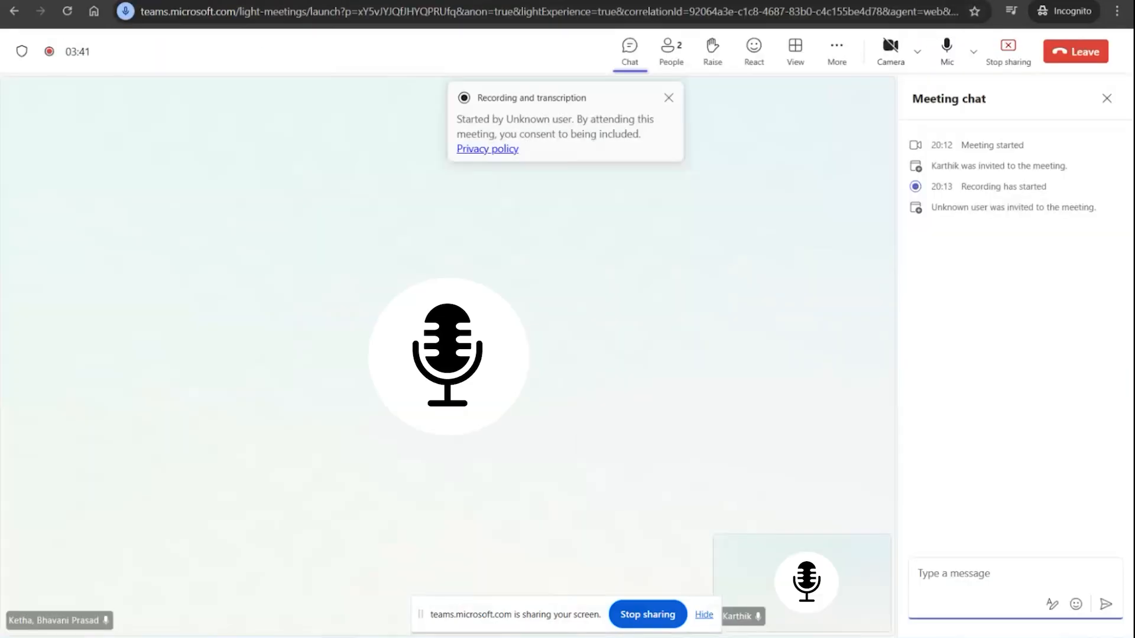
key(alt+Tab)
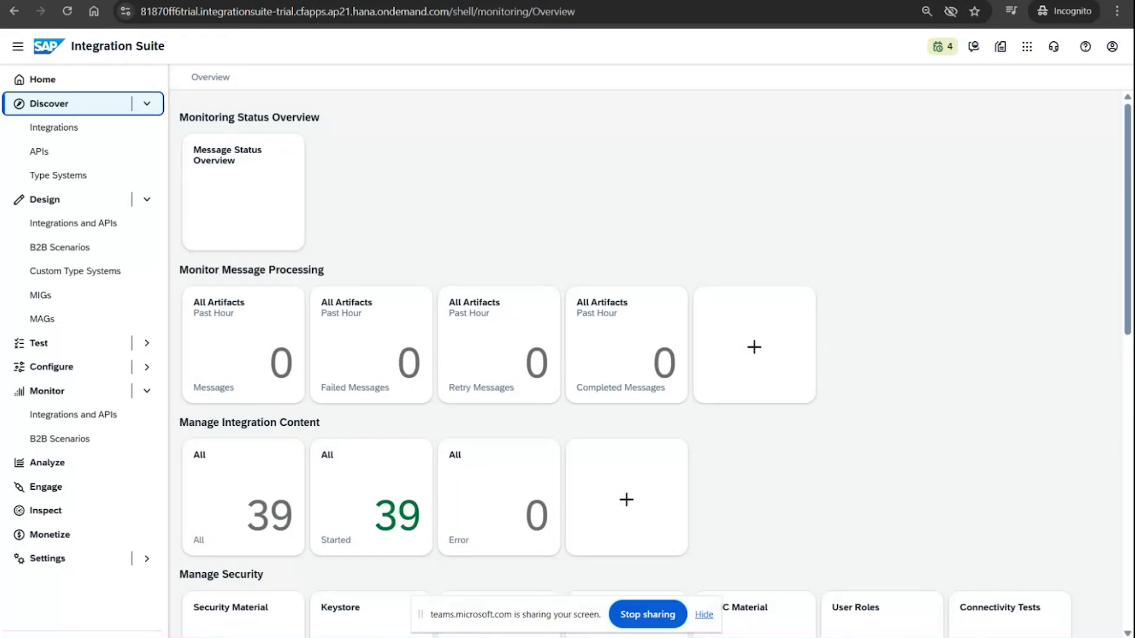
Go back to the Session 15 notes and highlight parts of the B2B definition and the line on parsing and generating EDI messages
key(alt+Tab)
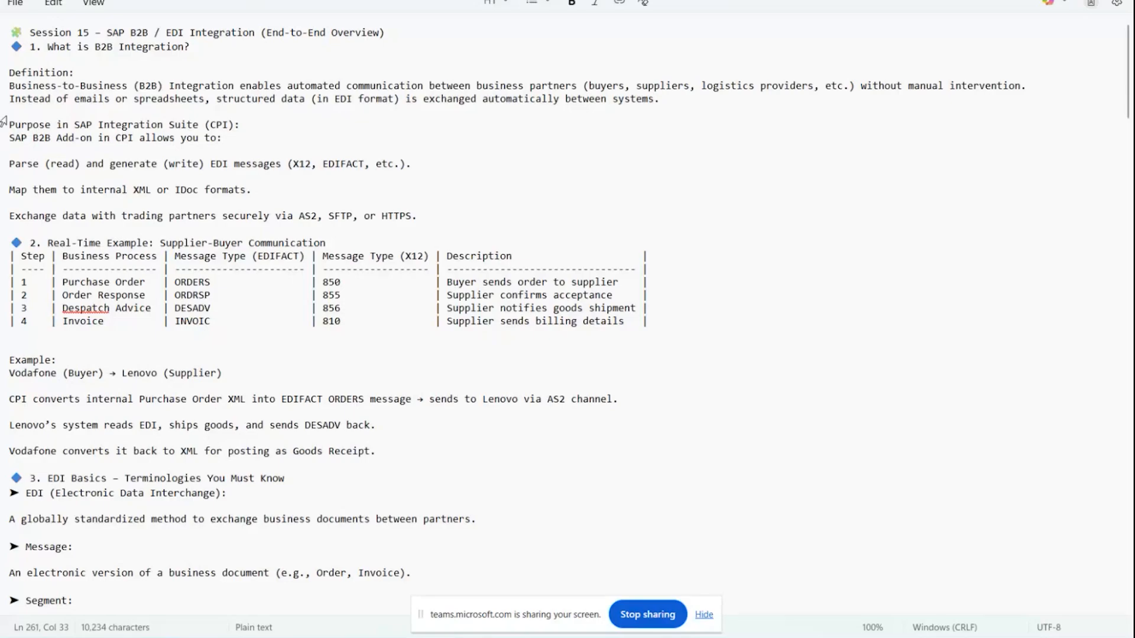
triple_click(3, 90)
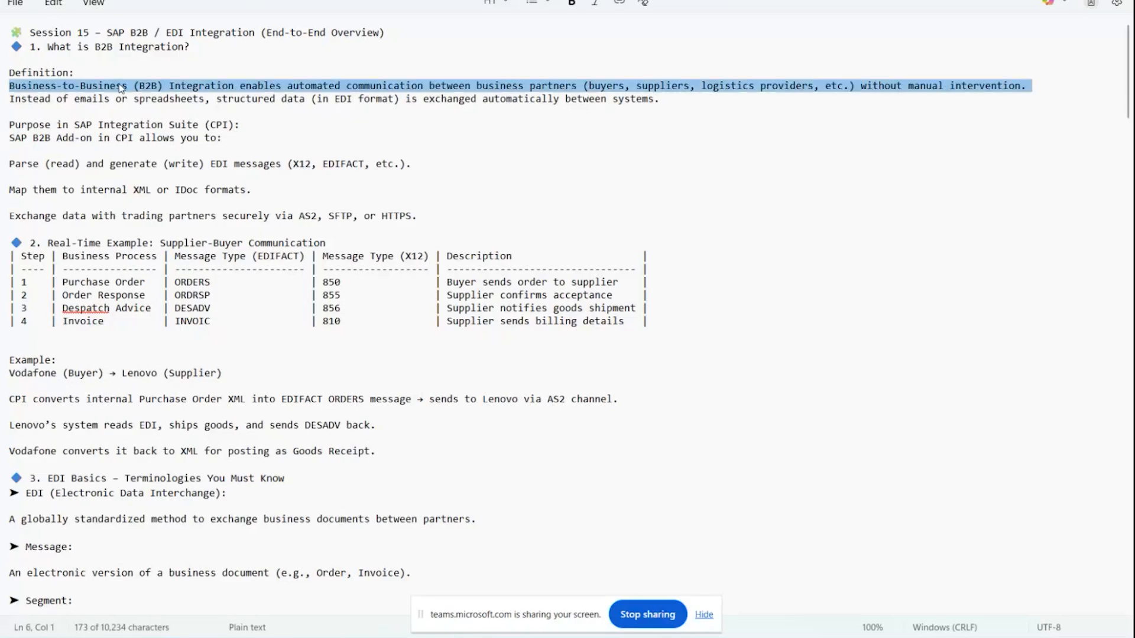
click(240, 98)
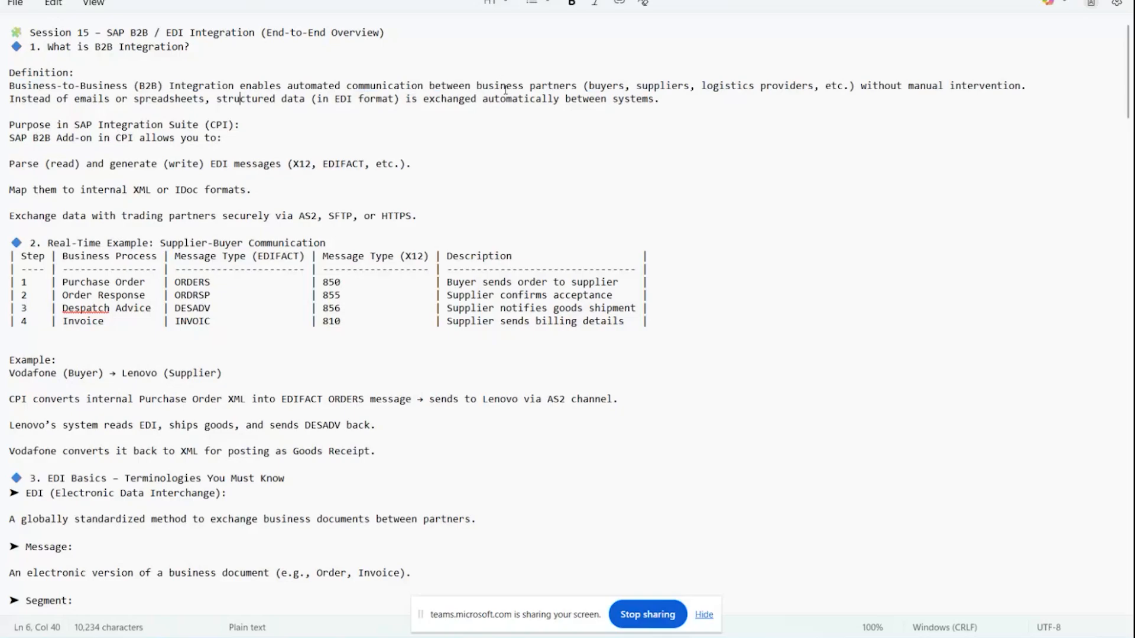
drag(476, 85, 593, 84)
drag(589, 85, 807, 97)
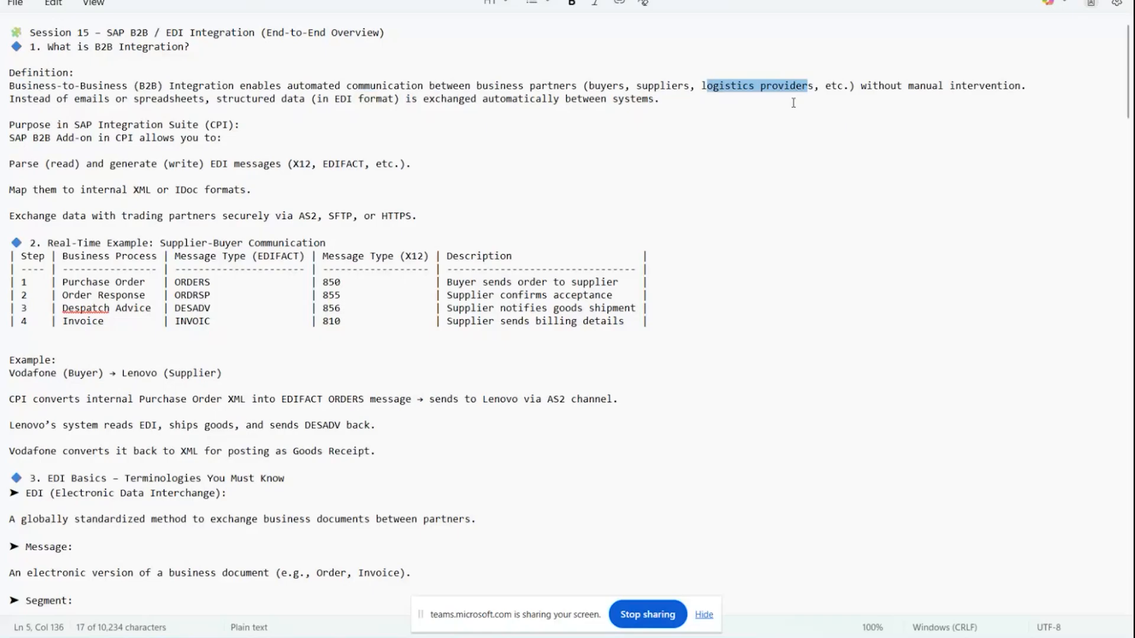
click(720, 93)
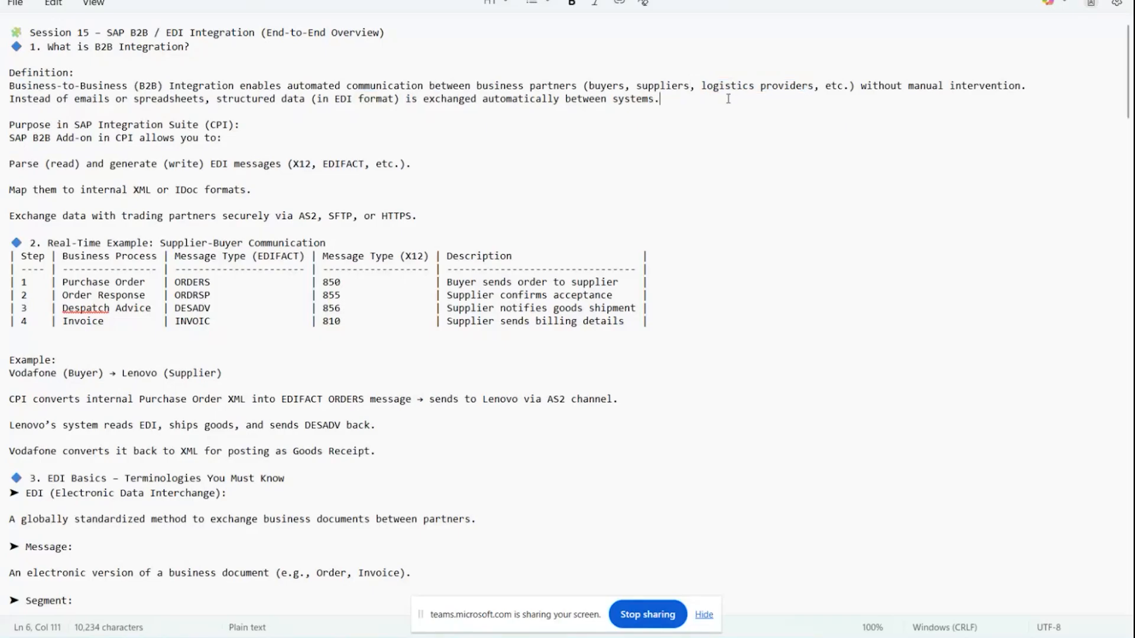
drag(702, 86, 812, 86)
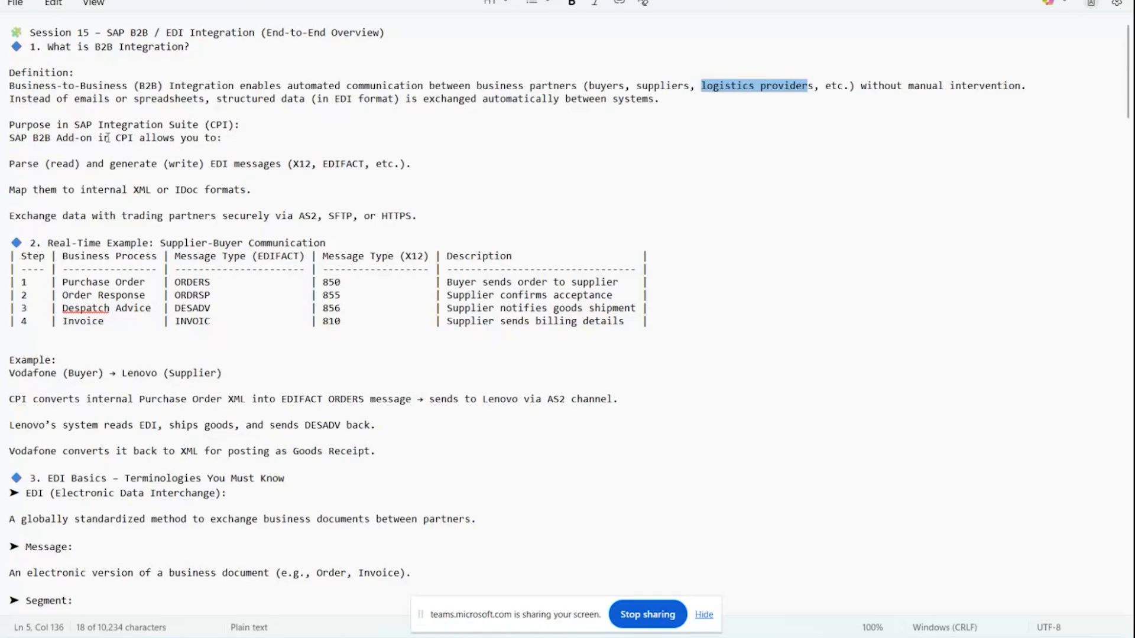
drag(11, 164, 308, 172)
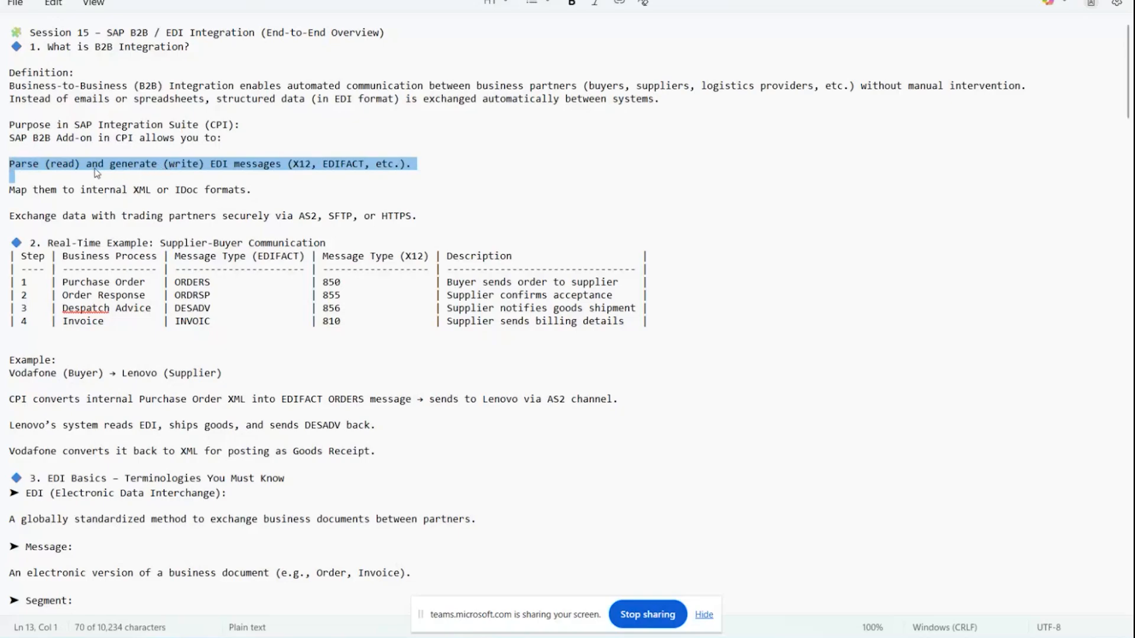
click(73, 164)
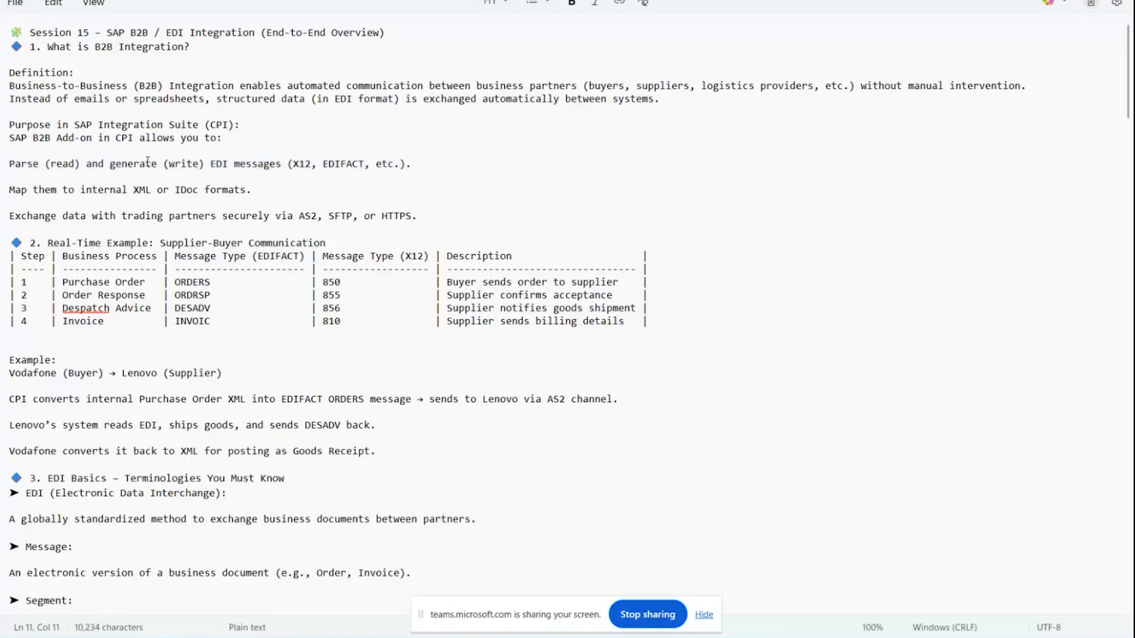
Bring up the ASC X12 850 Purchase Order XML schema file and examine its header information and segment elements
click(739, 0)
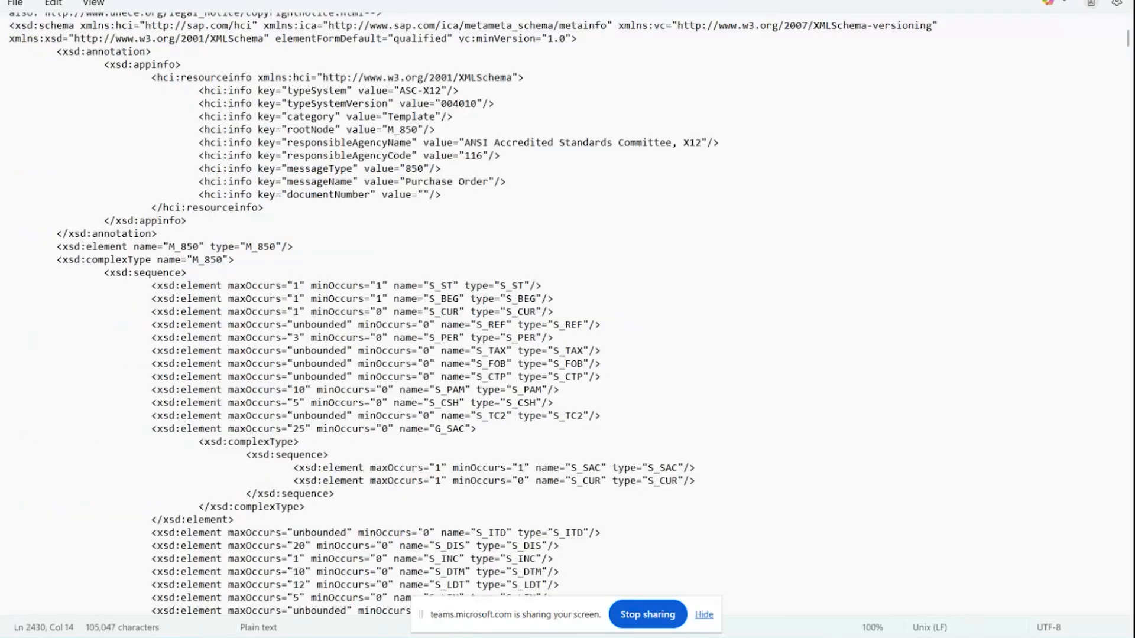
scroll(448, 308, up, 7)
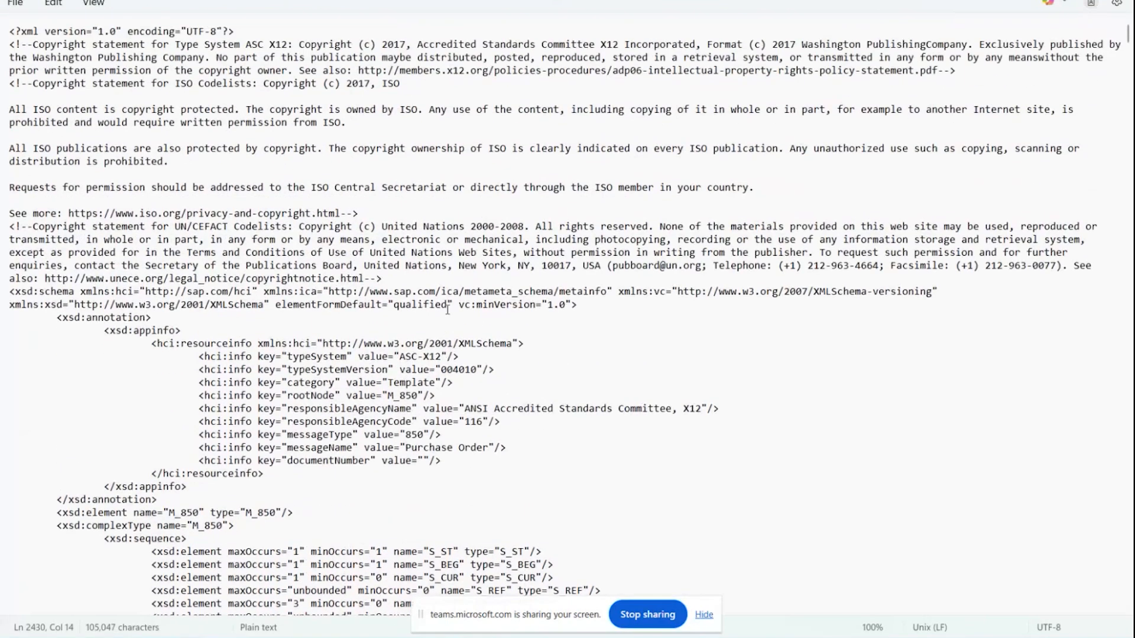
scroll(448, 310, down, 6)
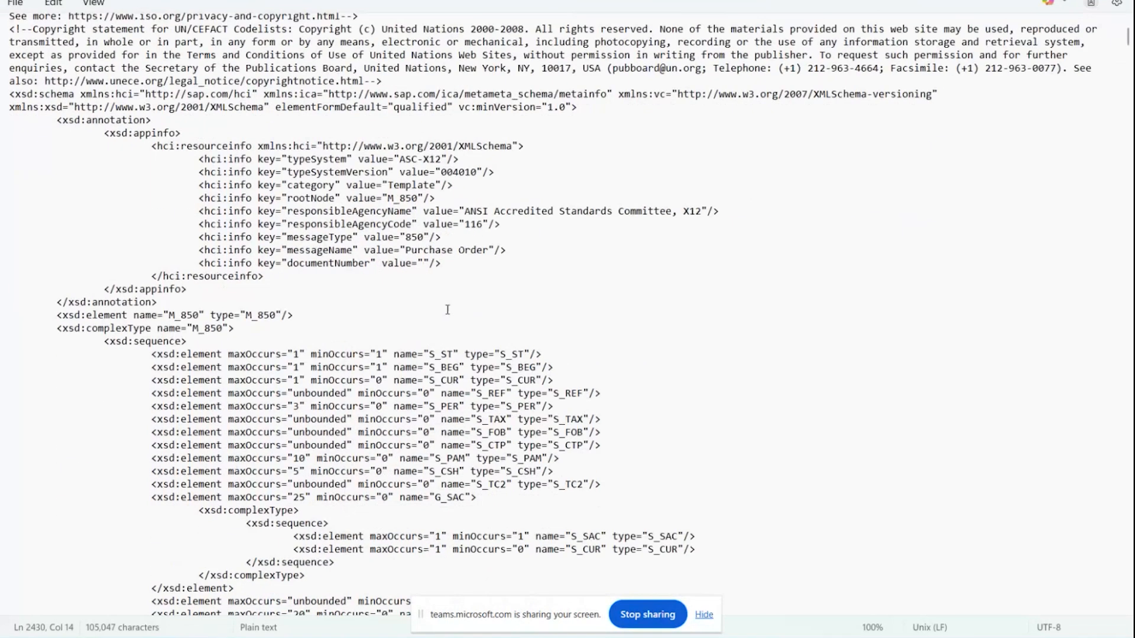
scroll(447, 309, down, 1)
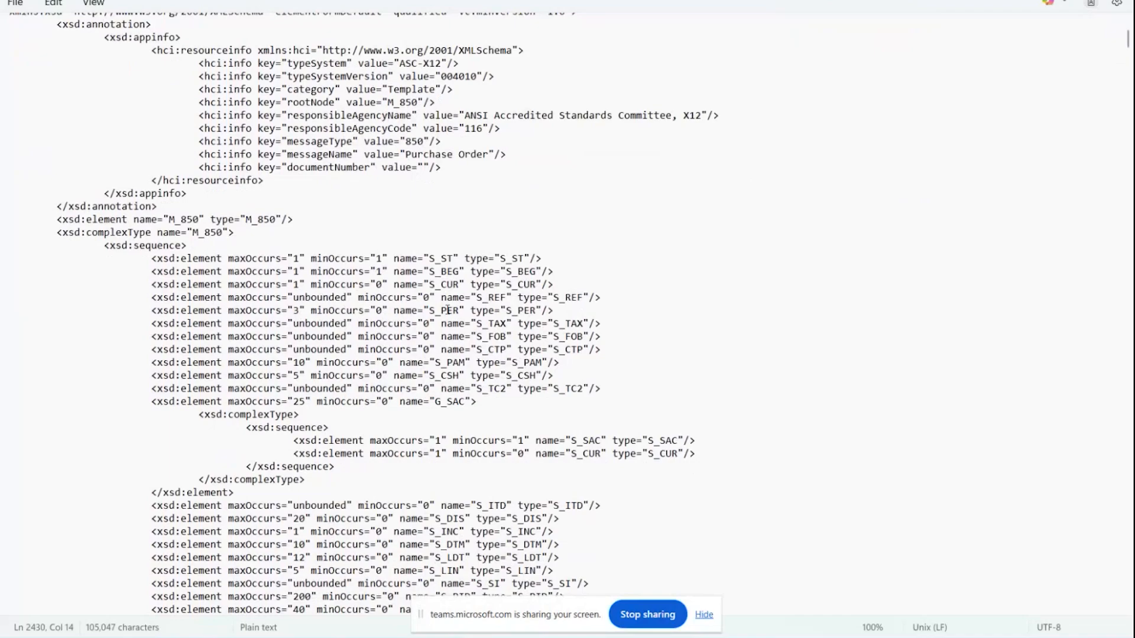
scroll(448, 309, down, 5)
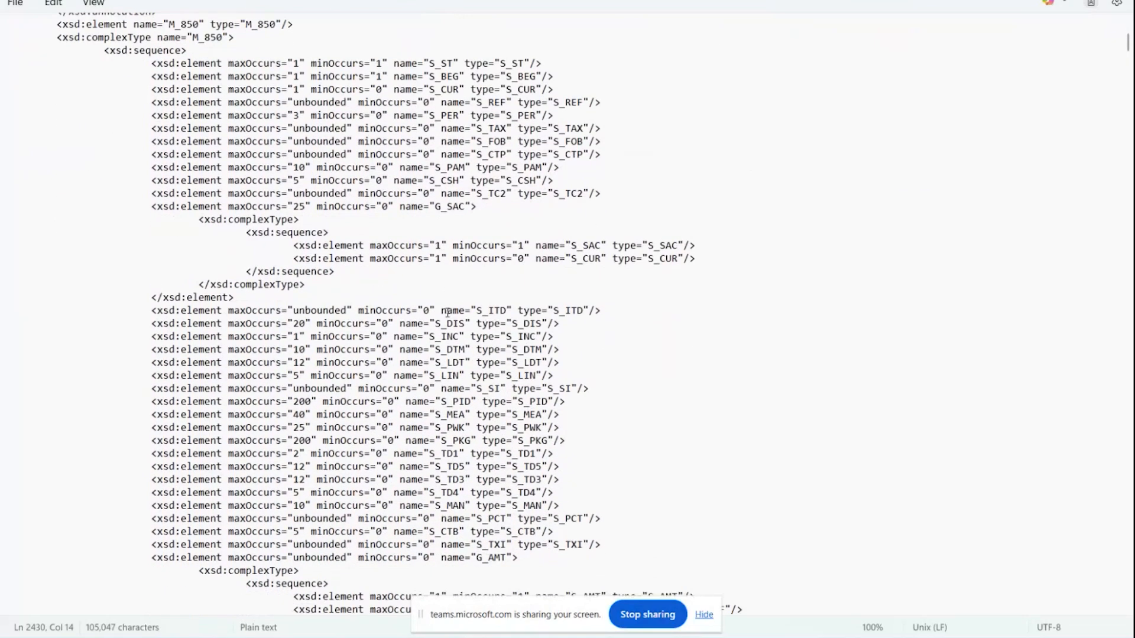
Return to the Session 15 notes and highlight the EDIFACT example input from the UNB segment through the UNZ segment
click(458, 0)
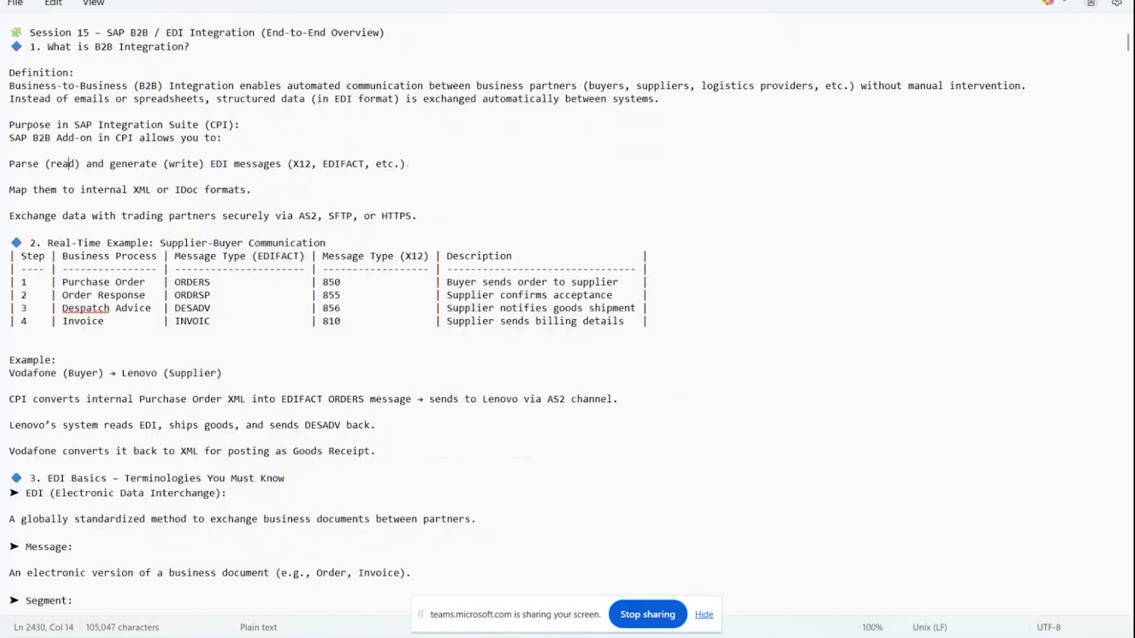
scroll(473, 383, down, 20)
scroll(472, 383, down, 20)
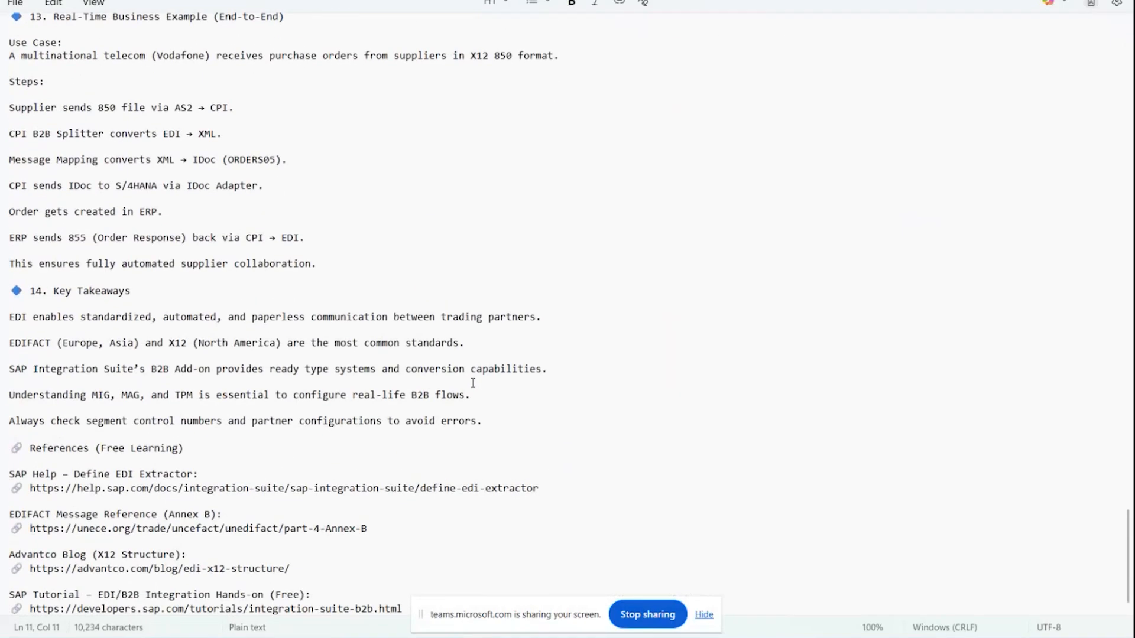
scroll(473, 383, up, 20)
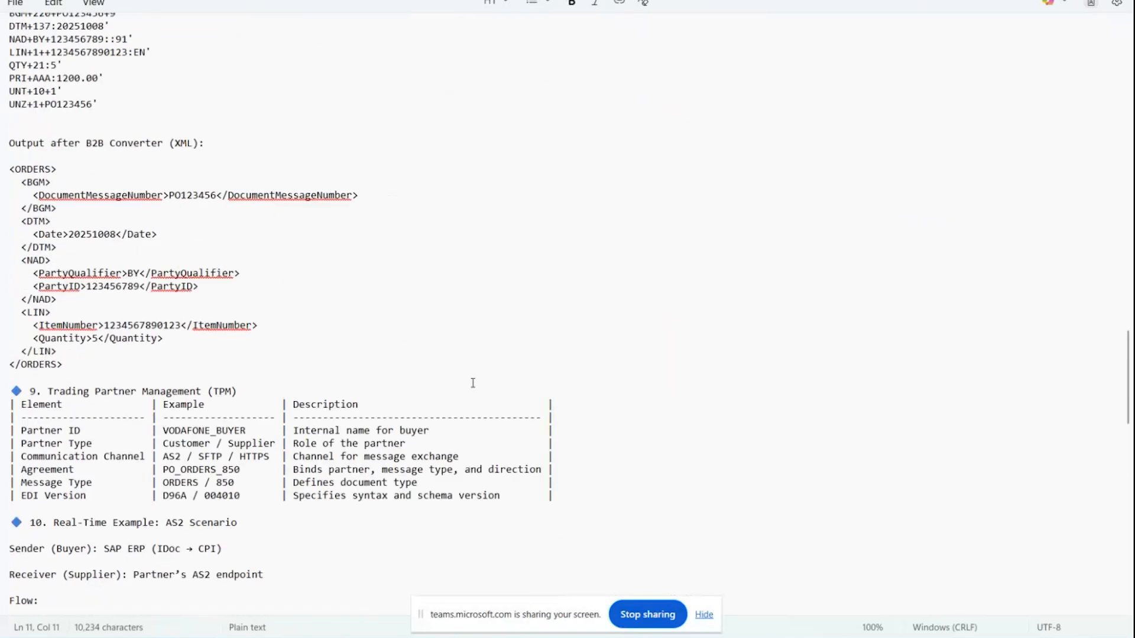
scroll(473, 383, up, 11)
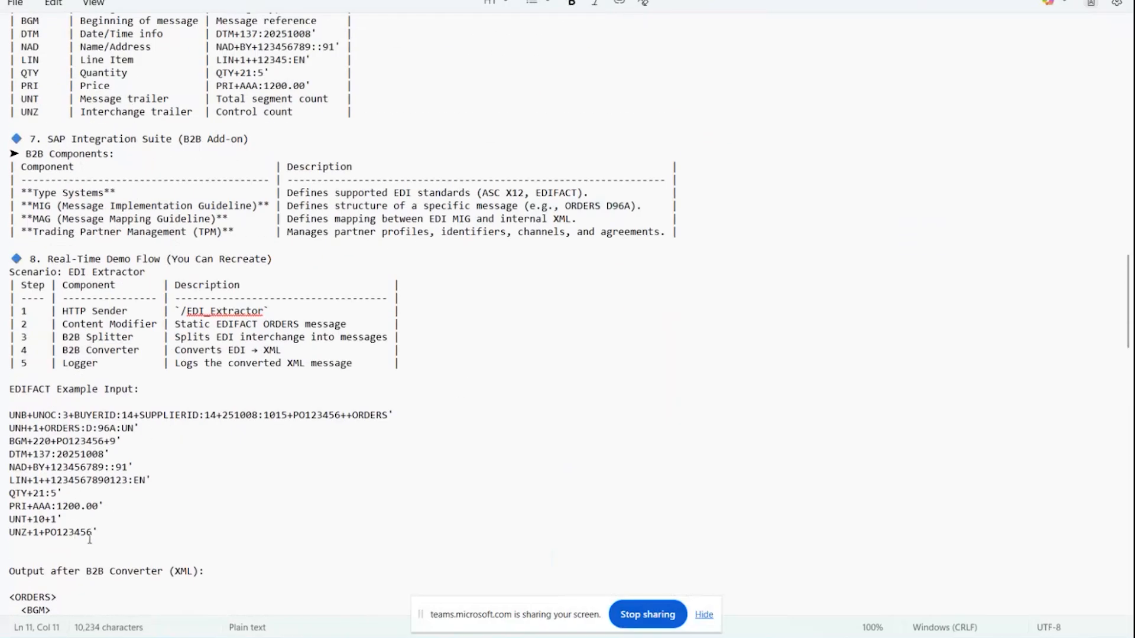
drag(99, 534, 6, 415)
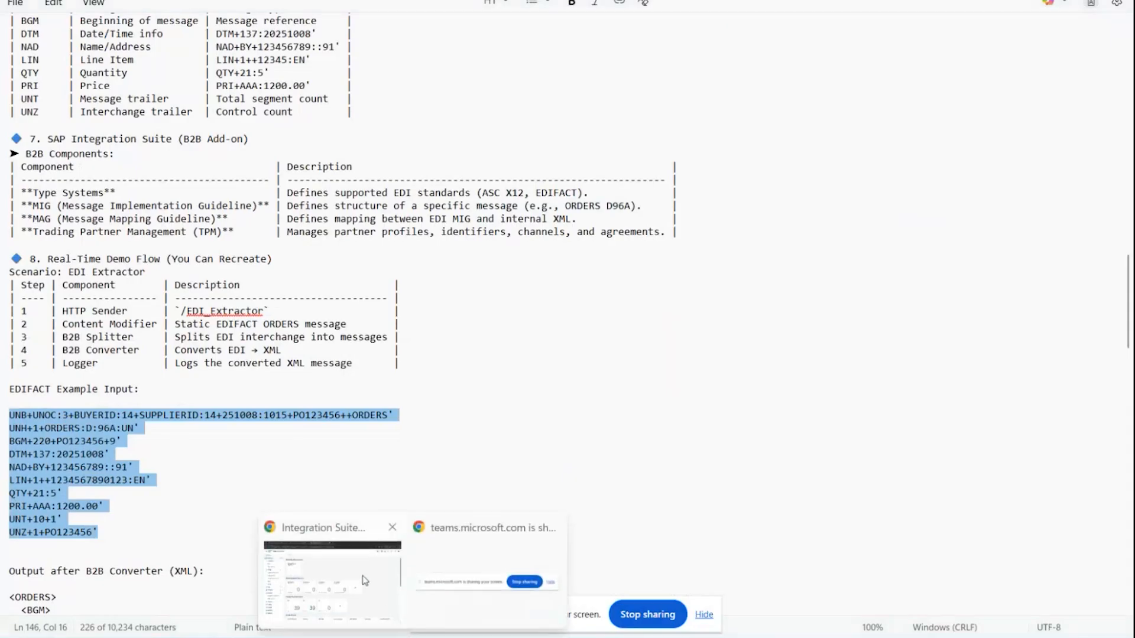
Switch to SAP Integration Suite, open the Type Systems library under Discover and search it for edifact
click(362, 580)
click(73, 174)
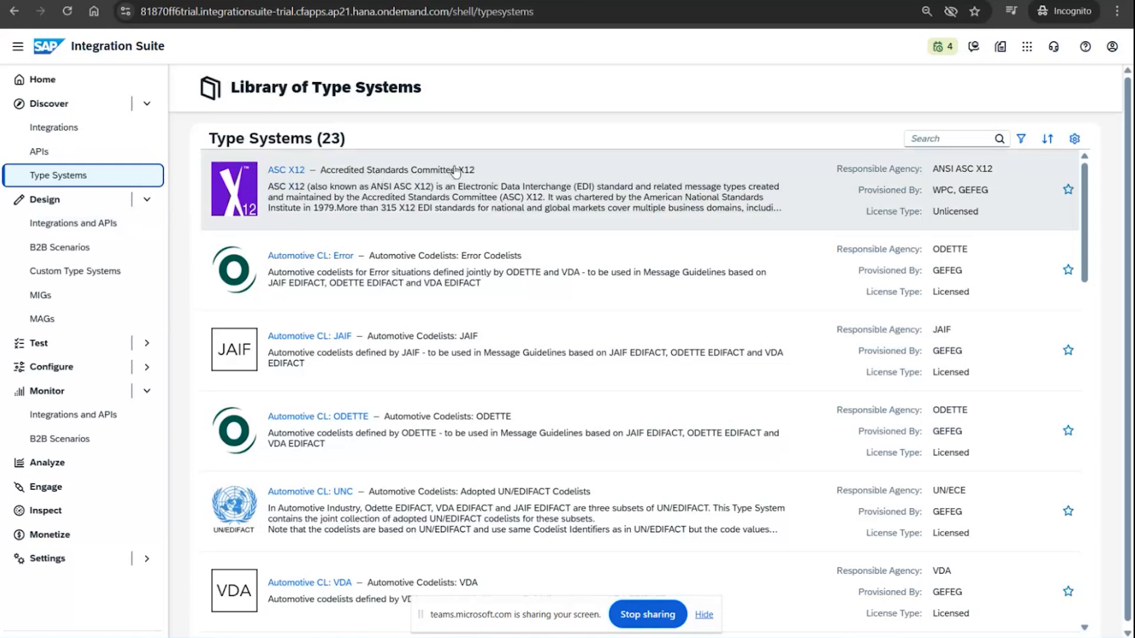
click(935, 139)
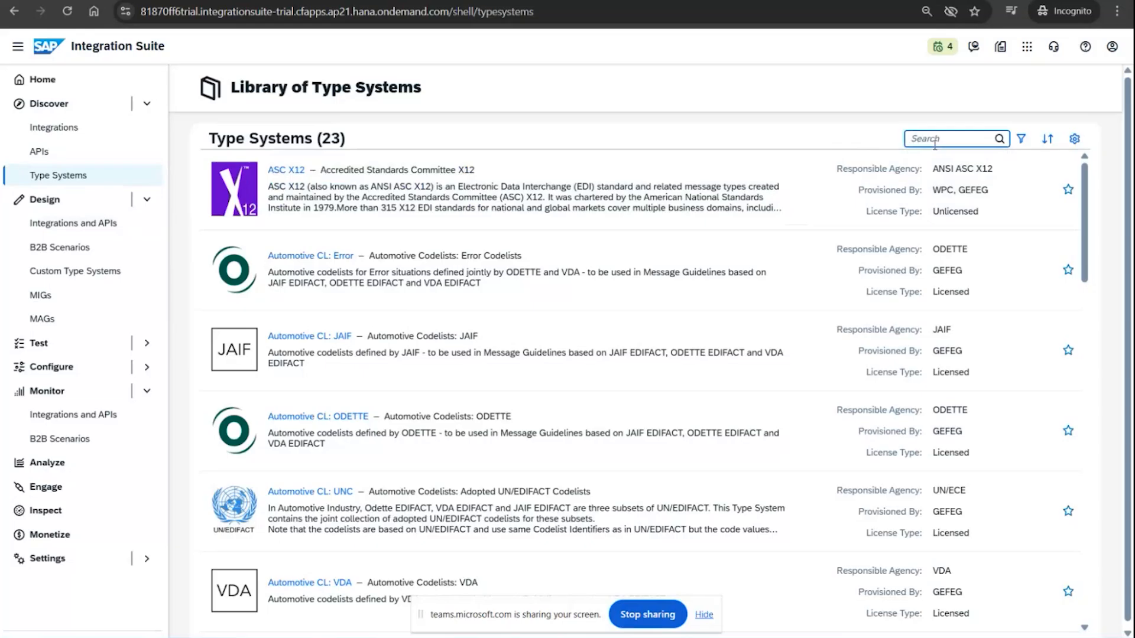
text(edifact)
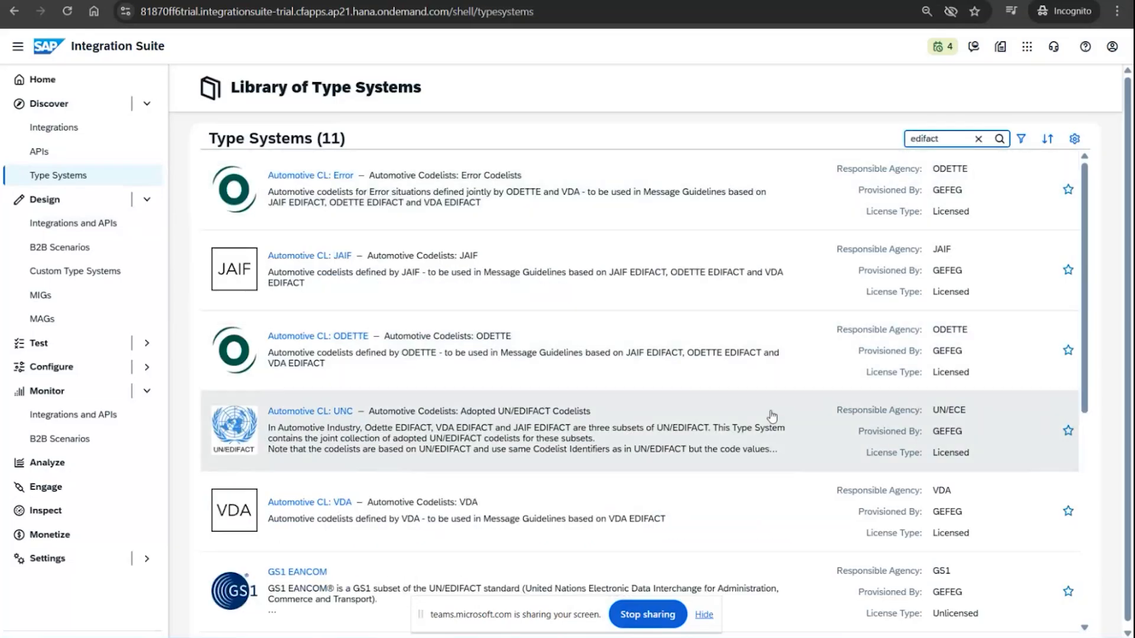
scroll(767, 413, down, 6)
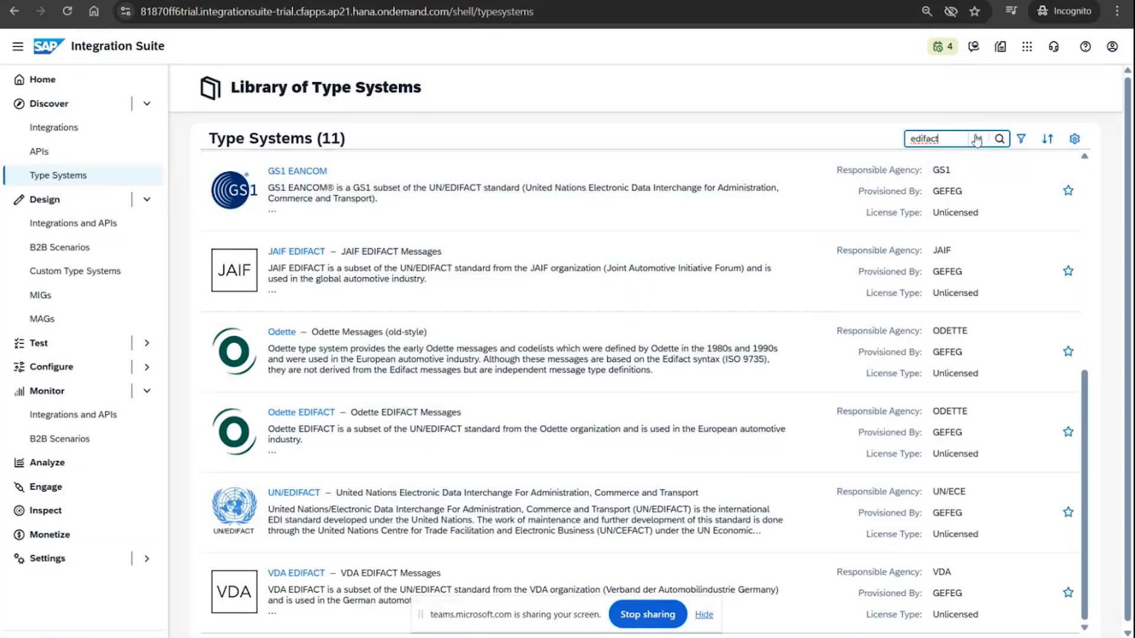
Clear the type system search and try to open the ASC X12 type system from the full list
click(978, 138)
scroll(410, 443, down, 15)
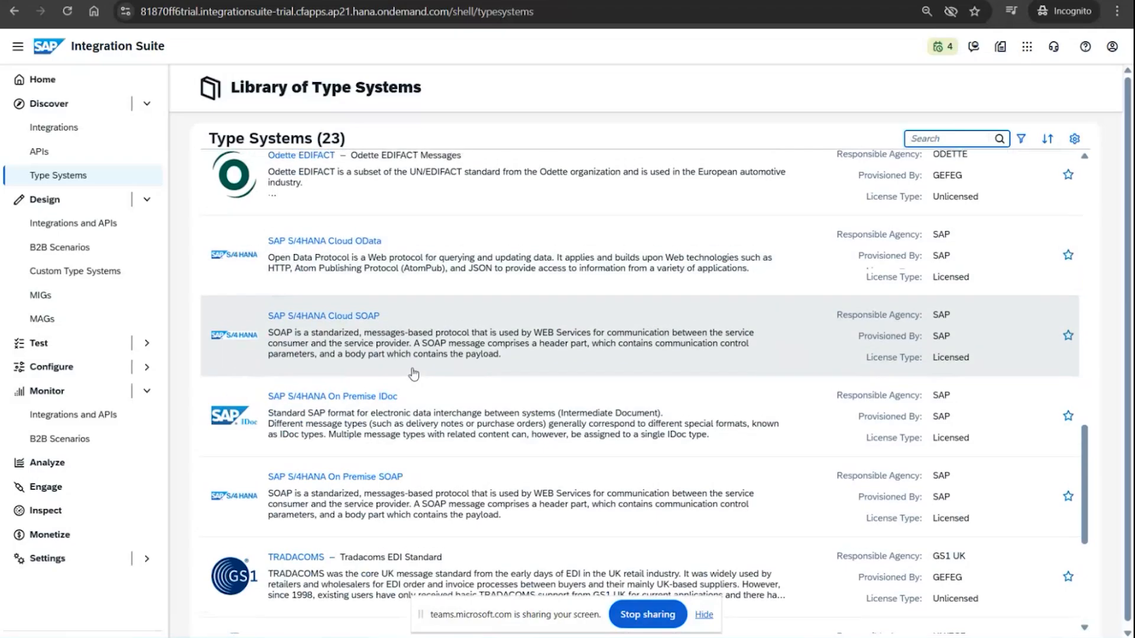
scroll(413, 373, up, 10)
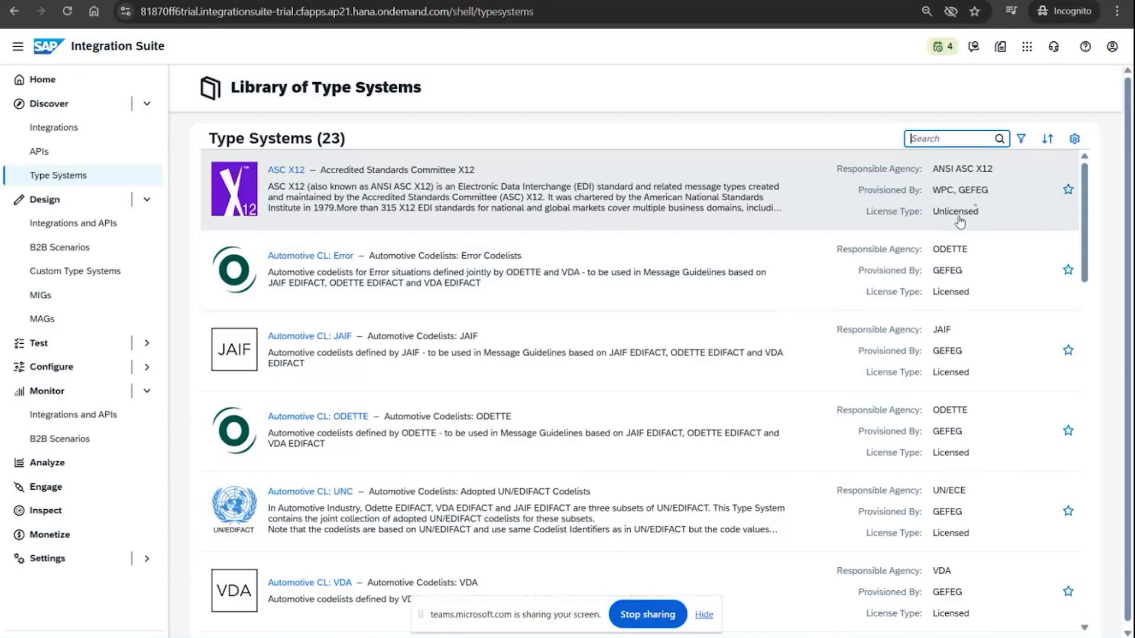
click(960, 222)
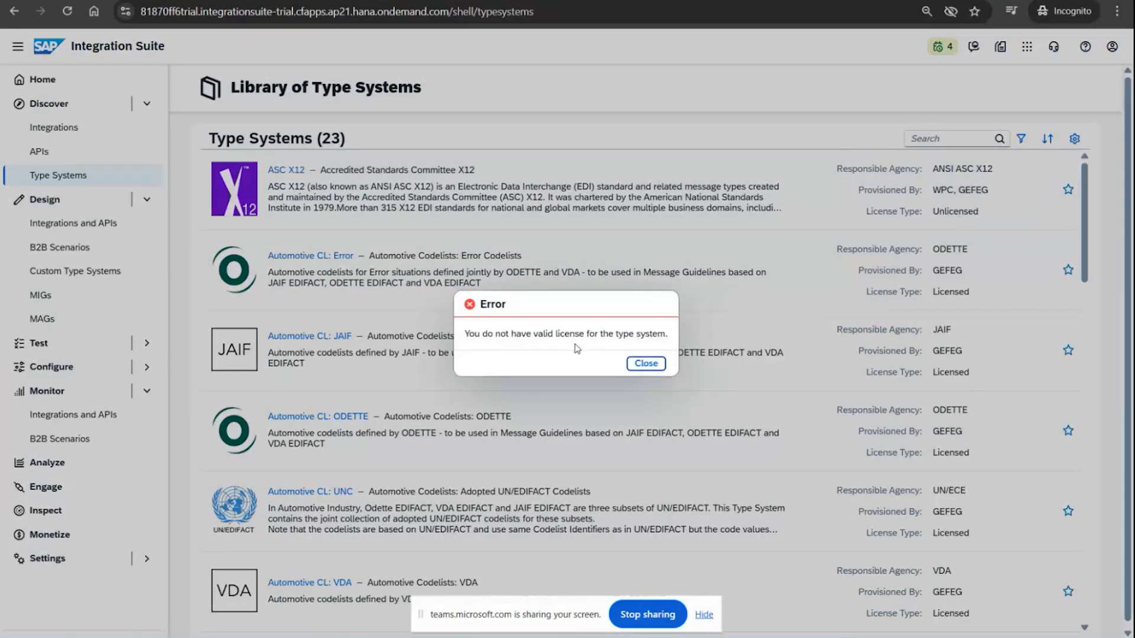
click(646, 363)
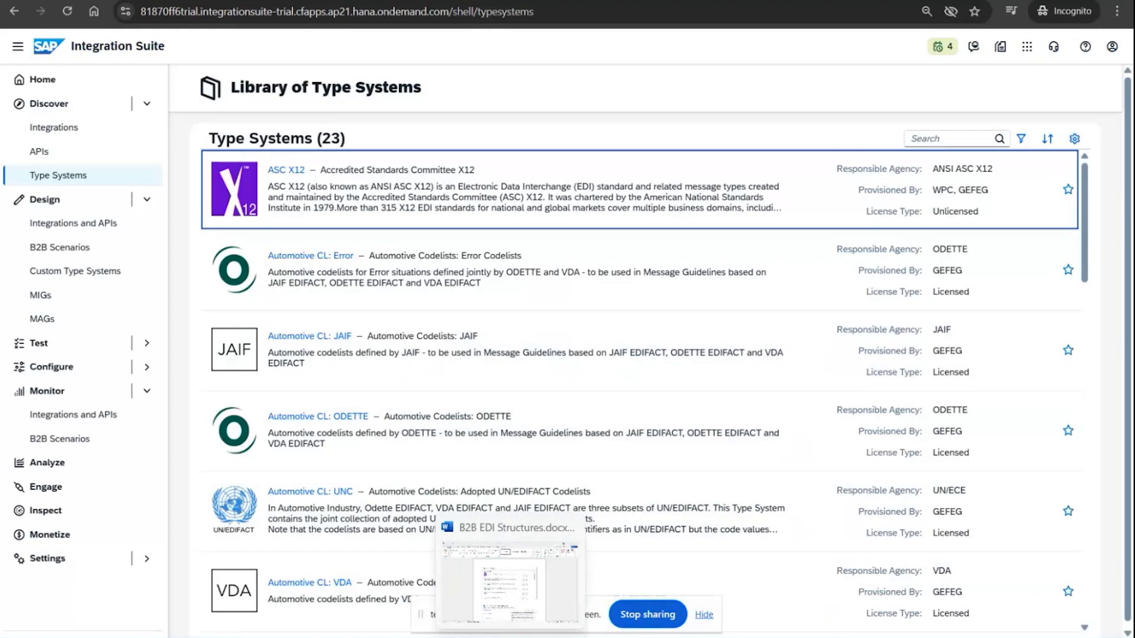
Switch to the B2B EDI Structures document in Word, enlarge it to 190% and examine the Library of Type Systems screenshot
key(alt+Tab)
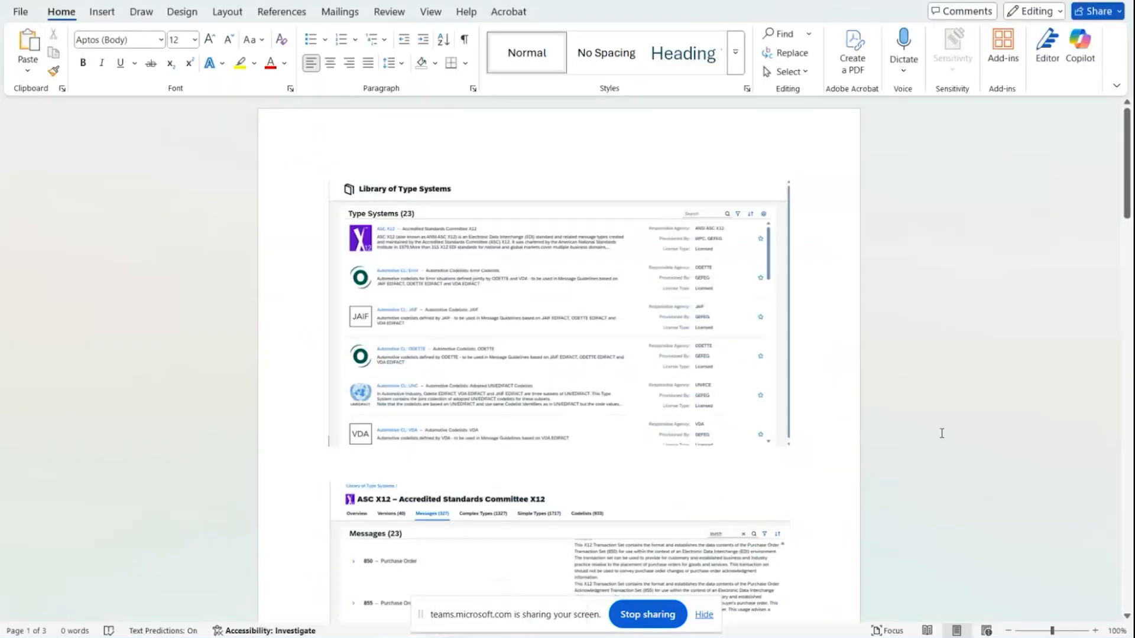
click(1096, 631)
click(1096, 630)
click(1096, 631)
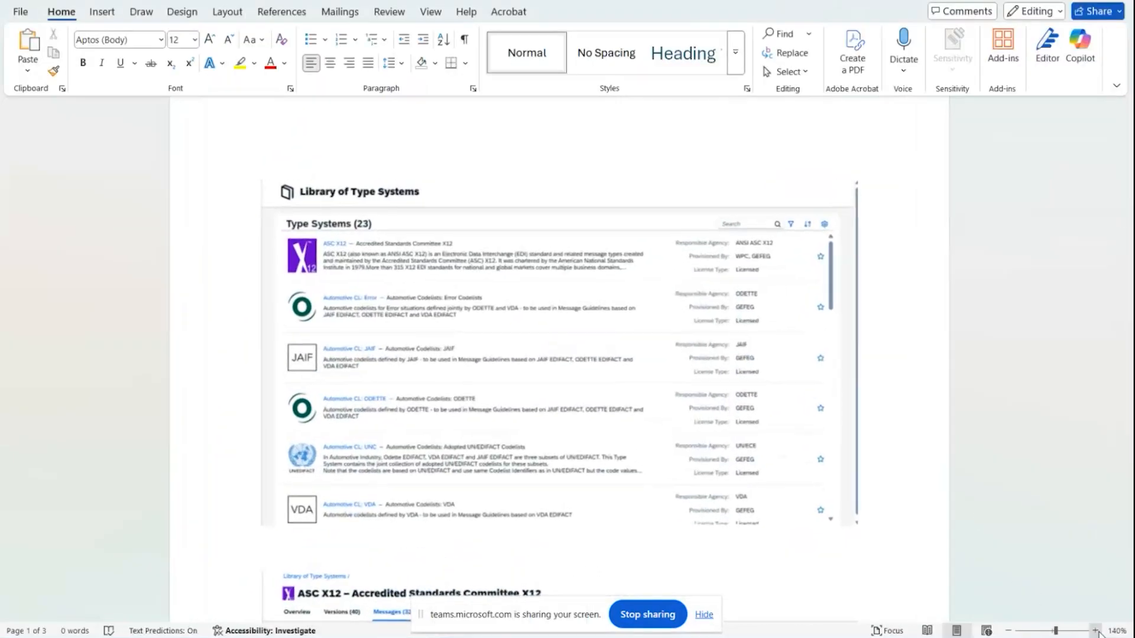
click(1095, 630)
click(1095, 630)
click(1095, 630)
click(1095, 631)
click(1095, 631)
click(1095, 631)
scroll(673, 413, down, 2)
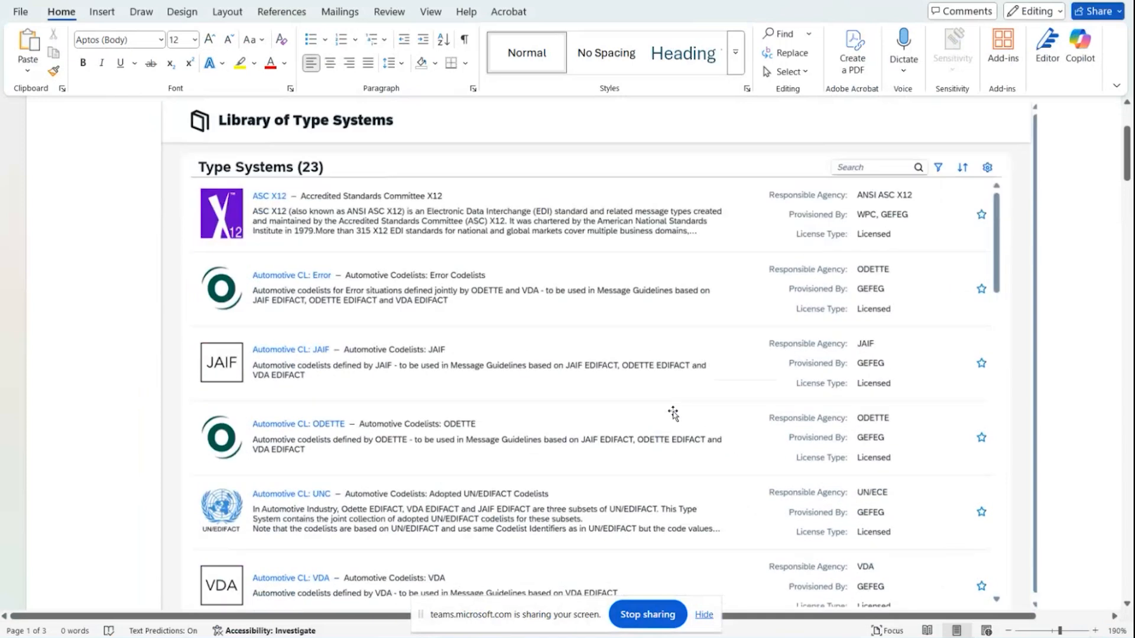
scroll(674, 413, up, 1)
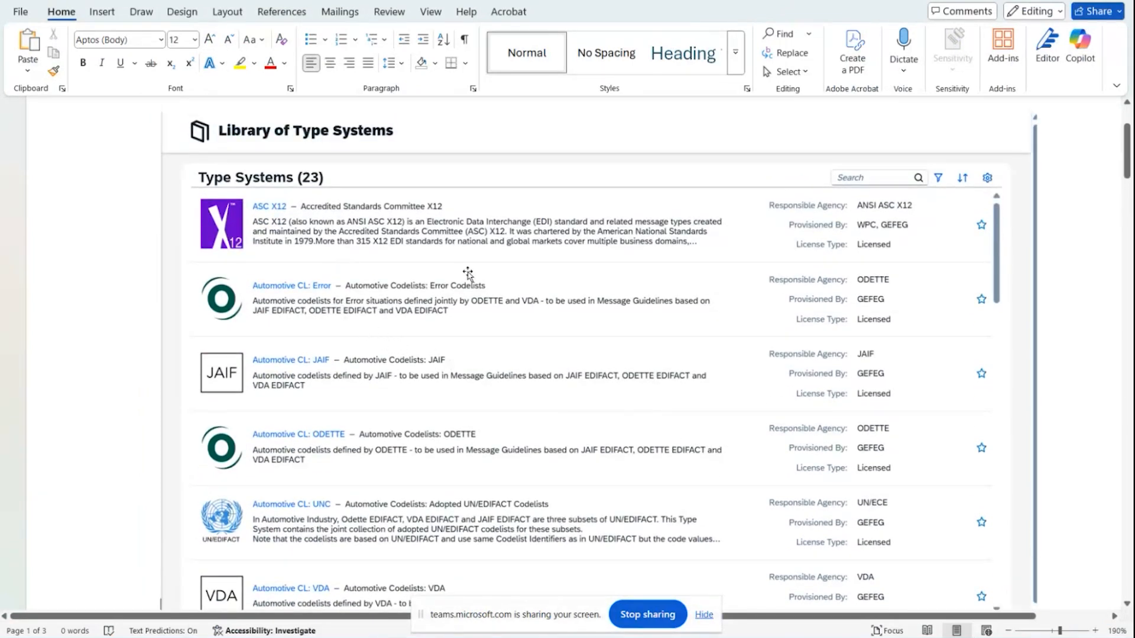
scroll(639, 494, down, 5)
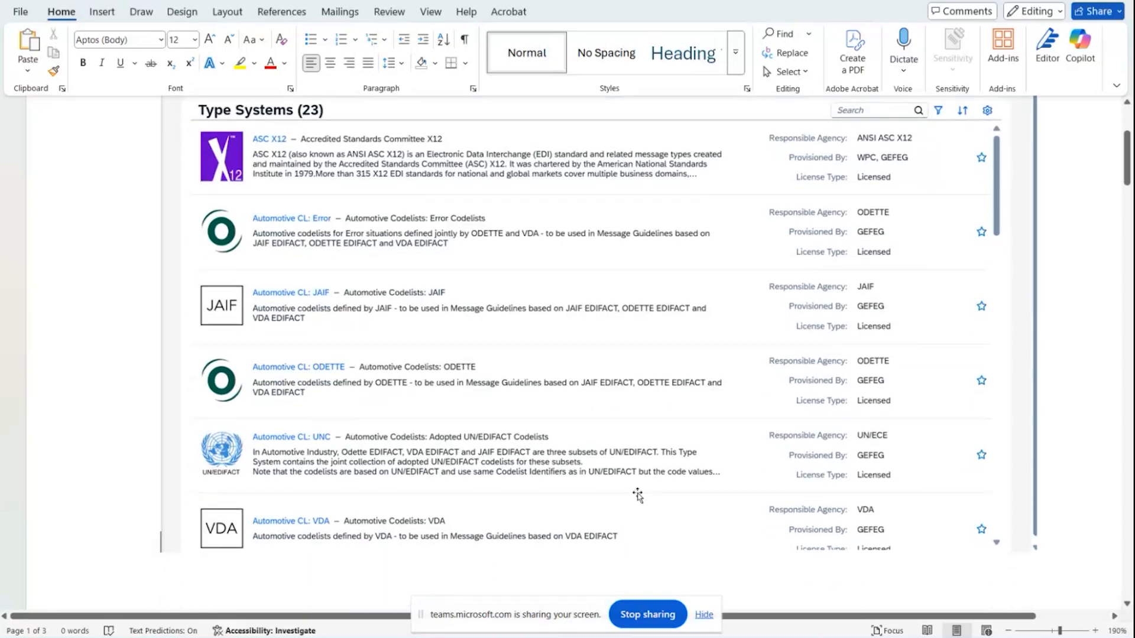
scroll(691, 462, up, 3)
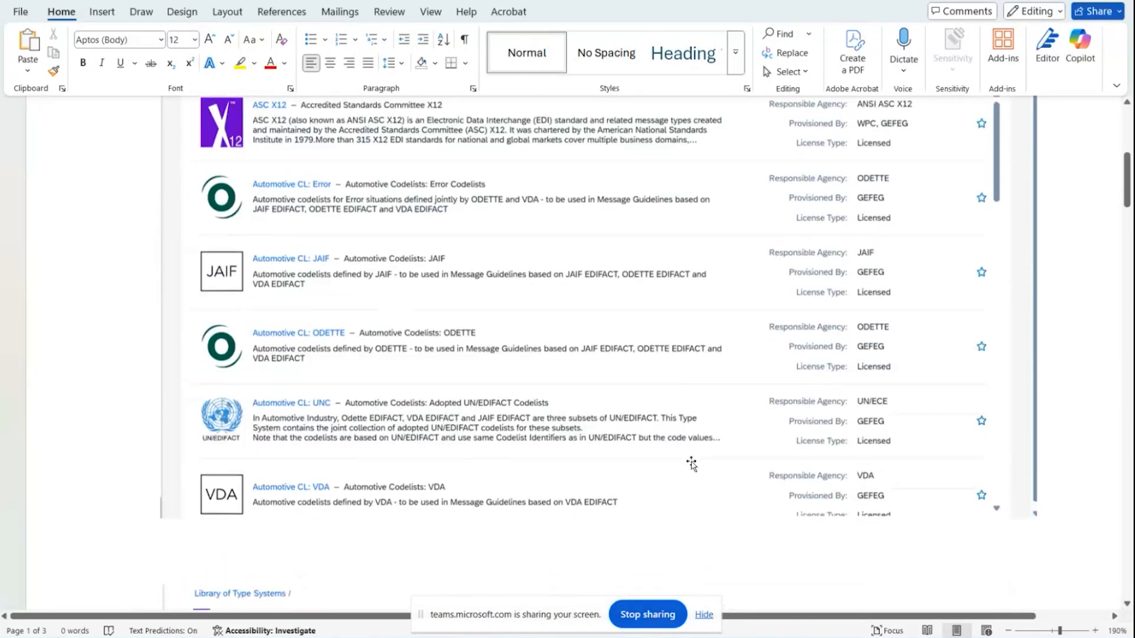
Examine the ASC X12 messages screenshot, covering the 850 Purchase Order and the related purchase order transaction sets
scroll(688, 462, down, 8)
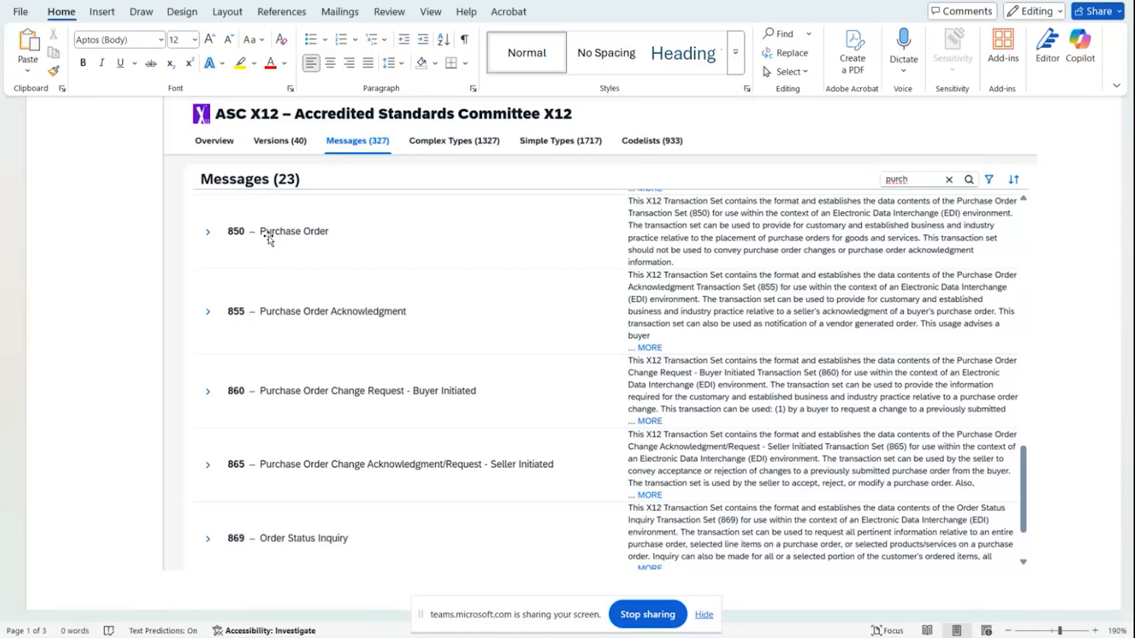
scroll(304, 399, down, 8)
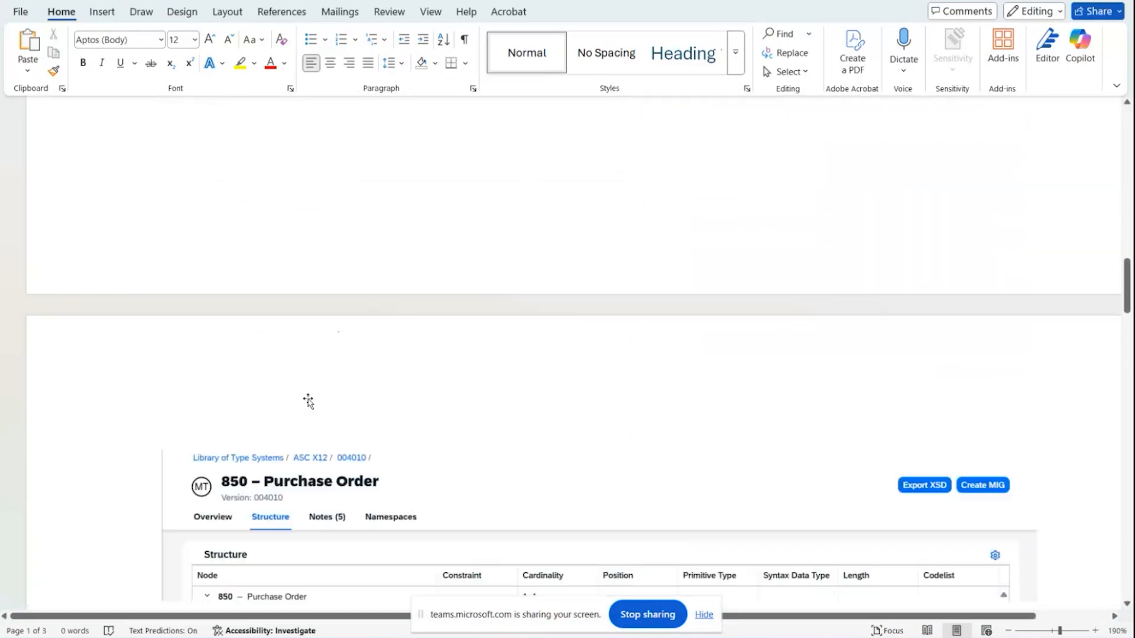
scroll(307, 399, down, 6)
scroll(313, 397, up, 6)
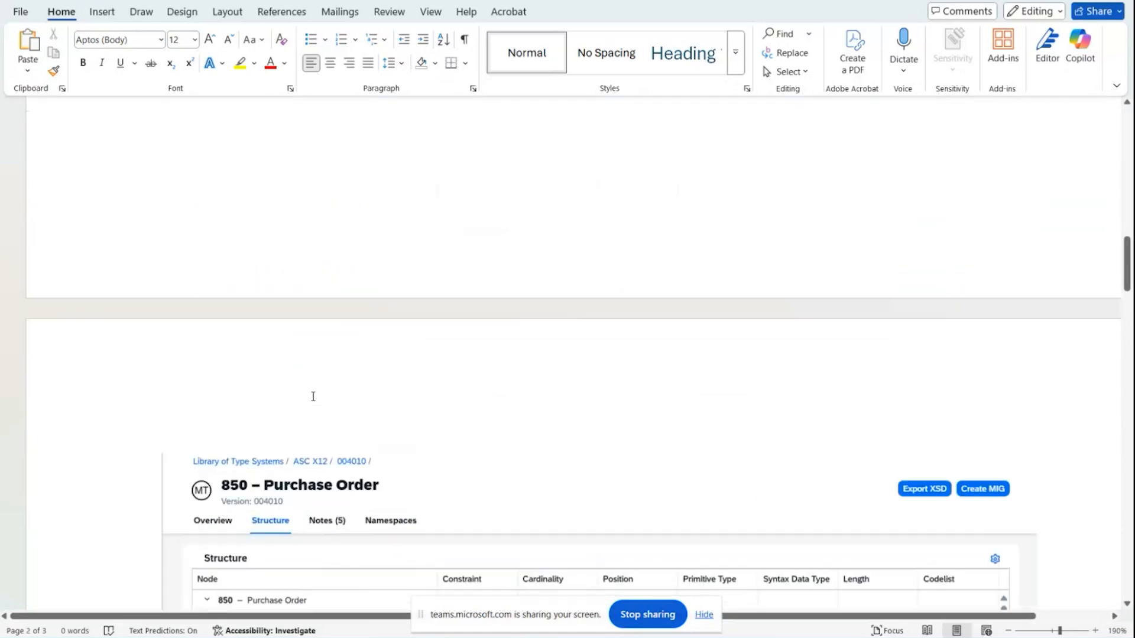
scroll(313, 396, up, 10)
scroll(295, 328, down, 3)
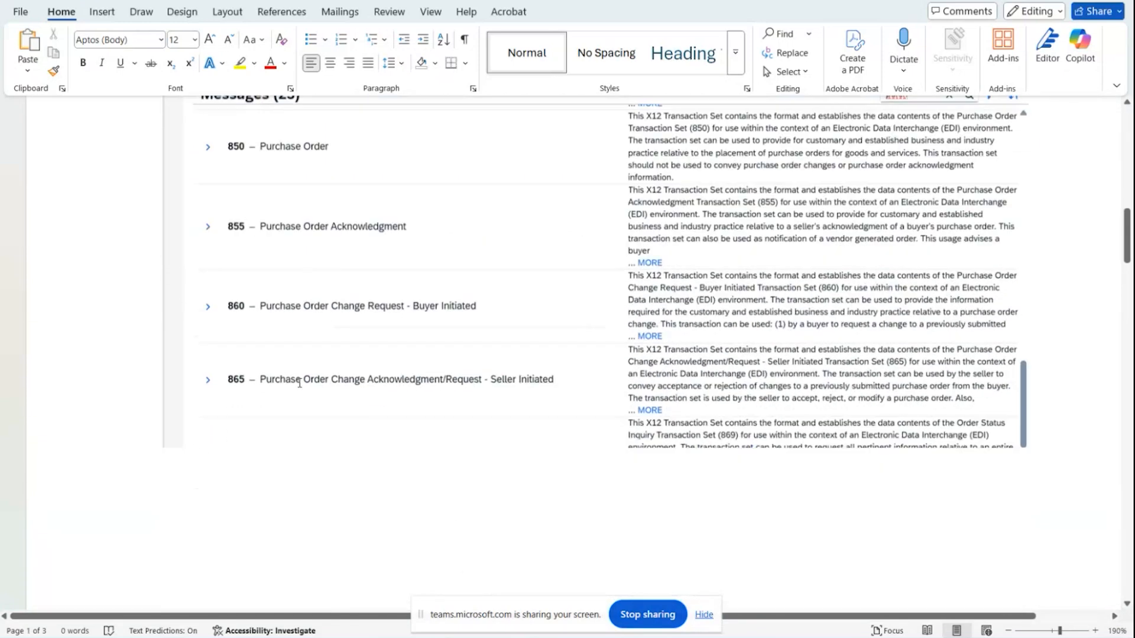
Examine the segment structure of the 850 Purchase Order, version 004010, and its option for creating a MIG
scroll(299, 383, down, 10)
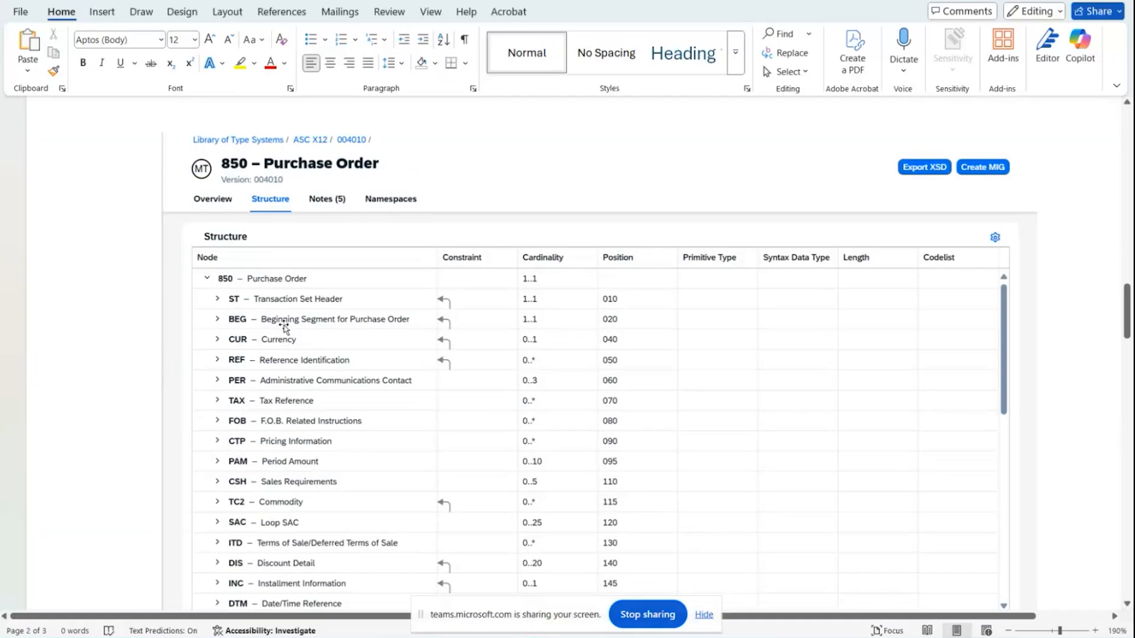
scroll(284, 326, down, 2)
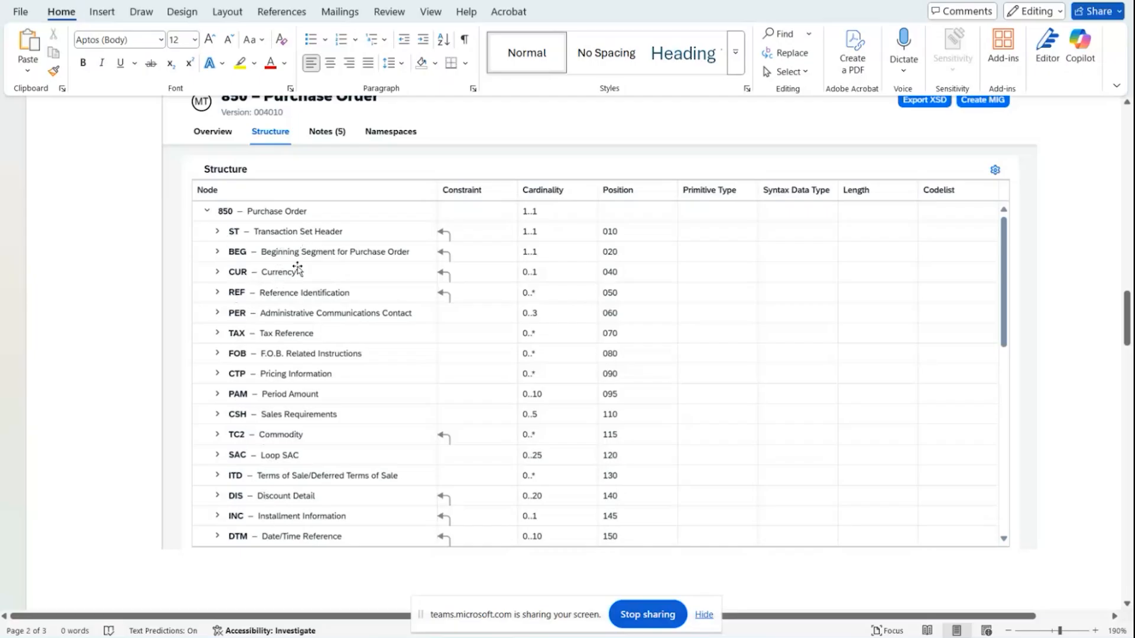
scroll(288, 537, down, 7)
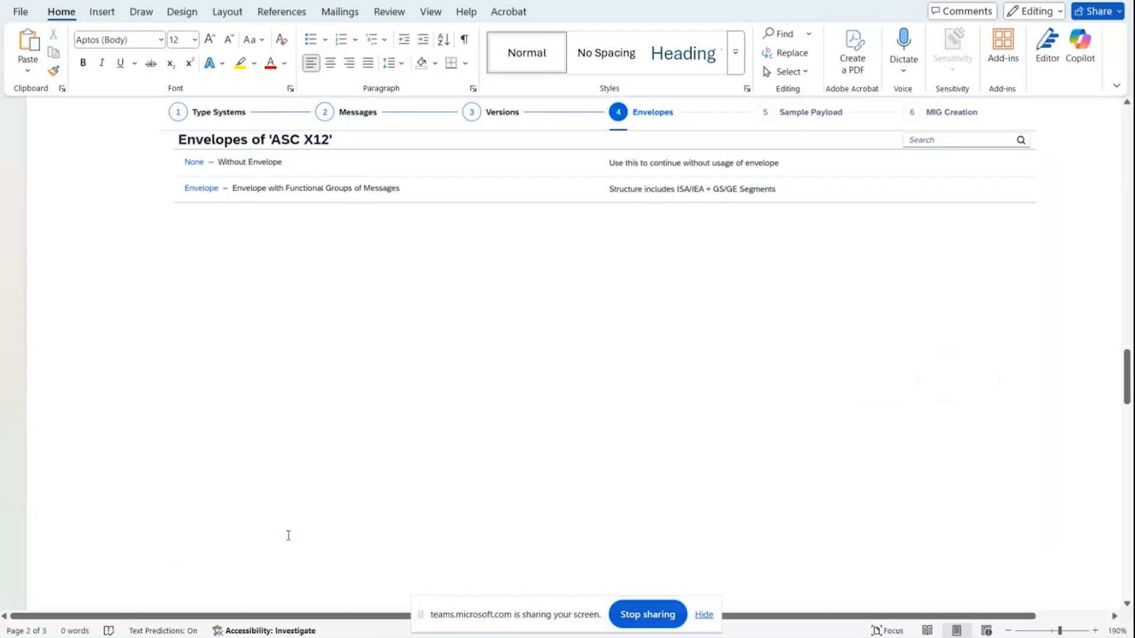
scroll(295, 517, up, 7)
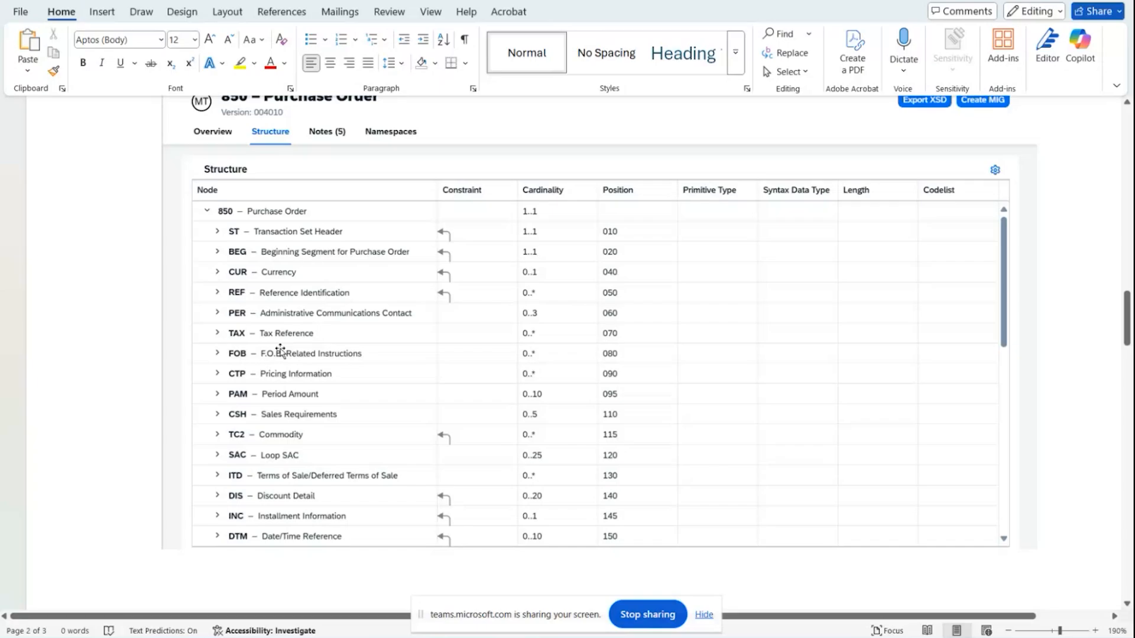
scroll(280, 352, down, 5)
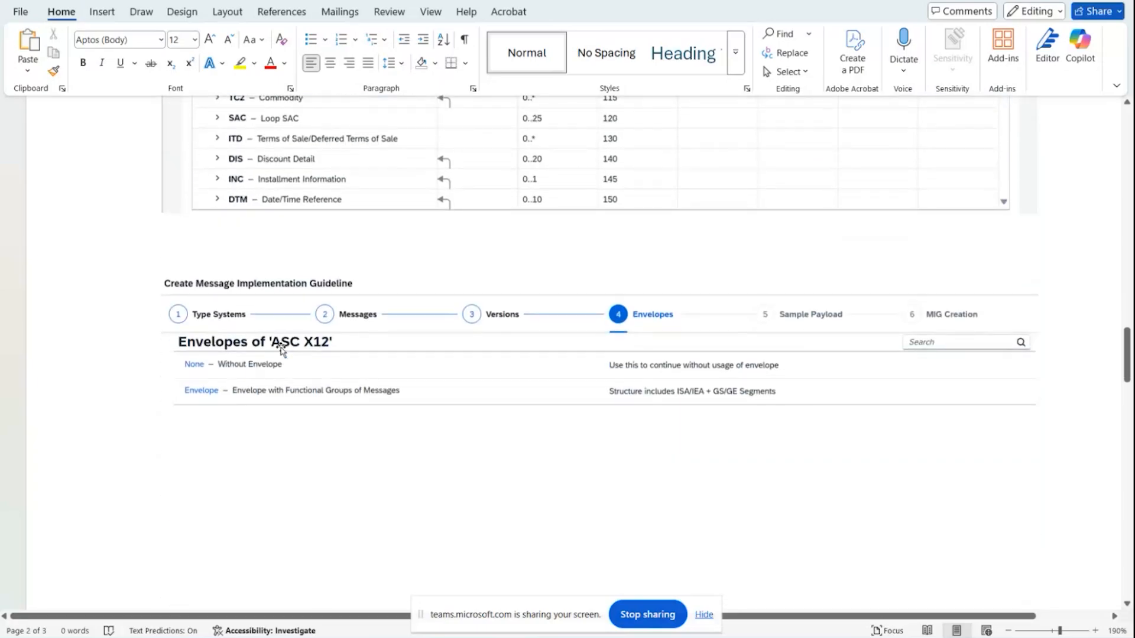
scroll(281, 353, up, 7)
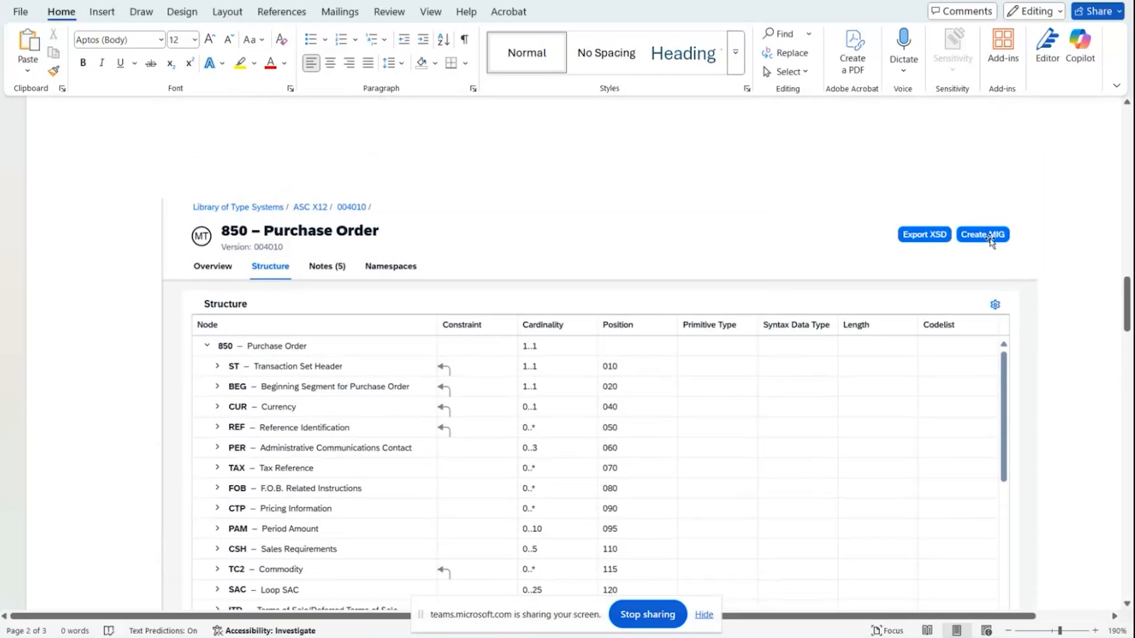
Compare the 850 structure with the Create Message Implementation Guideline screenshot and review the envelope options for ASC X12
scroll(499, 371, down, 8)
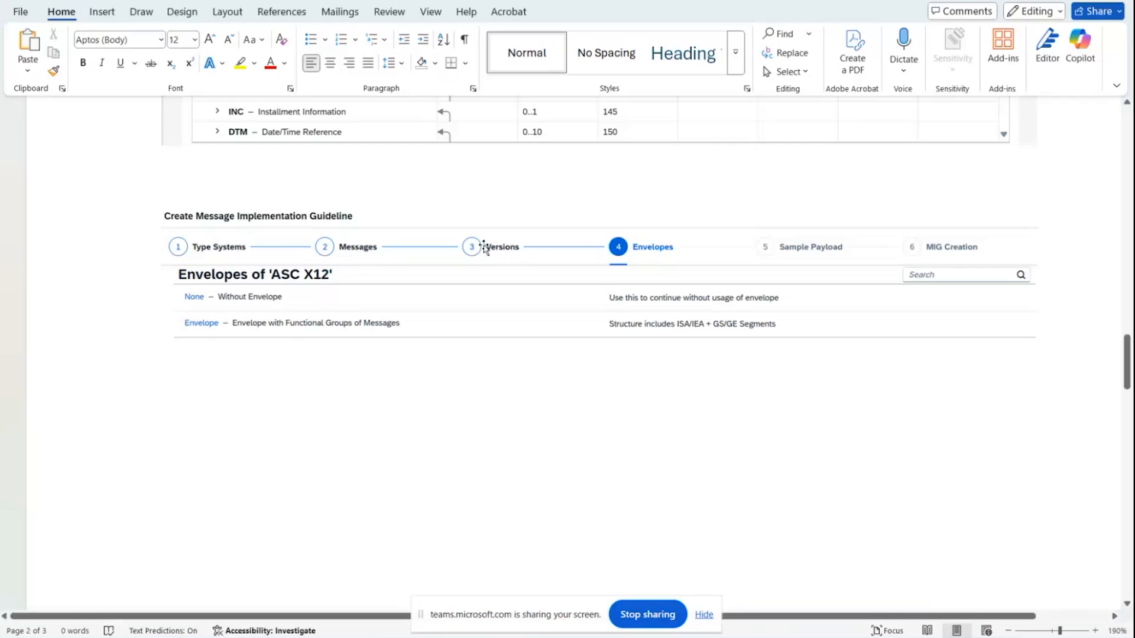
scroll(484, 246, up, 10)
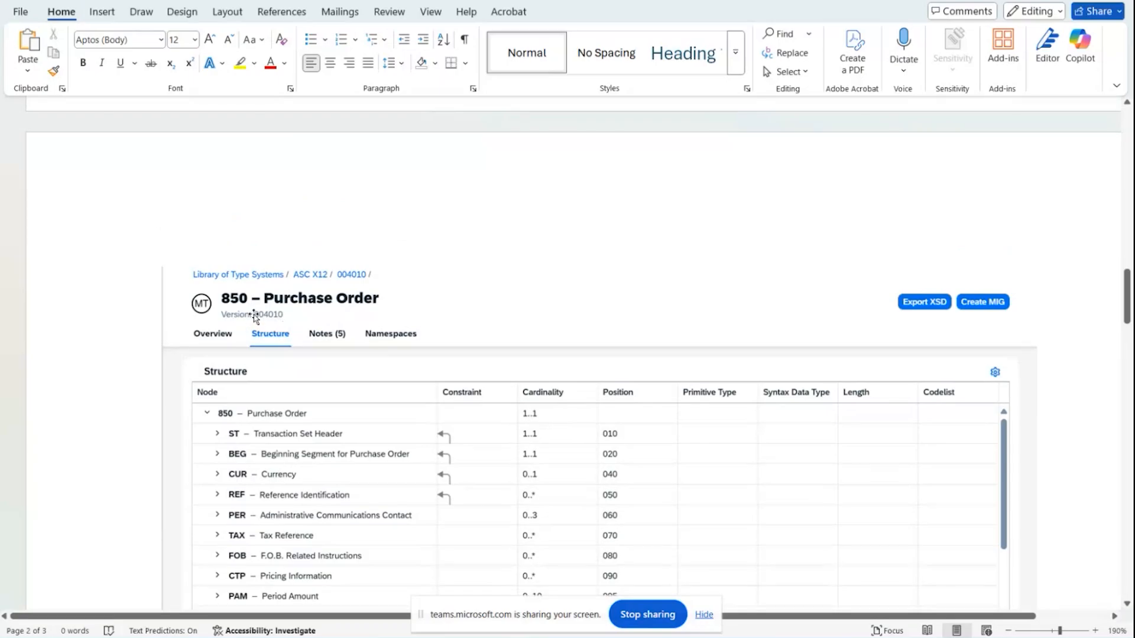
scroll(279, 315, down, 10)
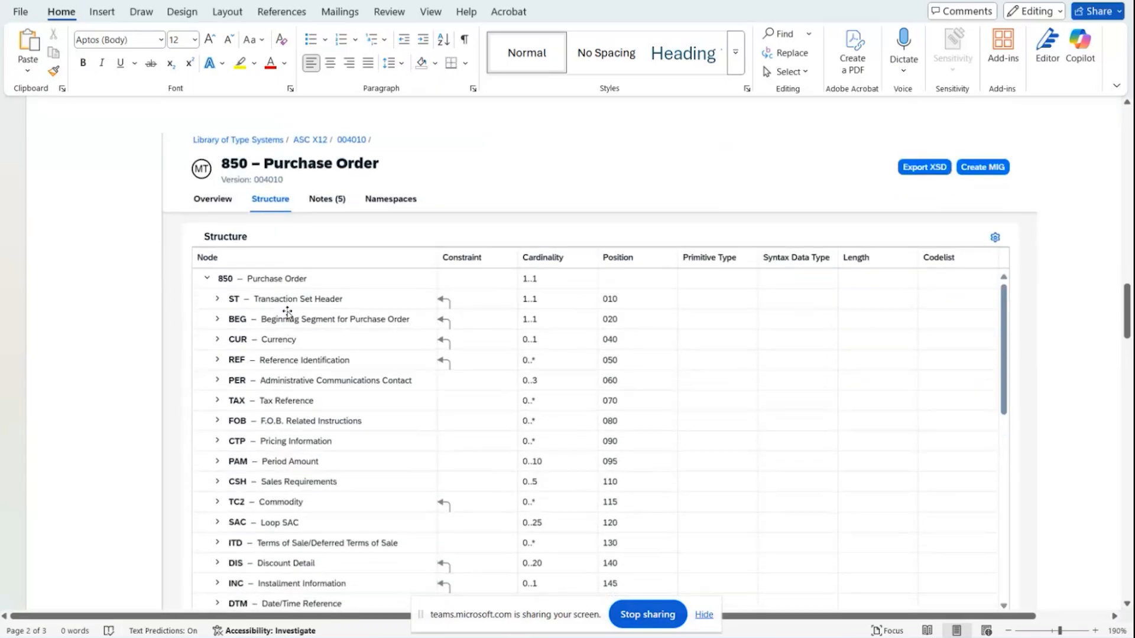
scroll(294, 315, down, 1)
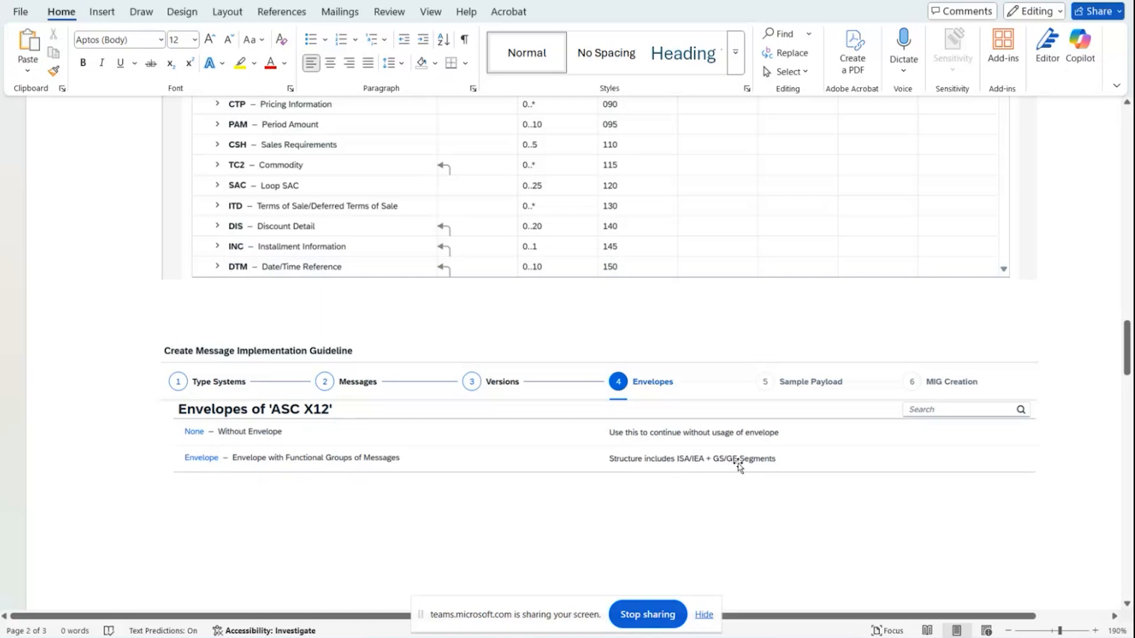
scroll(738, 467, down, 3)
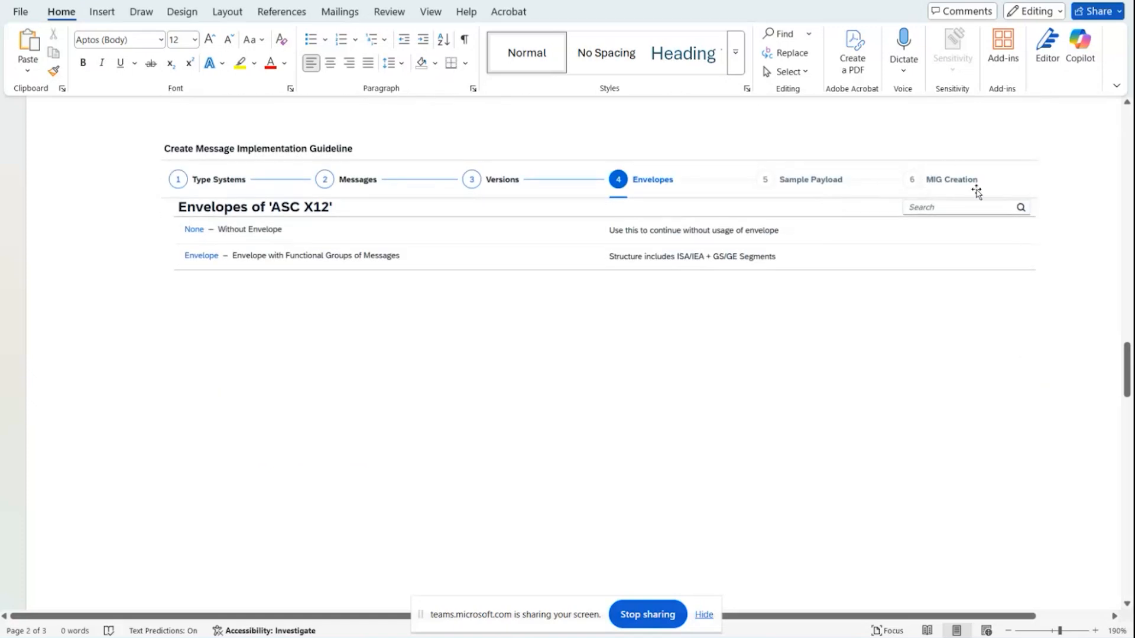
Examine the UN/EDIFACT ORDERS purchase order message structure, version D.96A S3, from the UNH header through the UNT trailer
scroll(535, 425, down, 6)
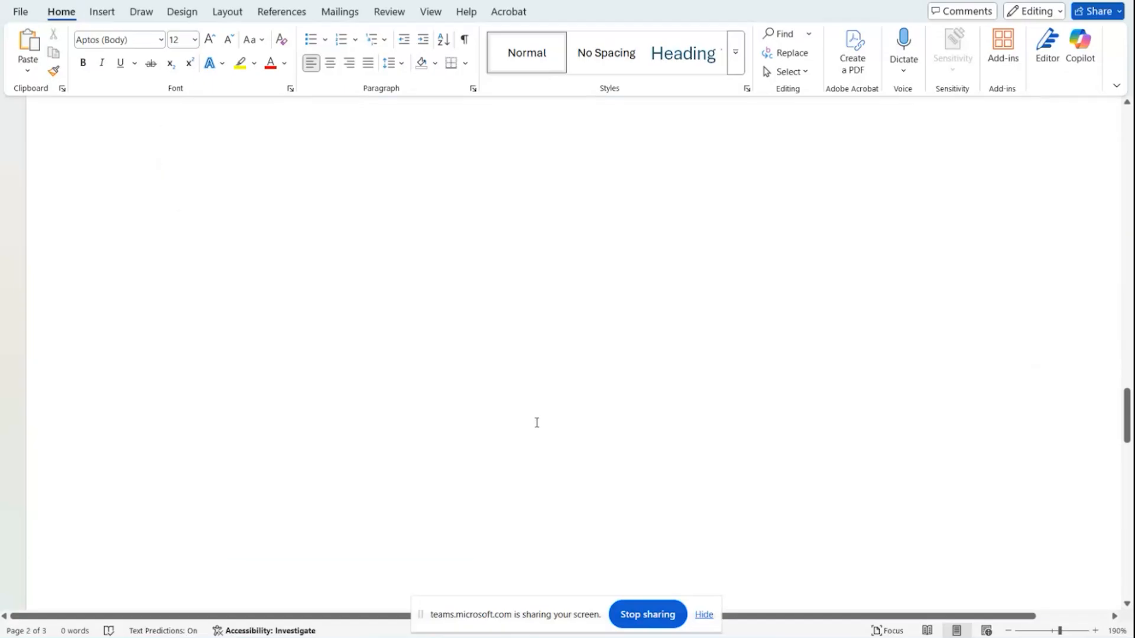
scroll(536, 424, down, 6)
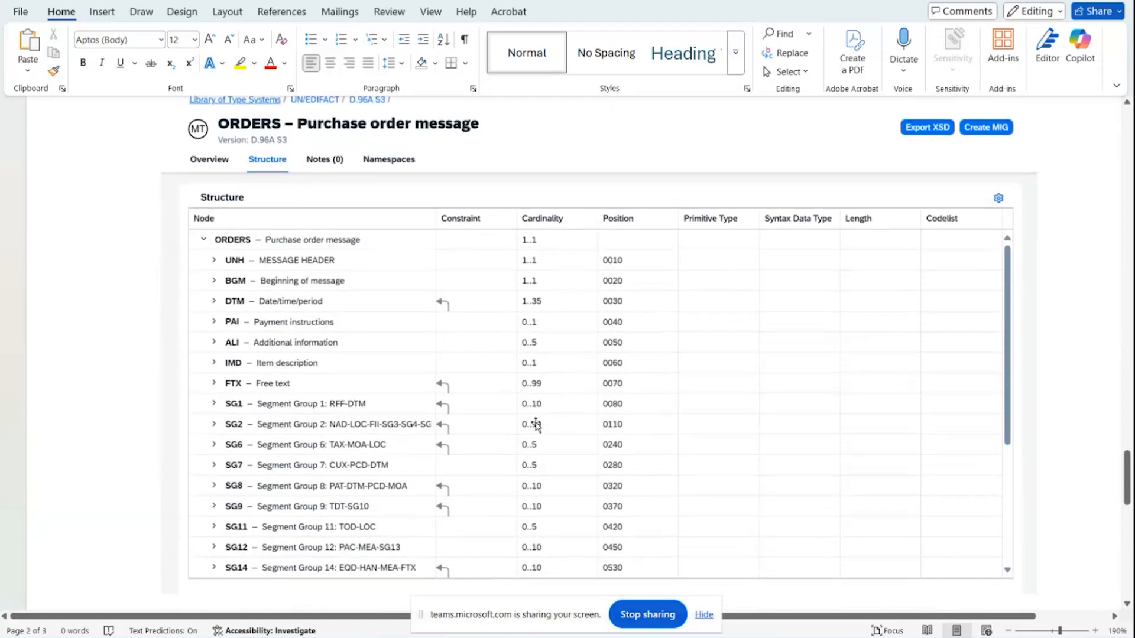
scroll(536, 425, up, 4)
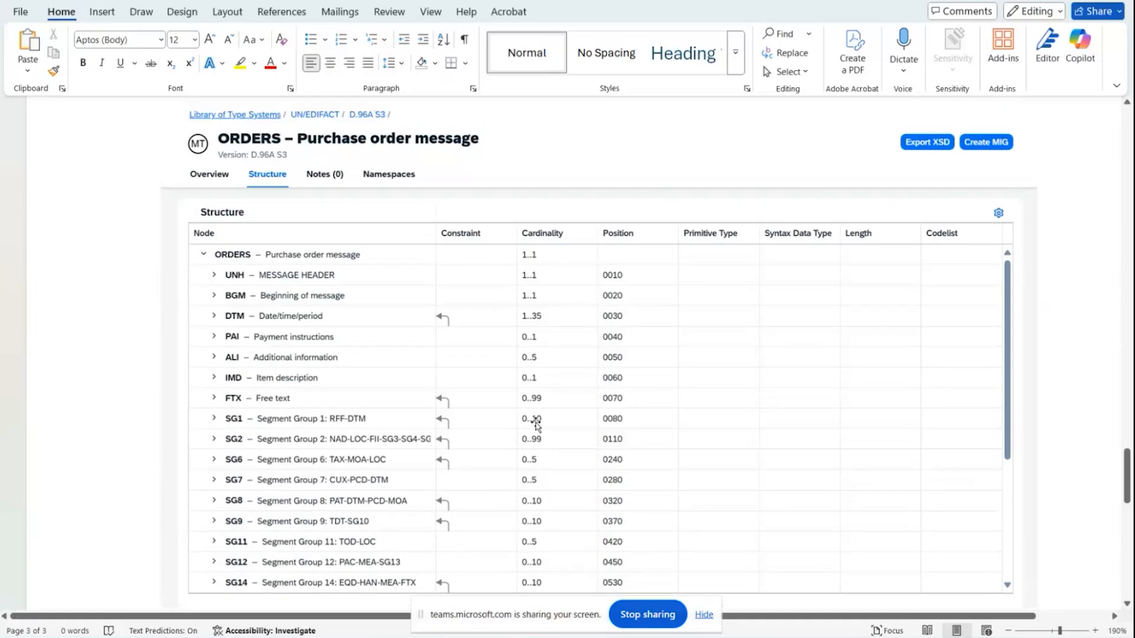
scroll(535, 423, down, 4)
scroll(534, 430, up, 4)
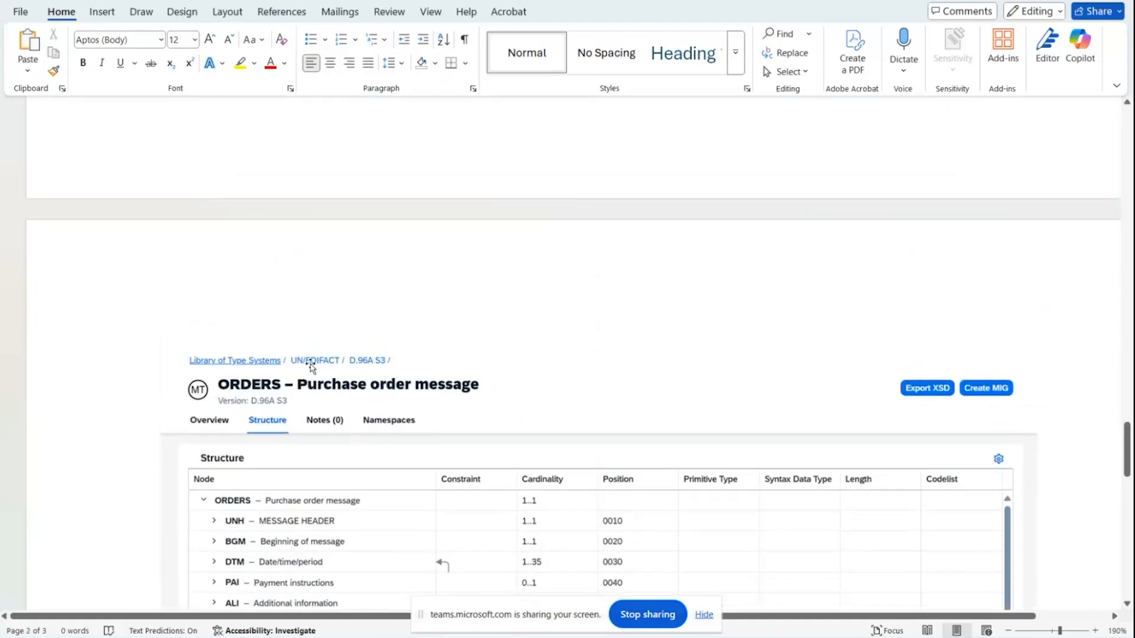
scroll(311, 364, down, 3)
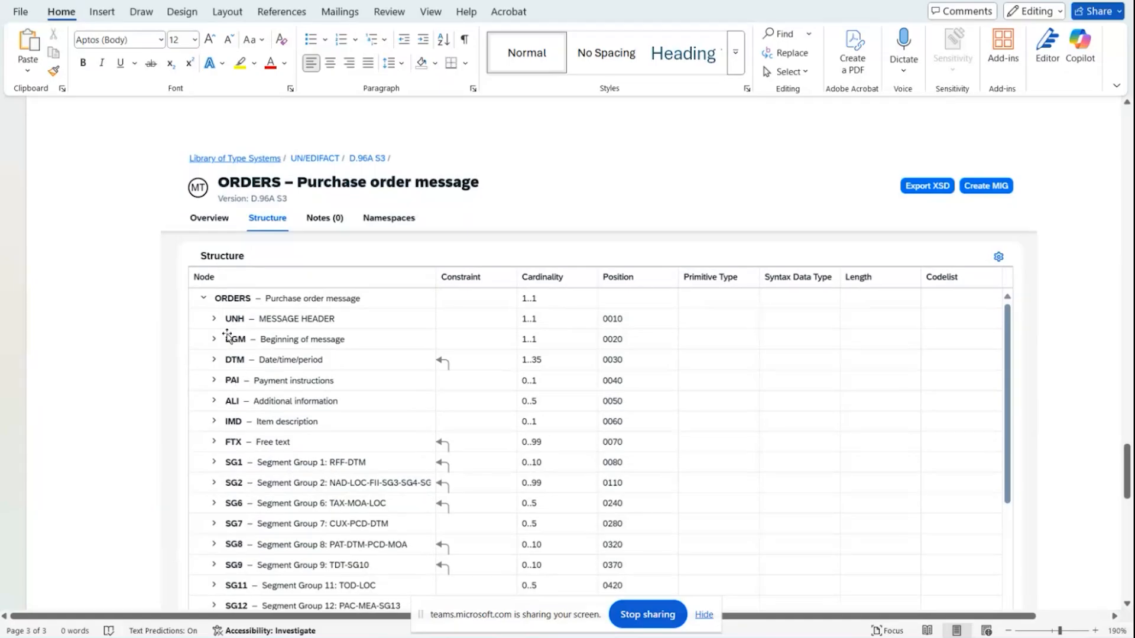
scroll(249, 362, down, 12)
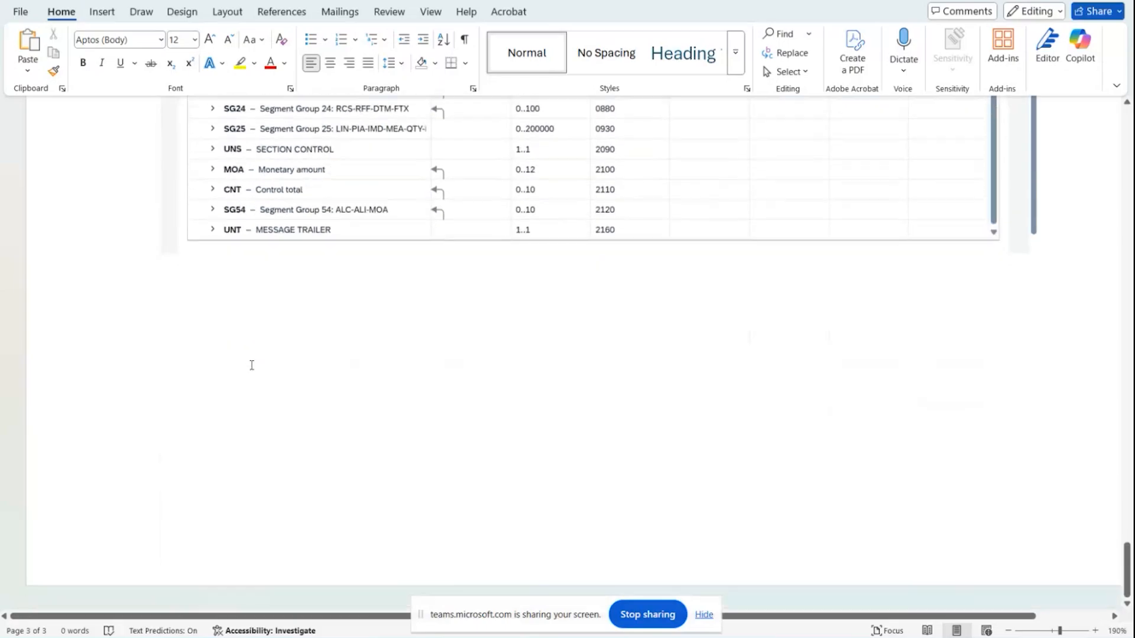
Switch to SAP Integration Suite, open the MIGs page under Design and start creating a message implementation guideline
mouse_move(393, 627)
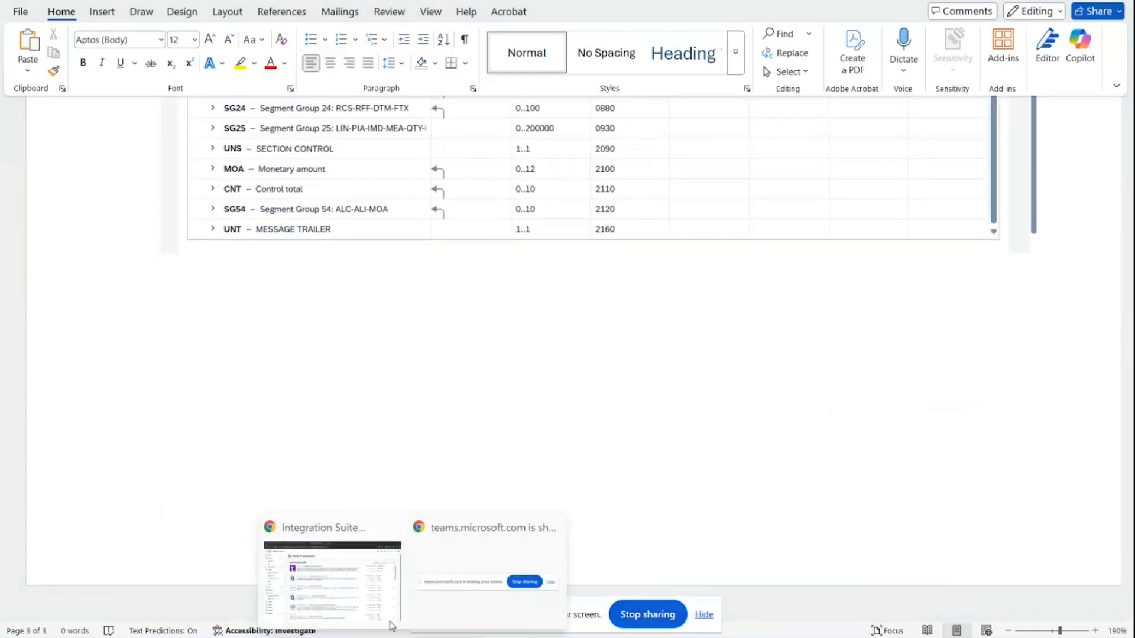
click(366, 574)
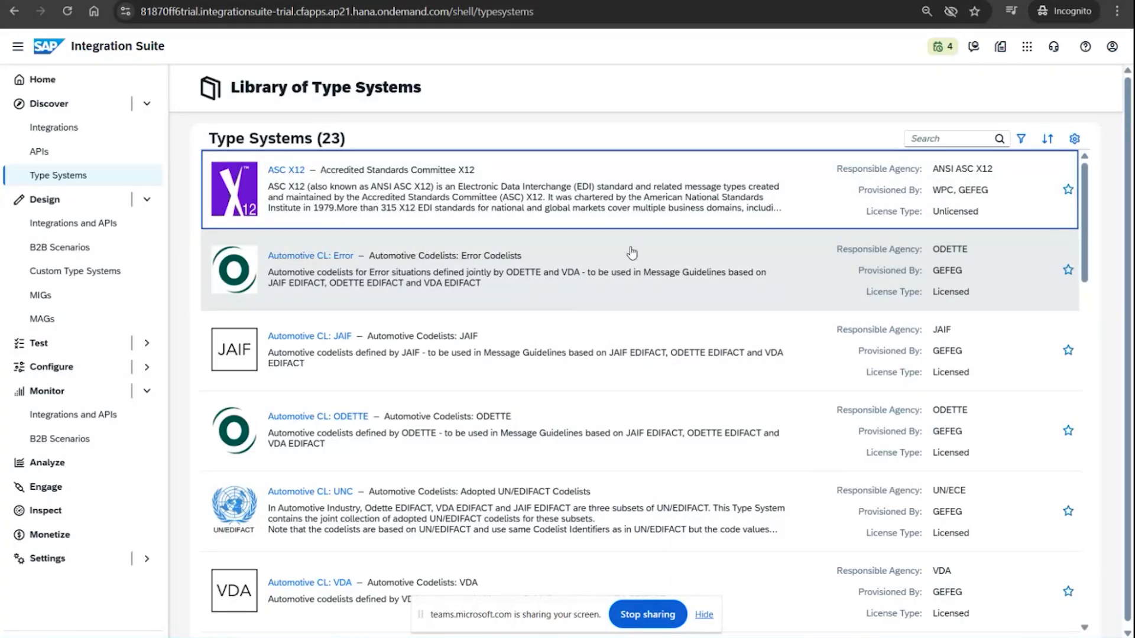
click(74, 297)
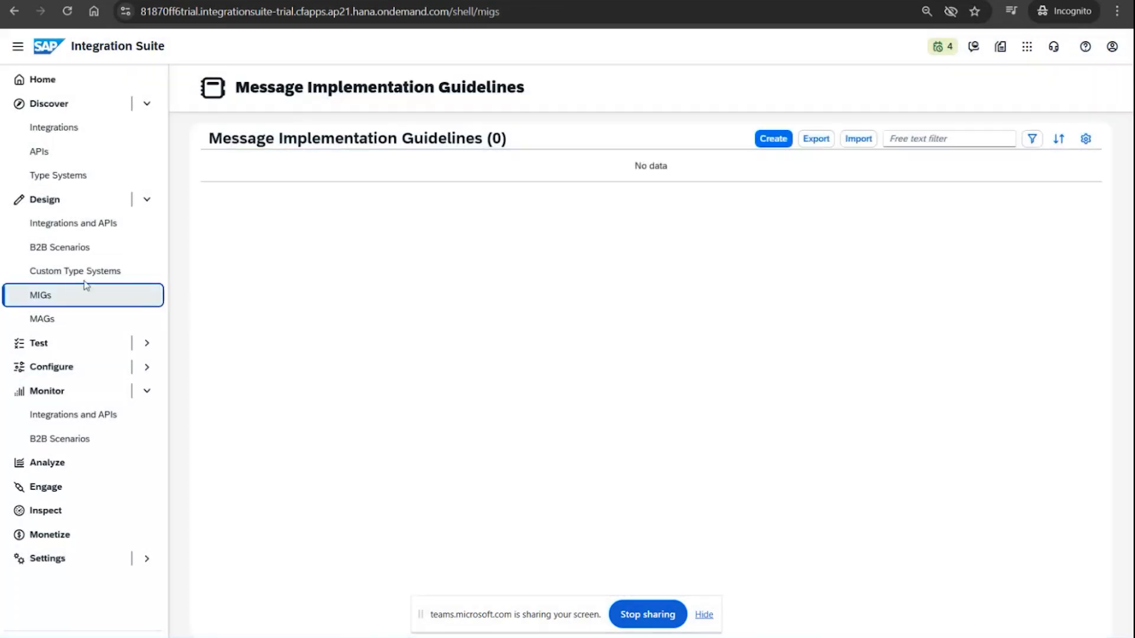
click(761, 142)
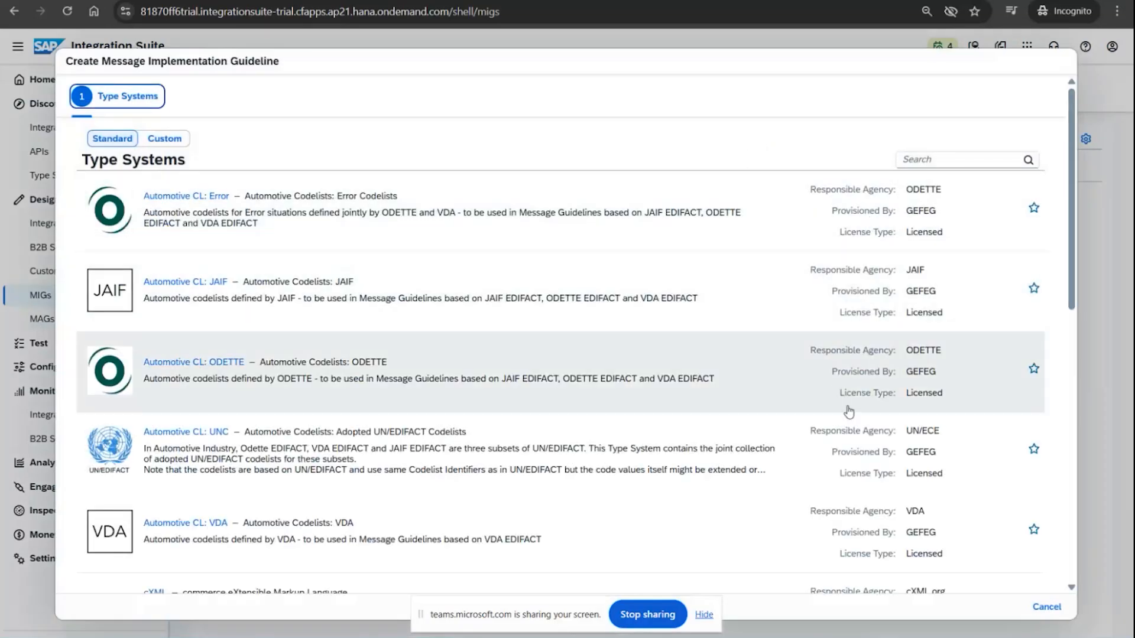
Base the guideline on the SAP S/4HANA On Premise IDoc type system and message /BA1/F4_FX_CHANGE./BA1/F4_FX_CHANGE01, choosing a version to reach the sample payload stage
scroll(884, 494, down, 10)
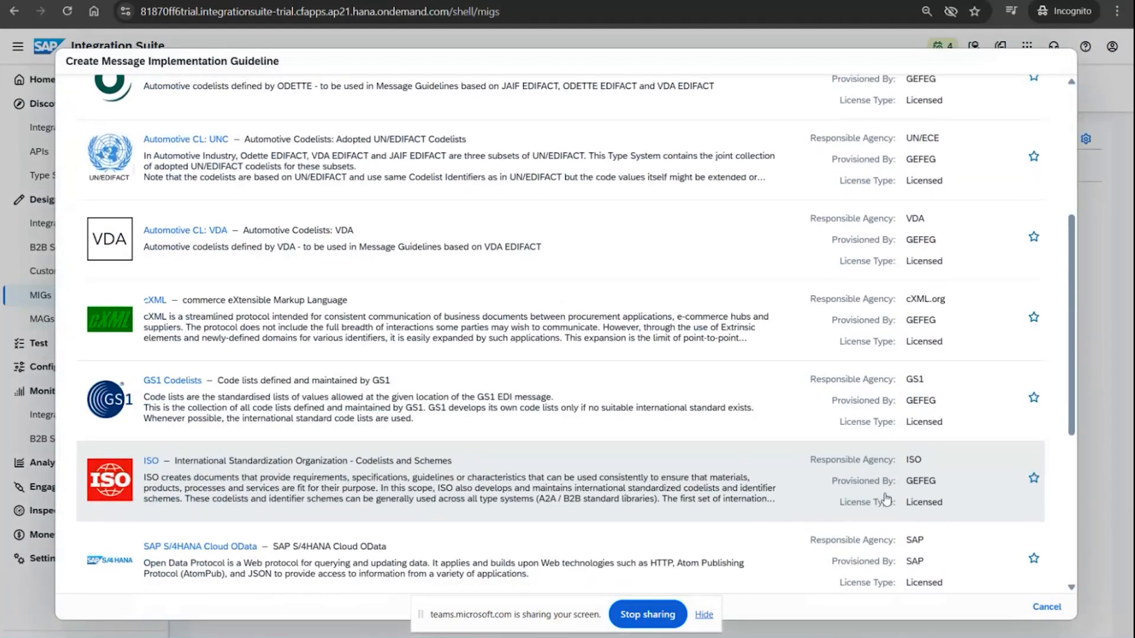
scroll(884, 494, down, 1)
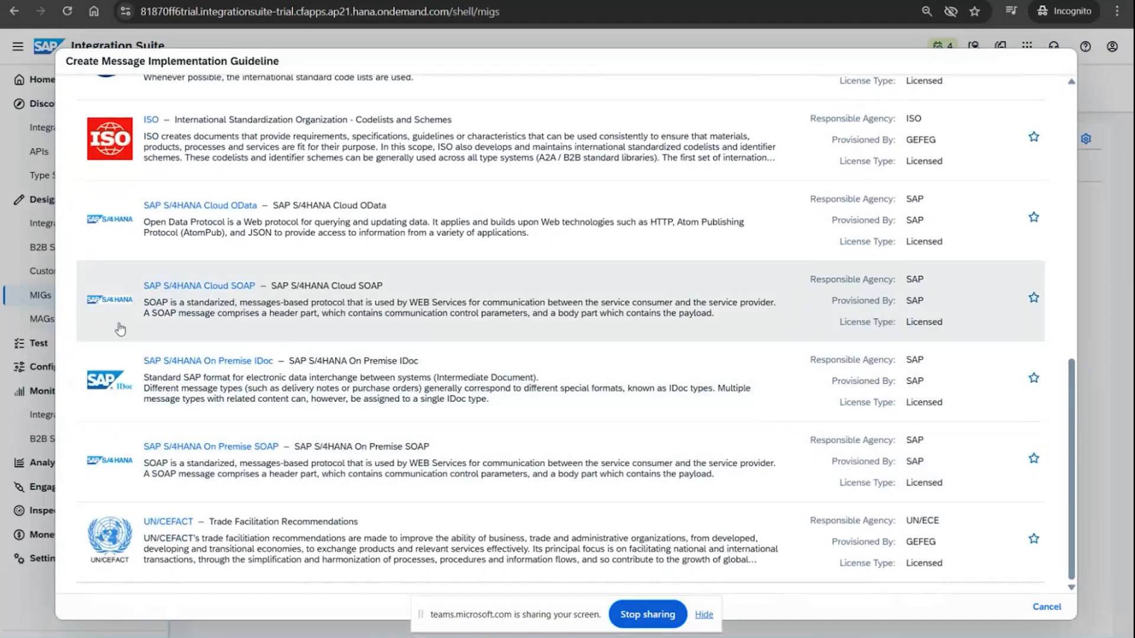
click(233, 368)
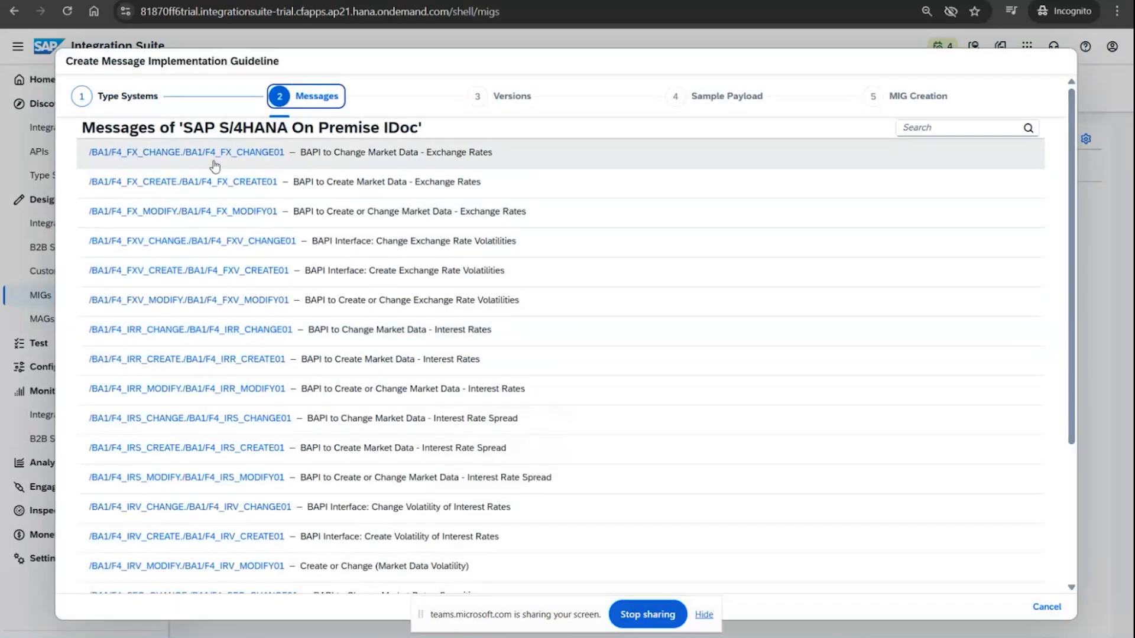
click(218, 151)
click(347, 161)
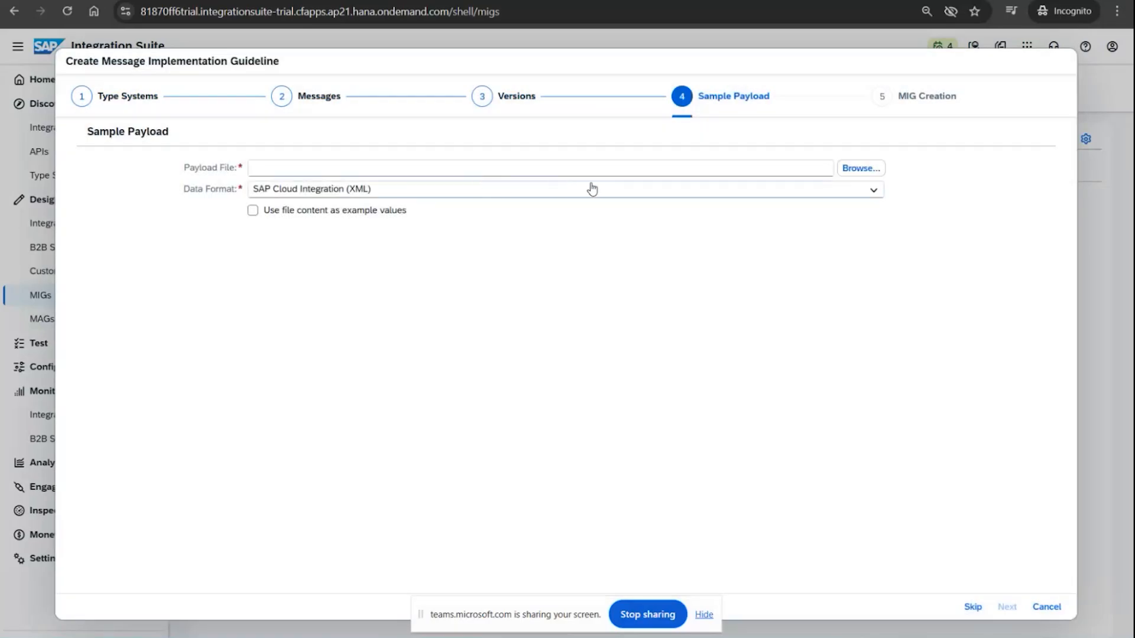
Skip the sample payload, name the message implementation guideline dummy and set its direction to In
click(973, 606)
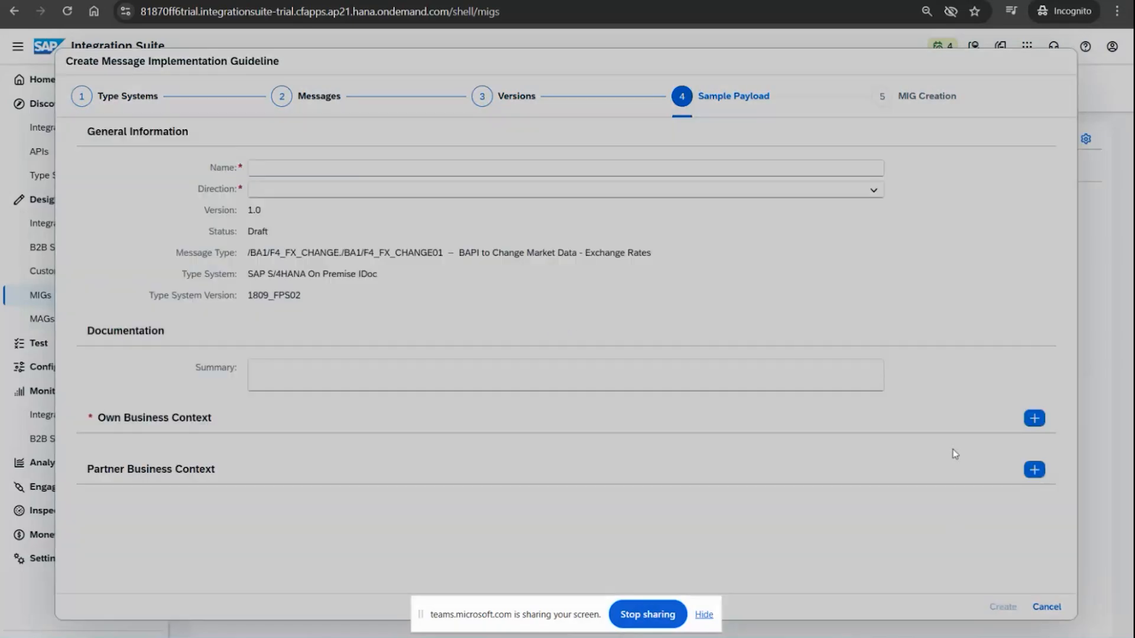
click(293, 170)
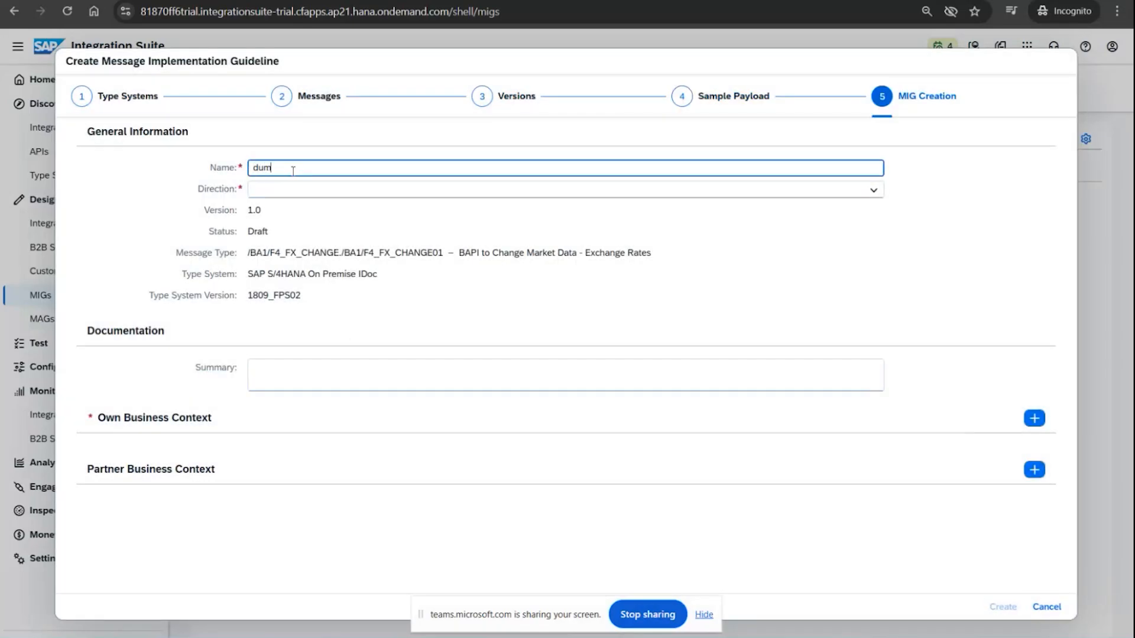
click(296, 190)
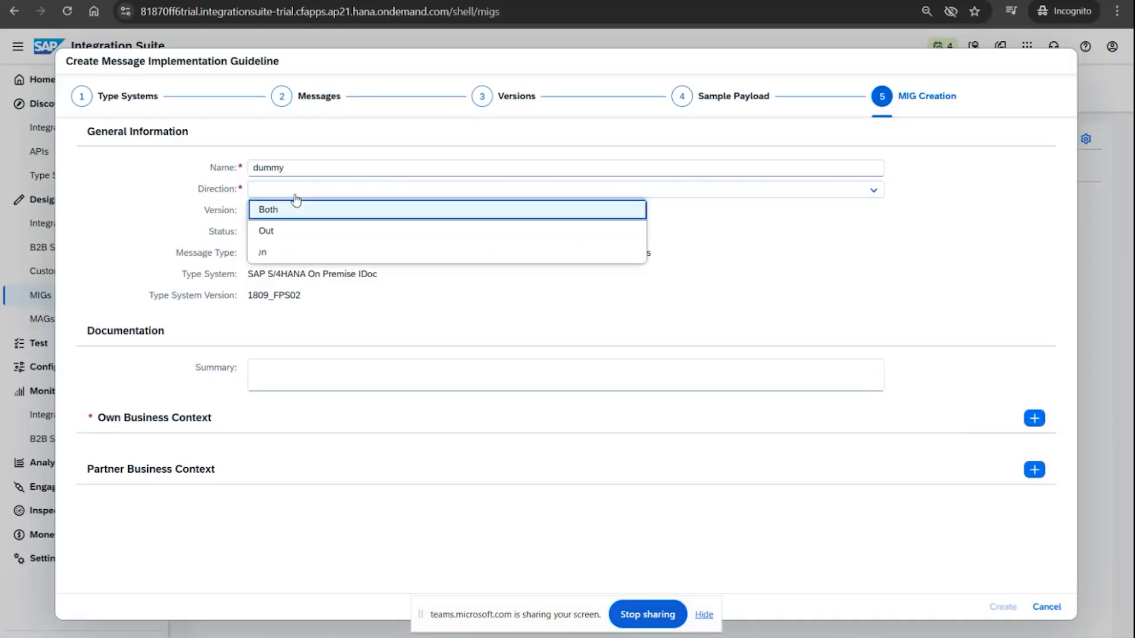
click(288, 254)
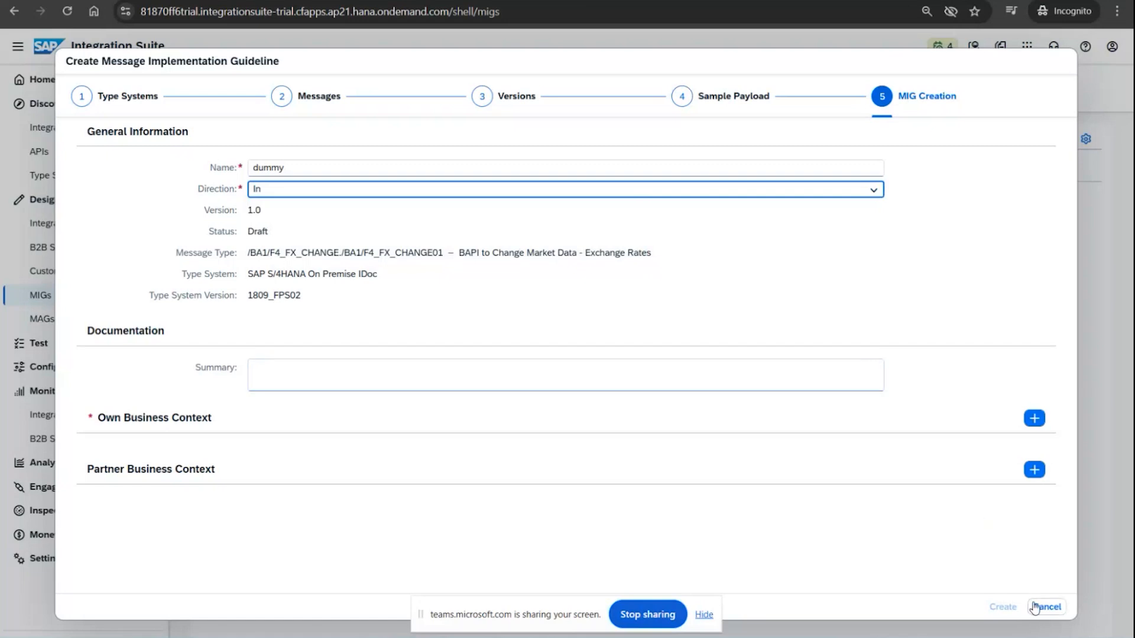
click(283, 435)
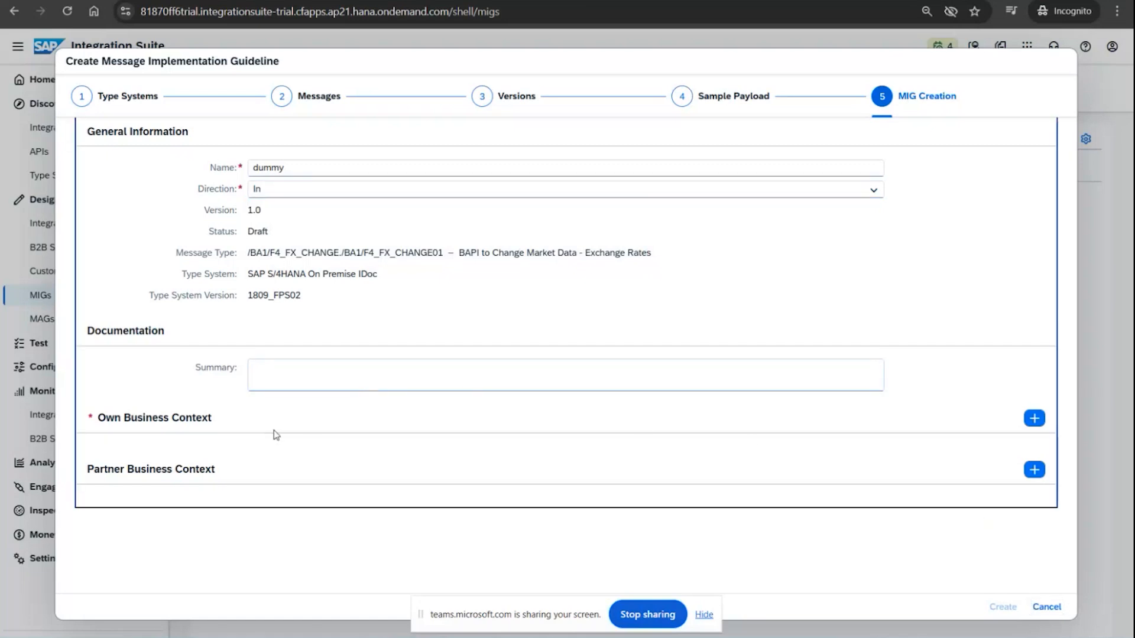
Add an Industry Classification of Retail to the Own Business Context and create the guideline
click(1041, 422)
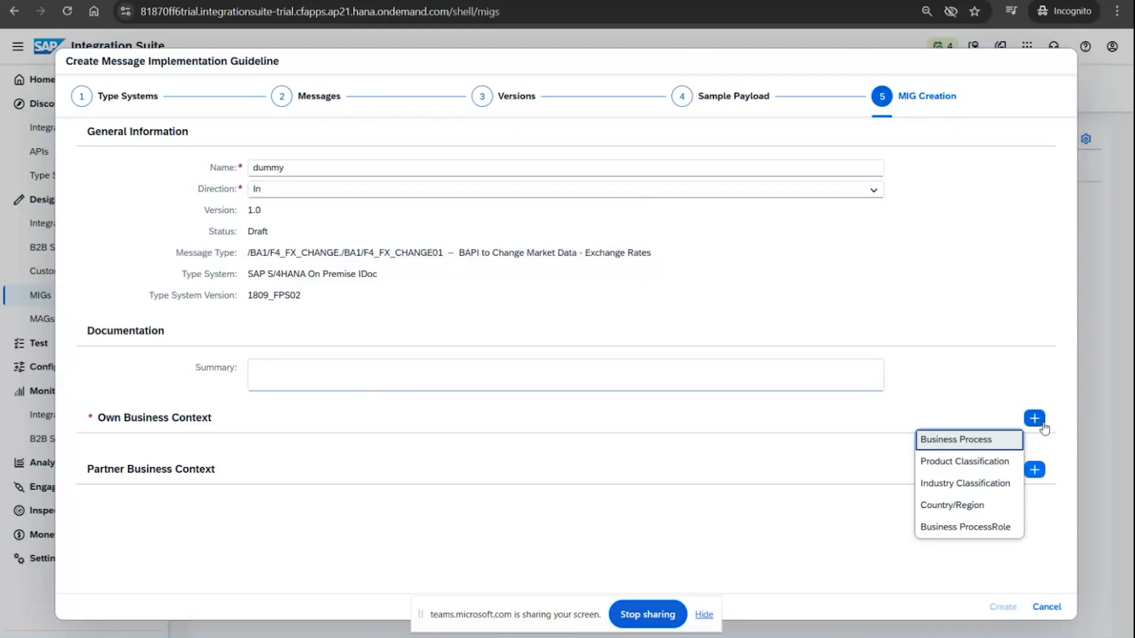
click(955, 483)
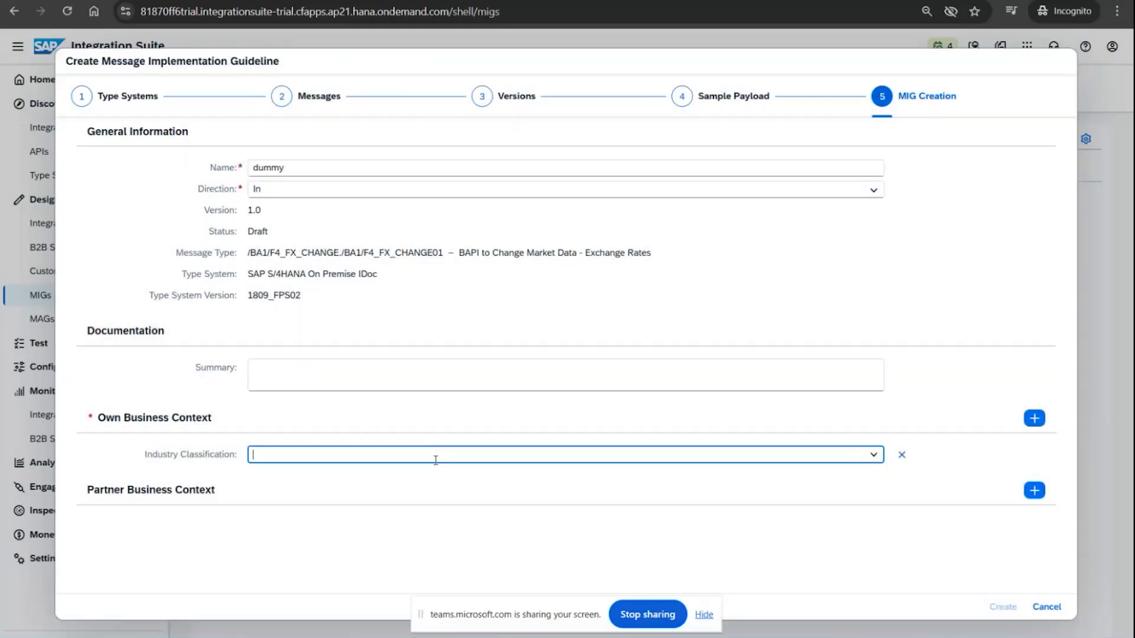
click(873, 457)
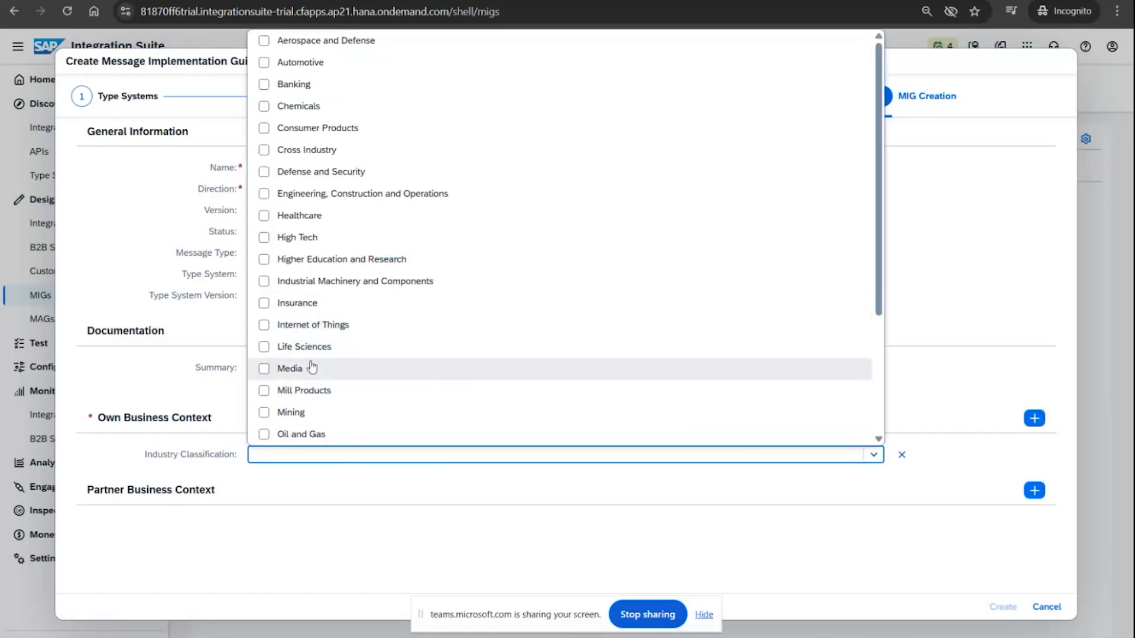
scroll(313, 272, down, 3)
click(303, 325)
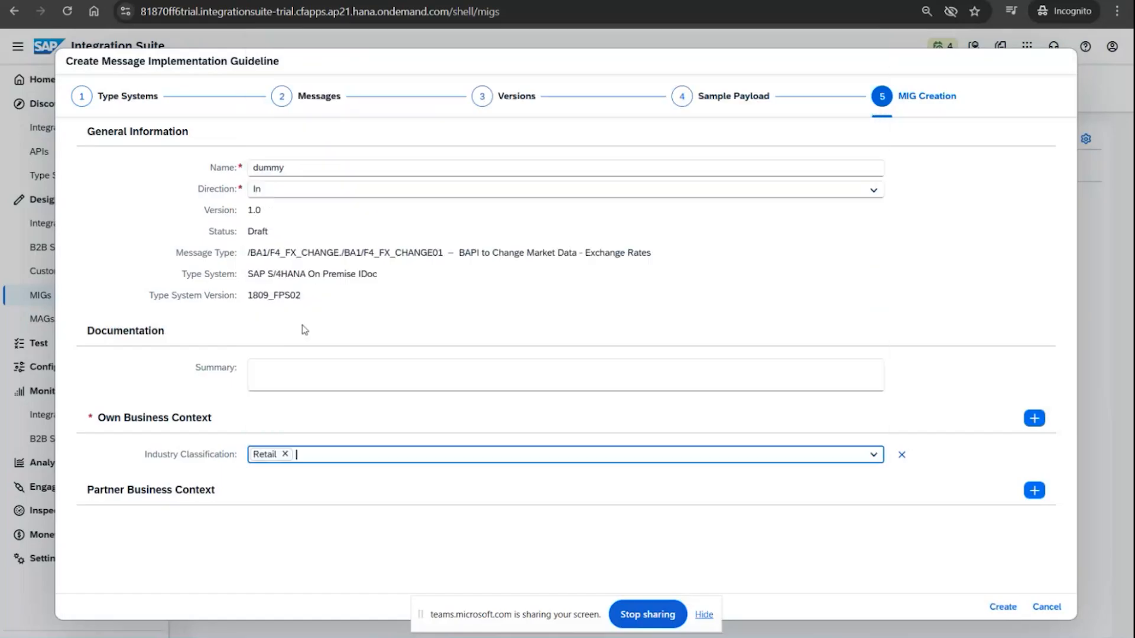
click(1003, 607)
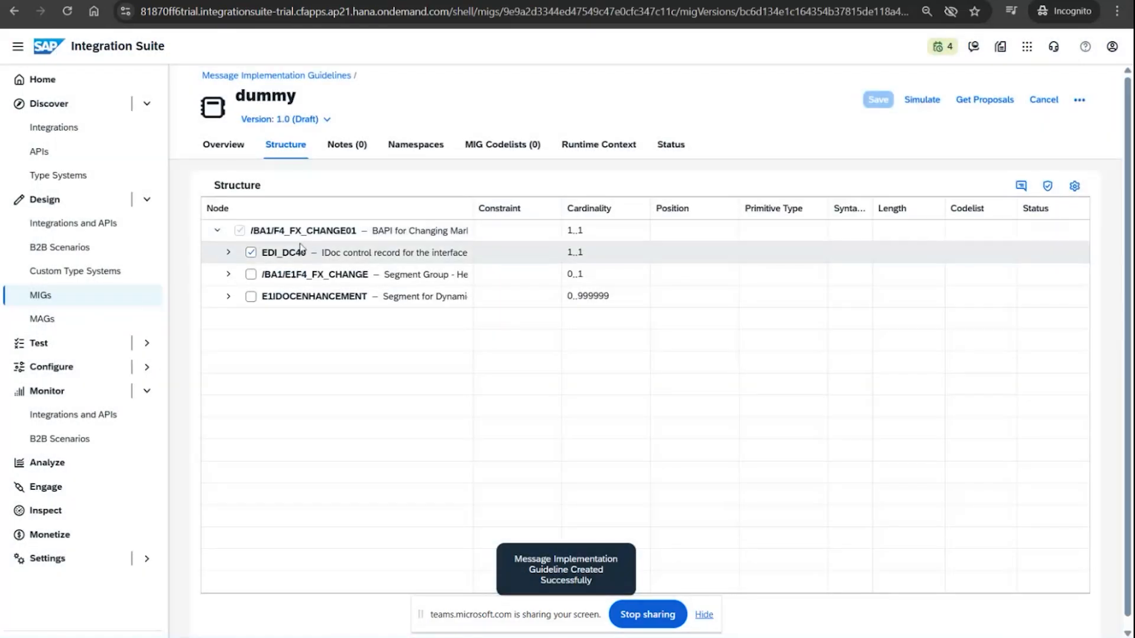
Expand EDI_DC40 and the /BA1/E1F4_FX_CHANGE segment group, and include the STDVRS field in the guideline structure
click(228, 252)
scroll(245, 372, down, 7)
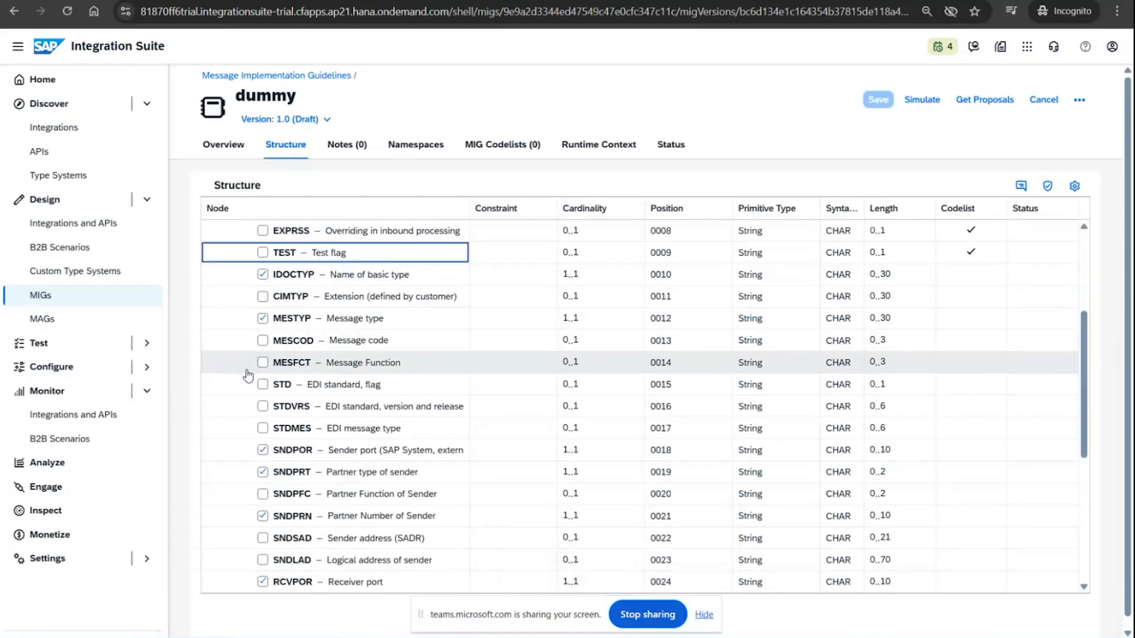
click(225, 560)
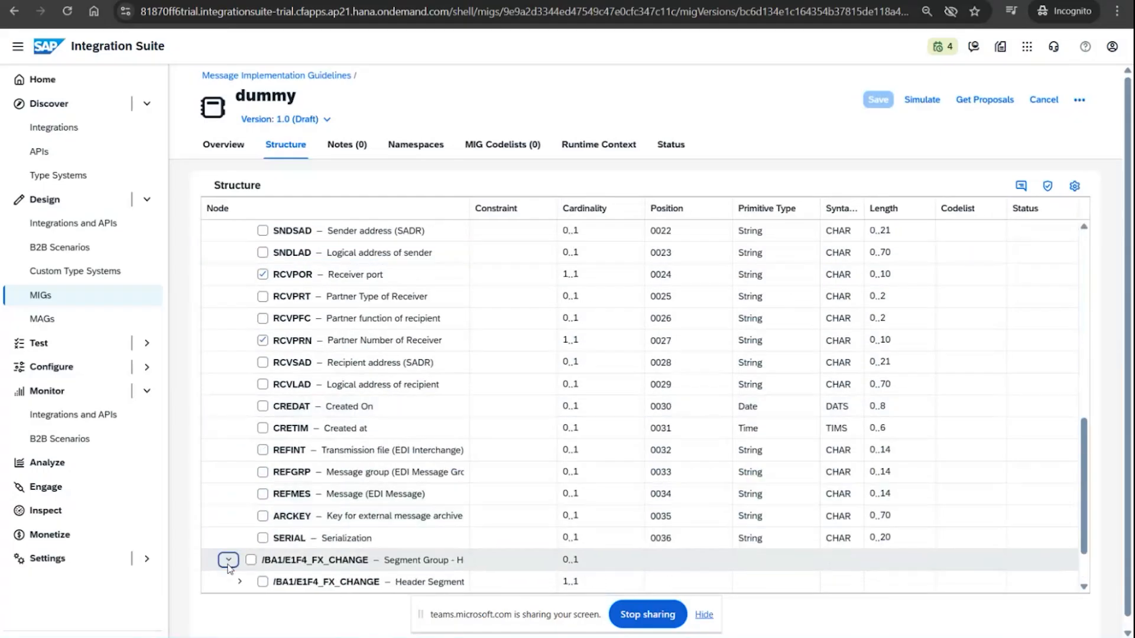
scroll(249, 491, up, 2)
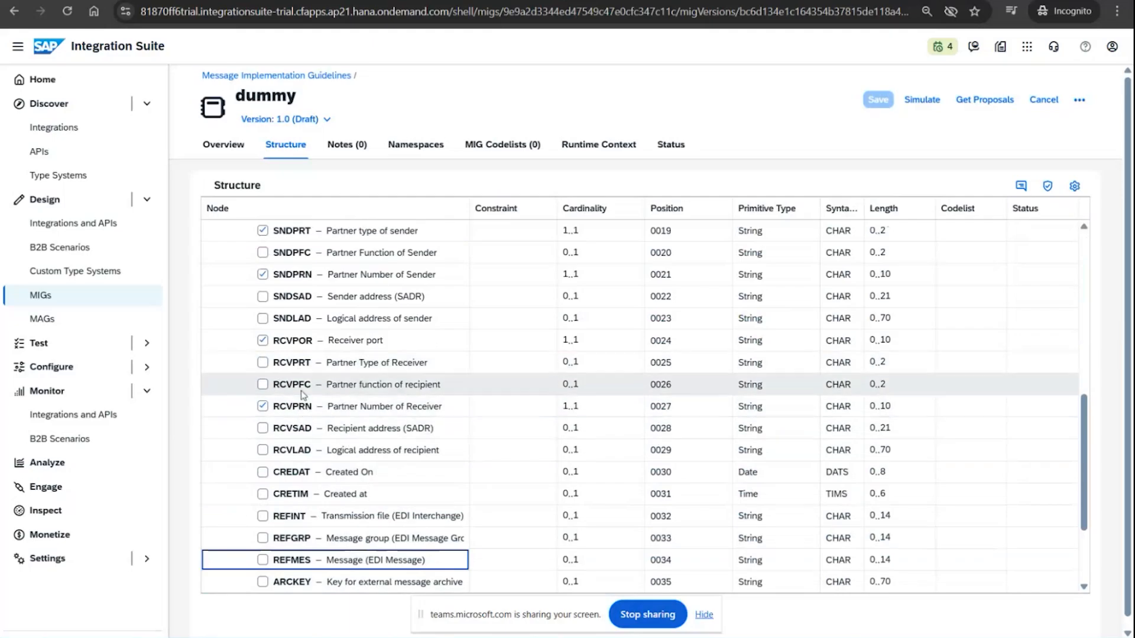
scroll(301, 358, up, 4)
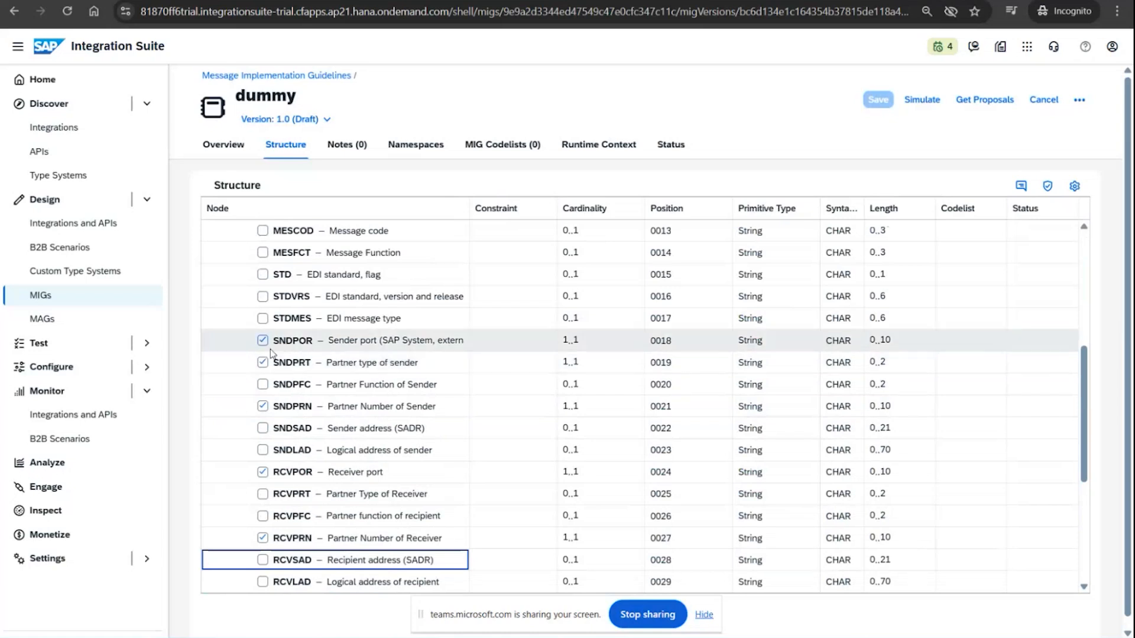
click(262, 296)
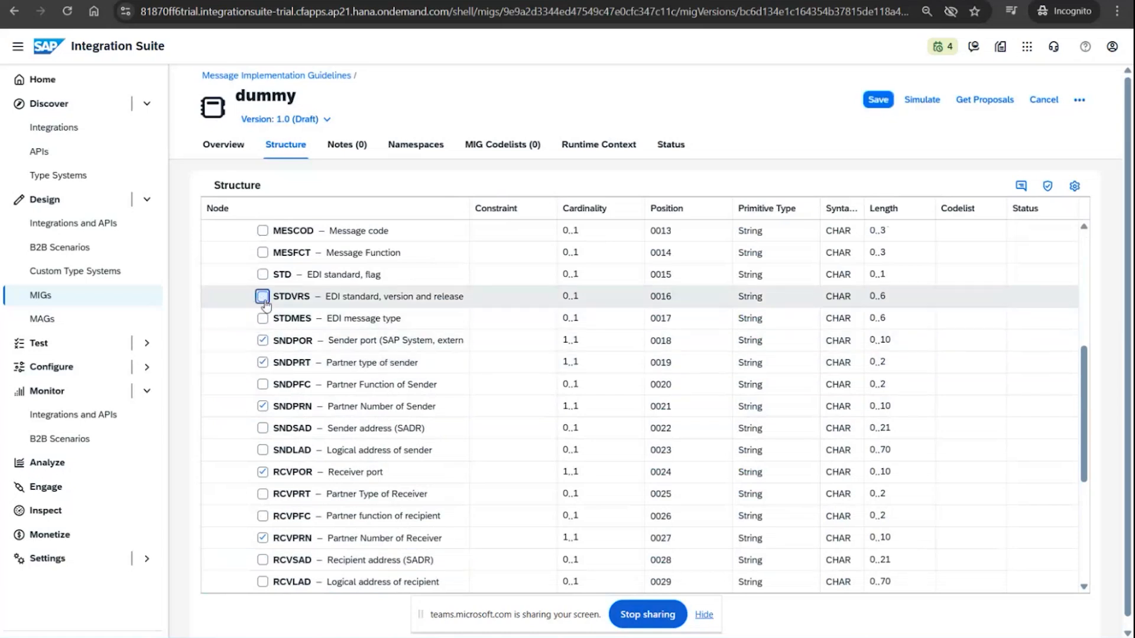
Expand the E1BPPAREX, /BA1/E1BPF4_STR_CUST_SETT, /BA1/E1F4_FX_CHANGE header and E1IDOCENHANCEMENT segments, and save the guideline
scroll(265, 296, up, 5)
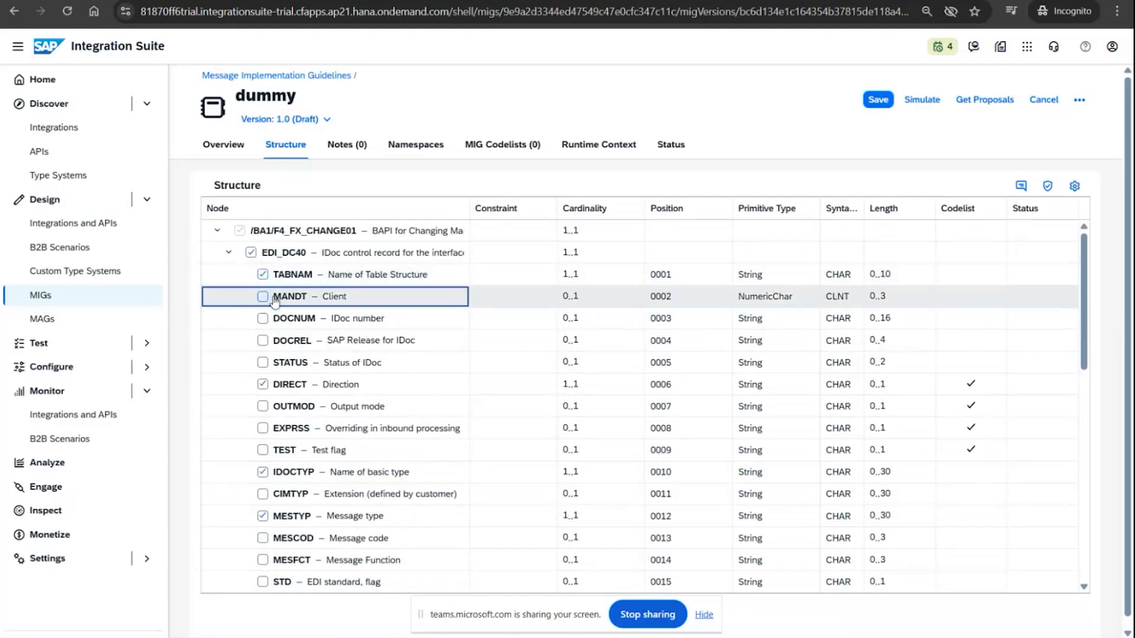
scroll(284, 342, down, 2)
scroll(349, 469, down, 7)
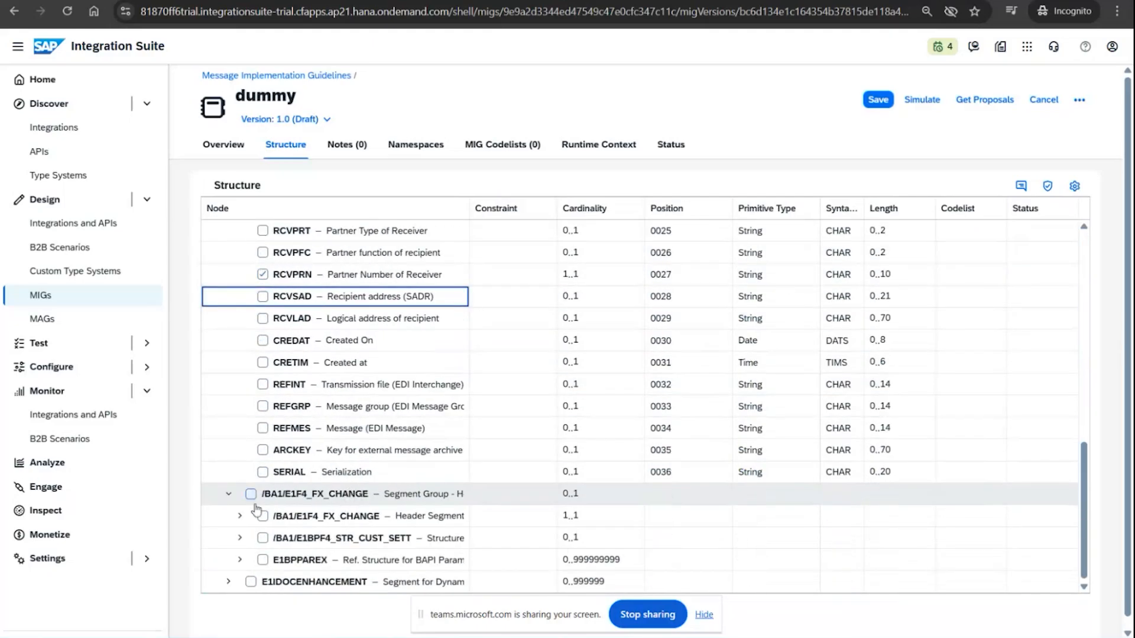
click(240, 559)
click(240, 538)
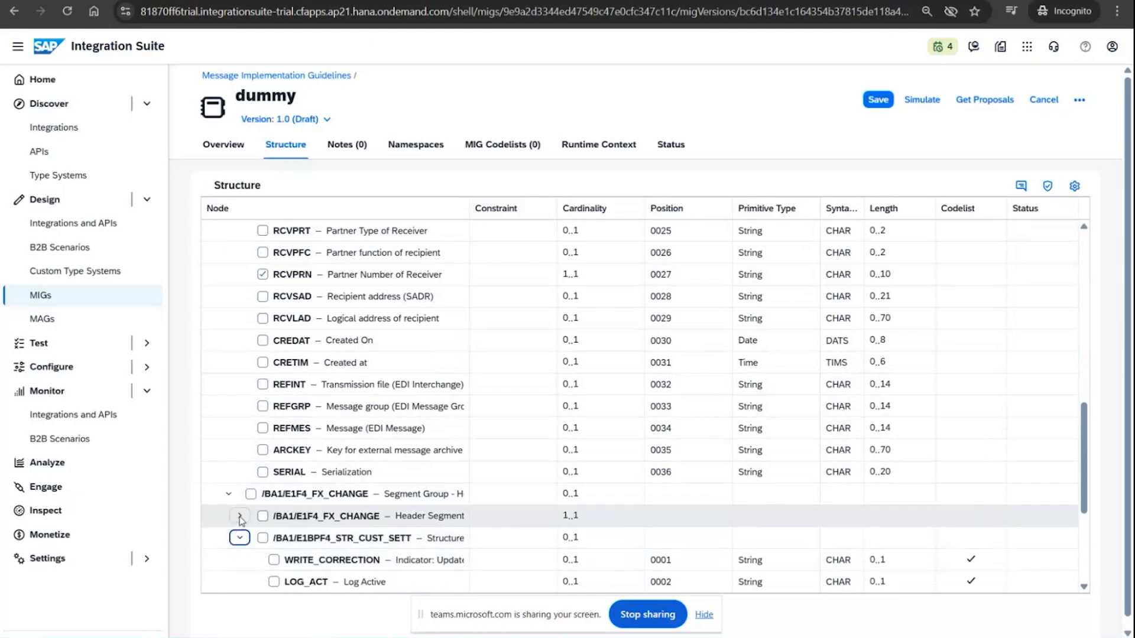
click(240, 516)
scroll(255, 530, down, 8)
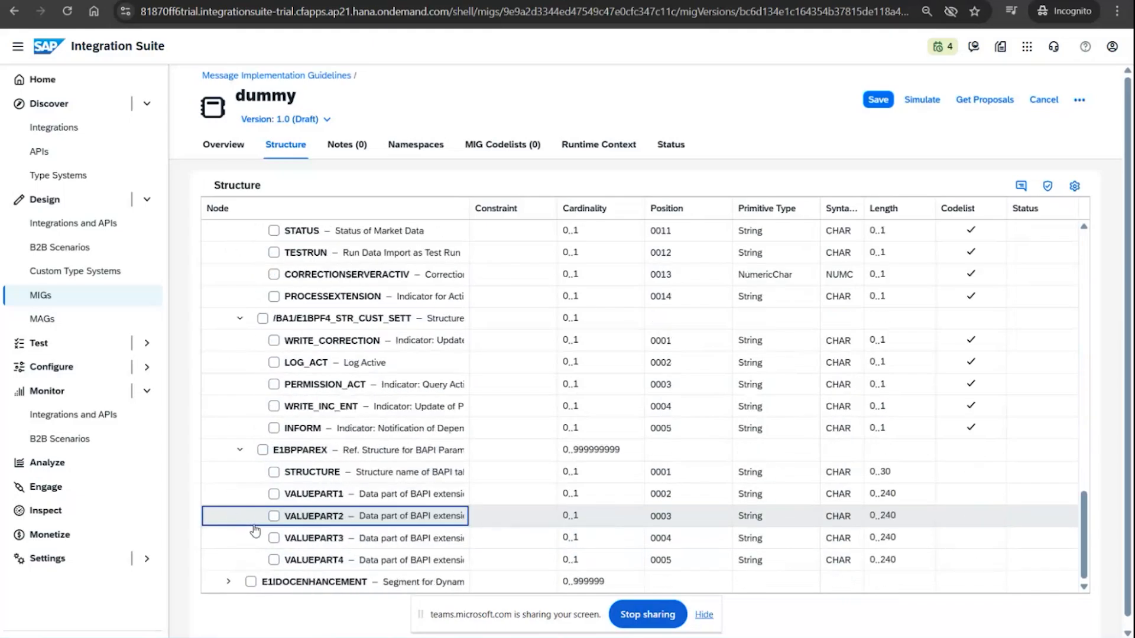
click(228, 581)
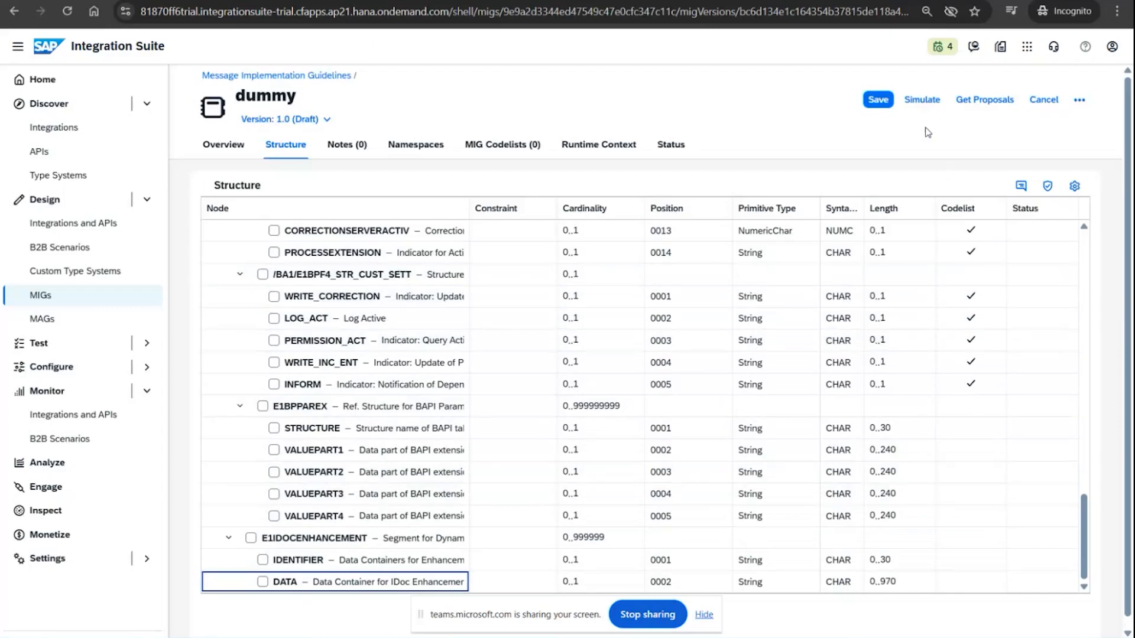
click(882, 101)
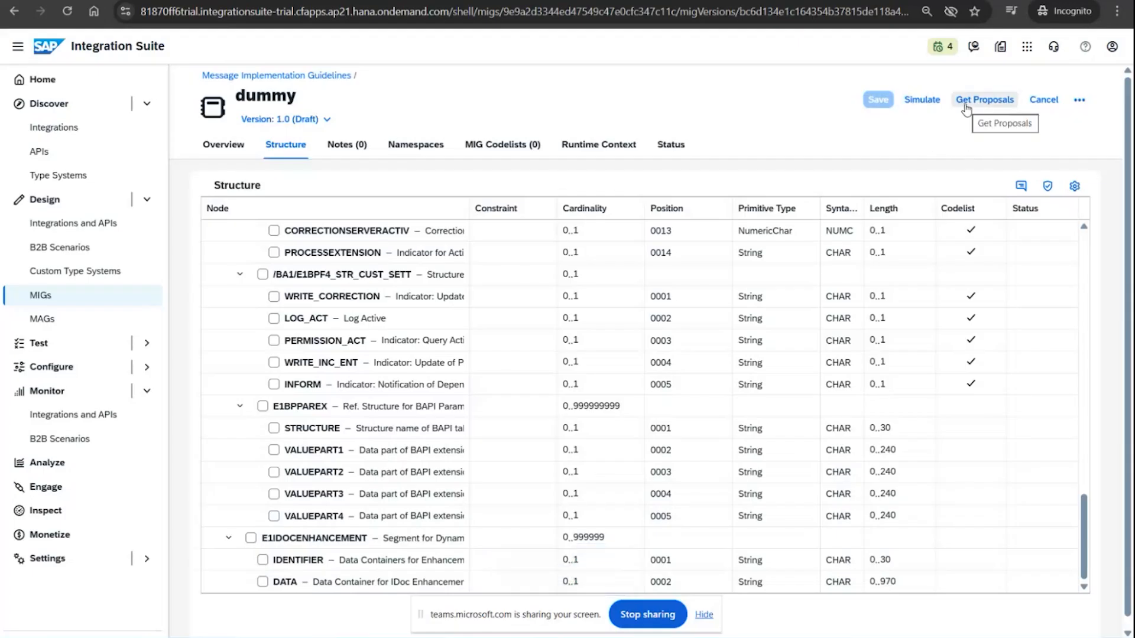
Get proposals for the guideline and review the confidence values across the structure, including the STATUS field of the header segment
click(965, 100)
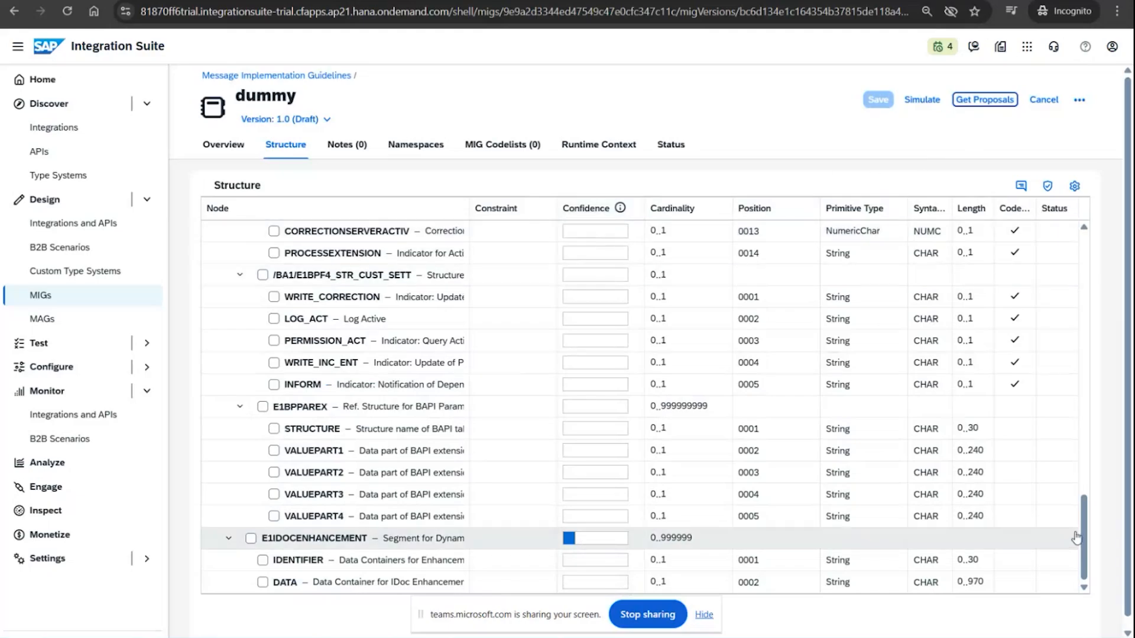
drag(1083, 525, 1081, 241)
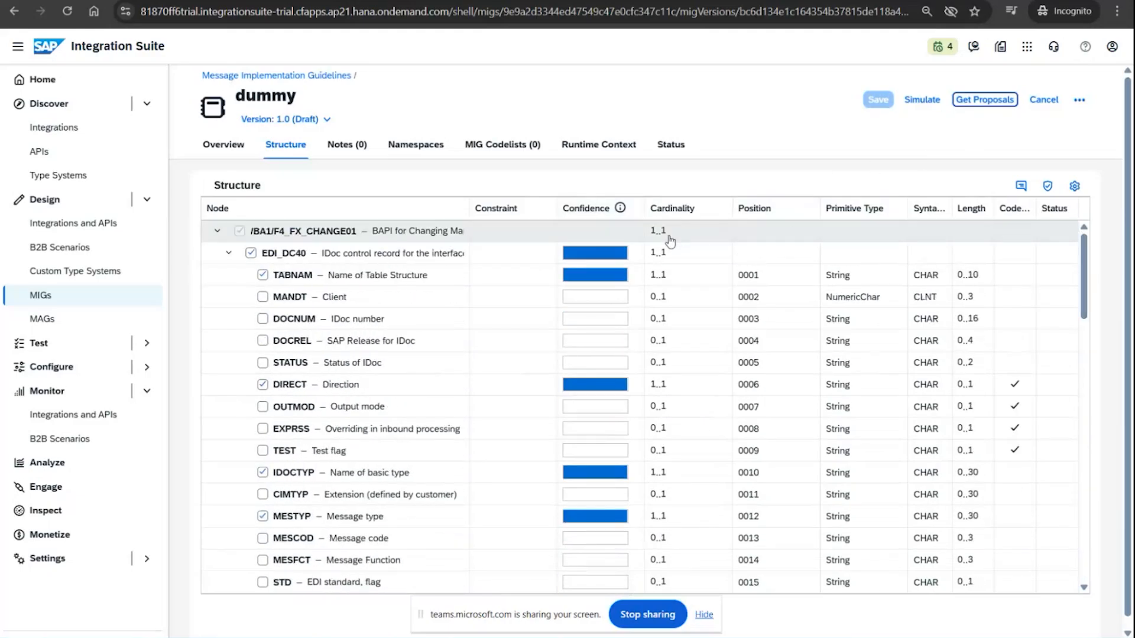
mouse_move(589, 263)
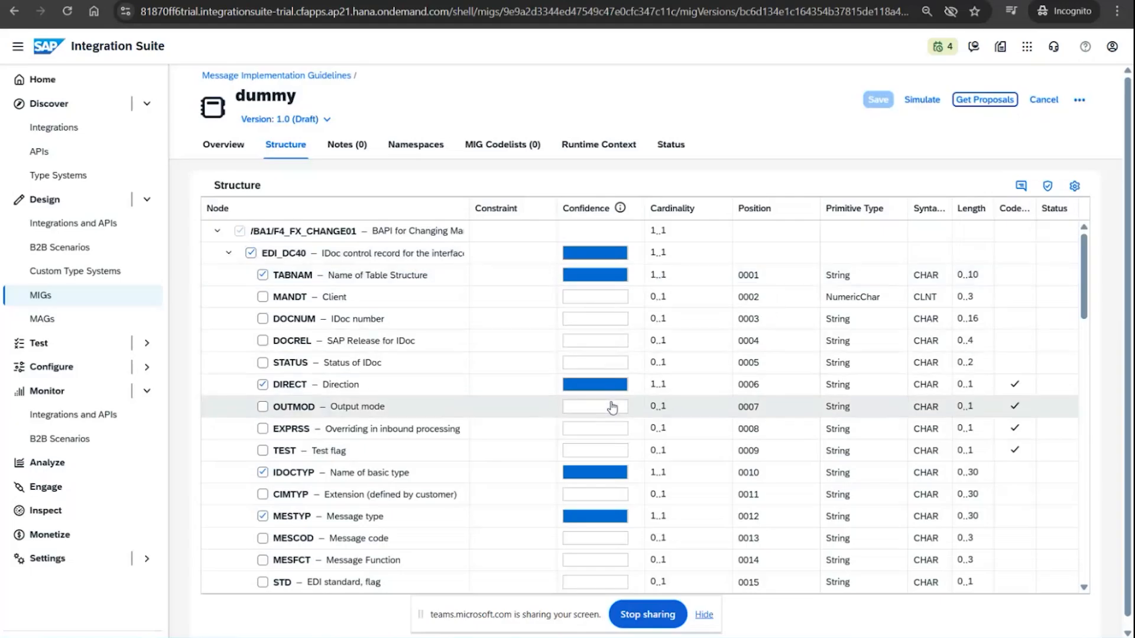
scroll(609, 408, down, 10)
scroll(611, 414, down, 5)
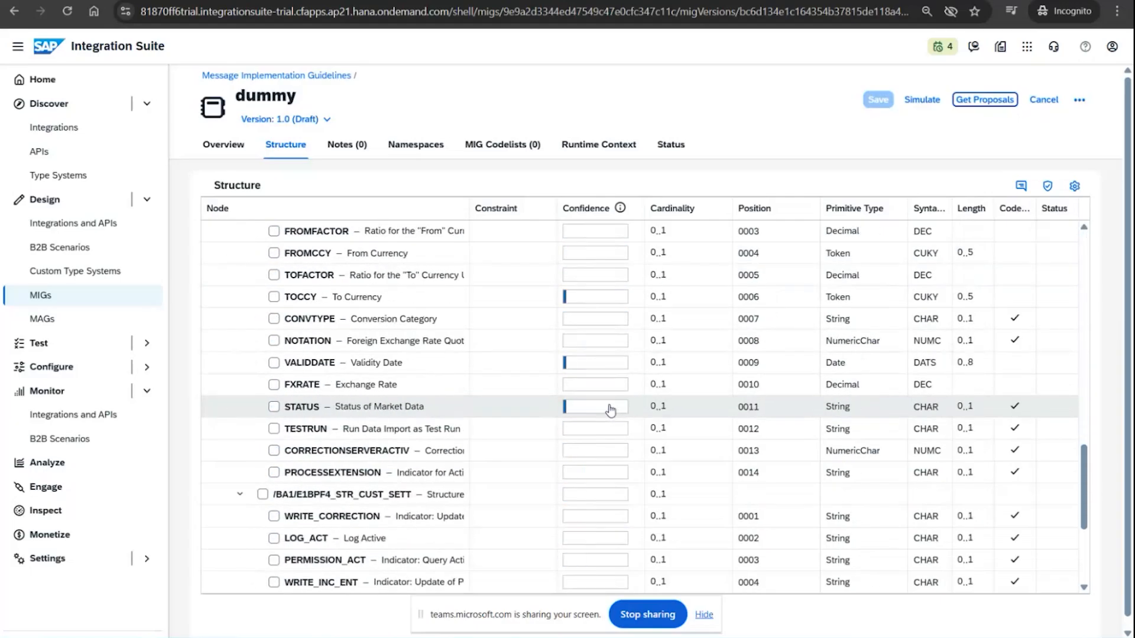
mouse_move(566, 414)
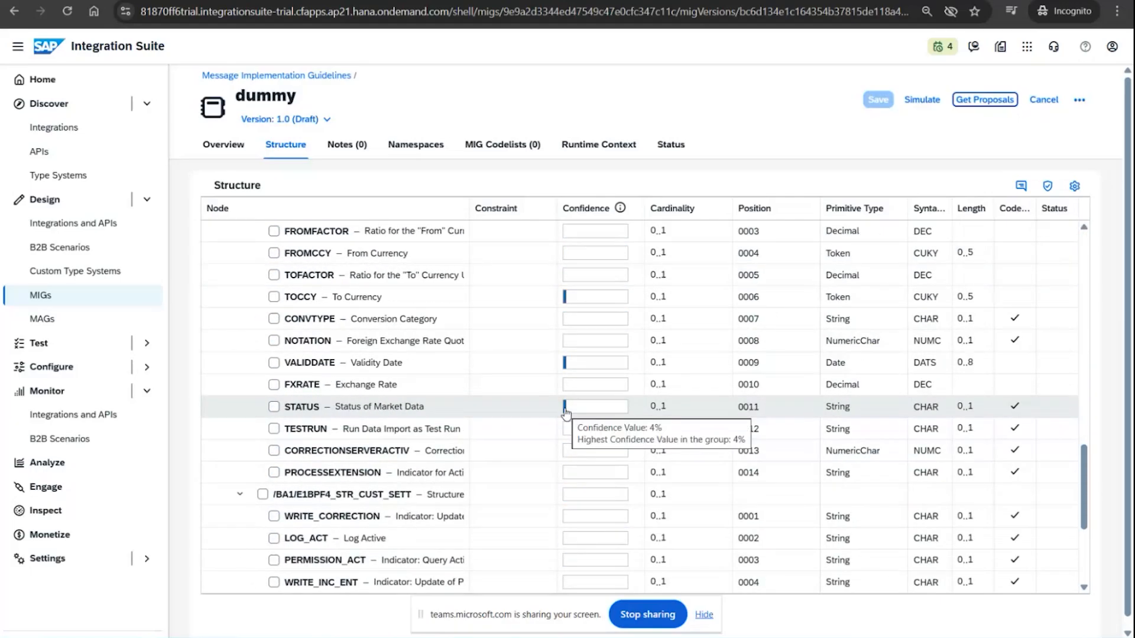
scroll(566, 413, up, 5)
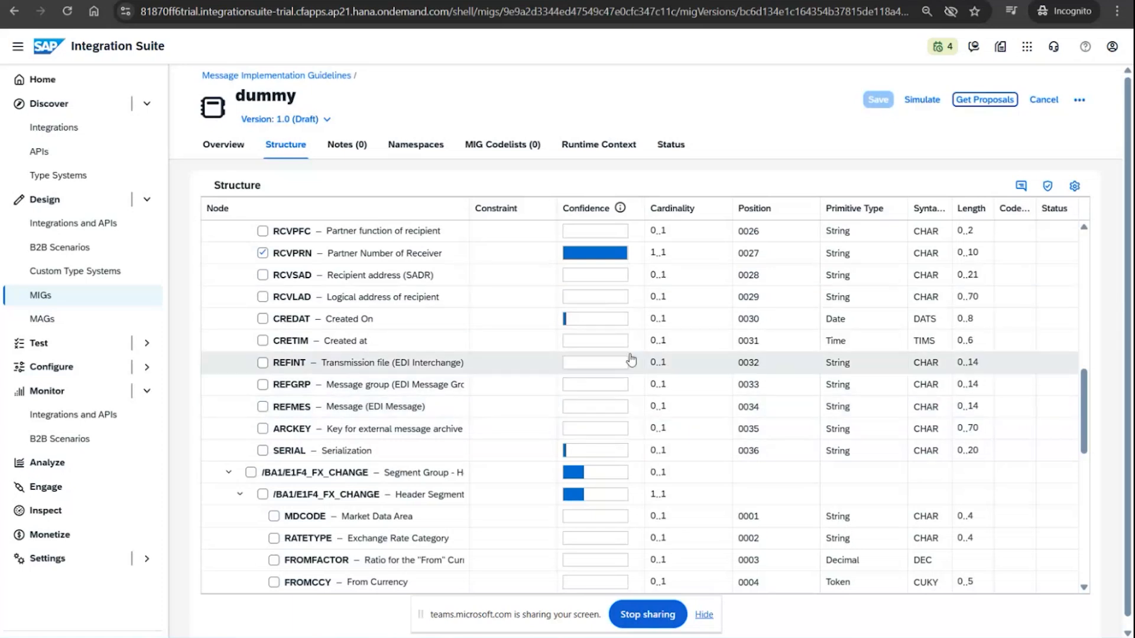
scroll(632, 359, up, 5)
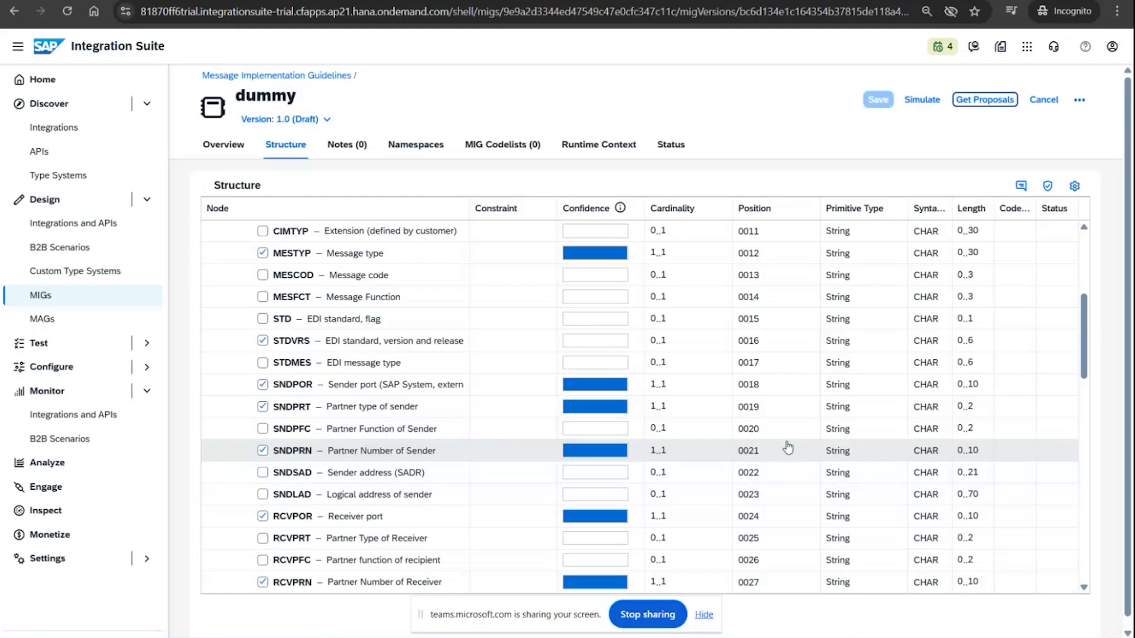
scroll(788, 449, up, 5)
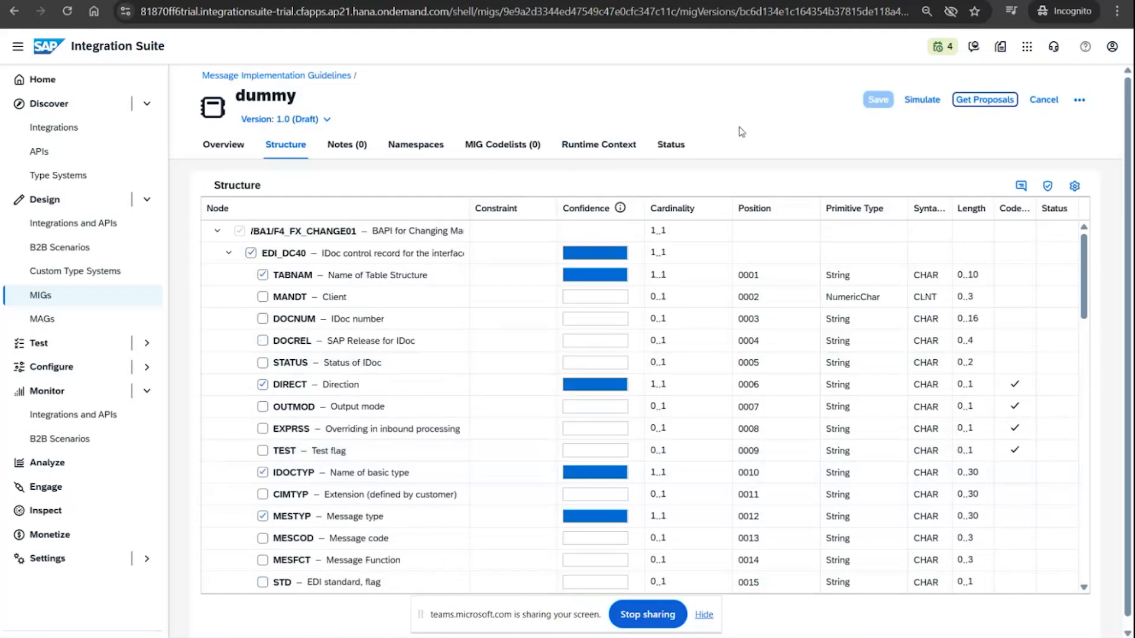
Export the guideline as SAP Cloud Integration Runtime Artifacts and save it as dummy.zip in the Downloads folder
click(1079, 100)
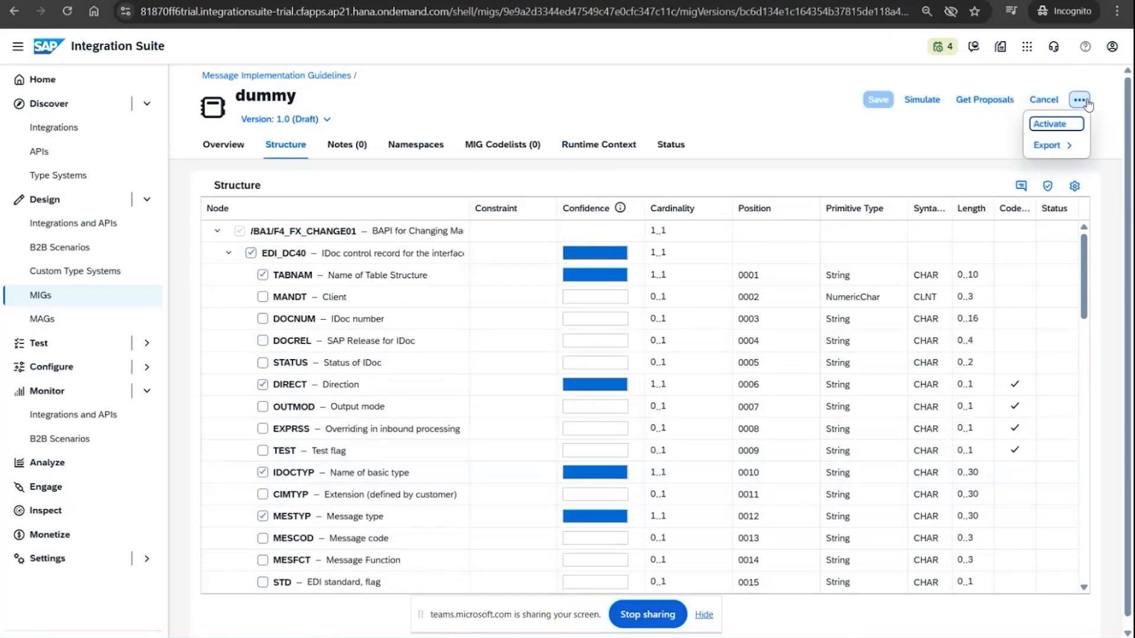
click(1062, 152)
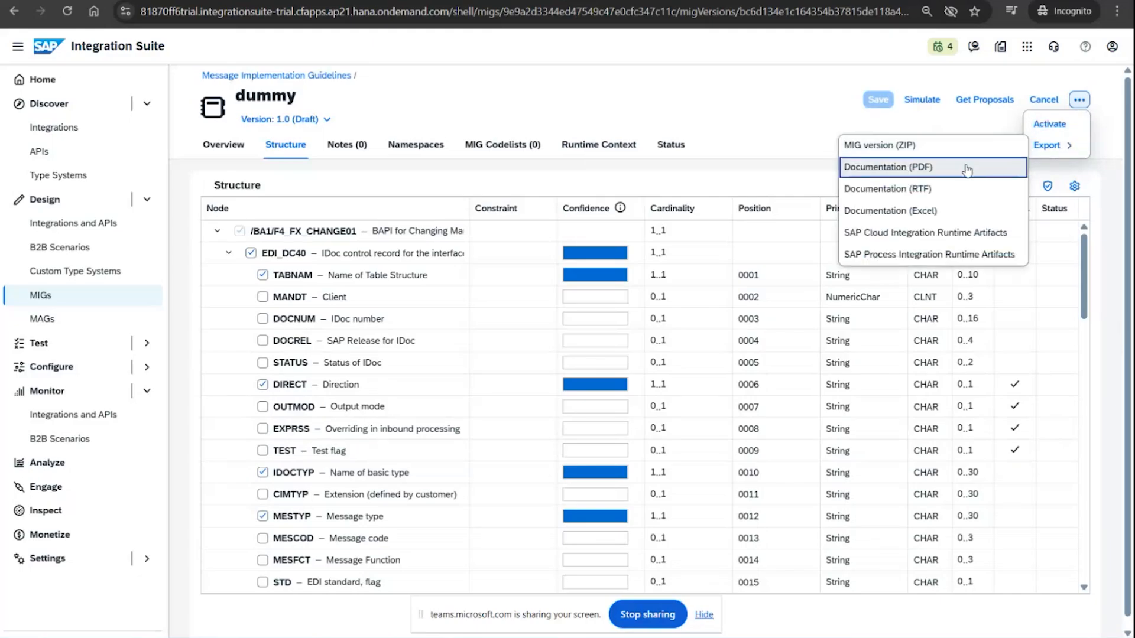
click(903, 233)
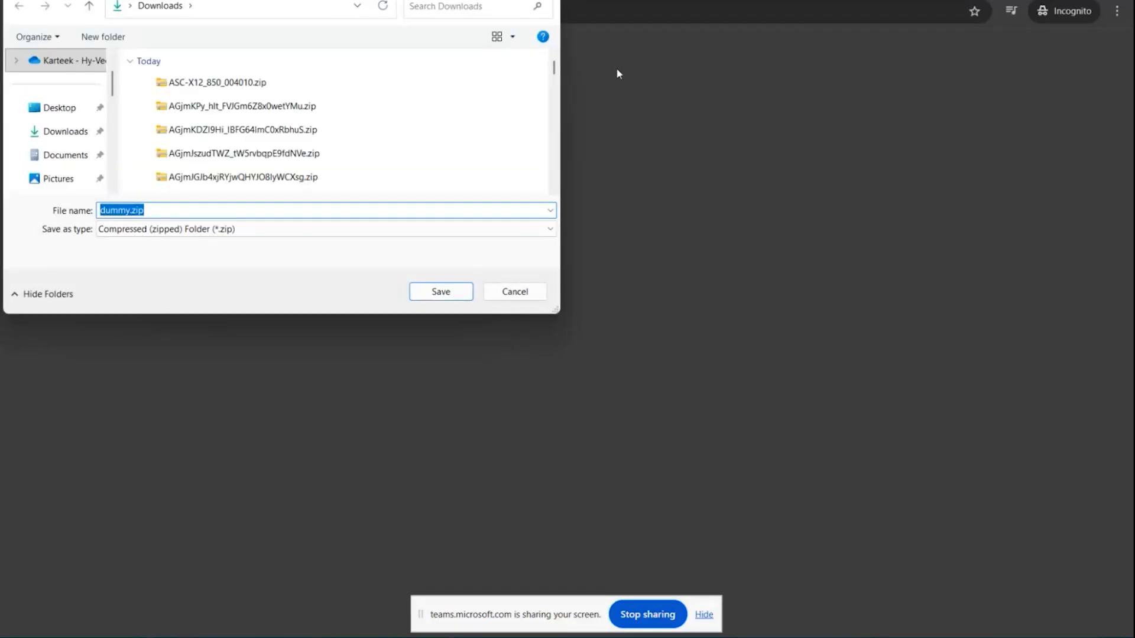
key(Return)
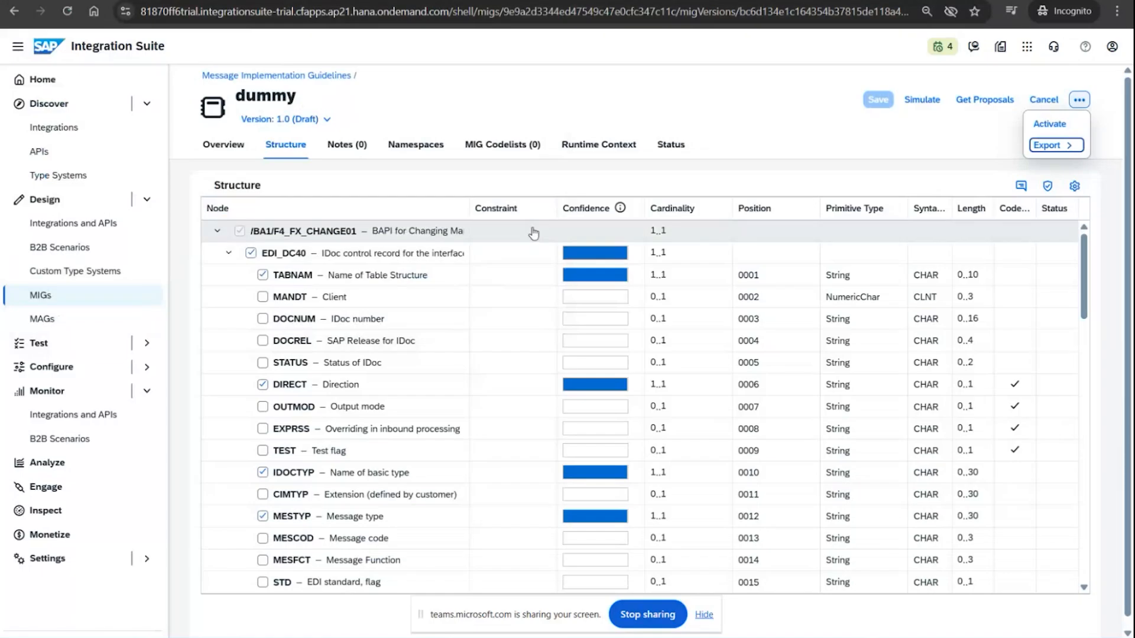
Switch to the Microsoft Teams meeting and mute the microphone
click(266, 1)
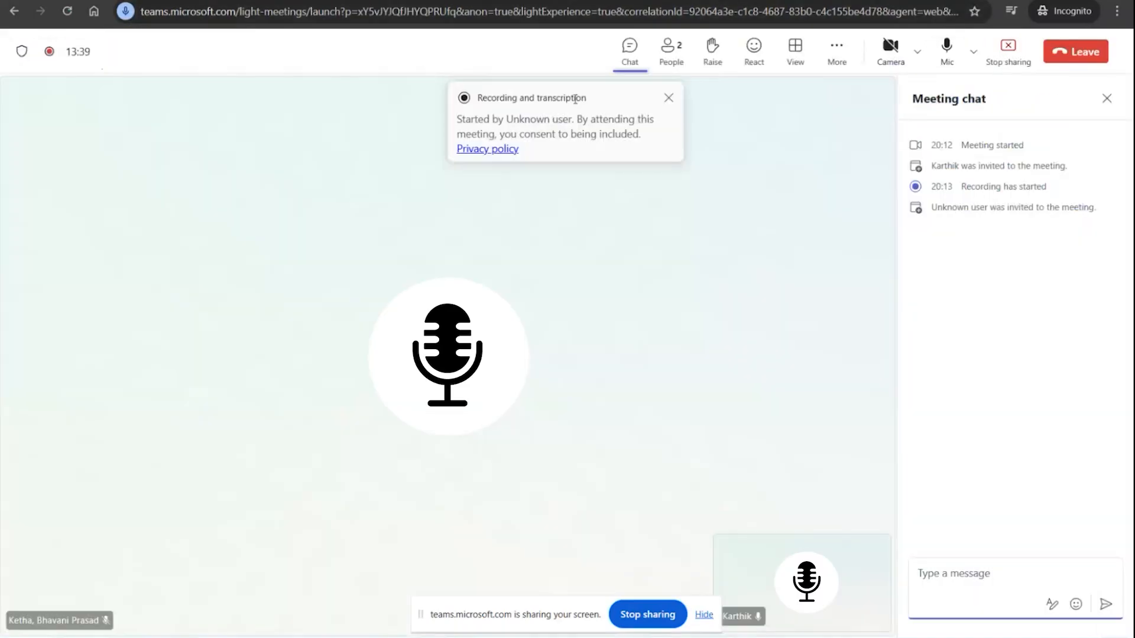
click(952, 62)
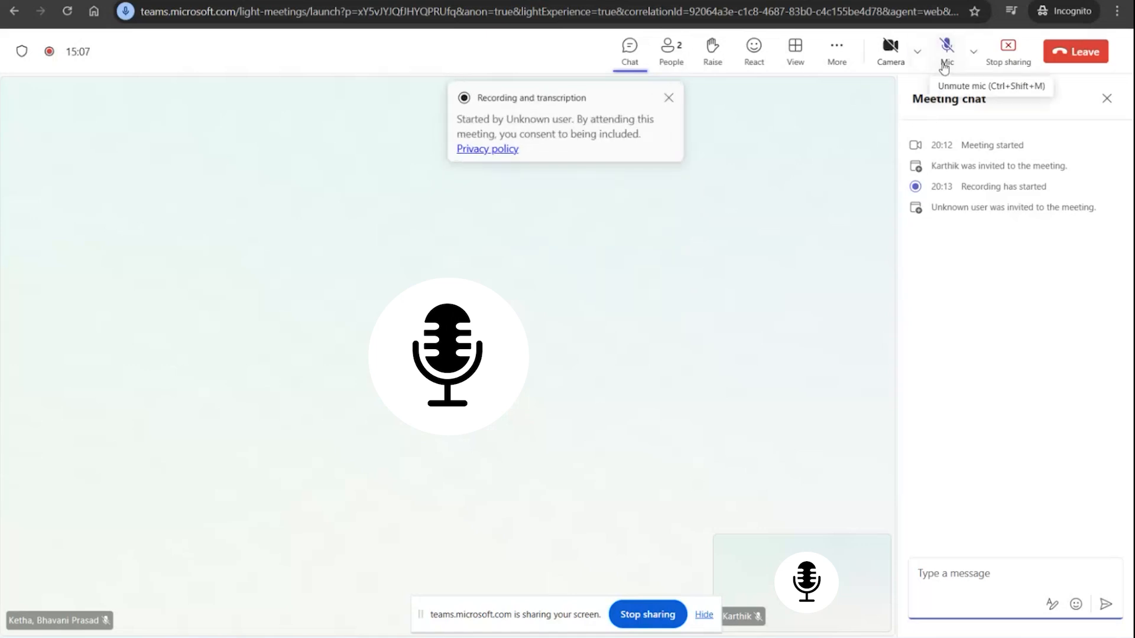
Unmute the microphone in the Teams meeting, then return to Integration Suite and display the dummy guideline's export formats
click(946, 56)
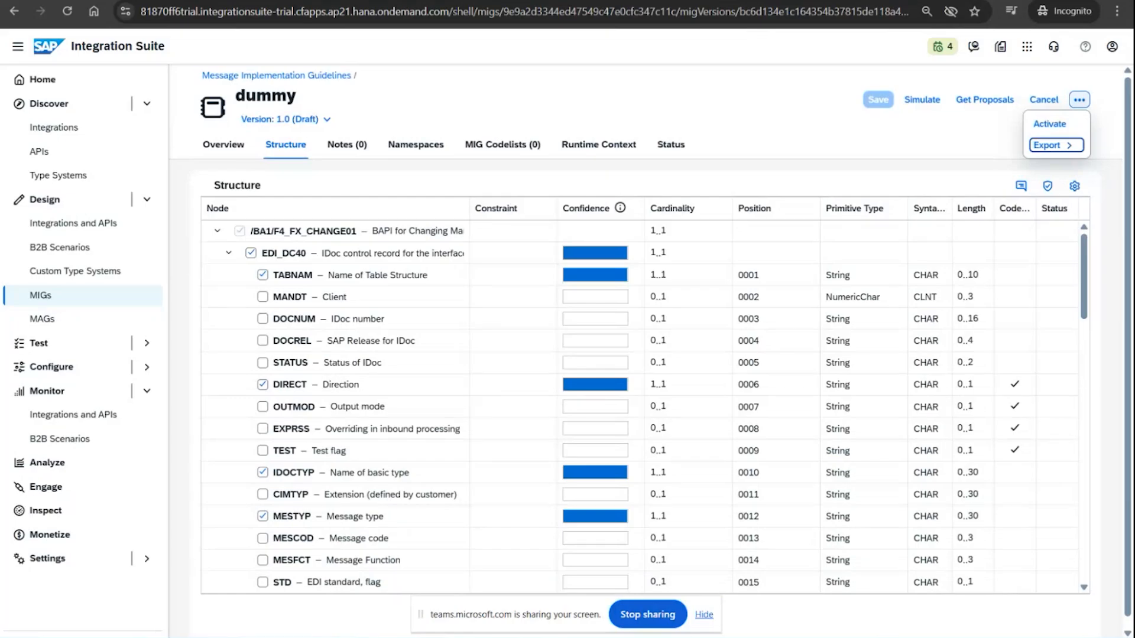
key(ctrl+Tab)
click(1051, 149)
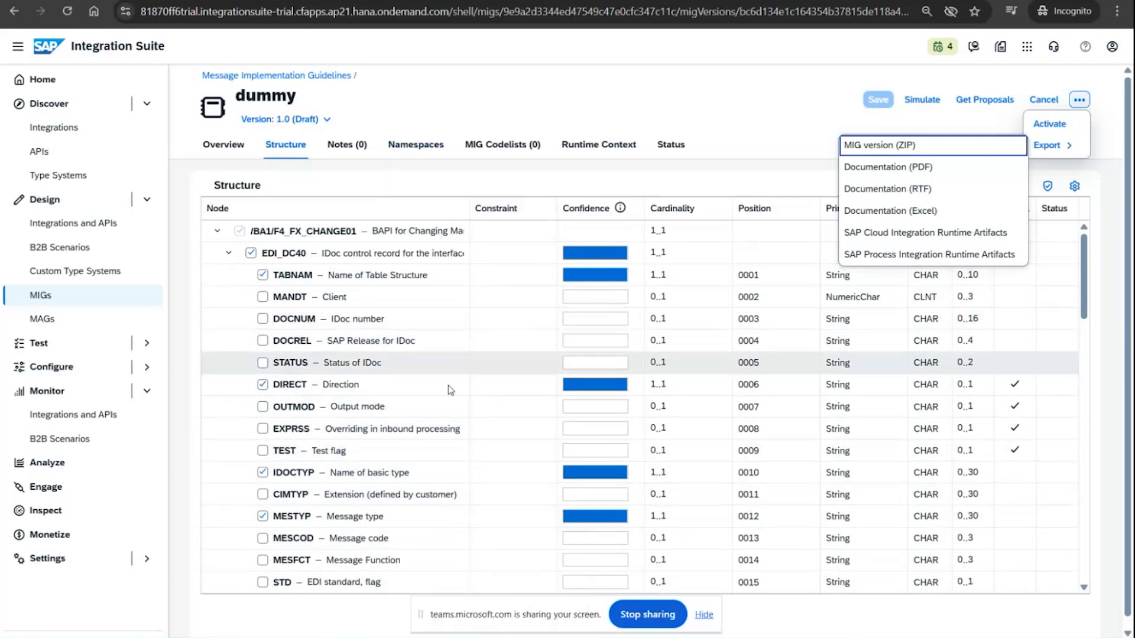
Switch to the Word document and compare the ASC X12 850 Purchase Order structure with the UN/EDIFACT ORDERS structure
key(alt+Tab)
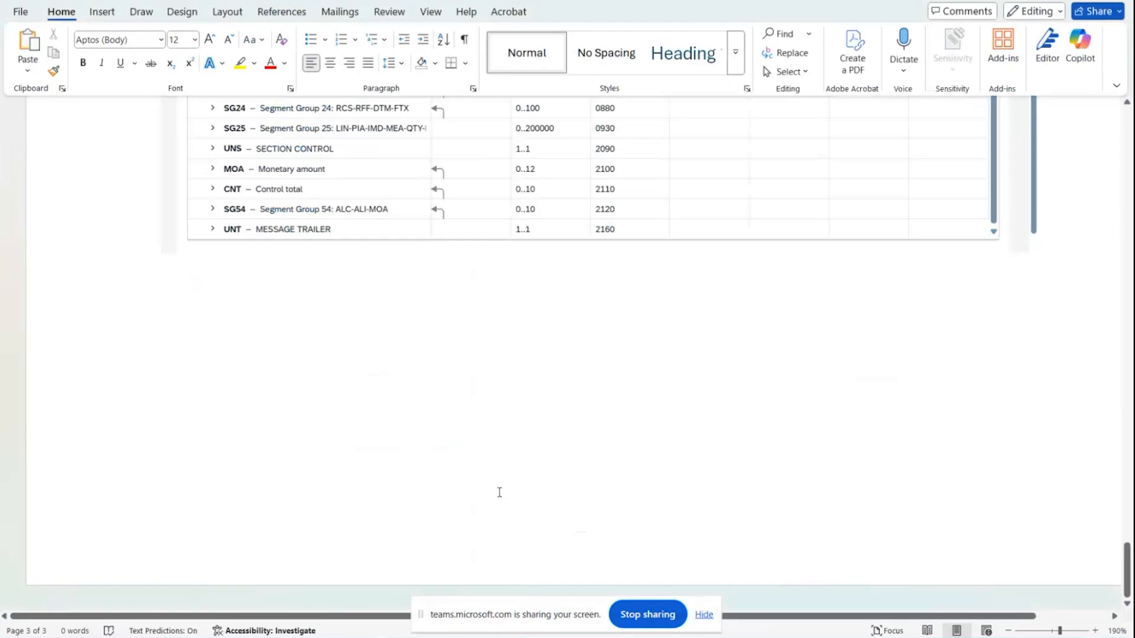
scroll(487, 468, up, 20)
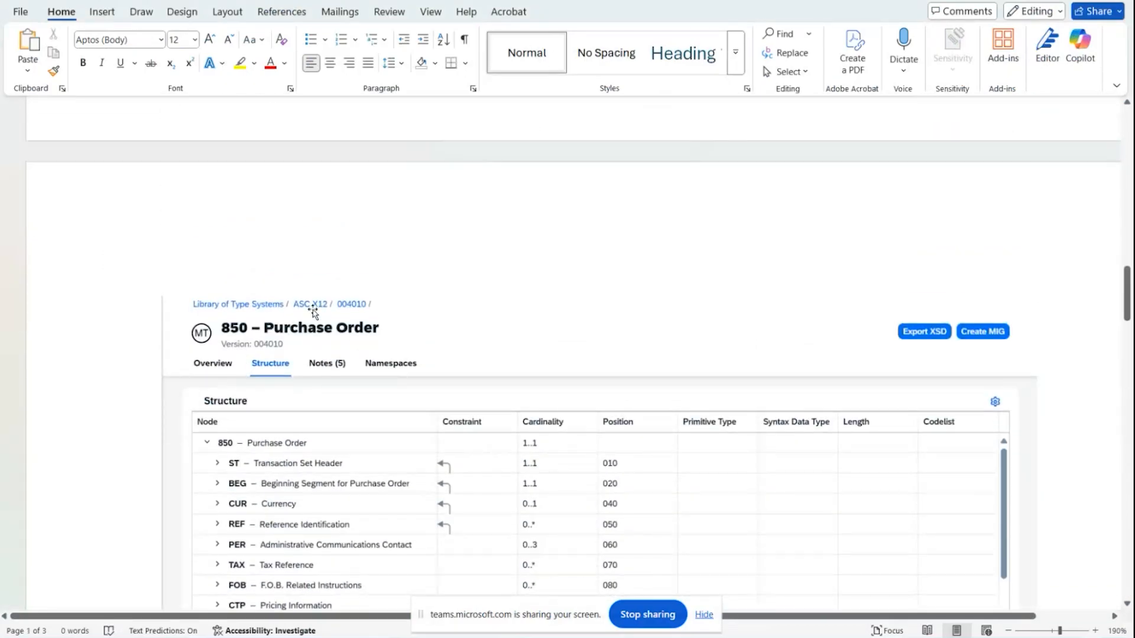
scroll(362, 390, down, 2)
scroll(364, 396, down, 15)
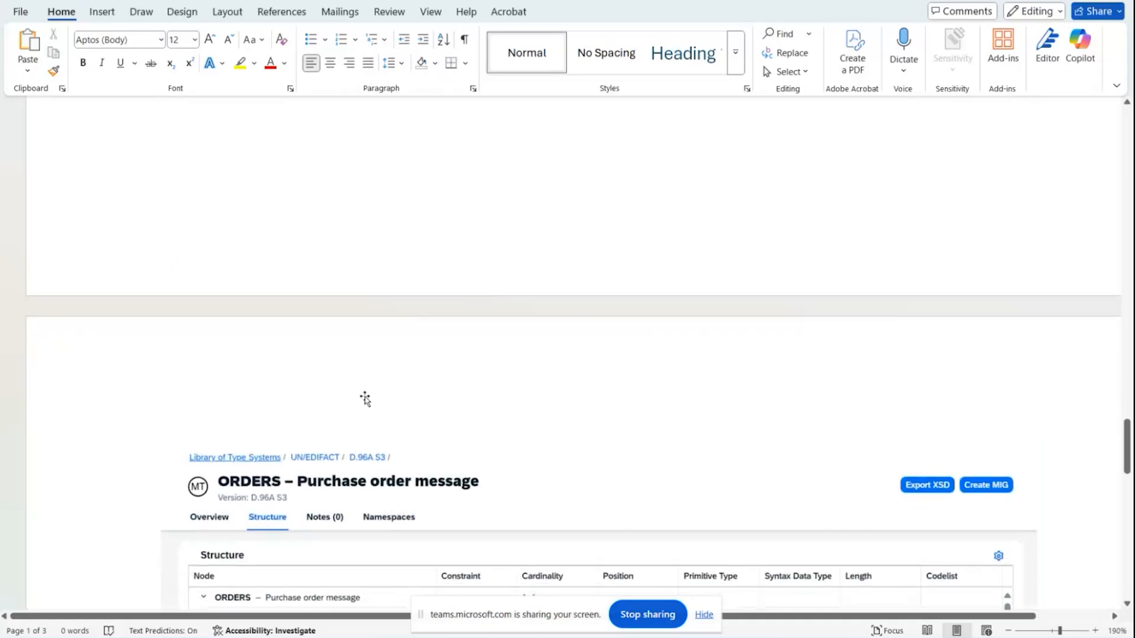
scroll(365, 400, down, 2)
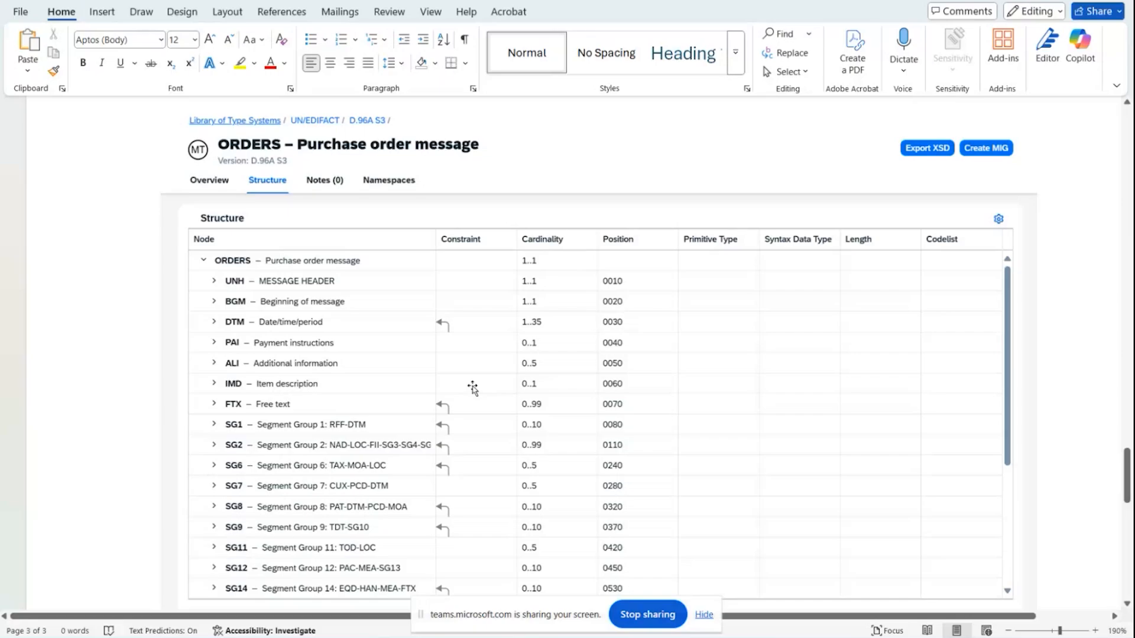
mouse_move(412, 633)
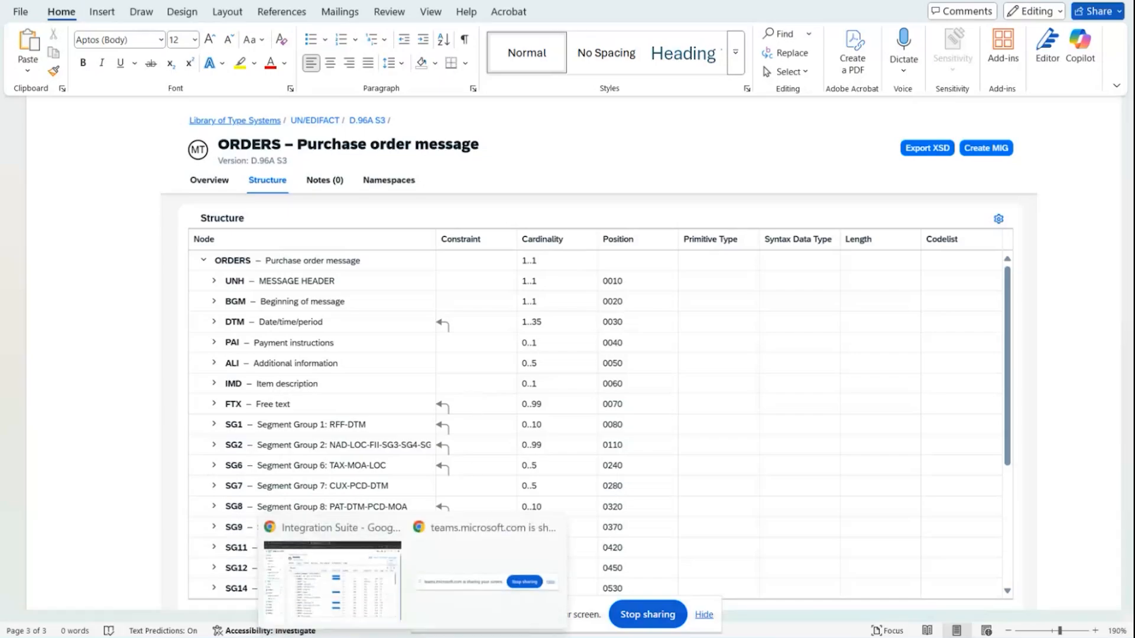
Return to Integration Suite and view the custom type systems library and the standard Library of Type Systems
click(357, 570)
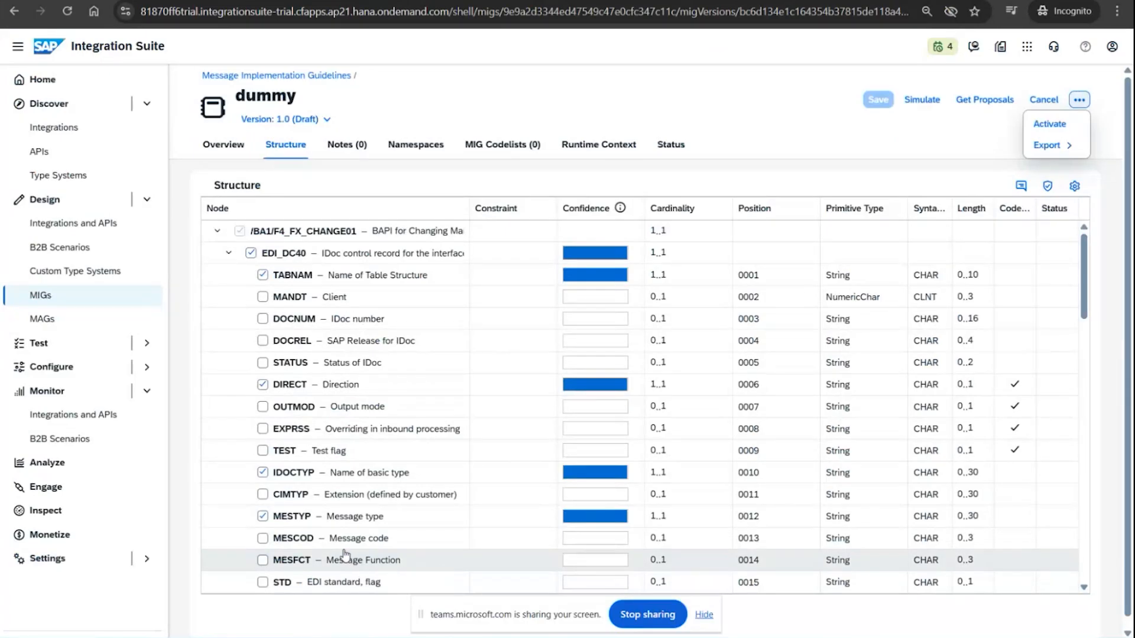
click(94, 254)
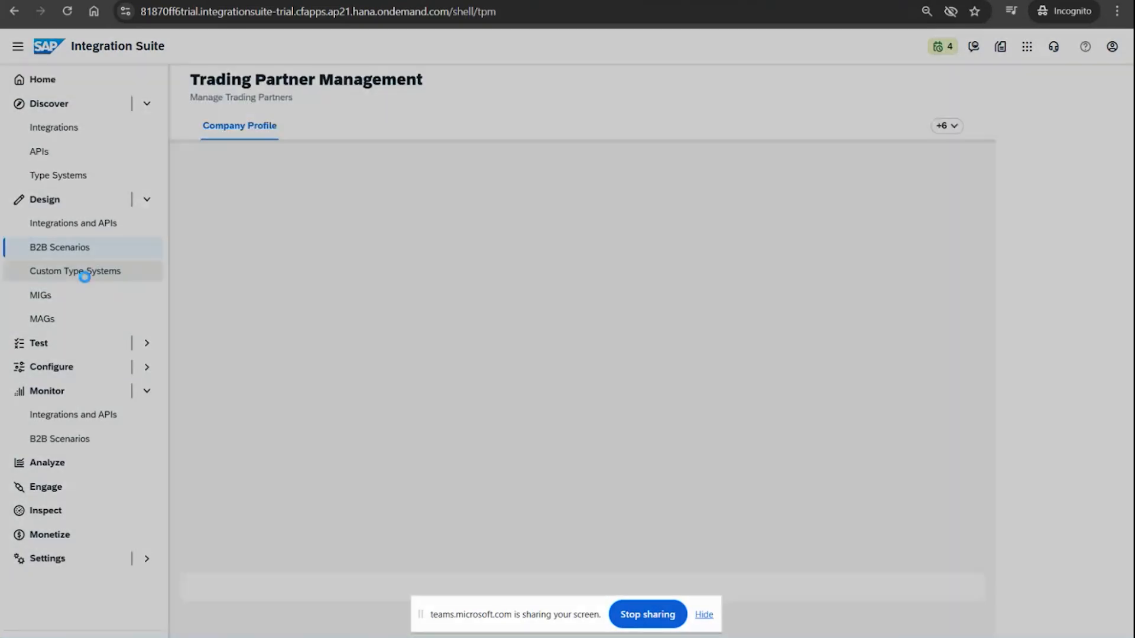
click(85, 274)
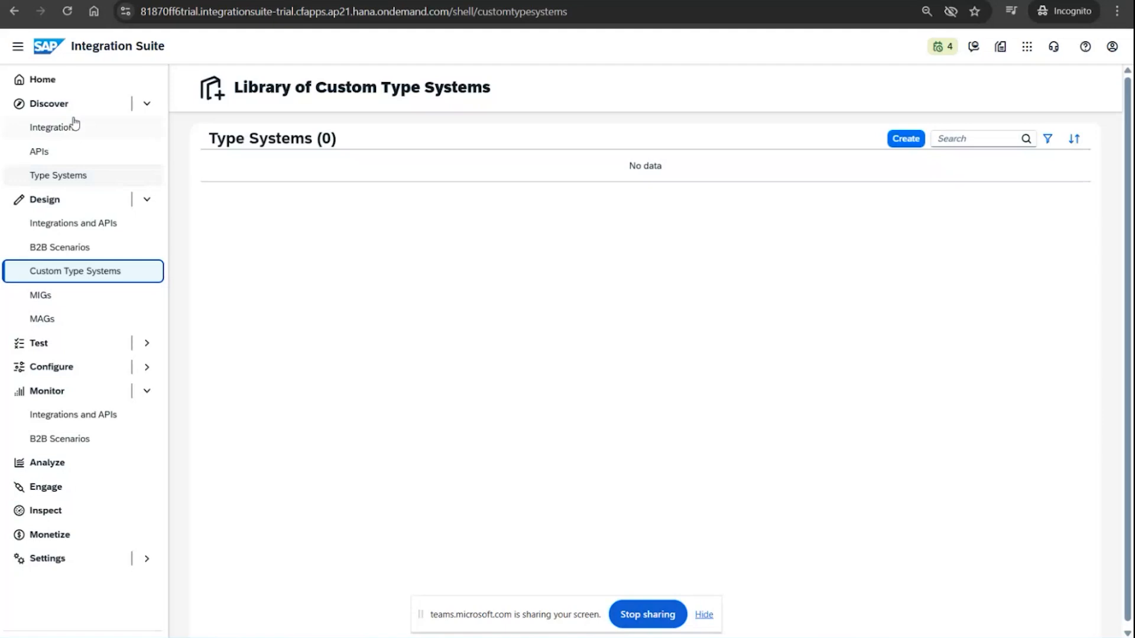
click(97, 176)
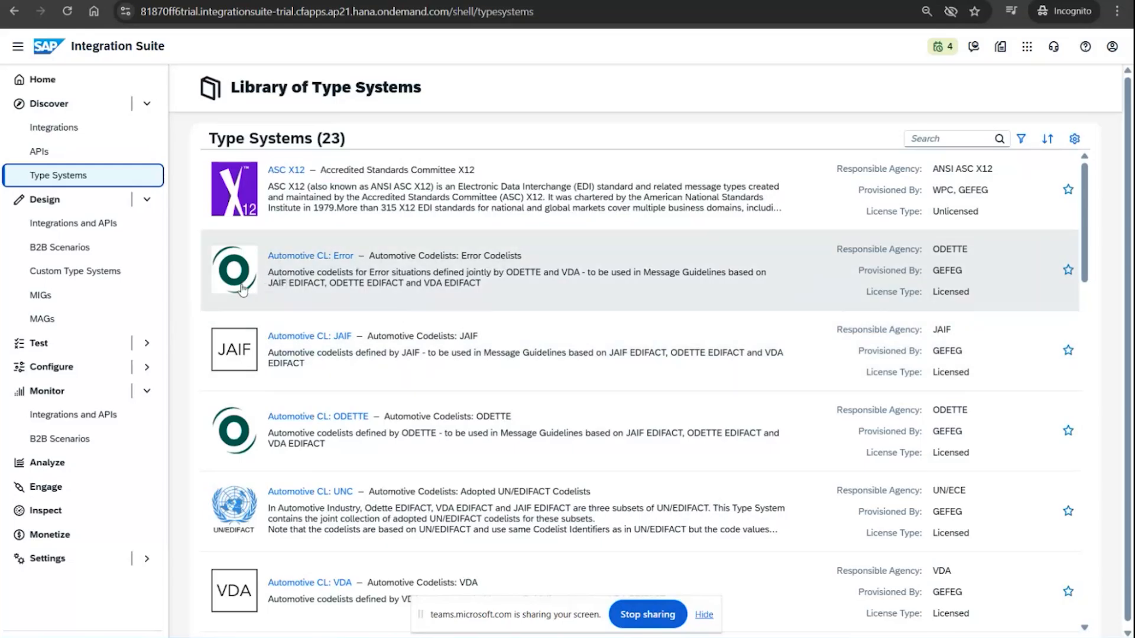
Reopen the Library of Custom Type Systems, review the kinds of custom type system offered for creation, and cancel
click(69, 261)
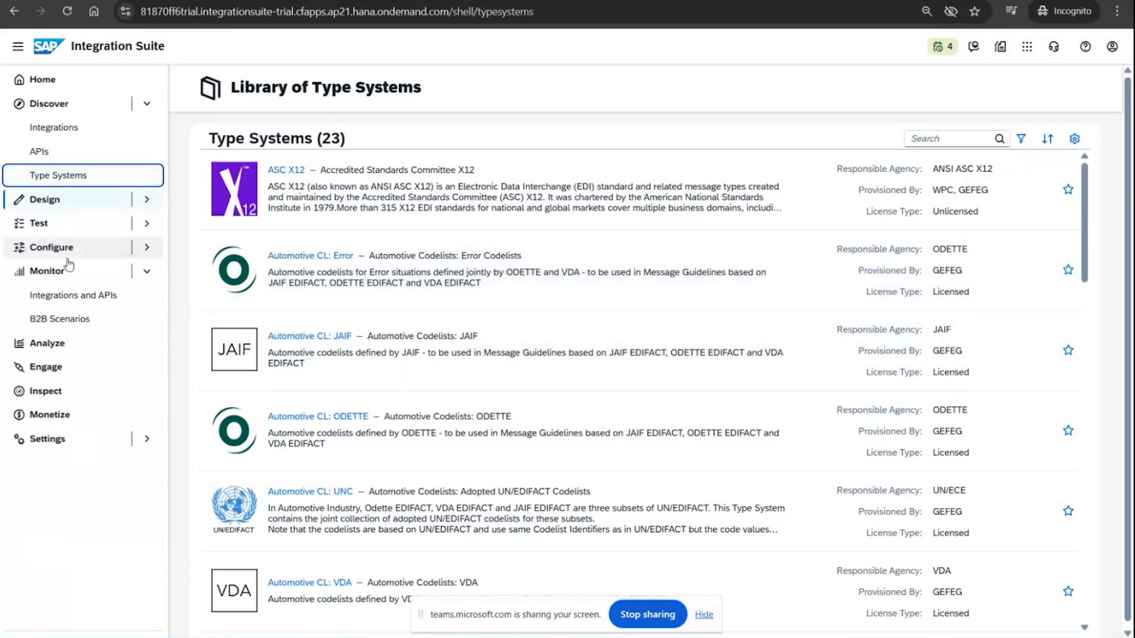
click(56, 201)
click(66, 273)
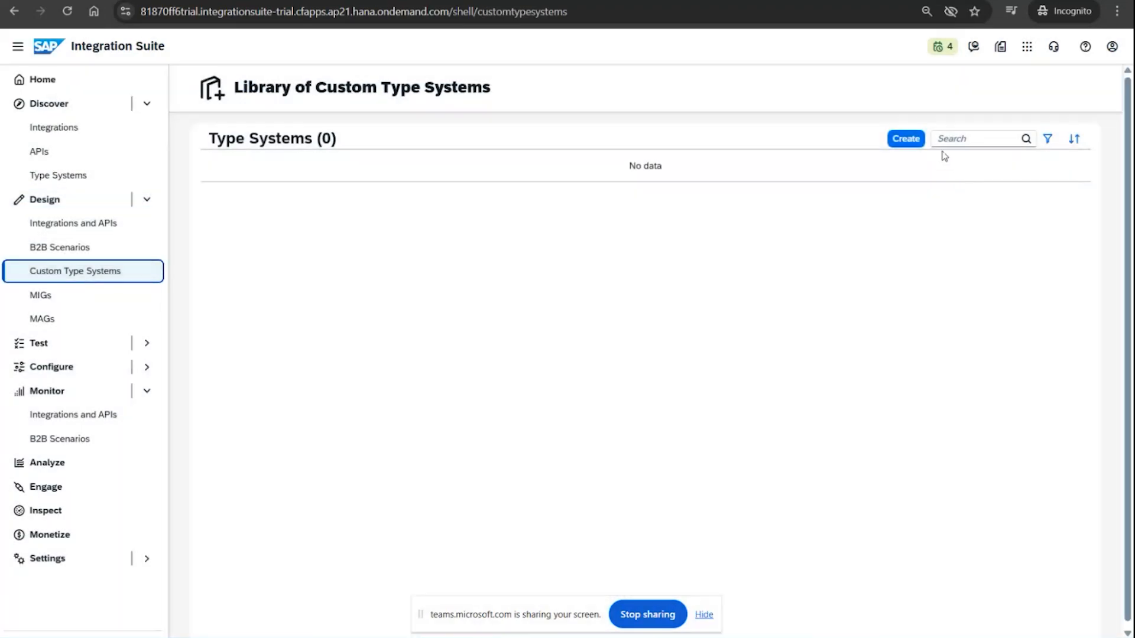
click(907, 142)
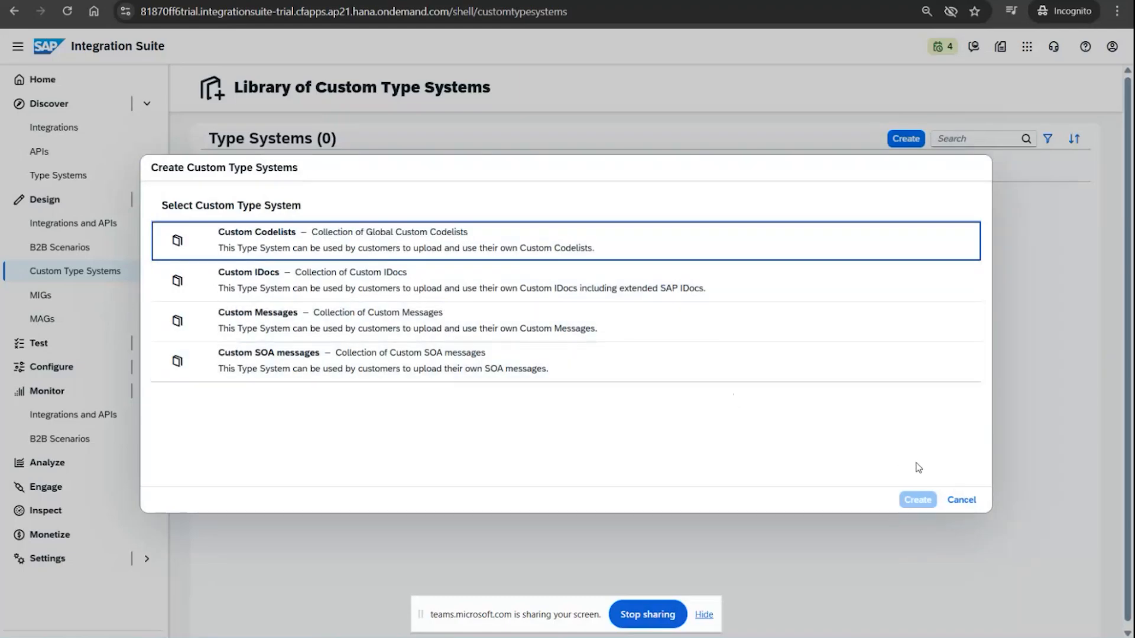
click(958, 502)
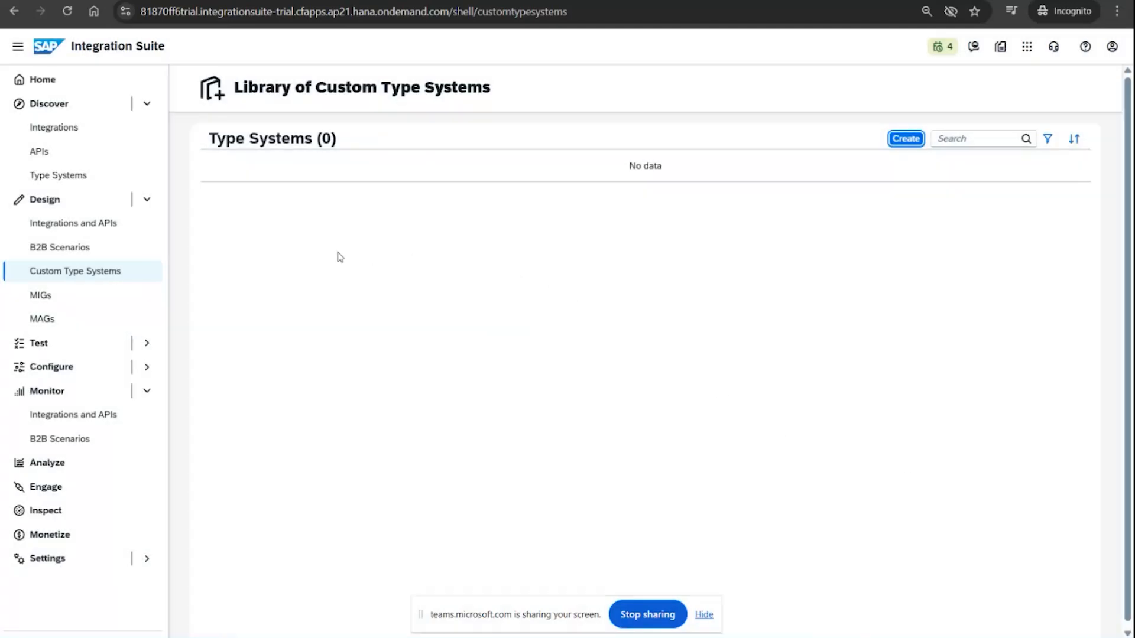
Open Trading Partner Management under B2B Scenarios, highlight its title and view the Partner Profiles area
click(83, 248)
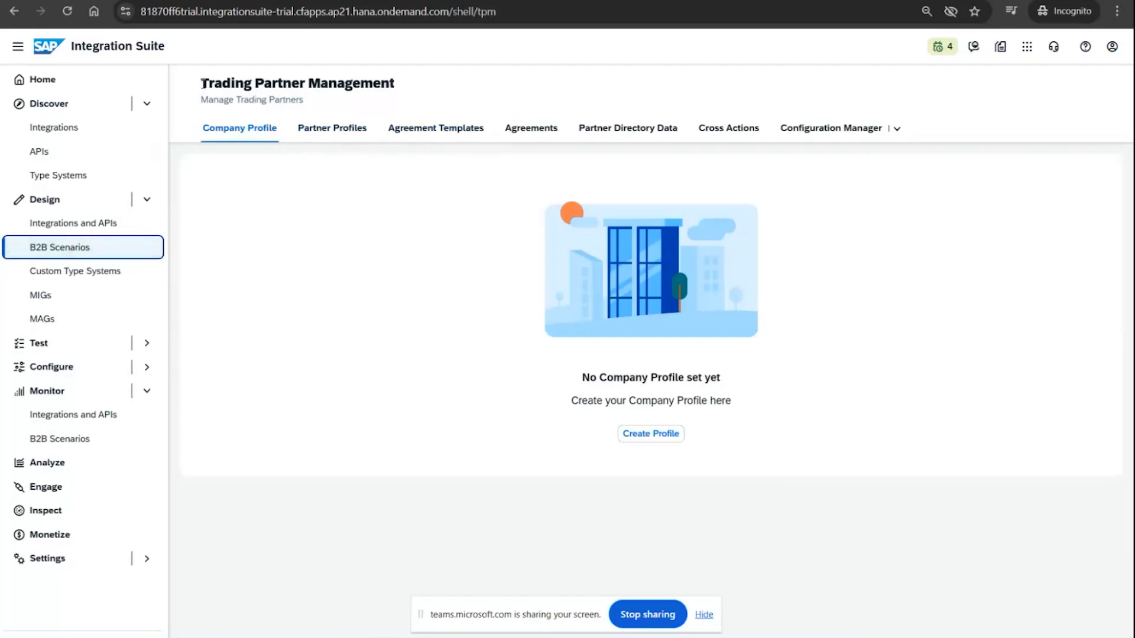
drag(202, 83, 407, 87)
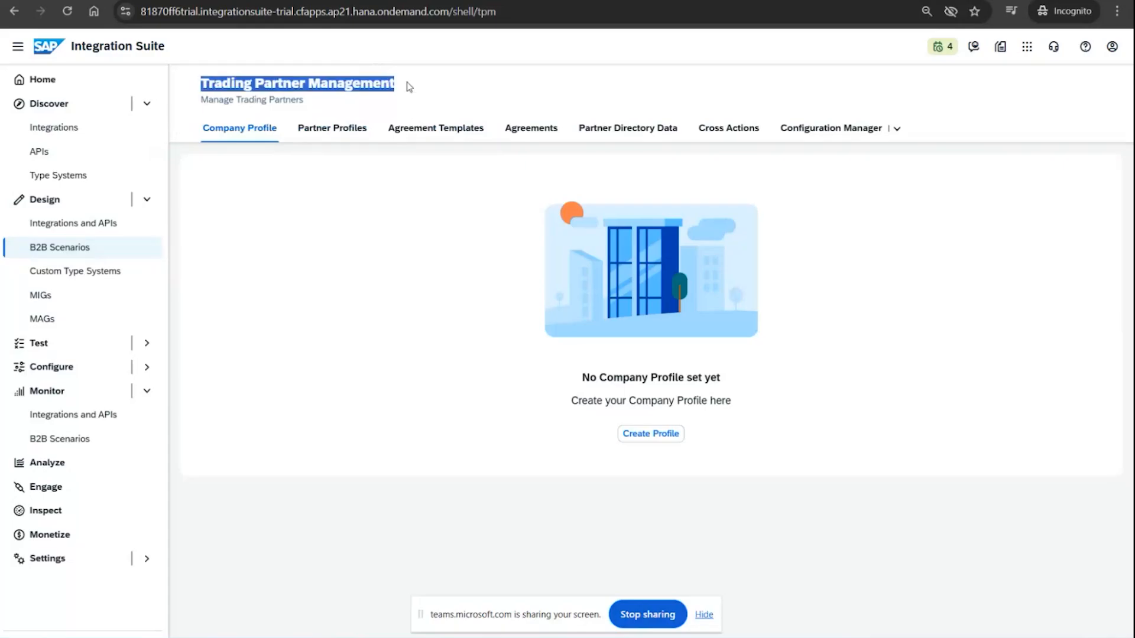
click(247, 245)
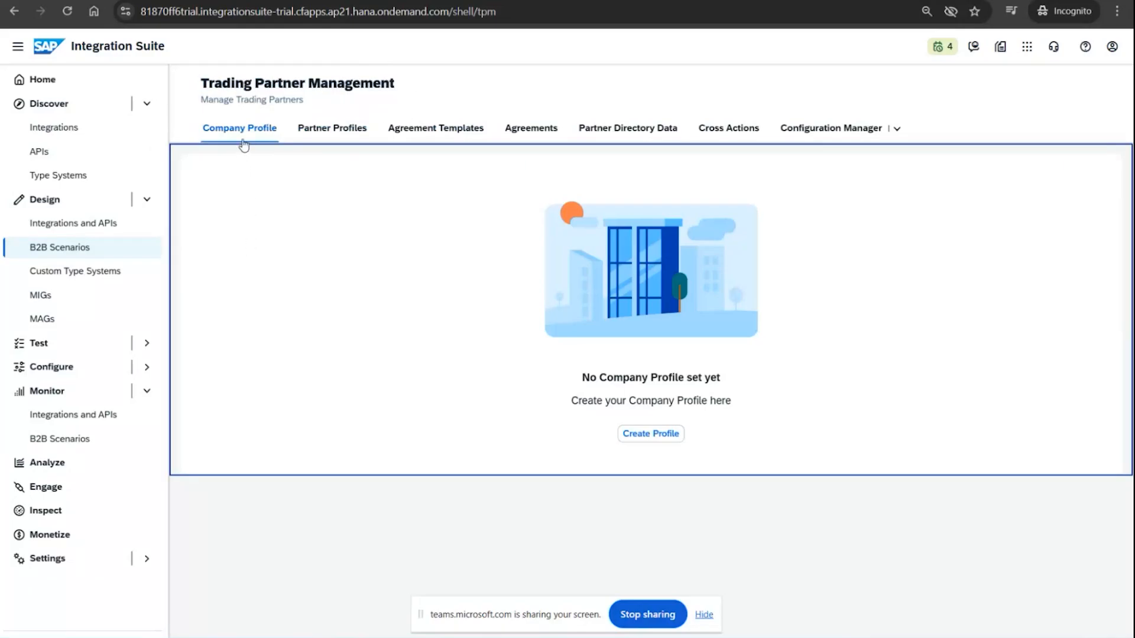
click(317, 139)
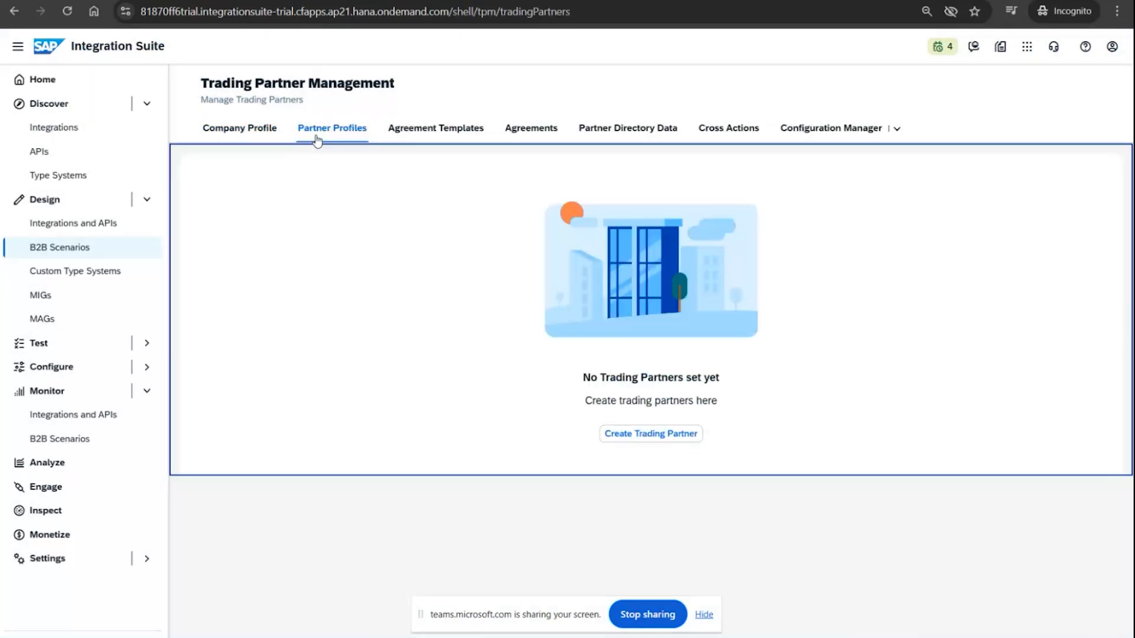
Start a company profile, look at its name and address fields, and go to Contacts while discarding the unsaved changes
click(239, 128)
click(648, 439)
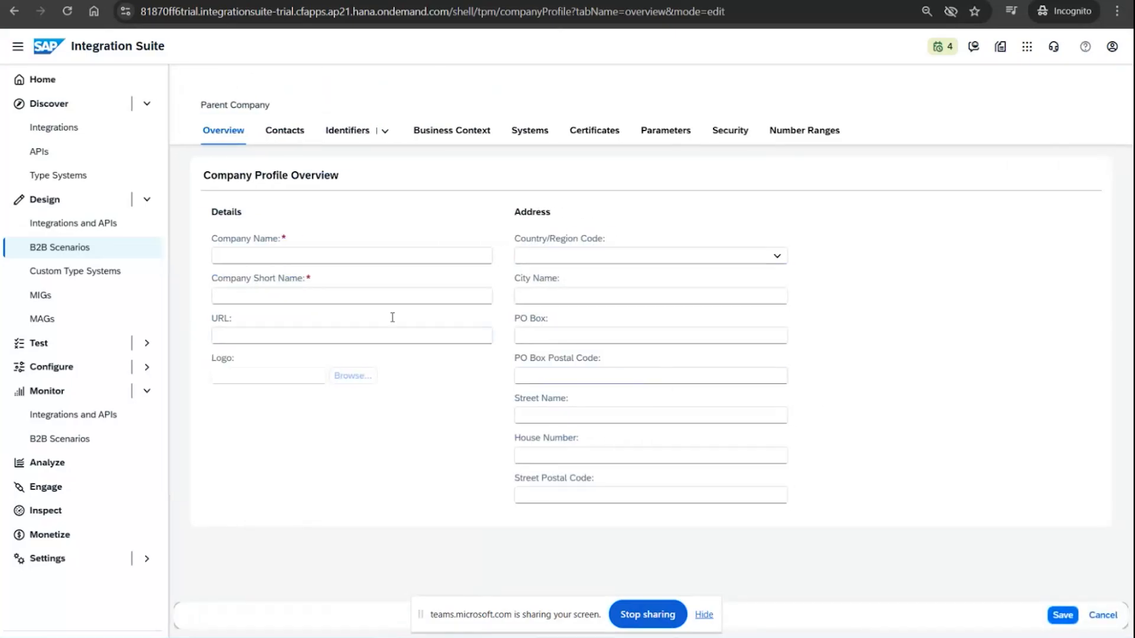
click(267, 258)
click(270, 291)
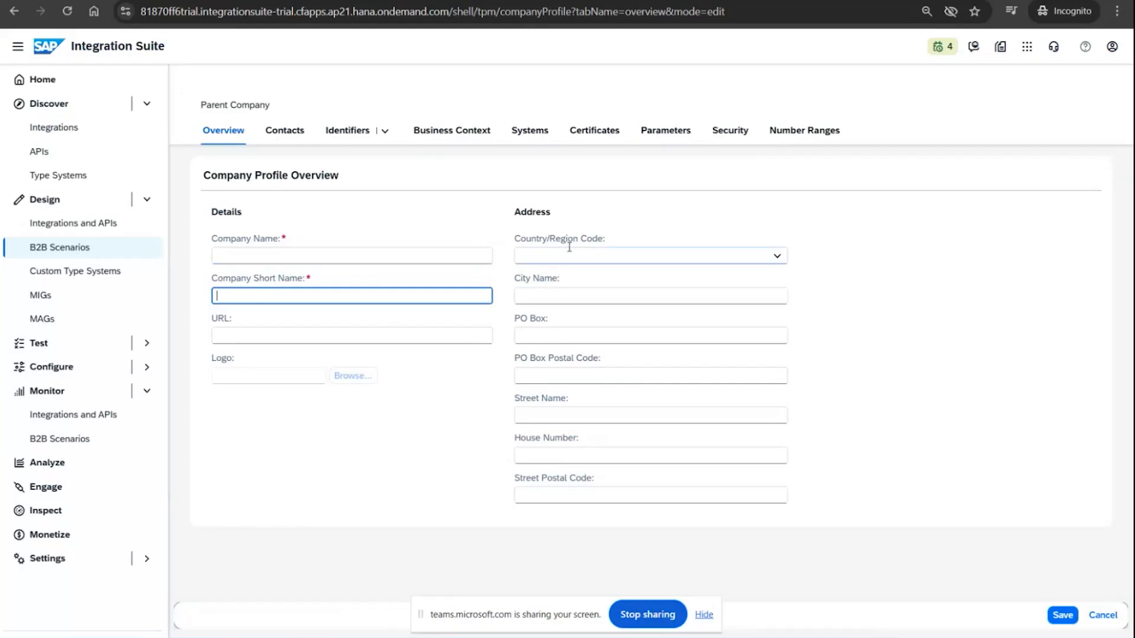
click(293, 129)
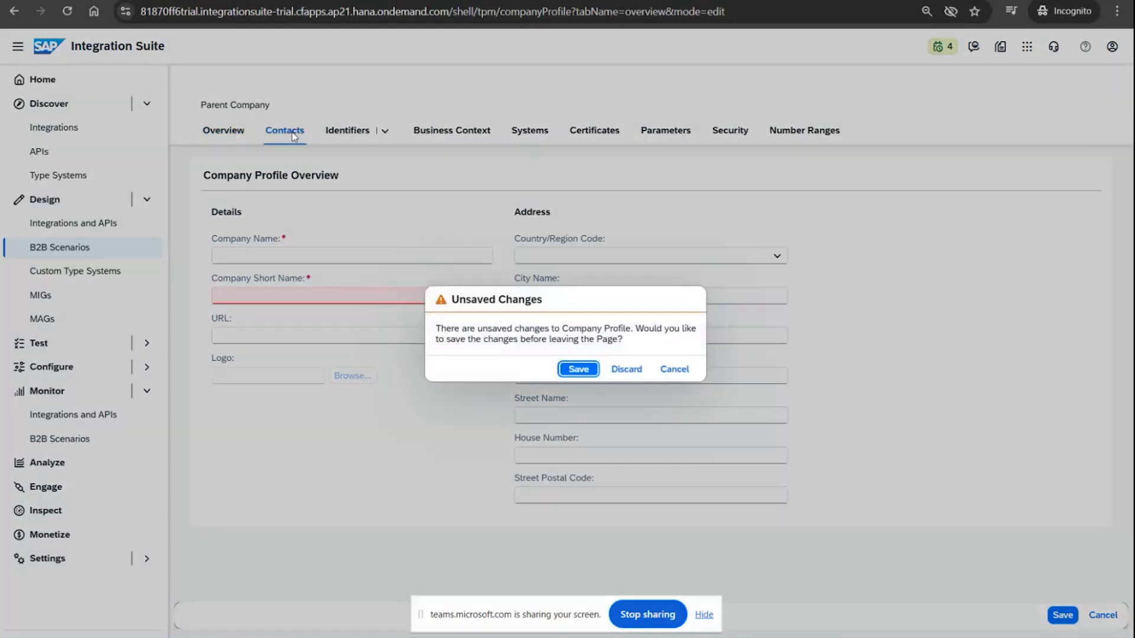
click(639, 371)
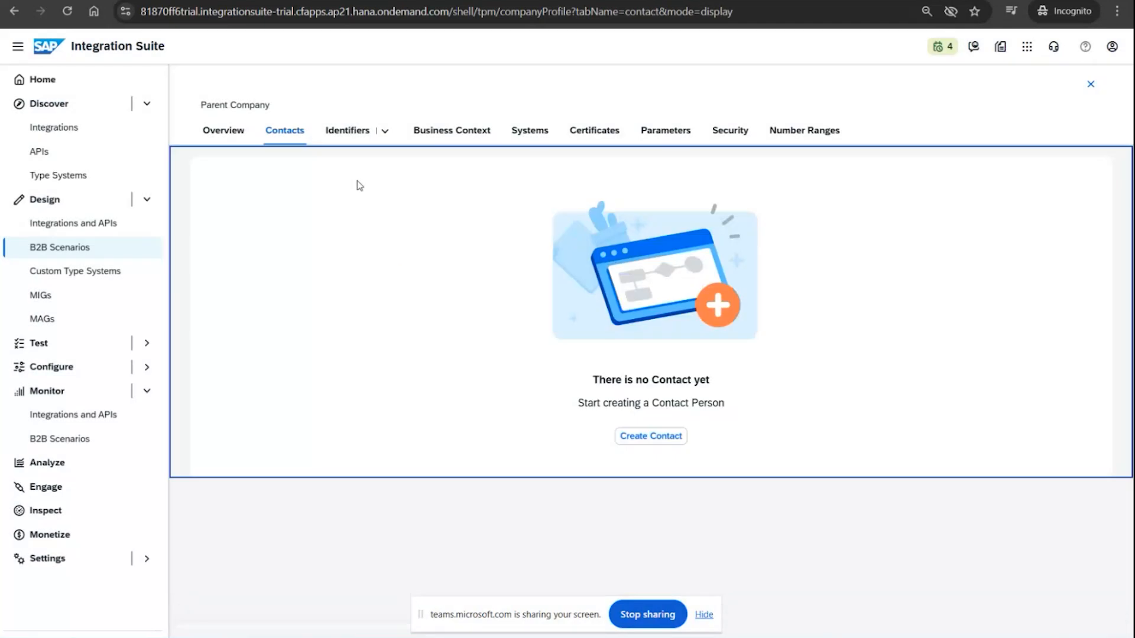
Examine the single identifiers and identifier groups of the parent company profile
click(347, 131)
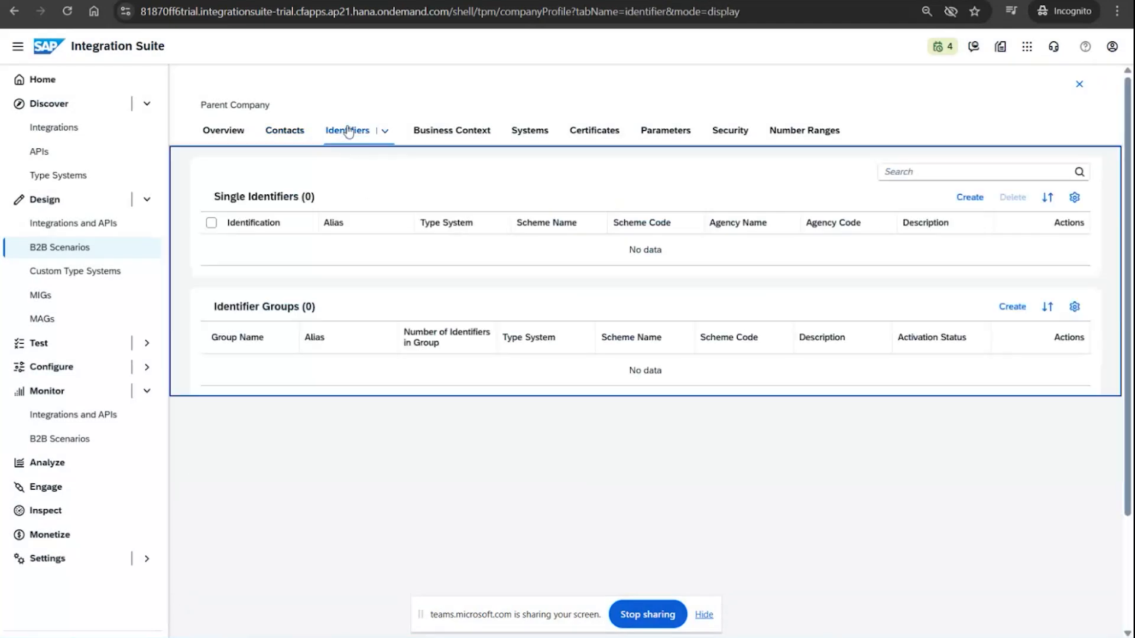
click(384, 133)
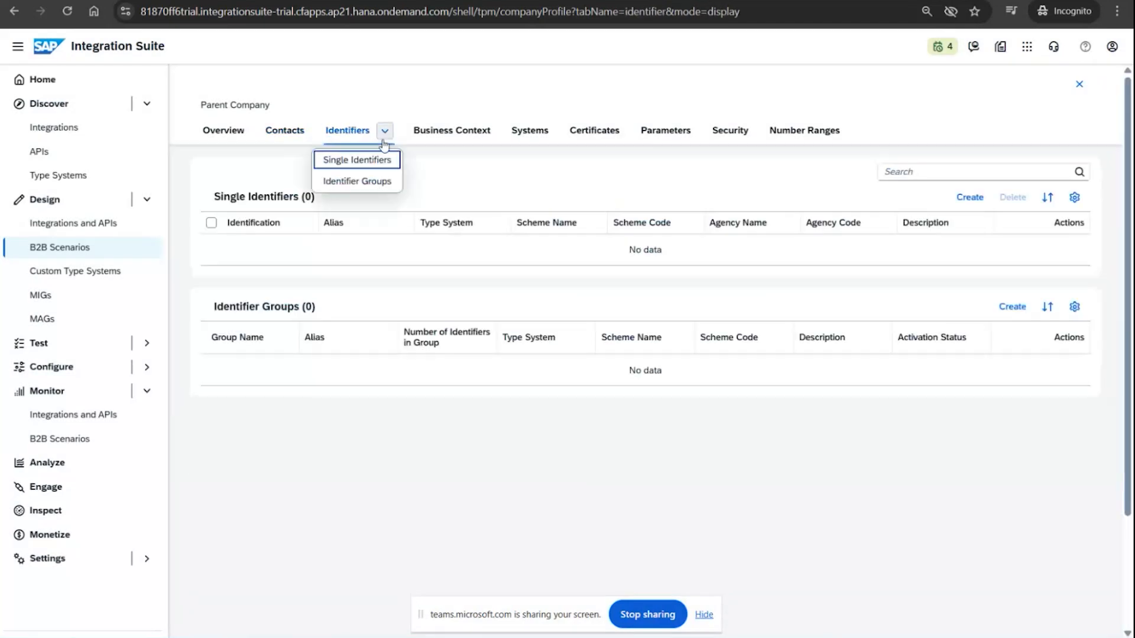
click(380, 185)
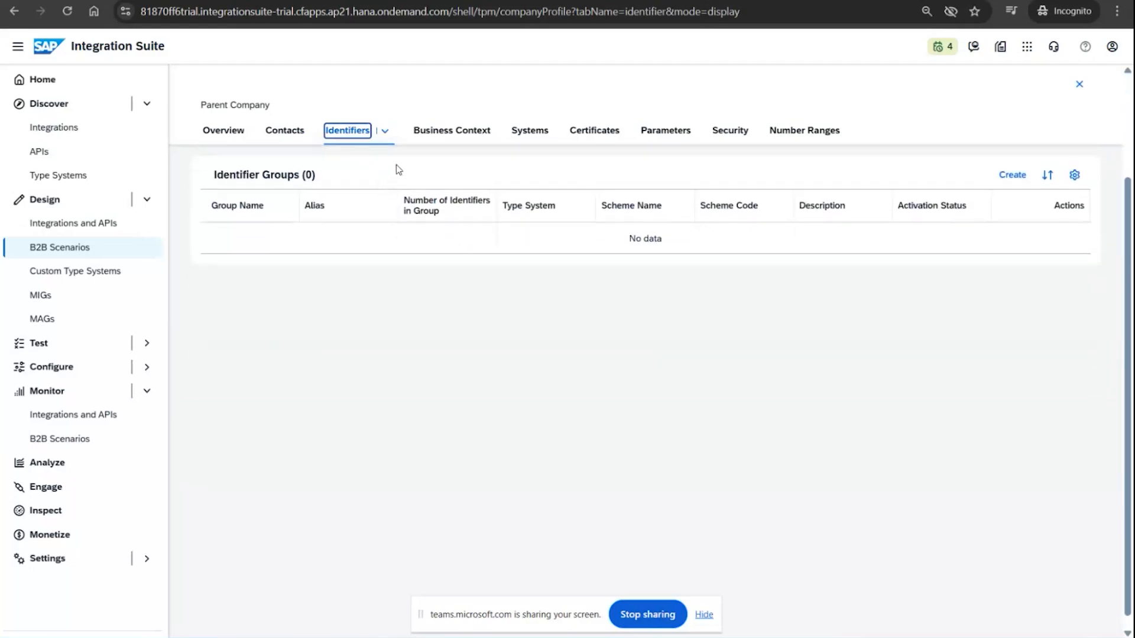
scroll(361, 299, up, 3)
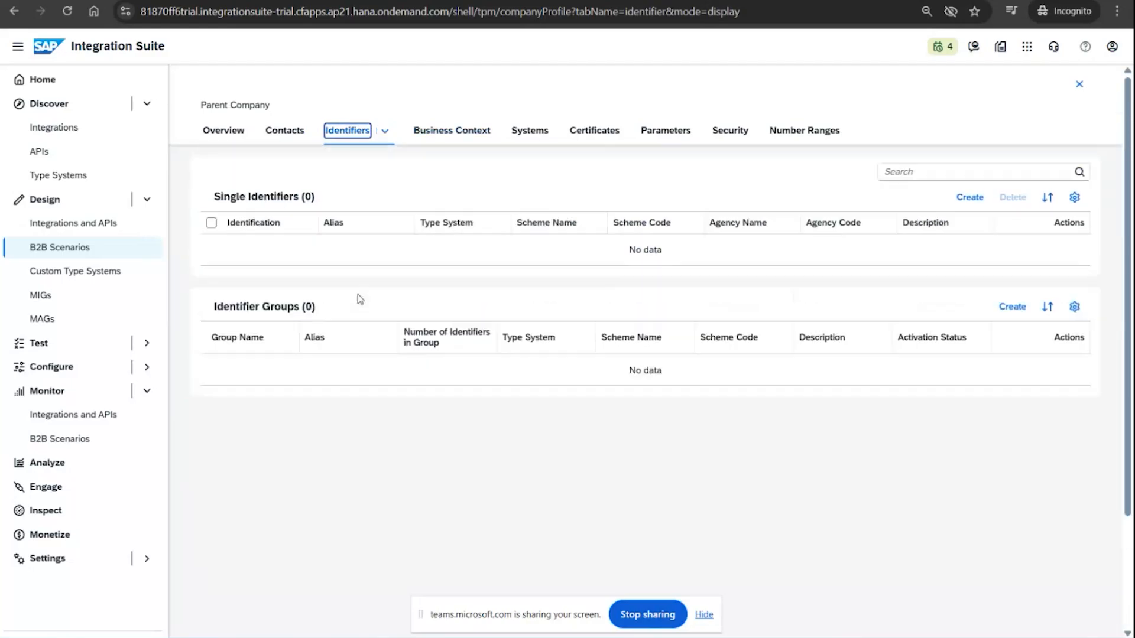
Revisit the Overview, Contacts and Identifiers sections of the parent company profile
click(227, 140)
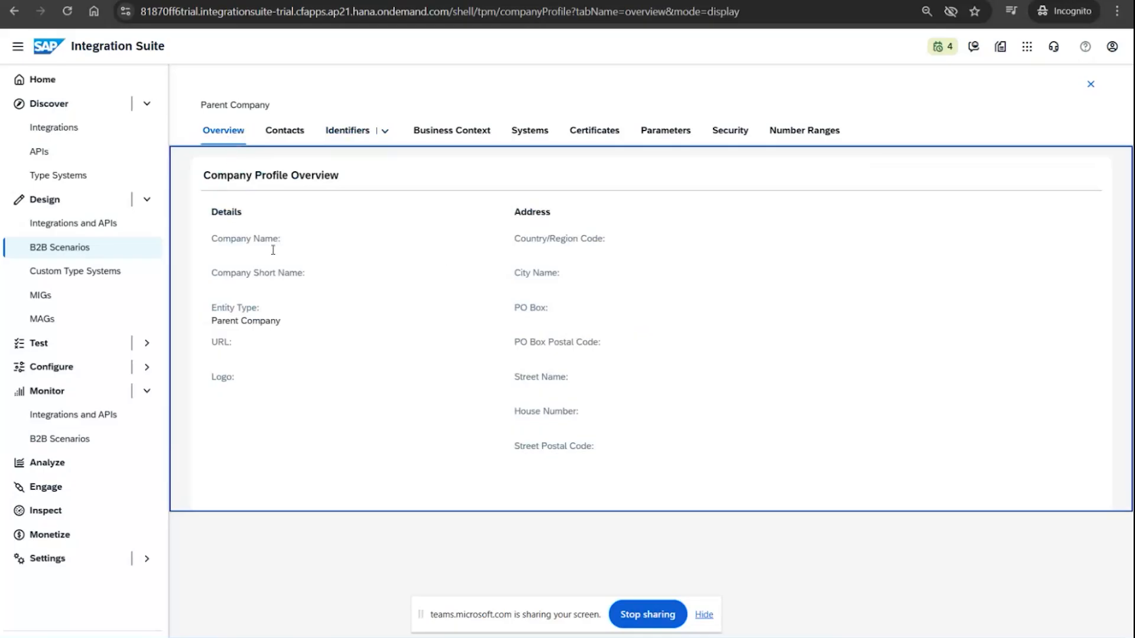
click(304, 134)
click(341, 131)
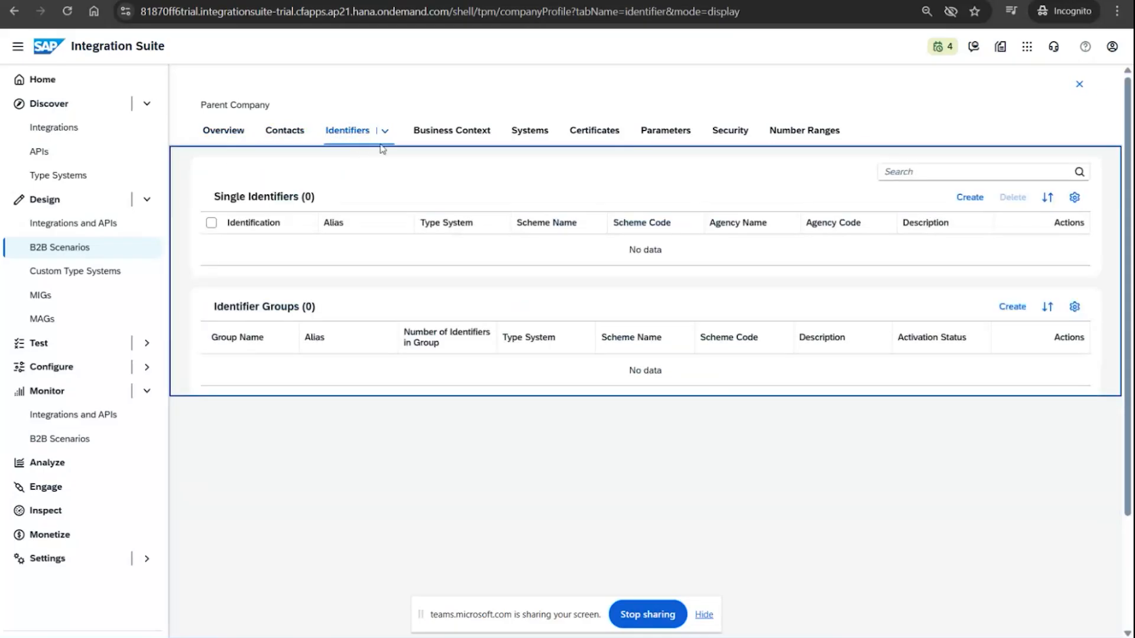
Look through the parent company's Business Context, Systems, Certificates, Parameters, Security and Number Ranges sections
click(478, 133)
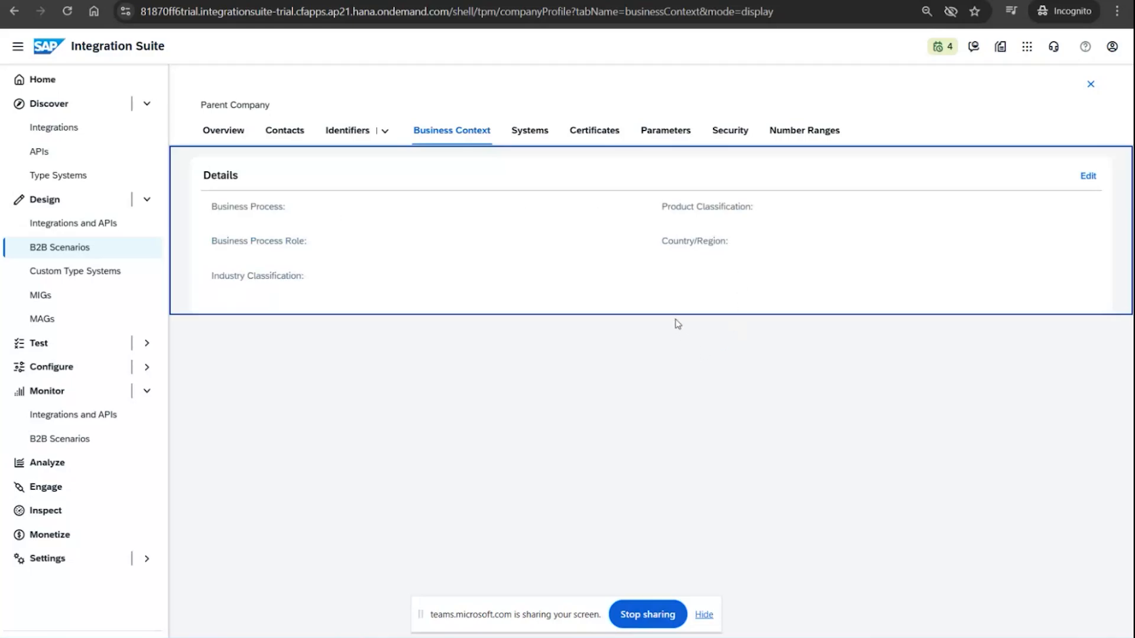
click(532, 134)
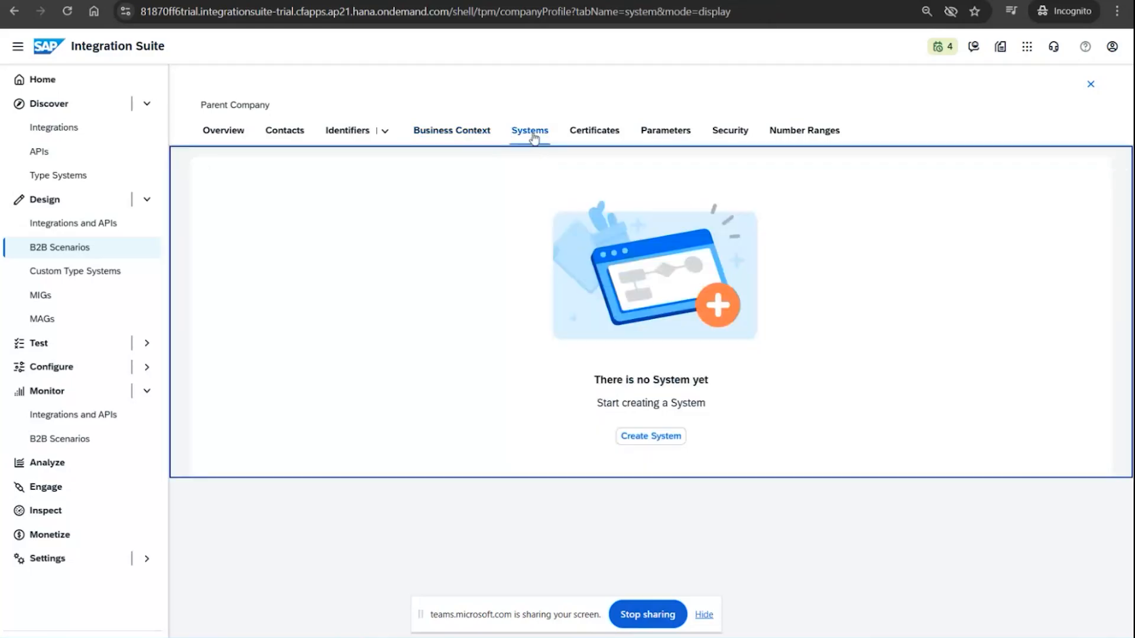
click(589, 134)
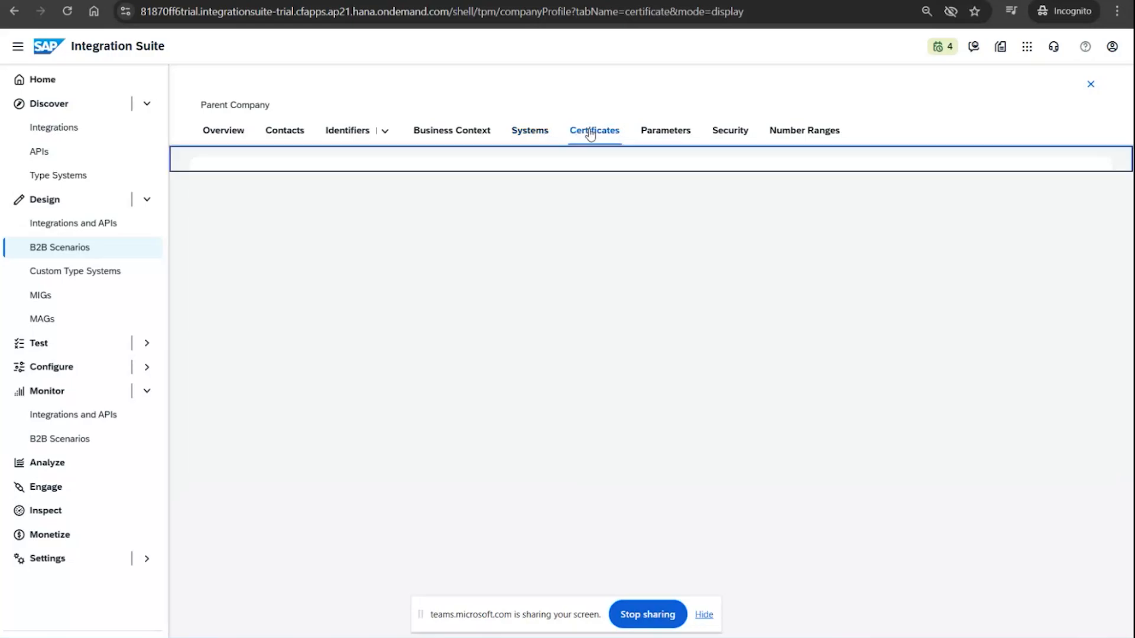
click(657, 133)
click(613, 135)
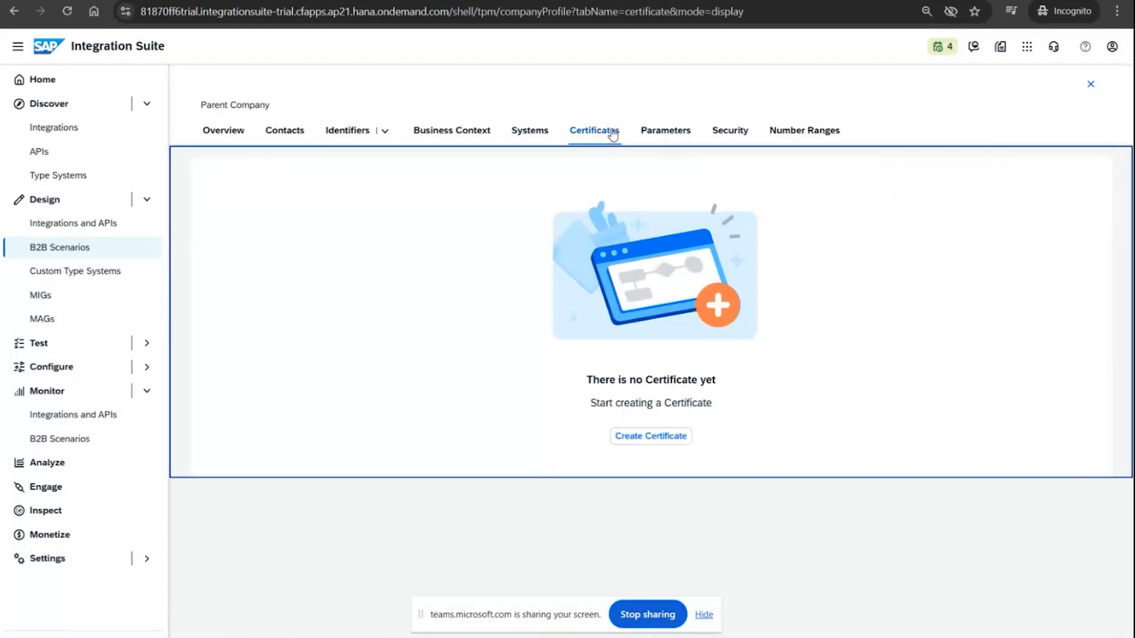
click(657, 134)
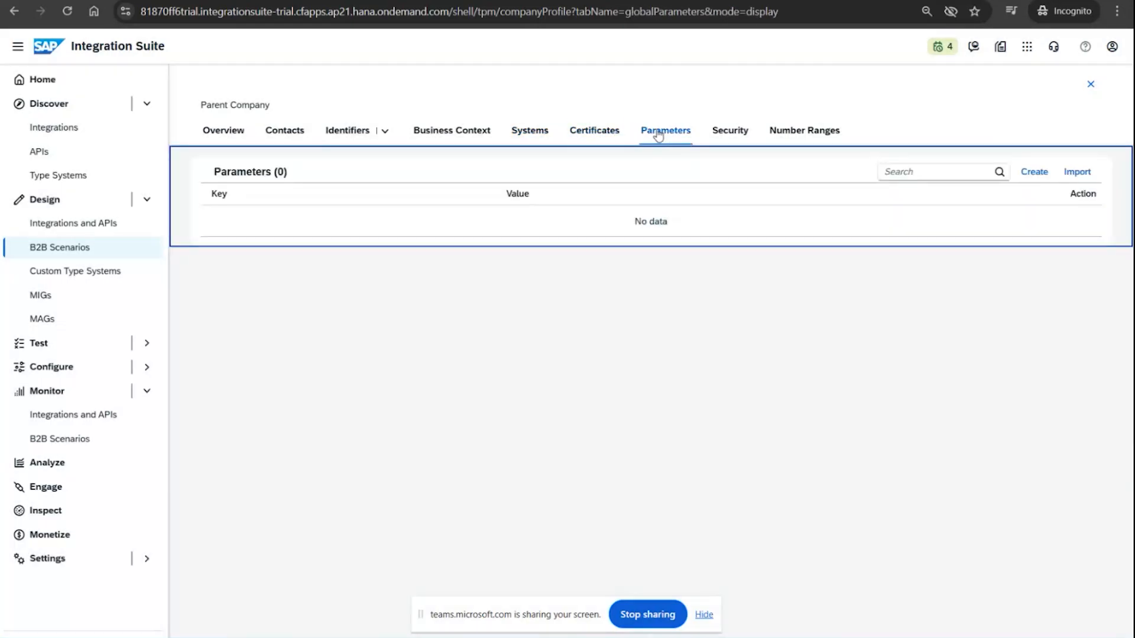
click(726, 136)
click(798, 132)
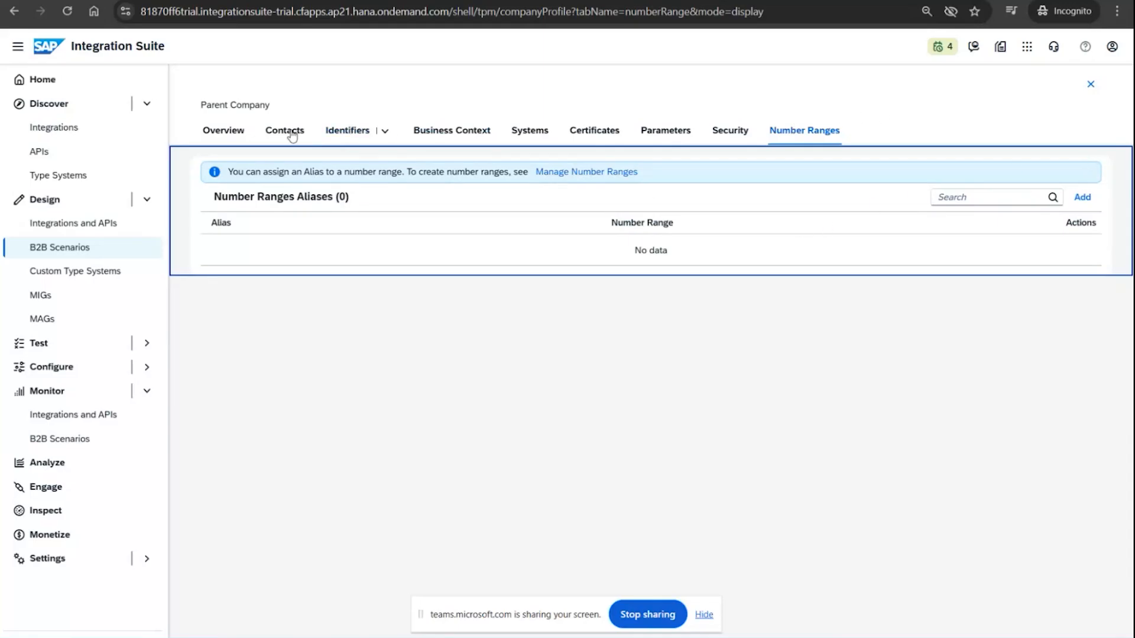
Start a trading partner profile from Partner Profiles, look at its overview fields, and cancel the attempted move to Contacts
click(61, 248)
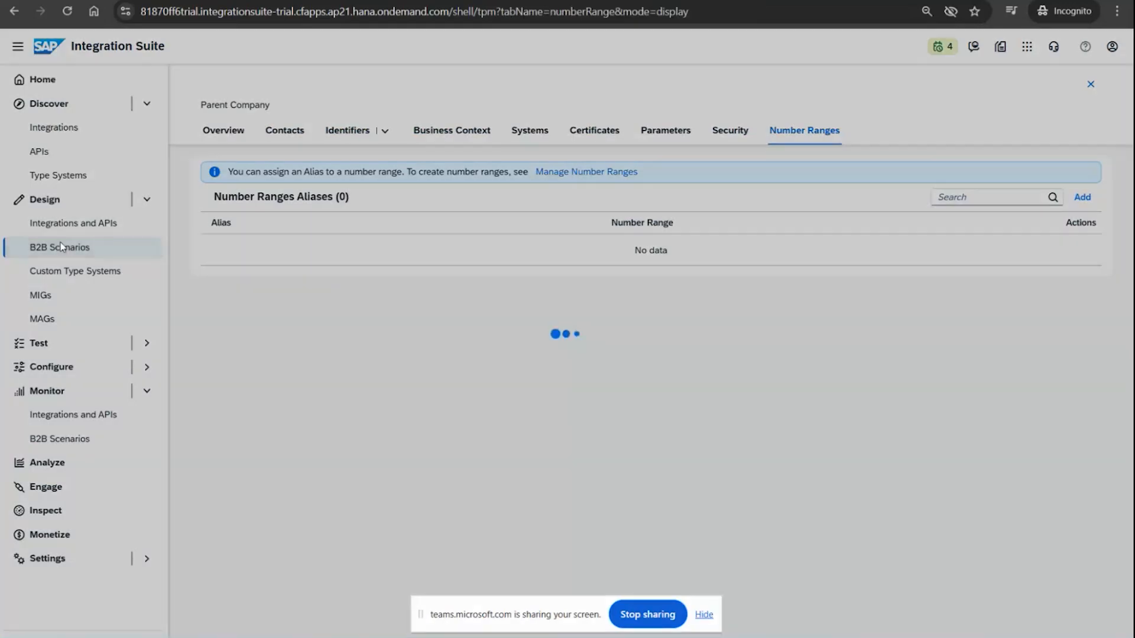
click(327, 128)
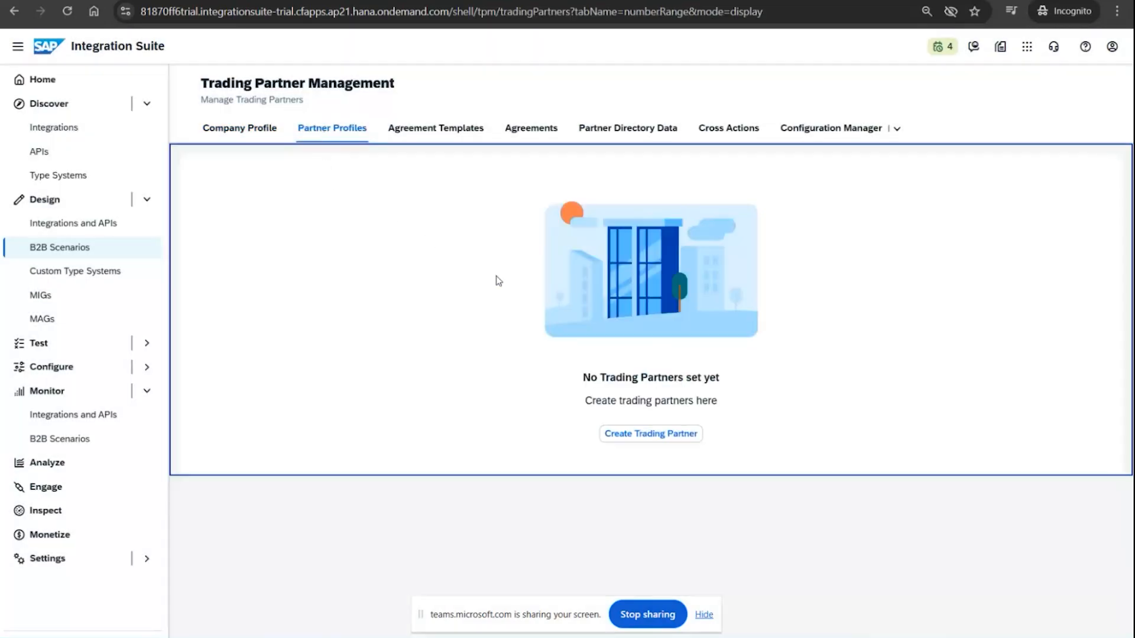
click(644, 434)
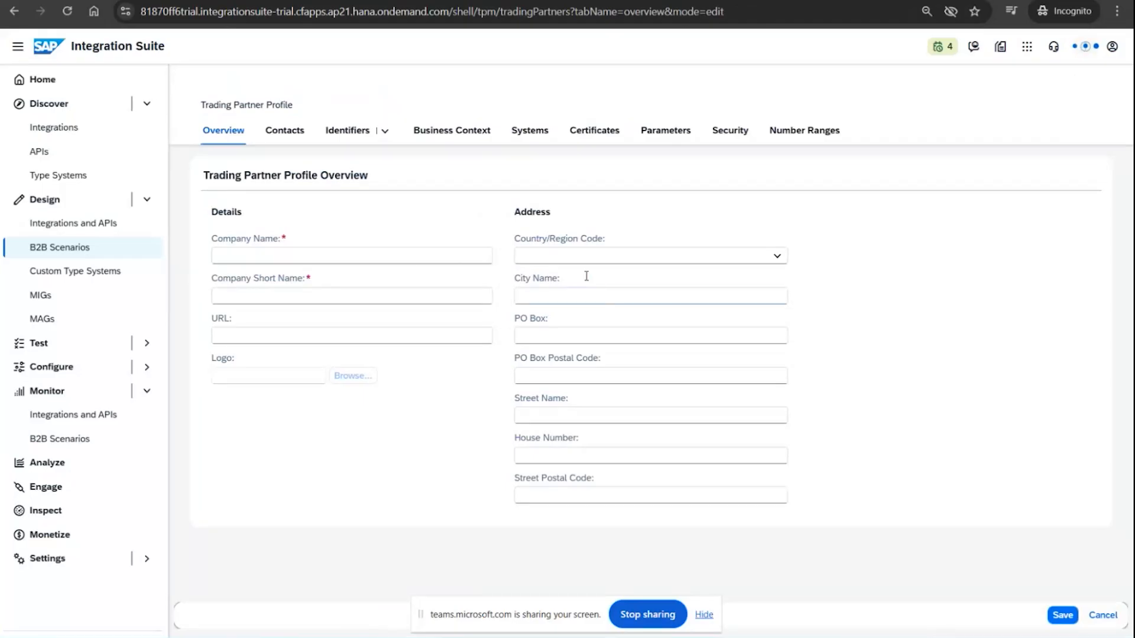
click(284, 130)
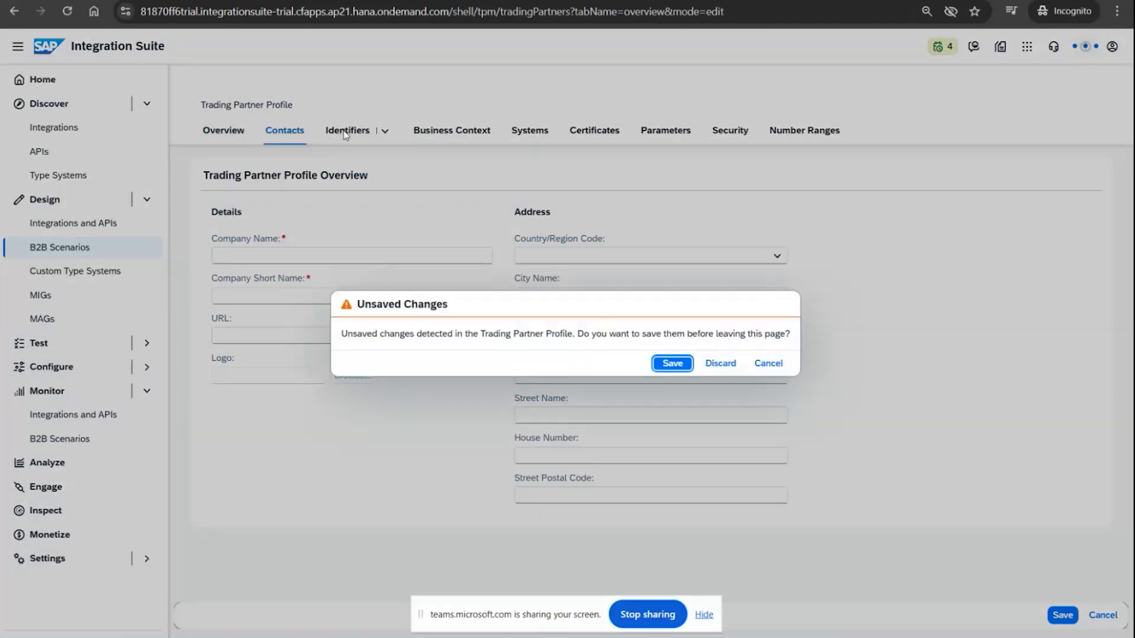
click(767, 363)
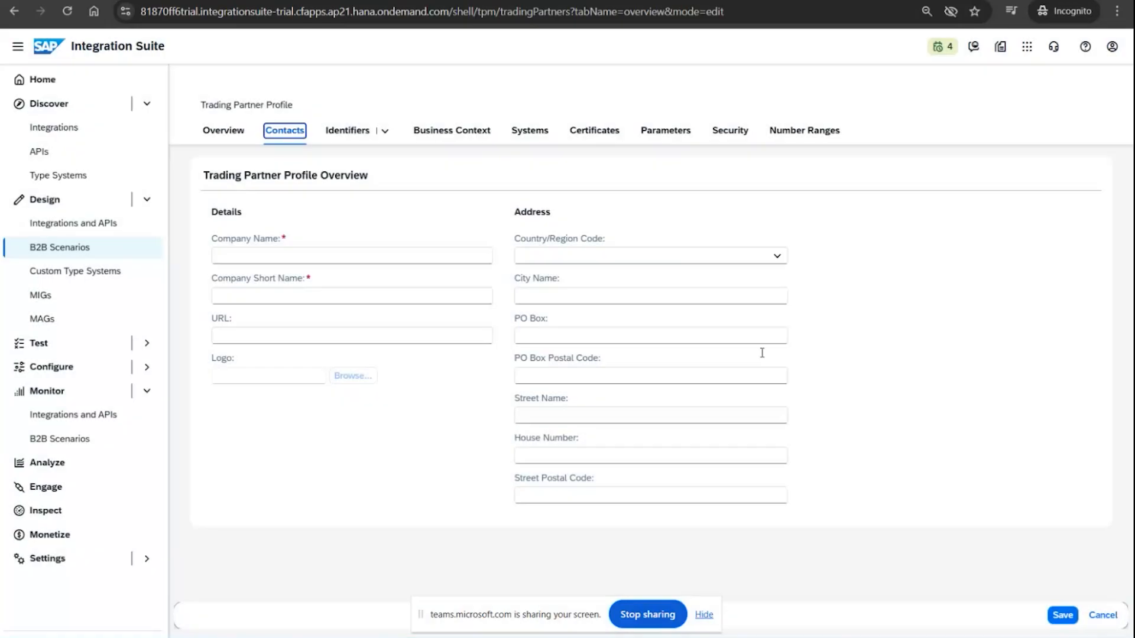
Return to B2B Scenarios, discard the unsaved changes, and look through Agreement Templates, Agreements, Partner Directory Data and Cross Actions
click(90, 248)
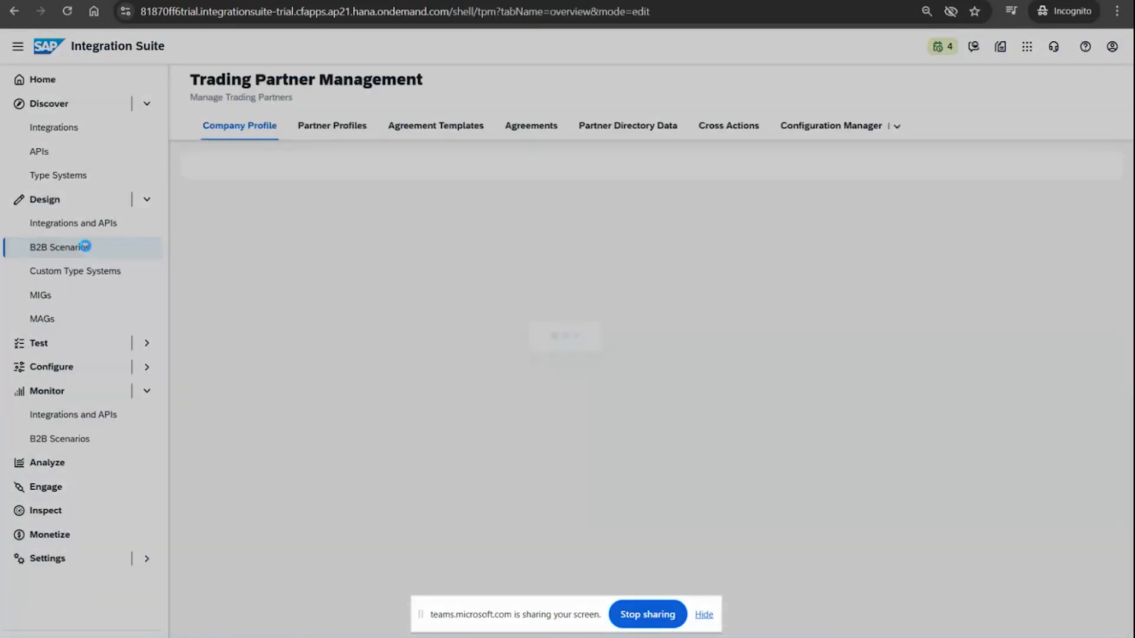
click(467, 129)
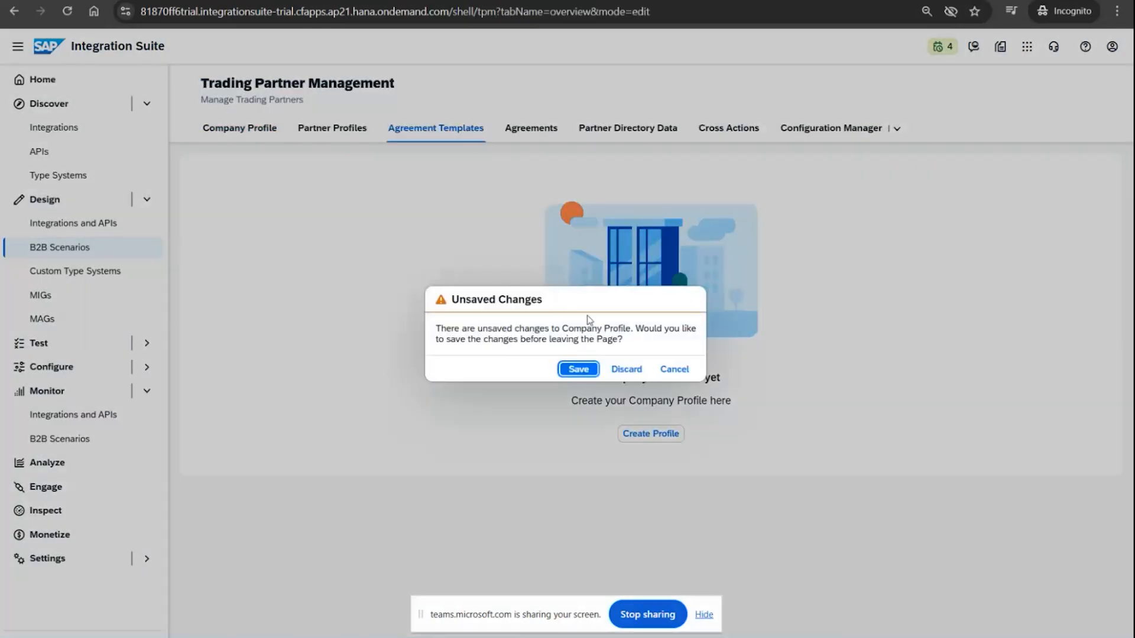
click(623, 370)
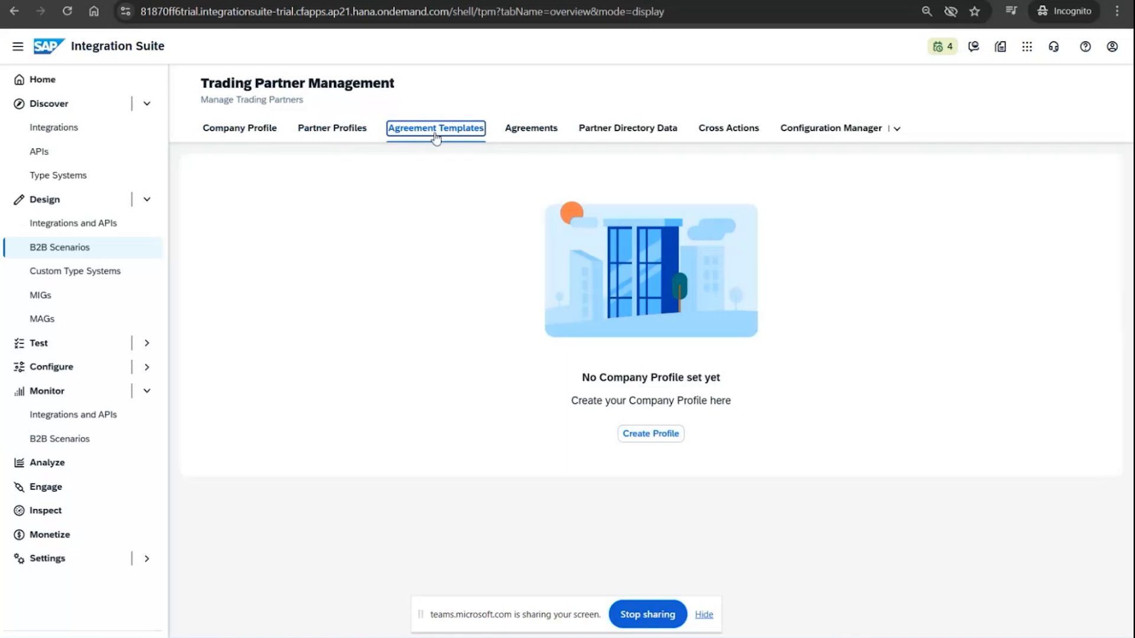
click(535, 129)
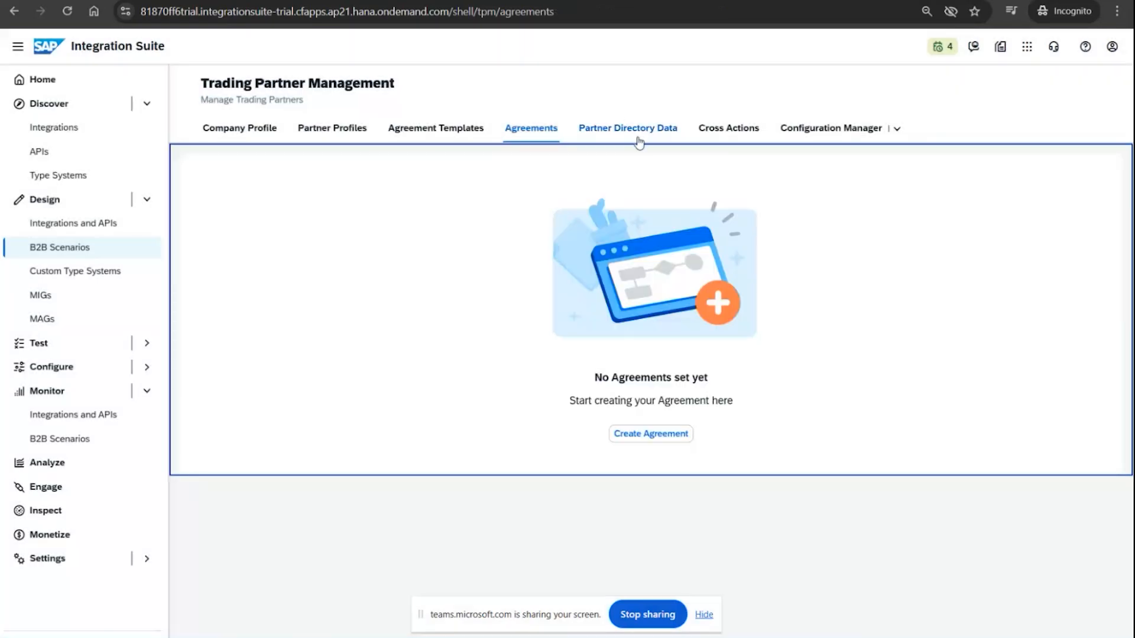
click(608, 128)
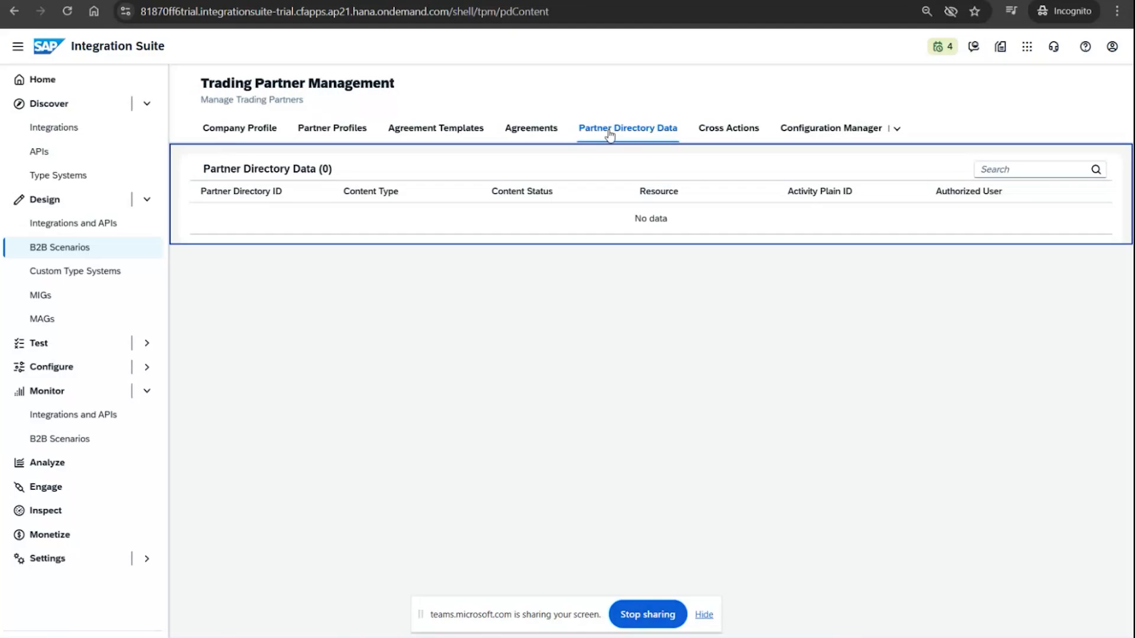
click(742, 130)
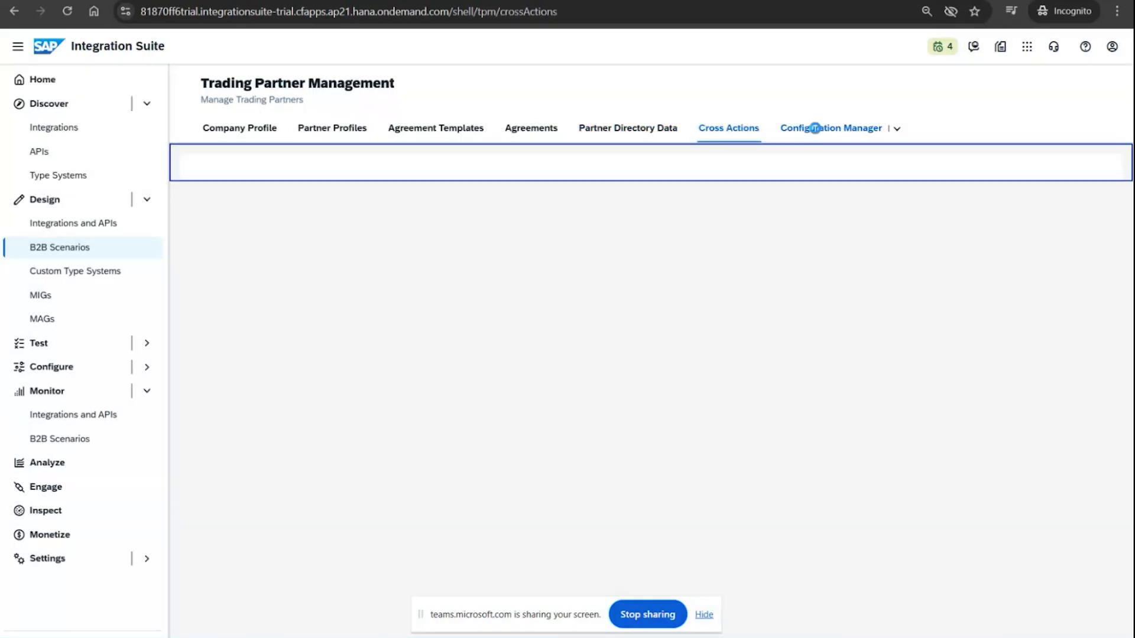
Examine the search attribute, retry and acknowledgement settings in the Configuration Manager
click(815, 128)
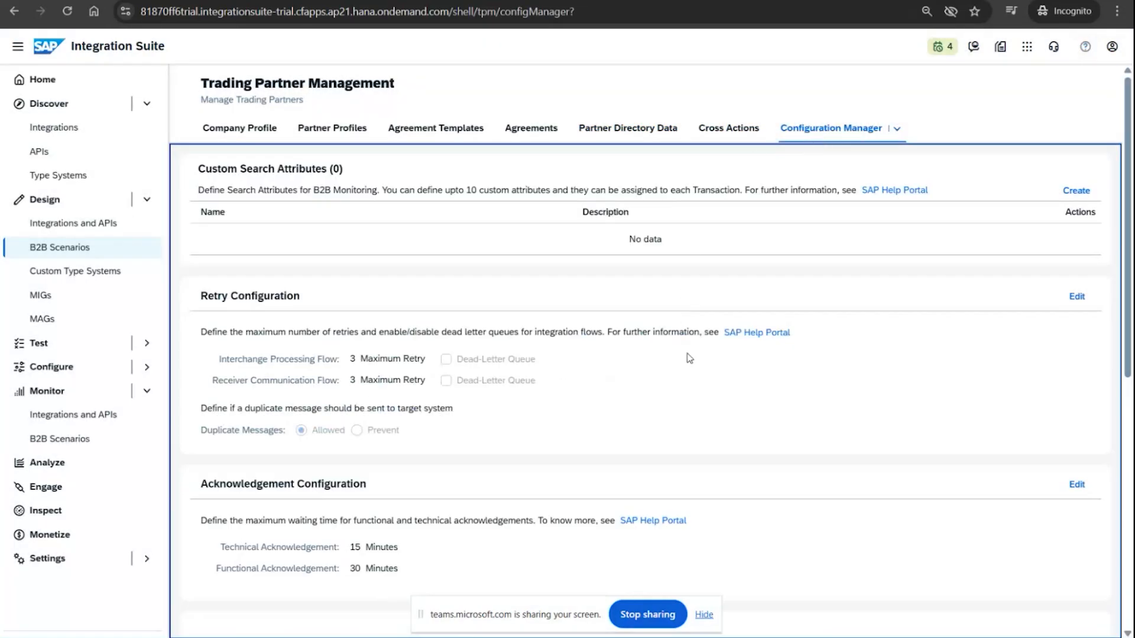
scroll(689, 358, down, 5)
scroll(697, 380, up, 3)
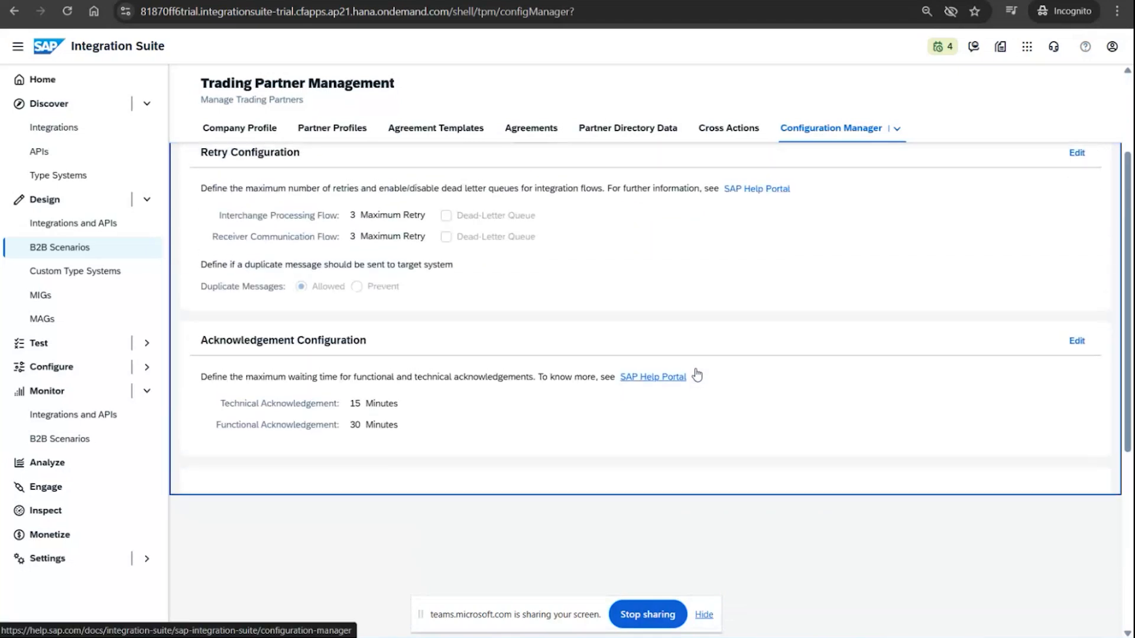
scroll(697, 375, up, 3)
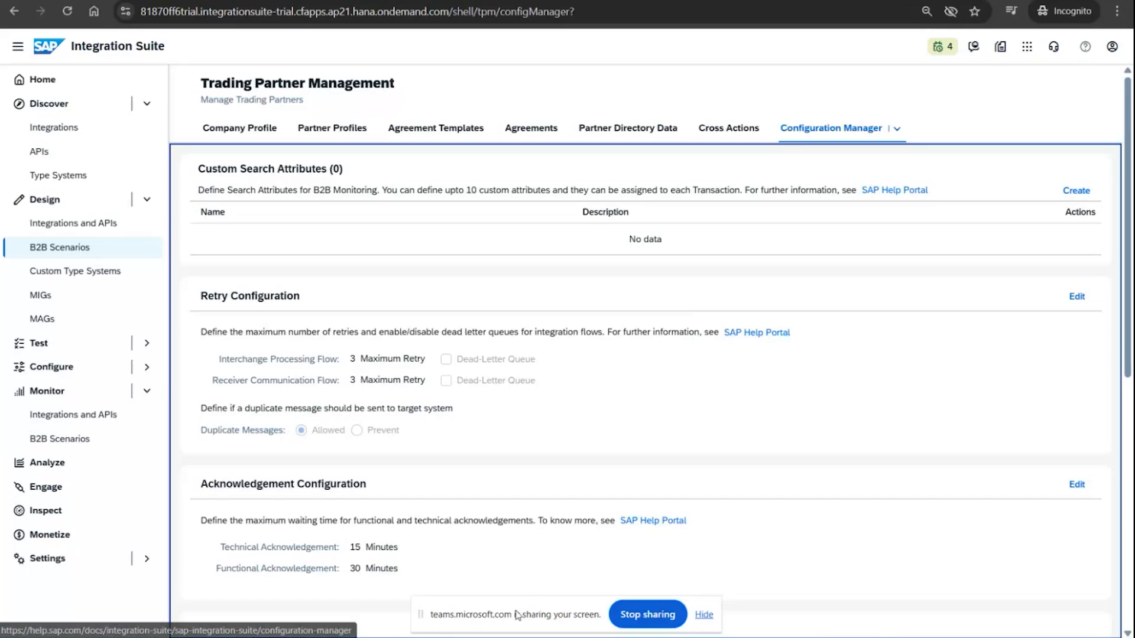
Switch to the Session 15 notes in Notepad and review the opening line on reading and writing X12 and EDIFACT messages
click(473, 637)
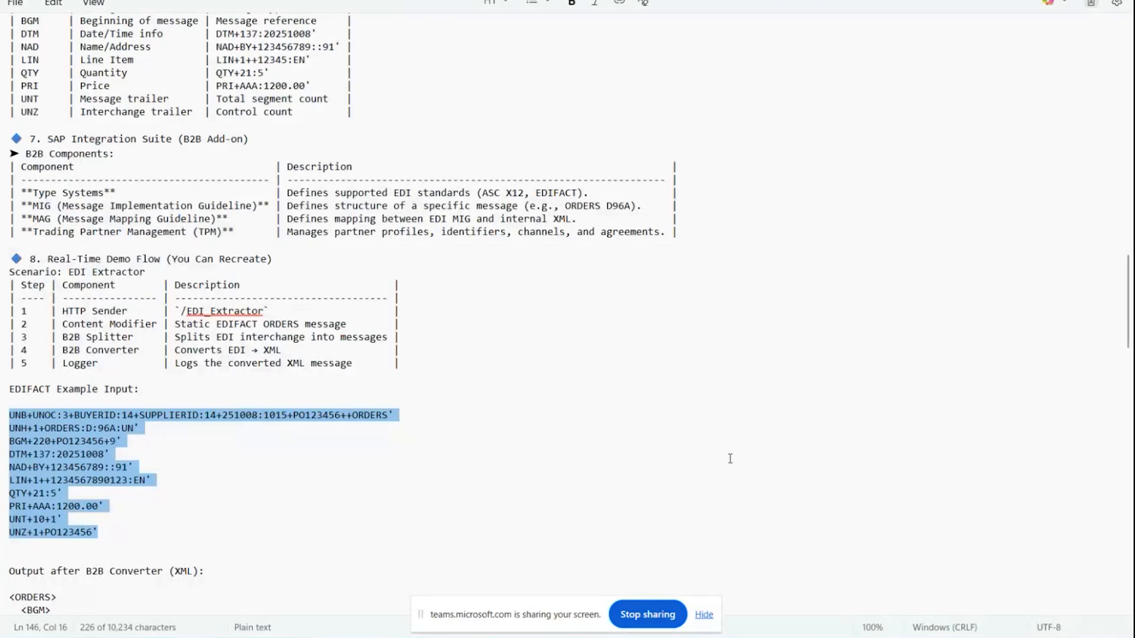
scroll(730, 459, up, 4)
drag(1126, 279, 1126, 67)
click(489, 270)
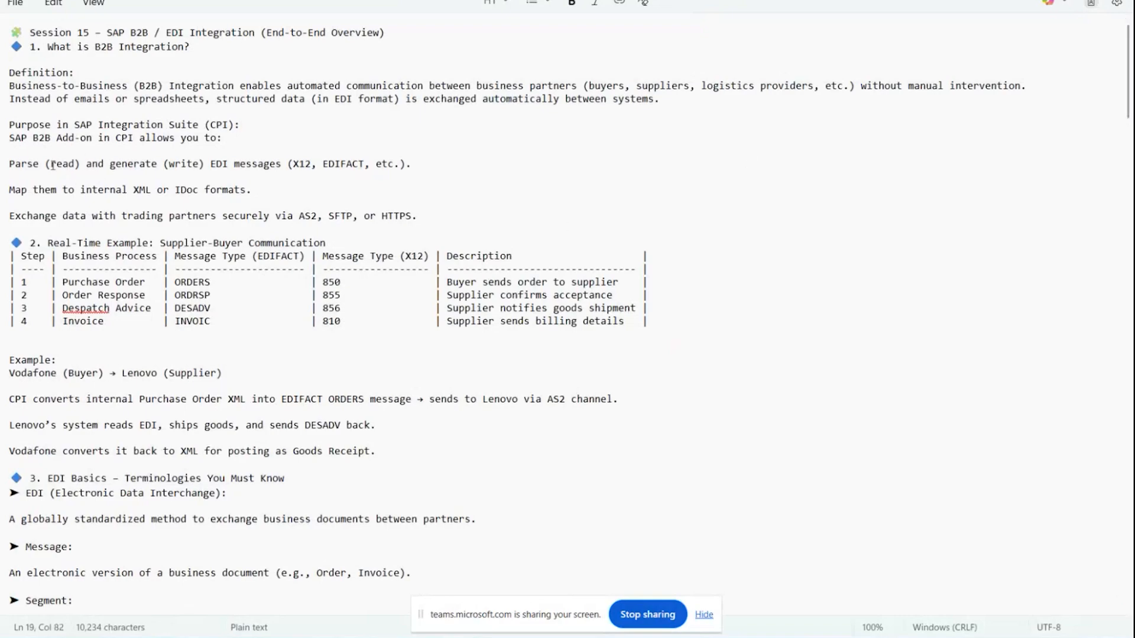
drag(53, 165, 76, 165)
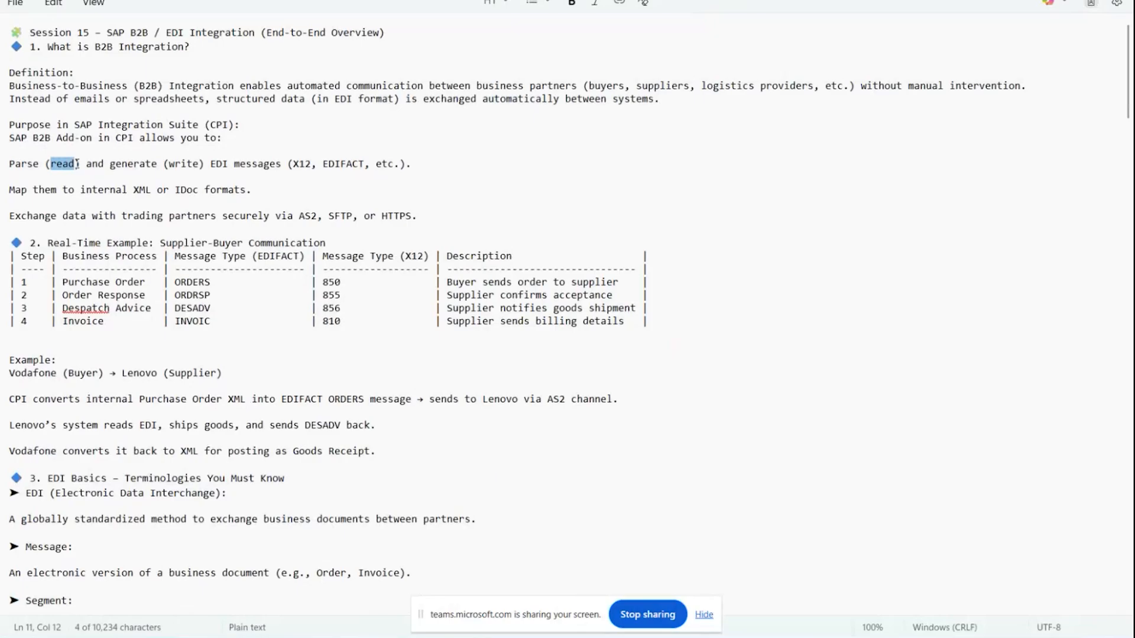
click(170, 163)
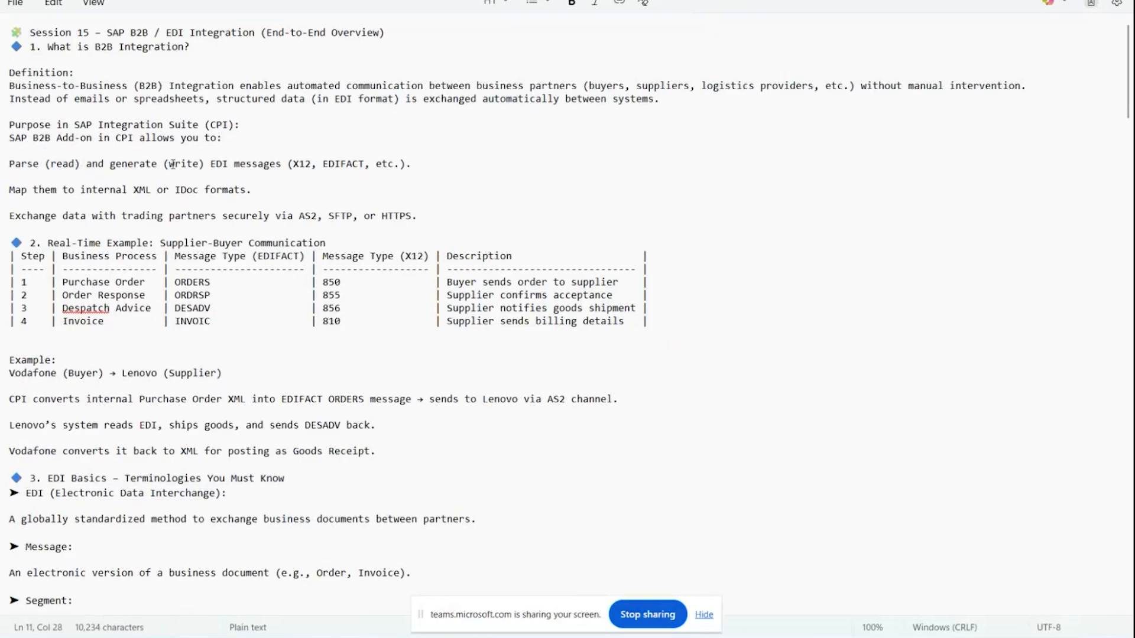
double_click(296, 163)
drag(323, 163, 366, 165)
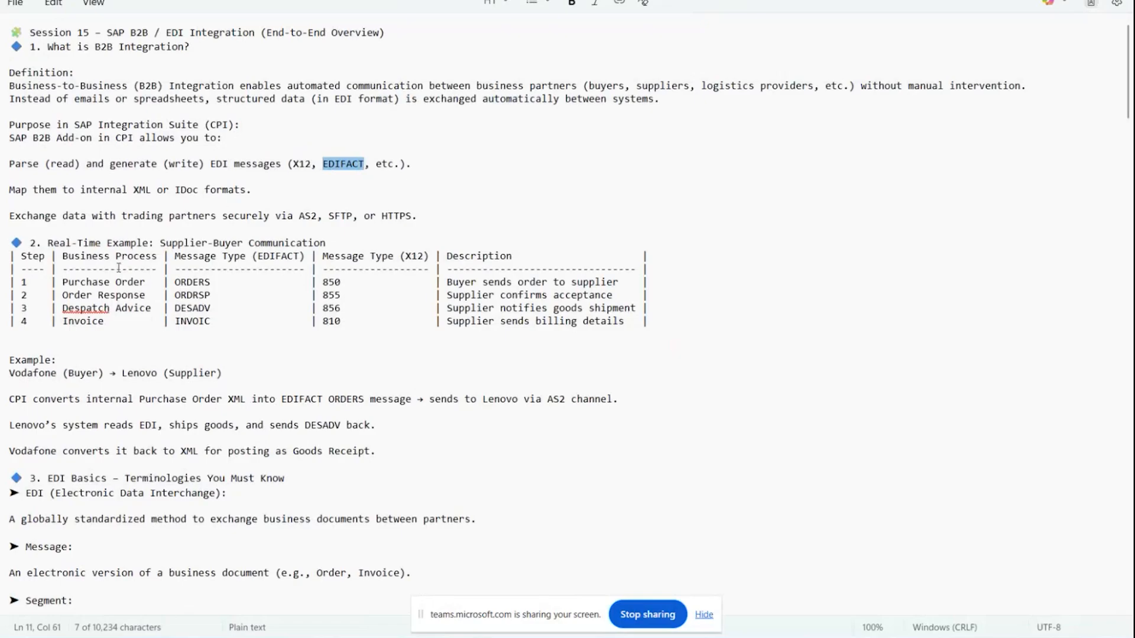
Select the Supplier-Buyer Communication heading and the AS2, SFTP and HTTPS exchange protocols in the notes for review
drag(160, 243, 330, 240)
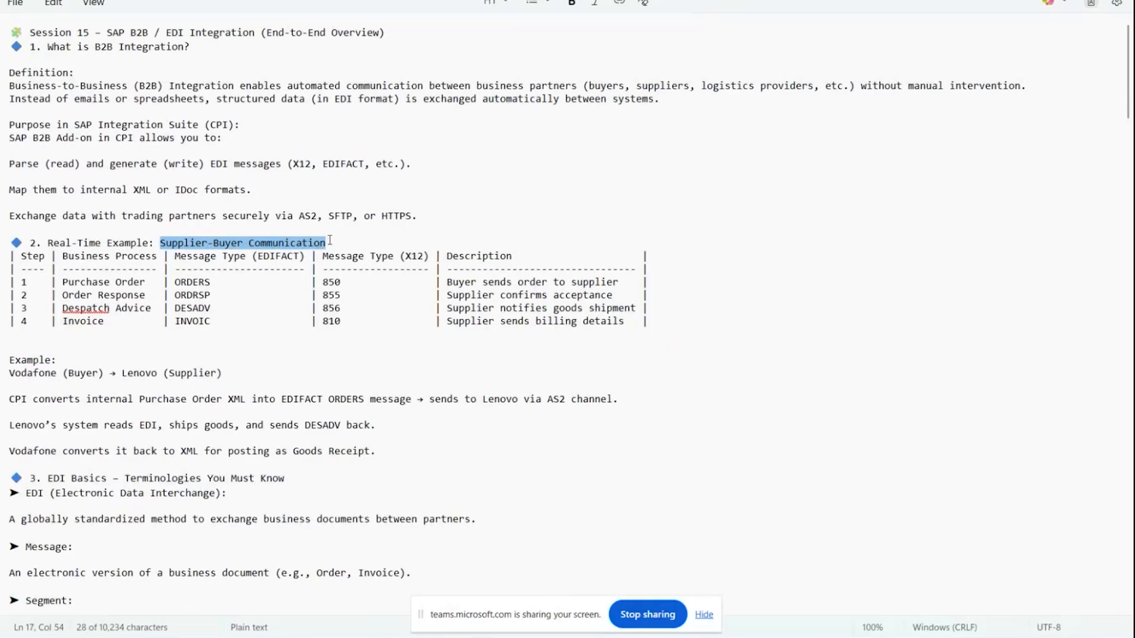
click(230, 203)
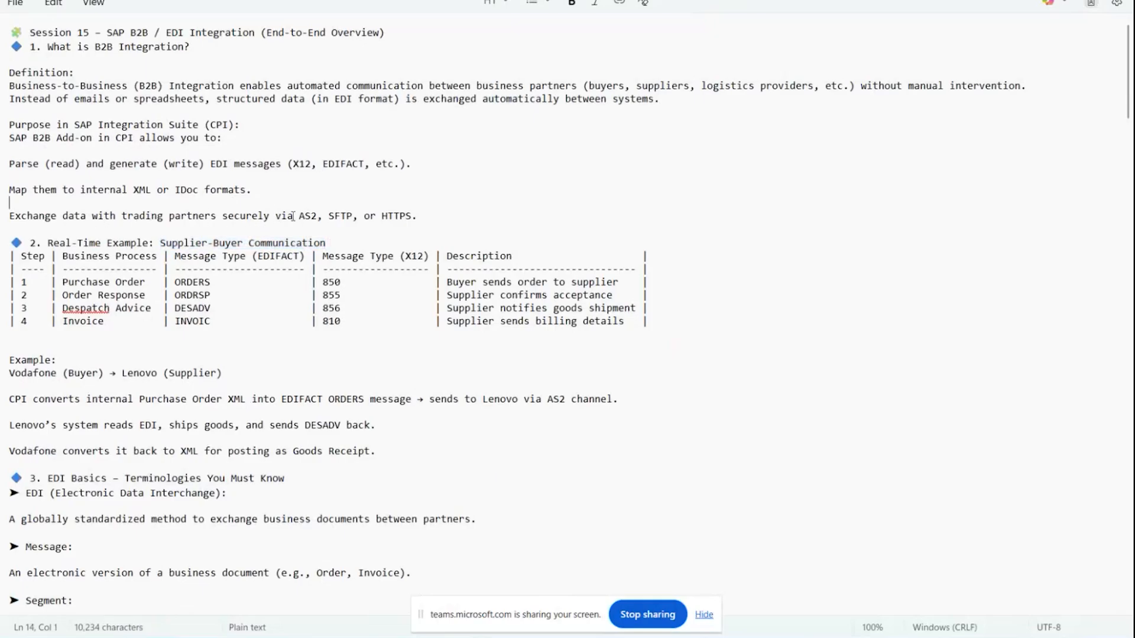
drag(298, 216, 320, 215)
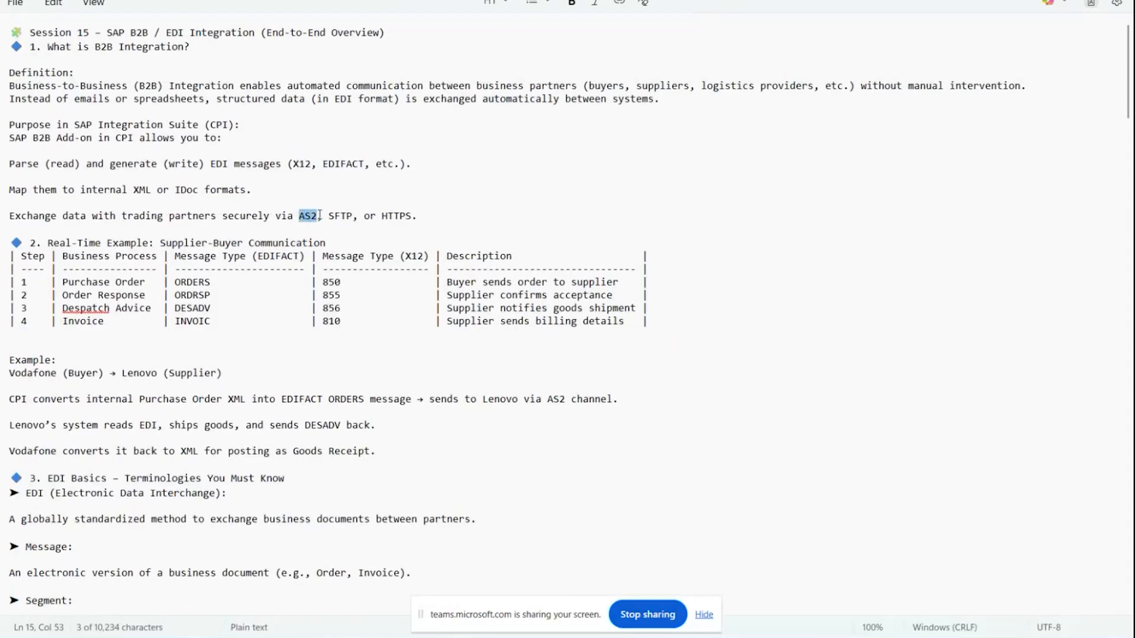
drag(329, 216, 420, 220)
click(366, 217)
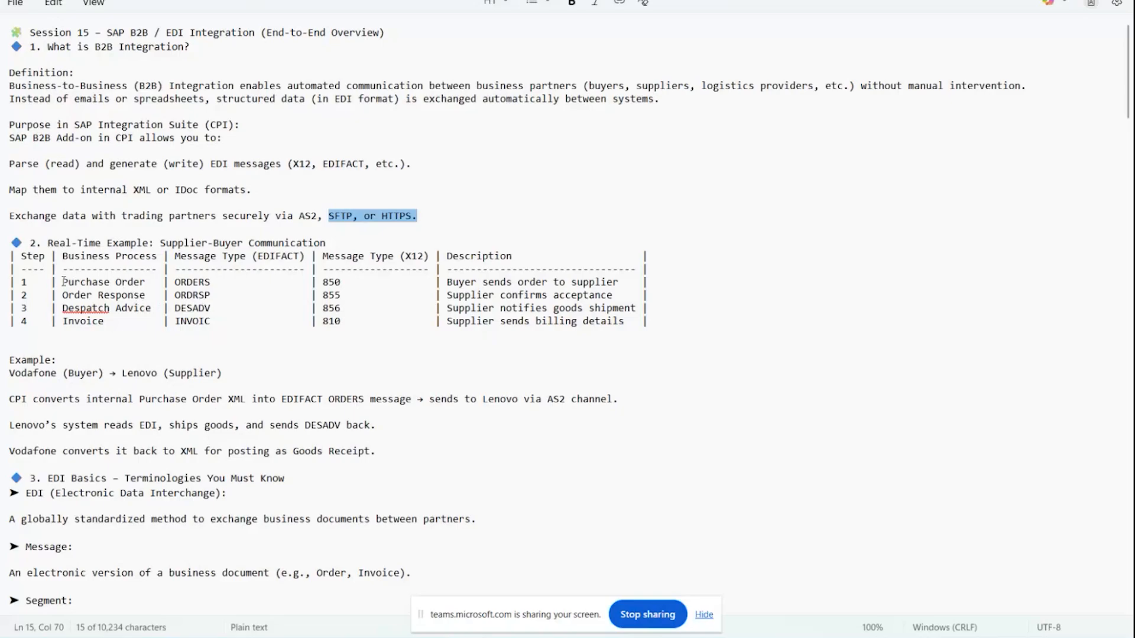
Review the Purchase Order row with its description and X12 type 850, alongside the Vodafone-to-Lenovo buyer and supplier example
drag(63, 281, 160, 283)
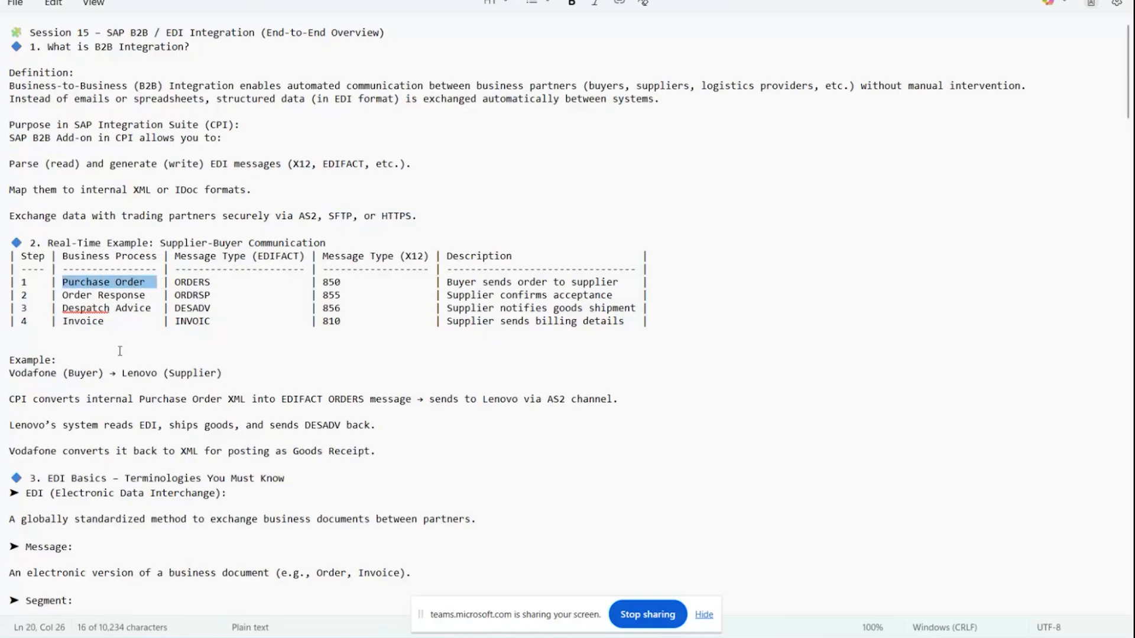
click(16, 373)
drag(16, 373, 236, 373)
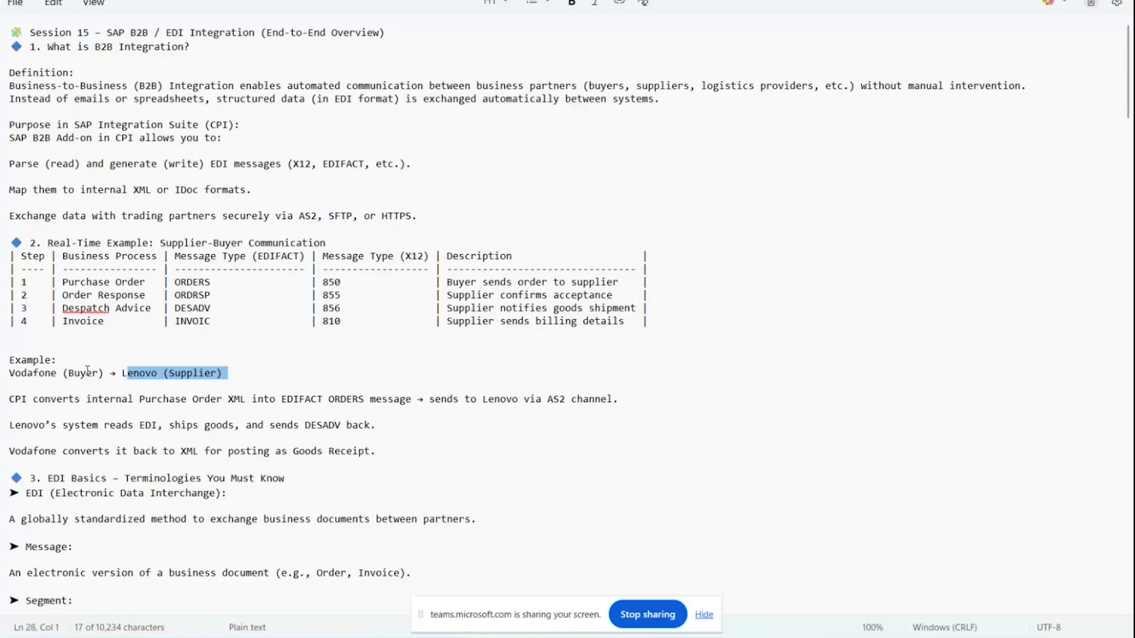
click(451, 282)
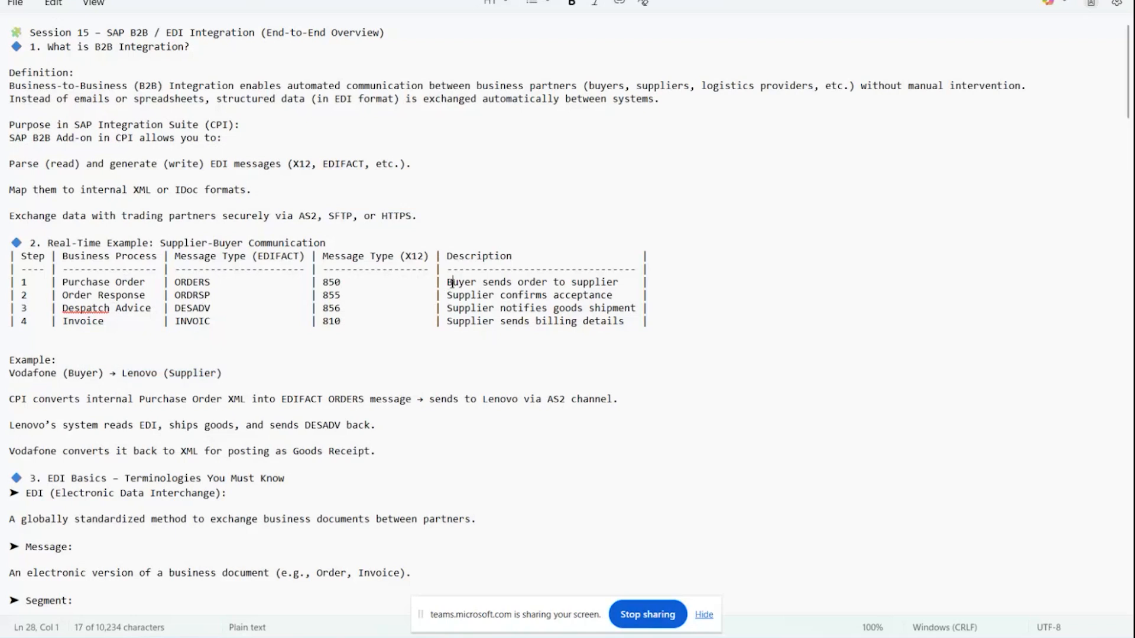
drag(452, 282, 629, 283)
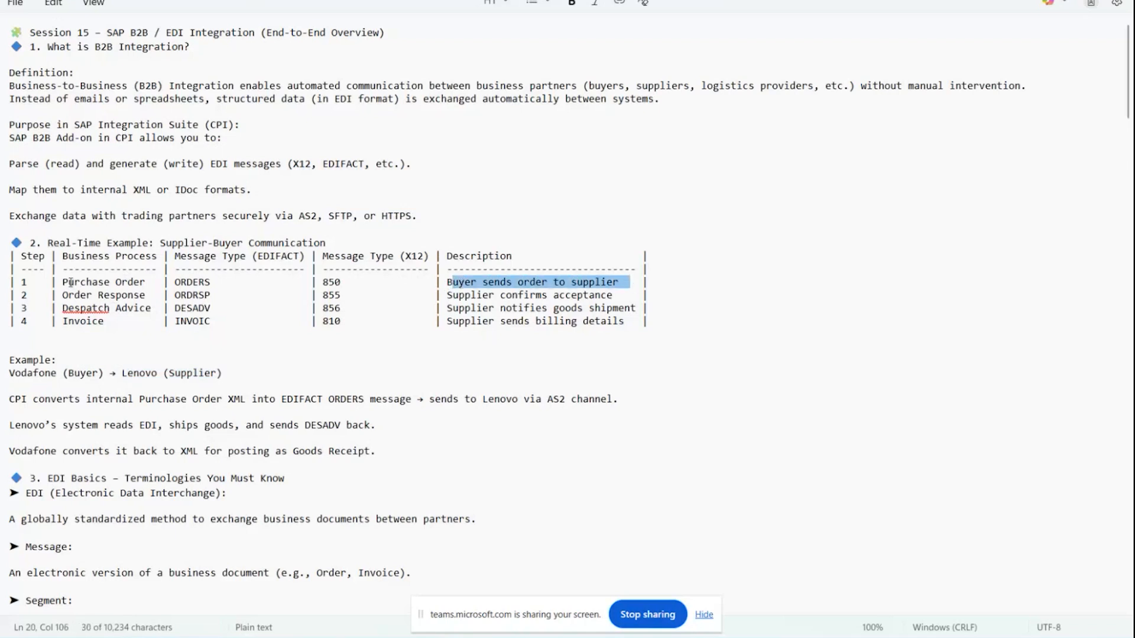
drag(71, 282, 165, 282)
click(325, 283)
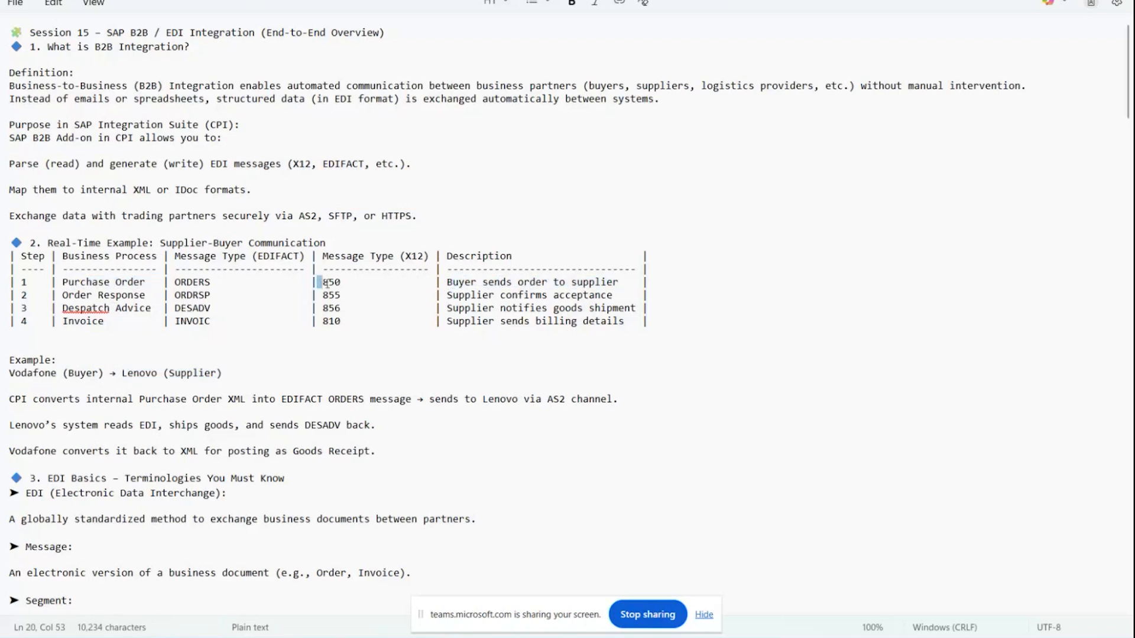
double_click(326, 283)
Switch to the Word document and look at the screenshots of the 850 Purchase Order structure and the X12 message list
key(alt+Tab)
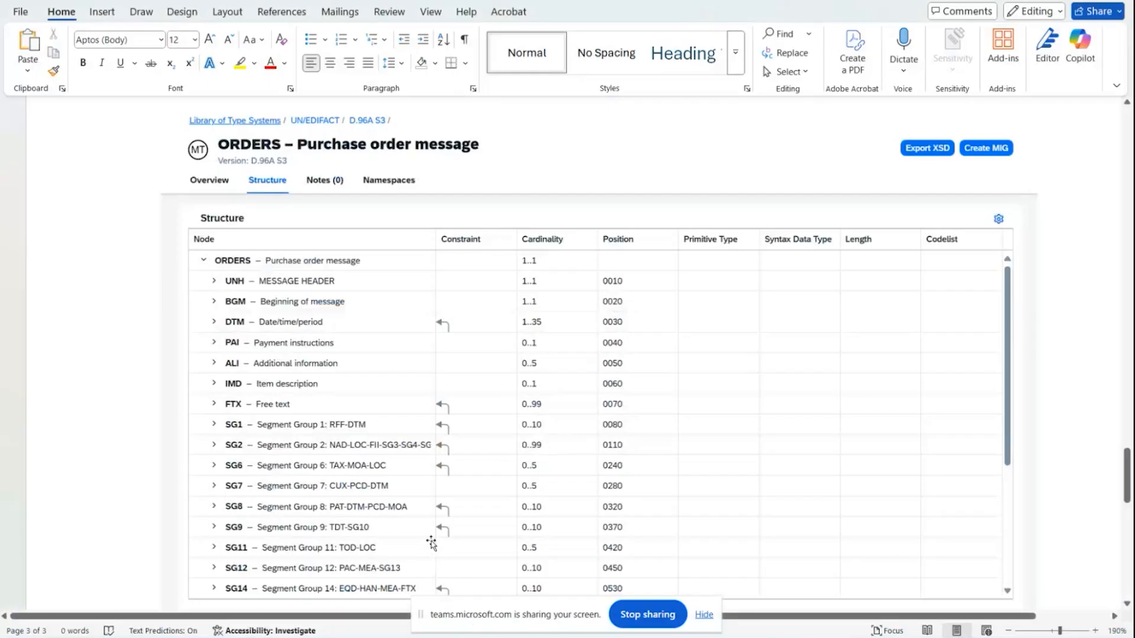
scroll(431, 543, up, 10)
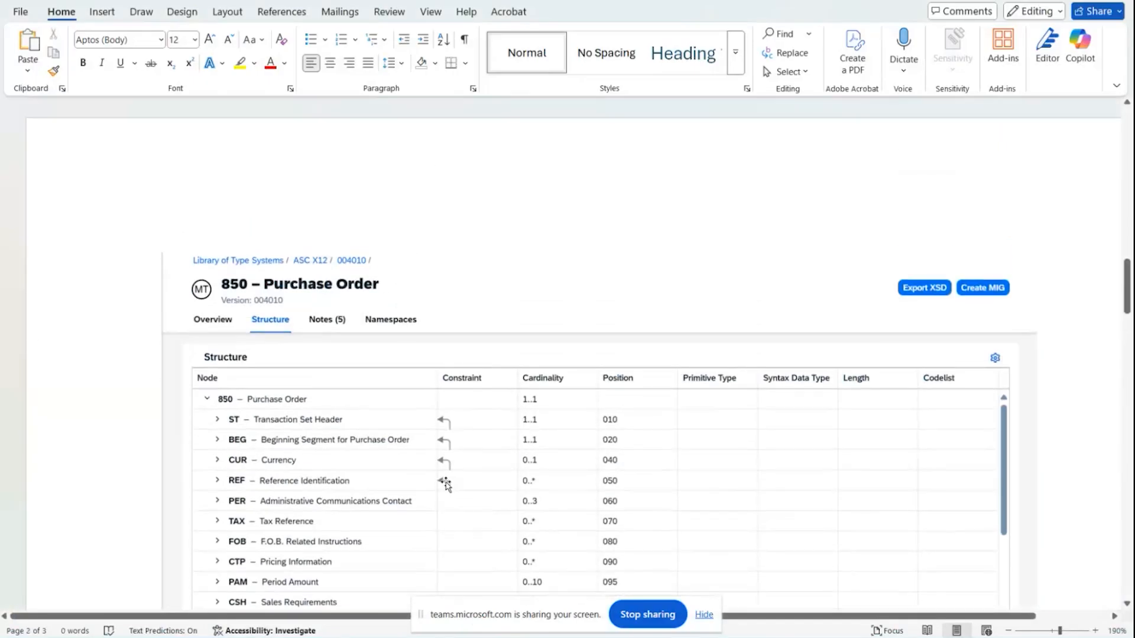
scroll(446, 486, up, 10)
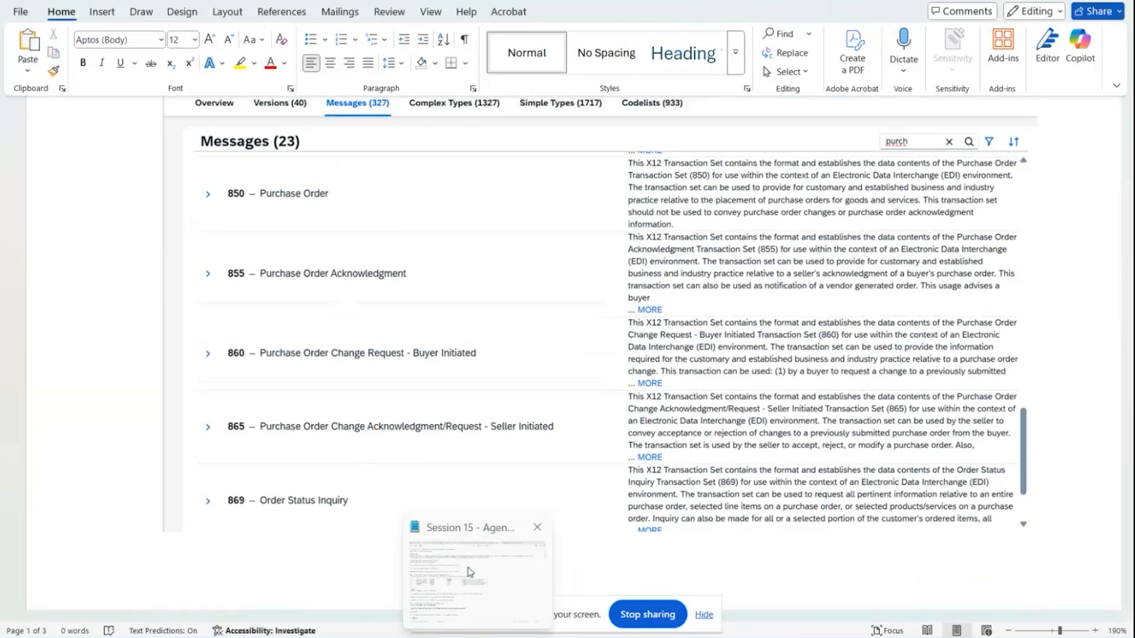
Return to the Session 15 notes and review the Order Response and Despatch Advice rows and the X12 code 850
click(470, 571)
drag(151, 295, 87, 295)
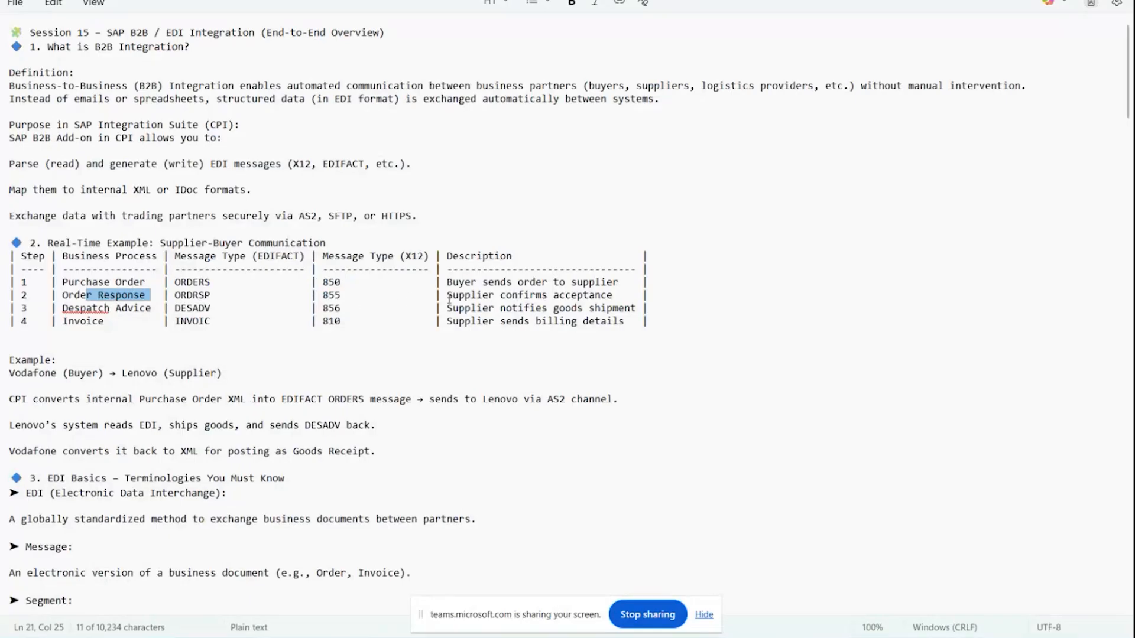
drag(448, 296, 617, 295)
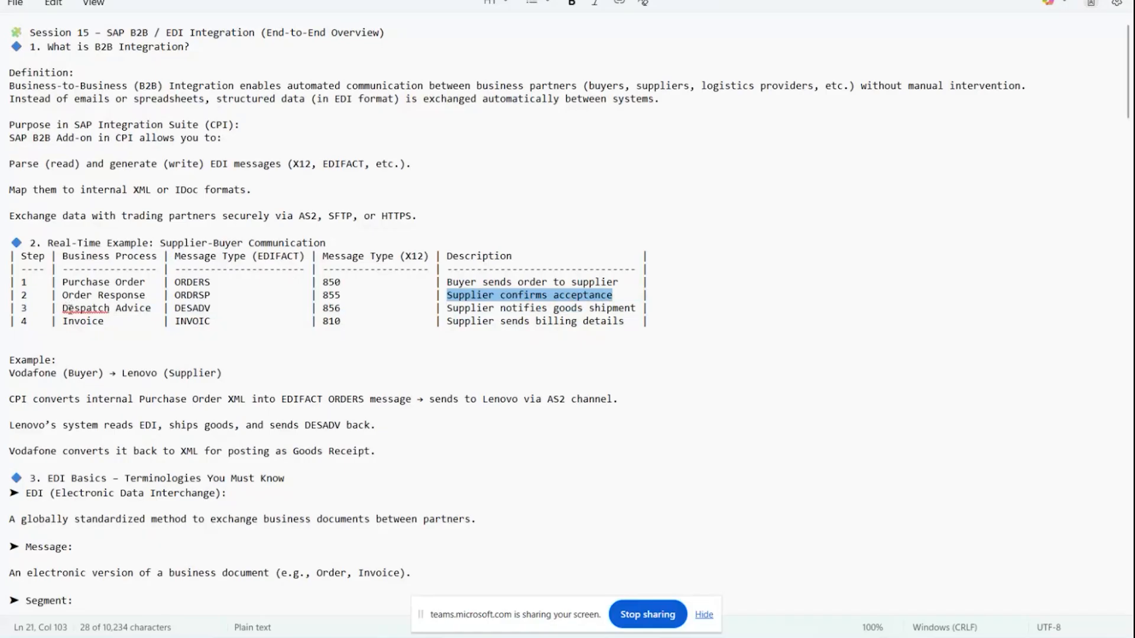
drag(447, 308, 619, 307)
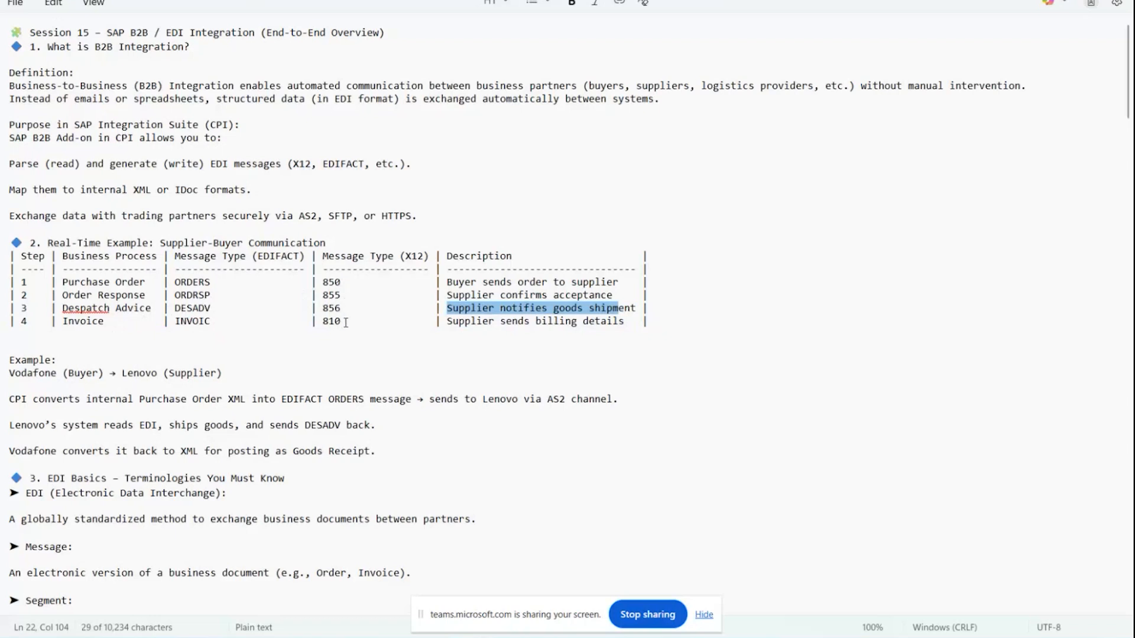
drag(353, 282, 323, 283)
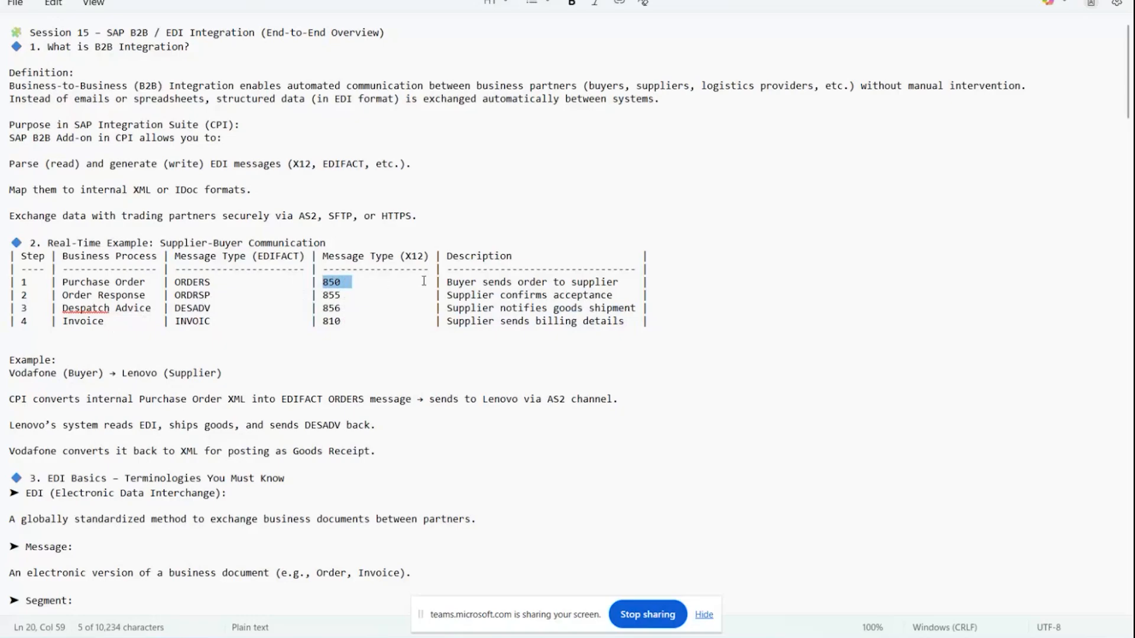
Review the supplier-buyer table row by row: the order description, X12 code 855, ORDERS, Despatch Advice, and the Invoice row with its description
drag(445, 282, 618, 283)
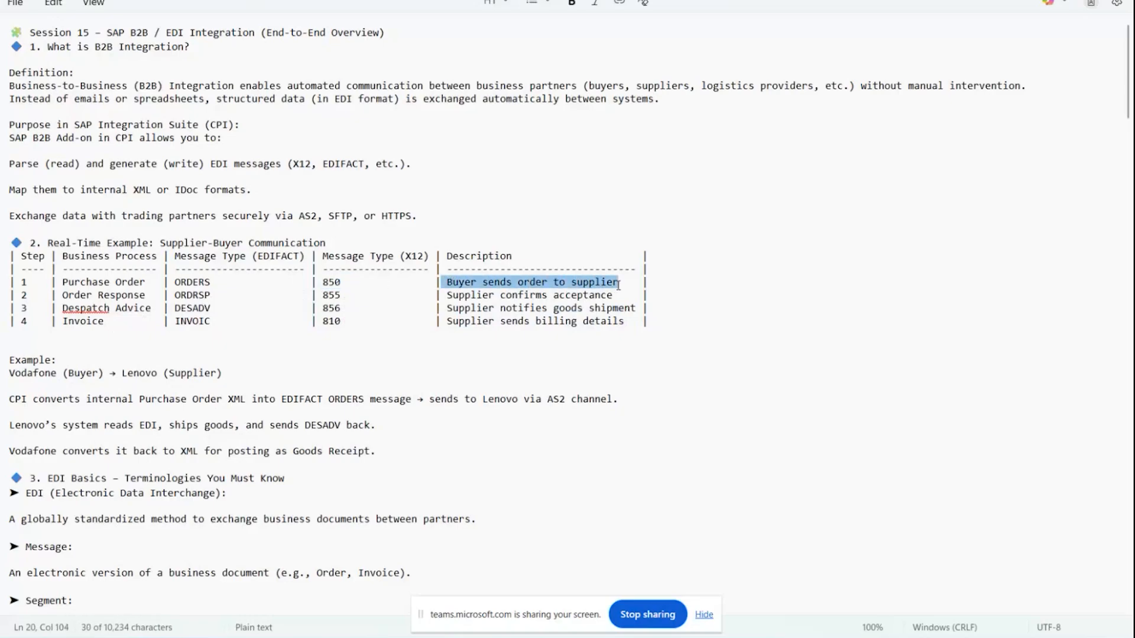
drag(352, 295, 321, 295)
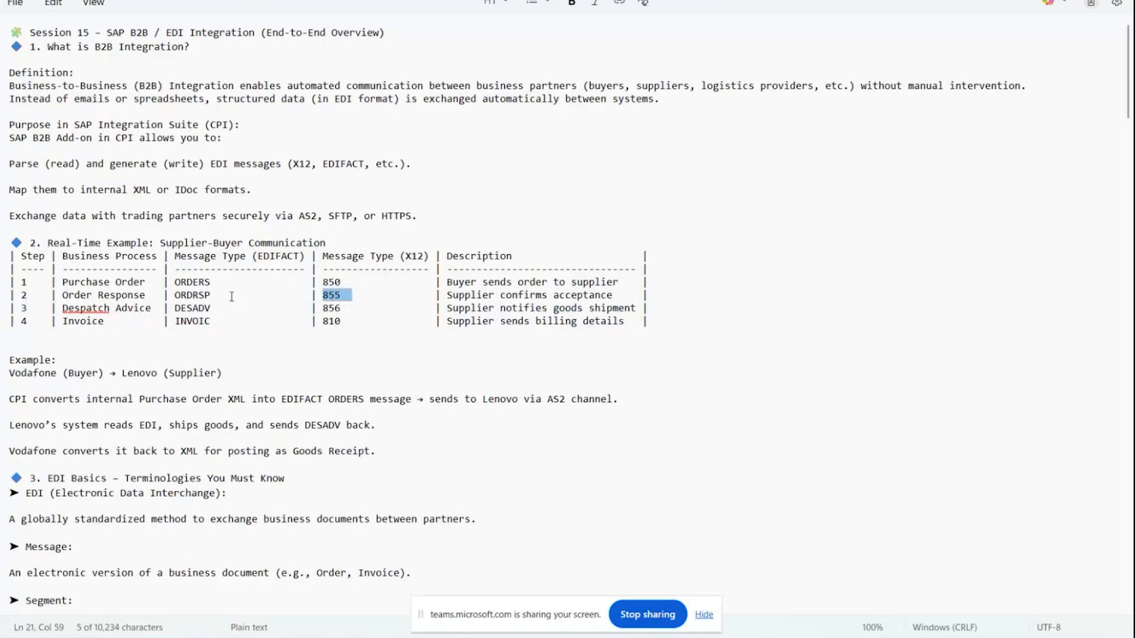
drag(229, 295, 145, 282)
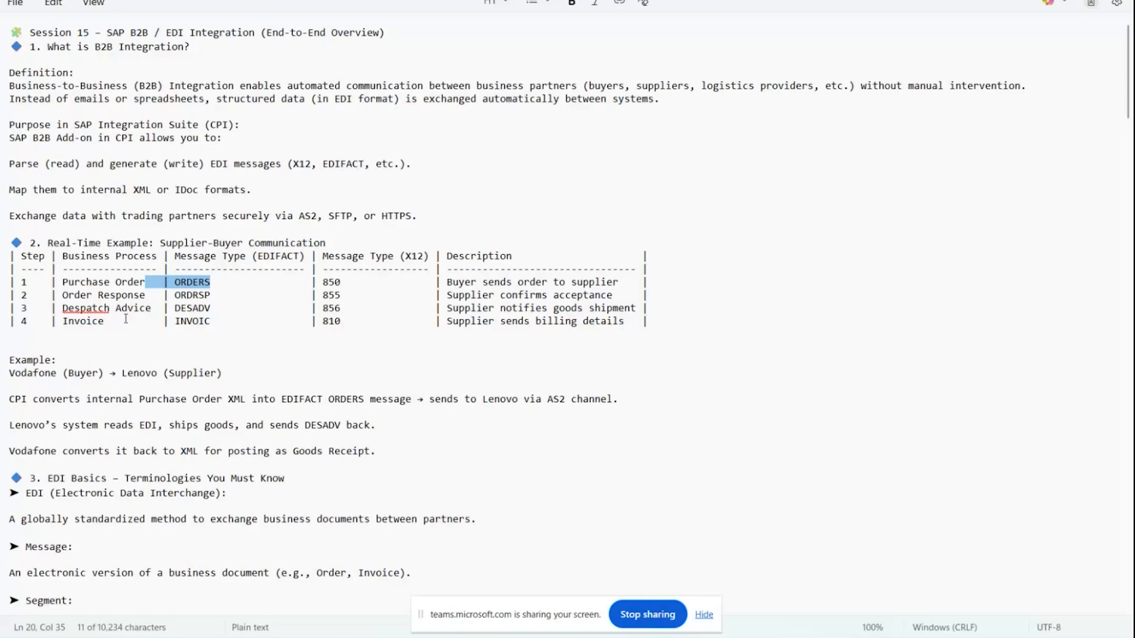
click(153, 308)
drag(154, 307, 57, 324)
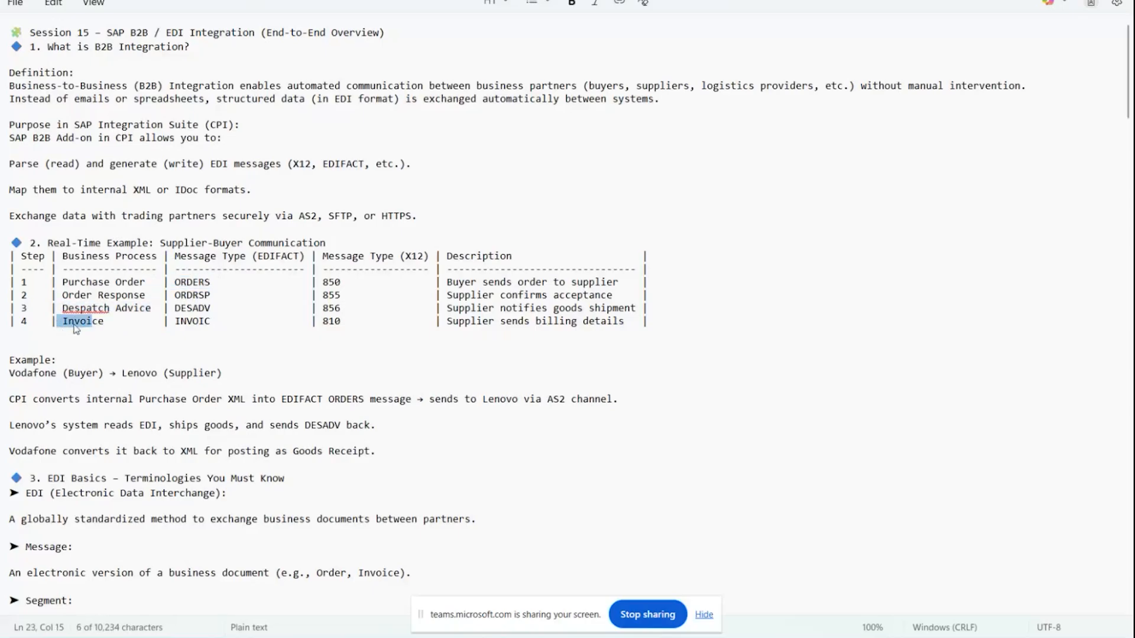
drag(434, 324, 637, 317)
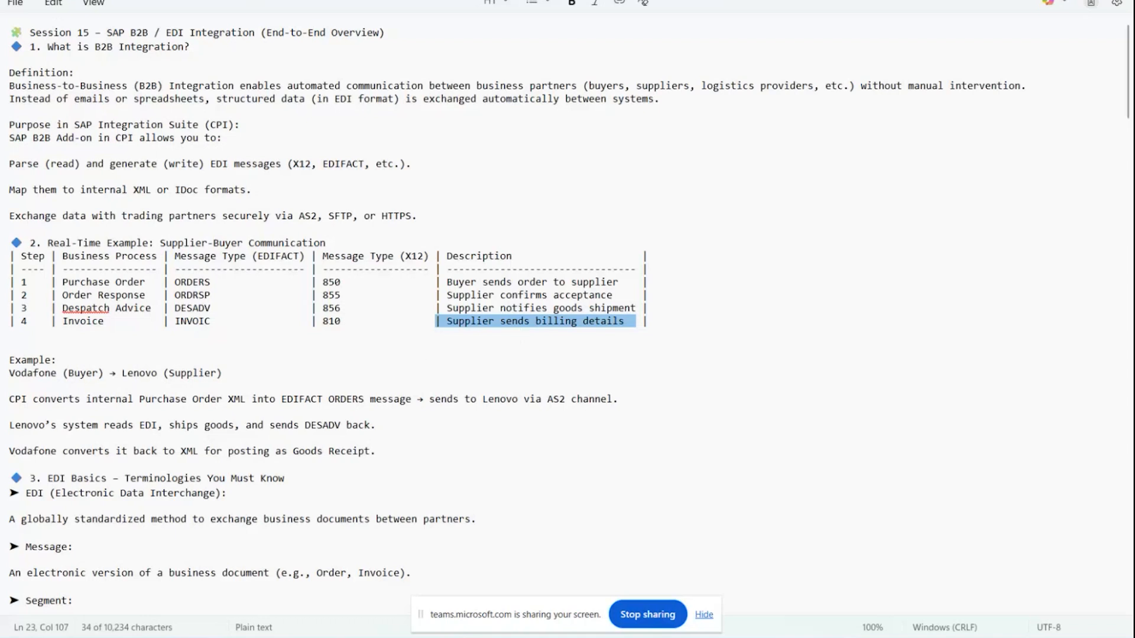
Review the Vodafone-to-Lenovo example, selecting the EDIFACT conversion, the sending via AS2 channel, and the whole example block
drag(13, 402, 165, 409)
drag(296, 410, 384, 402)
click(312, 405)
drag(283, 401, 328, 401)
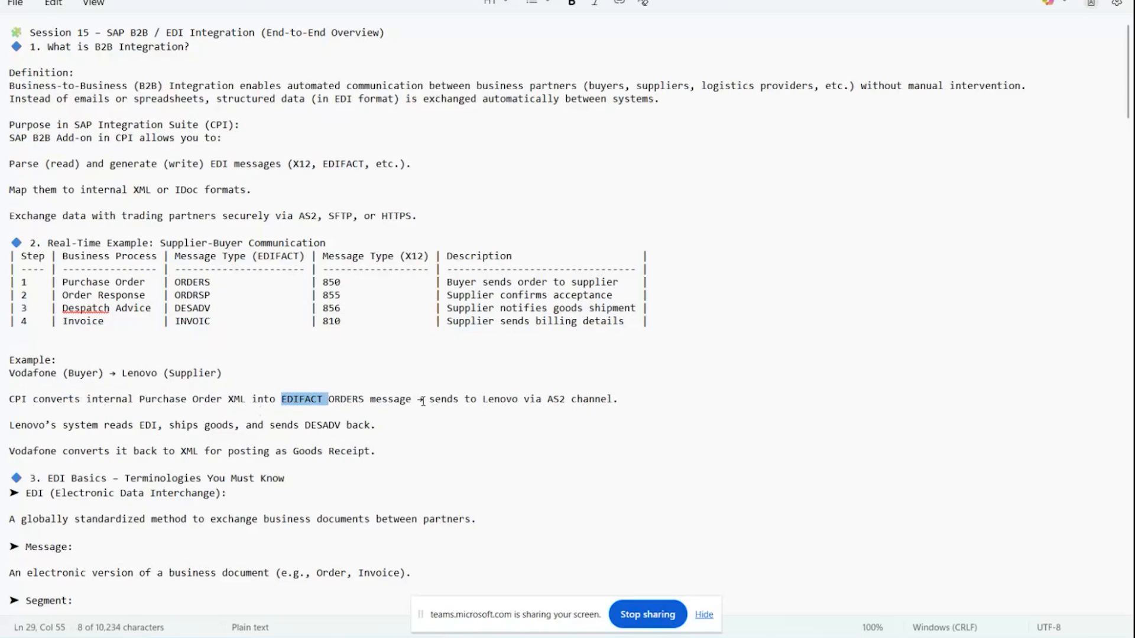
drag(423, 402, 617, 402)
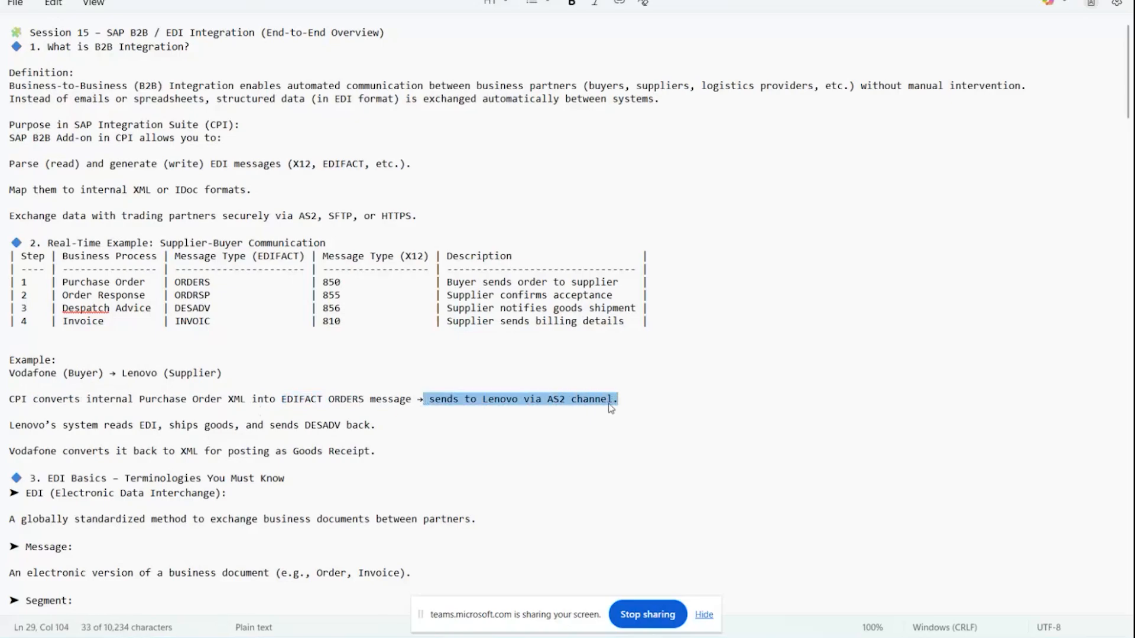
click(608, 401)
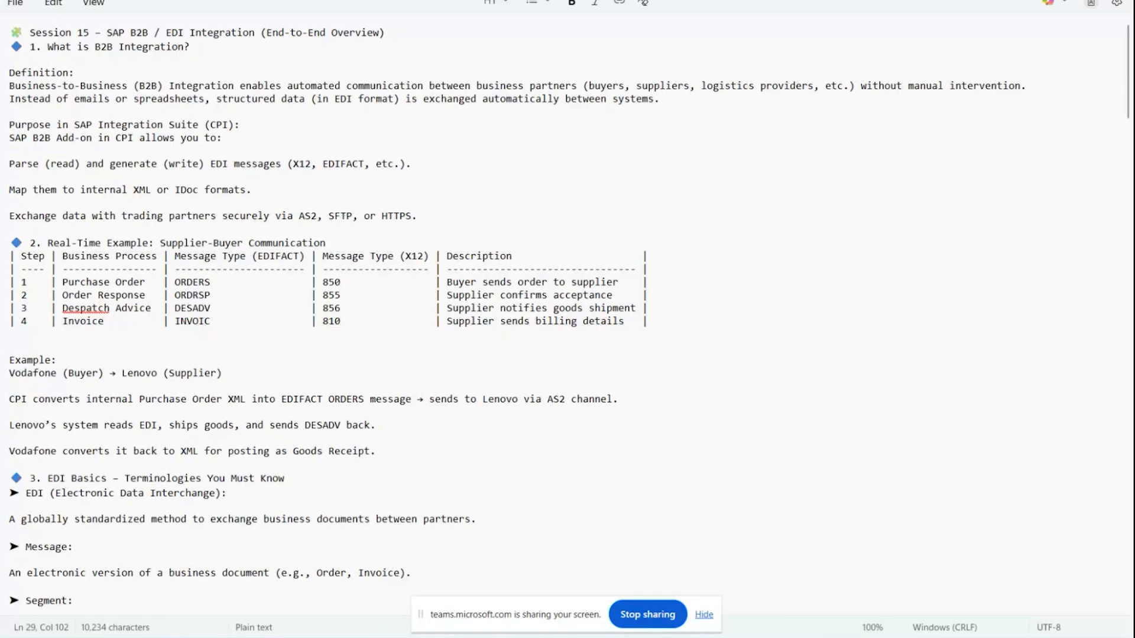
drag(406, 456, 1, 358)
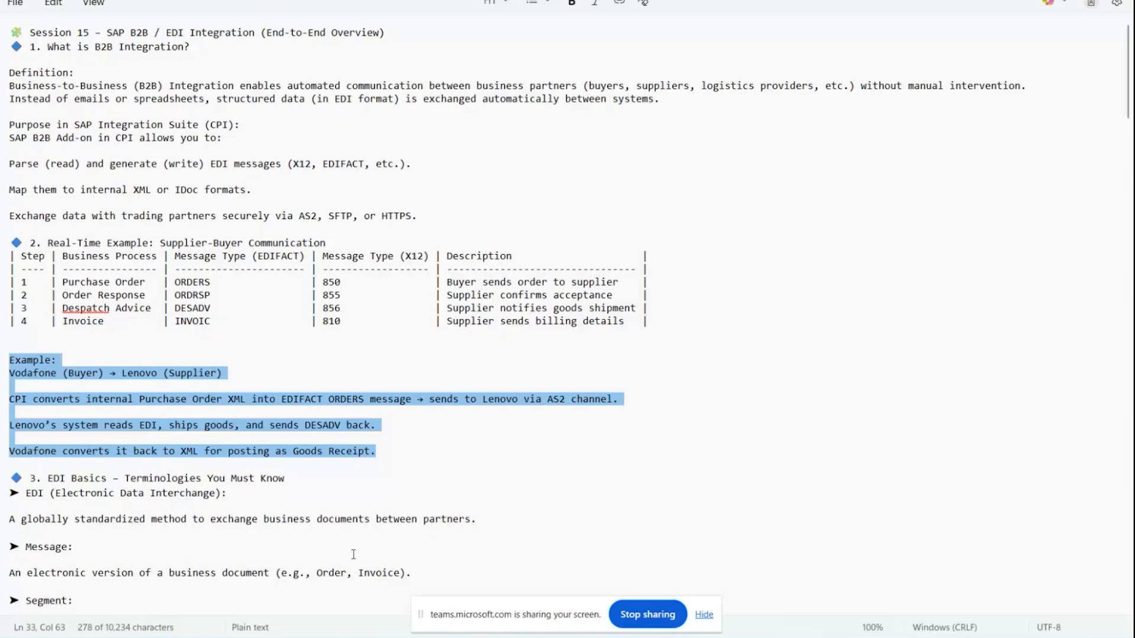
Switch to SAP Integration Suite, open the Keystore from the Integrations and APIs monitoring overview, and look through its certificate entries
click(371, 585)
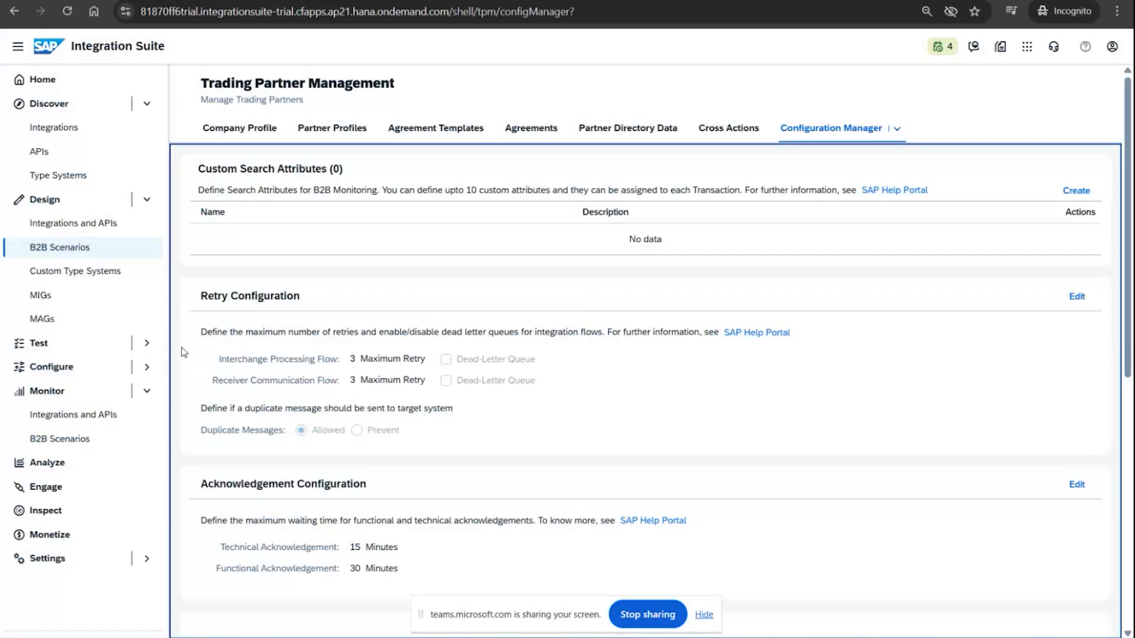
click(73, 415)
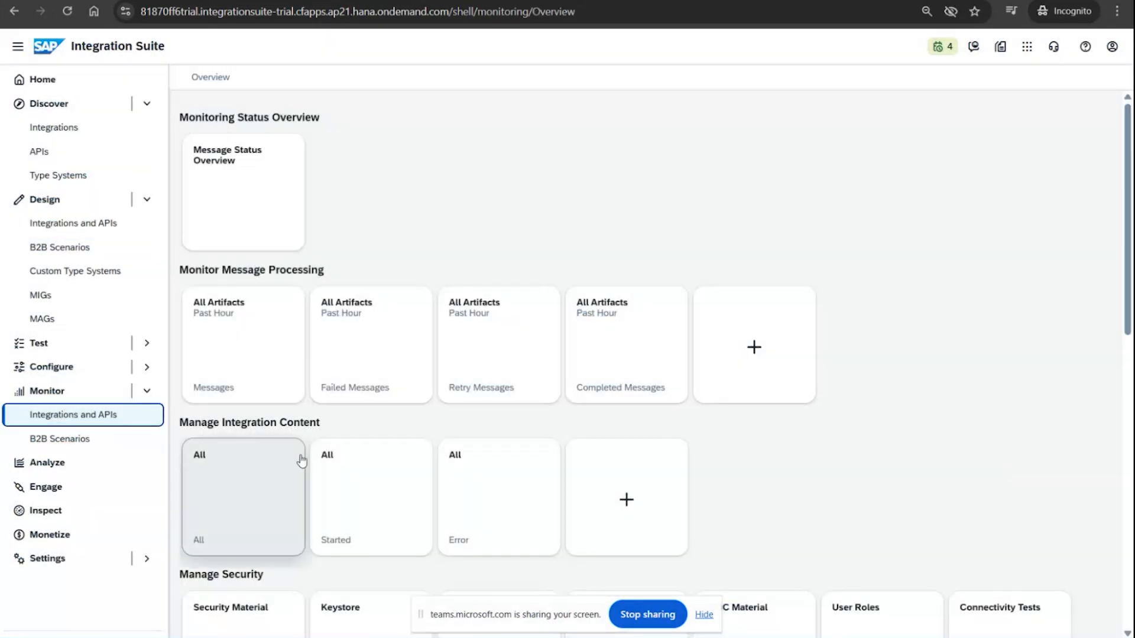
scroll(354, 485, down, 4)
click(385, 412)
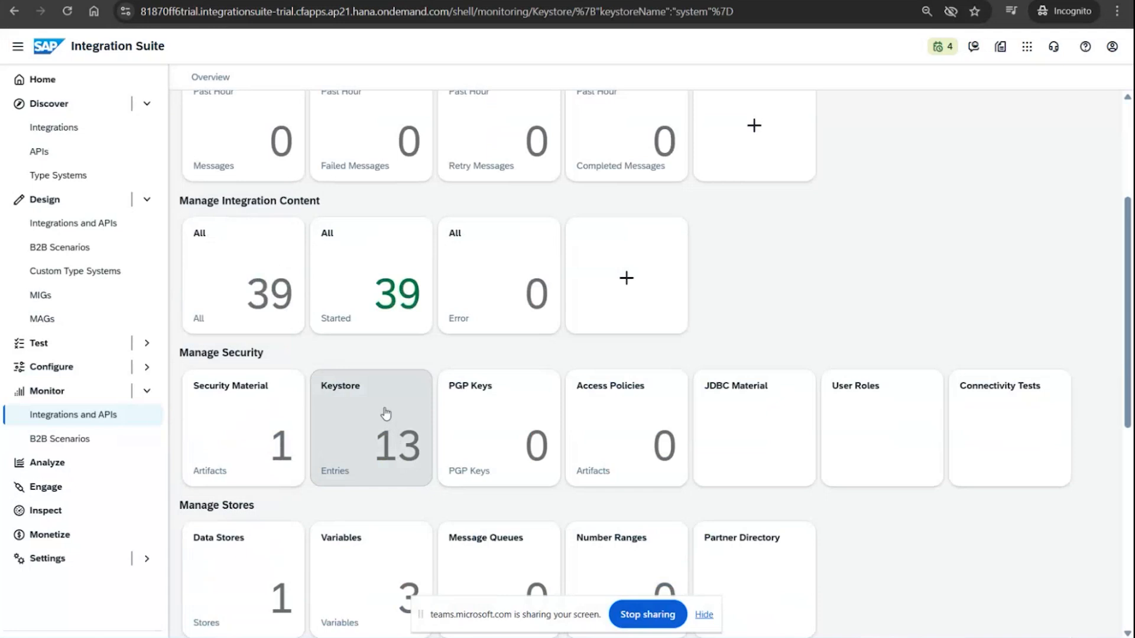
scroll(380, 354, down, 5)
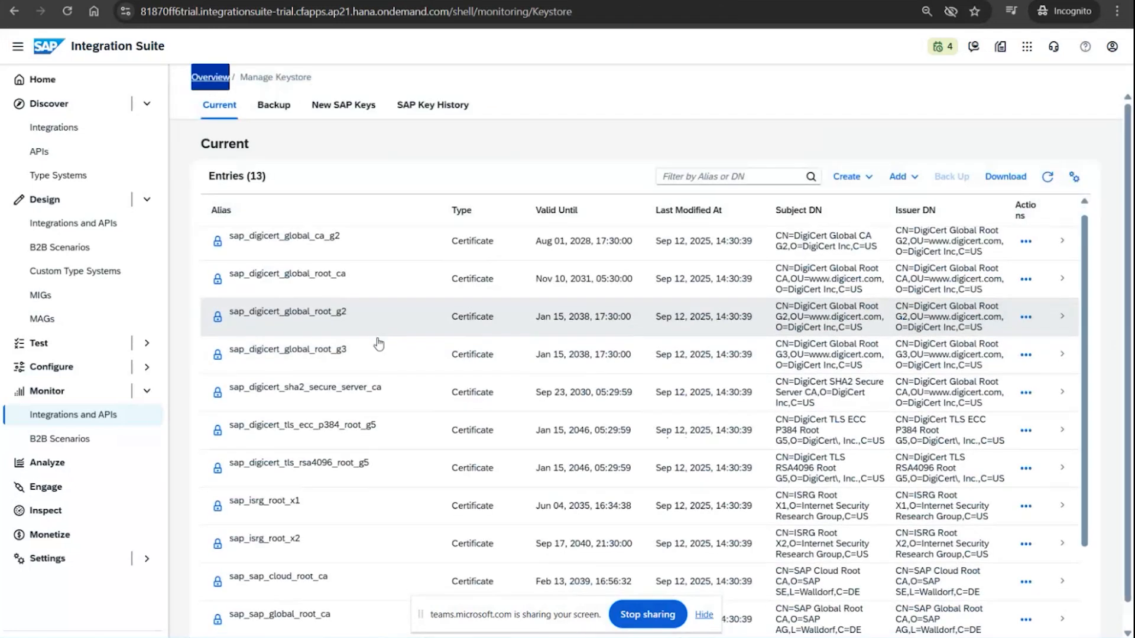
scroll(387, 412, down, 1)
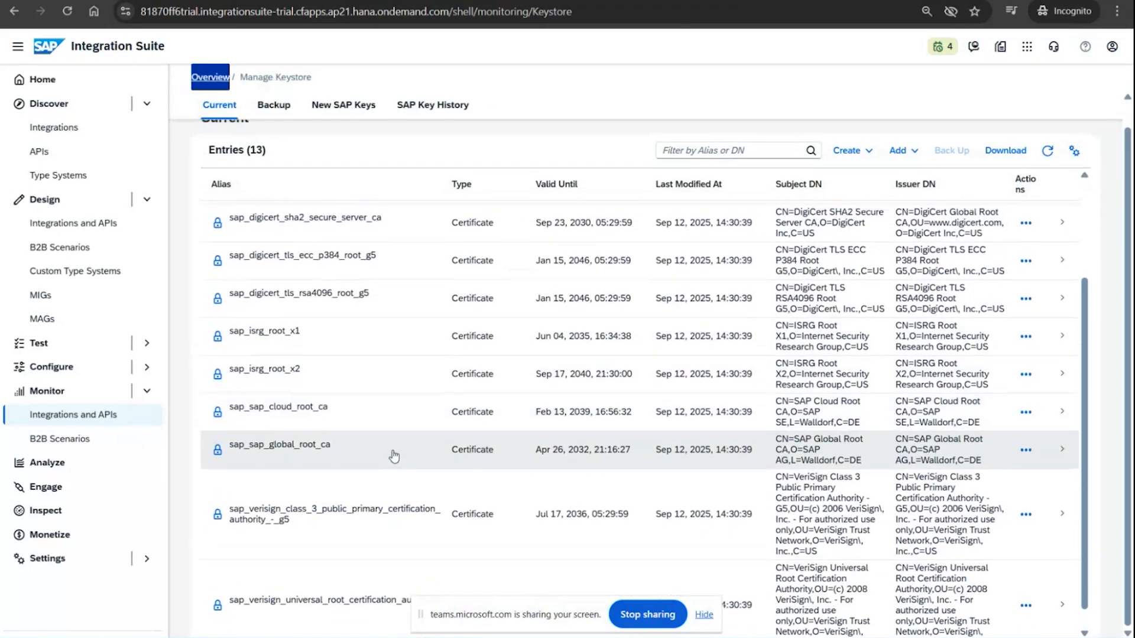
scroll(393, 455, up, 3)
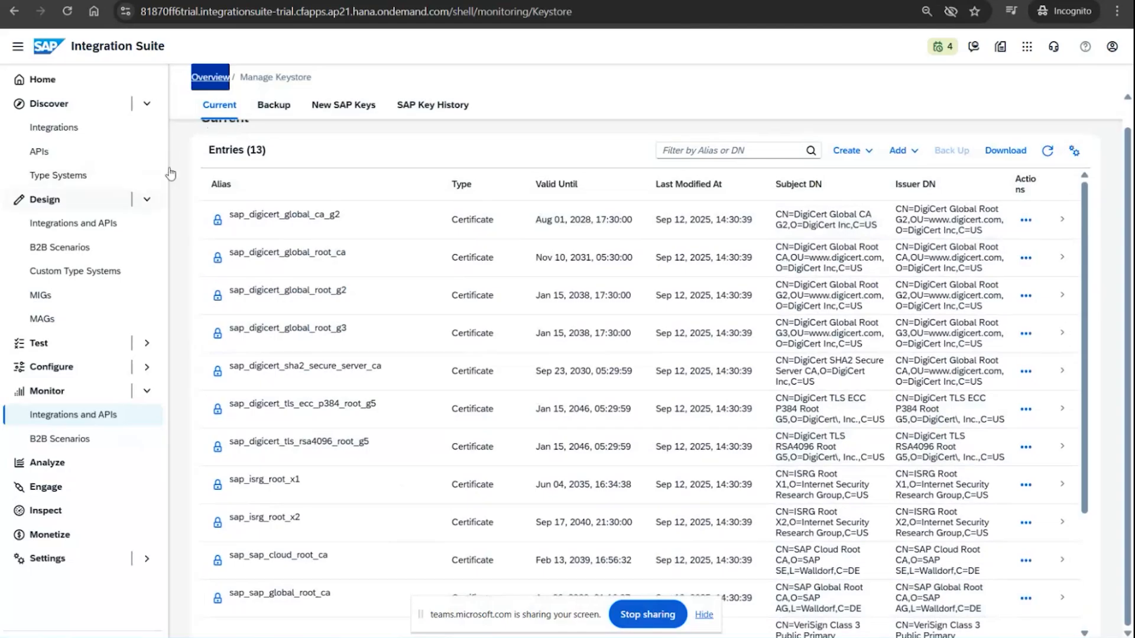
Return to the Session 15 notes and review the EDI Basics terminologies heading and the definition of Electronic Data Interchange
key(alt+Tab)
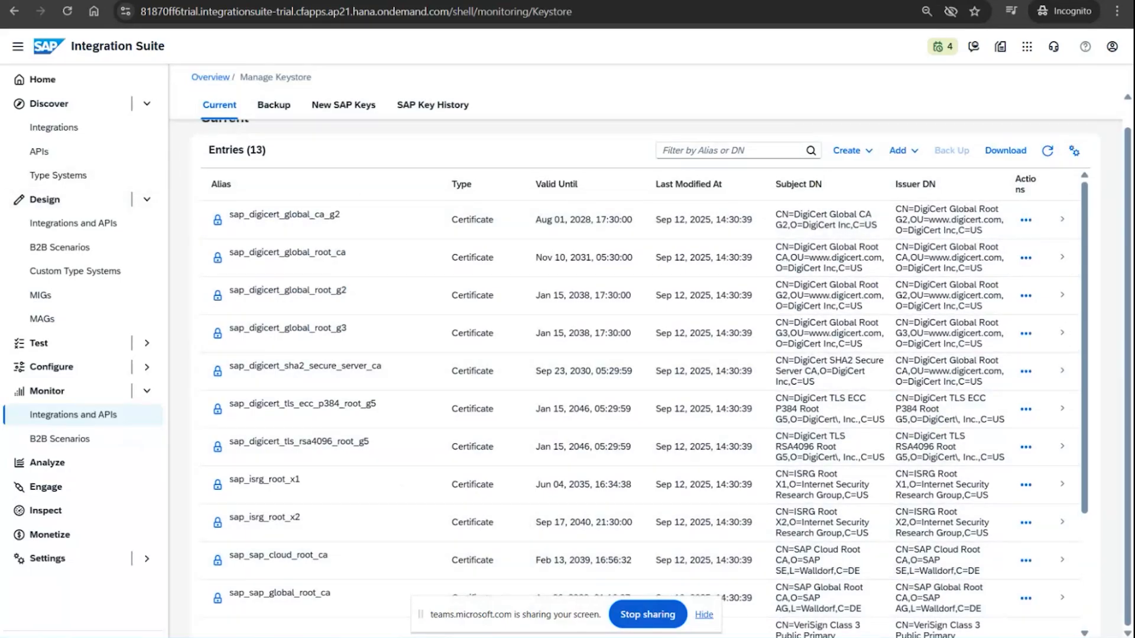
scroll(260, 511, down, 5)
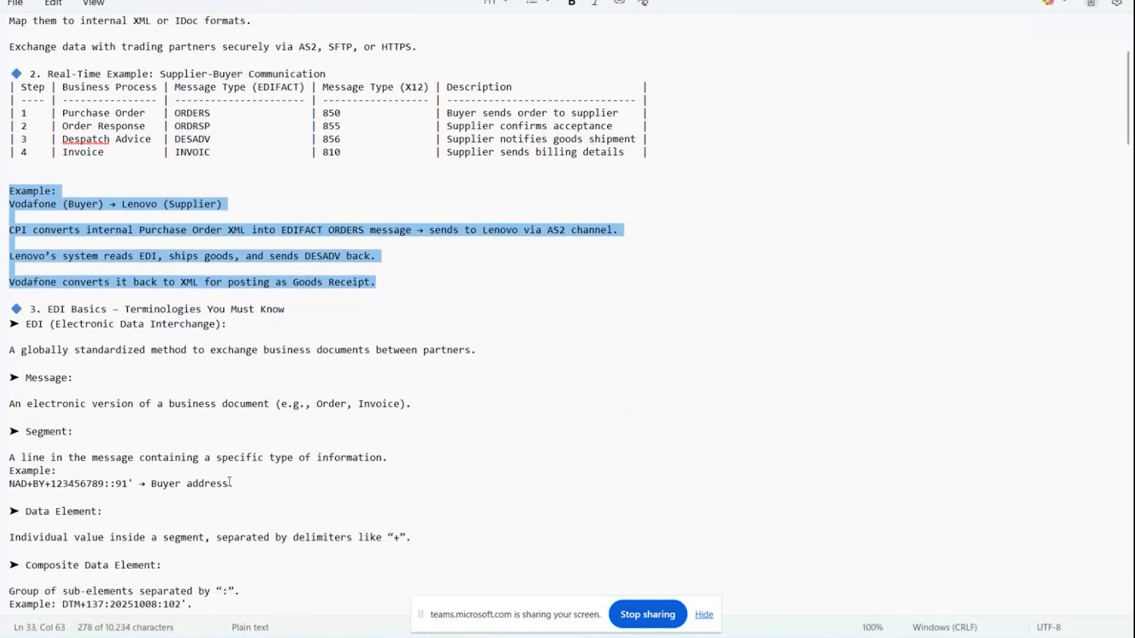
scroll(230, 481, down, 4)
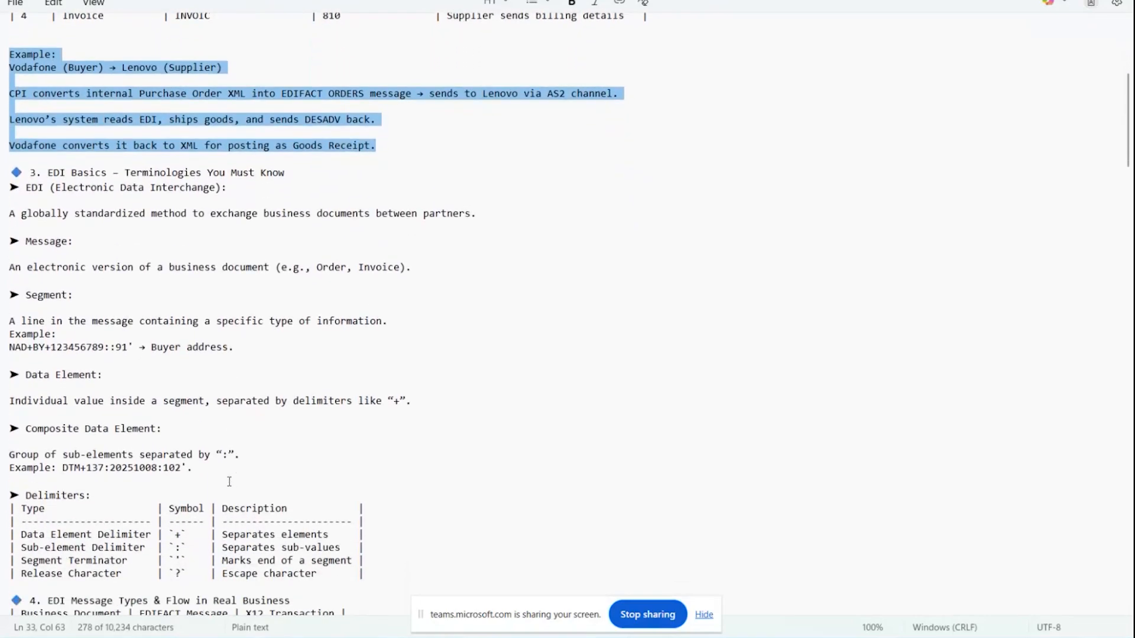
scroll(201, 448, down, 2)
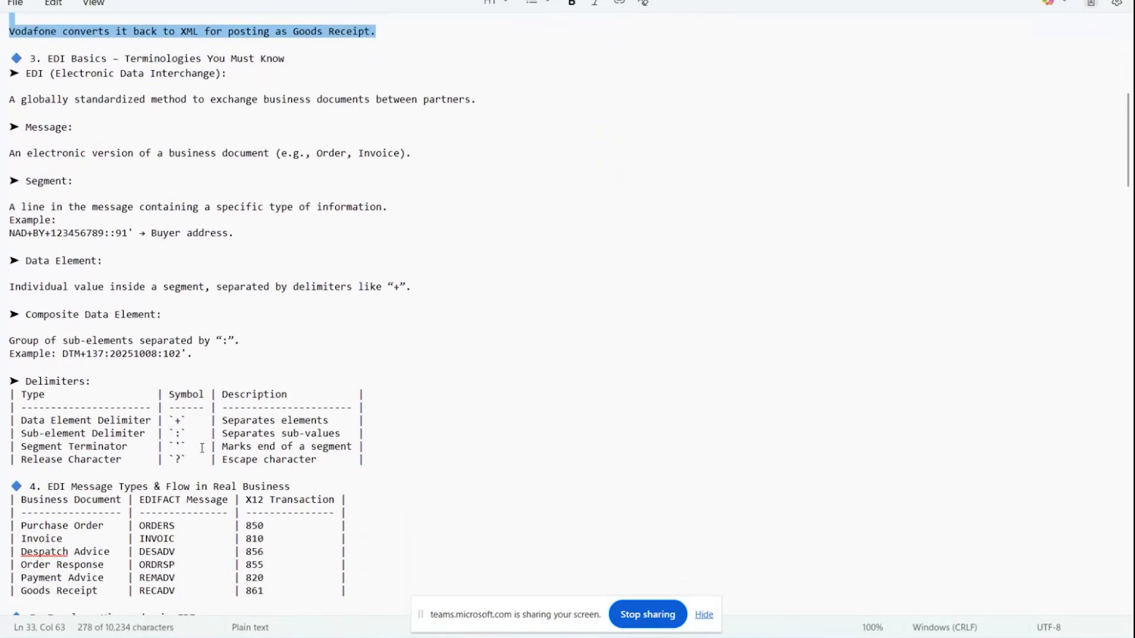
drag(124, 58, 291, 58)
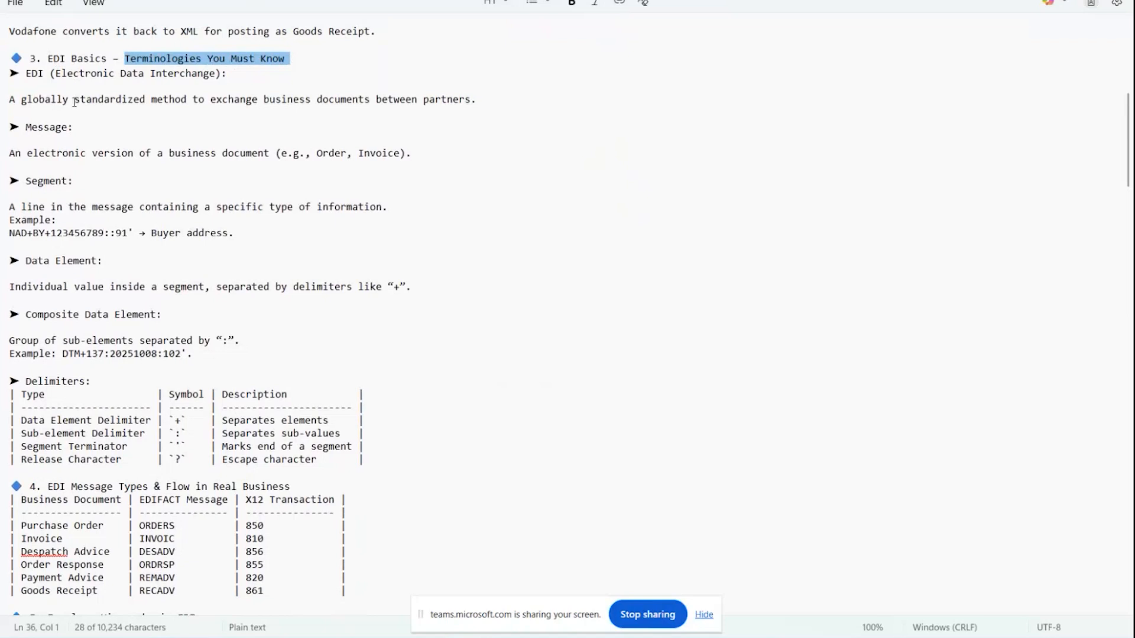
drag(74, 100, 235, 109)
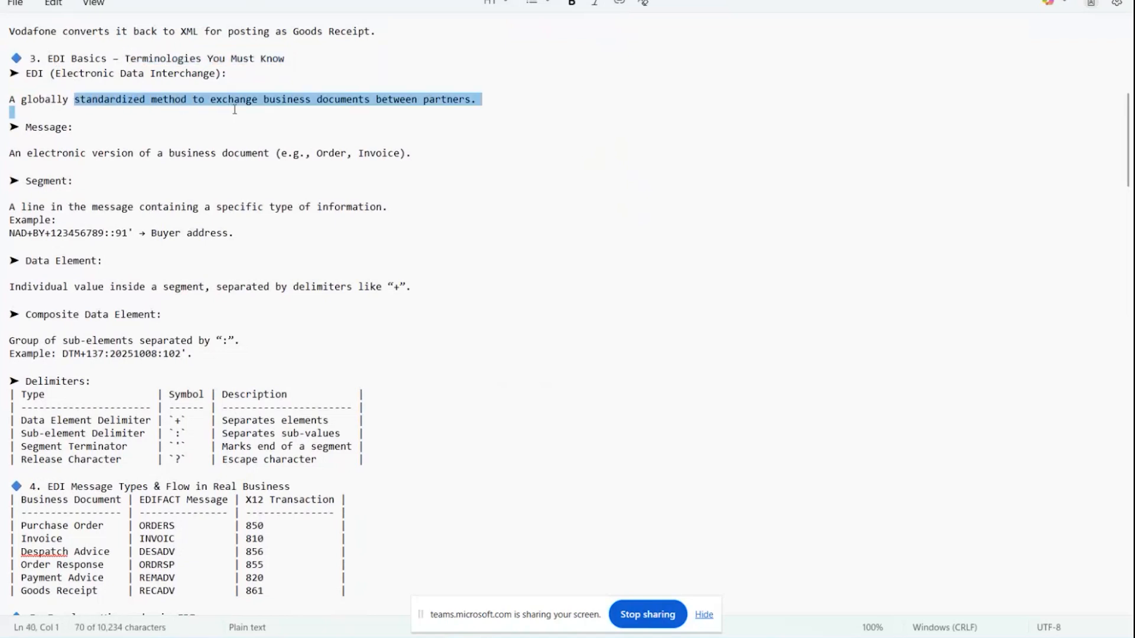
click(231, 118)
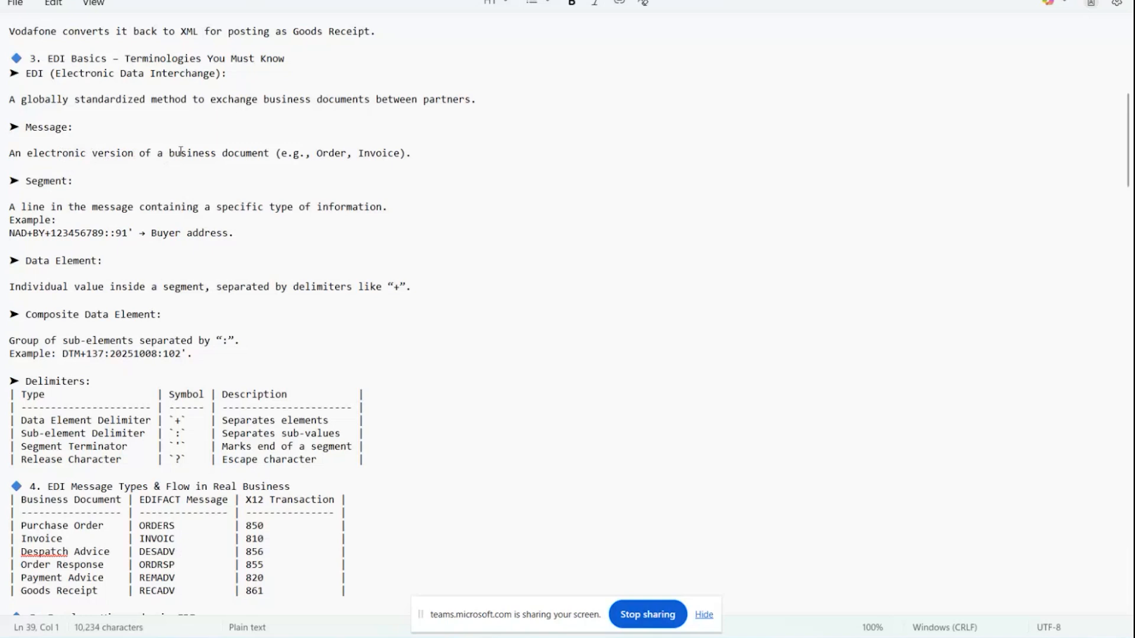
Review the Envelope Hierarchy section, selecting the X12 structure block, the EDIFACT envelope block, and its UNA, UNB and UNH segments
scroll(180, 151, down, 1)
scroll(180, 151, down, 1)
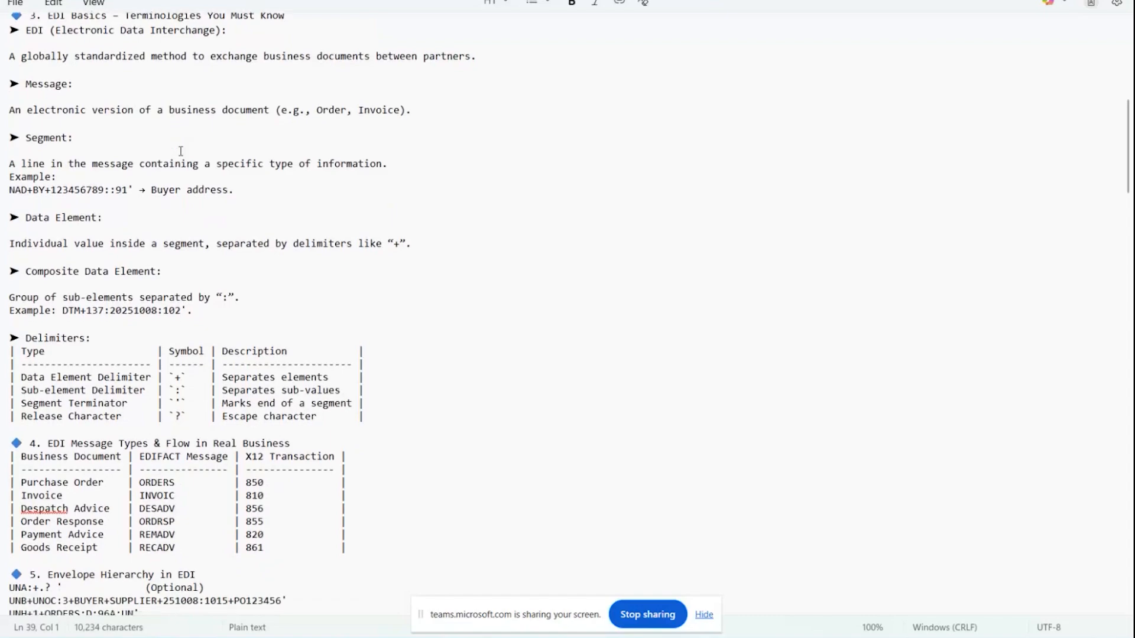
scroll(142, 308, down, 2)
scroll(140, 314, down, 1)
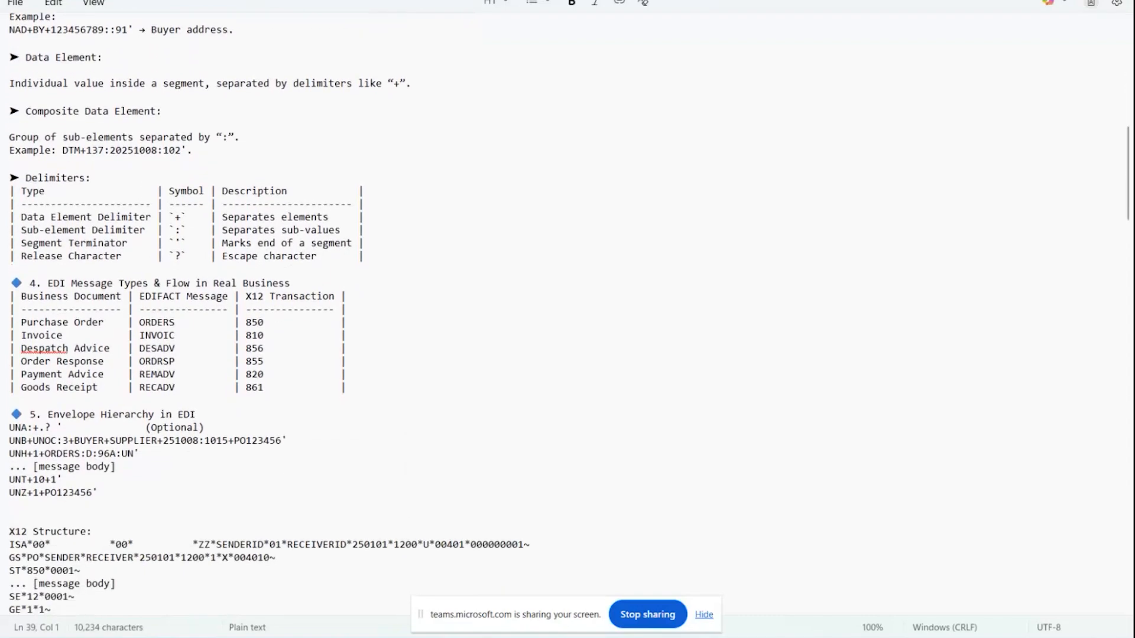
scroll(11, 464, down, 2)
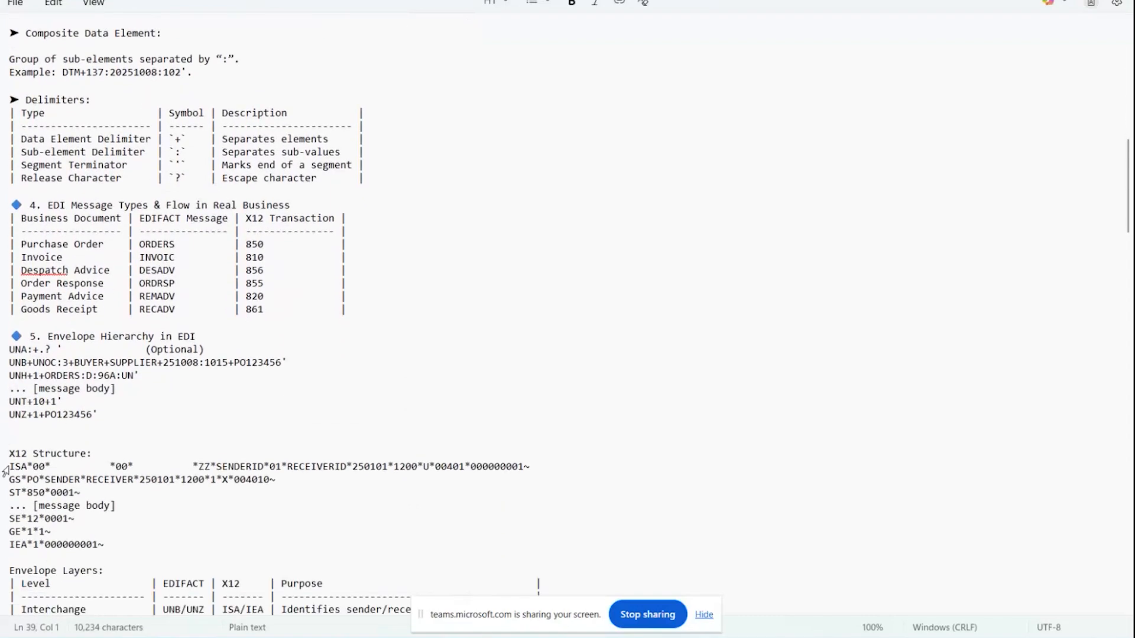
drag(12, 467, 121, 552)
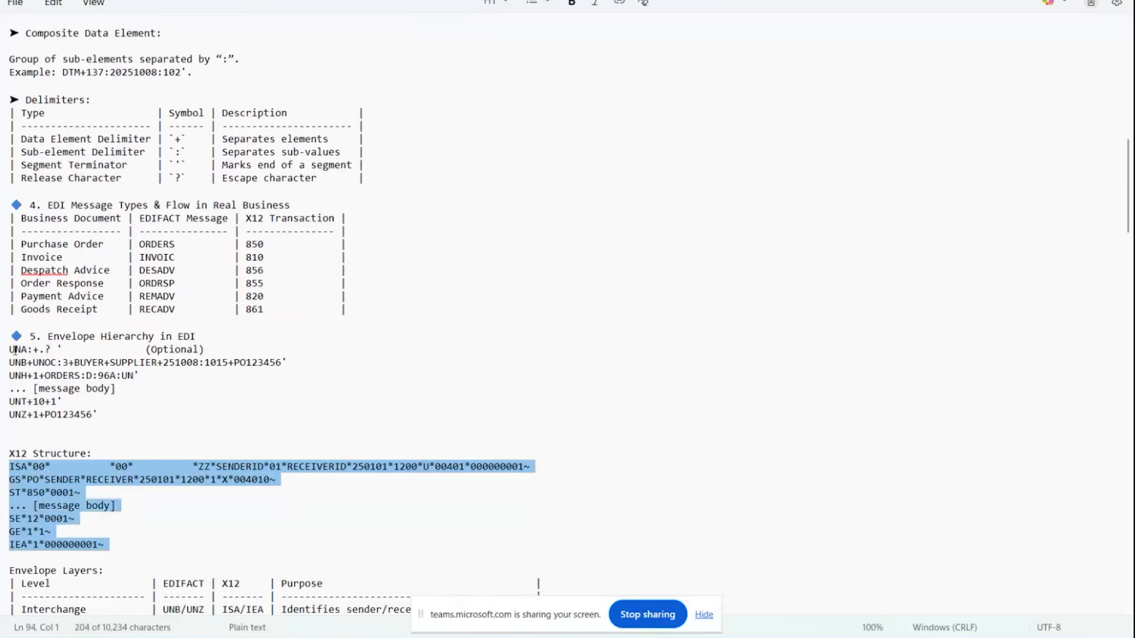
drag(10, 350, 104, 421)
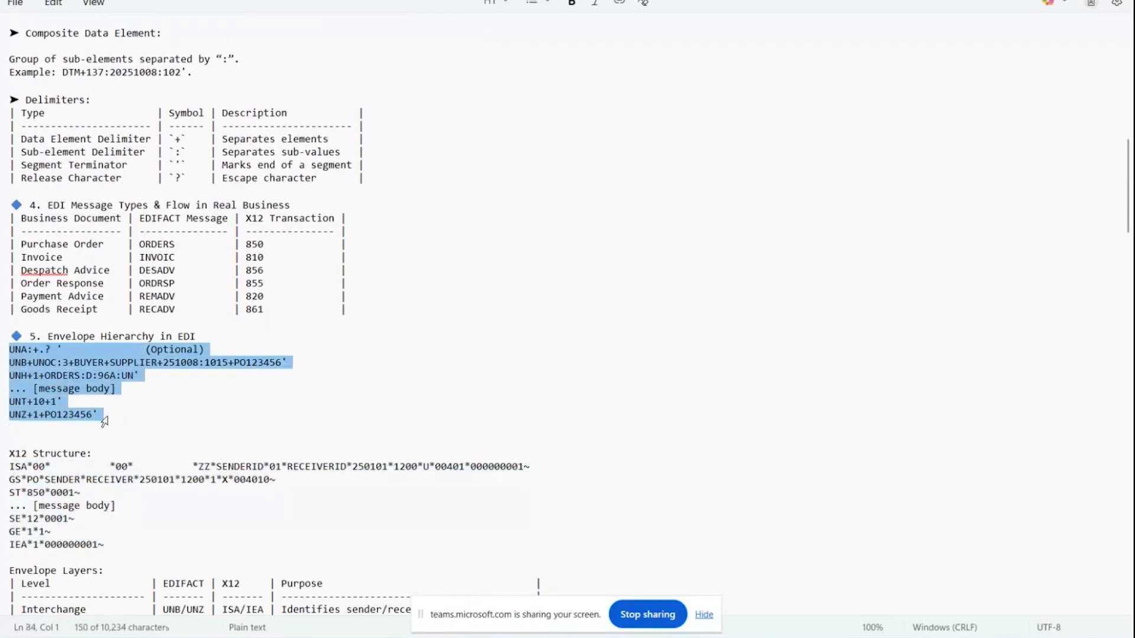
click(14, 353)
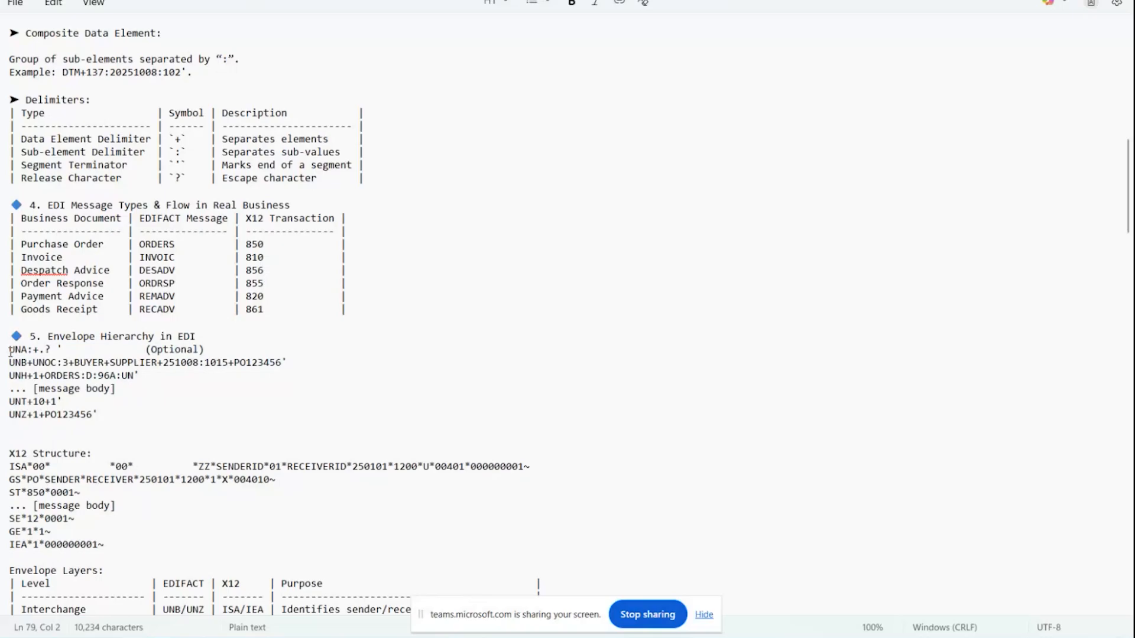
triple_click(10, 352)
drag(10, 362, 28, 375)
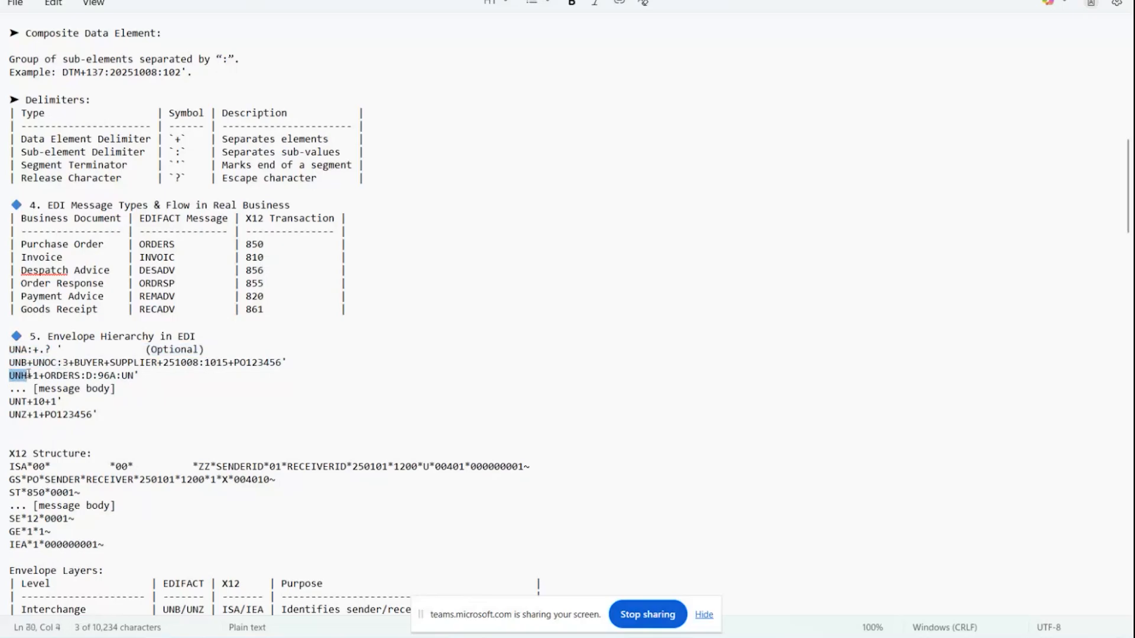
Review the Segment term with its NAD+BY buyer address example, and compare it with the UNA line and the + delimiter after UNB
scroll(28, 375, up, 3)
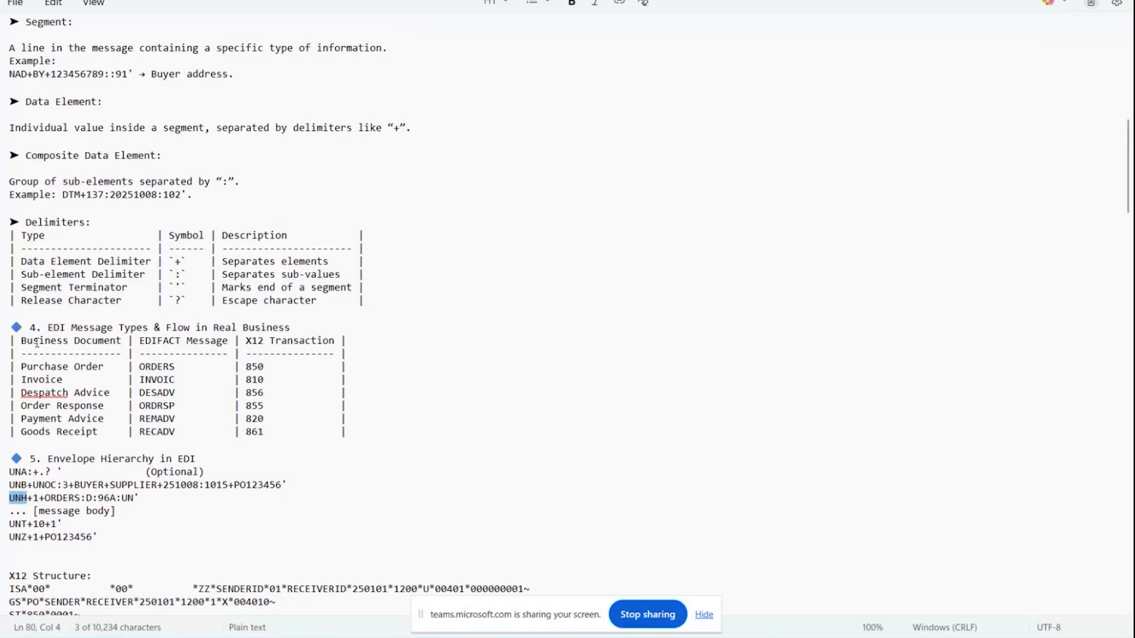
scroll(36, 343, up, 2)
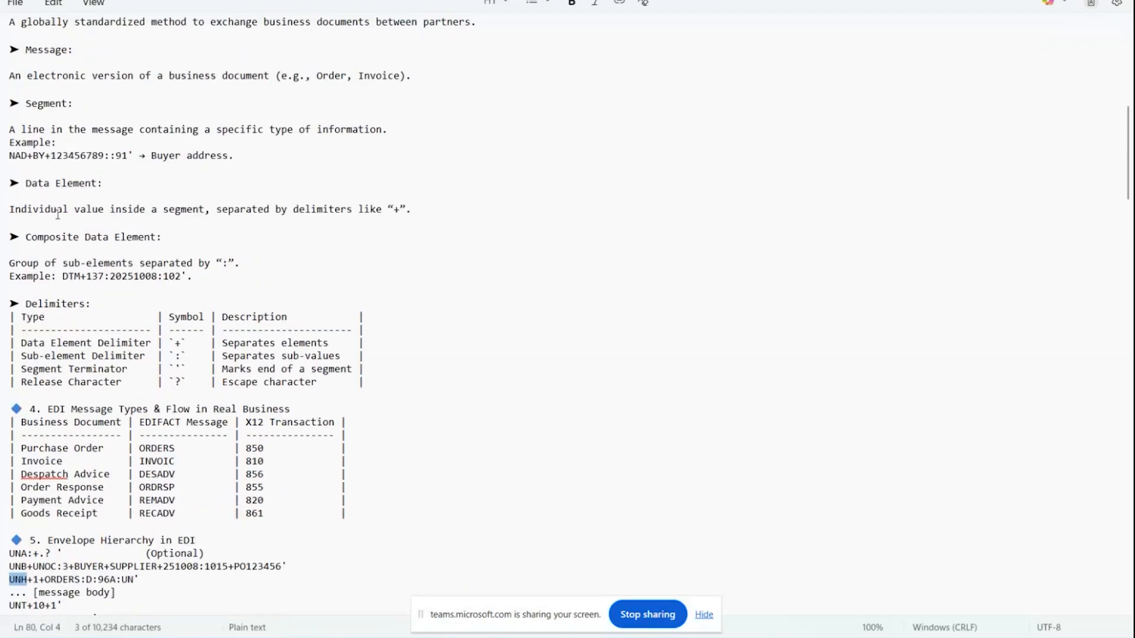
drag(9, 157, 150, 155)
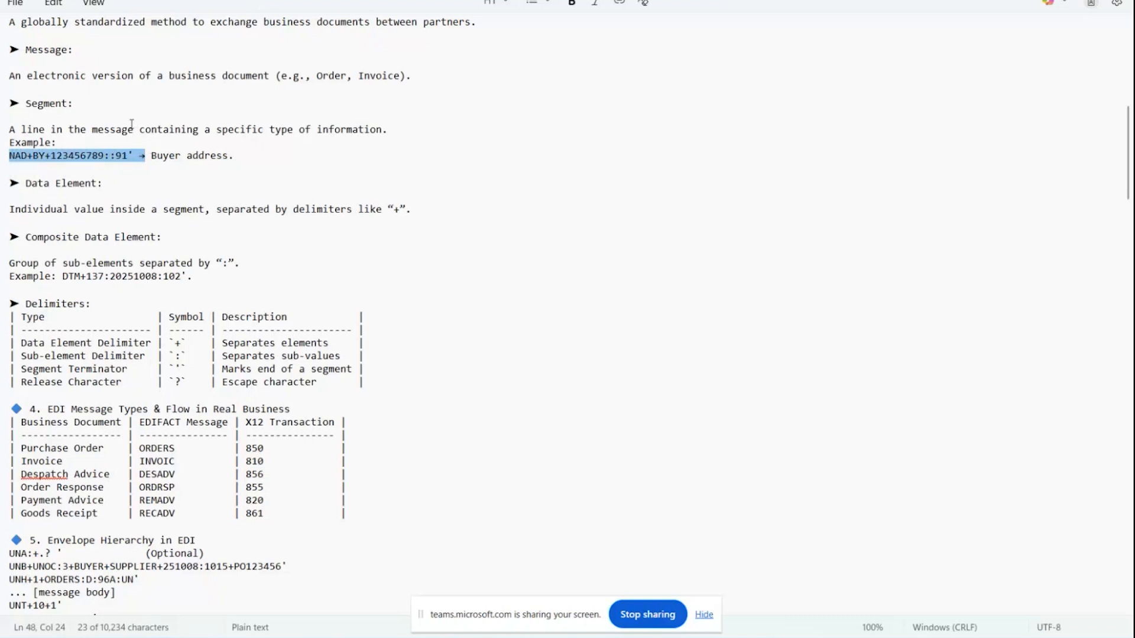
drag(73, 103, 26, 96)
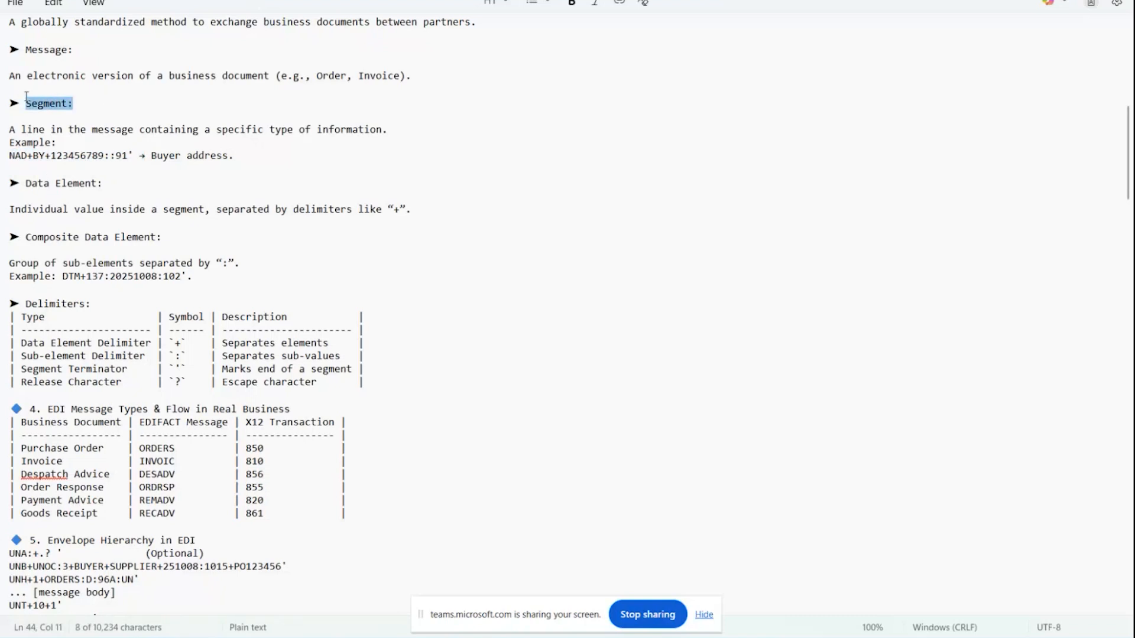
triple_click(6, 556)
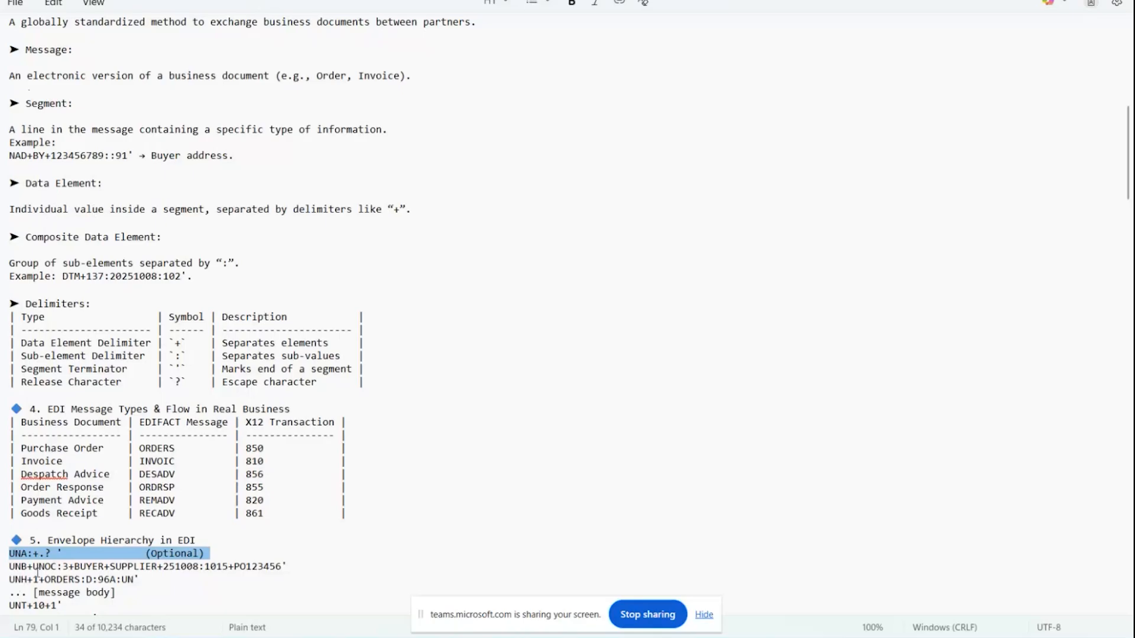
drag(33, 567, 28, 568)
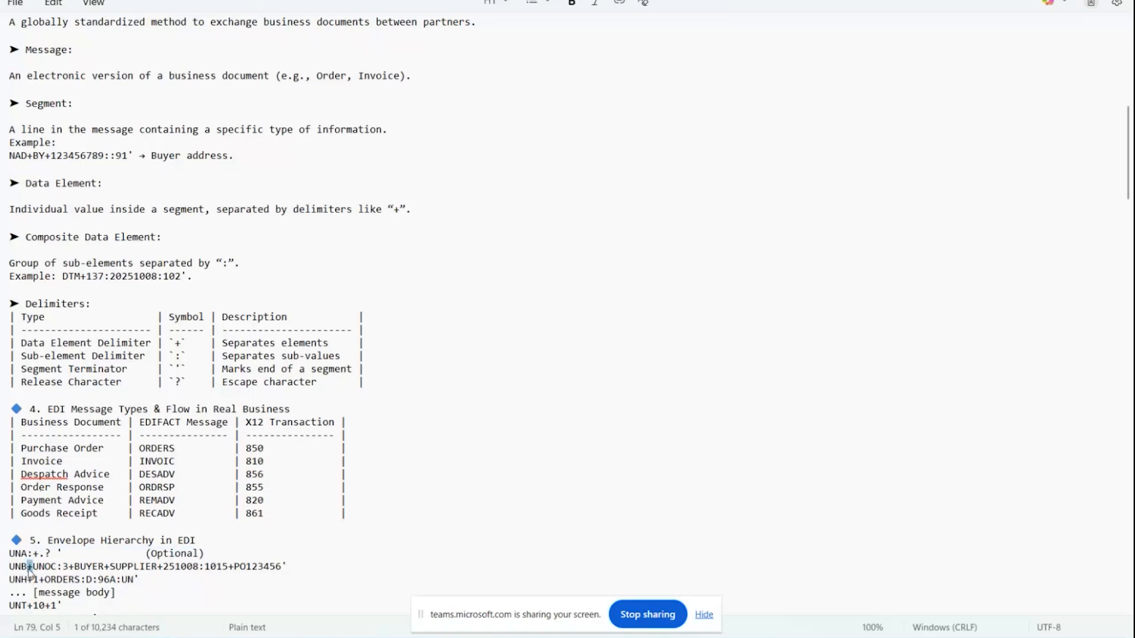
Review the UNB segment of the EDIFACT envelope, selecting its UNOC and BUYER elements, the whole line, and the + delimiter before BUYER
drag(33, 566, 67, 564)
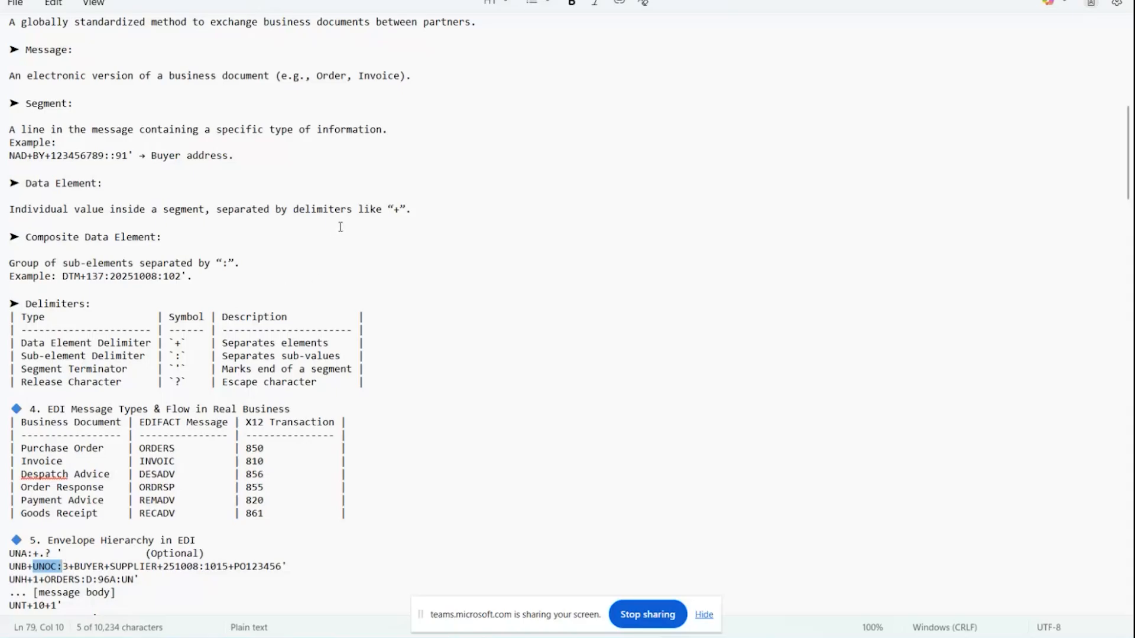
click(33, 566)
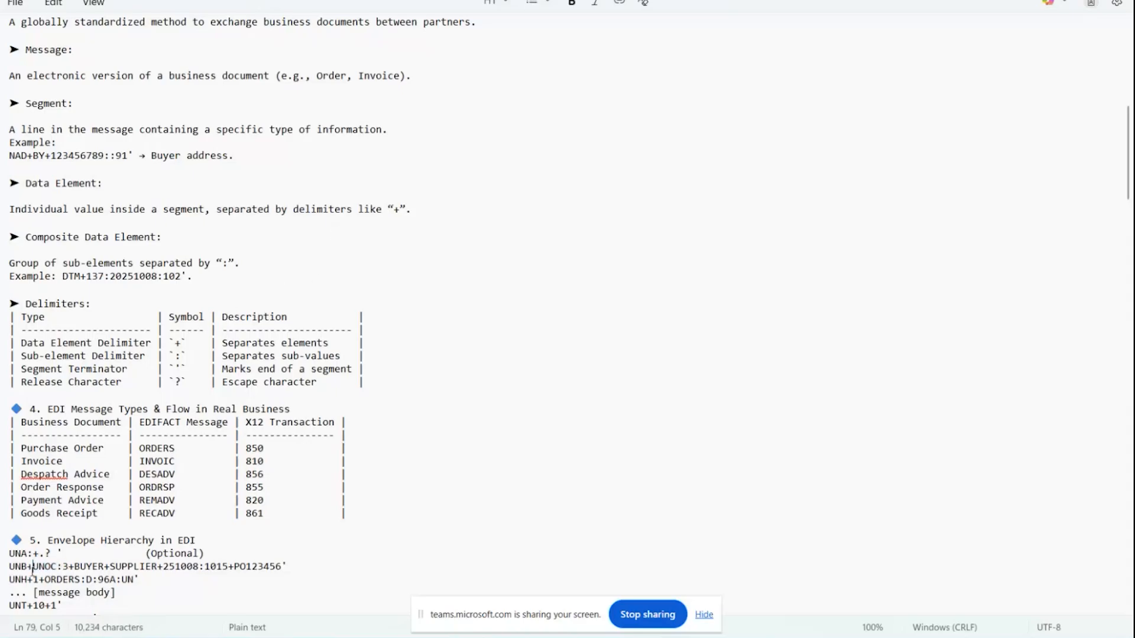
drag(33, 568, 28, 569)
drag(32, 567, 106, 567)
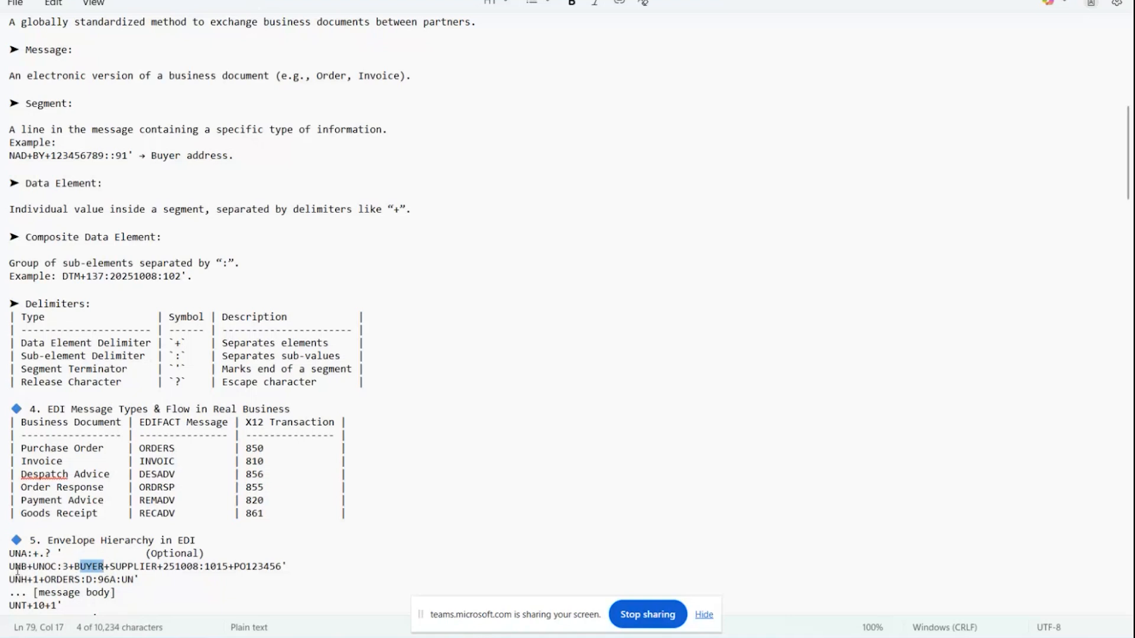
drag(17, 568, 282, 567)
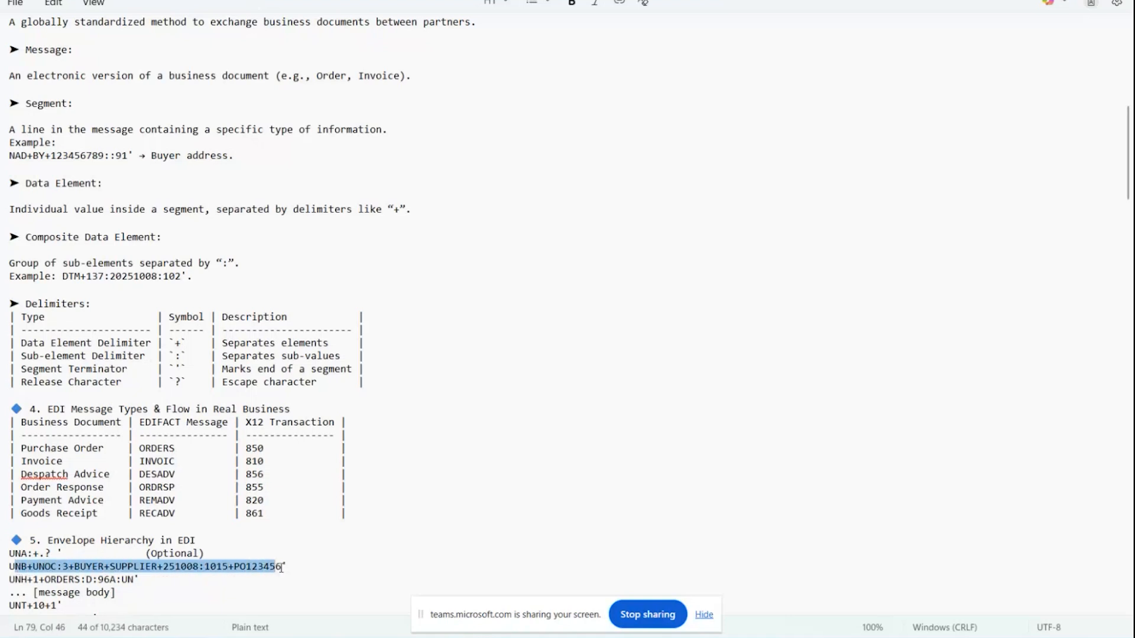
click(244, 576)
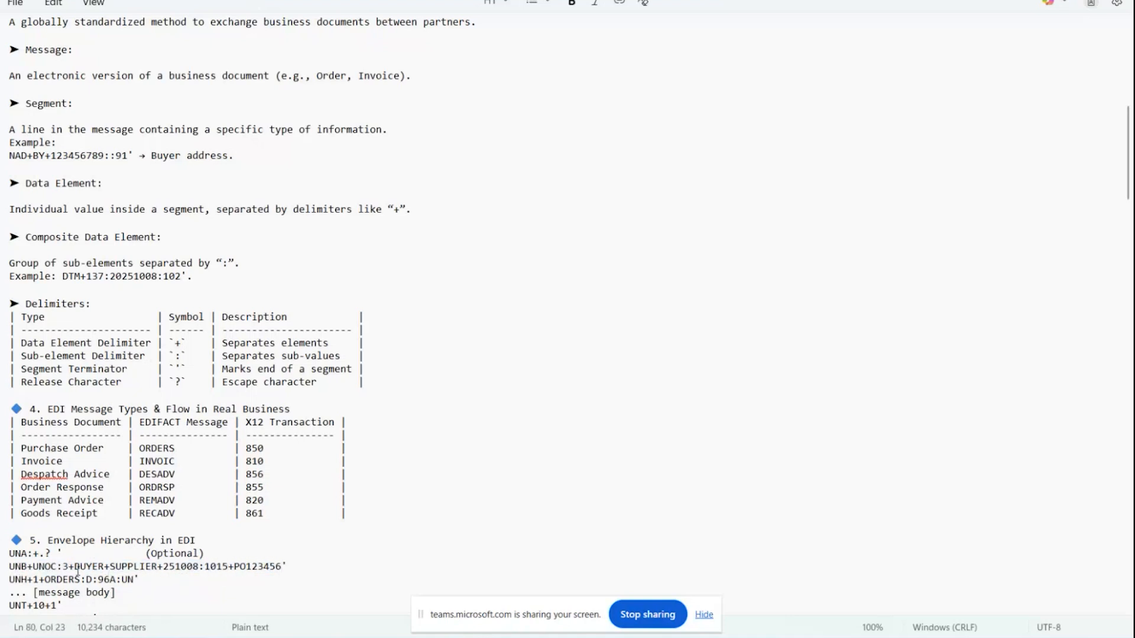
drag(69, 566, 77, 565)
Review the Composite Data Element term, selecting parts of its heading and of the DTM+137:20251008:102 example
scroll(77, 426, down, 1)
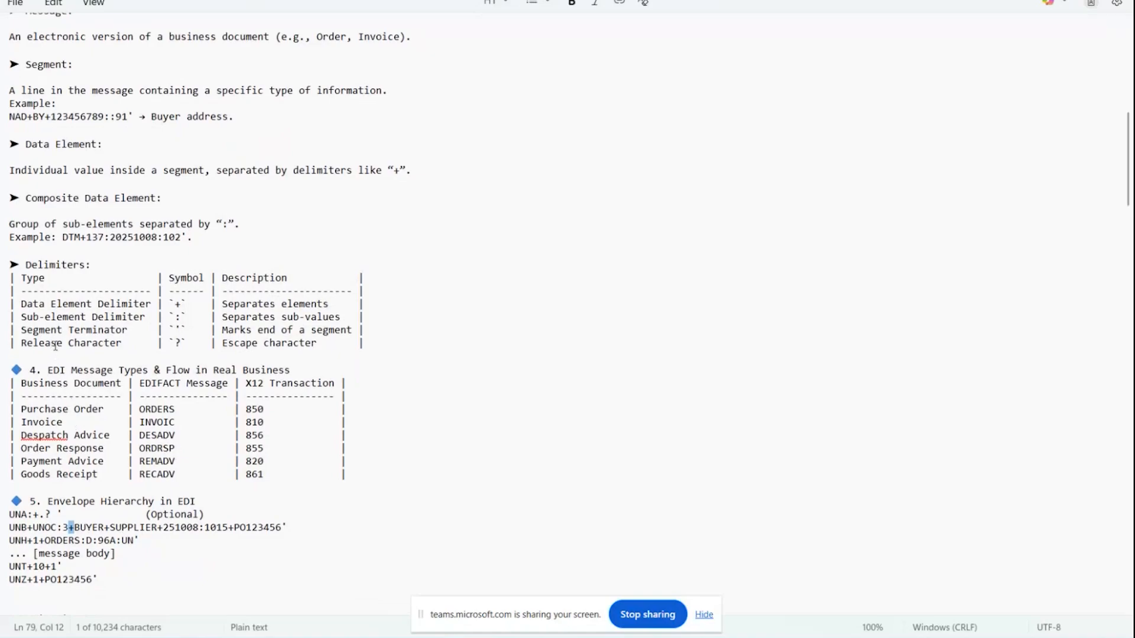
scroll(52, 346, down, 1)
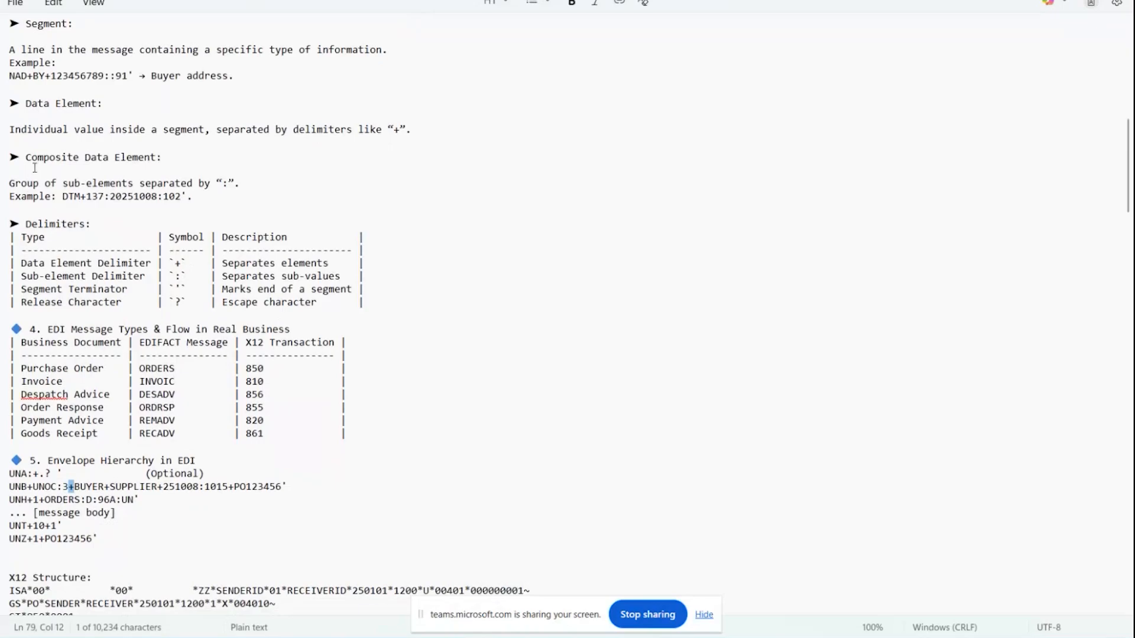
click(63, 197)
drag(65, 197, 110, 196)
click(104, 196)
drag(80, 196, 68, 196)
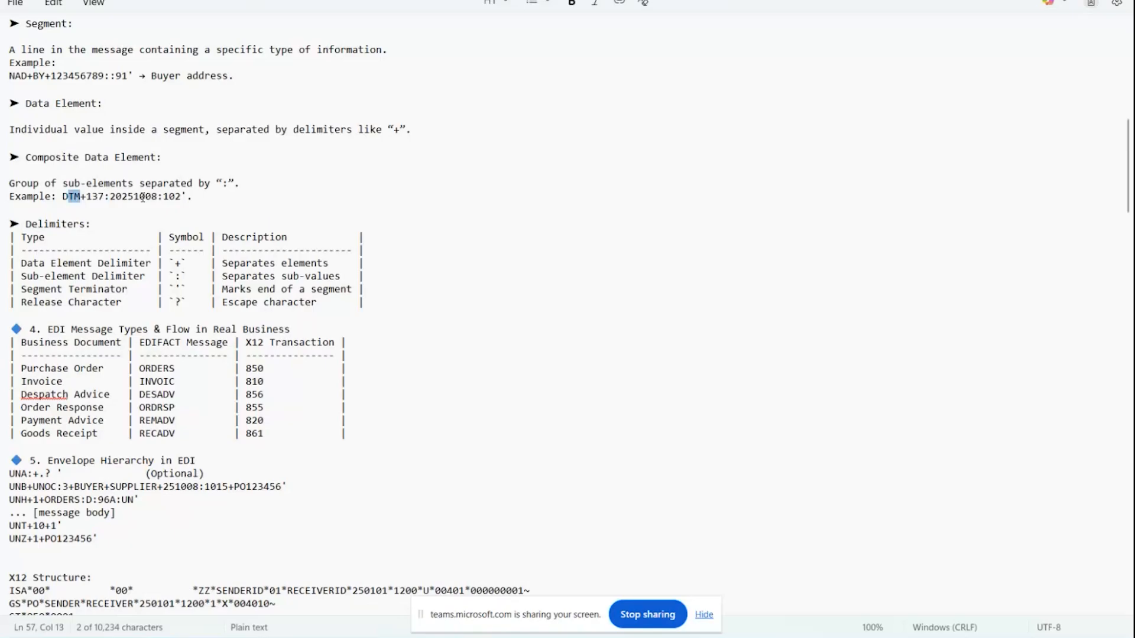
drag(164, 157, 109, 158)
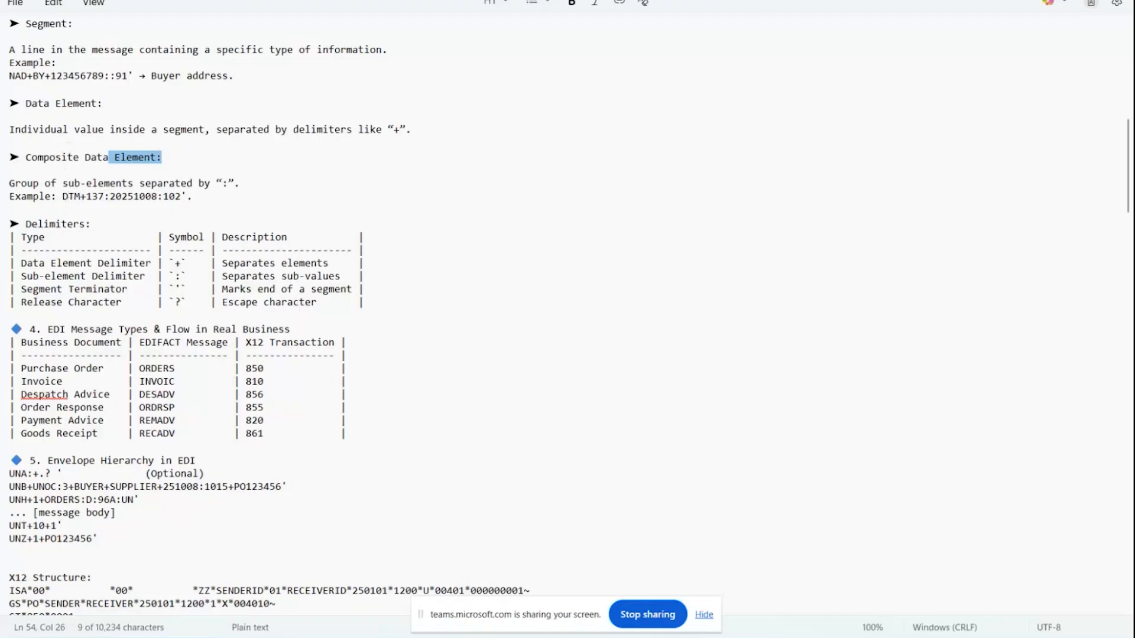
Switch to SAP Integration Suite, open the dummy MIG, expand its EDI_DC40 control record, and open the MIG for editing
key(alt+Tab)
scroll(430, 506, up, 10)
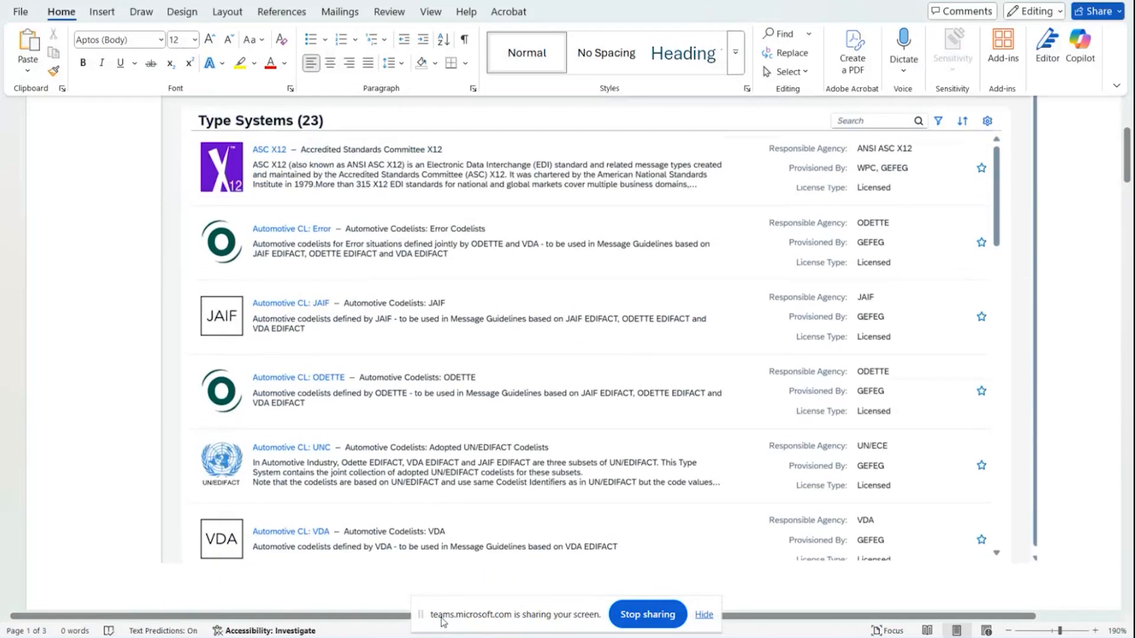
click(359, 584)
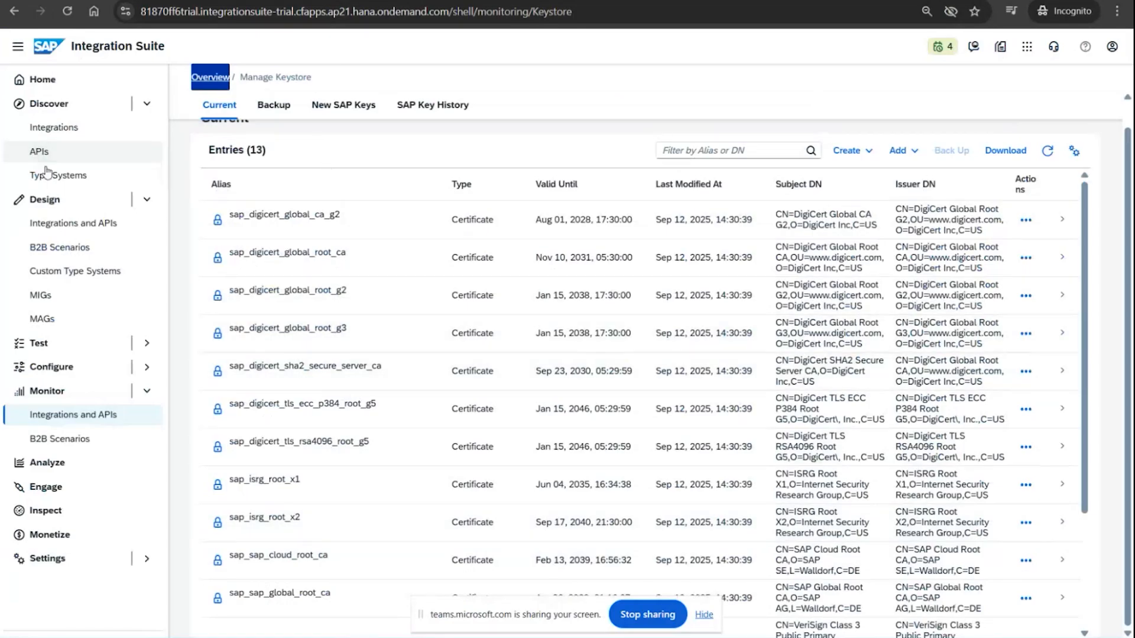
click(46, 171)
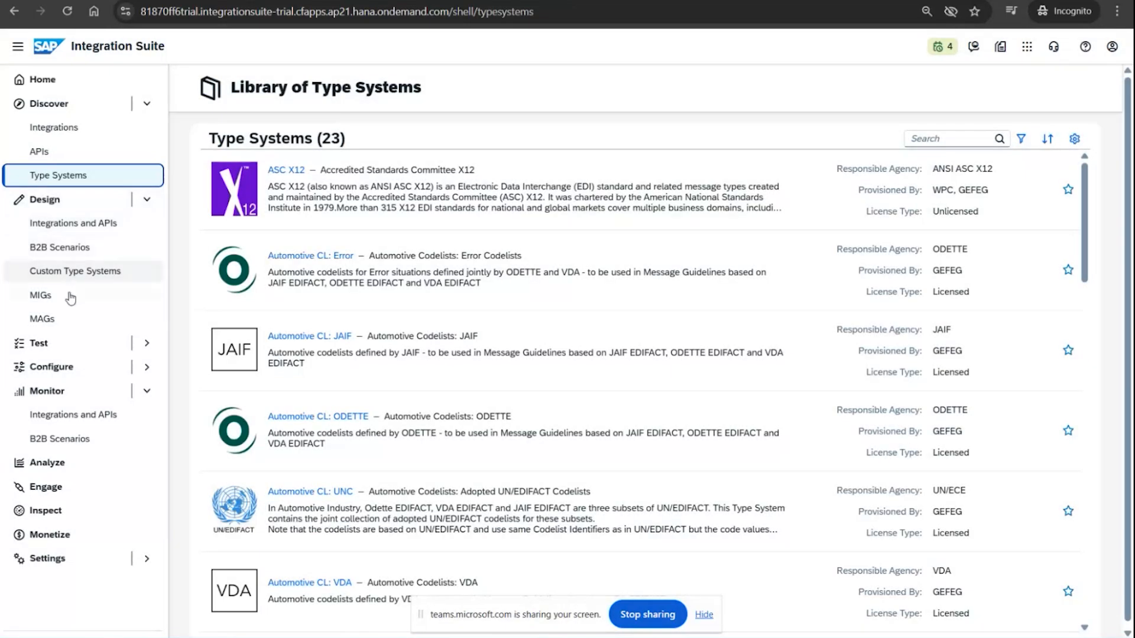
click(69, 301)
click(425, 183)
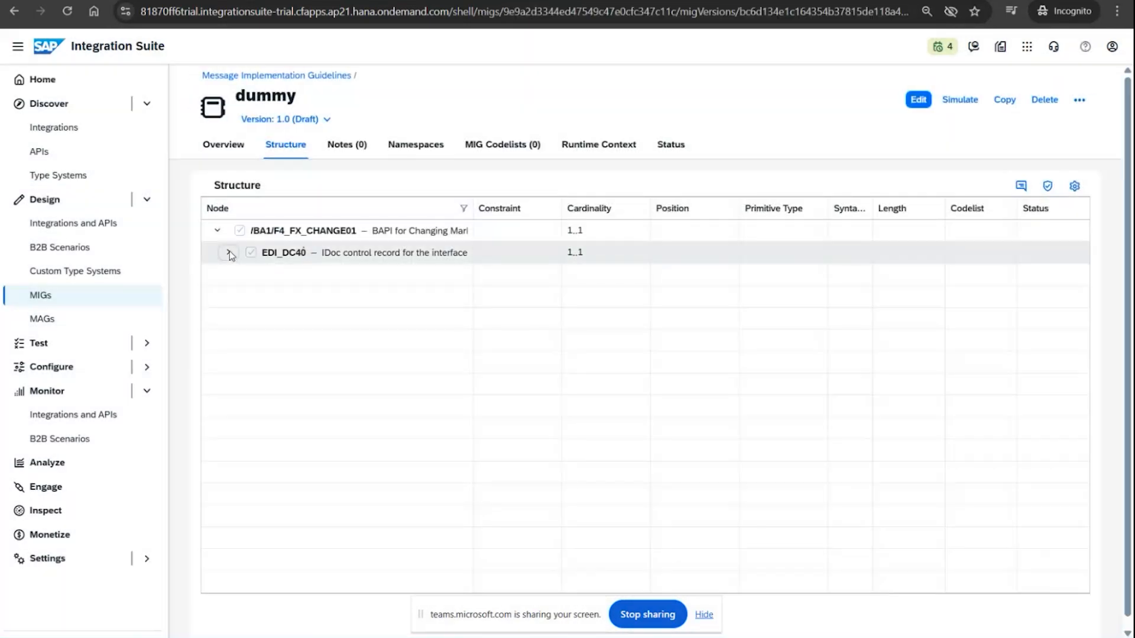
click(228, 252)
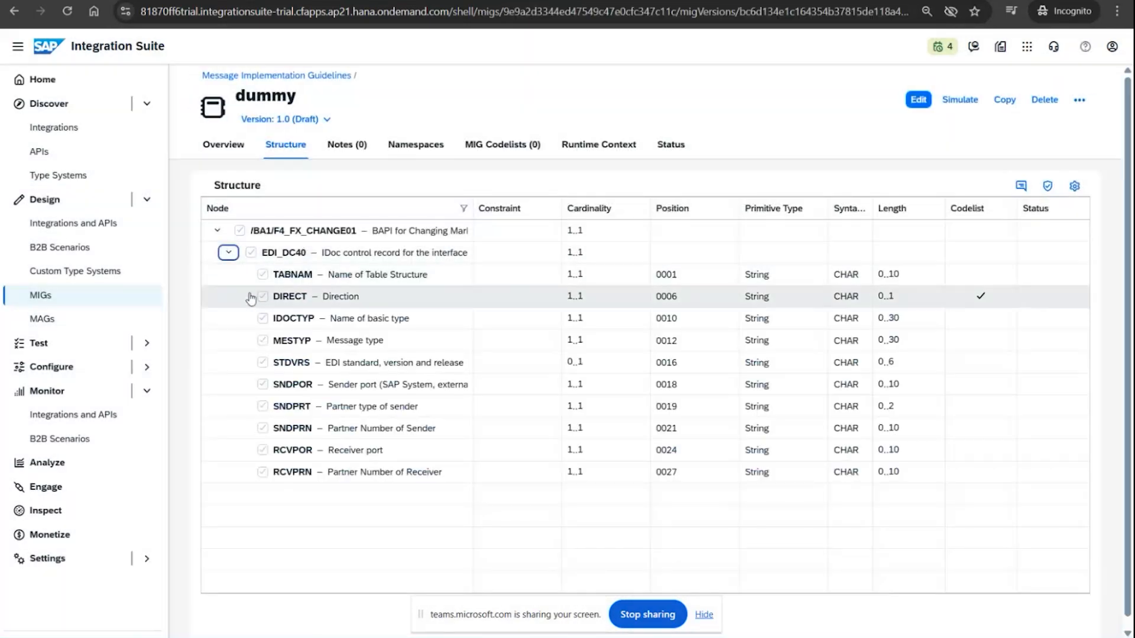
click(918, 101)
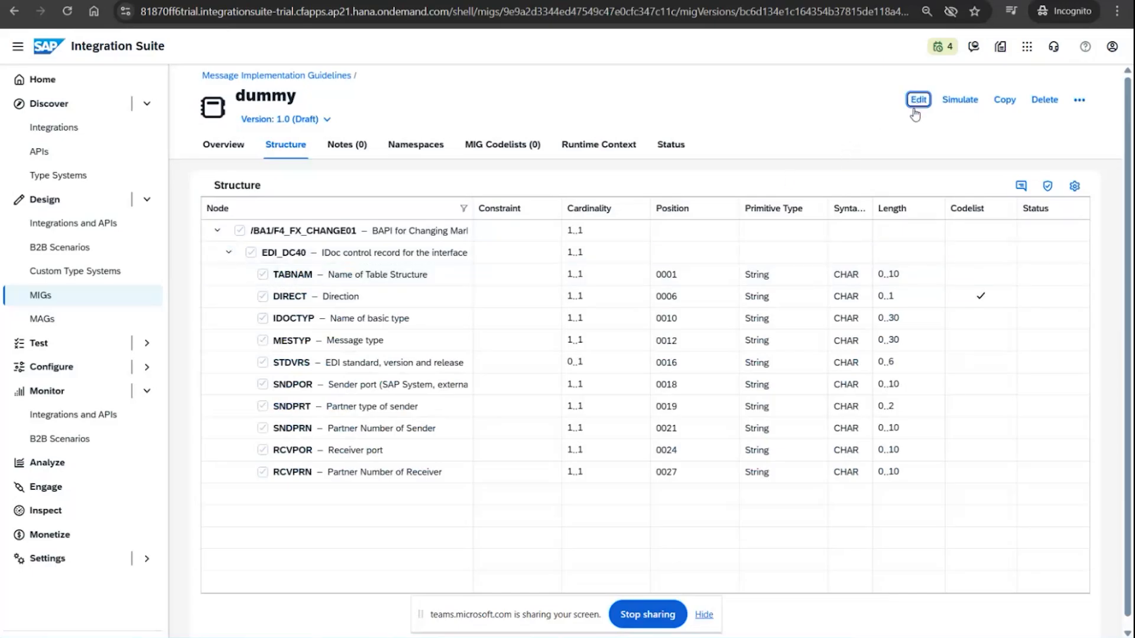
Expand the /BA1/E1F4_FX_CHANGE segment group, its header segment and the /BA1/E1BPF4_STR_CUST_SETT segment, and look through their fields
scroll(286, 340, down, 9)
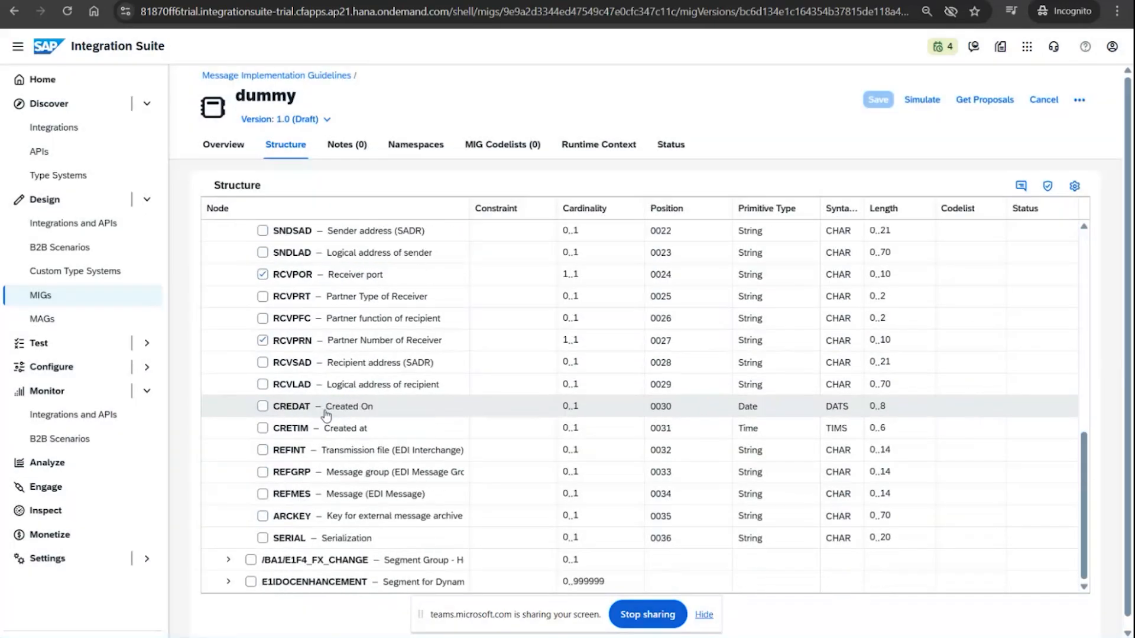
click(228, 560)
scroll(225, 559, down, 1)
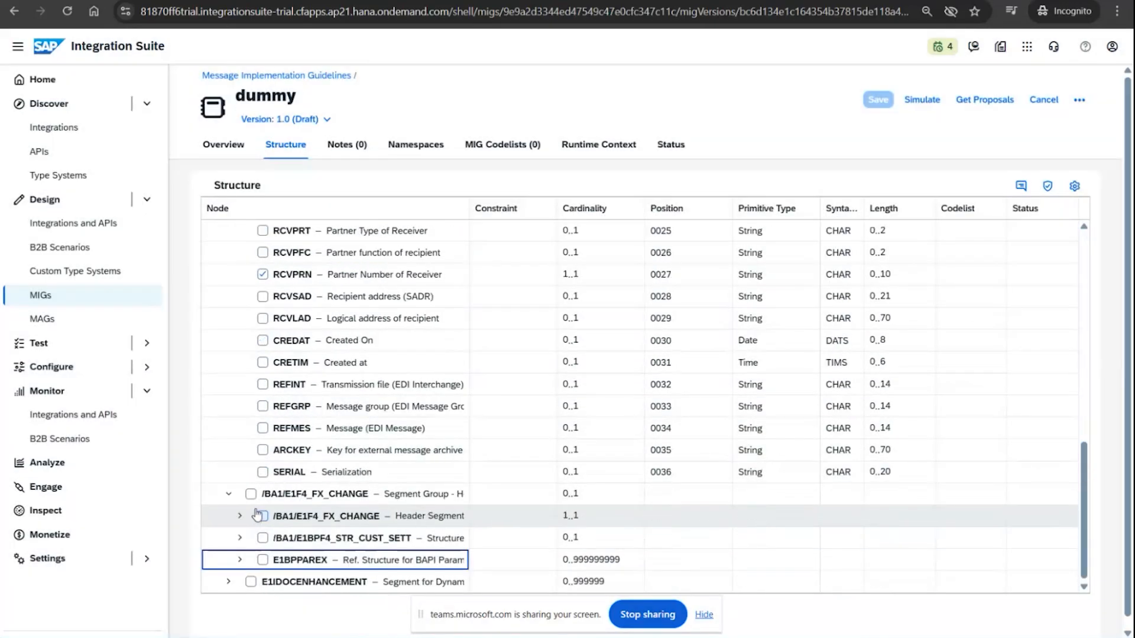
click(240, 516)
scroll(251, 509, down, 5)
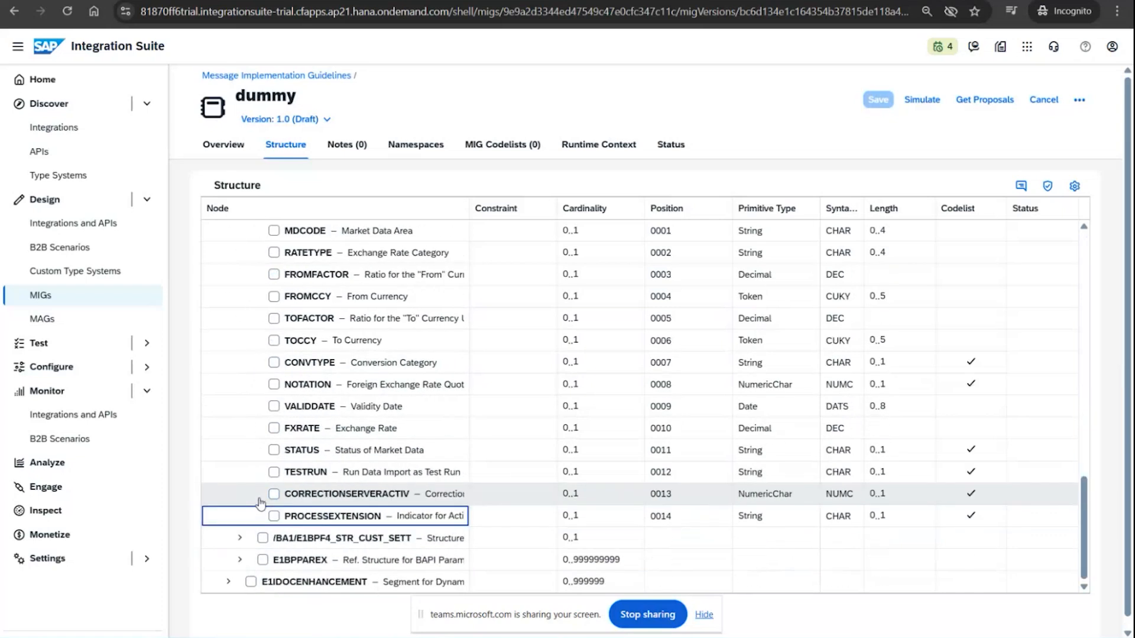
click(239, 538)
scroll(296, 508, up, 5)
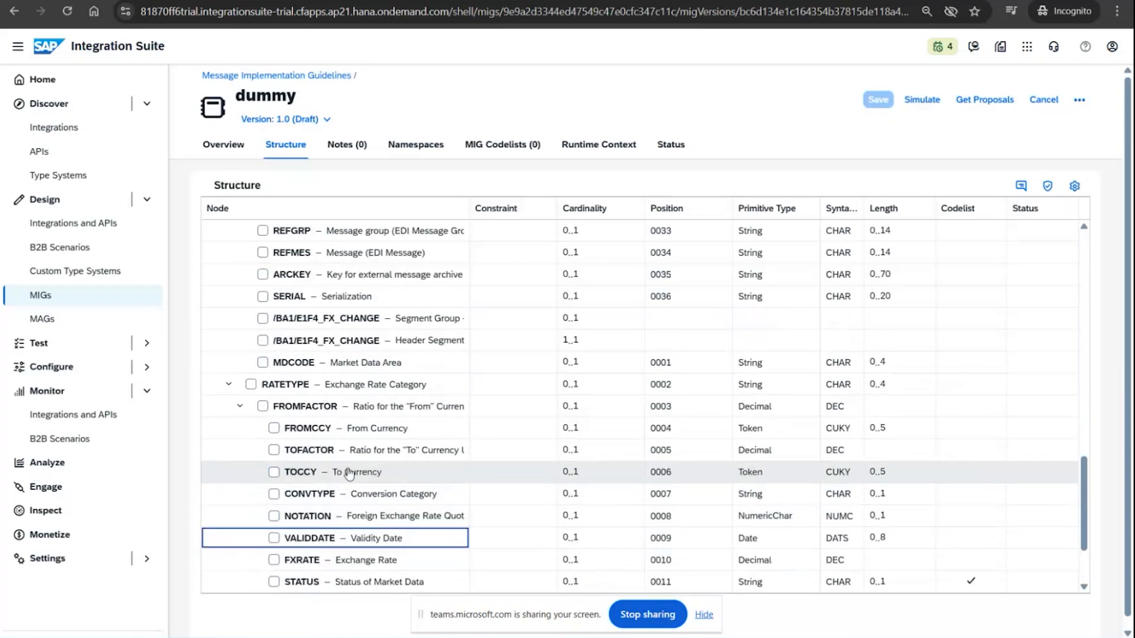
scroll(349, 473, down, 6)
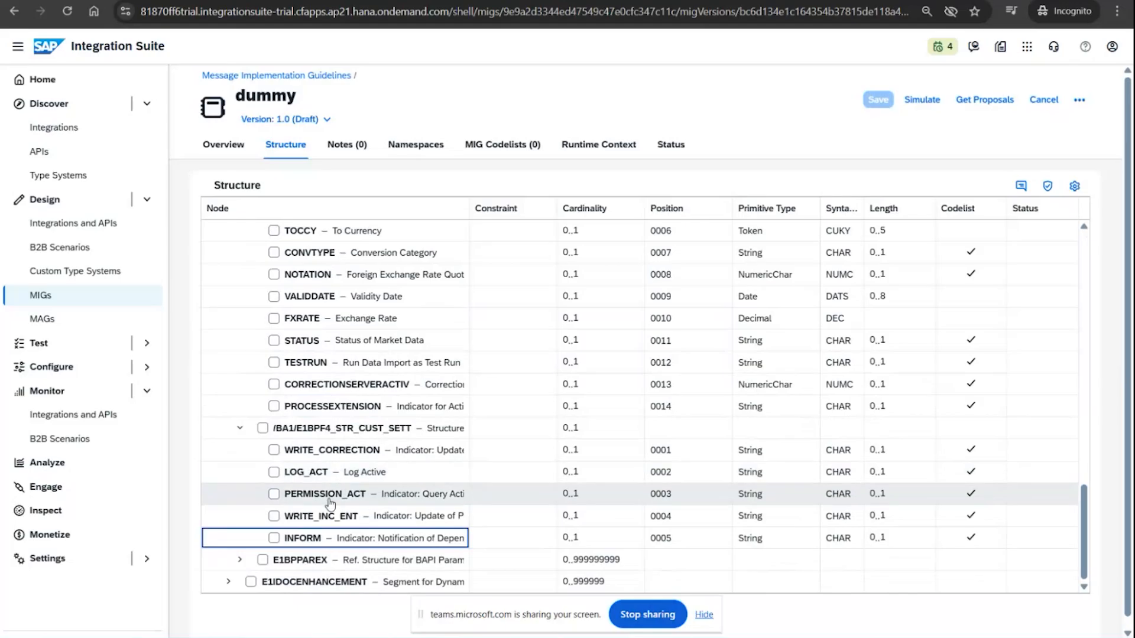
Expand the E1BPPAREX segment and compare its fields and cardinality with the segments above it in the MIG structure
scroll(334, 498, up, 4)
scroll(335, 498, up, 6)
scroll(334, 494, down, 10)
click(240, 560)
scroll(249, 555, down, 3)
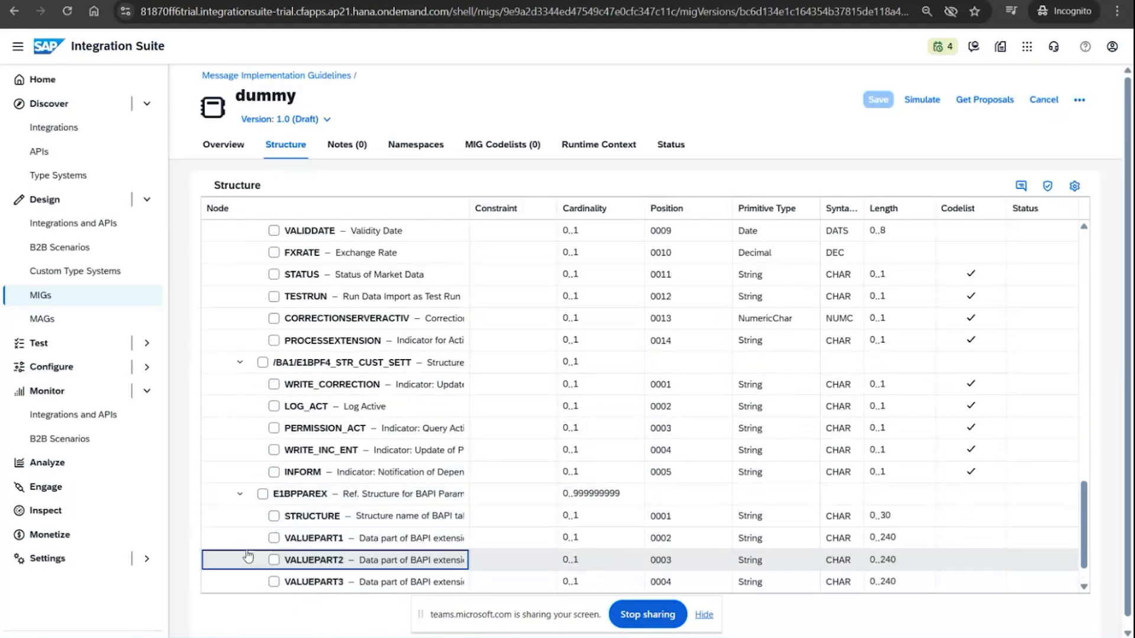
scroll(266, 499, up, 9)
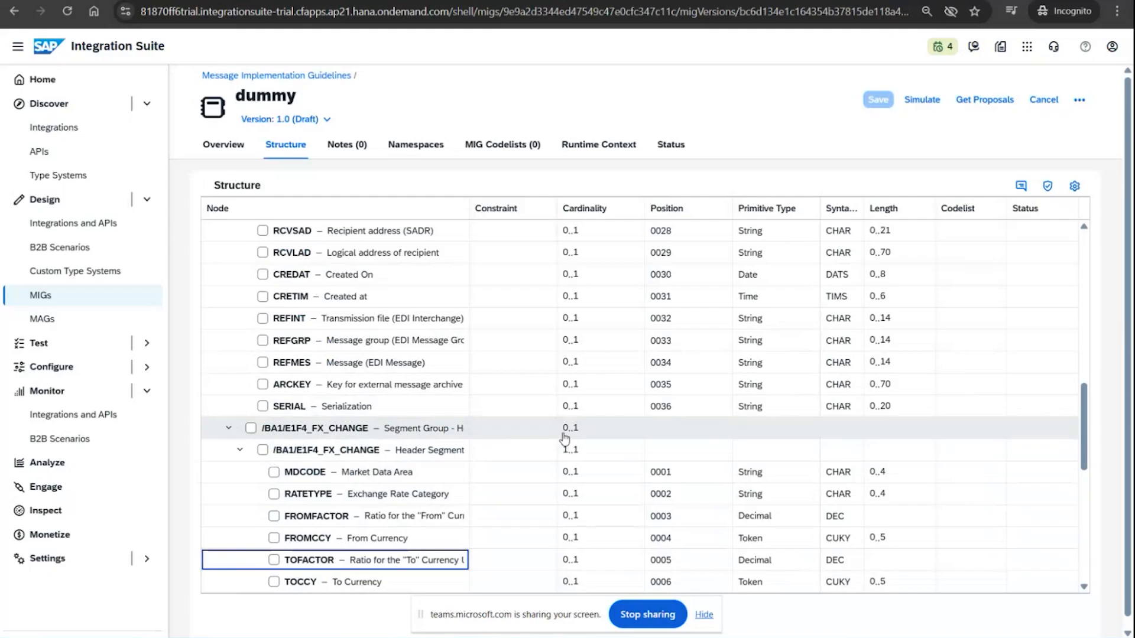
scroll(388, 462, down, 7)
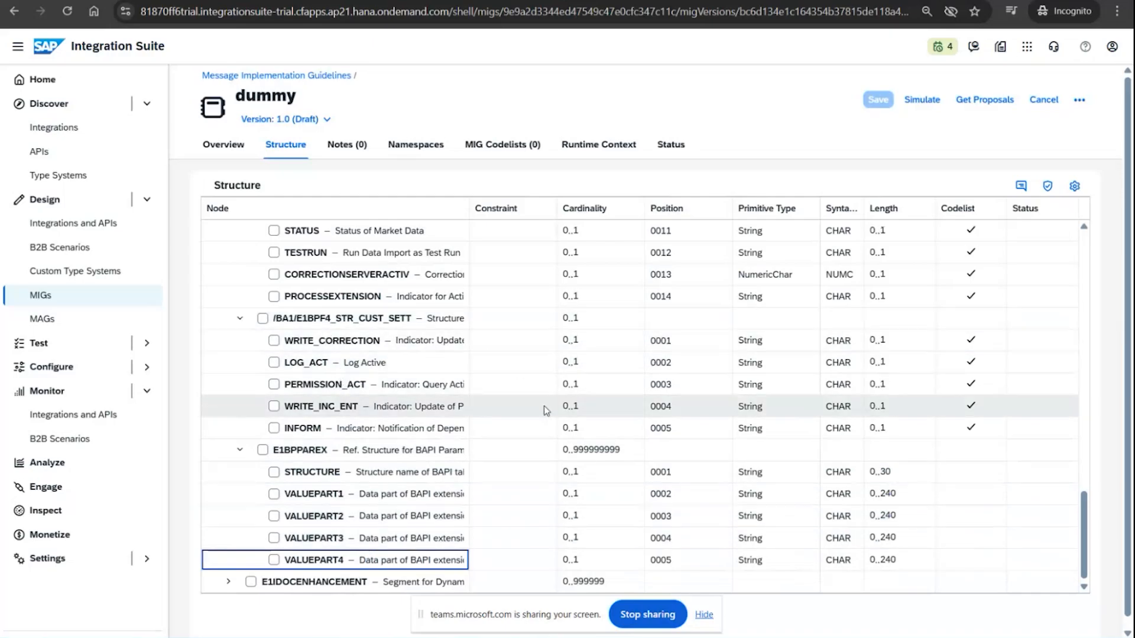
Return to the Session 15 notes, review the + and : symbols in the Delimiters table, and switch back to the dummy MIG structure
mouse_move(510, 637)
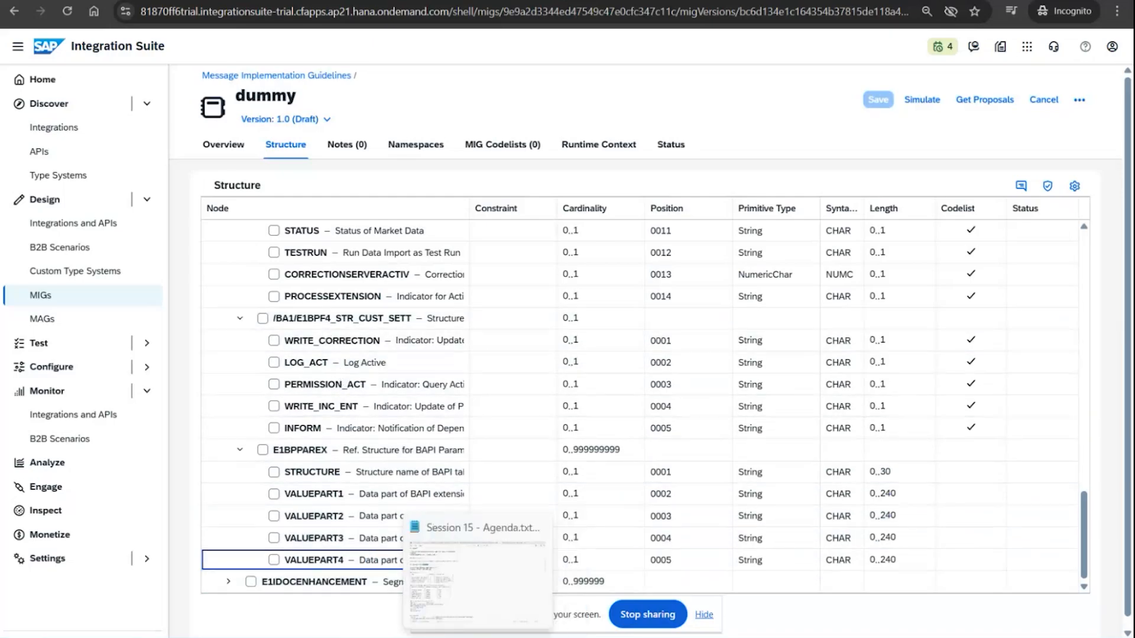
click(478, 637)
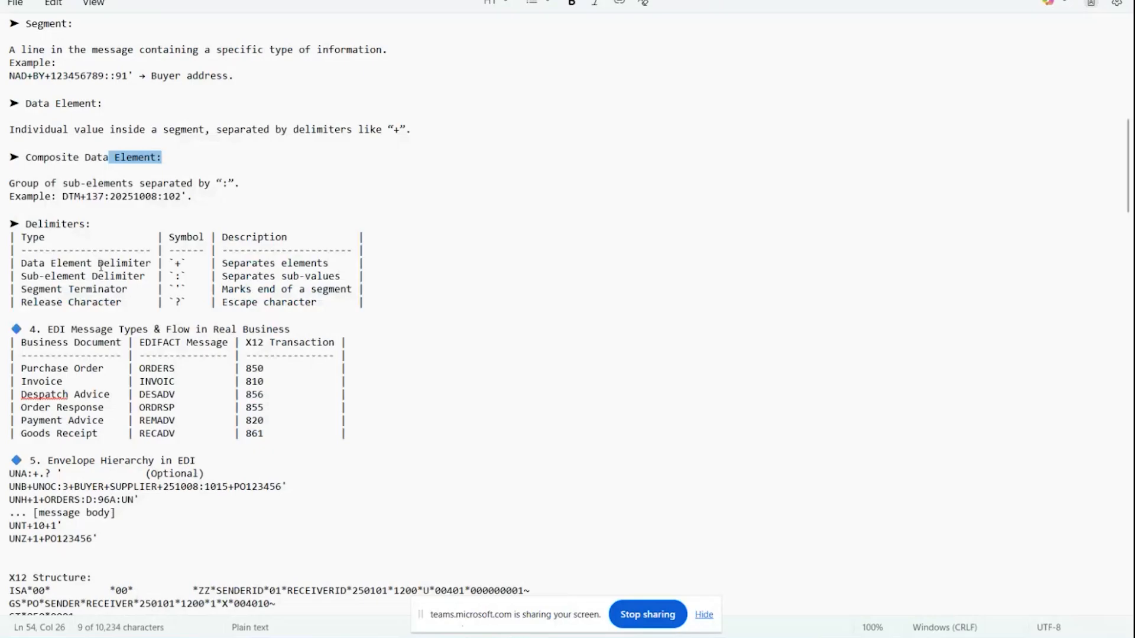
drag(174, 264, 178, 264)
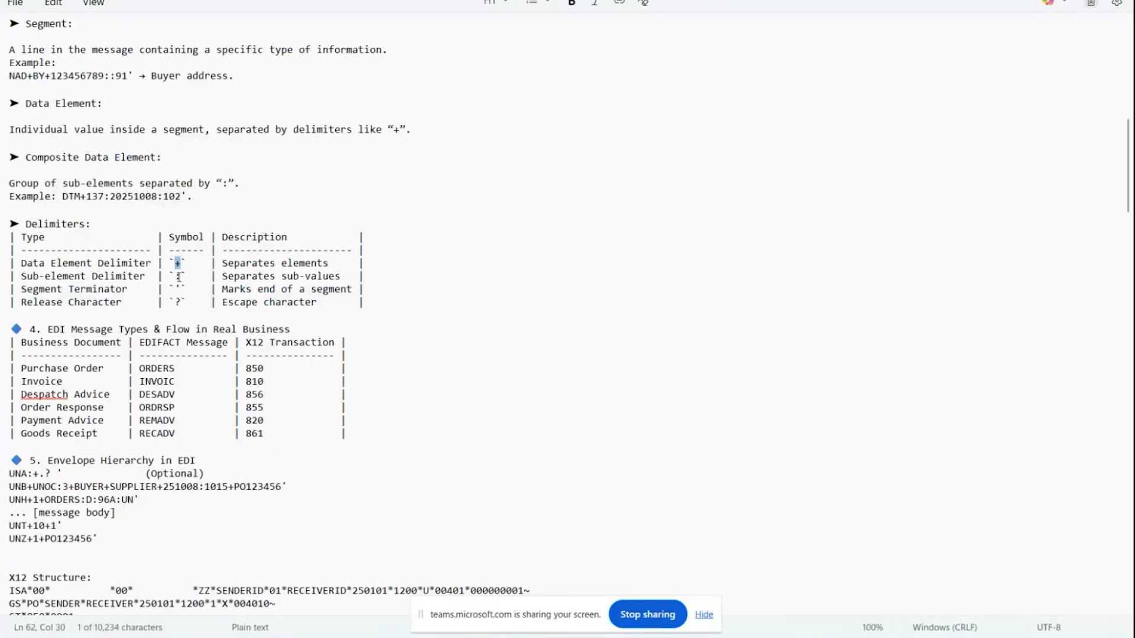
drag(174, 276, 178, 276)
mouse_move(398, 617)
click(357, 594)
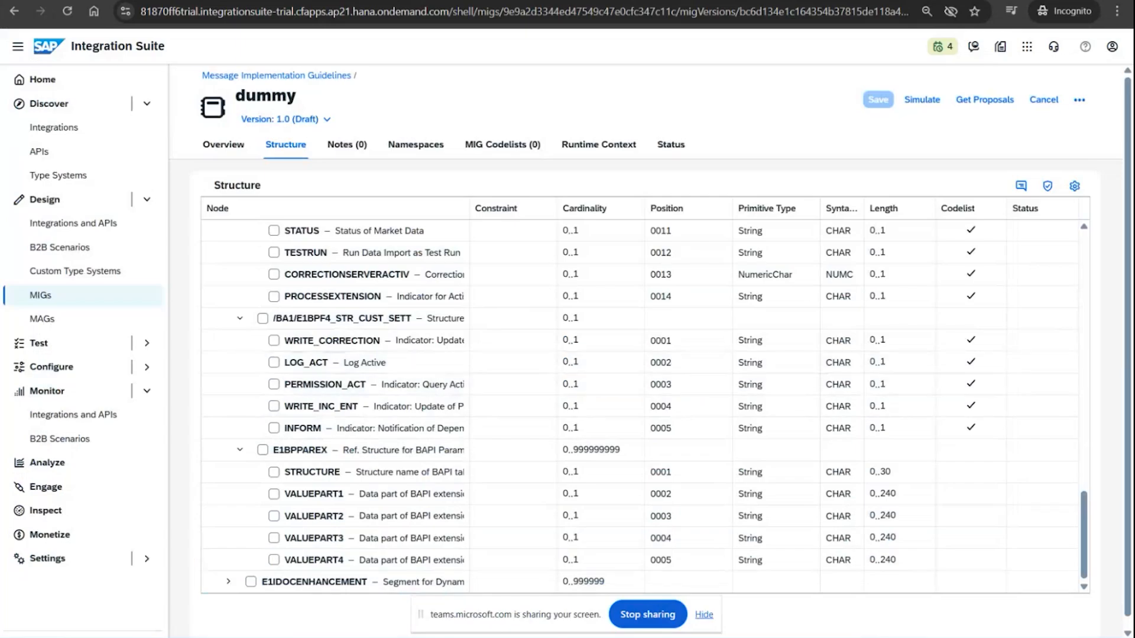
Switch back to the Session 15 notes and review the EDIFACT envelope block, the X12 Structure block, and the message types table's X12 Transaction heading
key(alt+Tab)
drag(112, 538, 9, 473)
scroll(111, 523, down, 2)
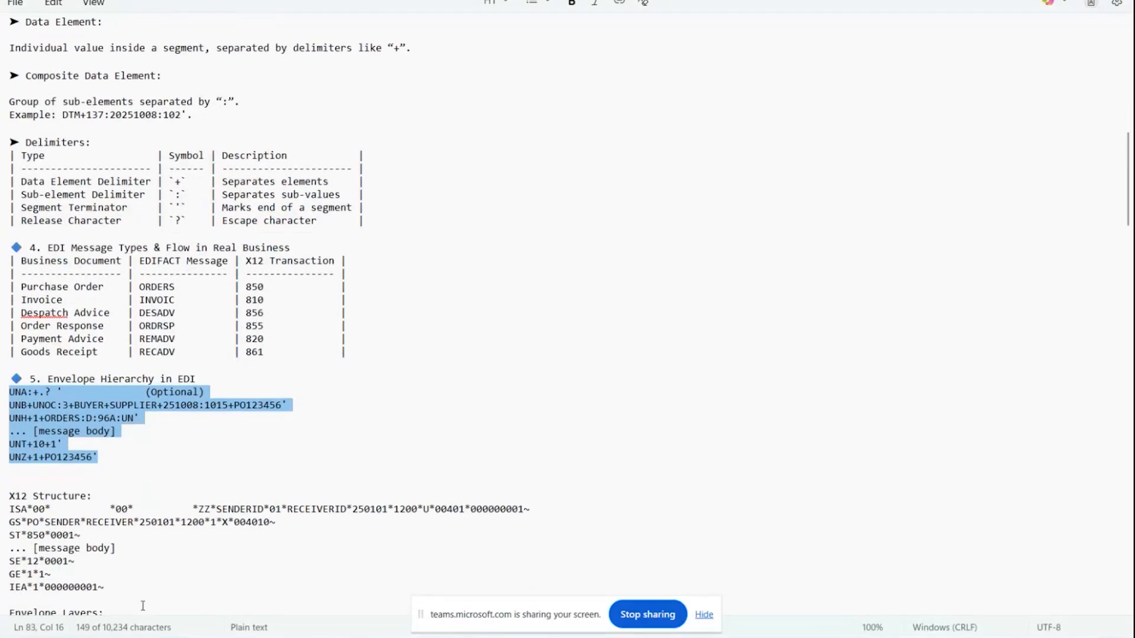
drag(118, 590, 2, 512)
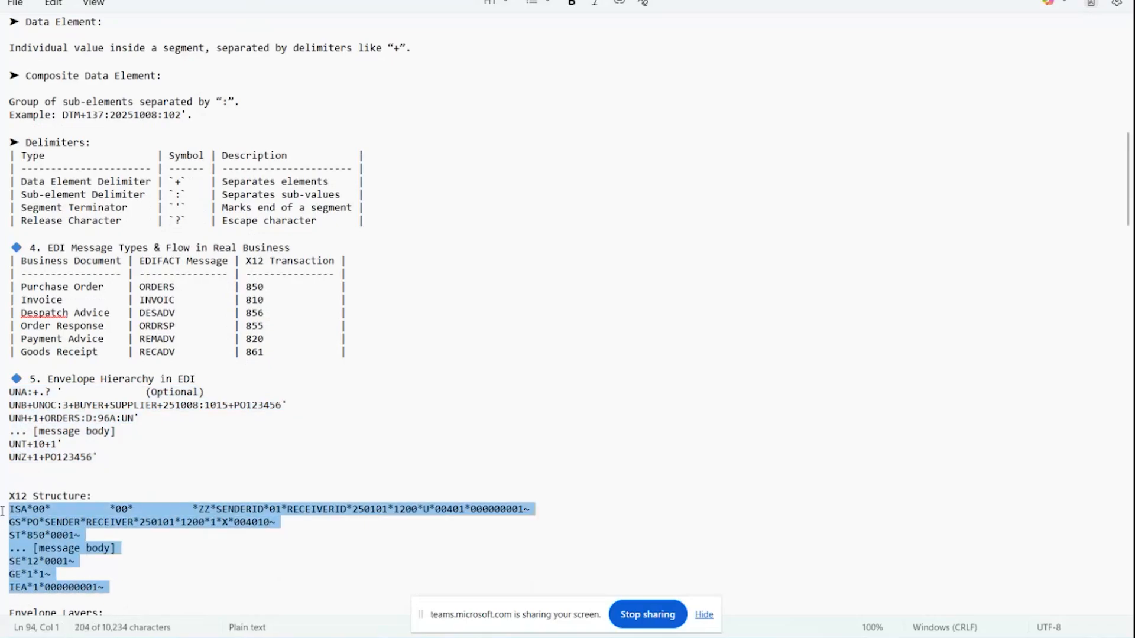
click(190, 555)
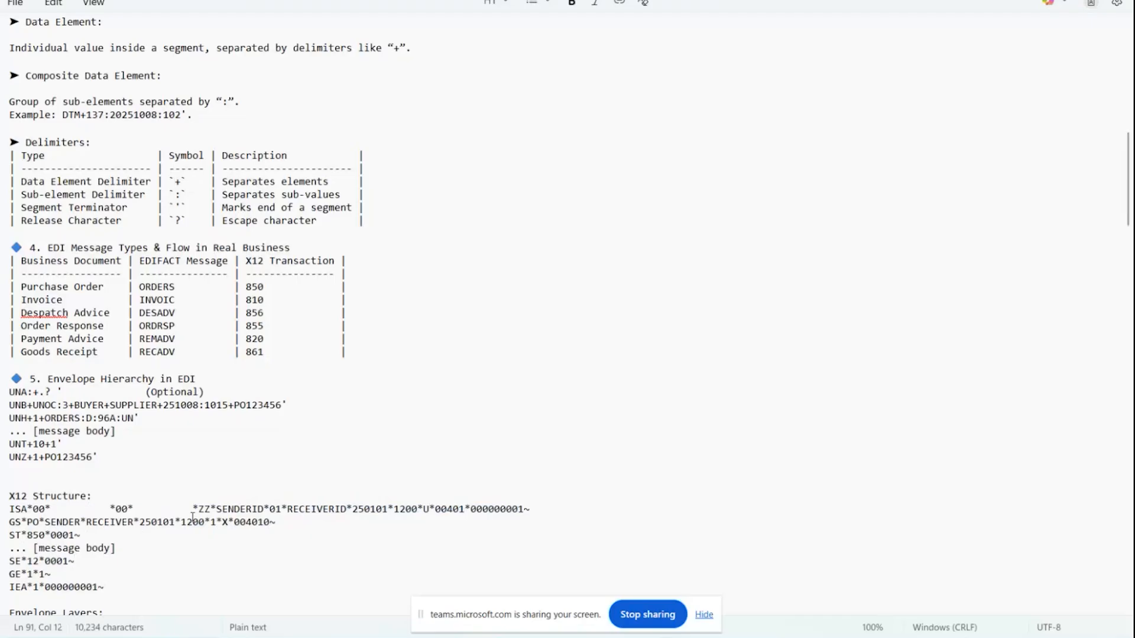
triple_click(118, 585)
drag(93, 573, 4, 512)
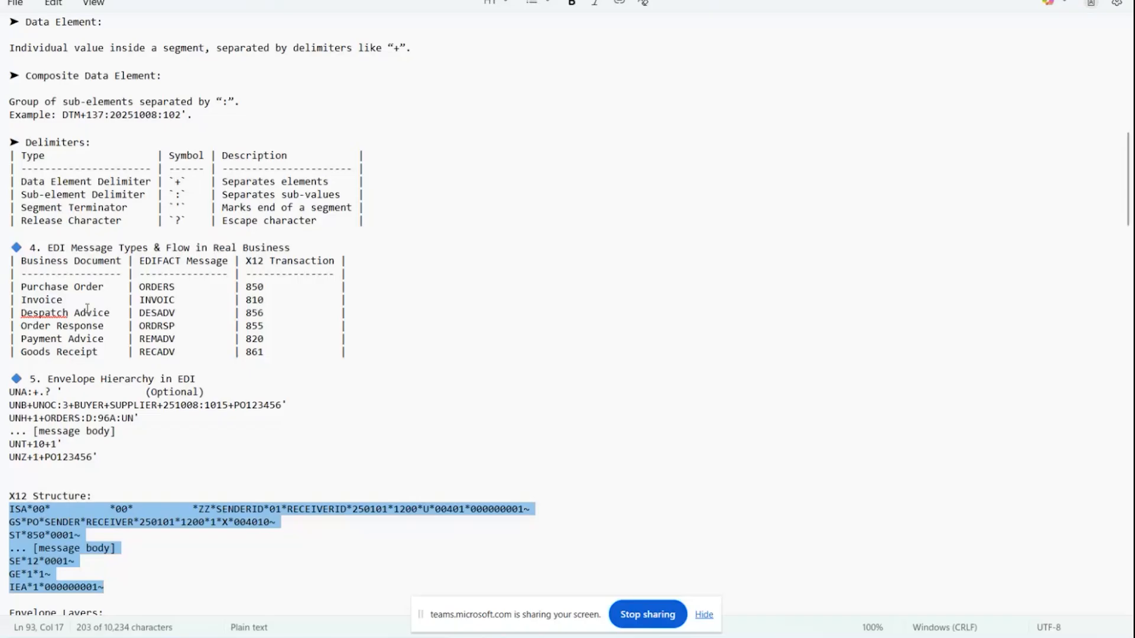
click(107, 281)
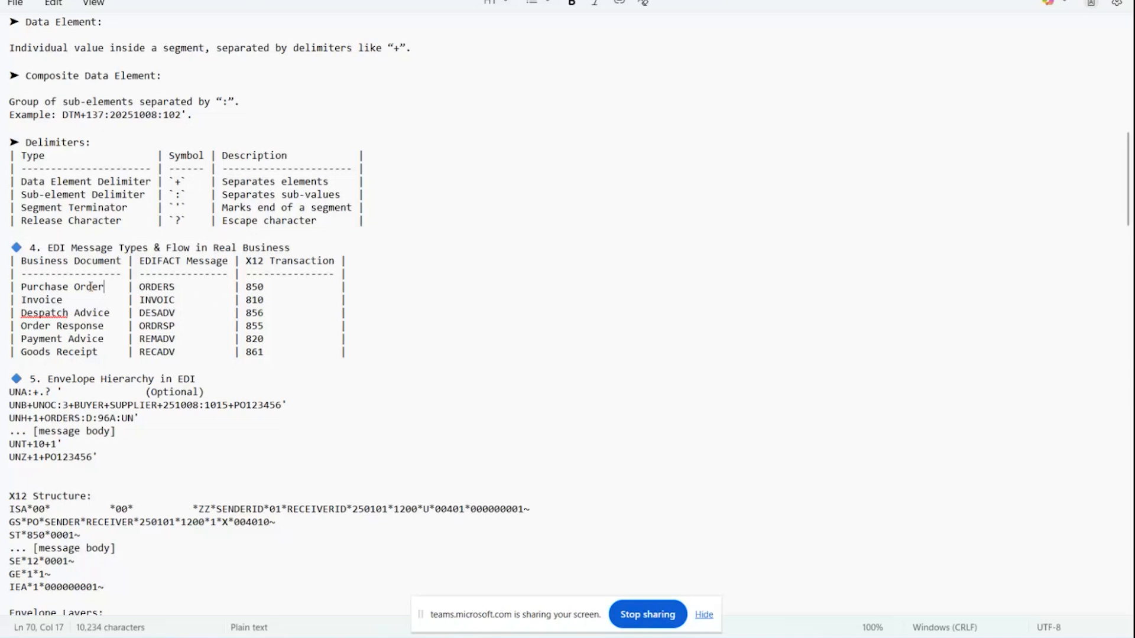
drag(135, 264, 348, 263)
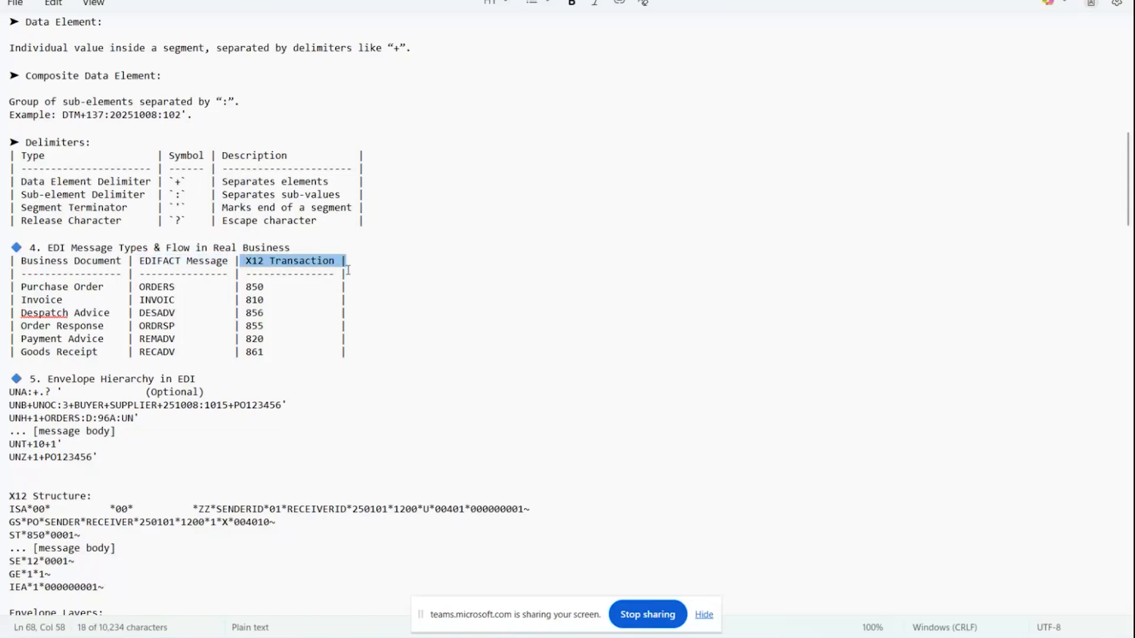
Switch to SAP Integration Suite, open the Library of Type Systems, and look through the list from ASC X12 to xCBL
click(336, 577)
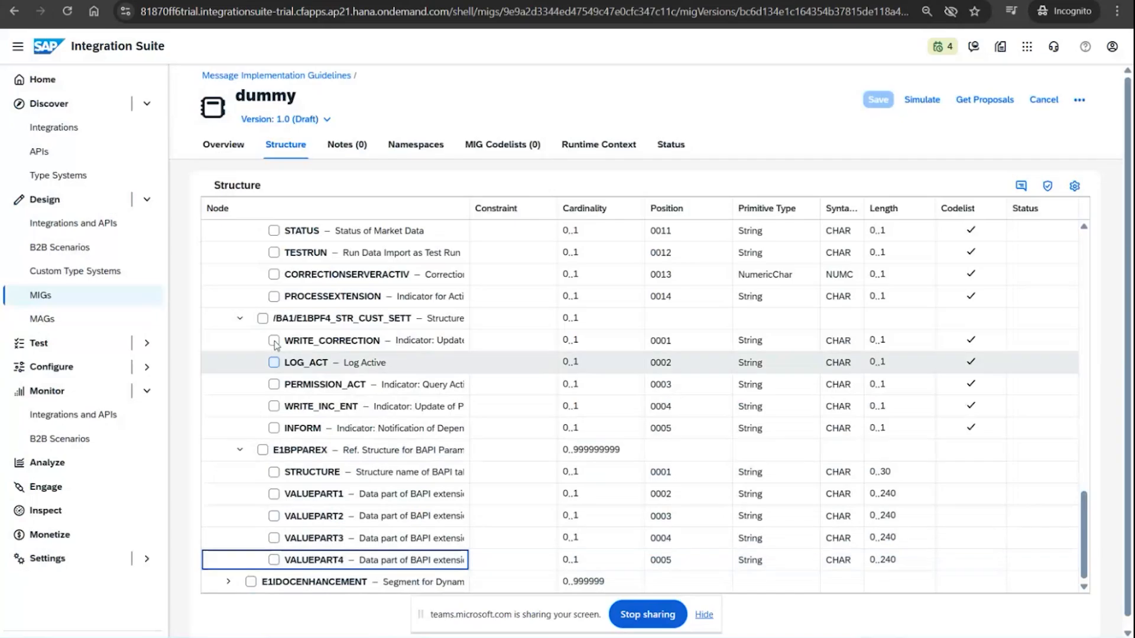
click(83, 174)
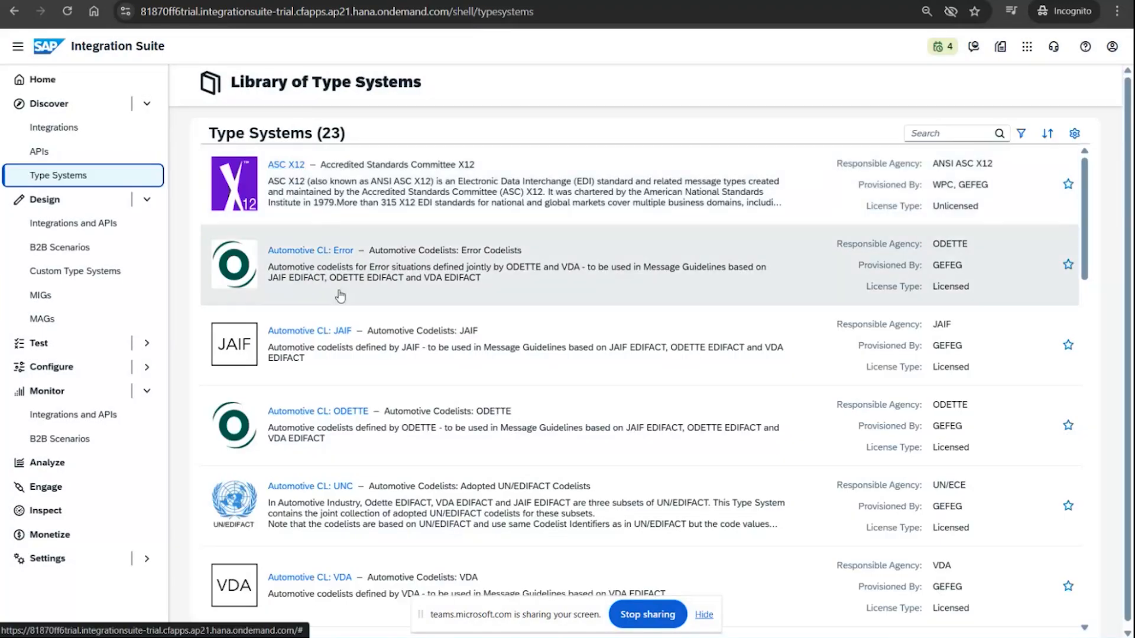
scroll(366, 414, down, 10)
scroll(355, 502, down, 10)
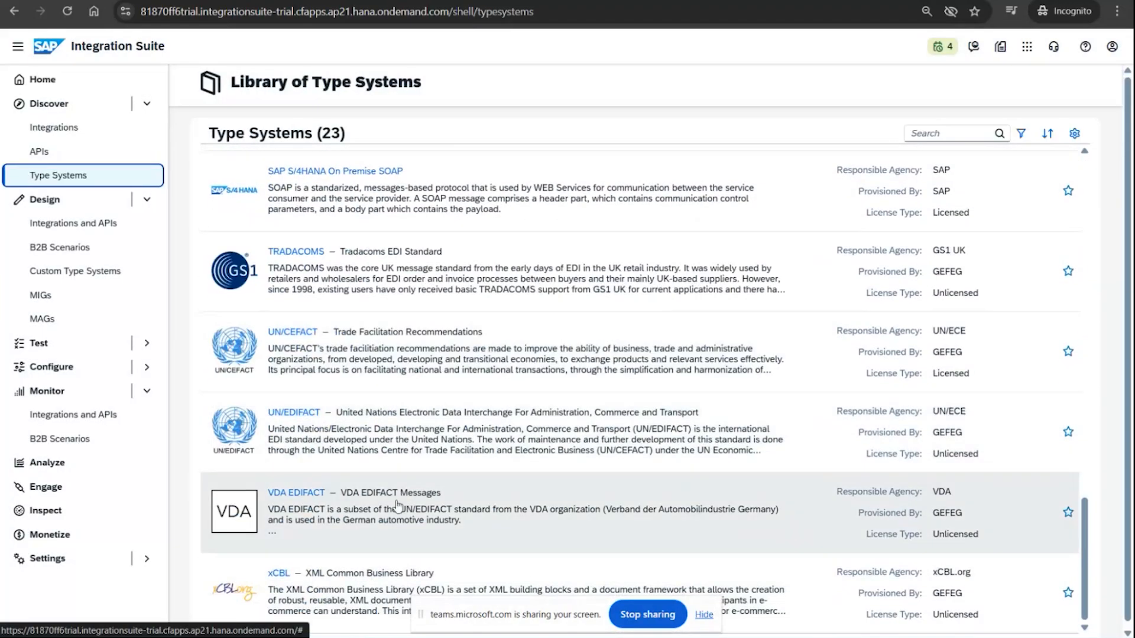
Return to the Session 15 notes and review the Purchase Order row's ORDERS and 850 codes and the Invoice row's INVOIC message
key(alt+Tab)
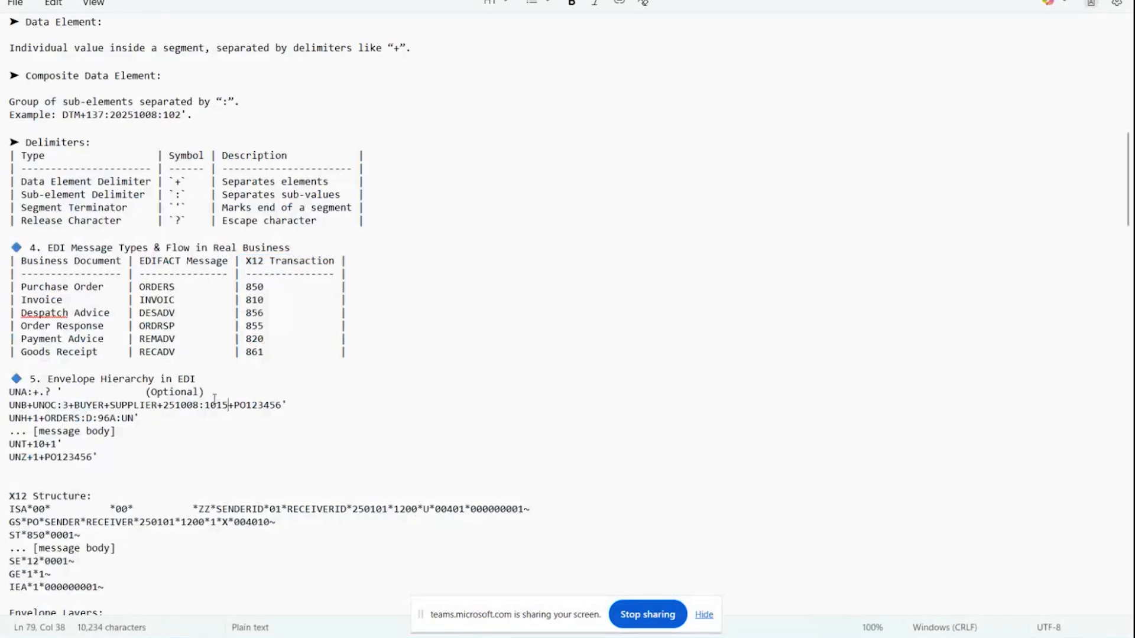
click(104, 287)
drag(140, 287, 190, 288)
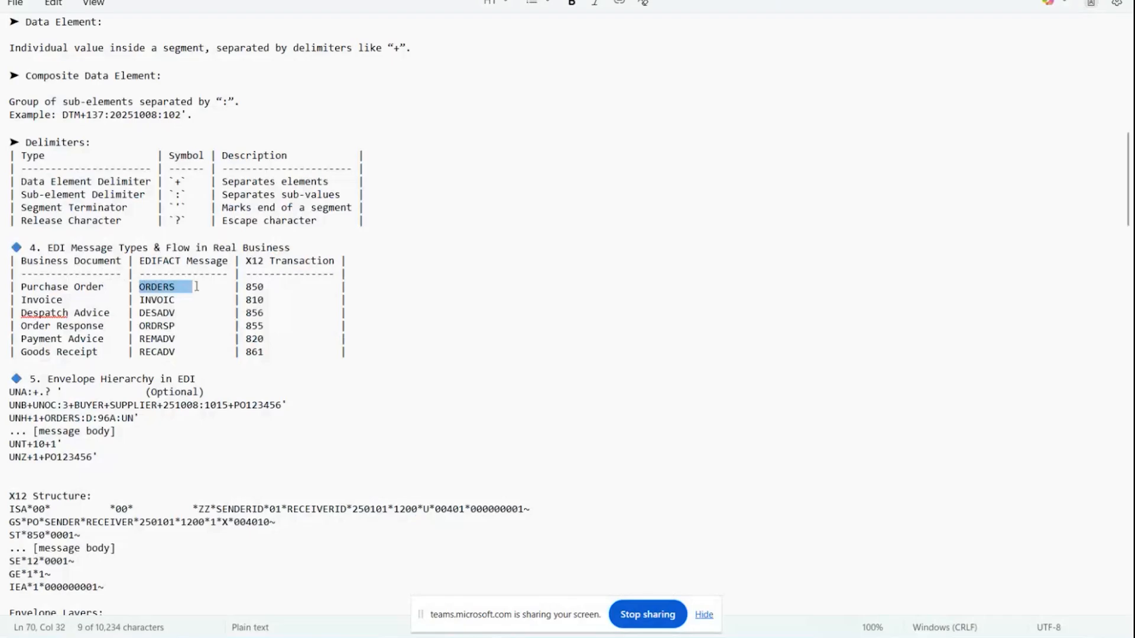
drag(110, 290, 18, 290)
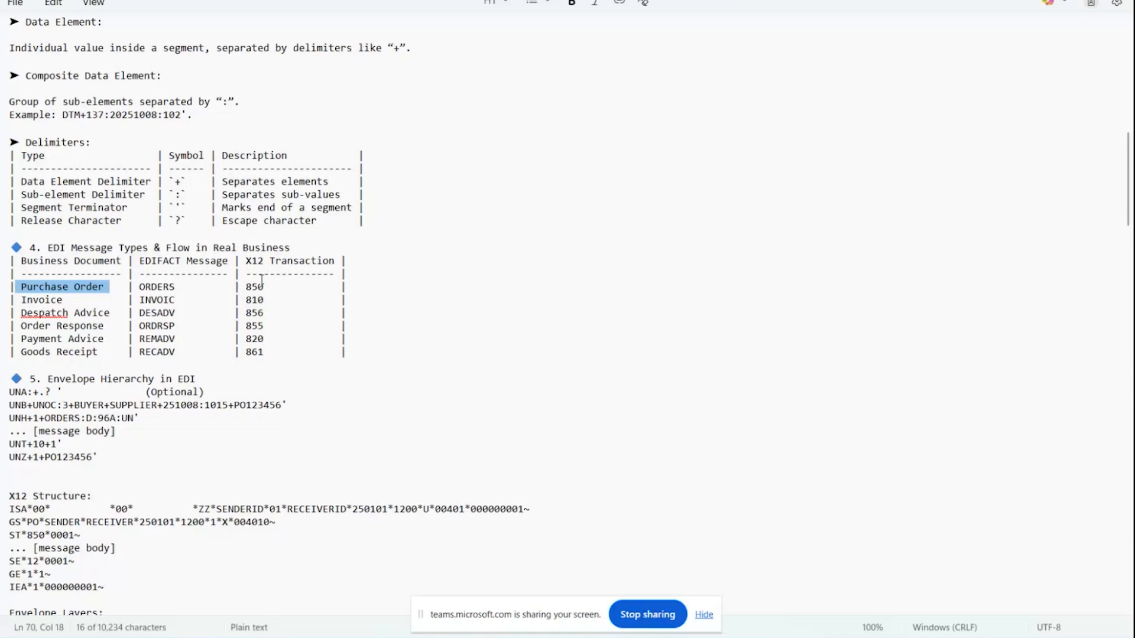
mouse_move(288, 286)
mouse_down()
mouse_move(247, 280)
mouse_move(269, 286)
mouse_up()
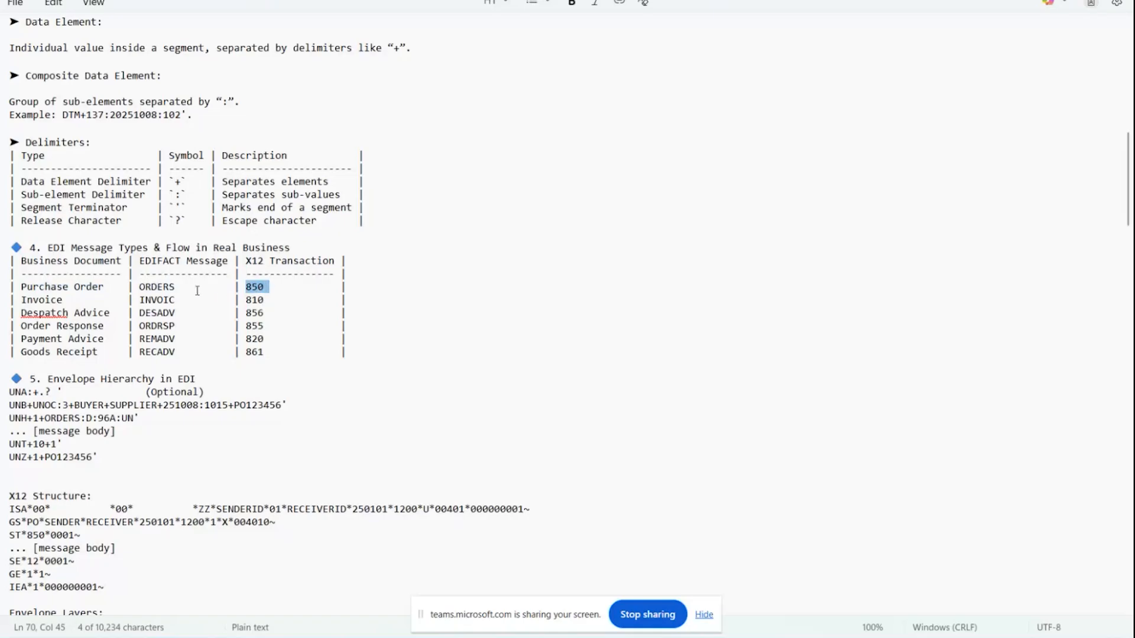
drag(192, 287, 141, 292)
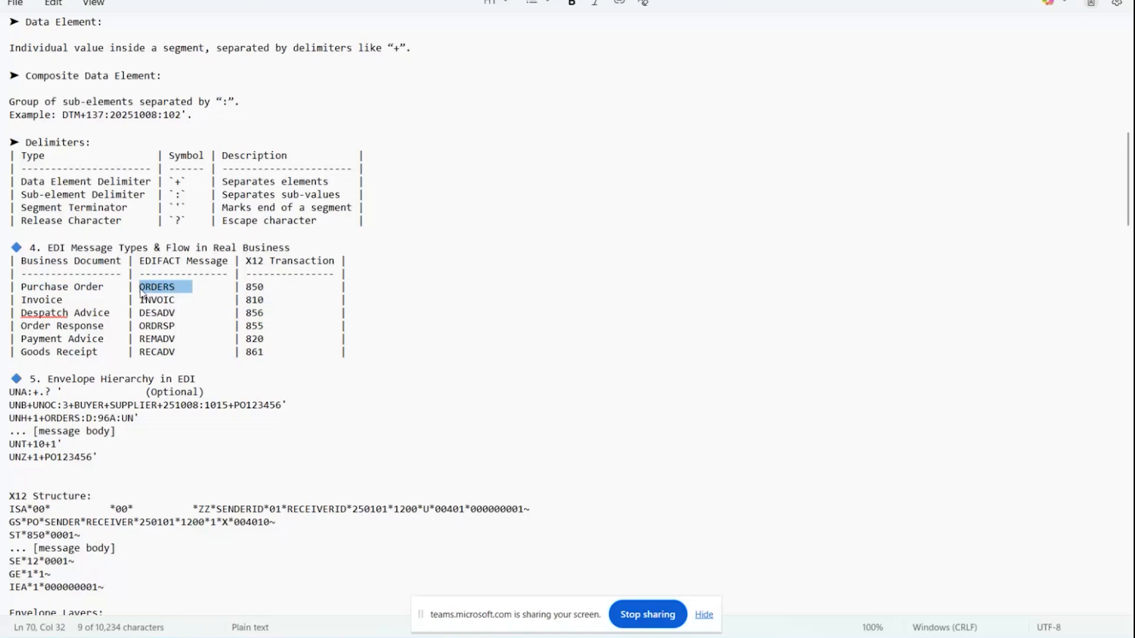
click(177, 286)
drag(175, 300, 157, 301)
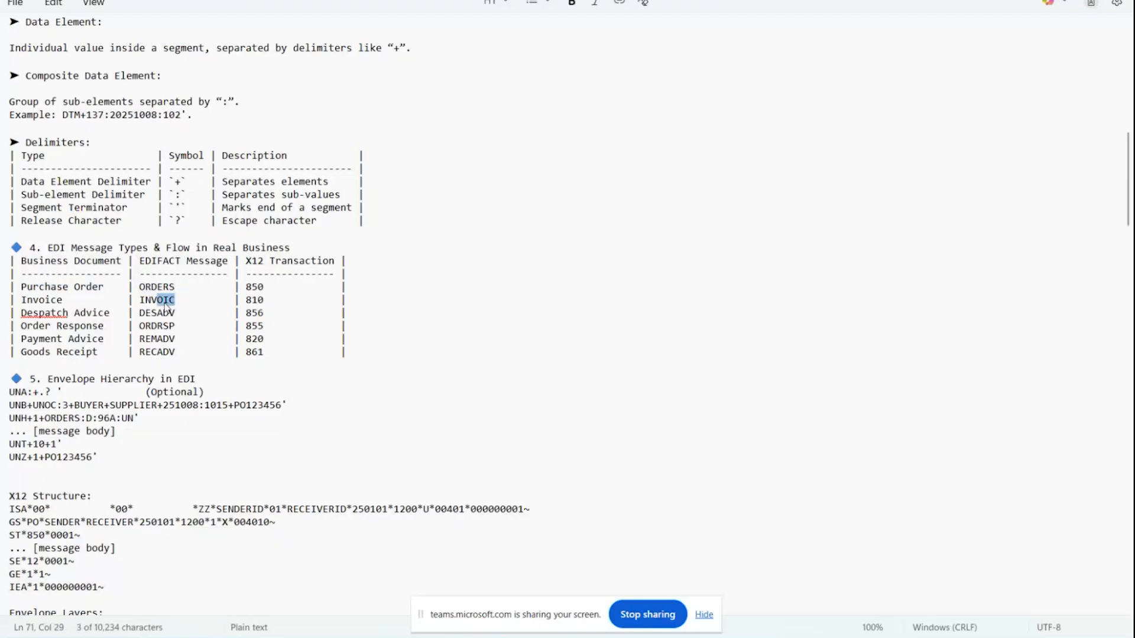
Switch to the Word document and look through its screenshots of the type systems, the X12 850 message and structure, and the EDIFACT ORDERS structure
key(alt+Tab)
scroll(406, 458, up, 4)
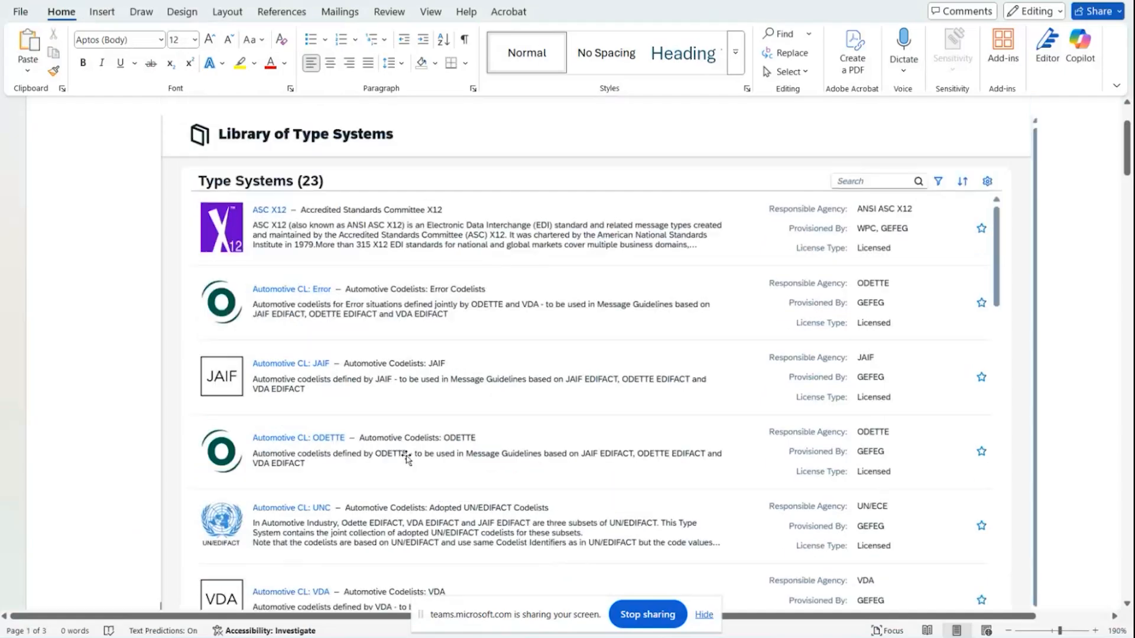
scroll(406, 456, down, 10)
scroll(408, 456, up, 6)
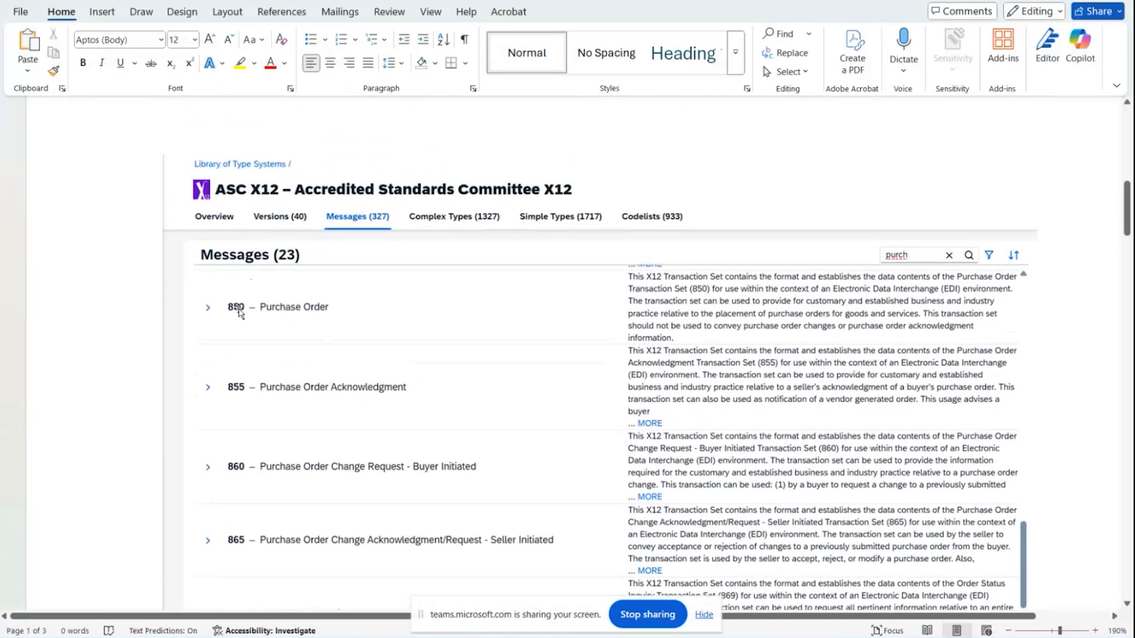
scroll(325, 366, down, 8)
scroll(333, 370, down, 15)
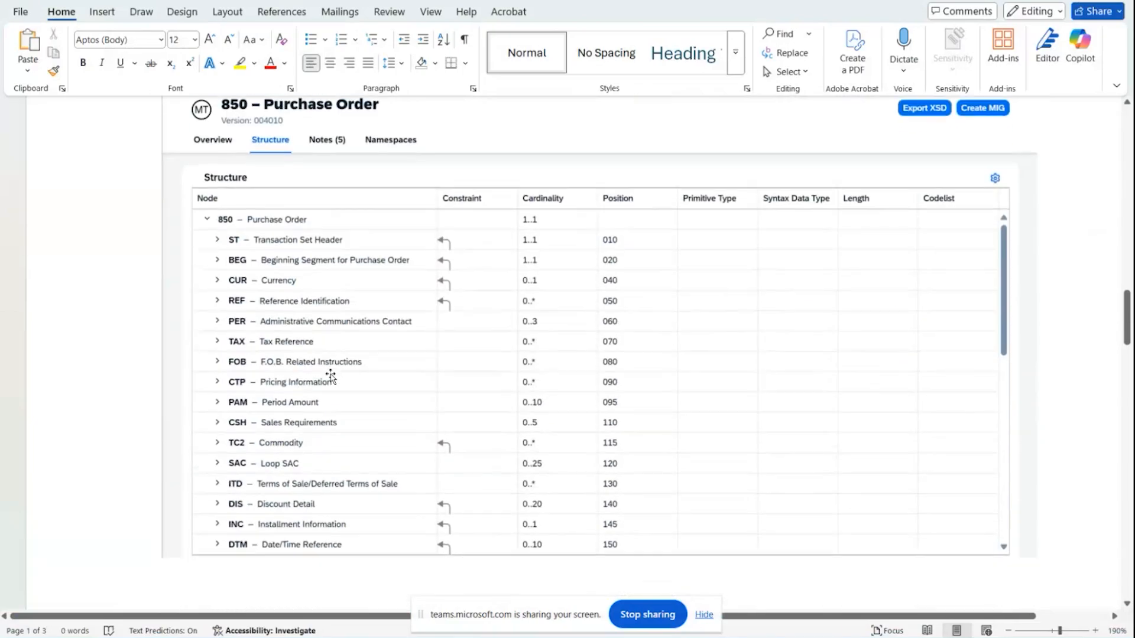
scroll(331, 376, up, 3)
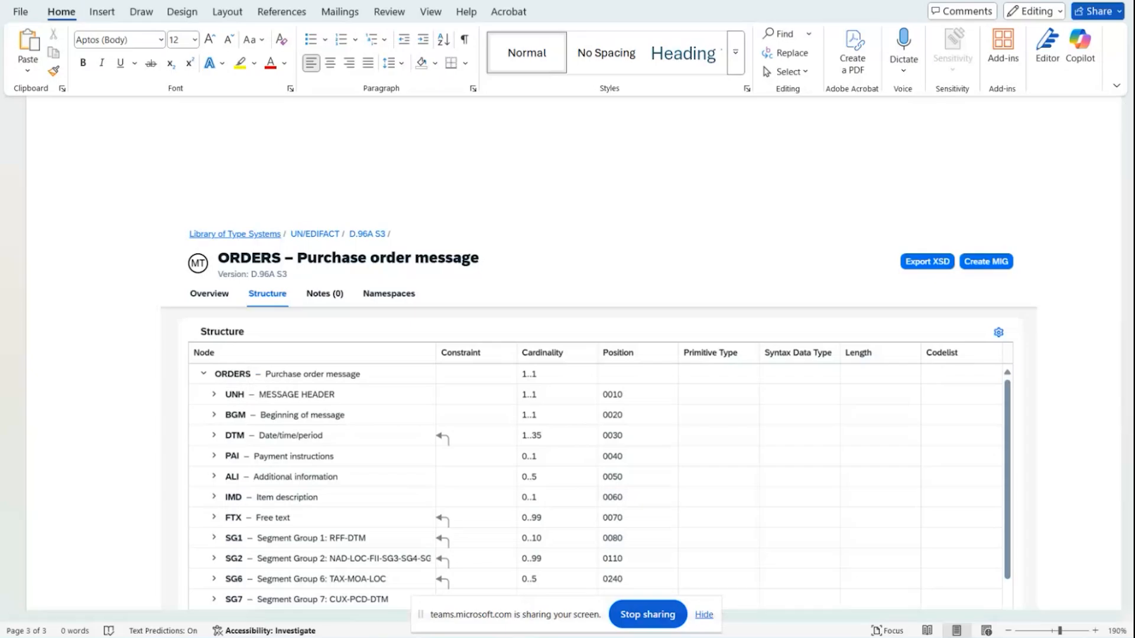
Return to the notes and compare the EDIFACT messages with their X12 transactions, from the Purchase Order row down to Goods Receipt
click(478, 637)
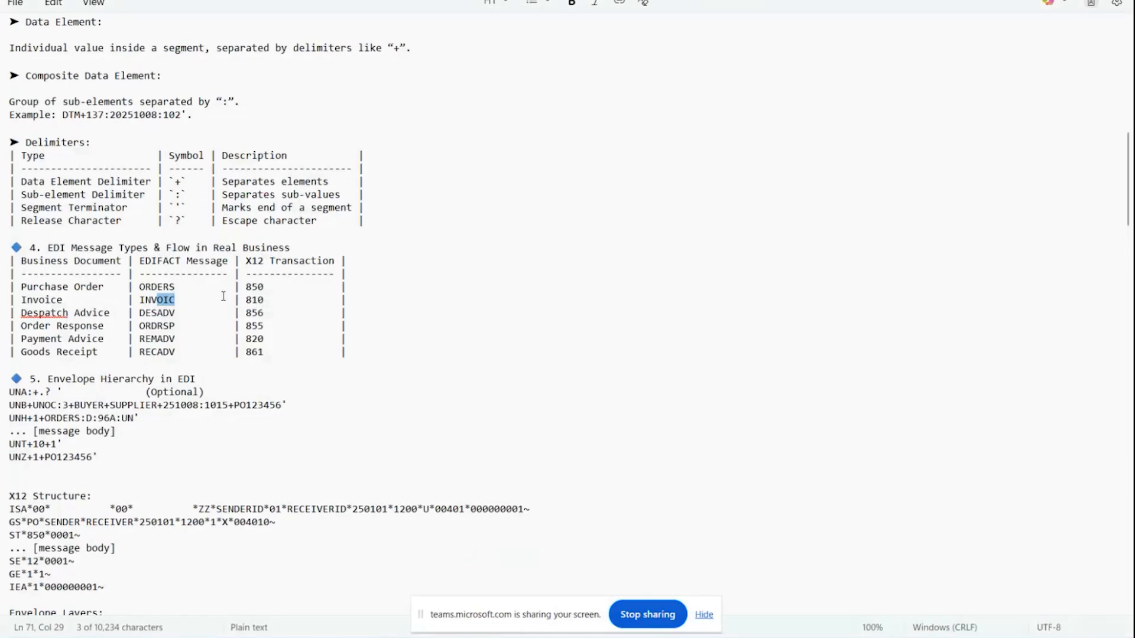
drag(182, 287, 149, 287)
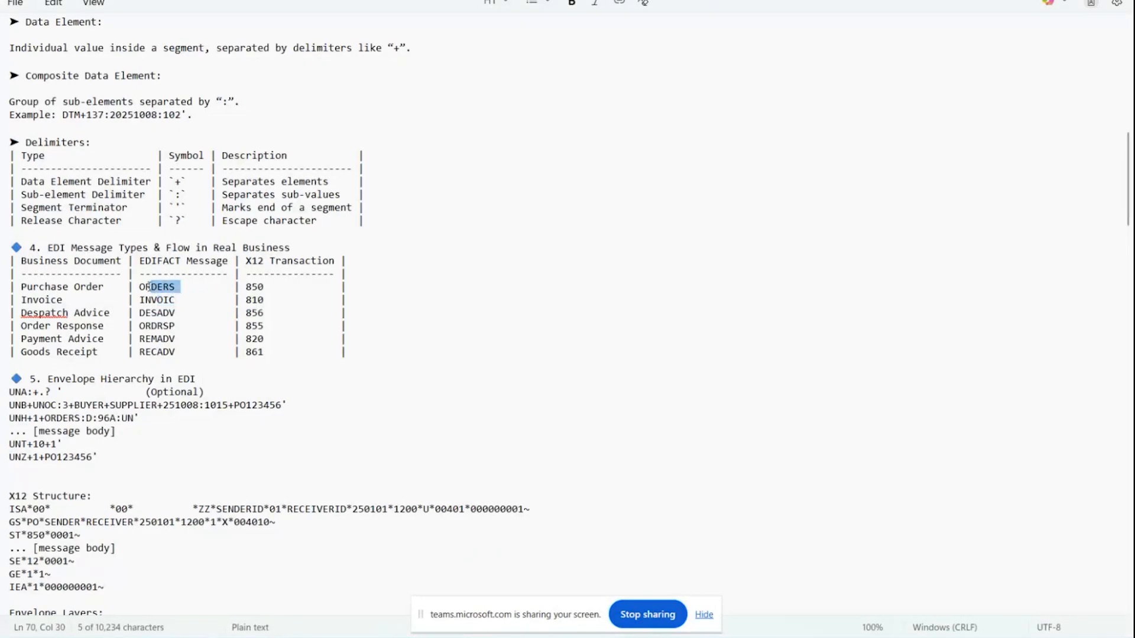
drag(275, 287, 143, 300)
drag(305, 301, 146, 325)
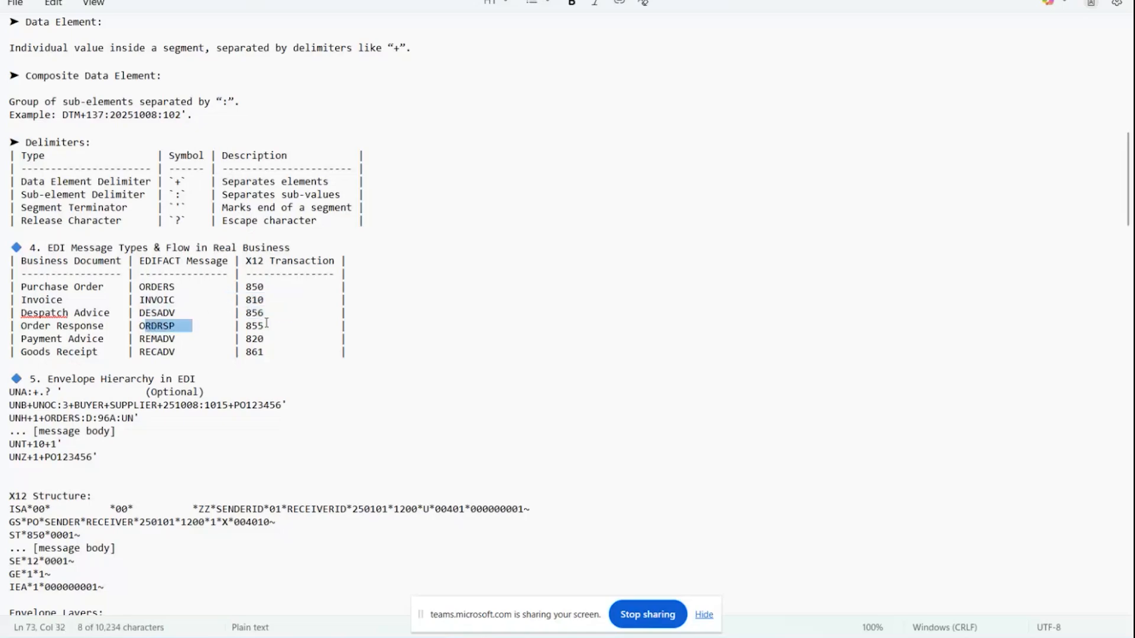
drag(267, 326, 246, 325)
drag(180, 339, 152, 339)
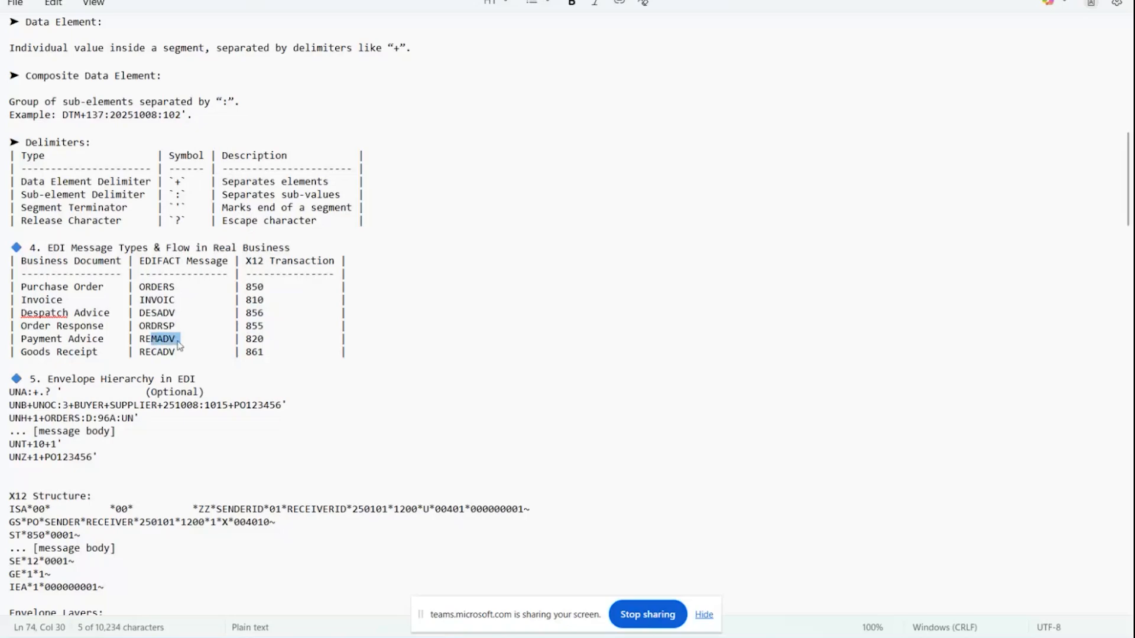
drag(267, 338, 142, 356)
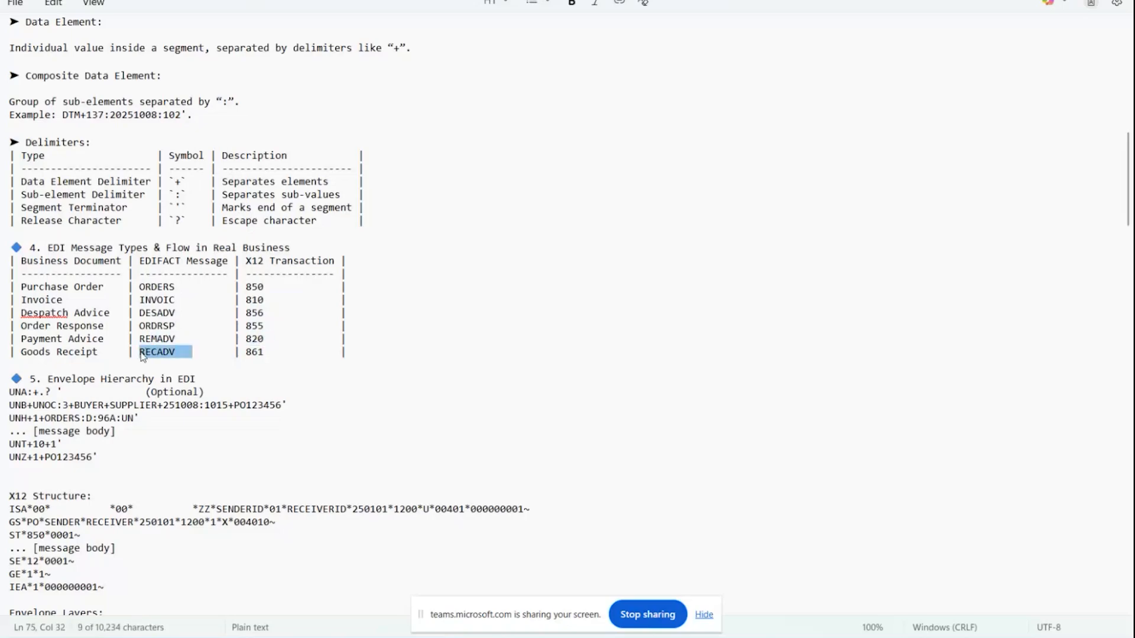
drag(269, 352, 245, 354)
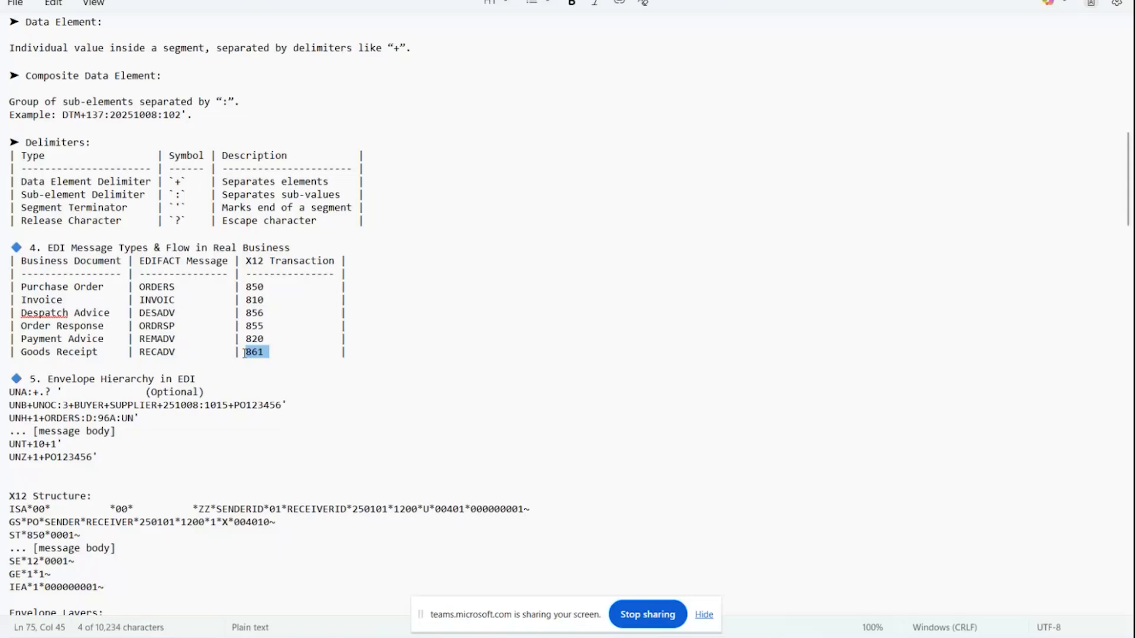
Highlight the Envelope Hierarchy in EDI section with its X12 structure, and look over the Envelope Layers, Key Segments and B2B Components tables
scroll(113, 447, down, 4)
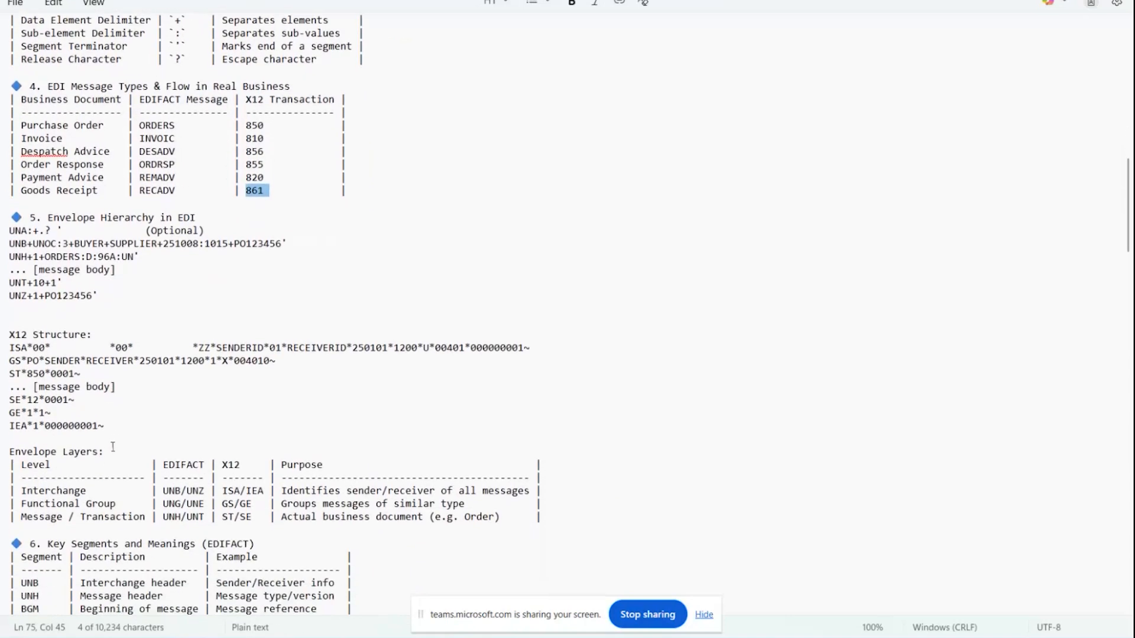
drag(113, 445, 2, 219)
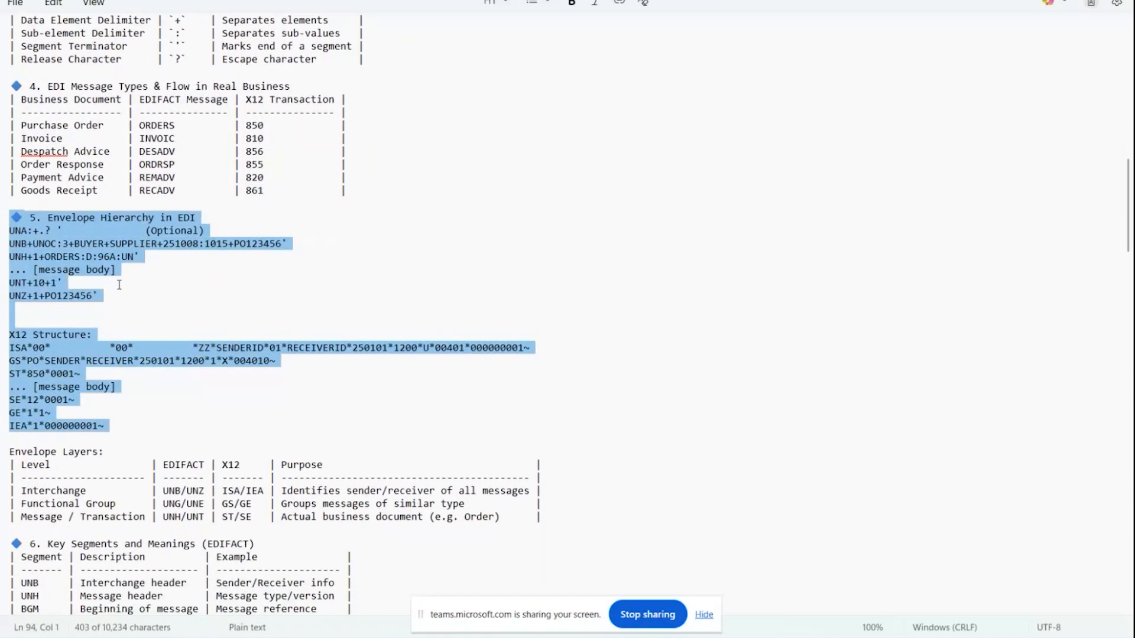
scroll(155, 394, down, 4)
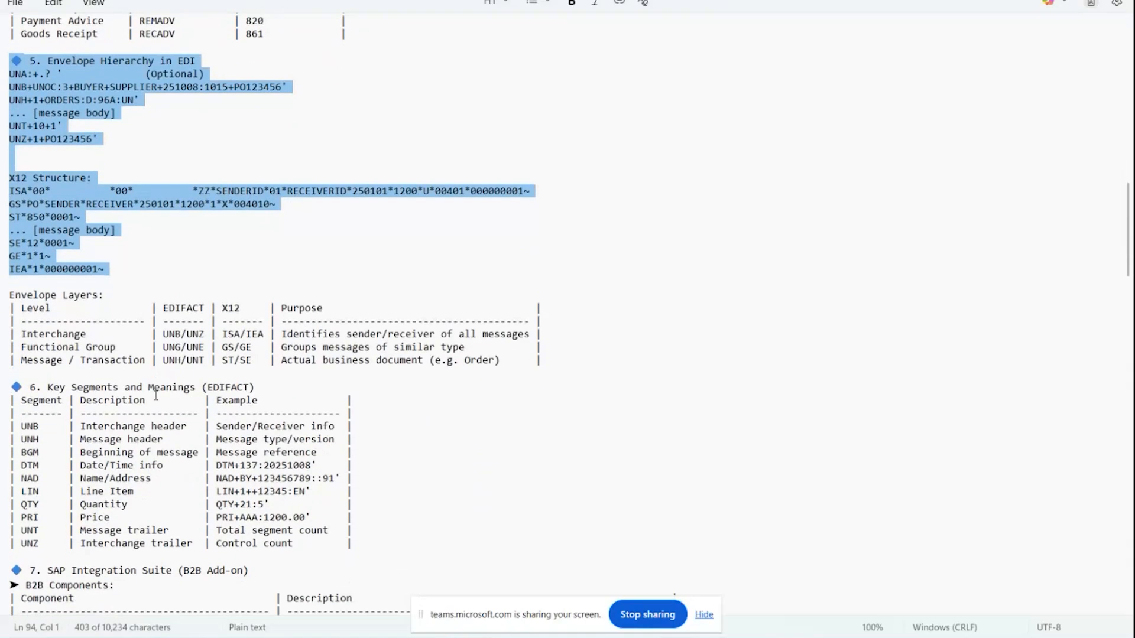
scroll(155, 395, down, 3)
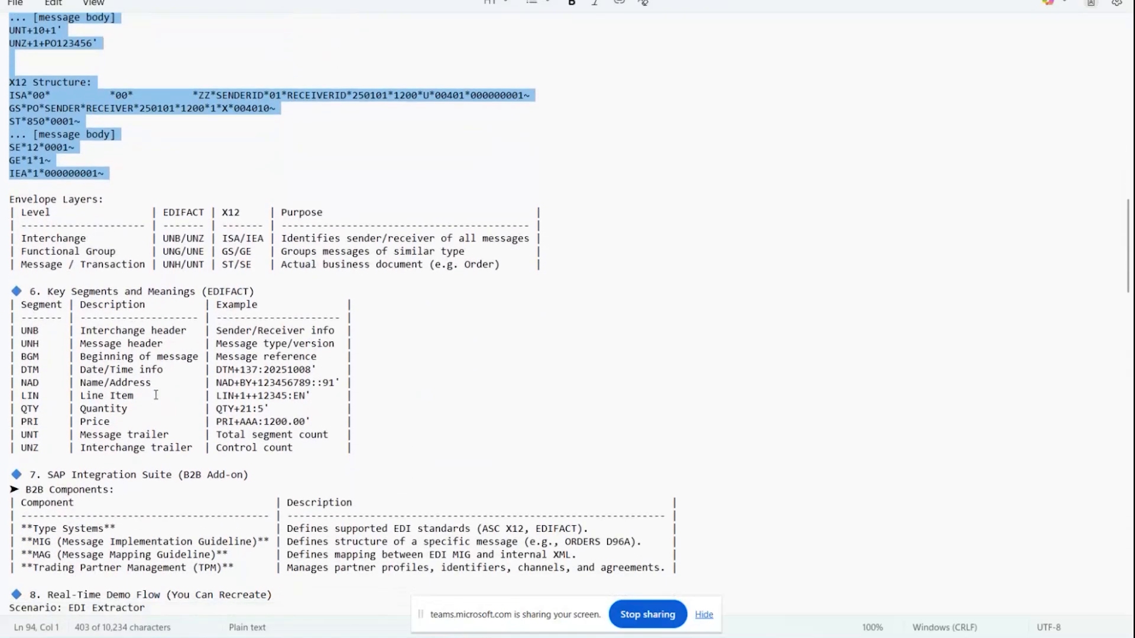
scroll(156, 394, down, 1)
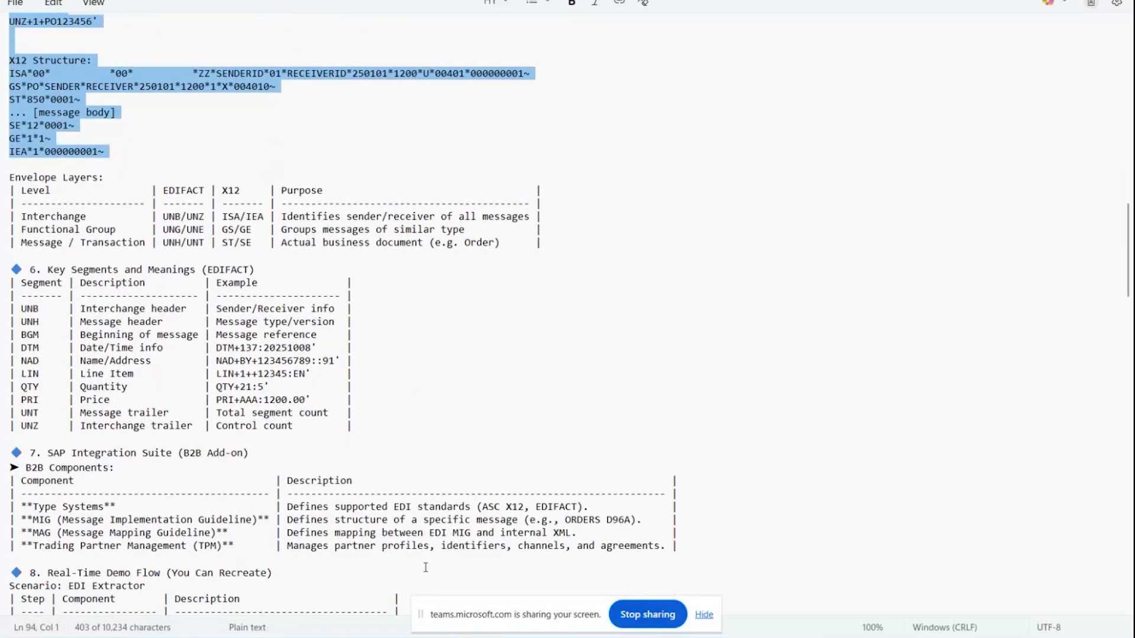
Switch to the Word document and examine the screenshot of the Envelopes step for ASC X12 in MIG creation
key(alt+Tab)
scroll(451, 507, up, 15)
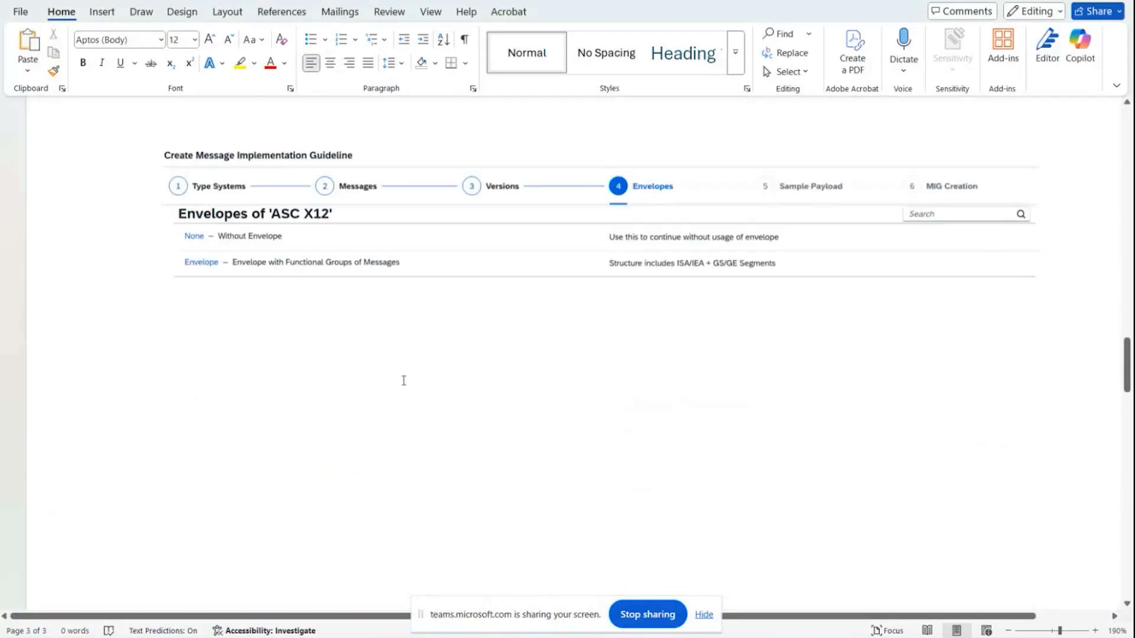
scroll(404, 381, down, 5)
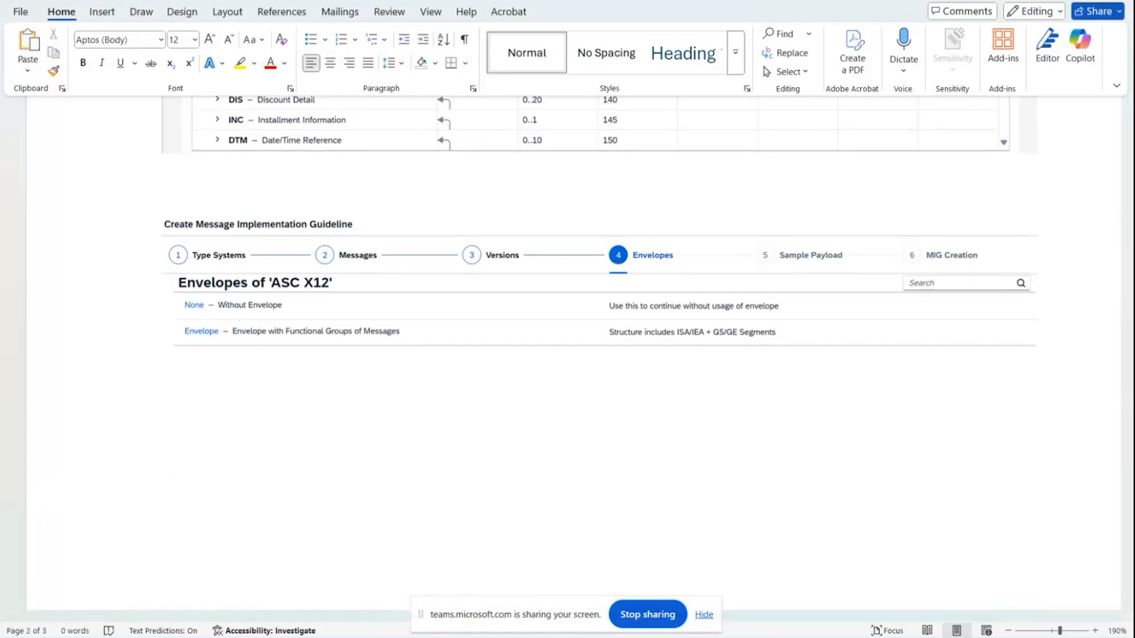
Return to the notes and highlight the EDIFACT UNB/UNZ entry for the Interchange level in the Envelope Layers table
mouse_move(477, 637)
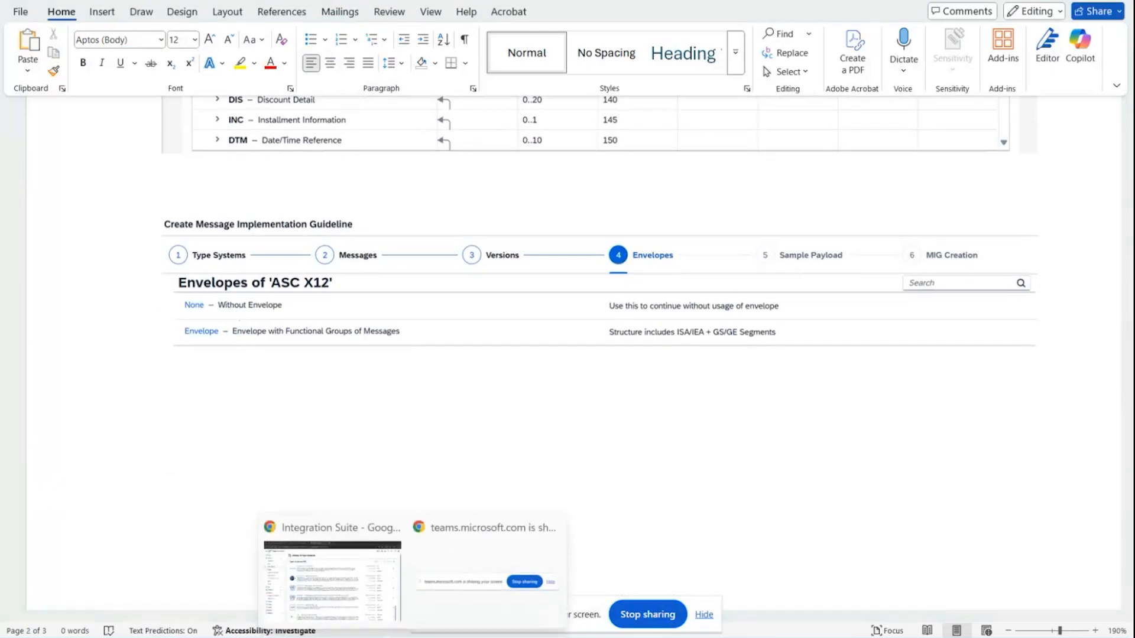
click(476, 637)
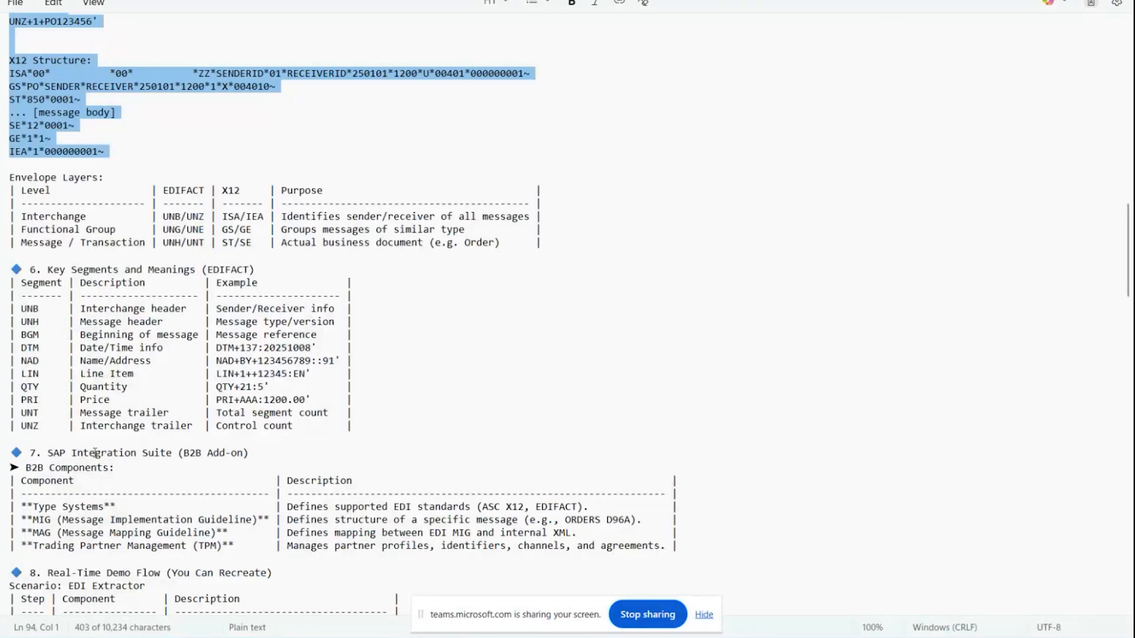
scroll(77, 396, up, 1)
scroll(76, 397, down, 1)
click(165, 216)
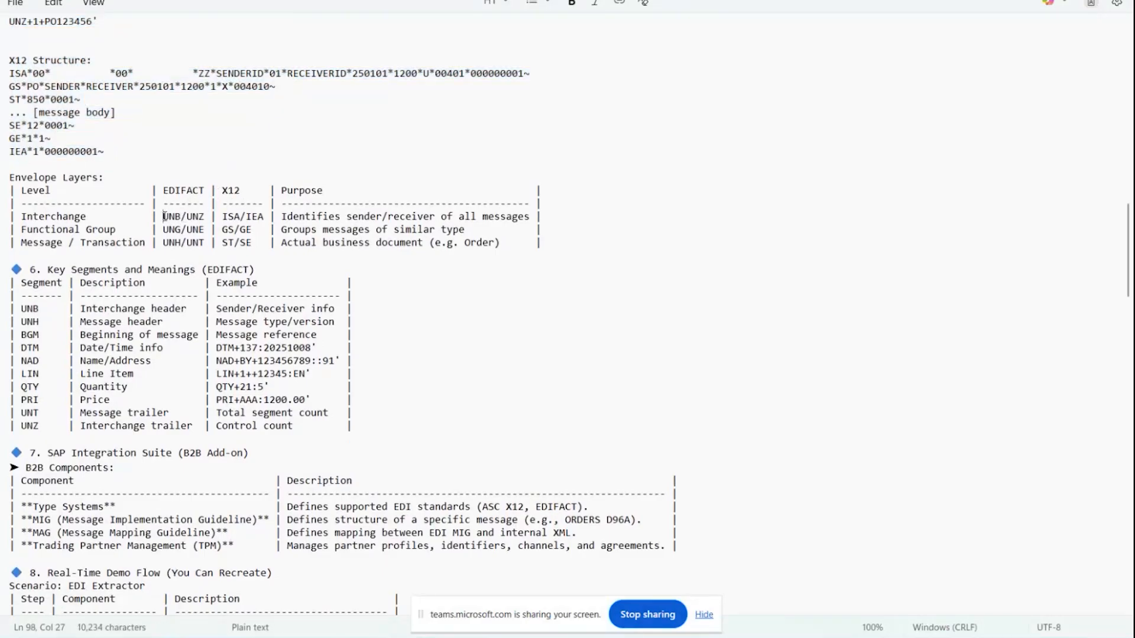
drag(165, 216, 207, 216)
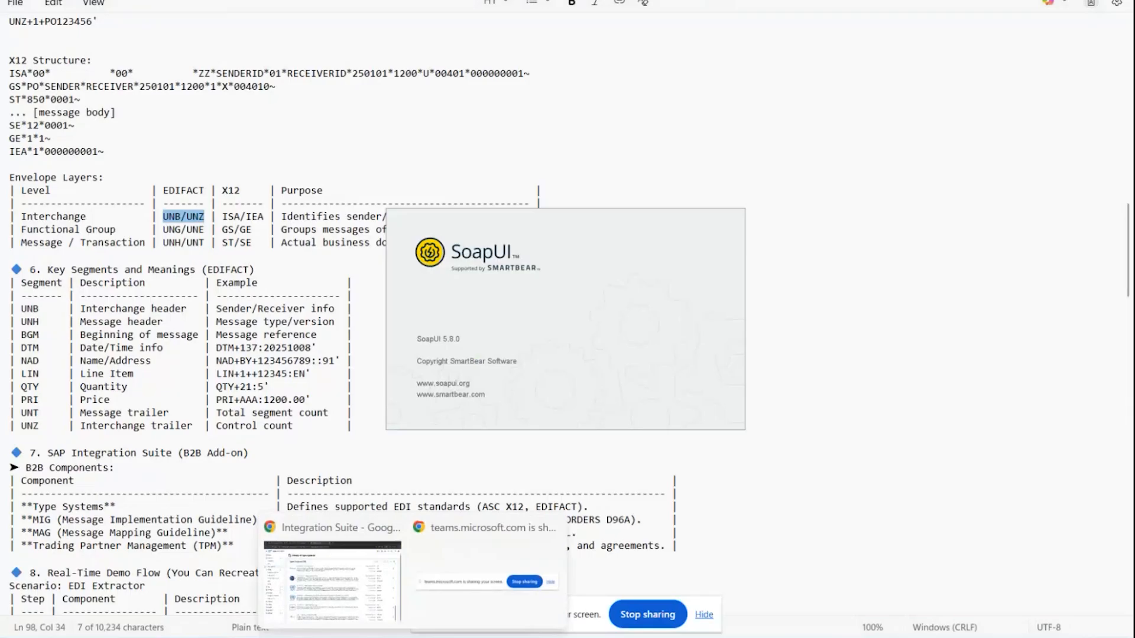
Switch to SoapUI, passing through Integration Suite and Word, and dismiss the New Version Check dialog
click(389, 608)
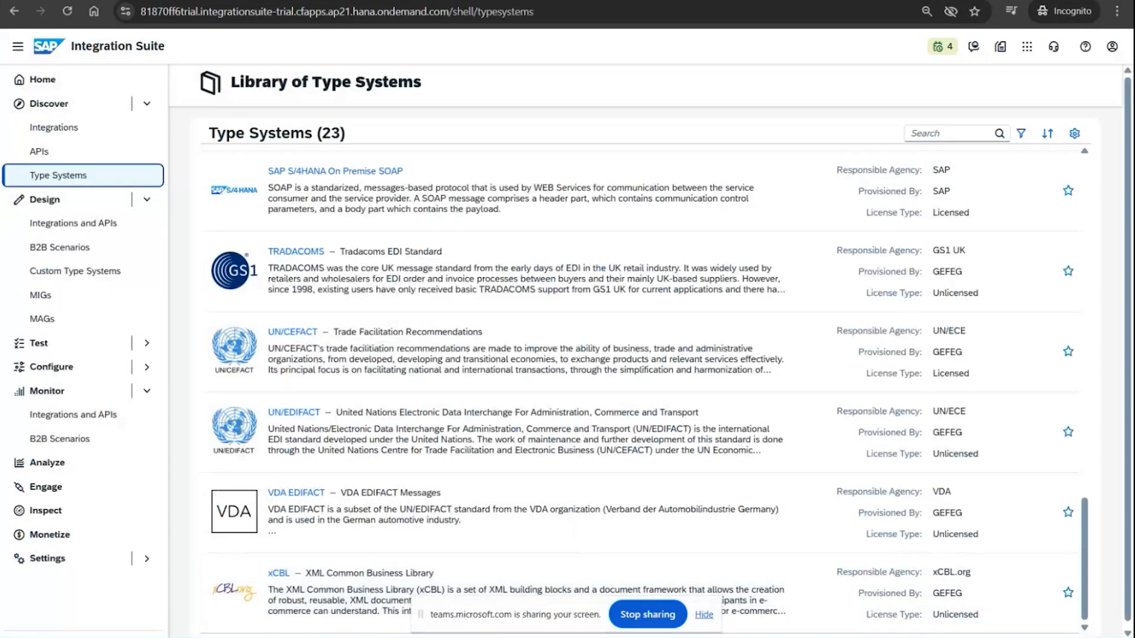
key(alt+Tab)
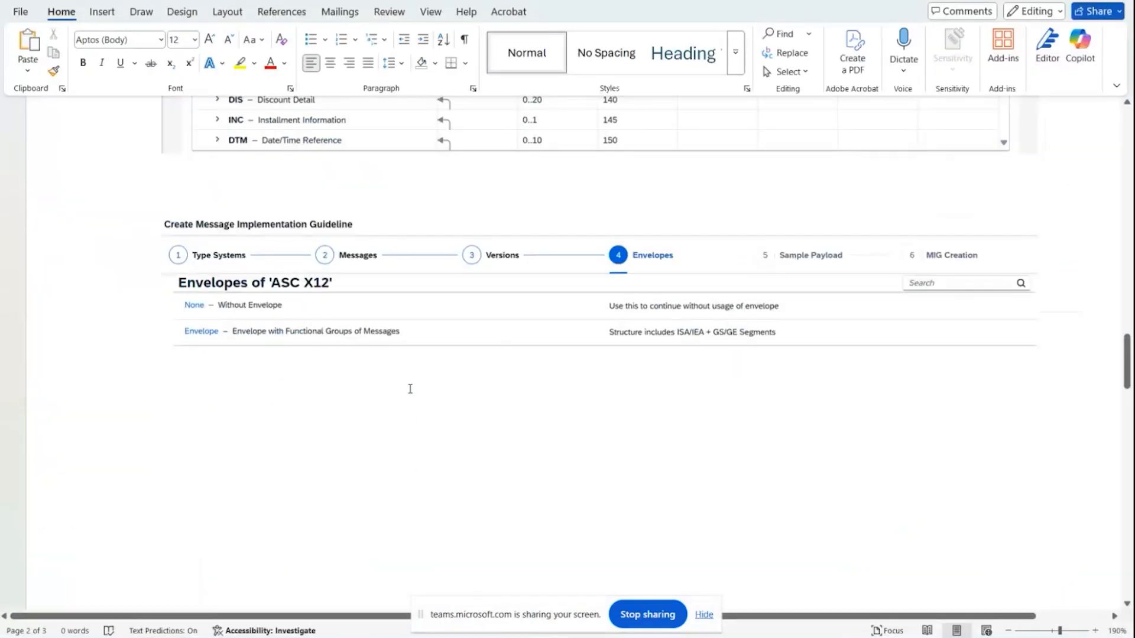
mouse_move(378, 628)
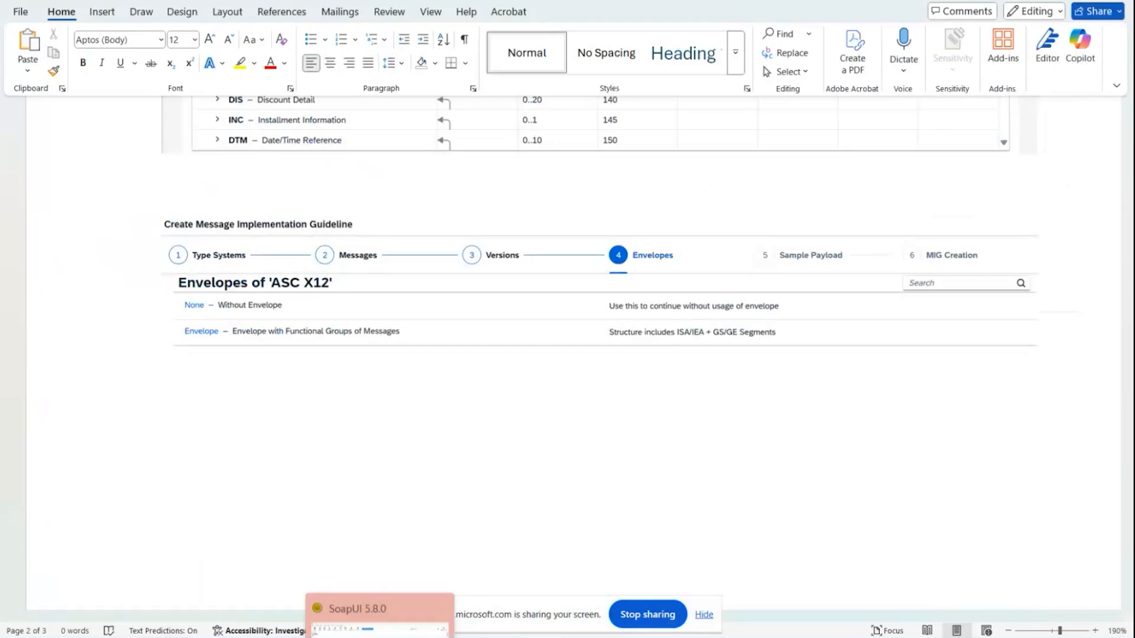
click(436, 530)
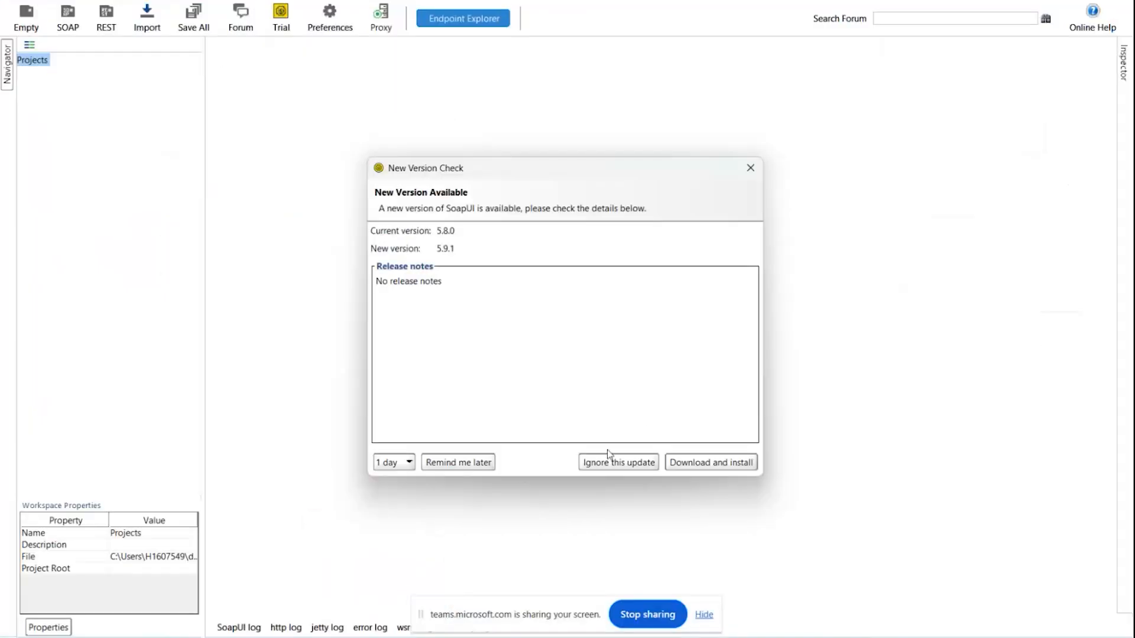
click(751, 169)
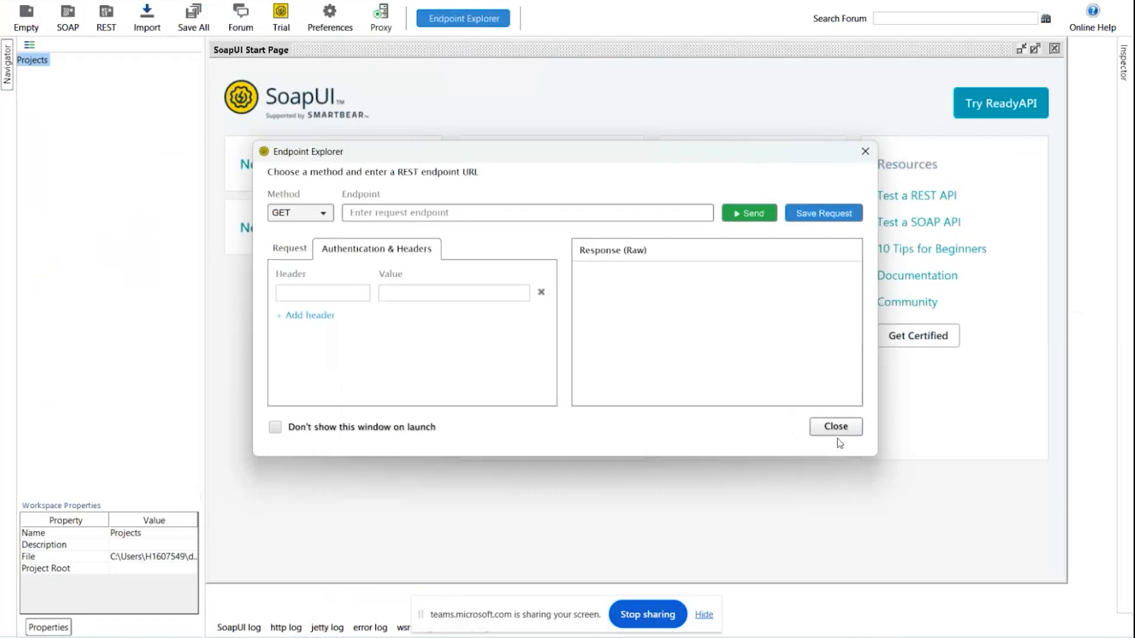
Close the Endpoint Explorer dialog and exit SoapUI
click(836, 426)
key(alt+F4)
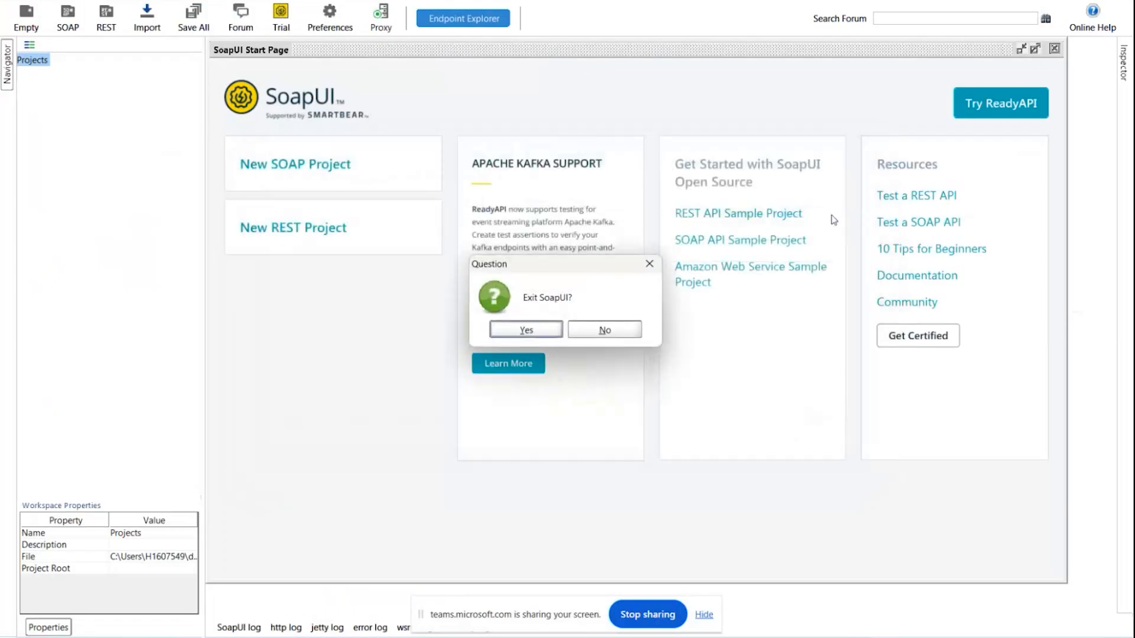
click(560, 335)
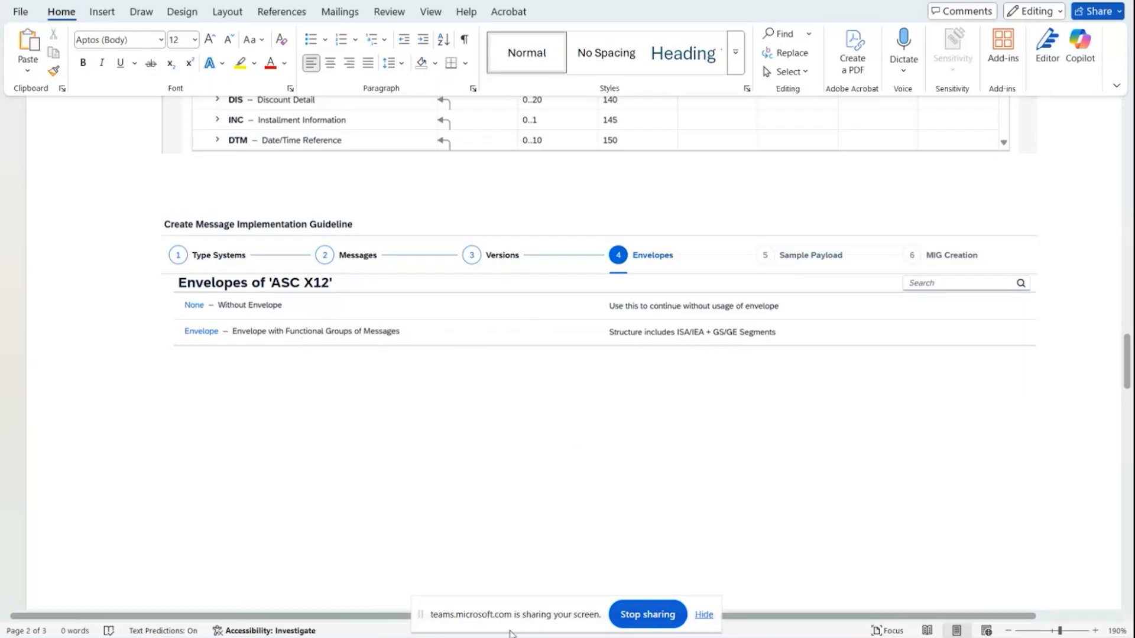
Return to the notes and highlight the X12 entries ISA/IEA, GS/GE and ST/SE in the Envelope Layers table
key(alt+Tab)
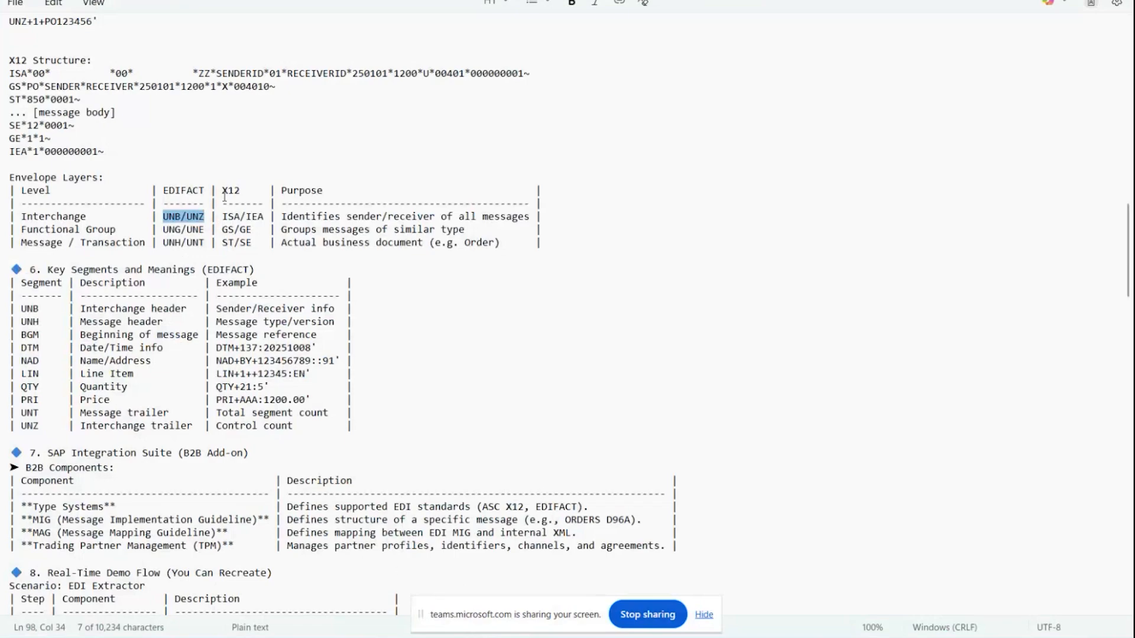
drag(223, 192, 265, 216)
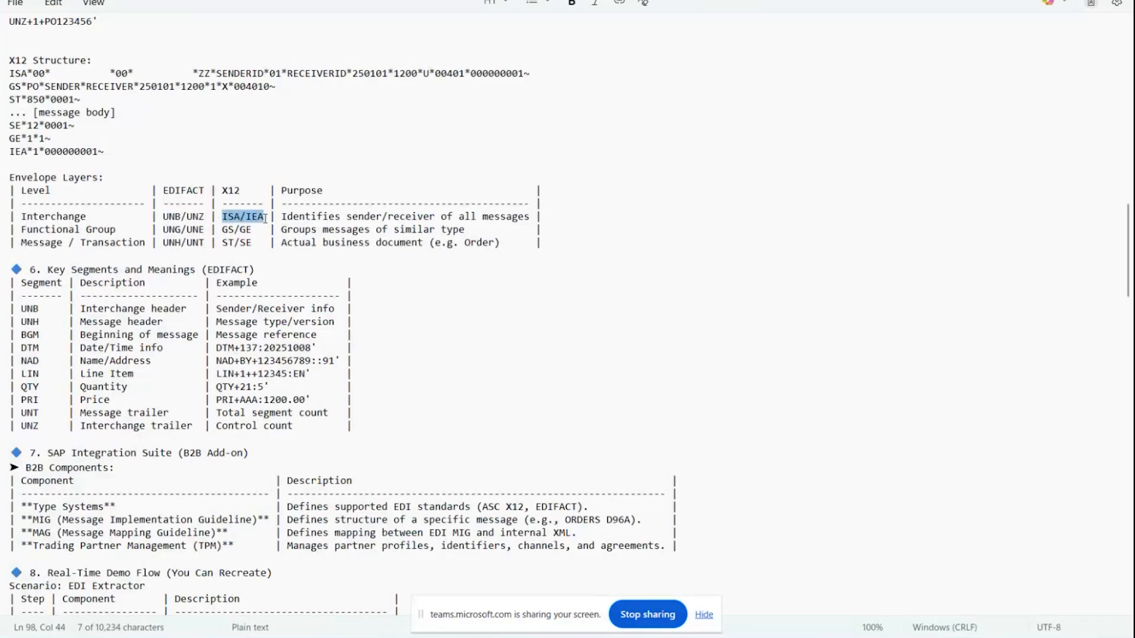
drag(261, 228, 224, 217)
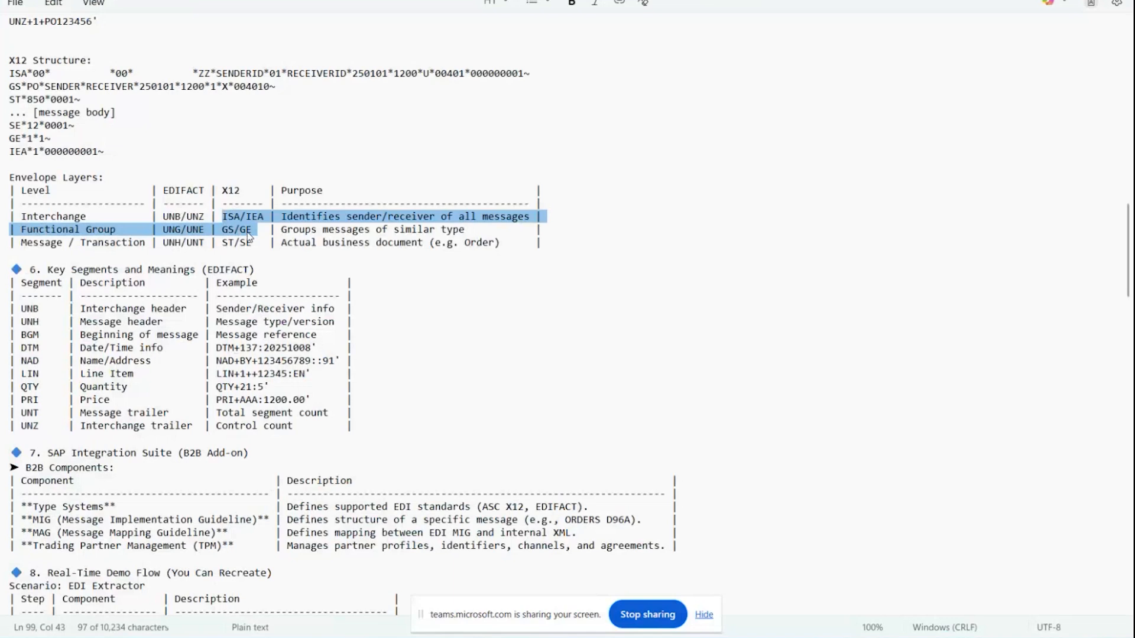
drag(252, 242, 230, 242)
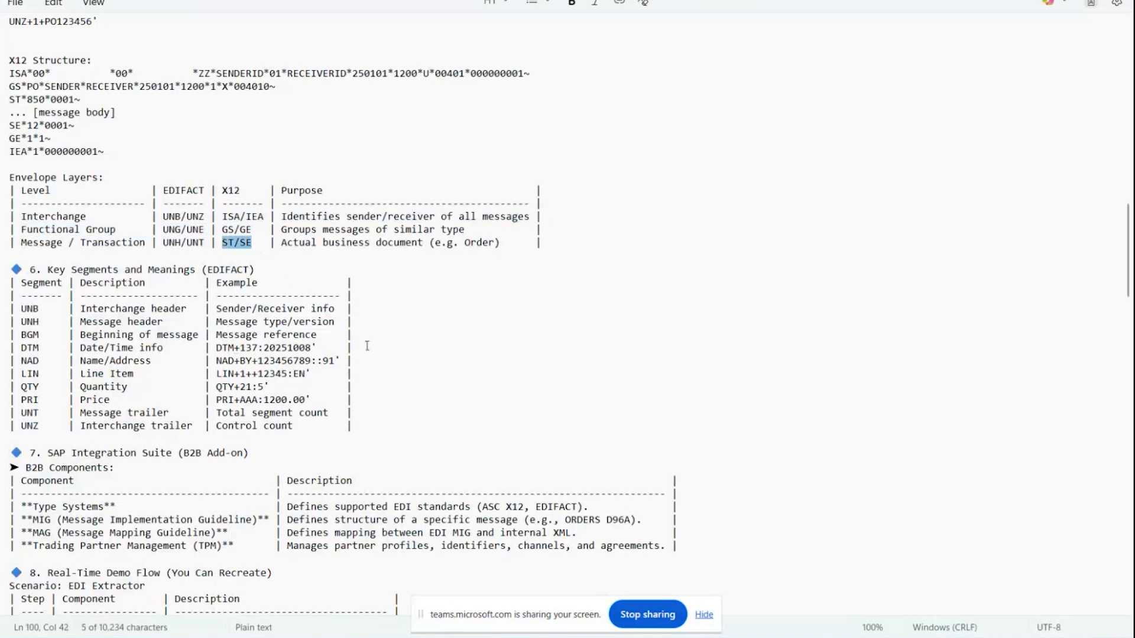
Switch to the Word document and examine the 850 Purchase Order structure and ASC X12 Envelopes screenshots
mouse_move(414, 636)
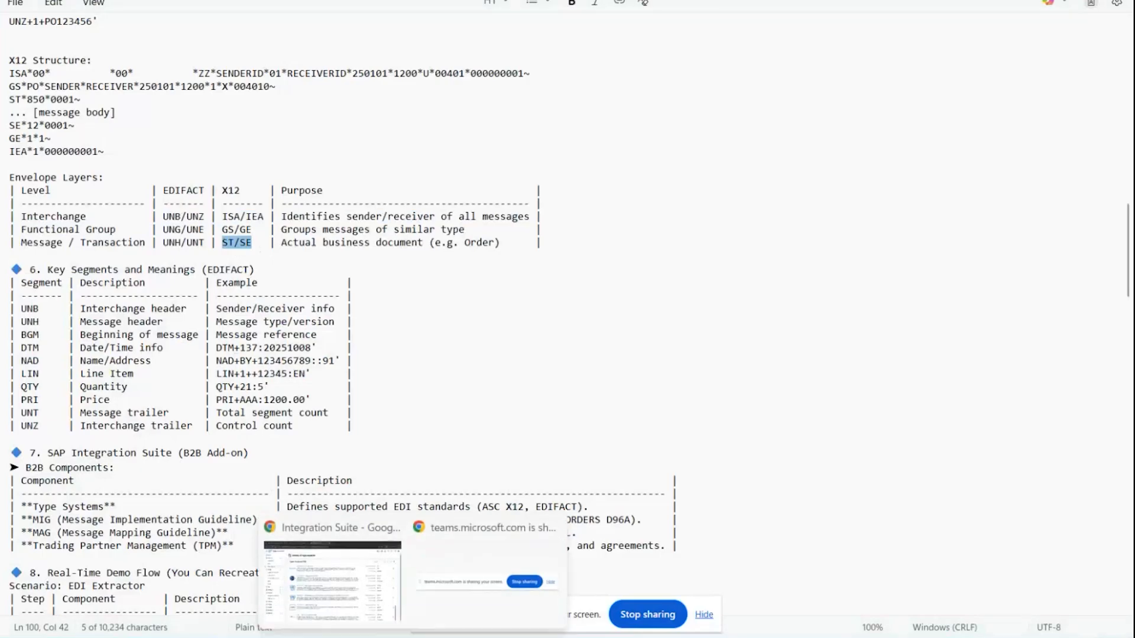
click(452, 636)
scroll(404, 458, up, 8)
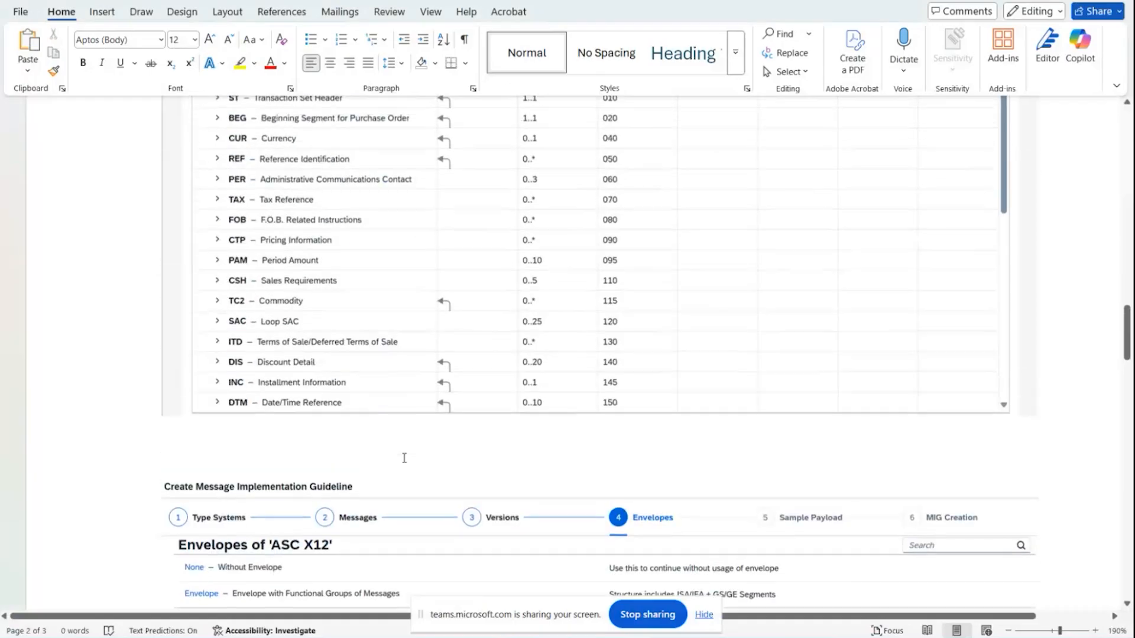
scroll(403, 467, down, 4)
scroll(425, 468, down, 2)
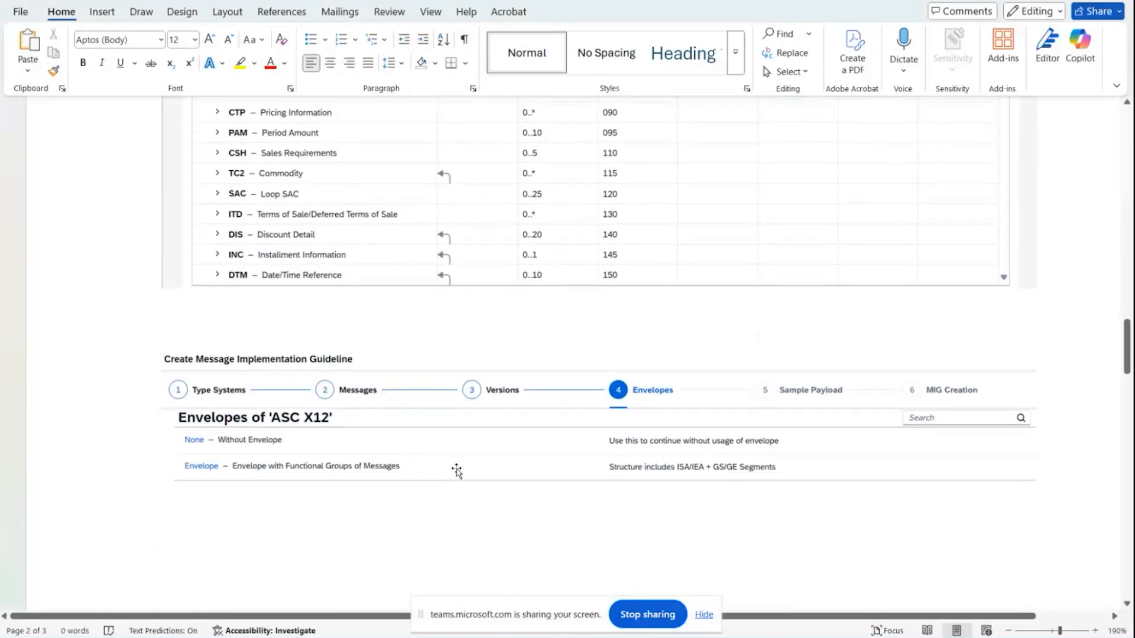
scroll(349, 473, up, 4)
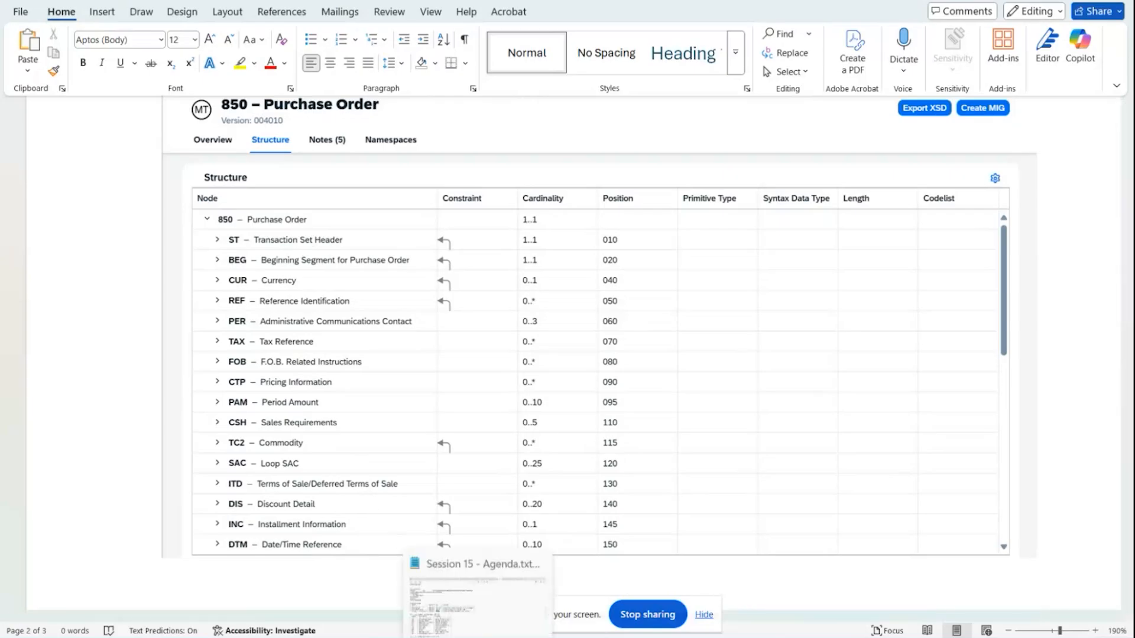
Return to the Session 15 agenda notes and skim the sections from Key Segments through the end-to-end business example, ending back at Envelope Layers
mouse_move(473, 636)
click(462, 573)
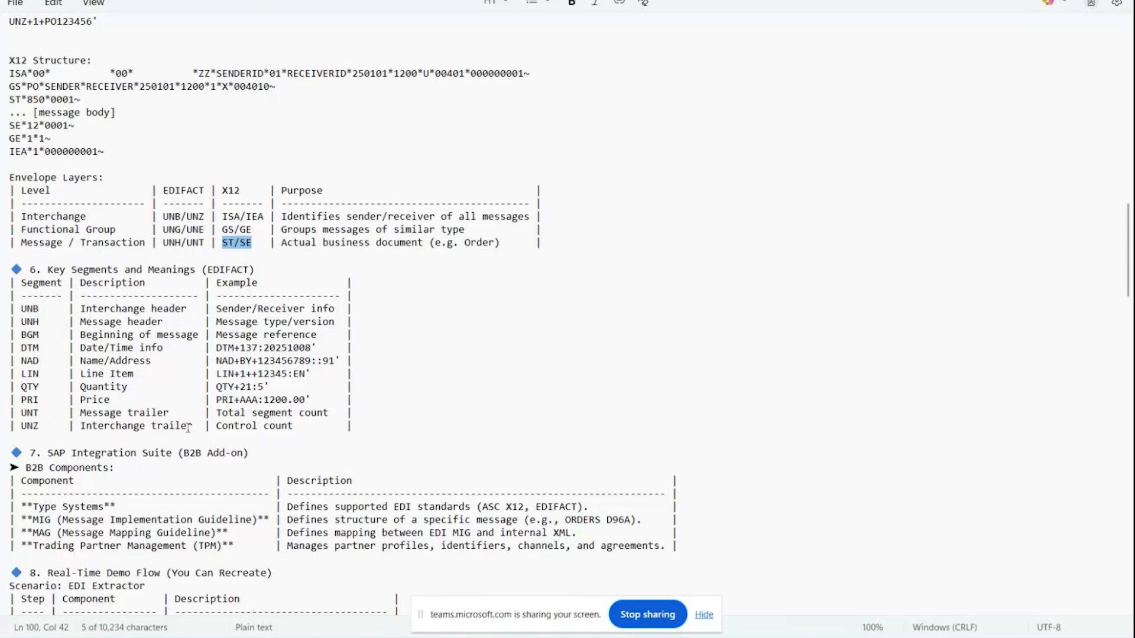
scroll(172, 442, down, 3)
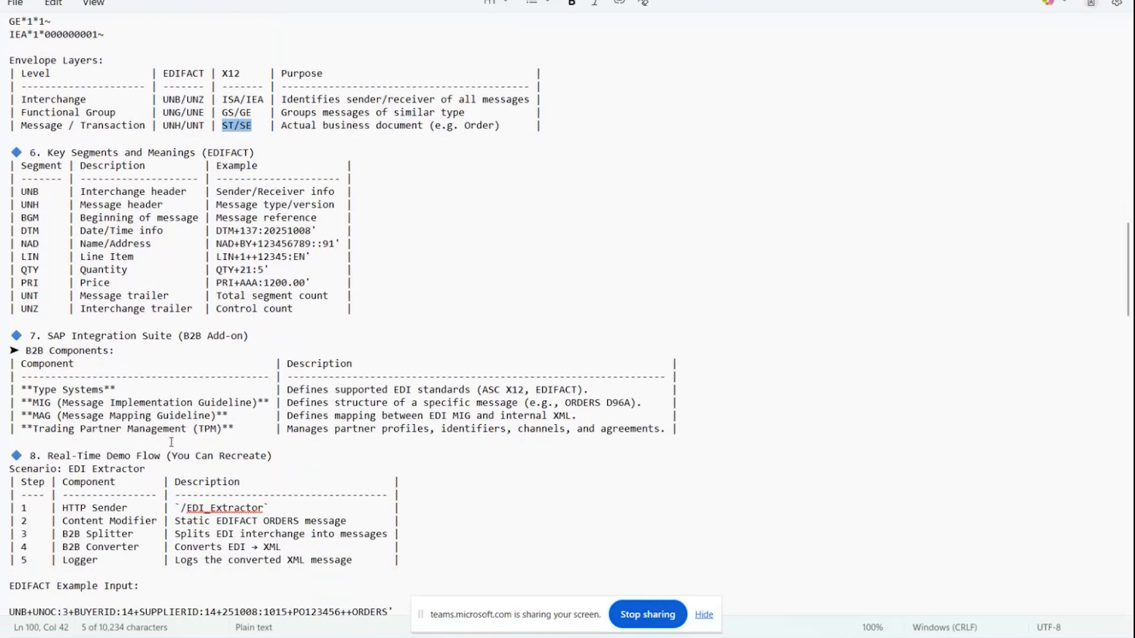
scroll(171, 443, down, 20)
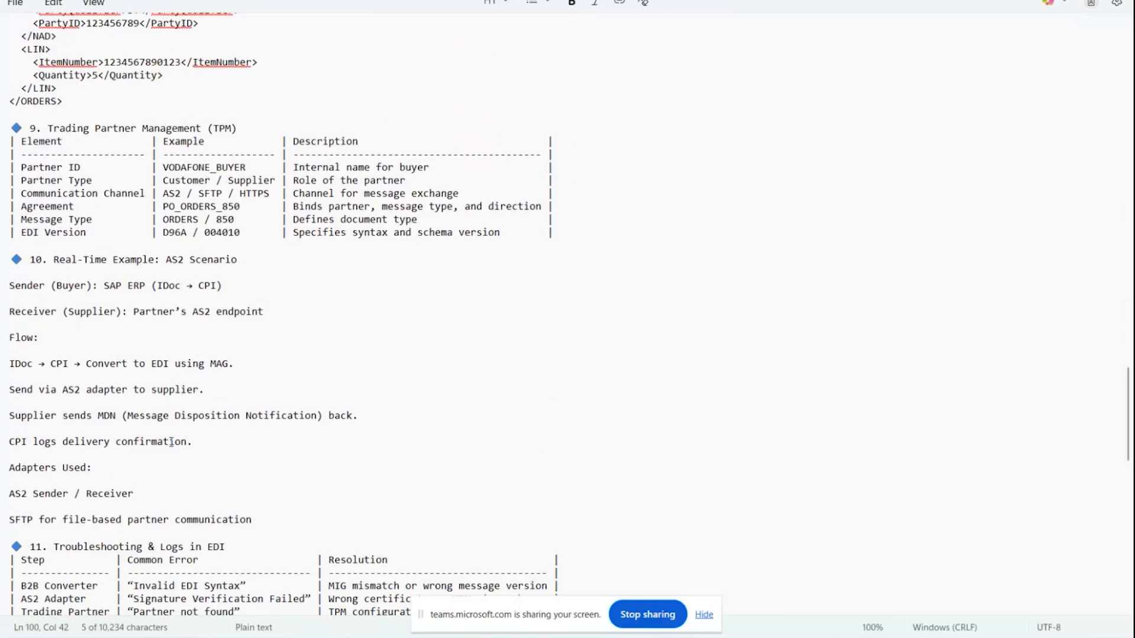
scroll(172, 442, down, 15)
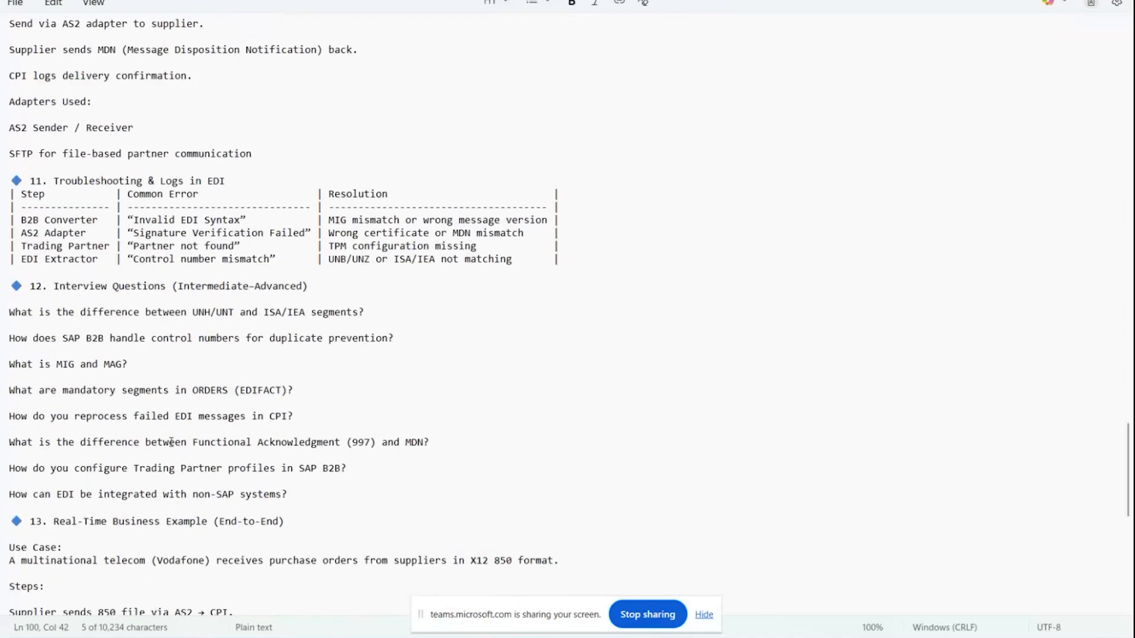
scroll(172, 442, down, 4)
scroll(173, 441, up, 20)
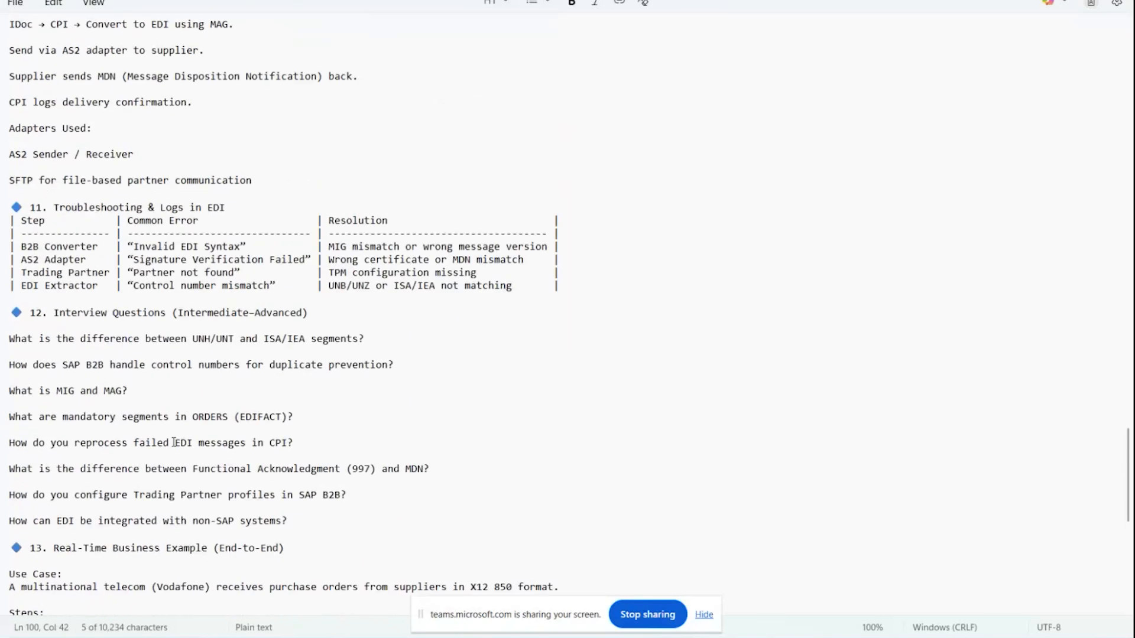
scroll(176, 440, up, 14)
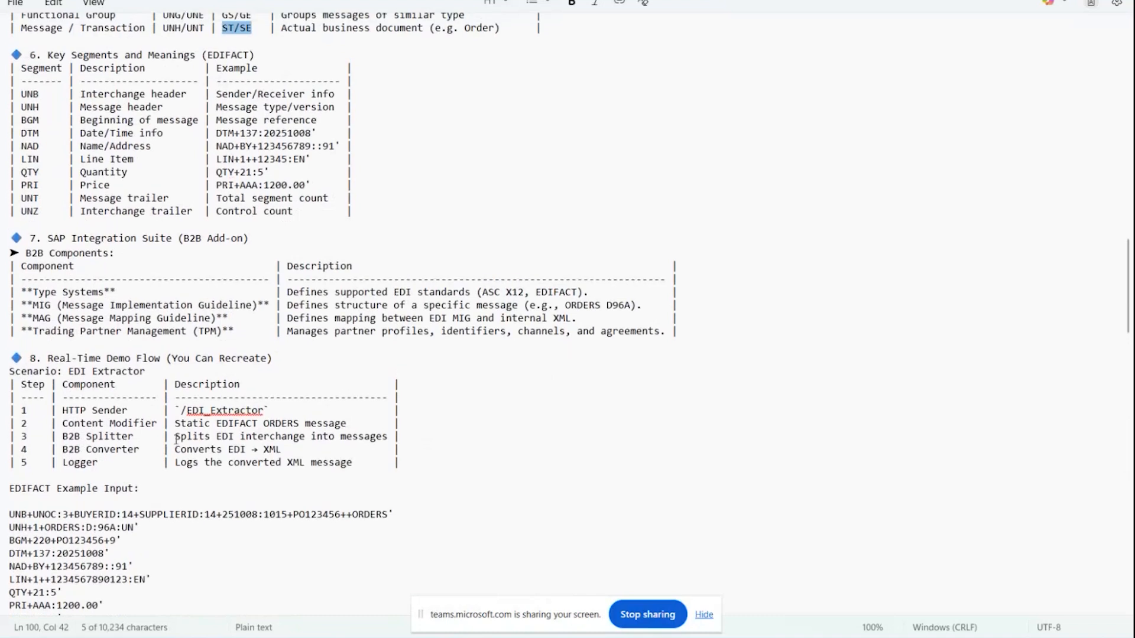
scroll(175, 440, up, 4)
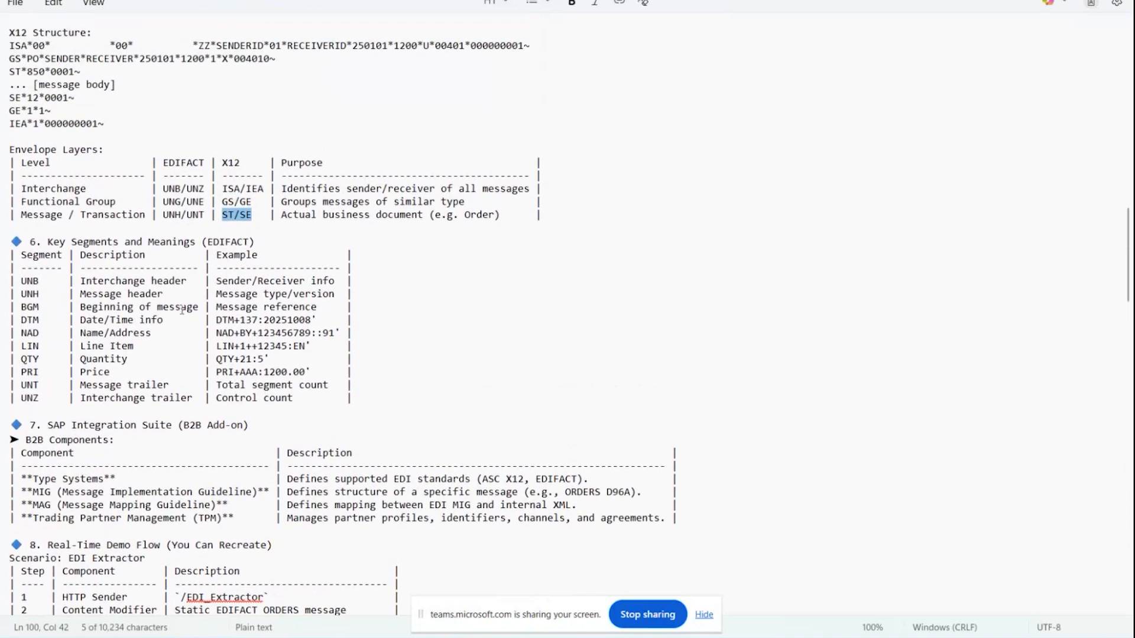
Highlight the Interchange, Functional Group and Message / Transaction levels in the Envelope Layers table
click(182, 230)
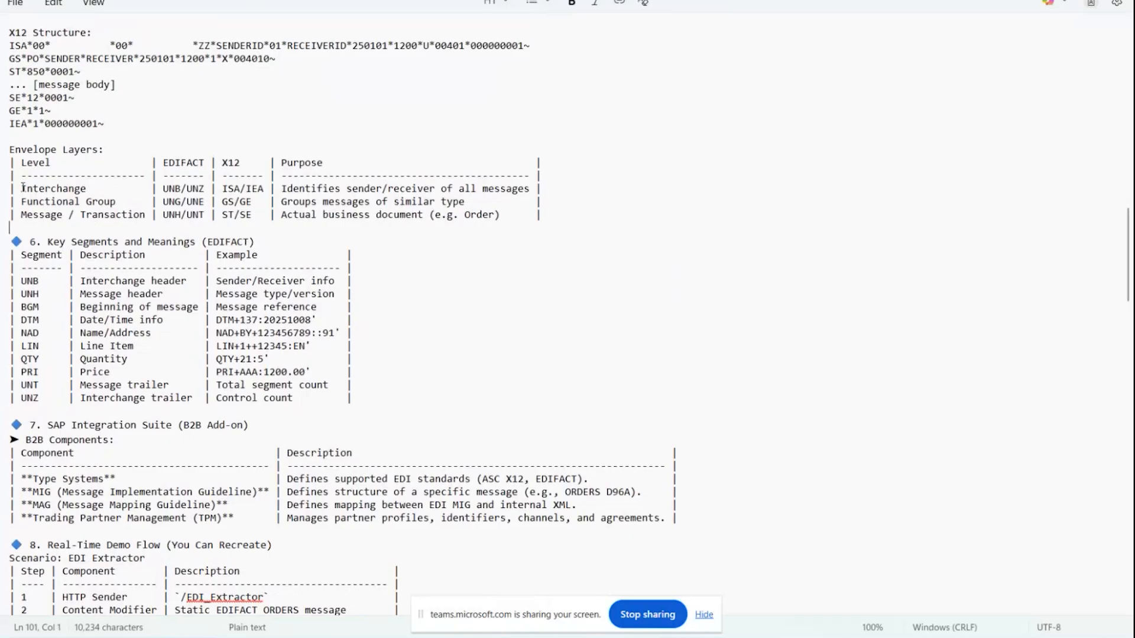
drag(23, 188, 152, 222)
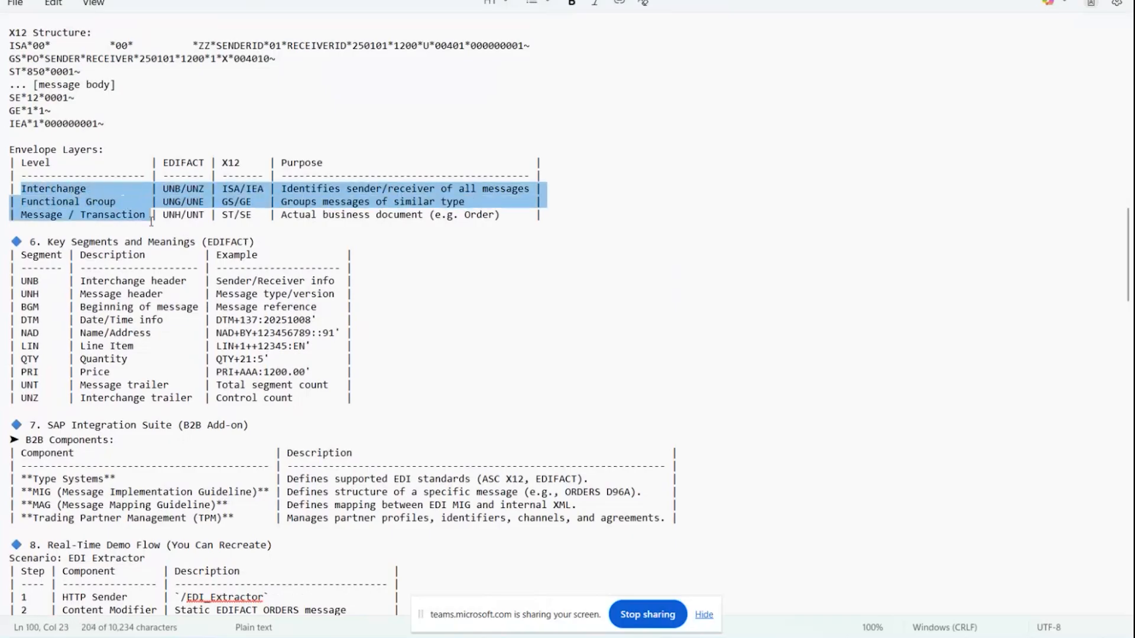
click(152, 221)
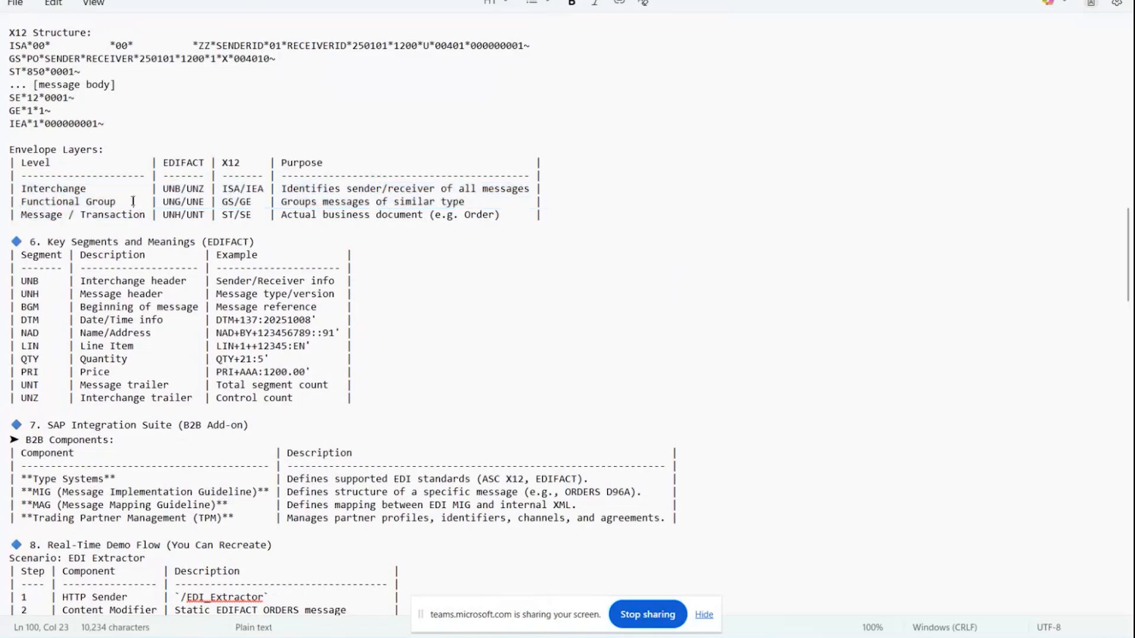
drag(135, 202, 21, 189)
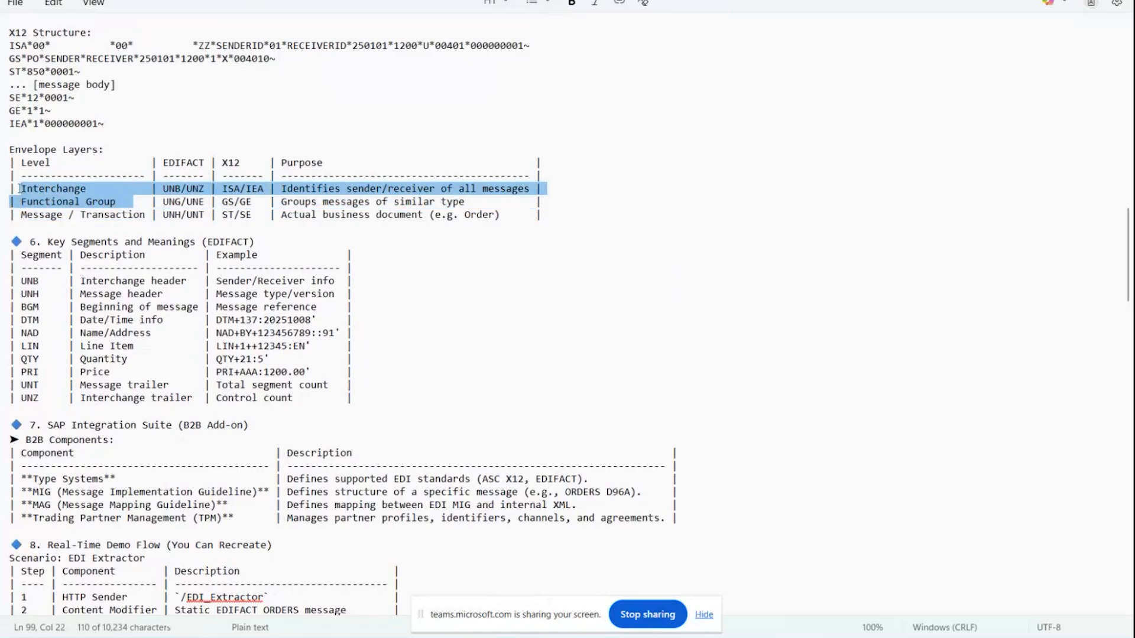
drag(212, 220, 259, 219)
drag(146, 215, 19, 220)
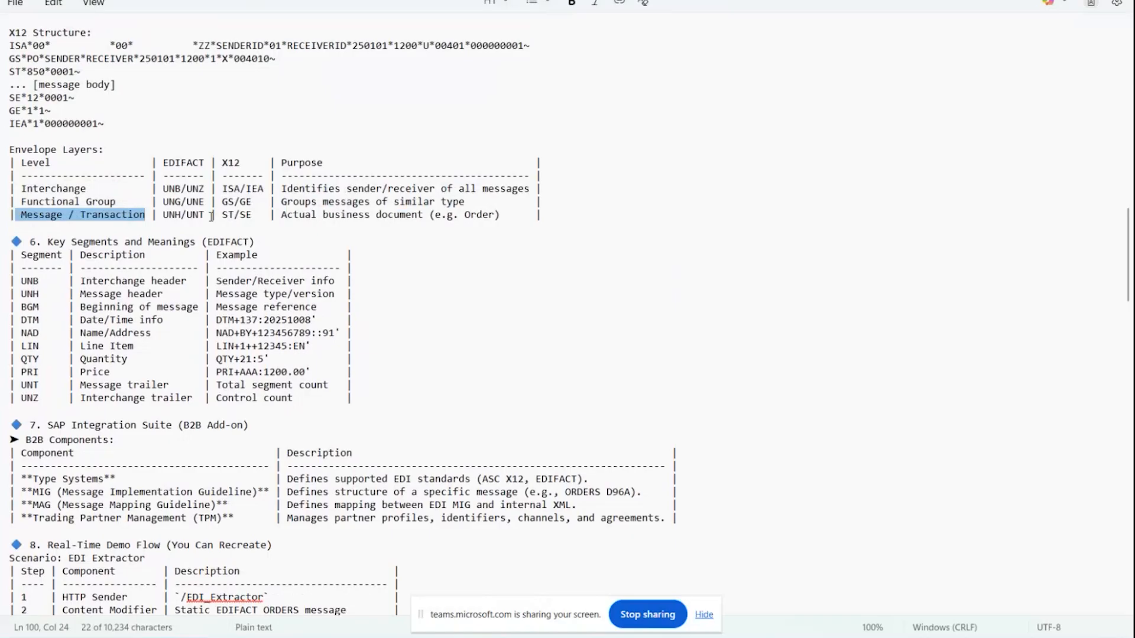
Add the X12 segment order ISA, GS, ST, SE, GE, IEA on separate lines below the Envelope Layers table
click(191, 222)
key(Return)
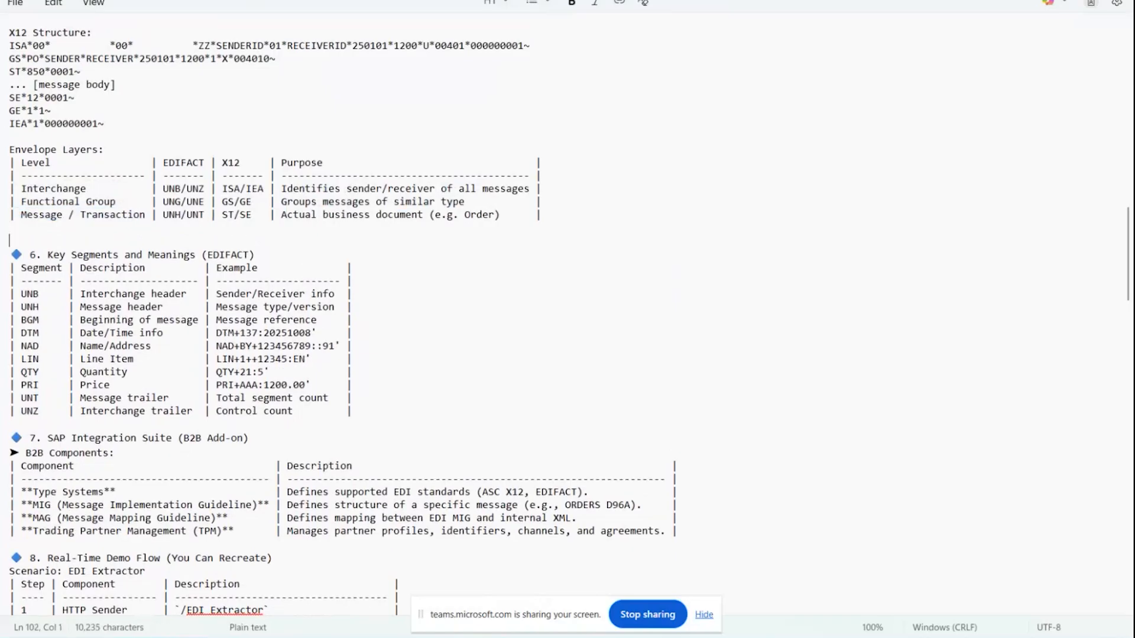
text(ISA)
key(Return)
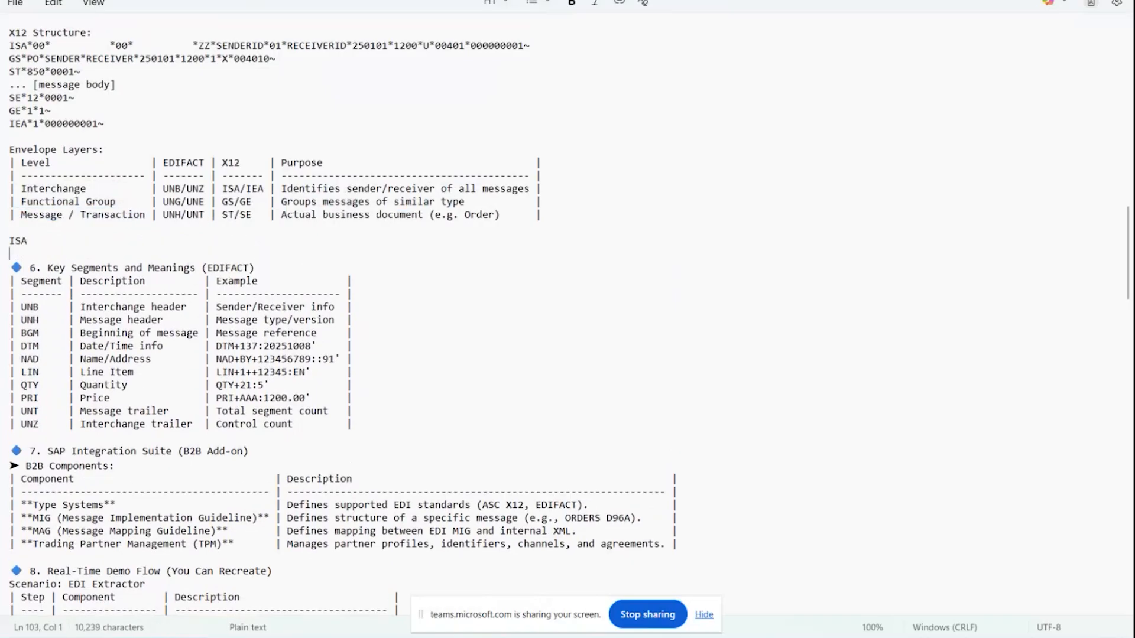
text(GS)
key(Return)
text(ST)
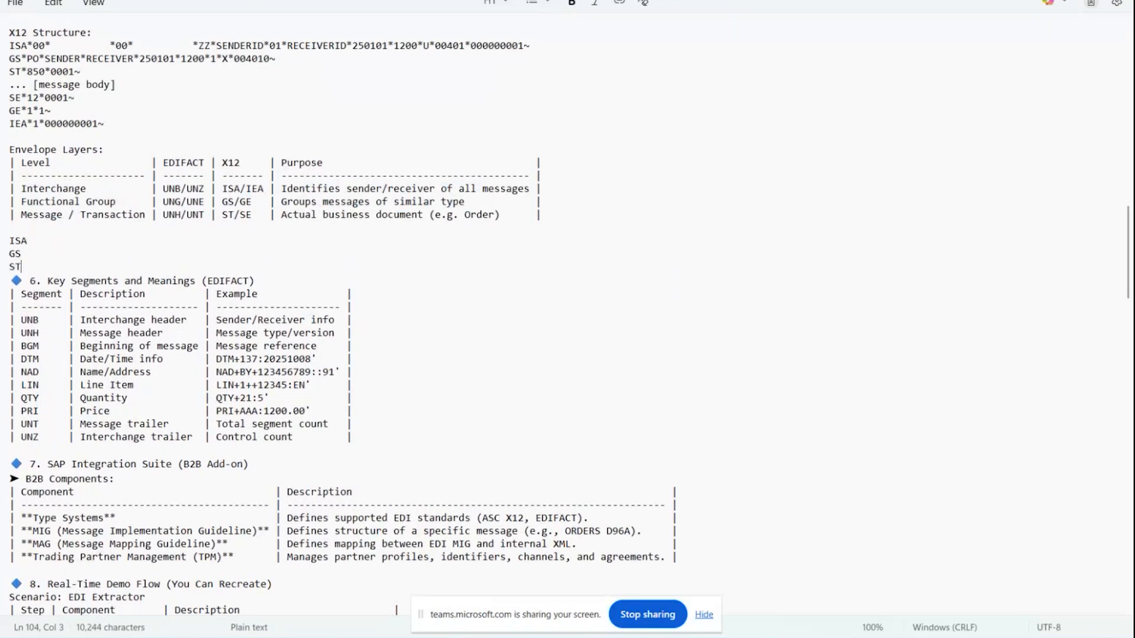
key(Return)
text(SE)
key(Return)
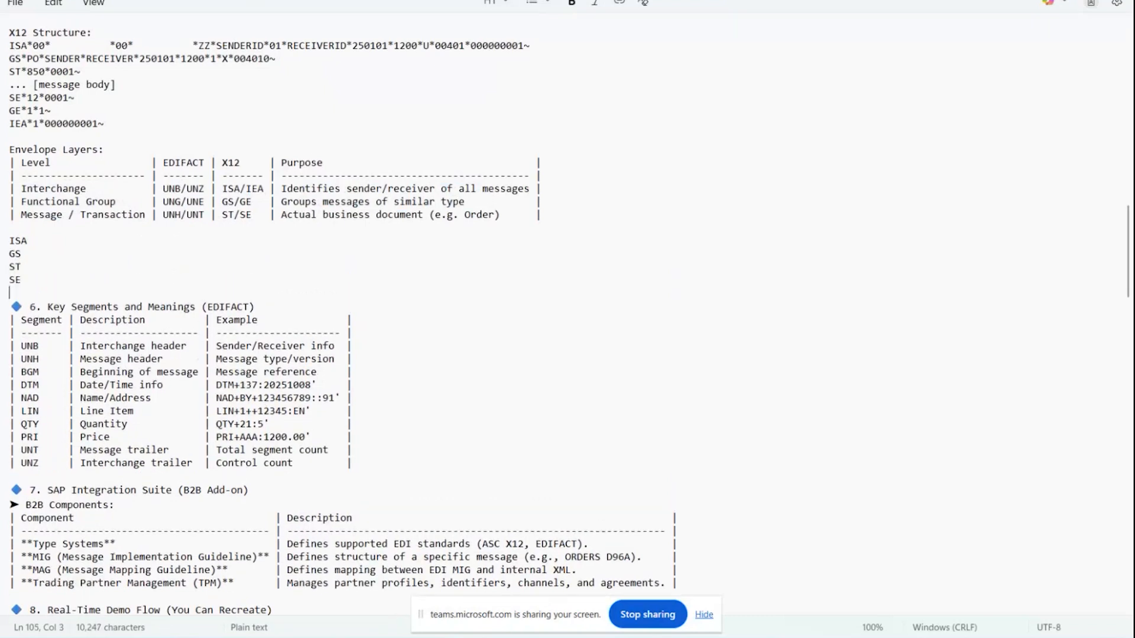
text(GE)
key(Return)
text(IEA)
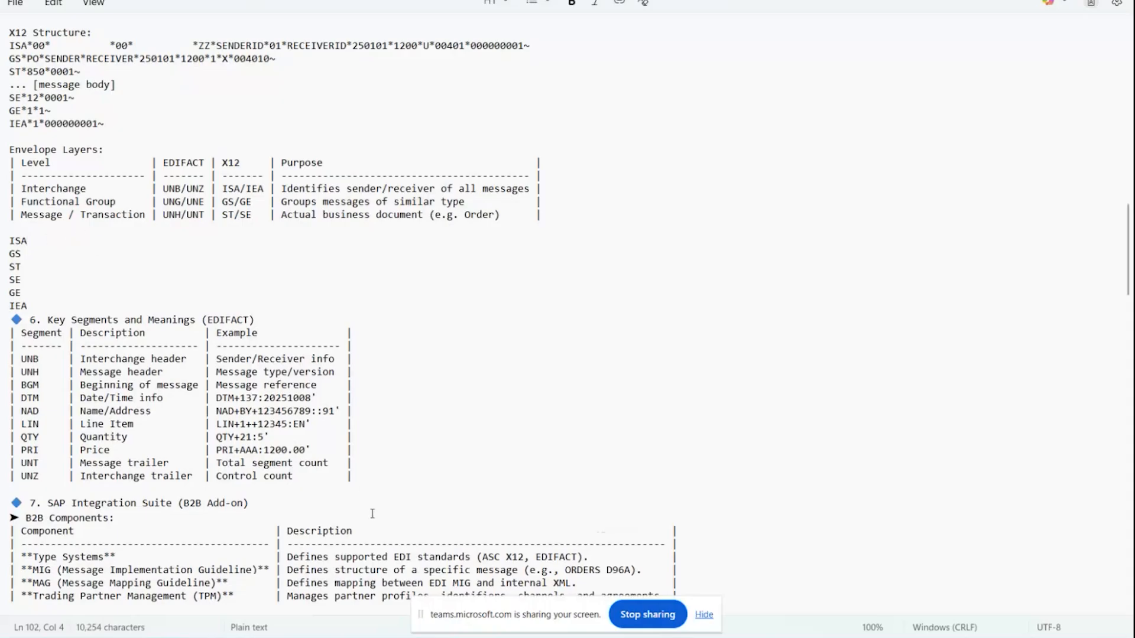
Switch to Postman, open the ODATAV2NorthwindCustomers GET request from the CPI_ODATAV2_Northwind collection, and send it
key(alt+Tab)
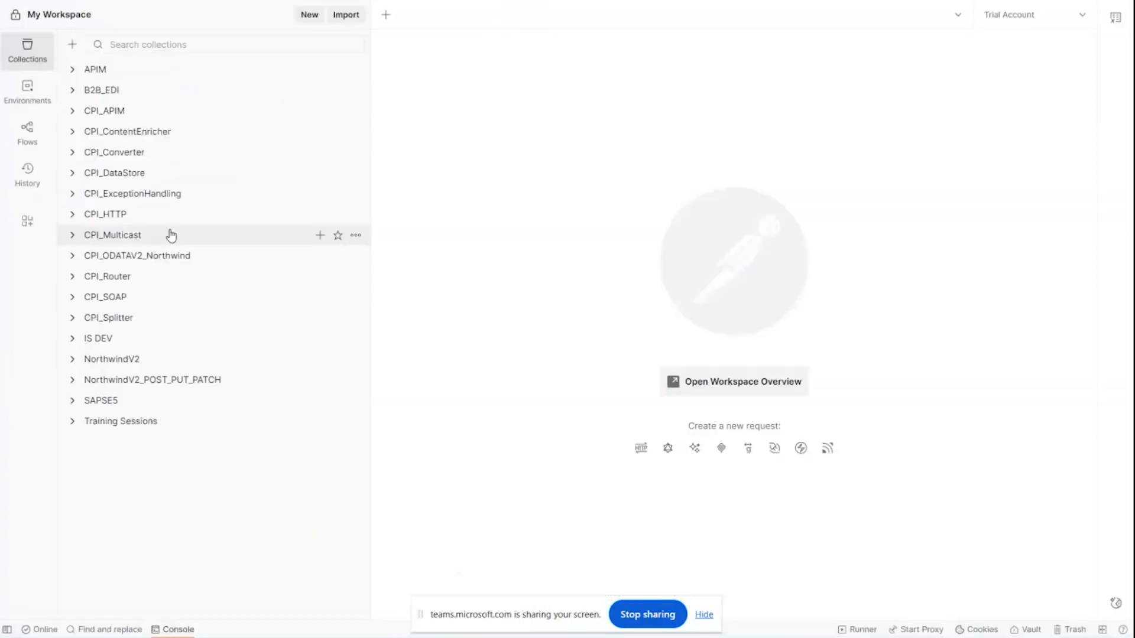
click(73, 91)
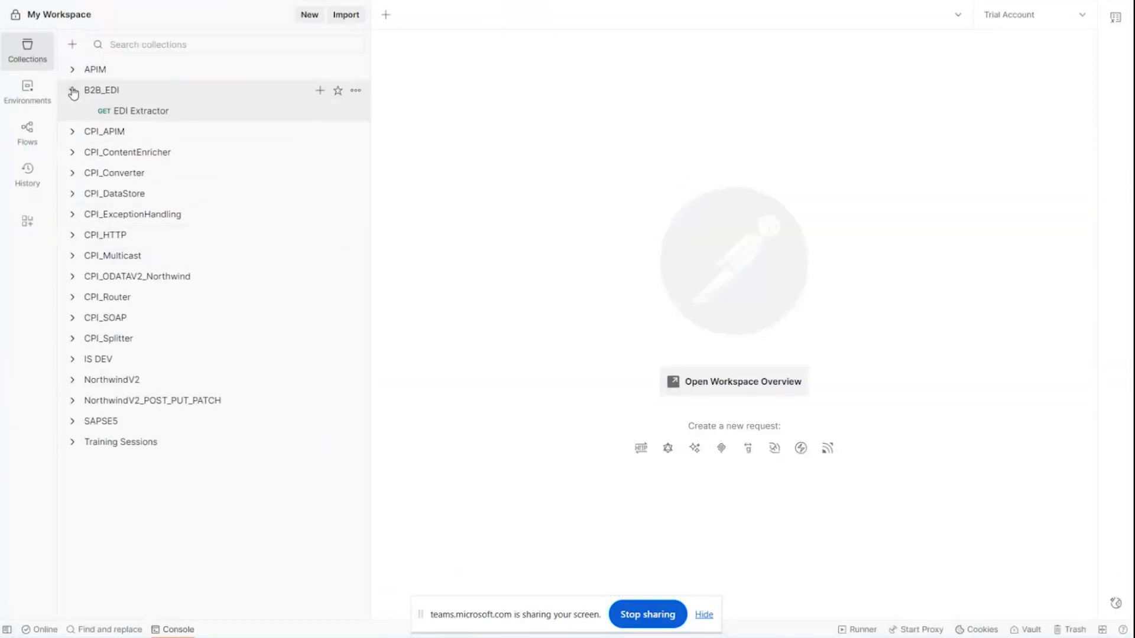
click(72, 71)
click(72, 71)
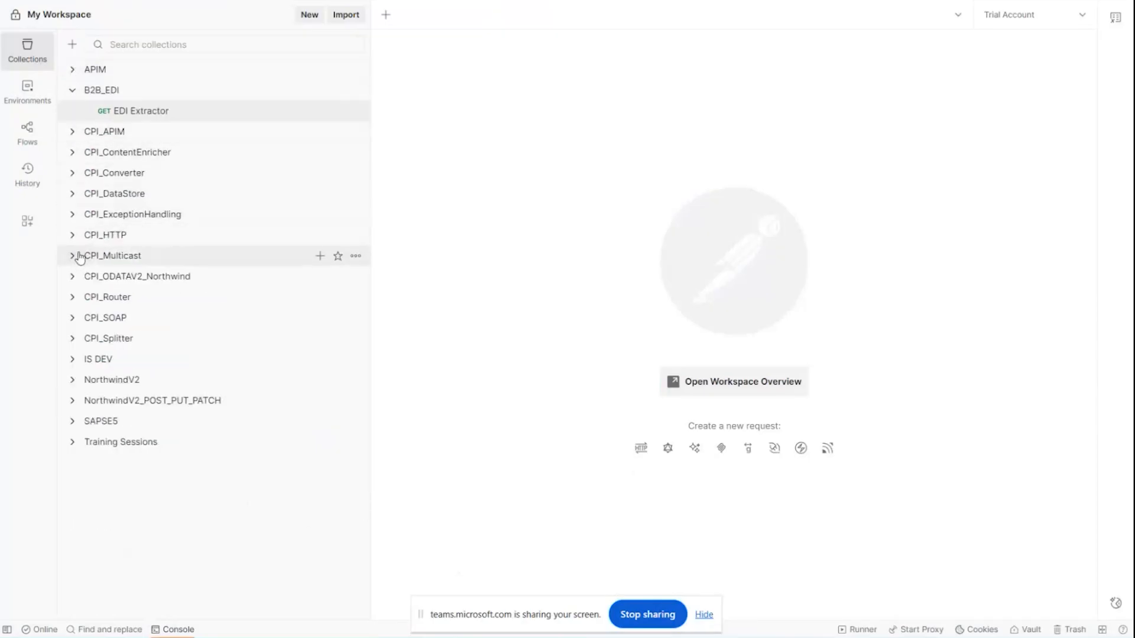
click(73, 276)
click(76, 296)
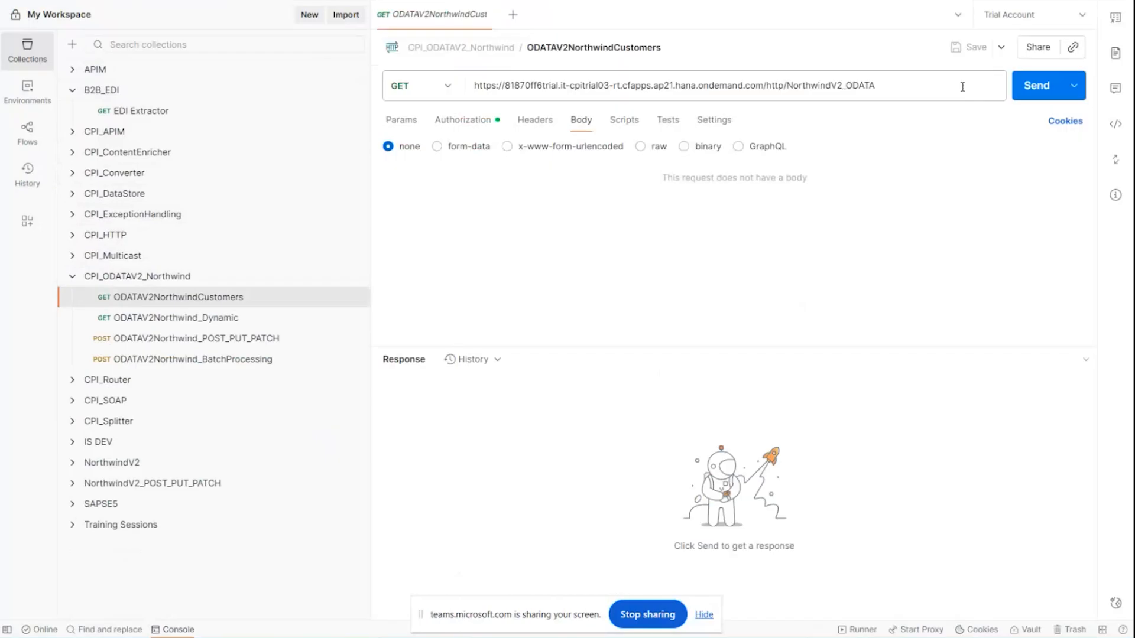
click(1048, 86)
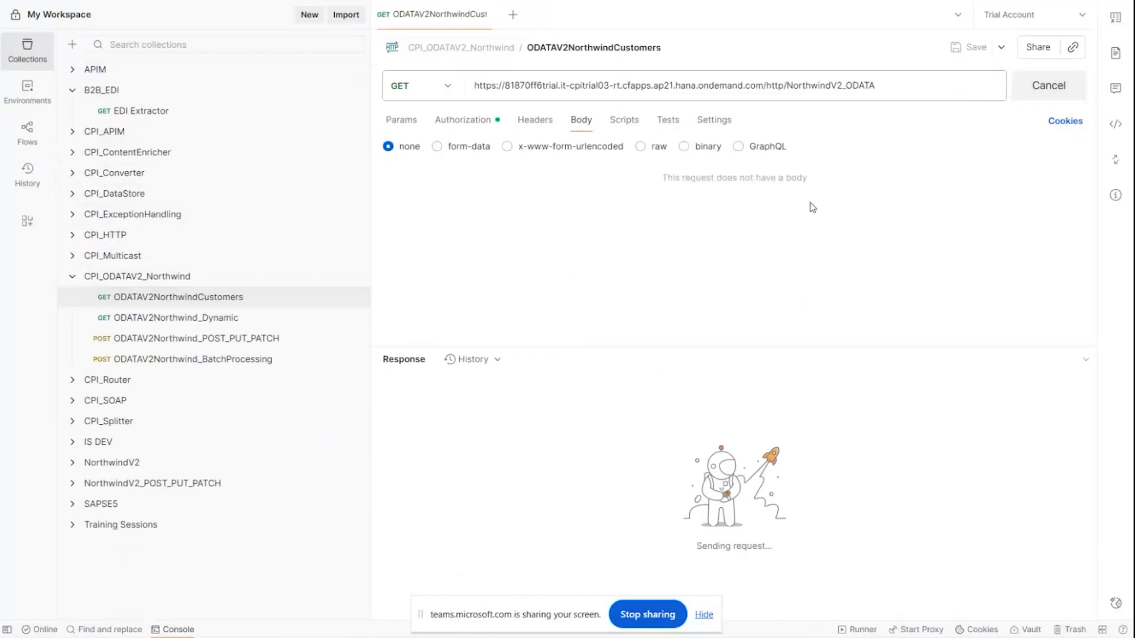
Reopen Postman, resend the ODATAV2NorthwindCustomers request, and enlarge the response area
click(509, 637)
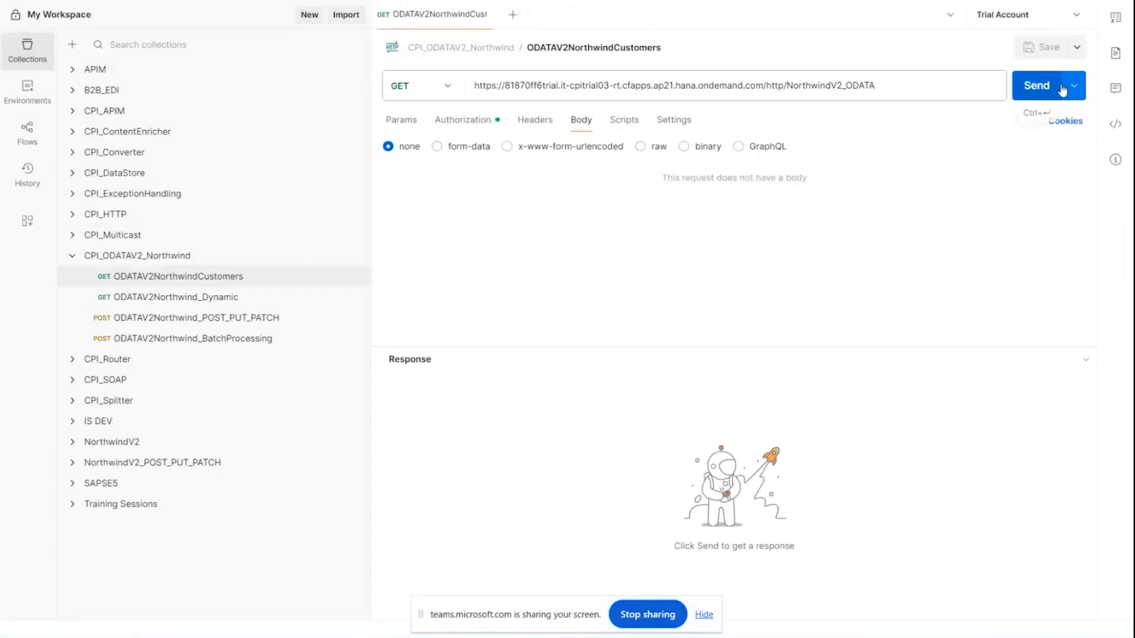
click(1059, 87)
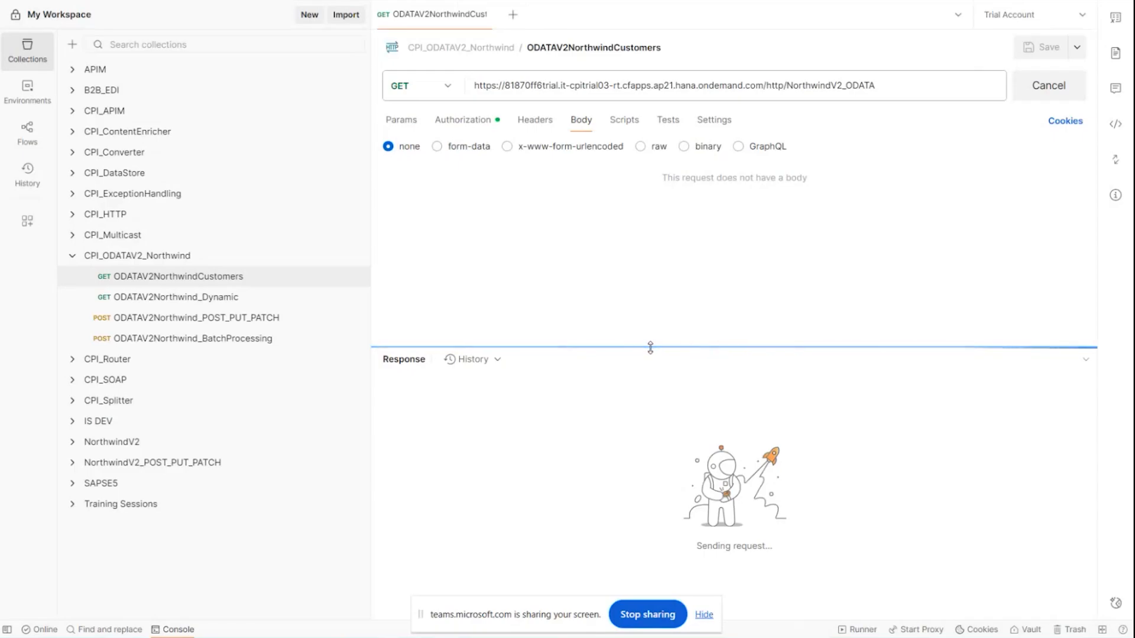
drag(650, 348, 655, 265)
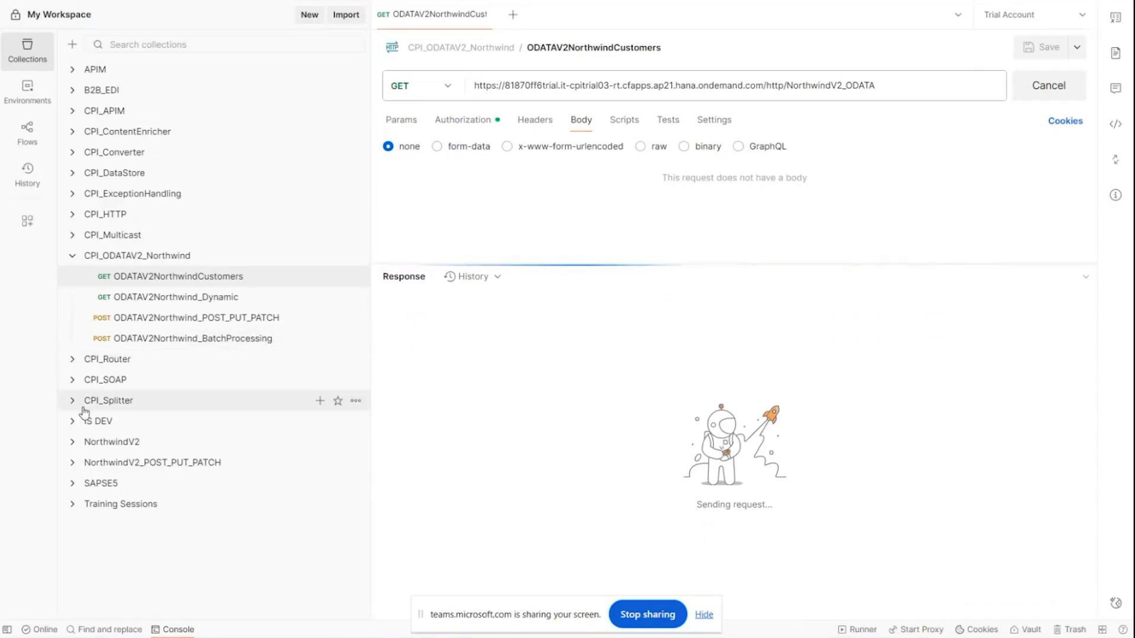
Expand the NorthwindV2 collection, collapse CPI_ODATAV2_Northwind, and close the open ODATAV2NorthwindCustomers request
click(74, 442)
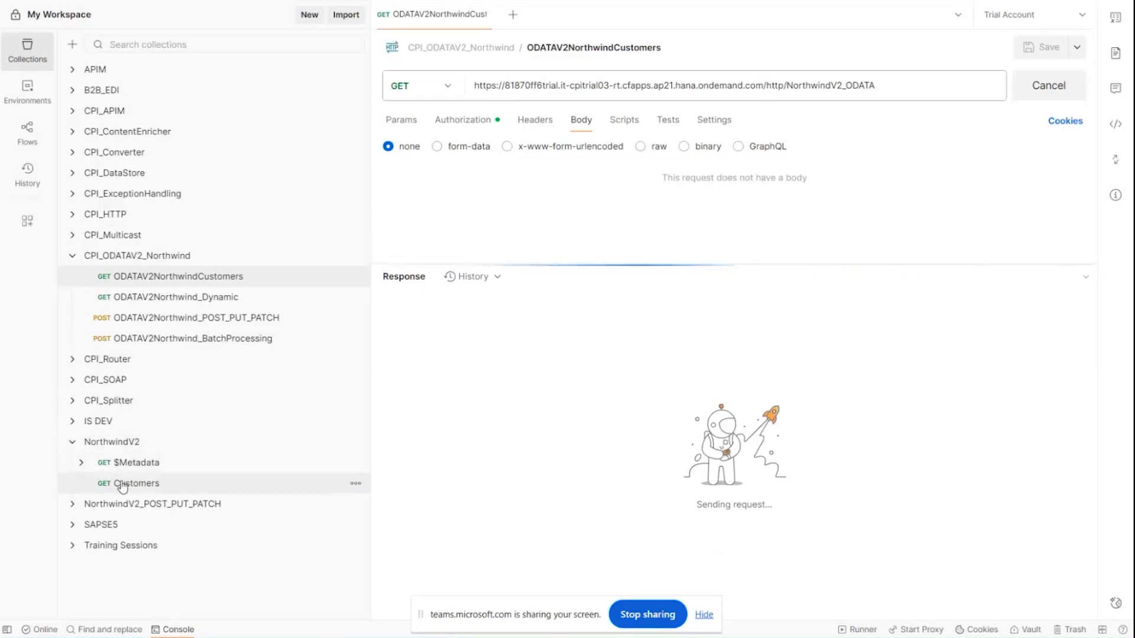
click(72, 257)
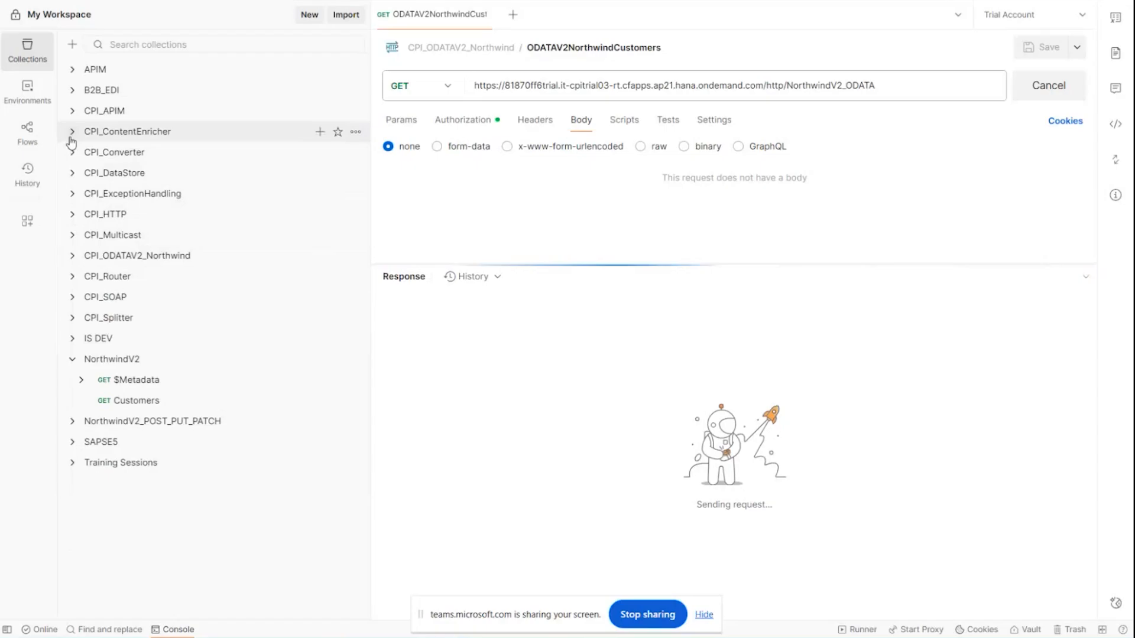
click(489, 15)
Send the Write_Global_Variable request from the CPI_DataStore collection and enlarge its request body area
click(72, 173)
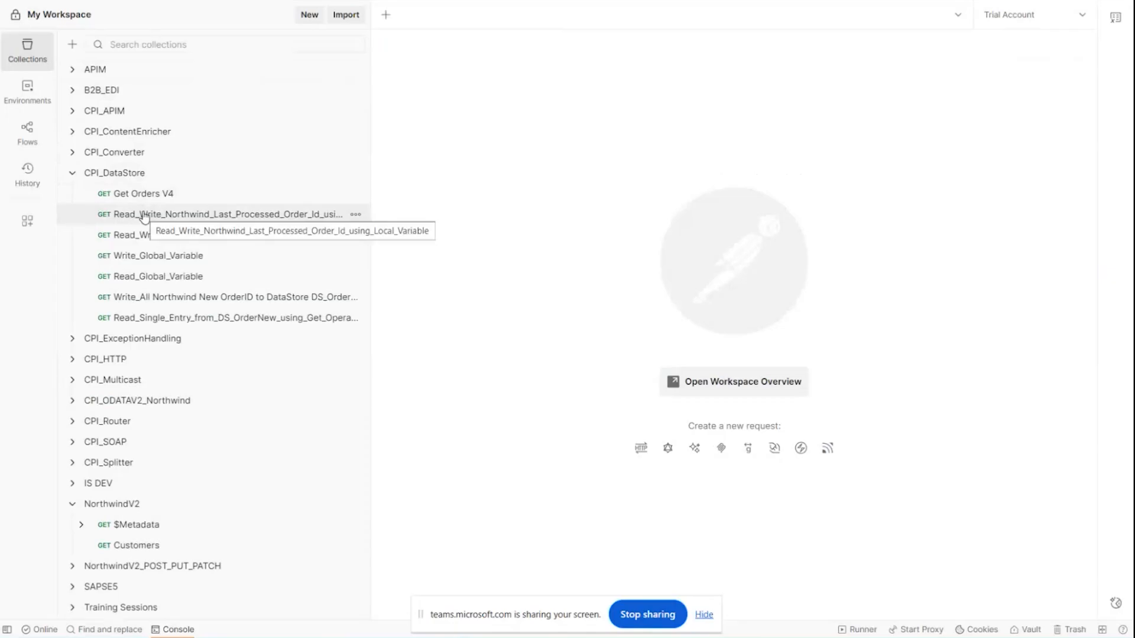
click(145, 255)
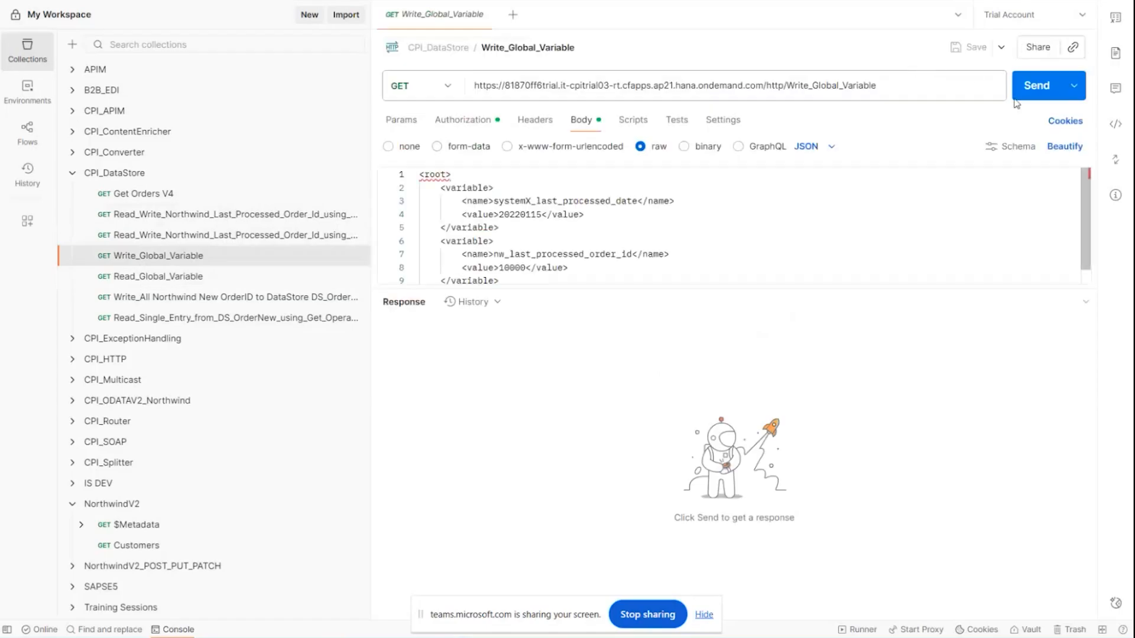
click(1034, 87)
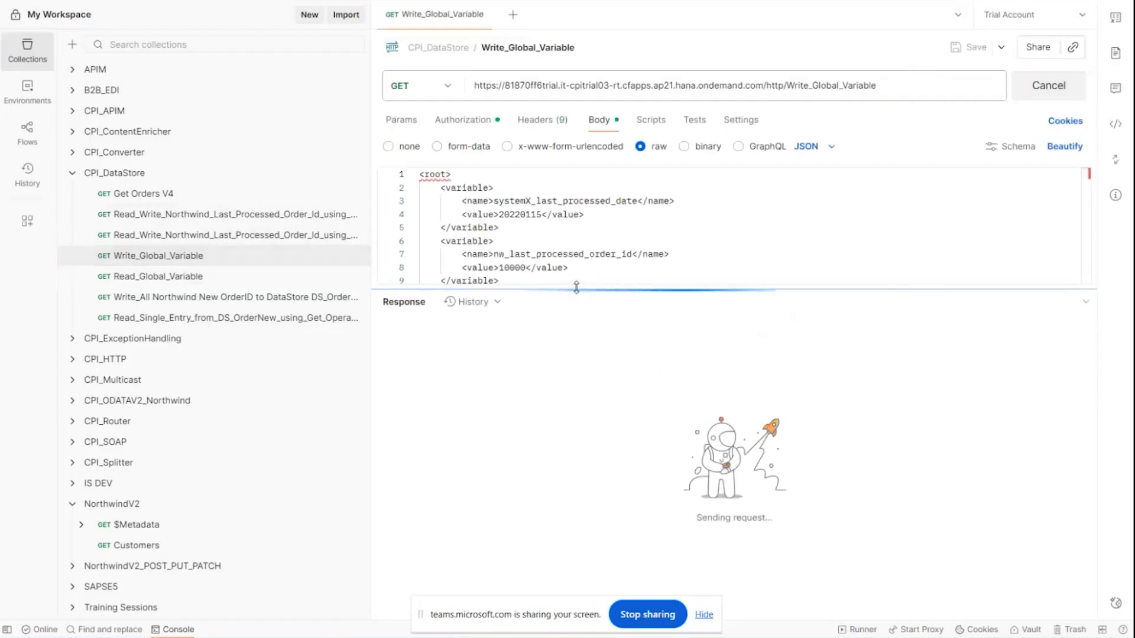
drag(578, 288, 575, 371)
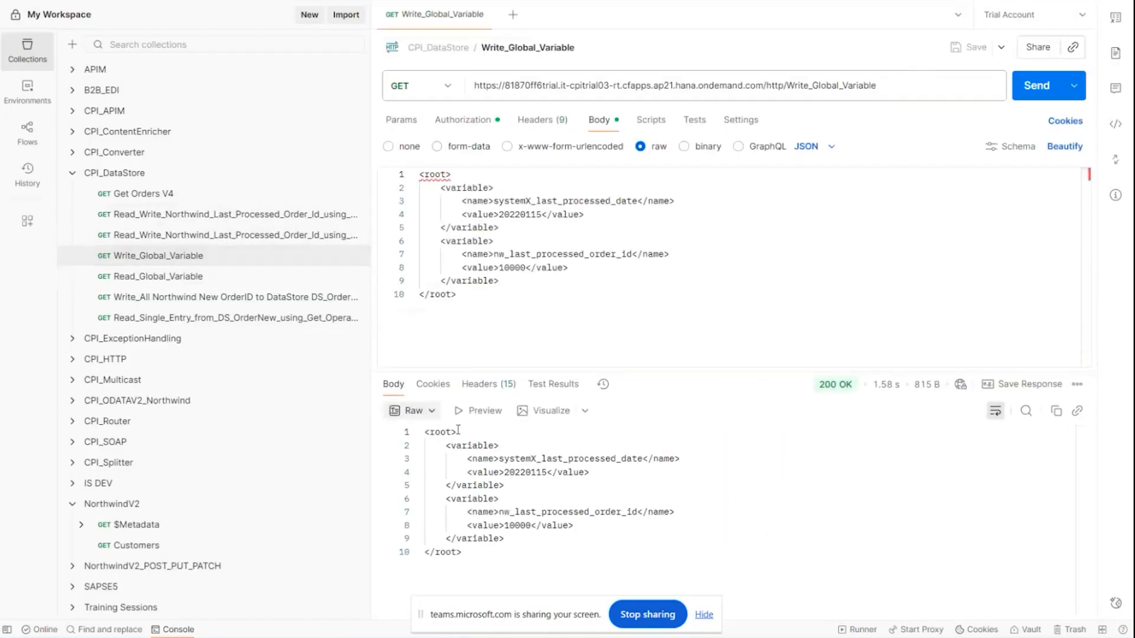
Compare the root tags of the XML response with the ISA/IEA envelope segments and interchange purpose in the Notepad EDI notes
drag(457, 432, 425, 434)
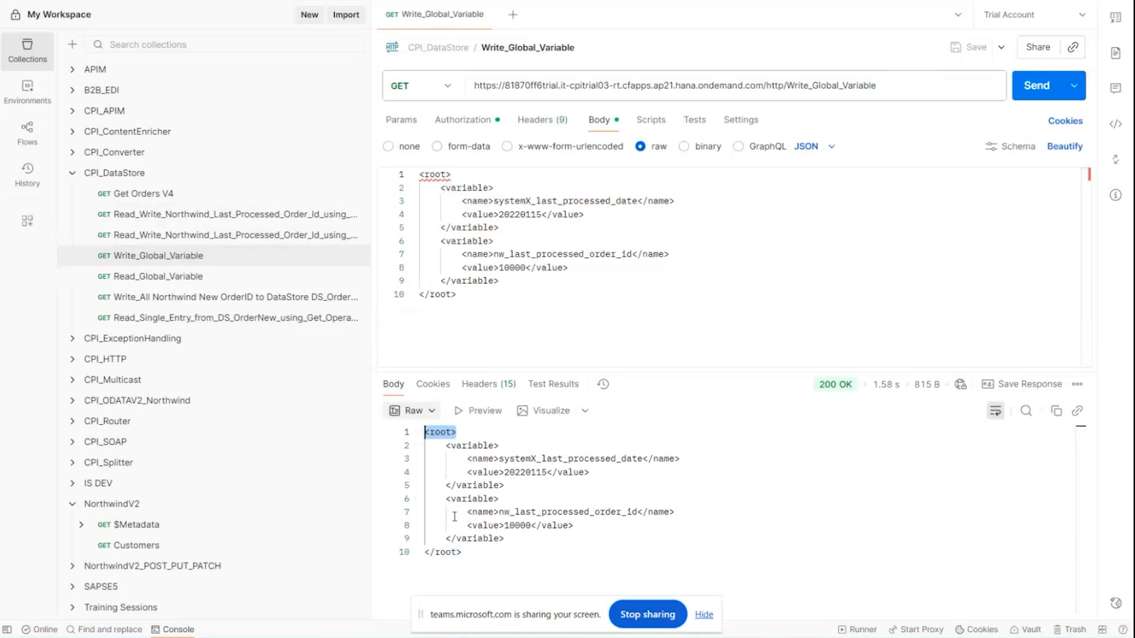
drag(461, 551, 425, 552)
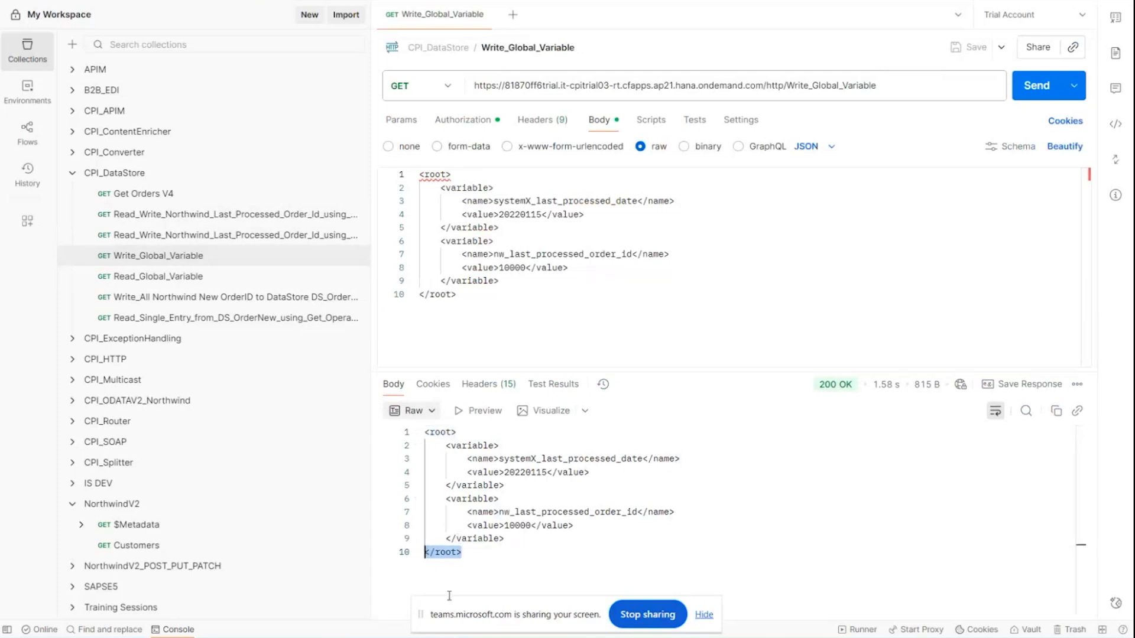
click(479, 637)
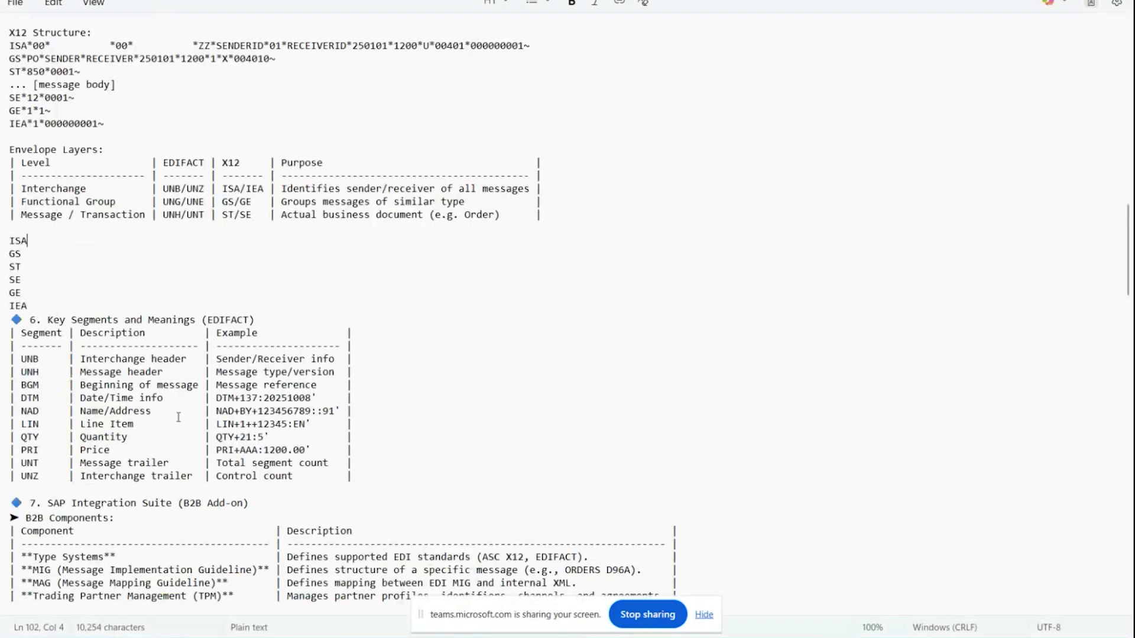
drag(73, 241, 2, 242)
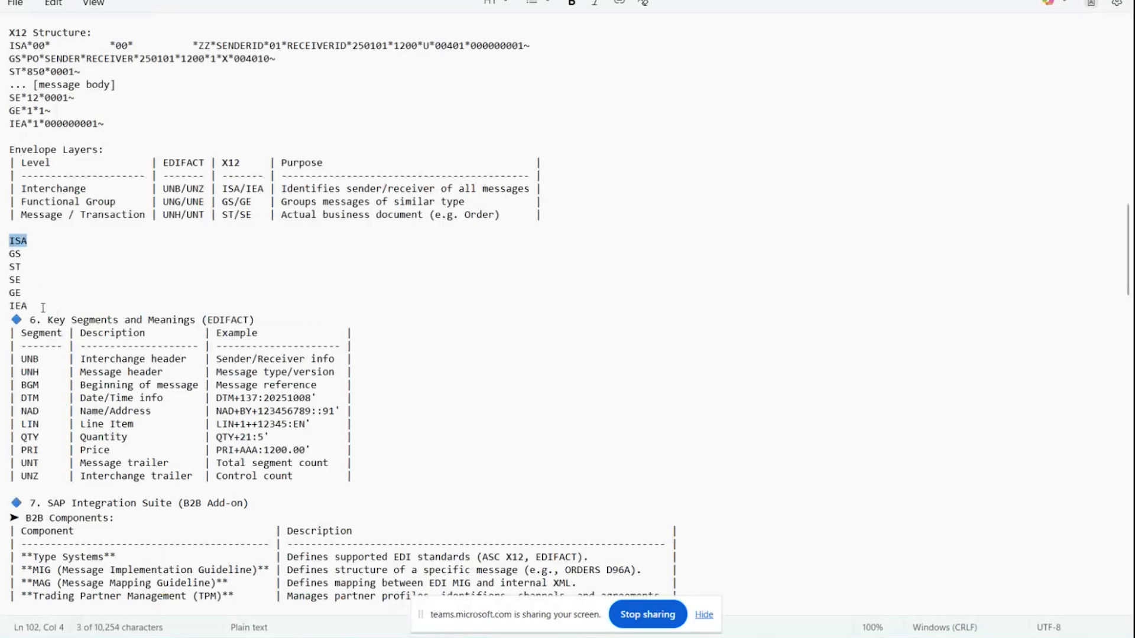
drag(43, 307, 1, 306)
drag(283, 189, 535, 185)
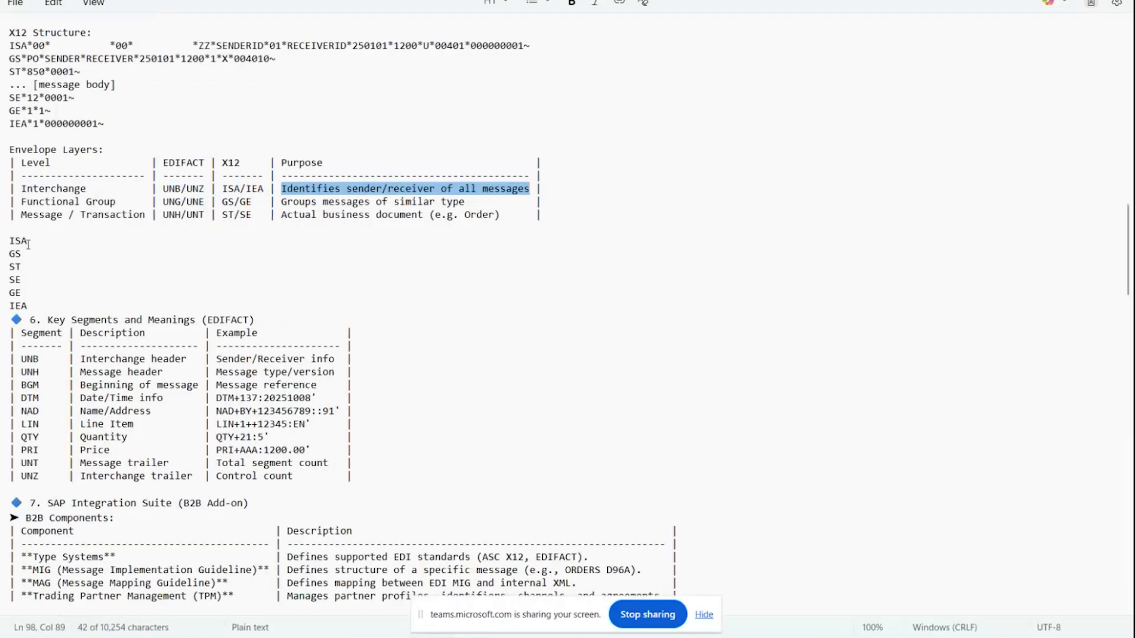
Examine the ISA and IEA segments in the X12 Structure sample against the ISA/IEA entry in the Envelope Layers table
scroll(32, 242, up, 1)
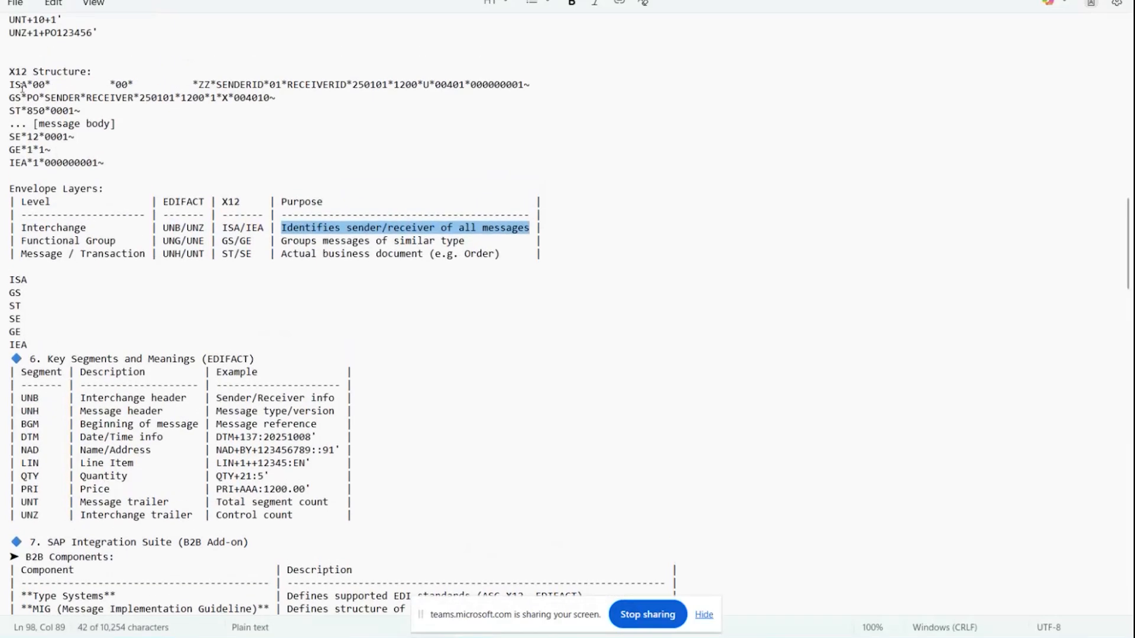
click(4, 88)
click(17, 85)
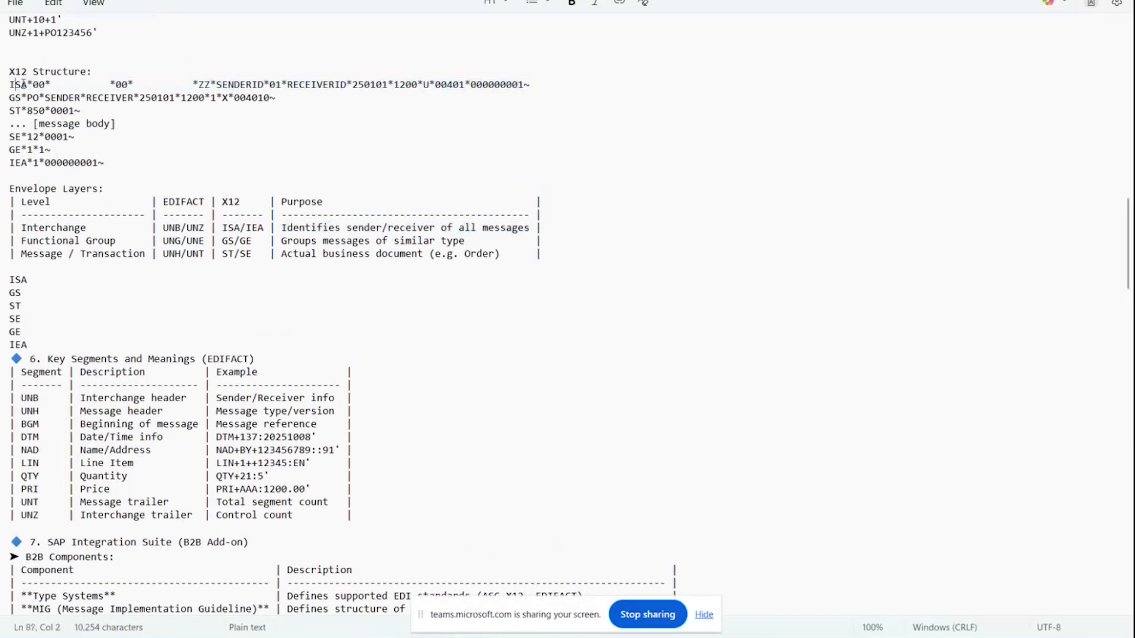
double_click(11, 85)
drag(223, 229, 266, 229)
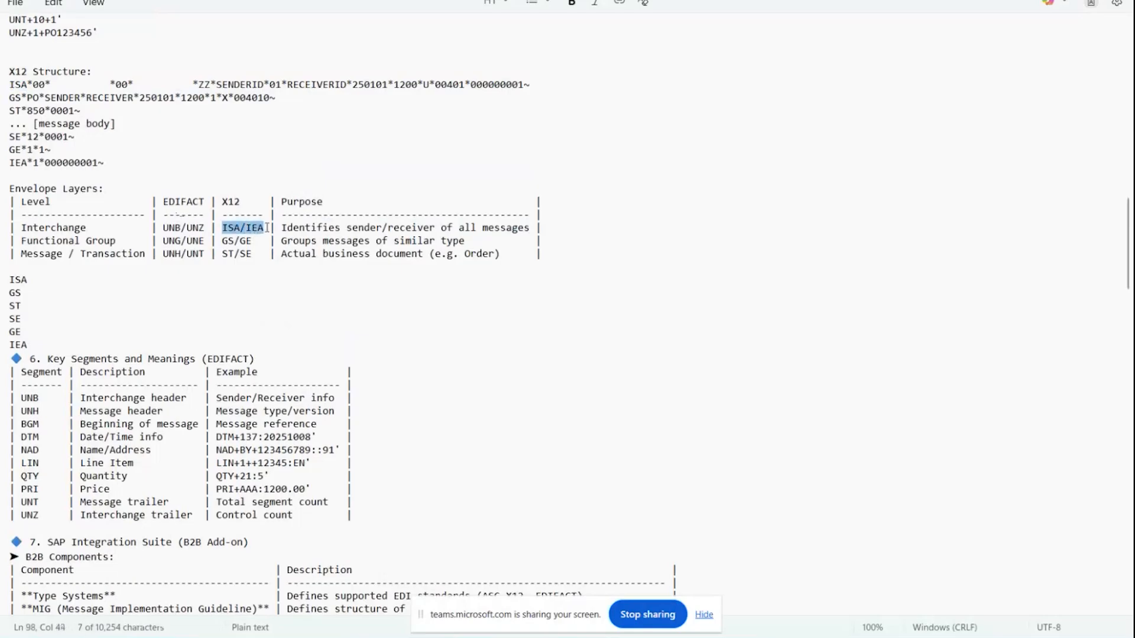
double_click(24, 85)
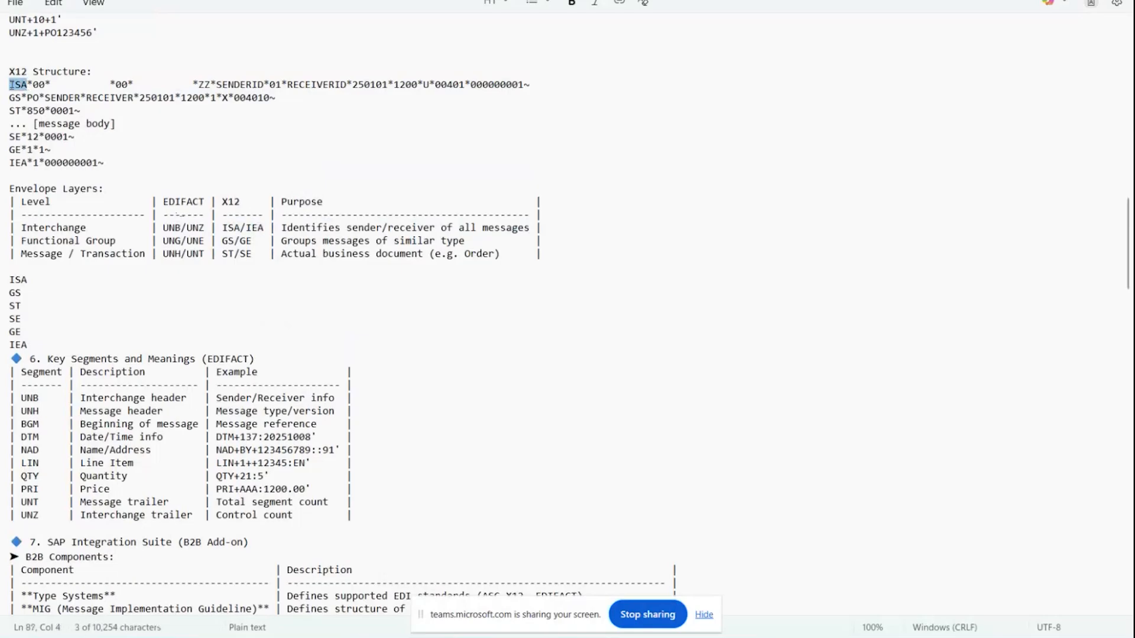
drag(24, 162, 10, 164)
click(43, 165)
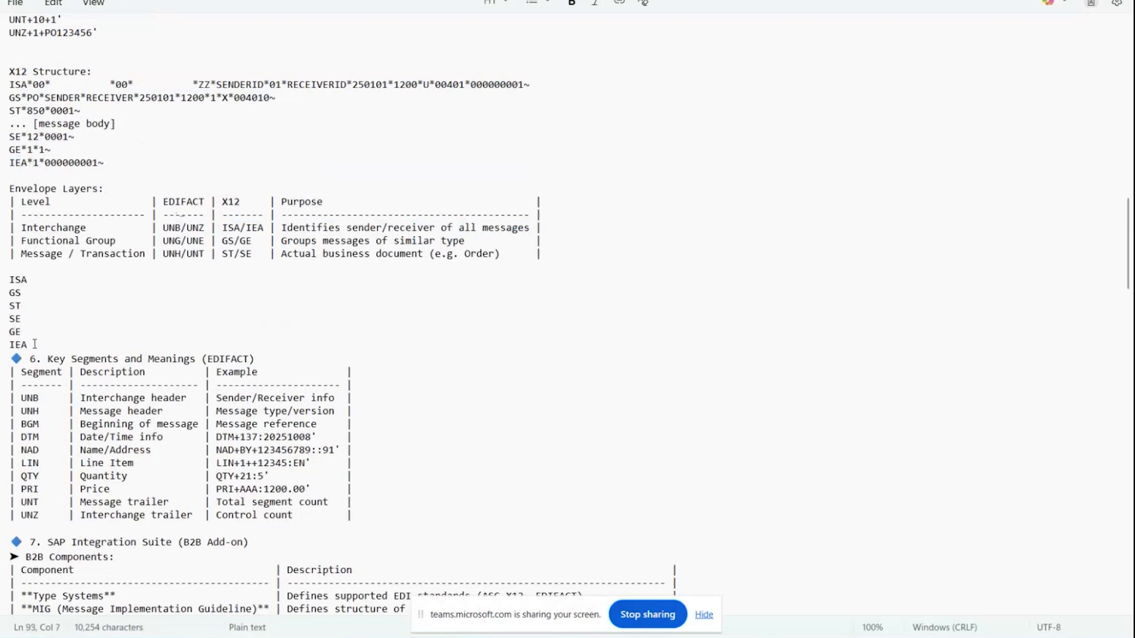
Delete the ISA, GS, ST, SE, GE, IEA list beneath the Envelope Layers table
drag(35, 344, 1, 274)
key(BackSpace)
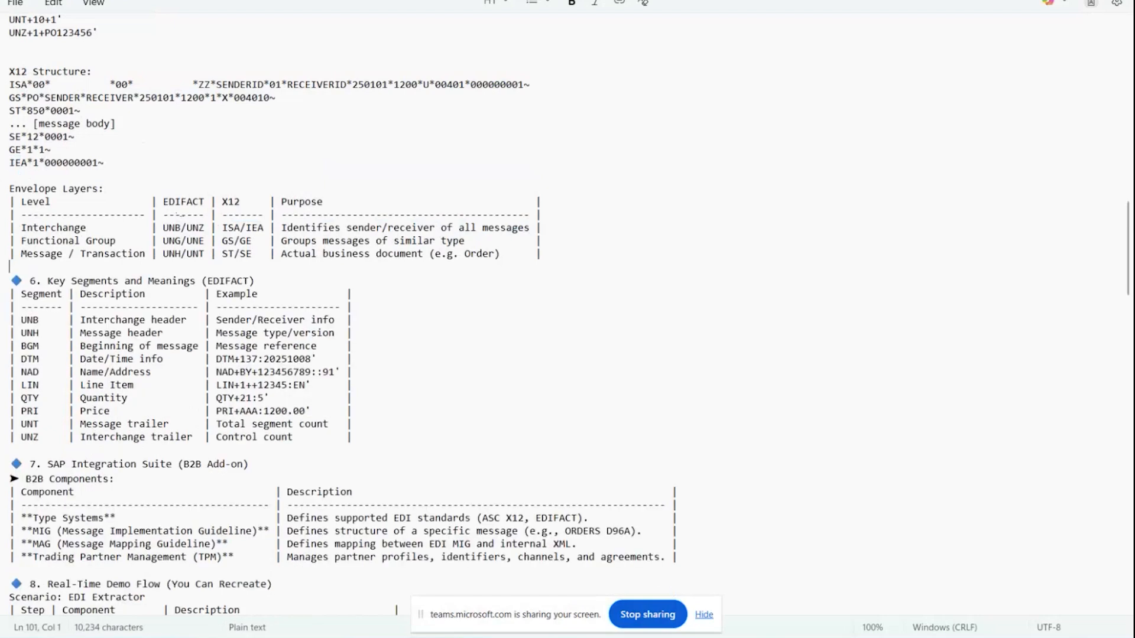
Highlight the ISA segment name and its SENDERID element in the X12 Structure sample
drag(10, 85, 27, 85)
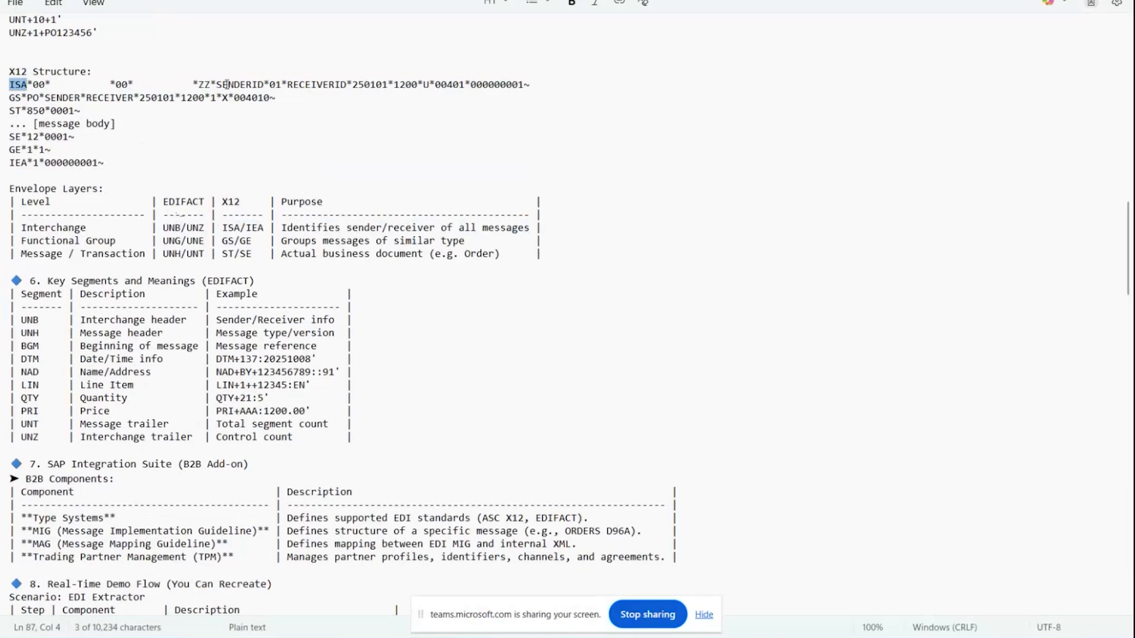
drag(218, 84, 285, 86)
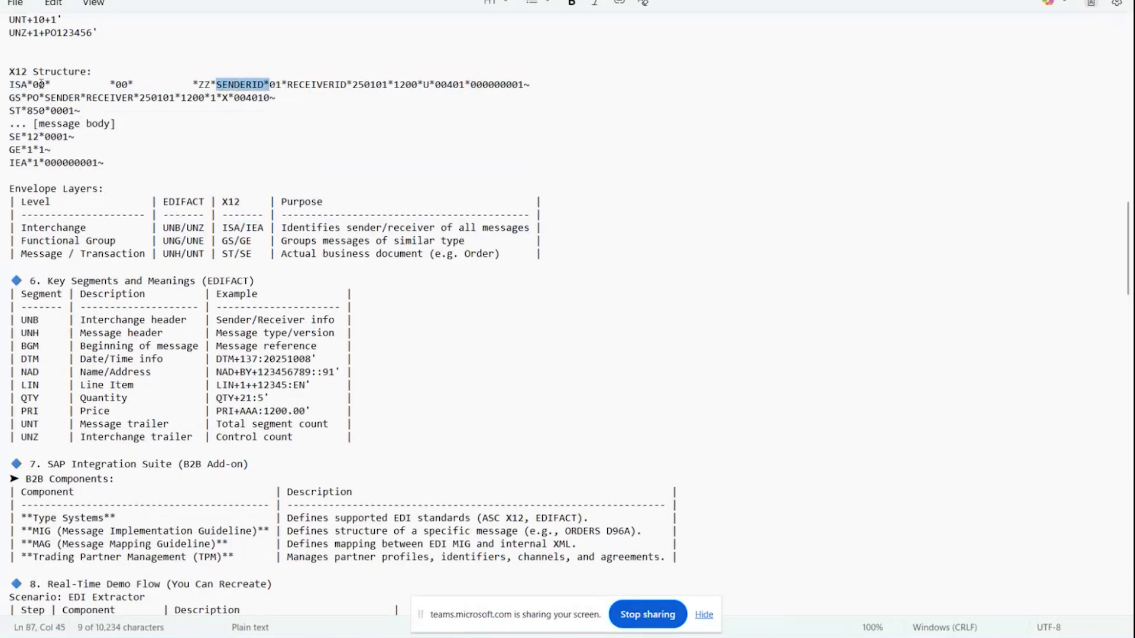
drag(36, 84, 9, 84)
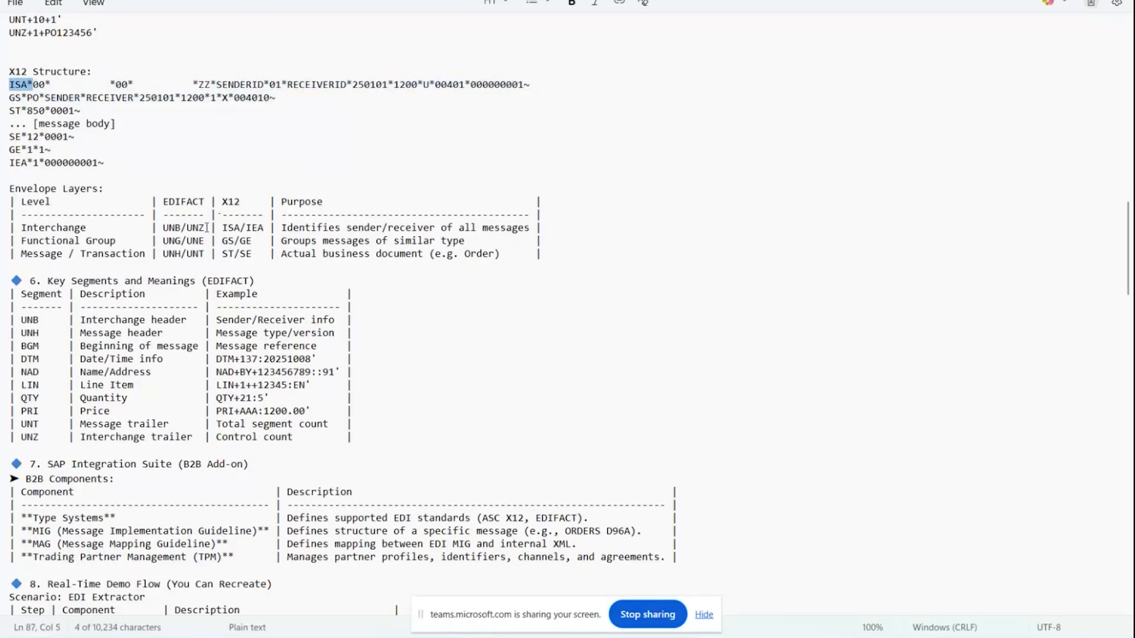
Highlight the Functional Group level with its GS/GE pair, and the matching GS and GE segments in the X12 sample
drag(130, 240, 92, 241)
drag(257, 240, 225, 241)
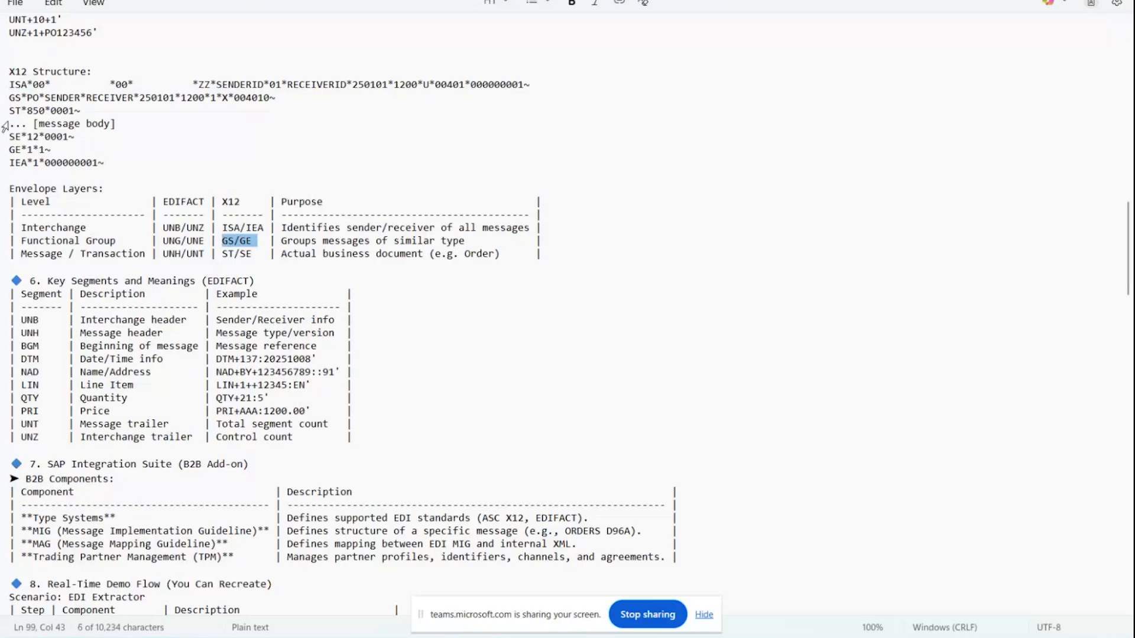
drag(7, 98, 24, 97)
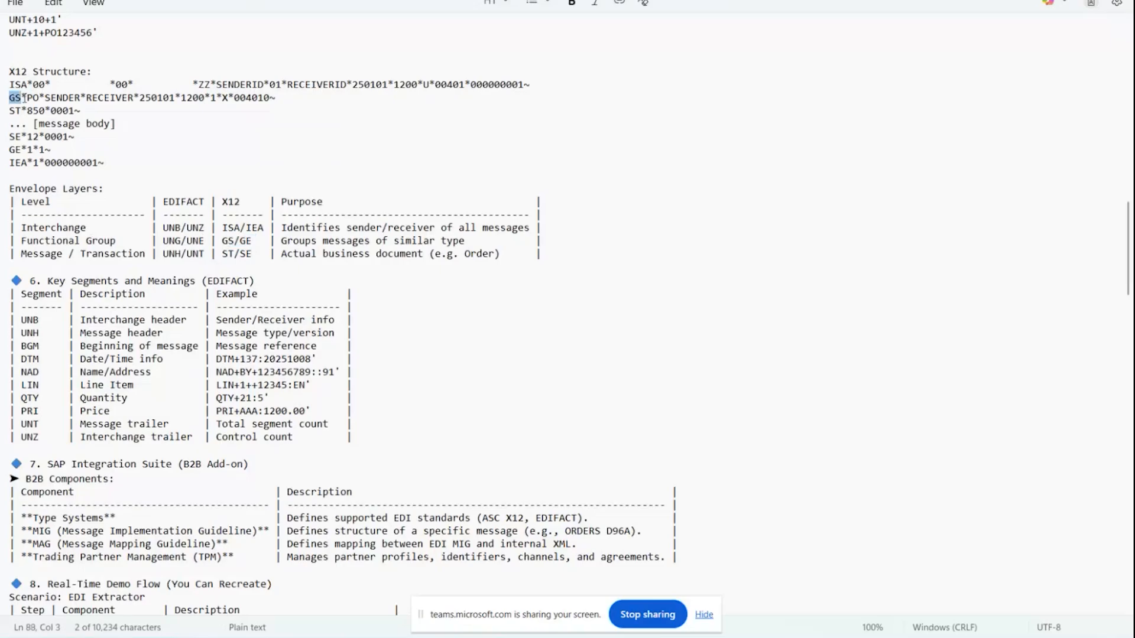
click(4, 151)
Switch to Postman and highlight the opening and closing tags of the first variable element in the XML response
key(alt+Tab)
drag(446, 445, 500, 445)
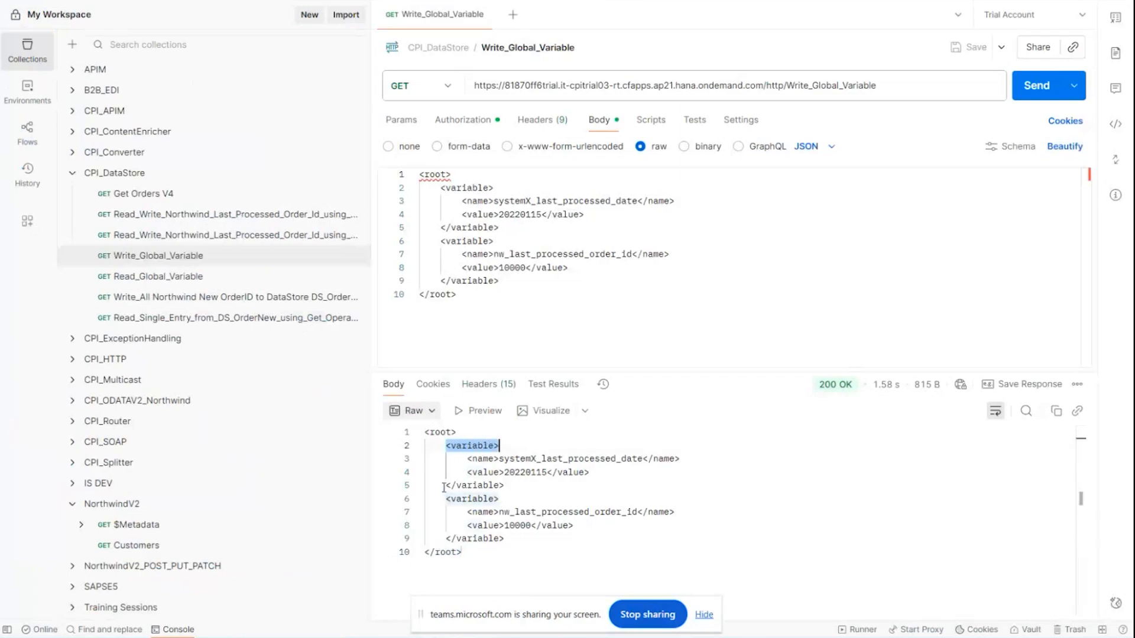
drag(442, 485, 509, 488)
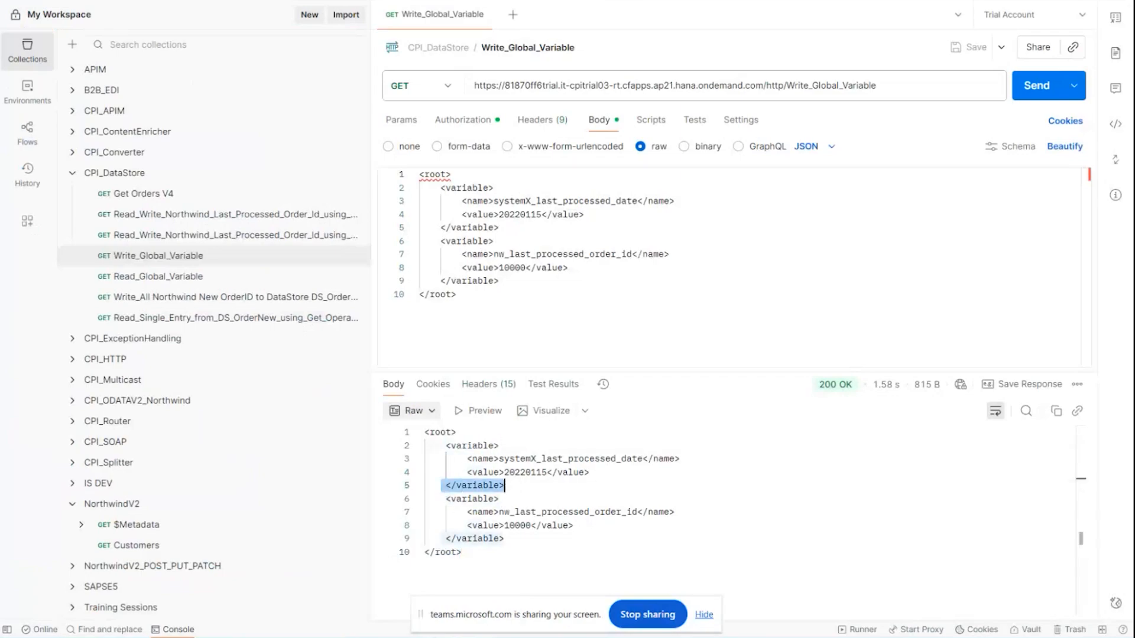
Return to the Notepad EDI notes and highlight the GS segment and the ST to SE message block in the X12 sample
key(alt+Tab)
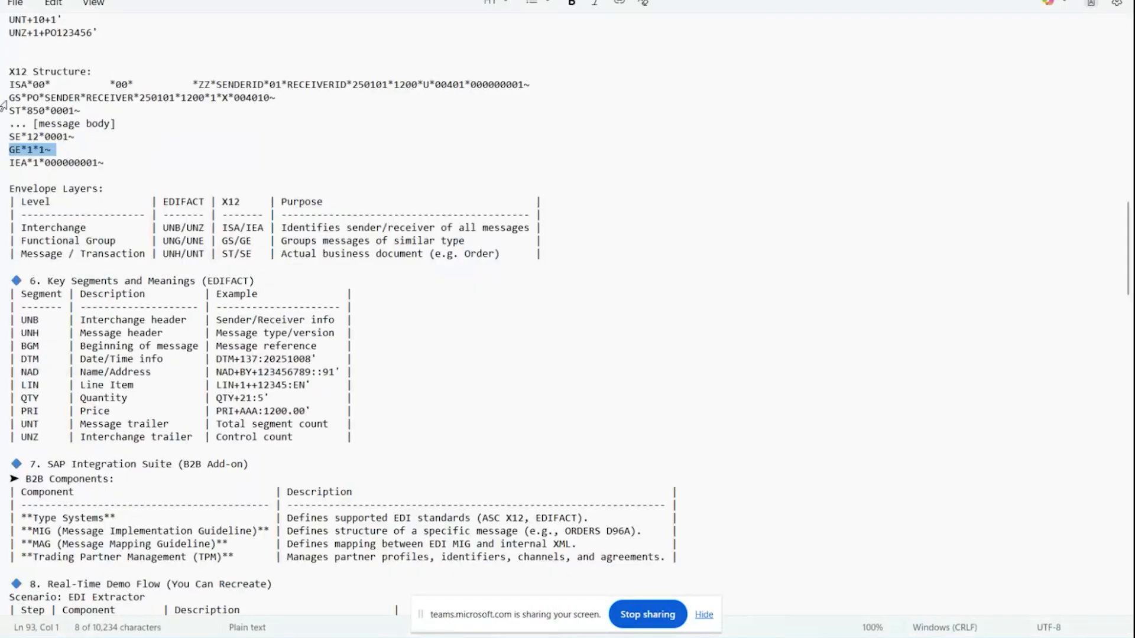
drag(3, 102, 3, 112)
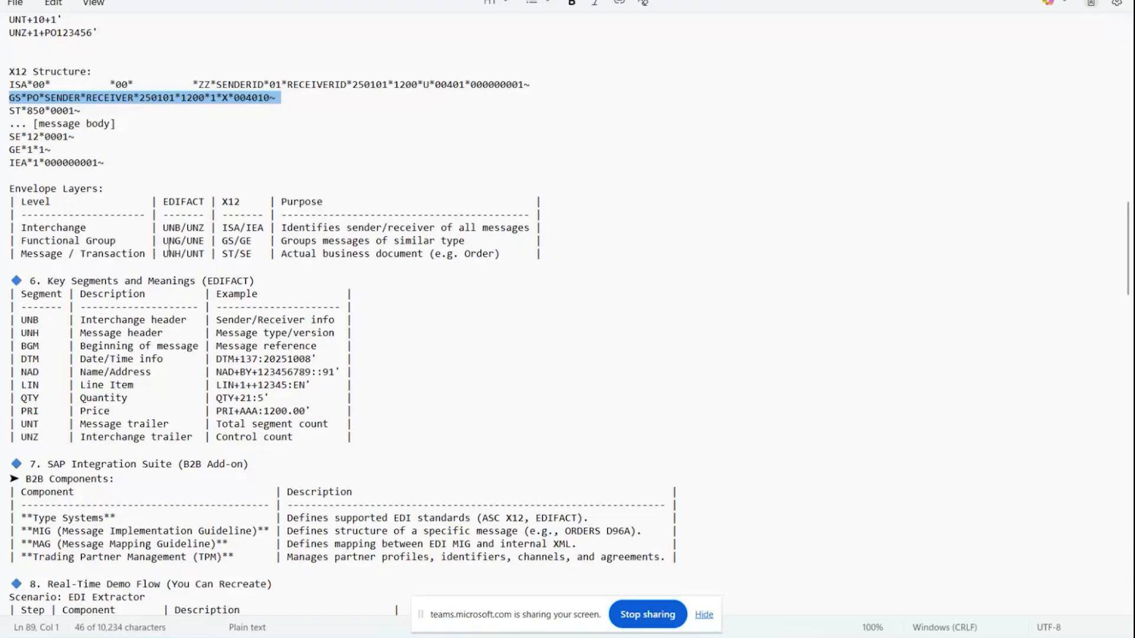
click(76, 137)
drag(76, 137, 3, 111)
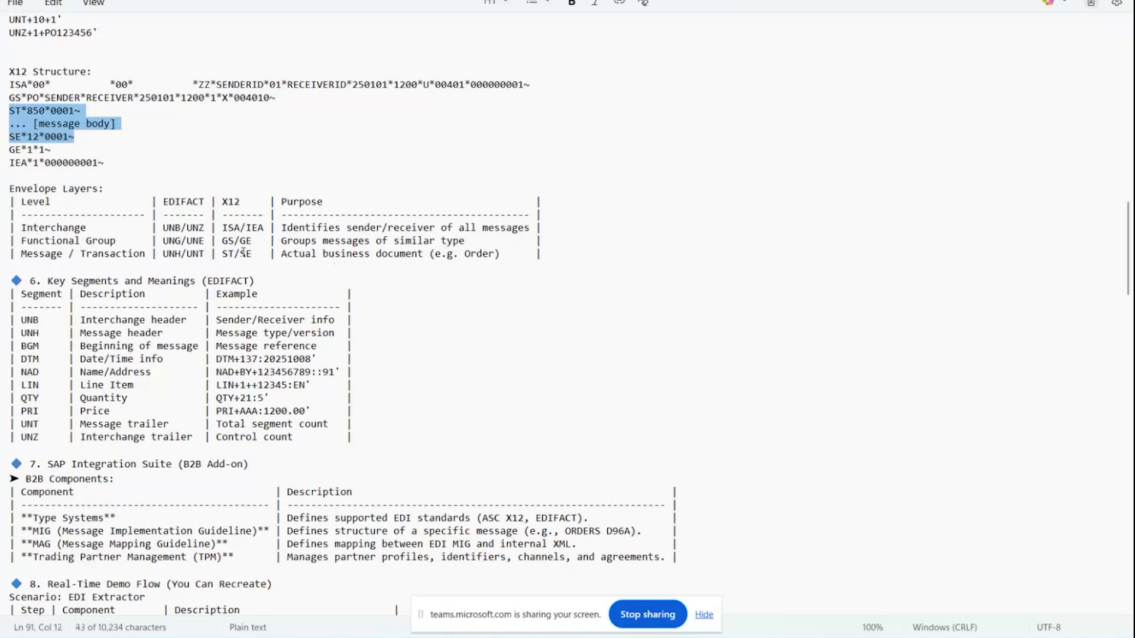
Highlight the ISA/IEA, GS/GE and ST/SE segment pairs in the X12 column of the Envelope Layers table
drag(223, 227, 242, 227)
double_click(259, 227)
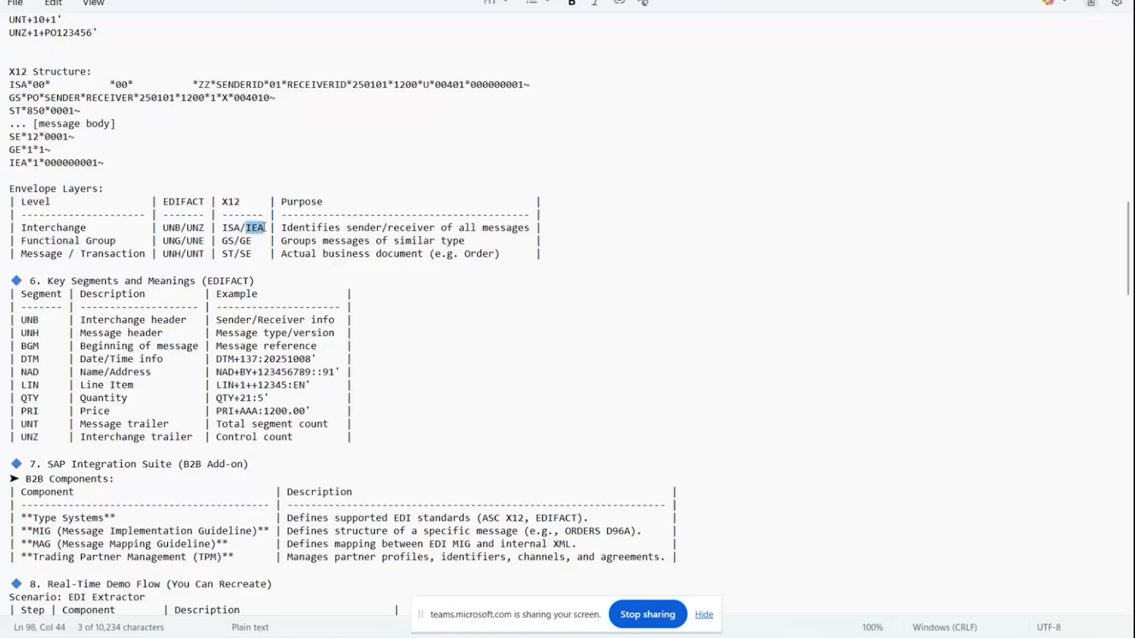
drag(222, 240, 249, 253)
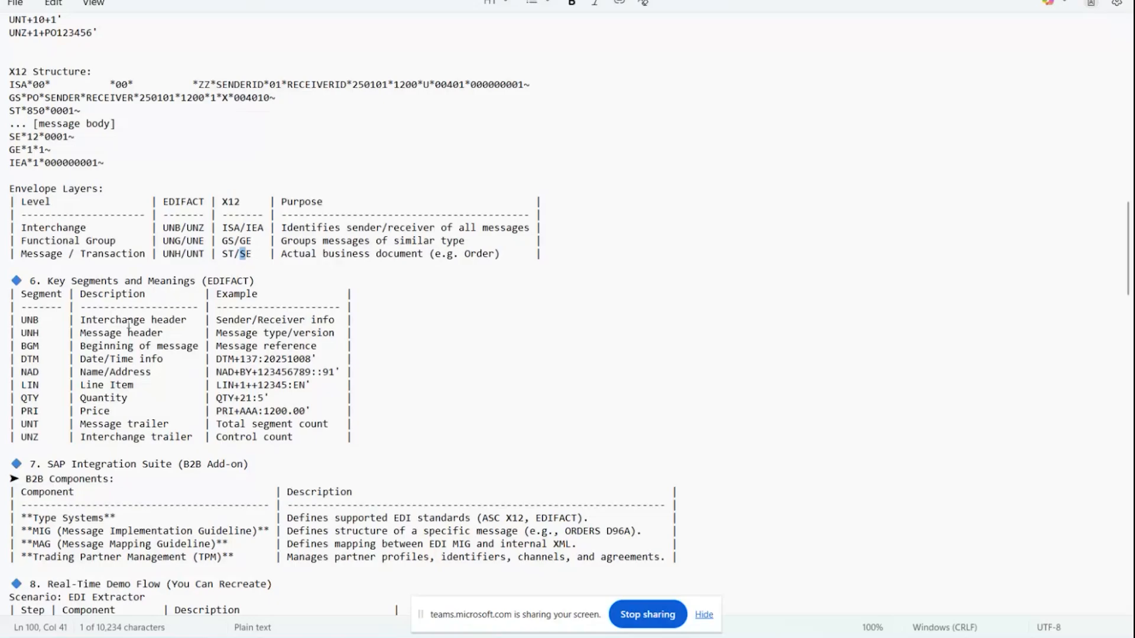
Highlight the EDIFACT column heading in the Envelope Layers table and the optional UNA line under Envelope Hierarchy in EDI
drag(169, 202, 200, 204)
scroll(196, 203, up, 5)
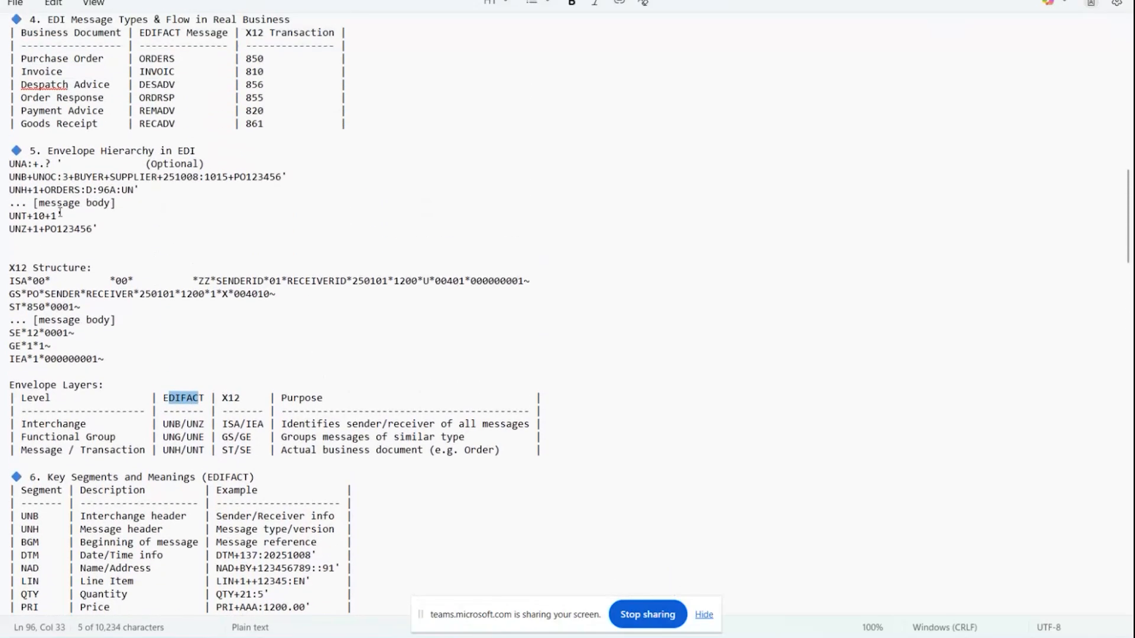
click(5, 168)
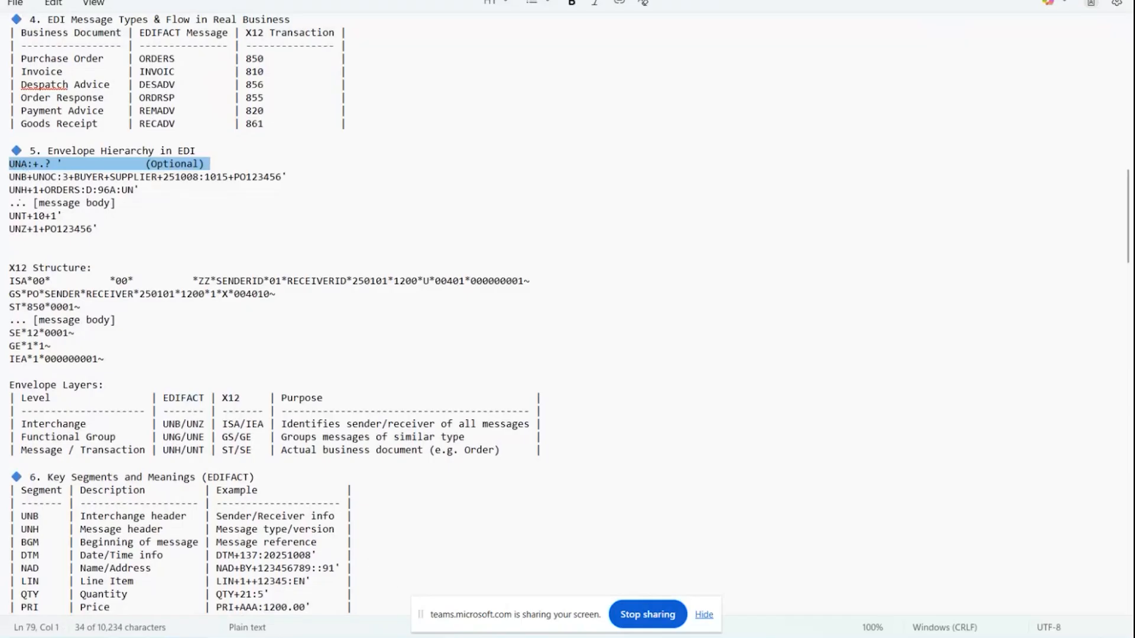
Switch to the Word document, review the UN/EDIFACT D.96A S3 ORDERS message structure, and return to the Notepad notes
key(alt+Tab)
scroll(438, 444, down, 10)
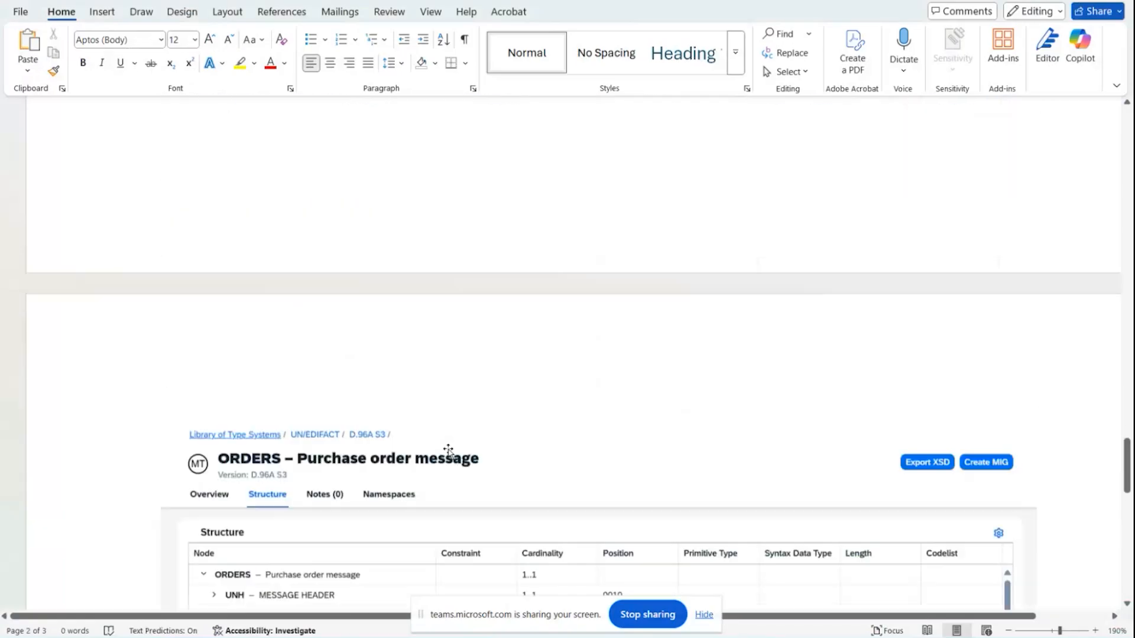
scroll(448, 451, down, 10)
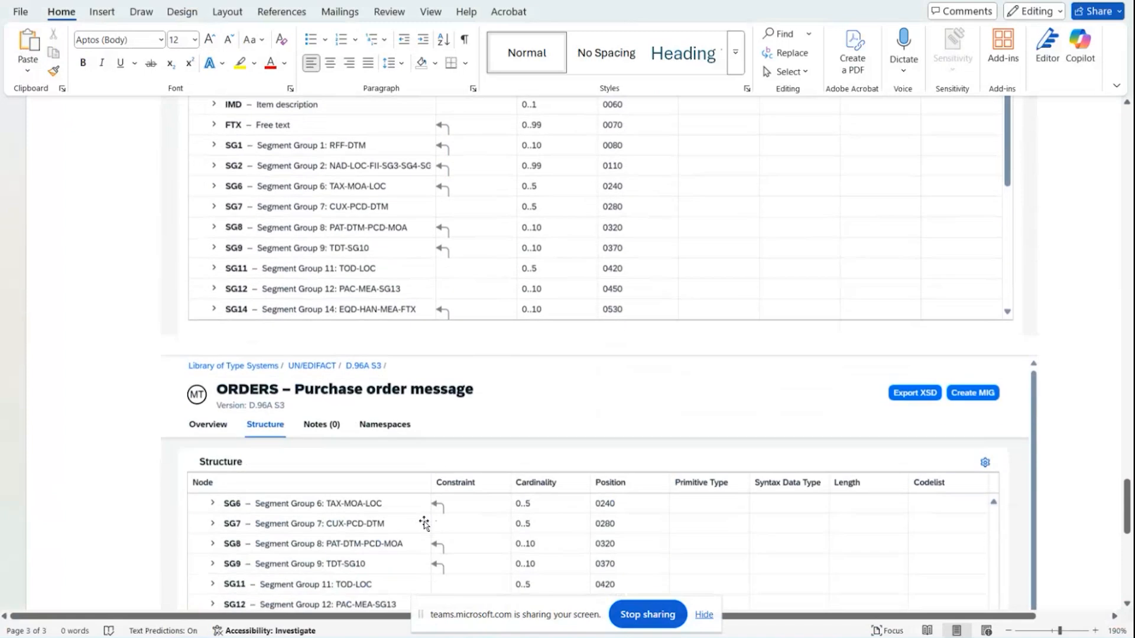
scroll(424, 523, up, 3)
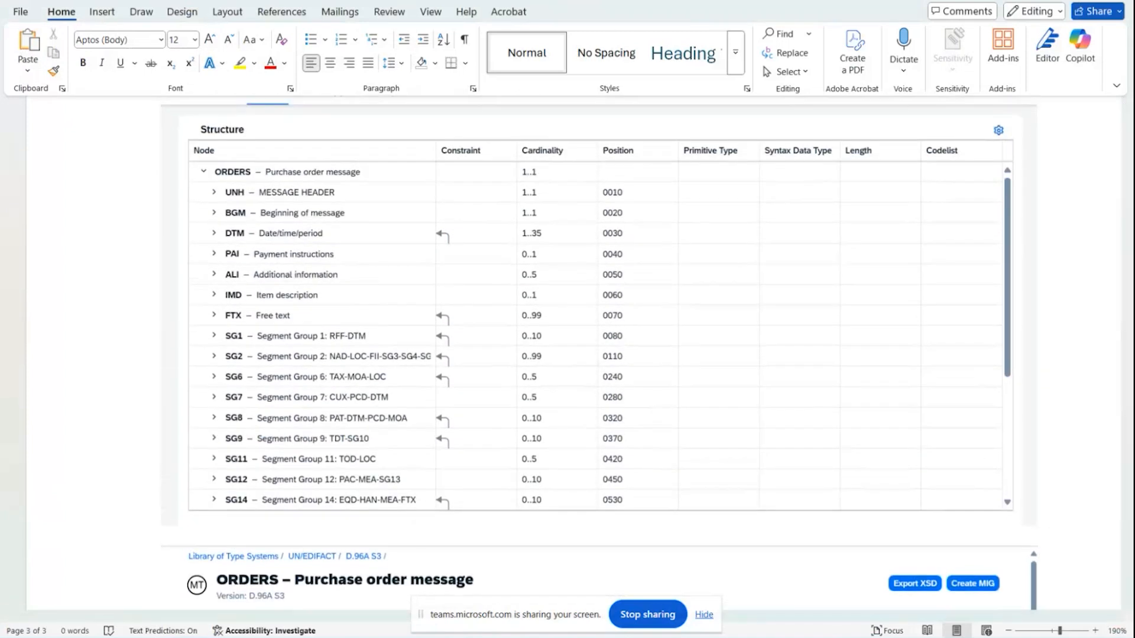
key(alt+Tab)
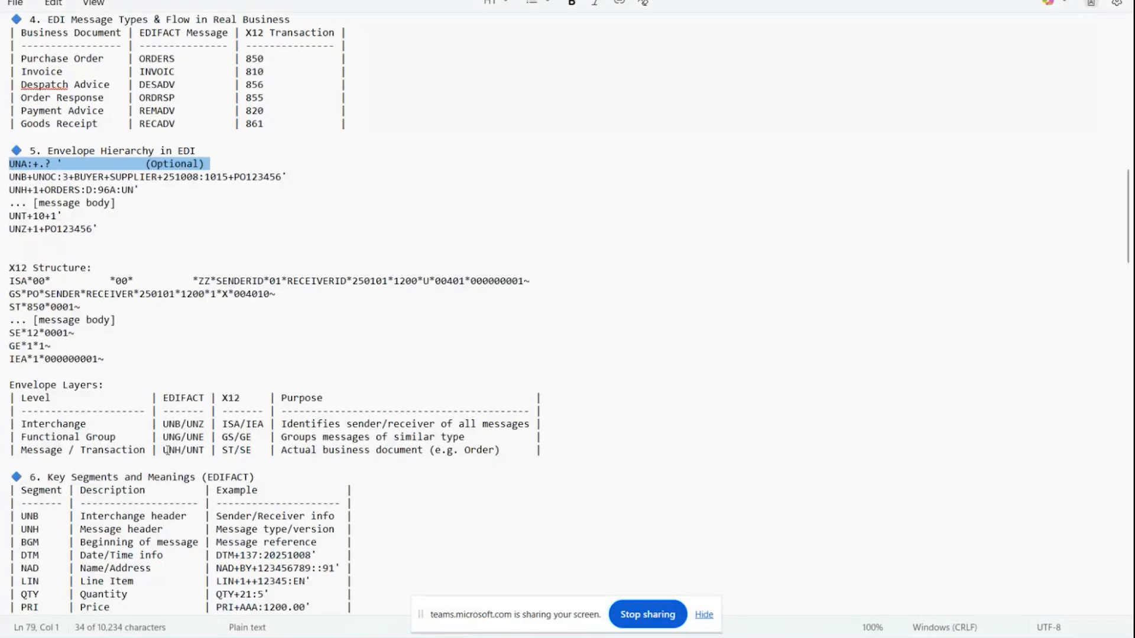
Highlight the UNH/UNT pair in the Envelope Layers table and the UNB line in the EDIFACT envelope sample
drag(157, 451, 205, 453)
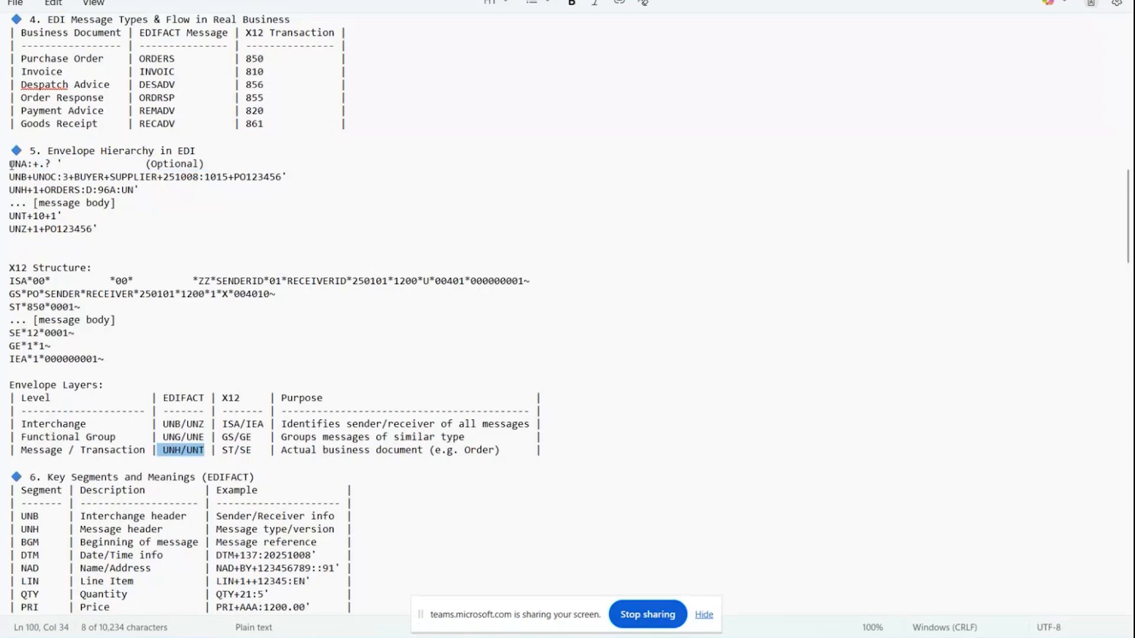
drag(3, 176, 3, 184)
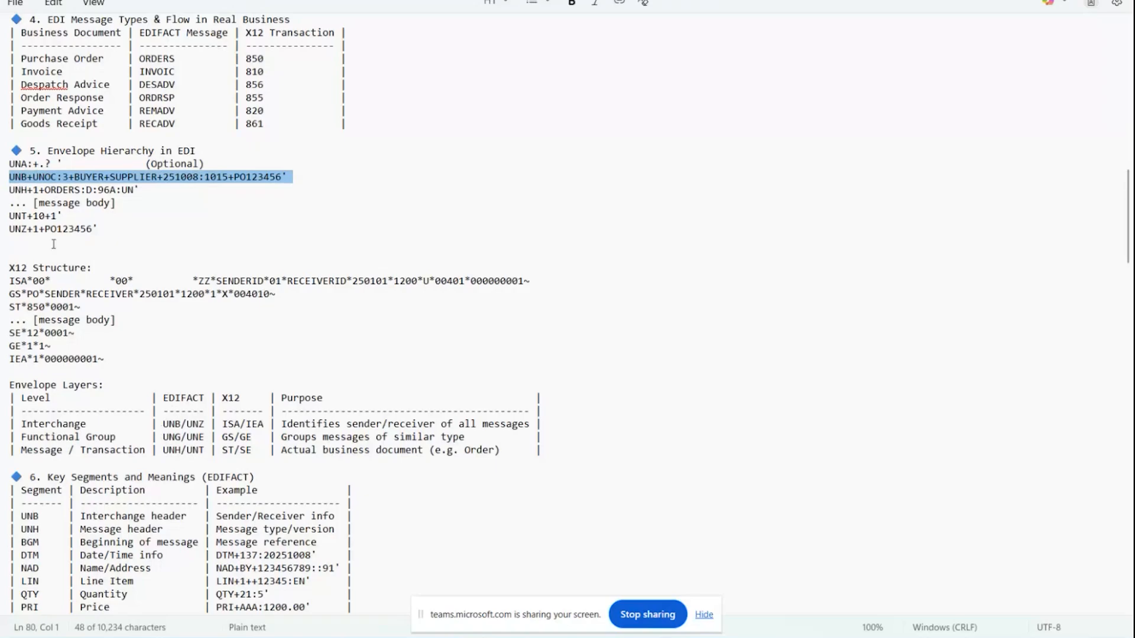
drag(164, 451, 204, 451)
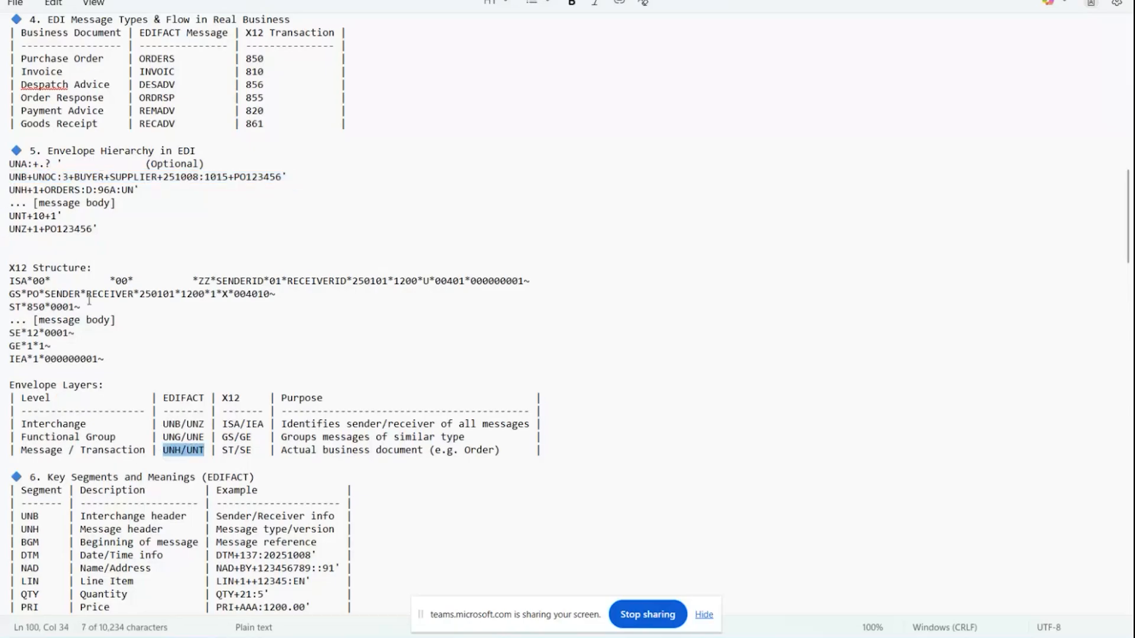
Highlight the interchange header description and part of the UNT and UNZ trailer rows in the Key Segments and Meanings table
scroll(89, 300, down, 4)
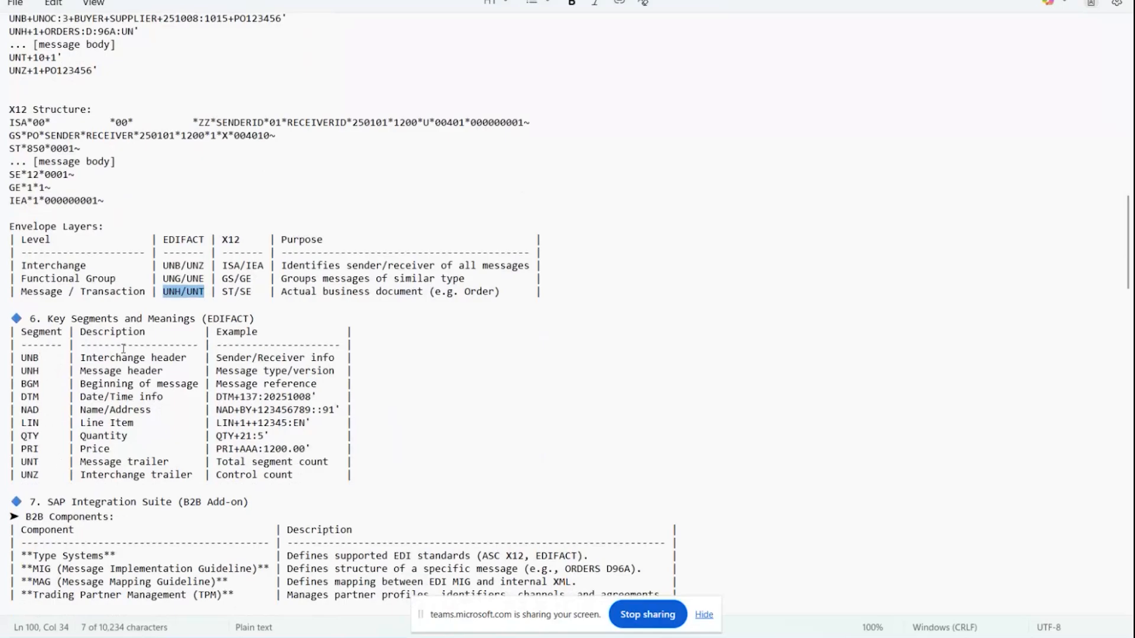
drag(57, 358, 188, 359)
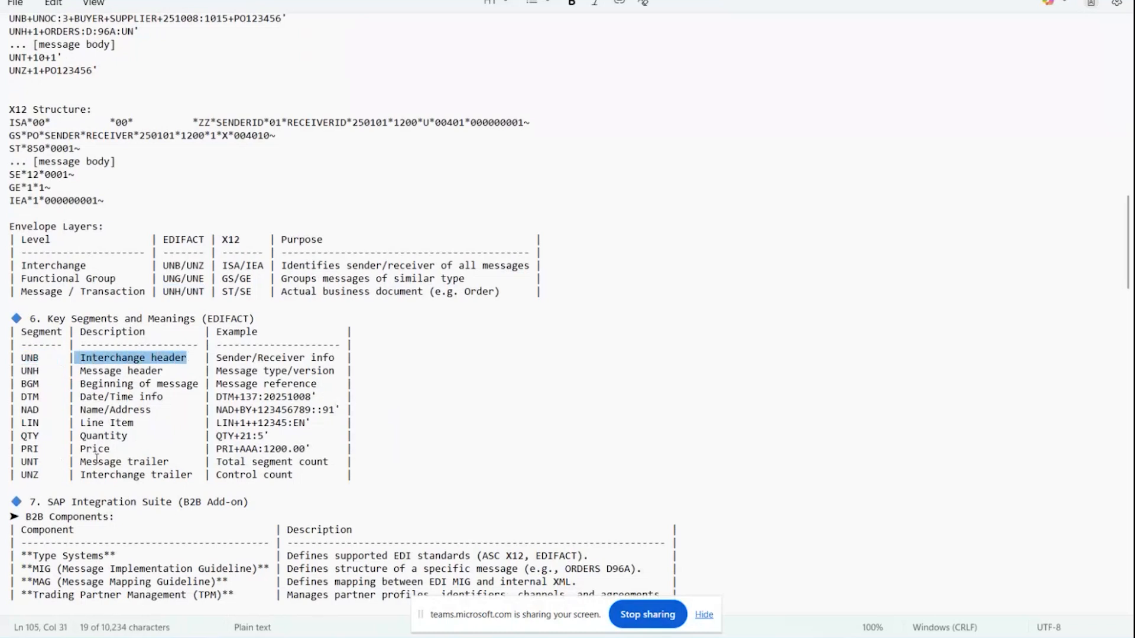
drag(81, 475, 194, 463)
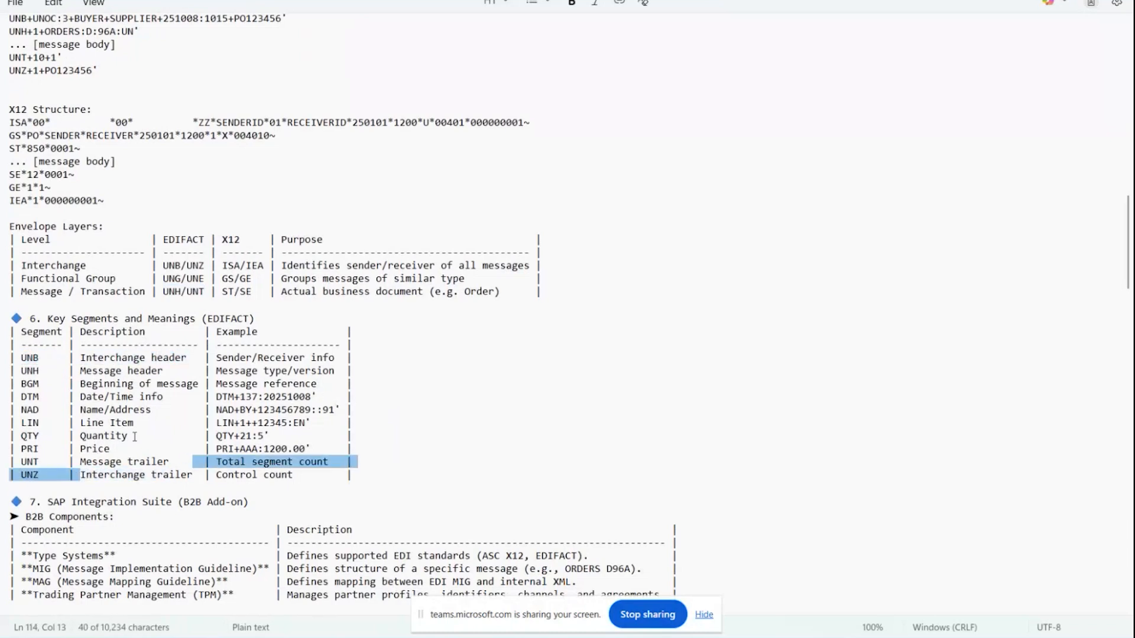
Highlight IEA, the GS/GE pair, and the UNH/UNT and ST/SE pairs in the Envelope Layers table
drag(219, 266, 260, 267)
click(247, 266)
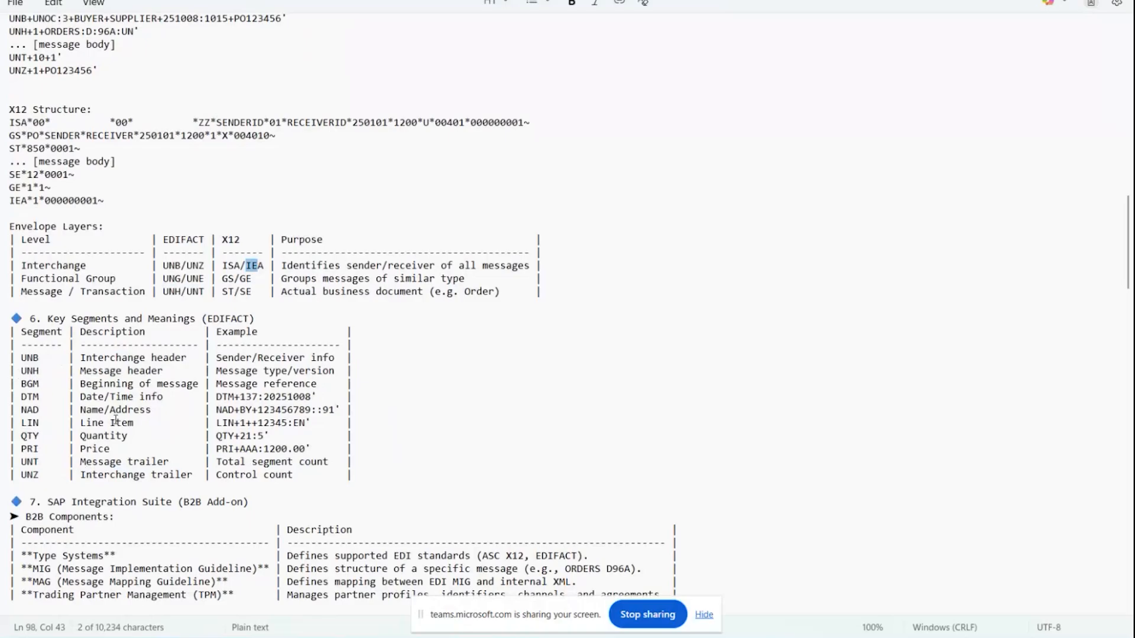
click(226, 278)
drag(229, 279, 259, 284)
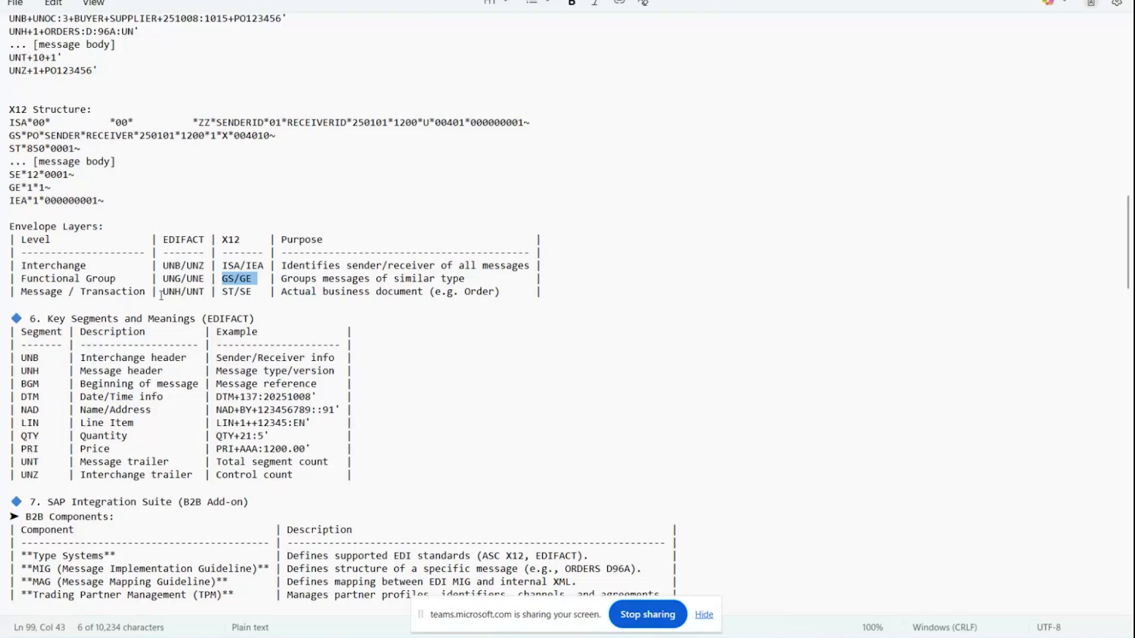
drag(157, 292, 261, 292)
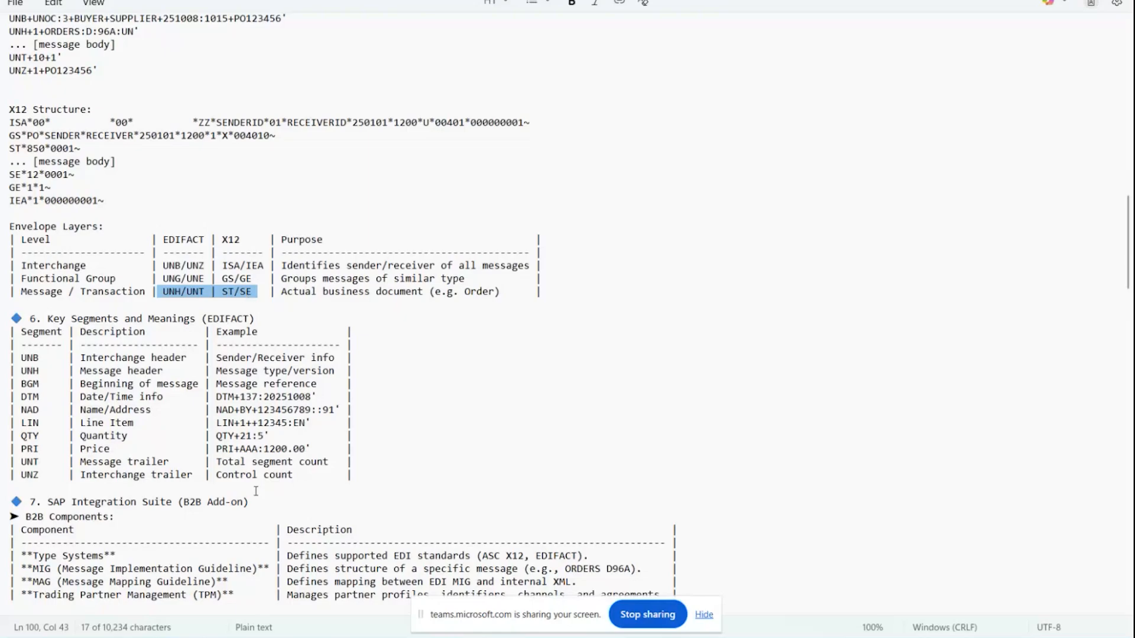
Switch to Postman to highlight the closing root tag in the XML response, then highlight ISA/IEA back in the Notepad notes
click(426, 637)
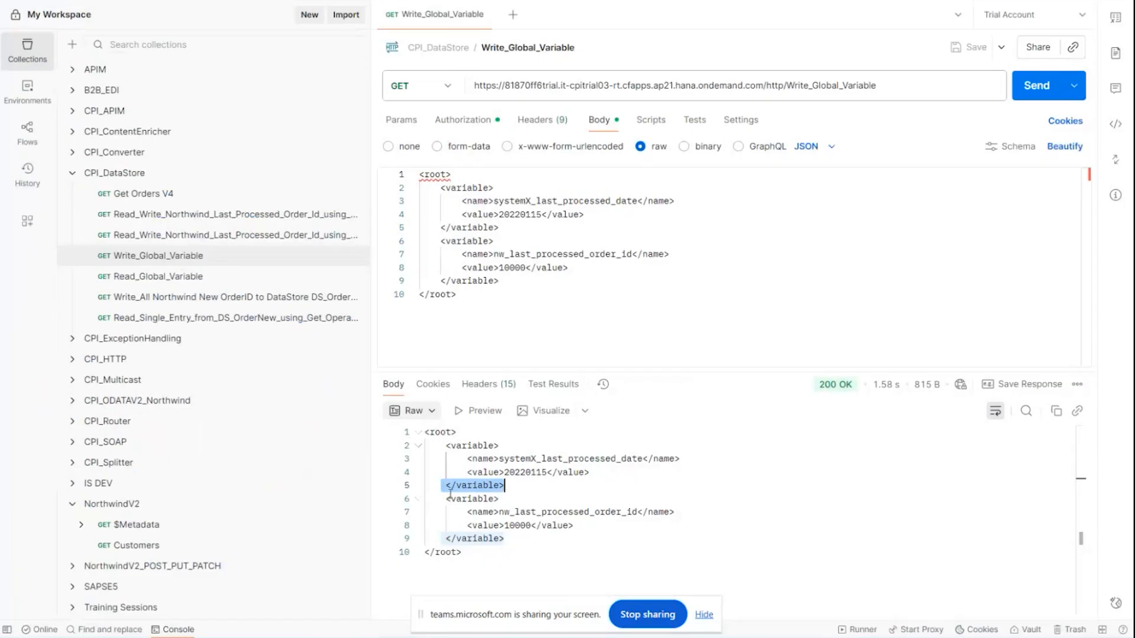
drag(464, 552, 425, 552)
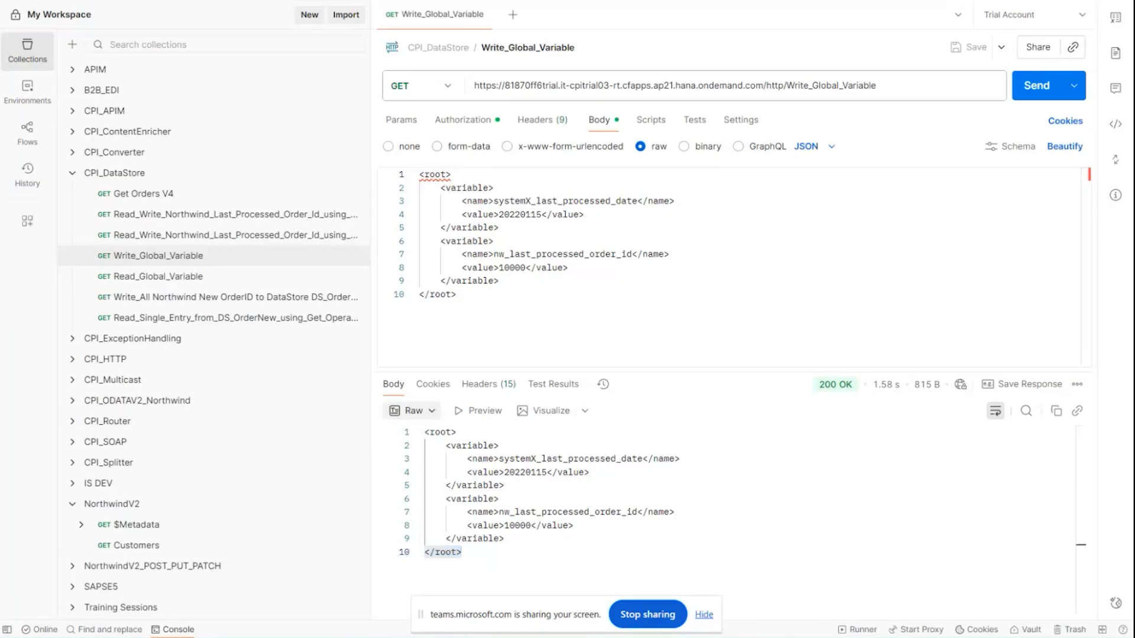
key(alt+Tab)
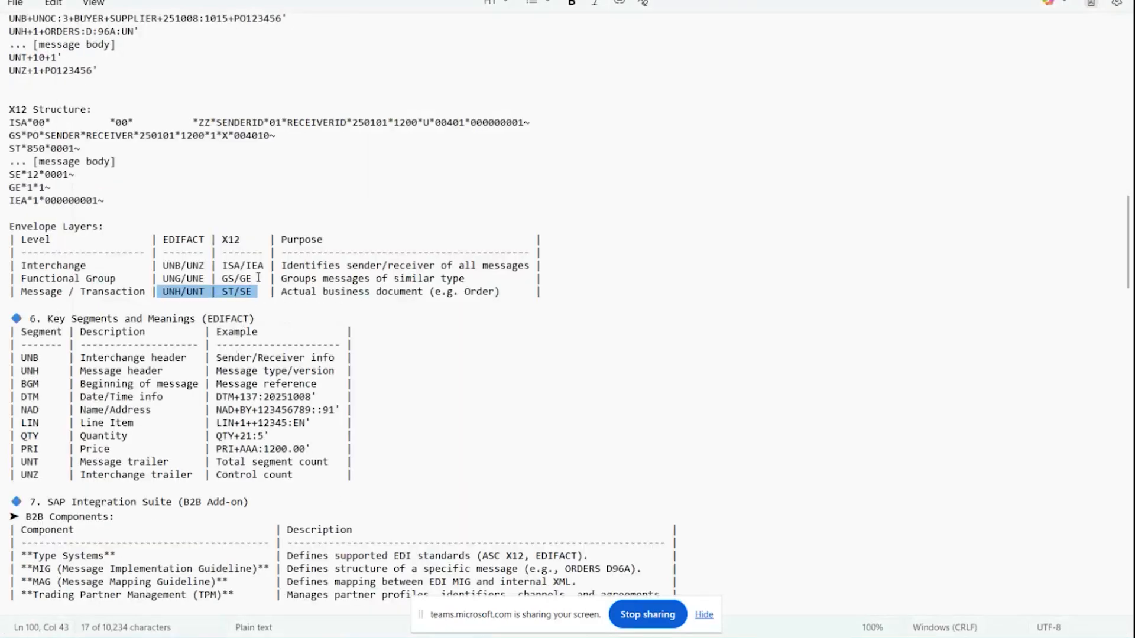
drag(264, 266, 218, 265)
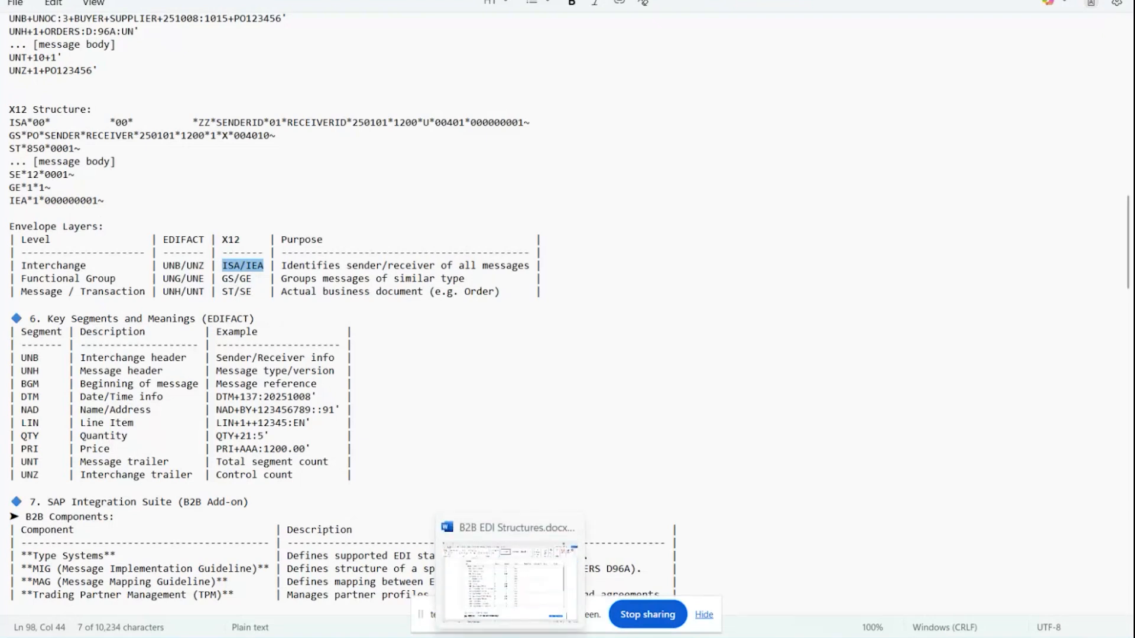
Switch to the B2B EDI Structures Word document and review the ORDERS structure from the UNH message header to the UNT message trailer
click(449, 602)
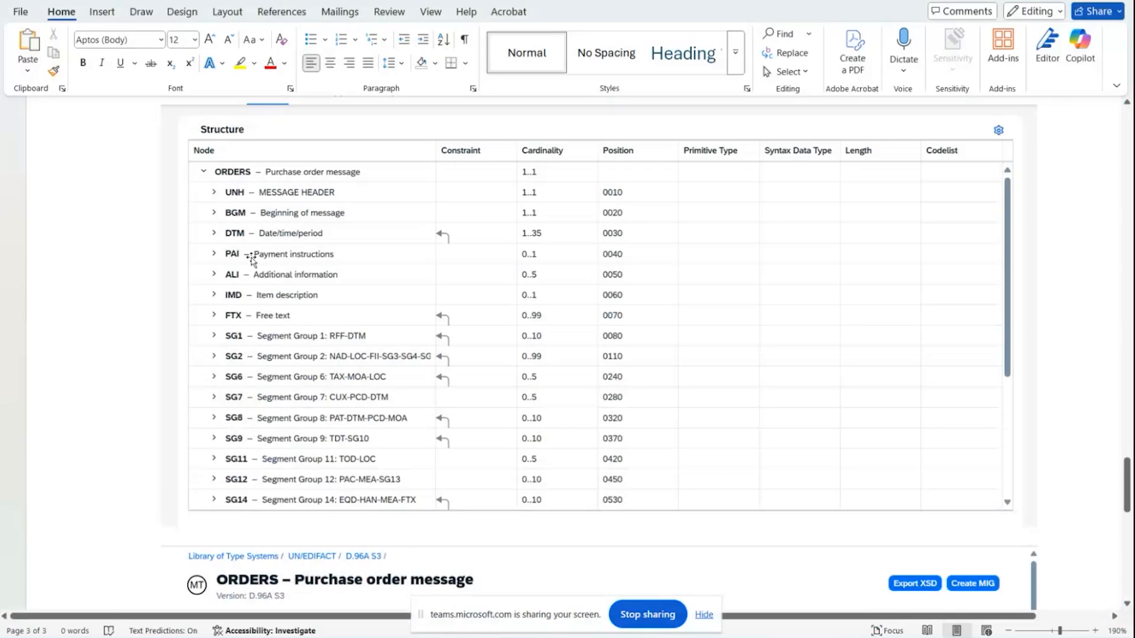
scroll(325, 426, down, 10)
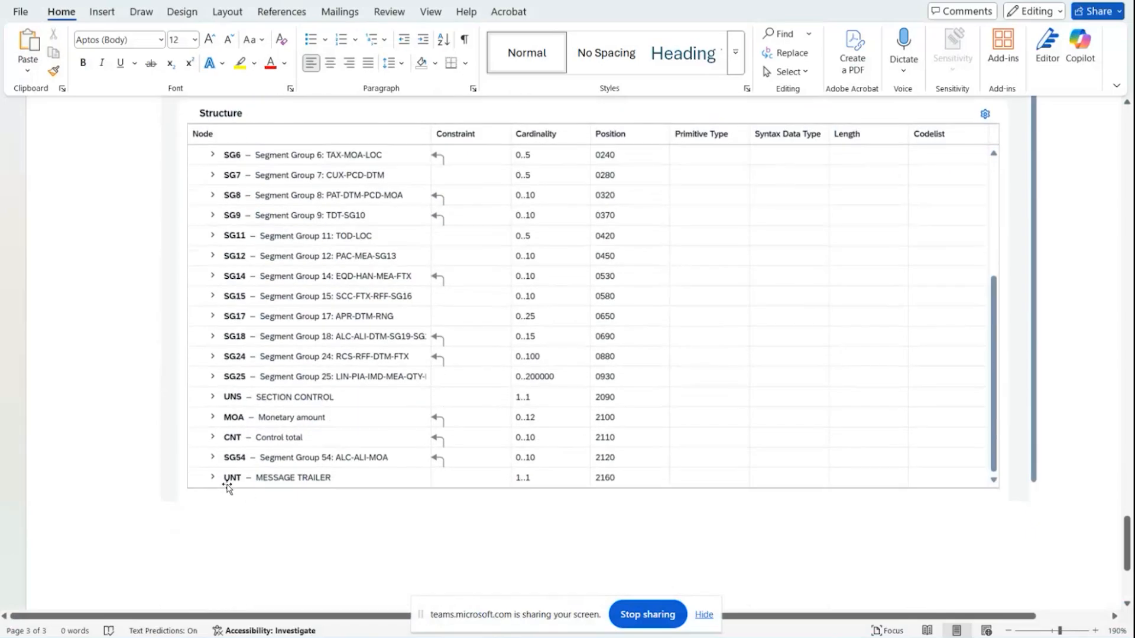
scroll(310, 479, up, 8)
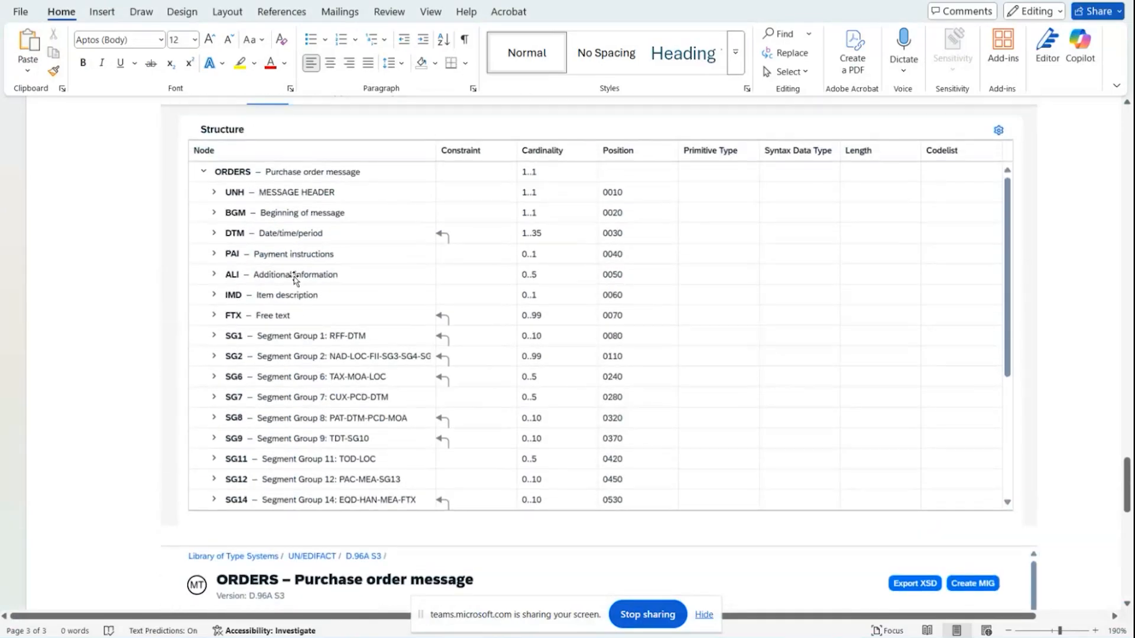
scroll(311, 474, down, 8)
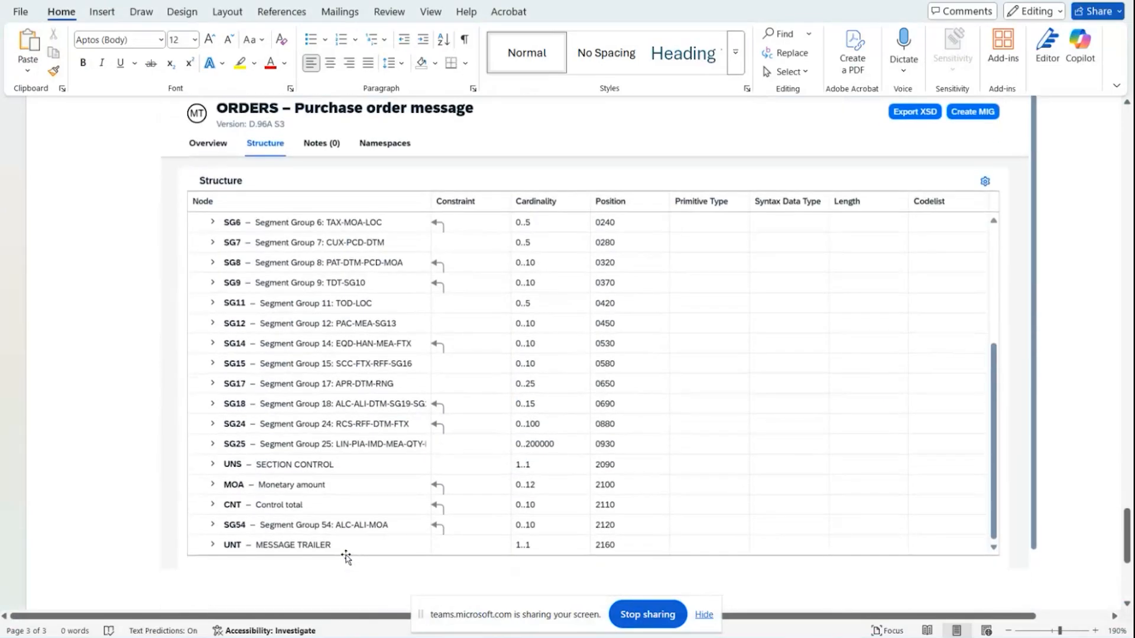
scroll(346, 556, up, 4)
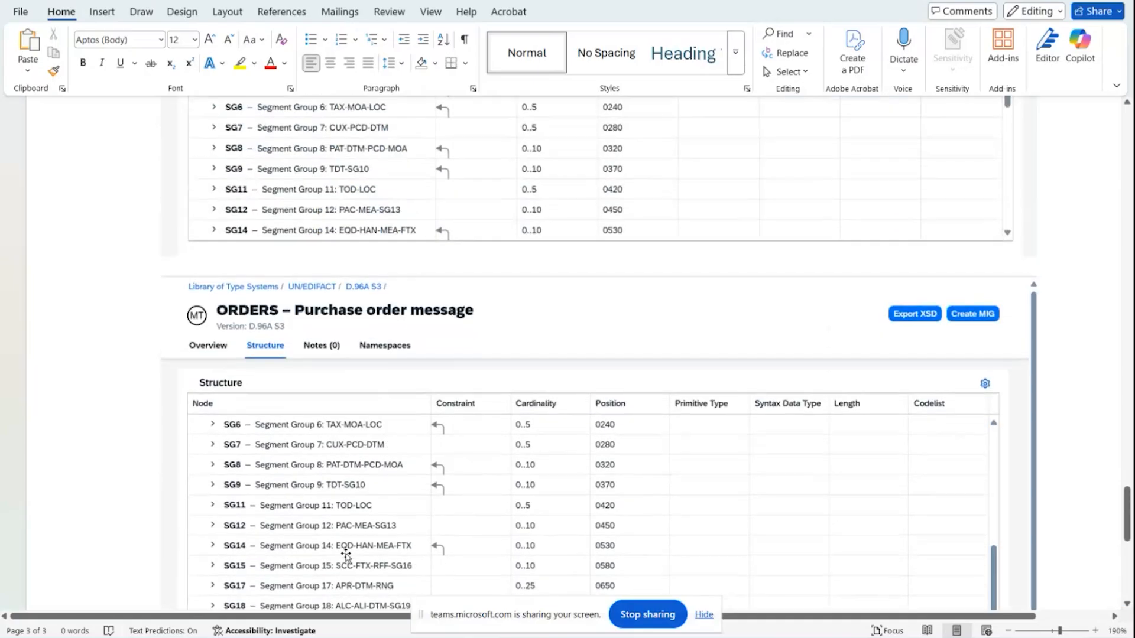
scroll(346, 555, up, 5)
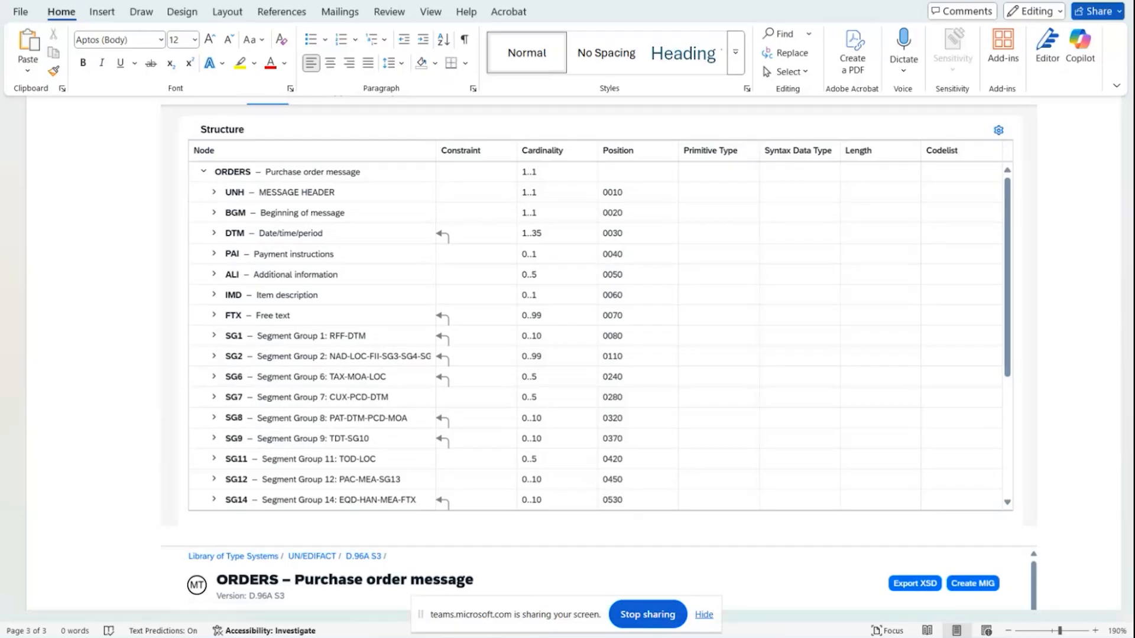
Return to the Notepad notes and highlight the Message / Transaction, Functional Group and Interchange levels in the Envelope Layers table
key(alt+Tab)
drag(128, 278, 27, 279)
drag(144, 291, 23, 295)
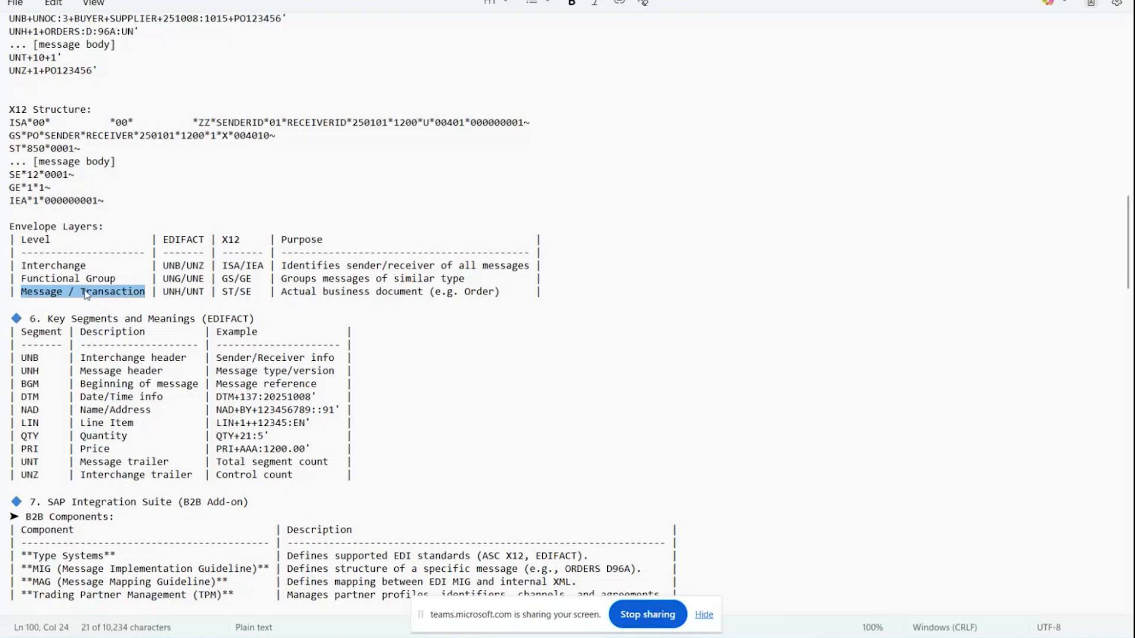
drag(121, 278, 24, 279)
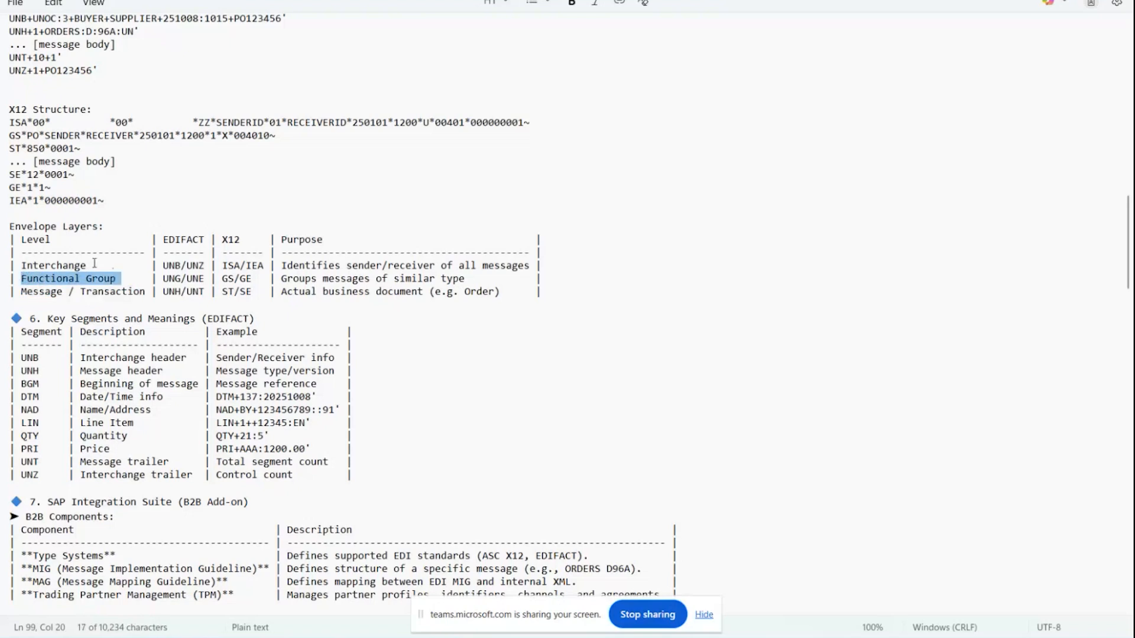
drag(92, 265, 27, 266)
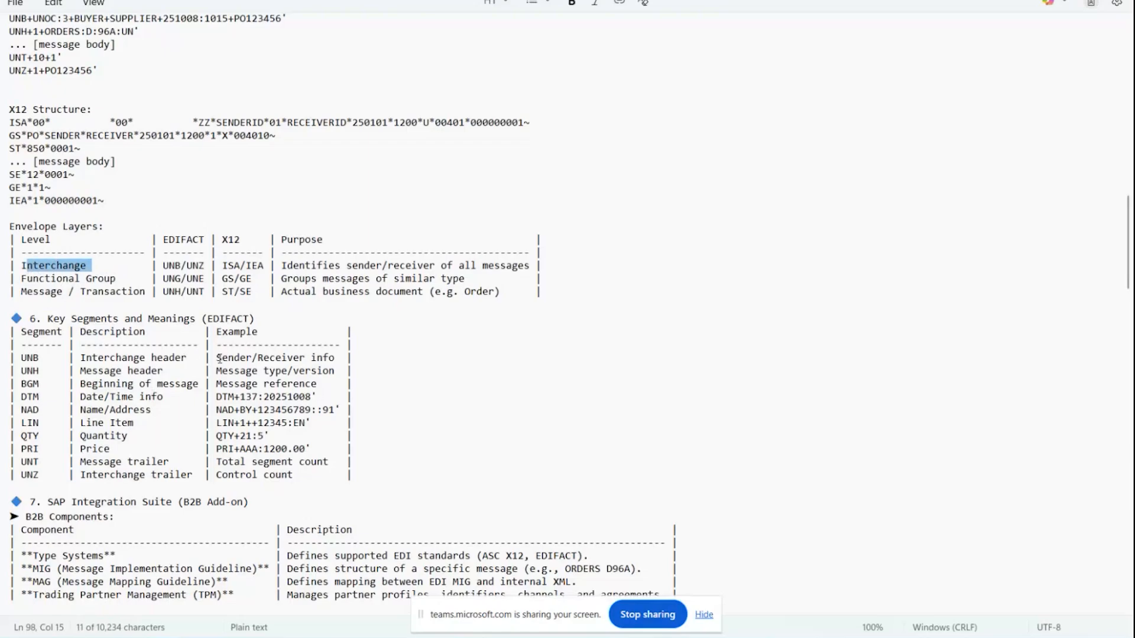
Highlight the Sender/Receiver info example and the block of rows from UNH to UNT in the Key Segments and Meanings table
drag(218, 358, 315, 361)
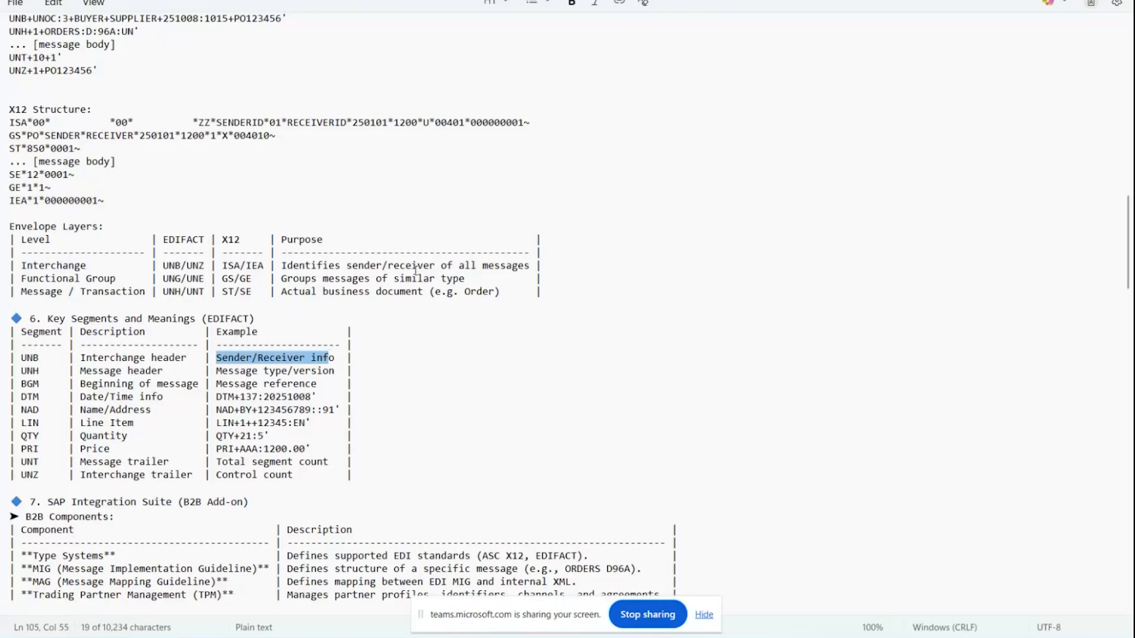
click(296, 372)
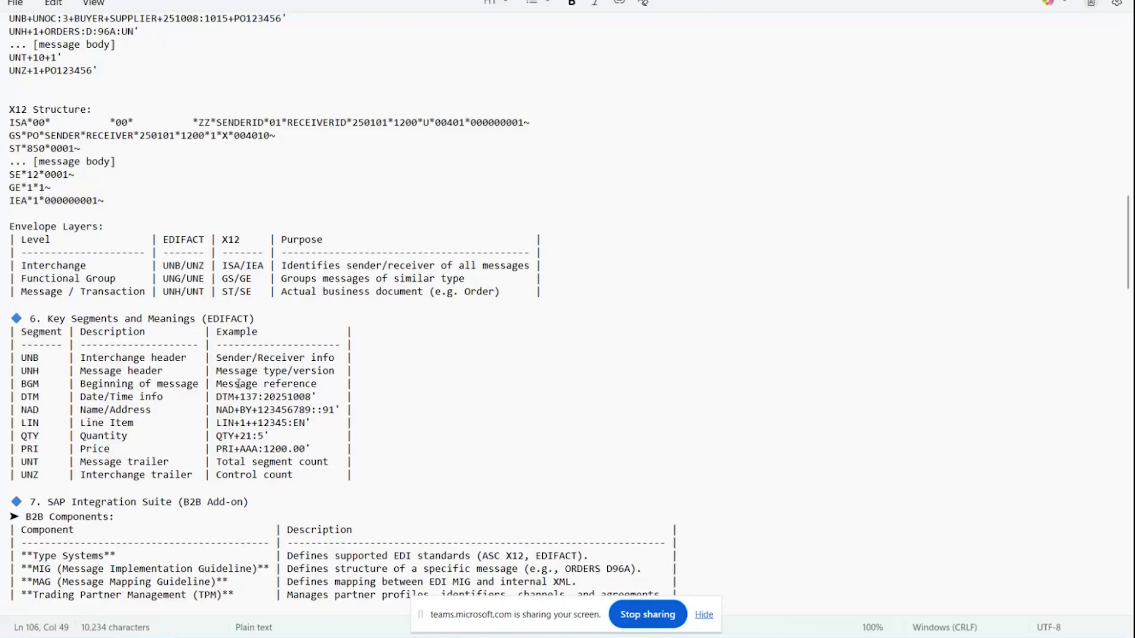
drag(216, 372, 343, 460)
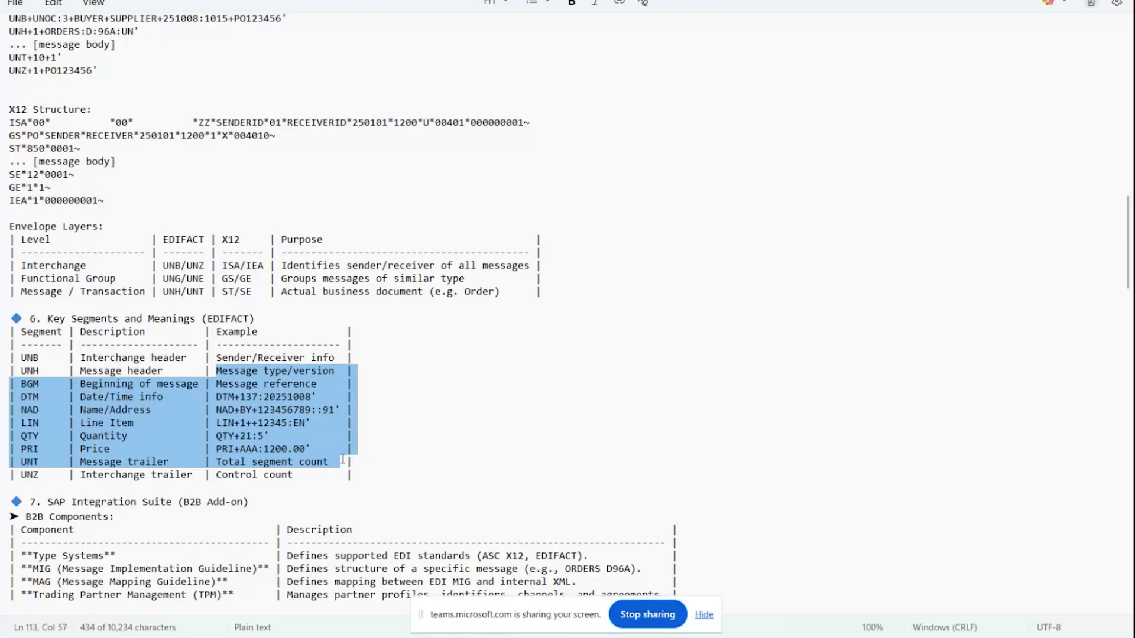
click(253, 376)
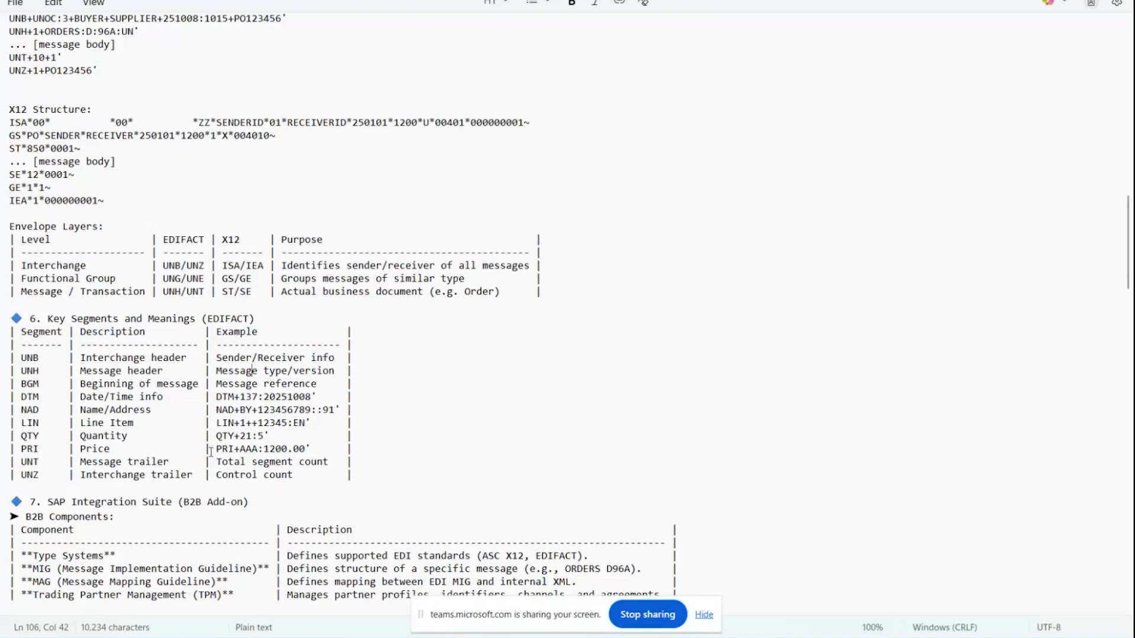
drag(170, 461, 80, 370)
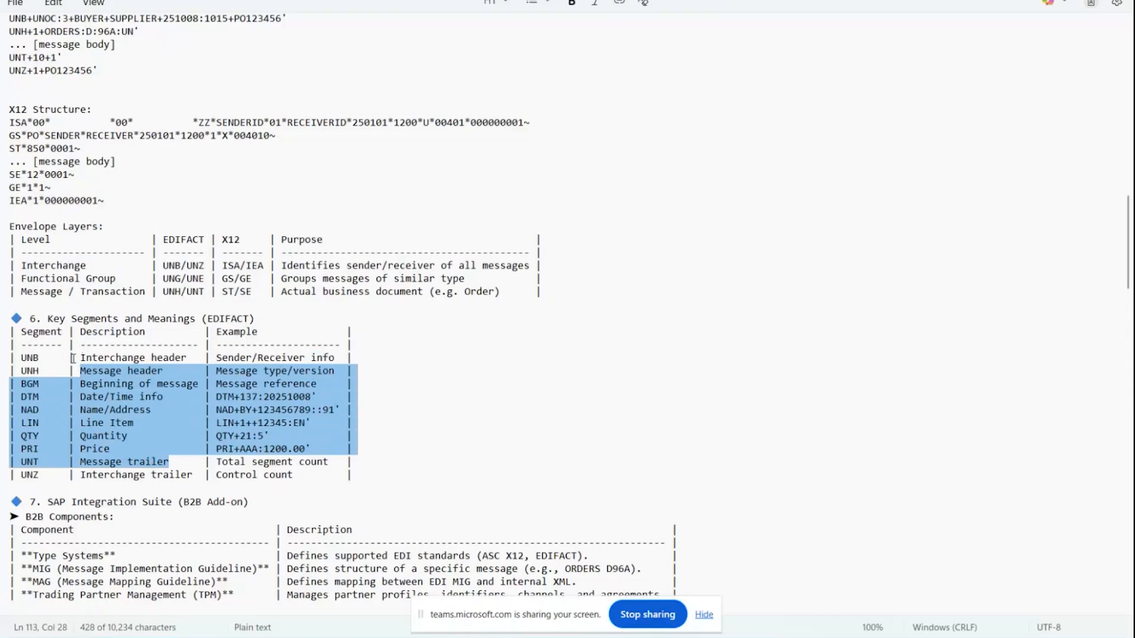
Highlight the full EDIFACT envelope sample from UNA to UNZ and the X12 structure sample from ISA to IEA
scroll(73, 357, down, 1)
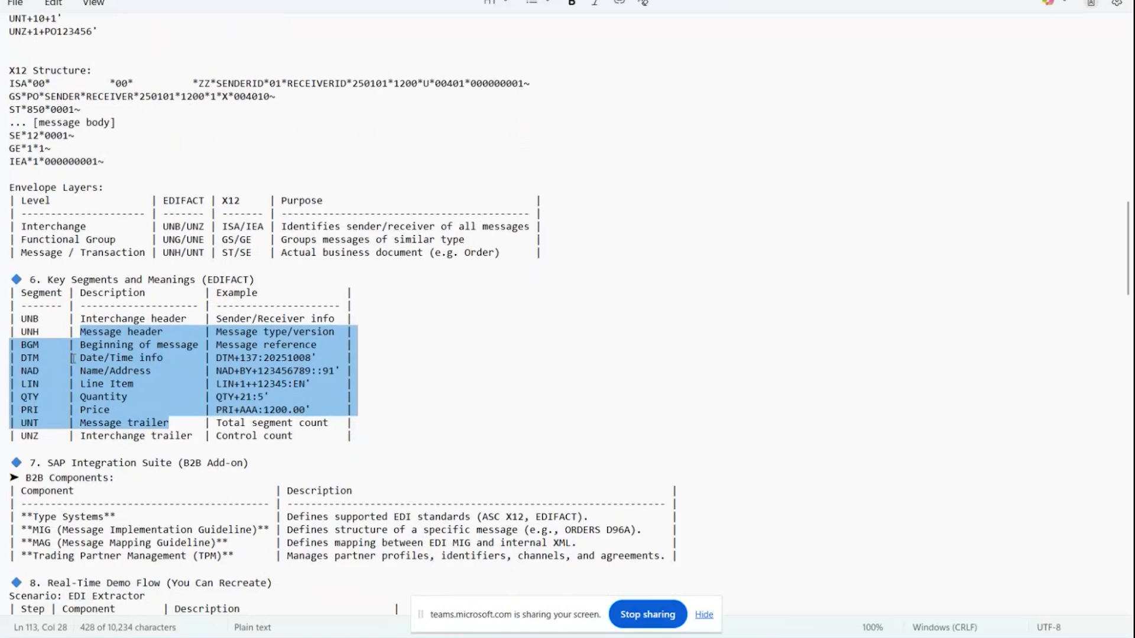
scroll(74, 358, up, 6)
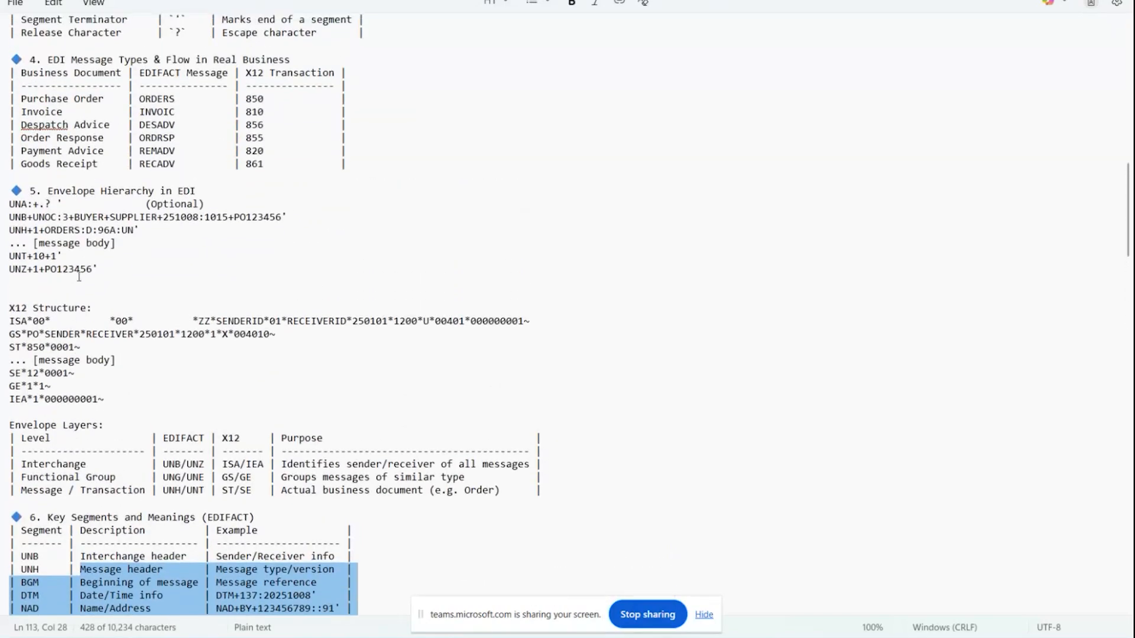
drag(102, 275, 9, 204)
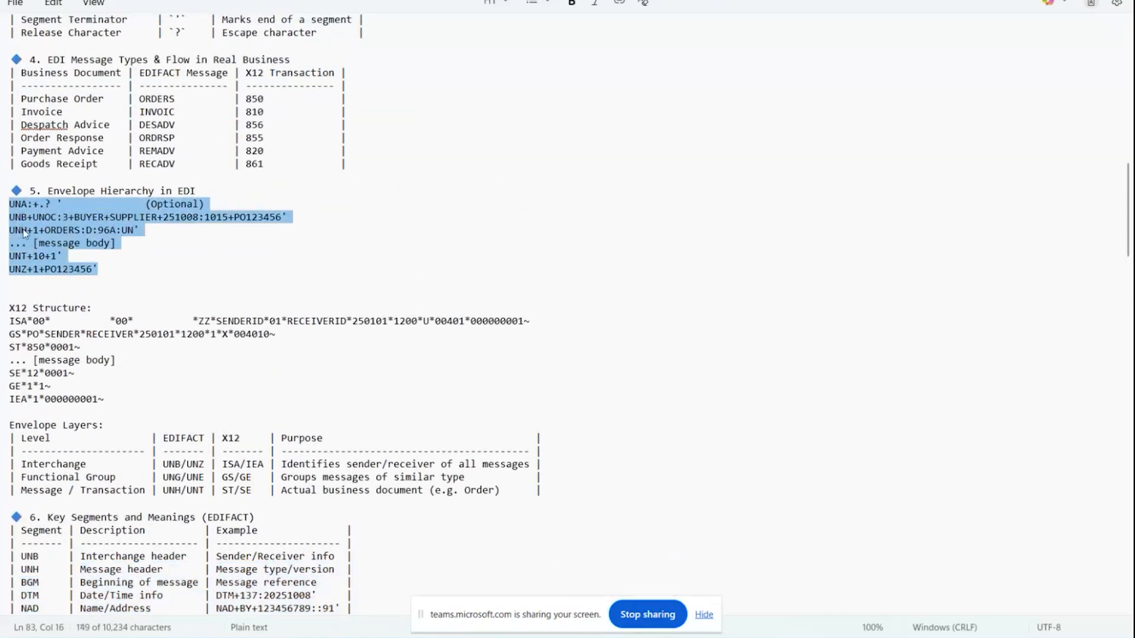
drag(105, 399, 10, 324)
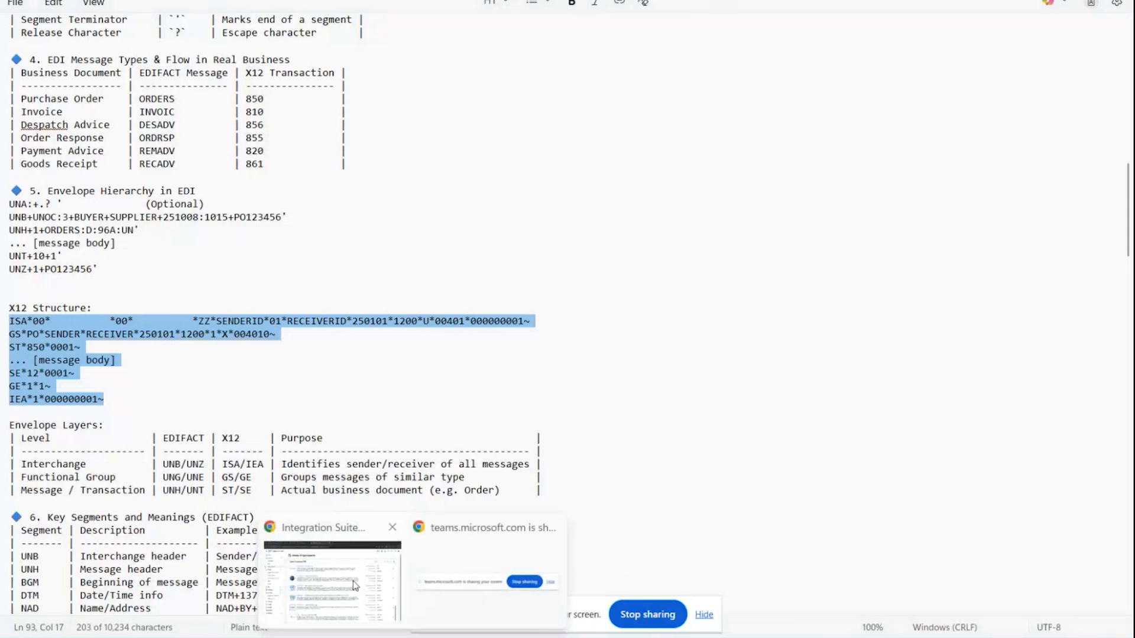
Switch to SAP Integration Suite, try to open the ASC X12 type system in the Library of Type Systems, and return to Notepad
click(355, 586)
scroll(253, 284, up, 6)
scroll(253, 283, up, 12)
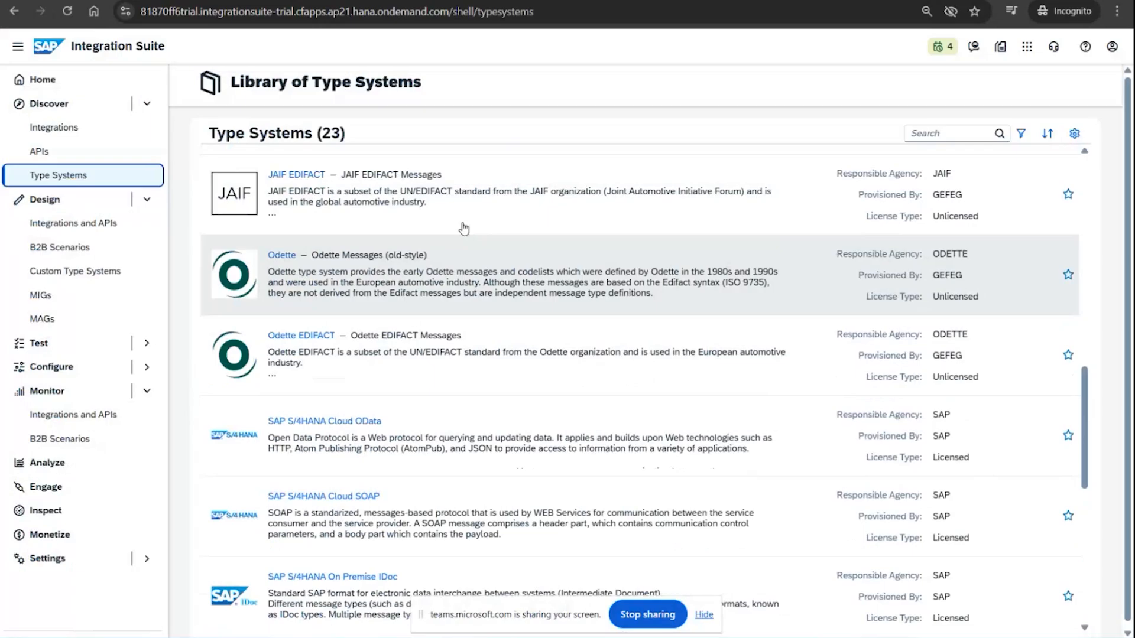
click(405, 190)
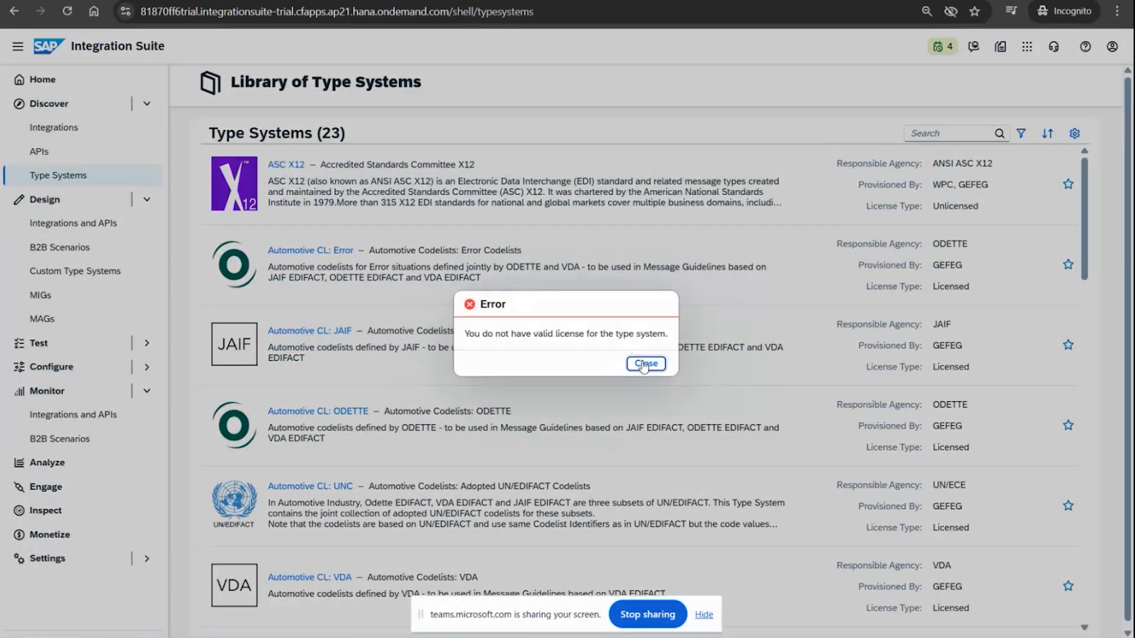
click(645, 363)
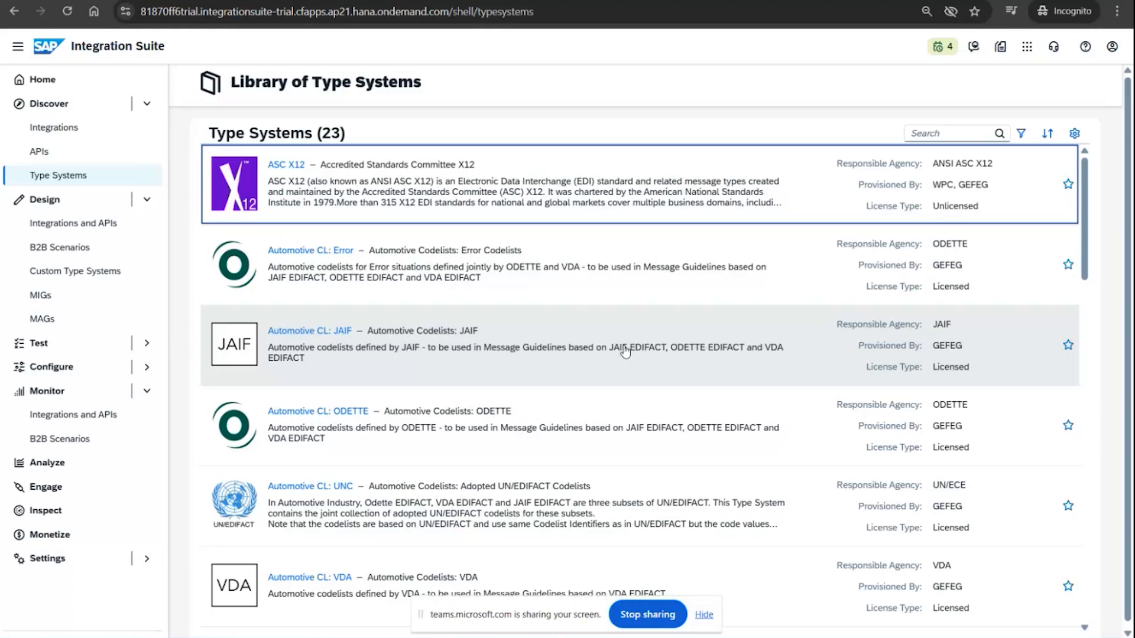
click(568, 637)
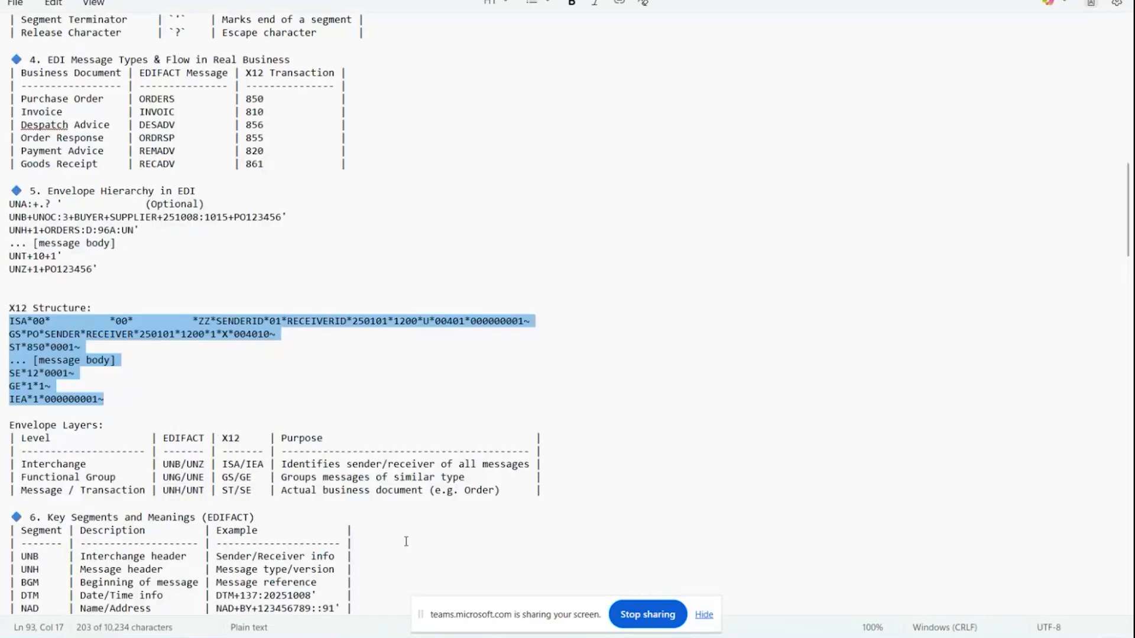
Switch to the Word document and bring the ASC X12 850 – Purchase Order structure screenshot into view
key(alt+Tab)
scroll(360, 479, up, 8)
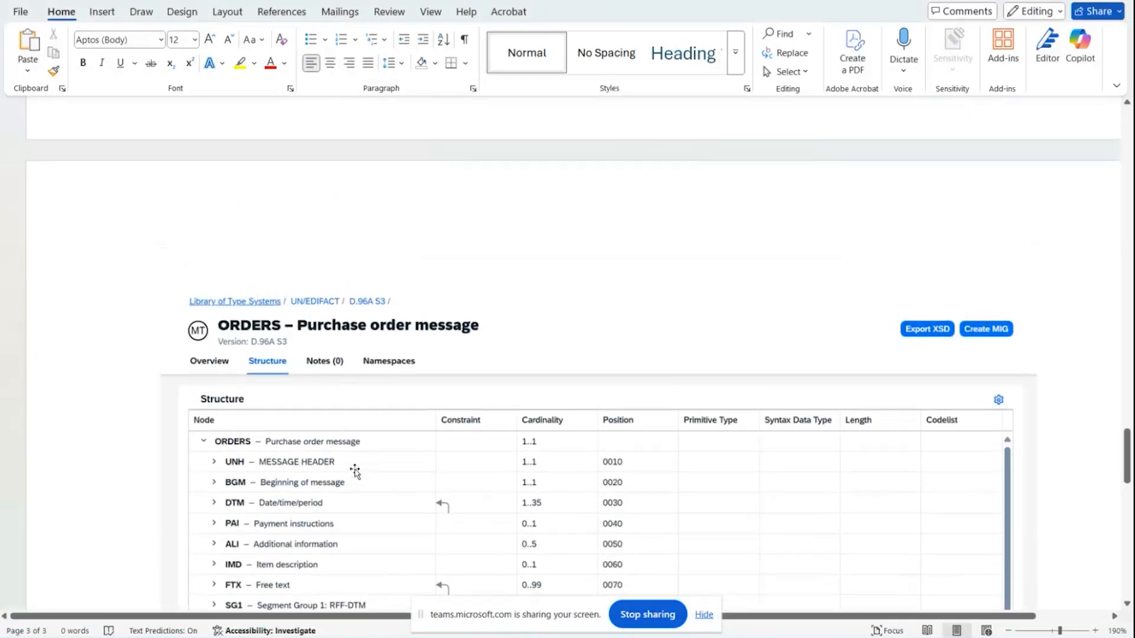
scroll(337, 512, up, 10)
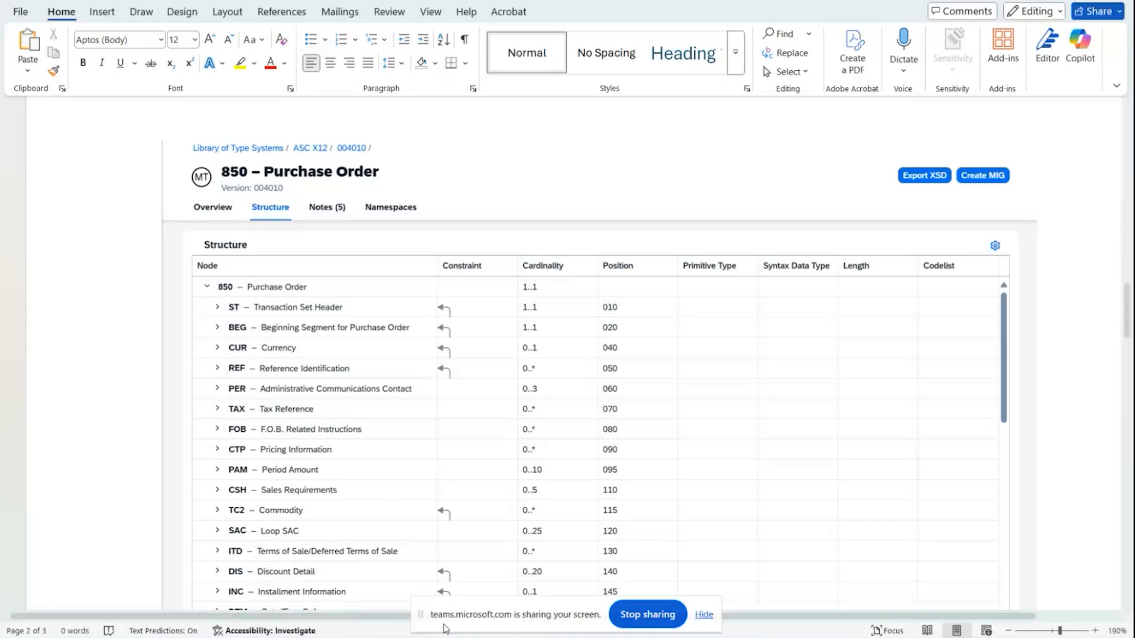
Switch to SAP Integration Suite, open the dummy message implementation guideline and expand its EDI_DC40 node
click(372, 578)
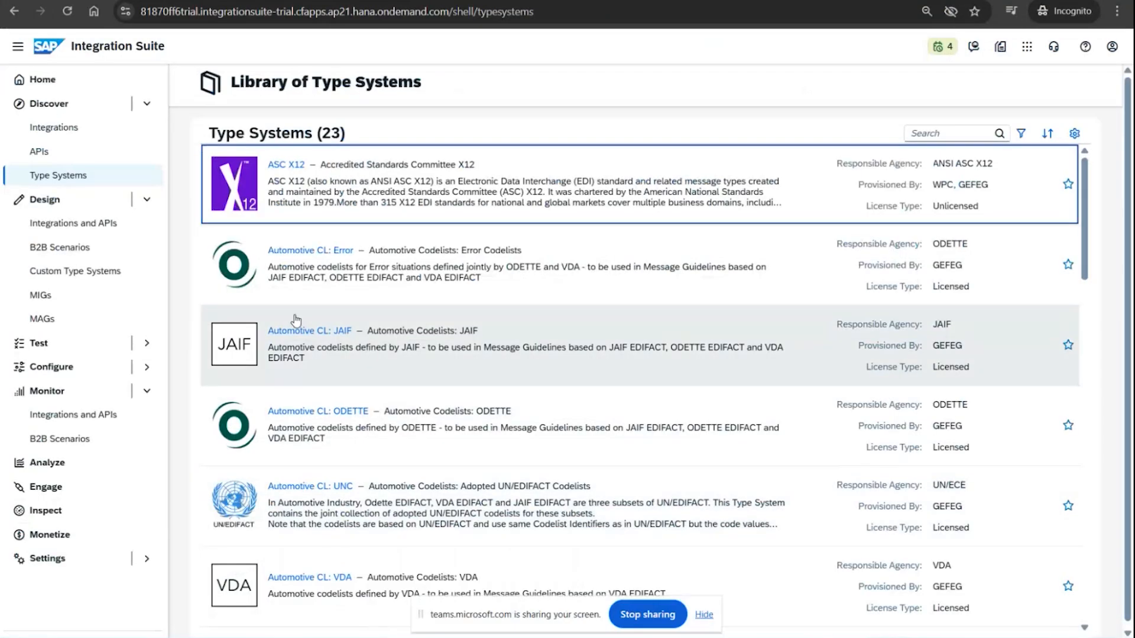
scroll(299, 464, down, 3)
click(135, 296)
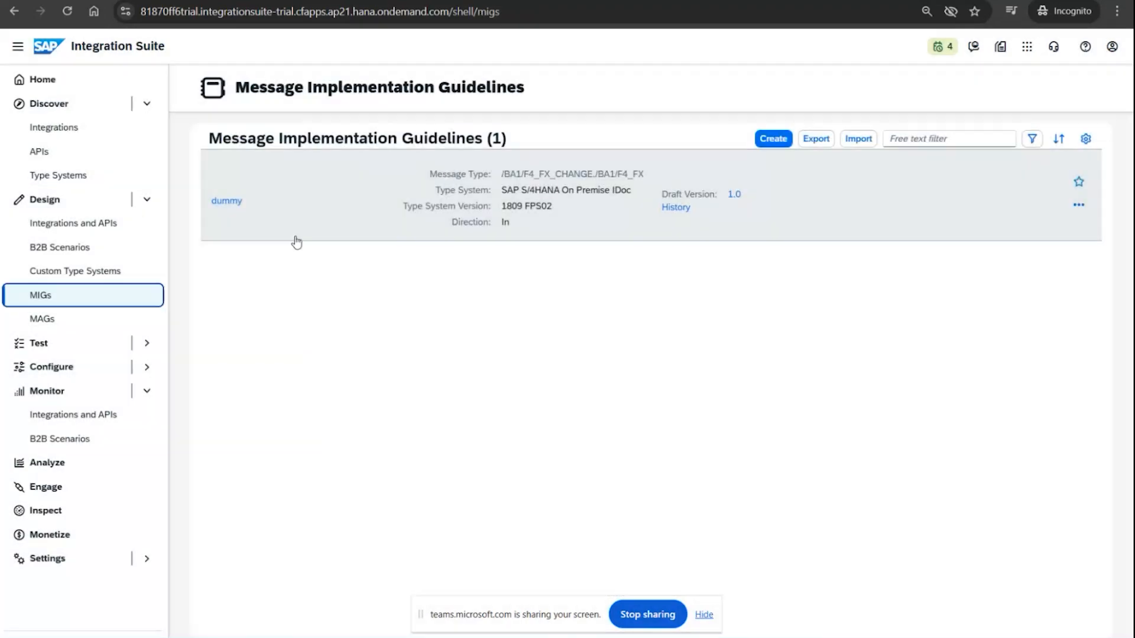
click(307, 222)
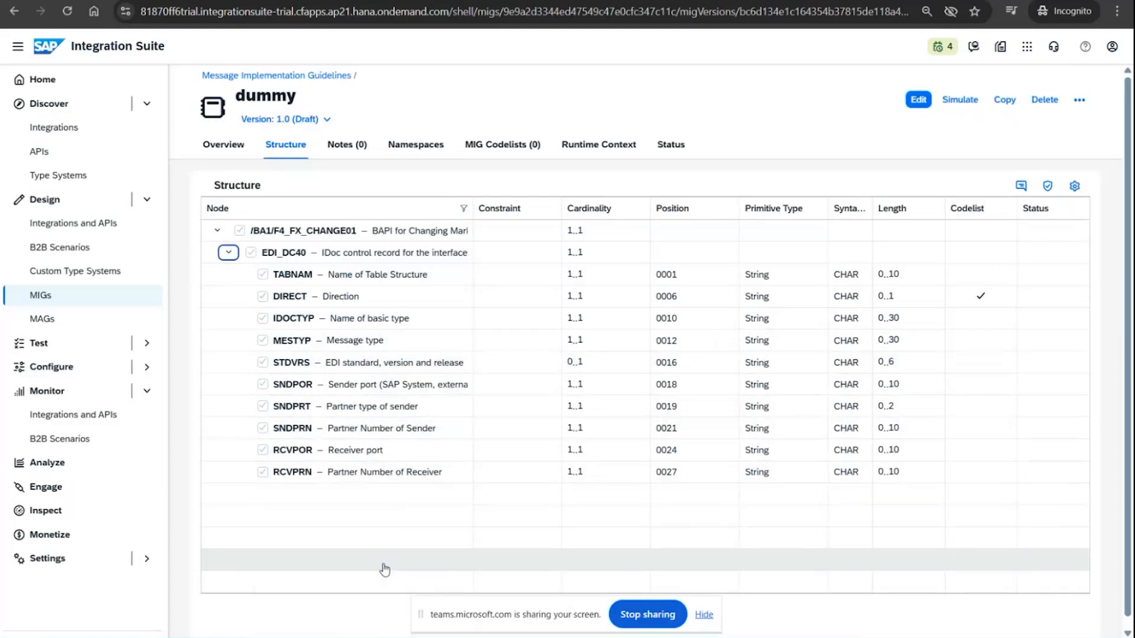
Return to Notepad and highlight B2B Add-on, Type Systems and the supported EDI standards in section 7 of the notes
key(alt+Tab)
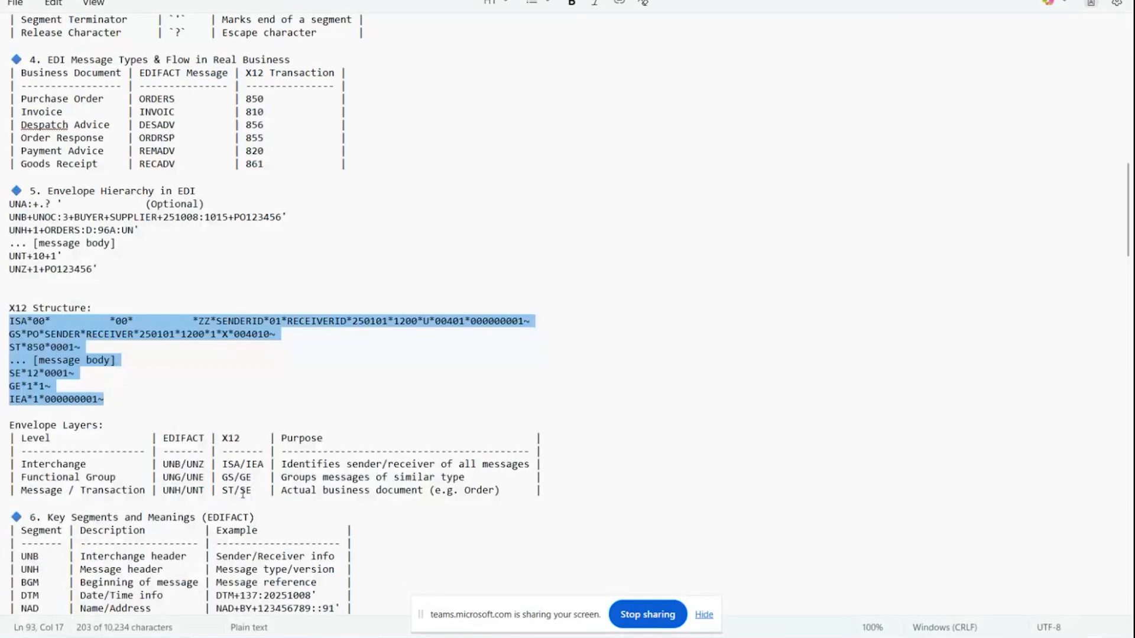
scroll(242, 494, down, 3)
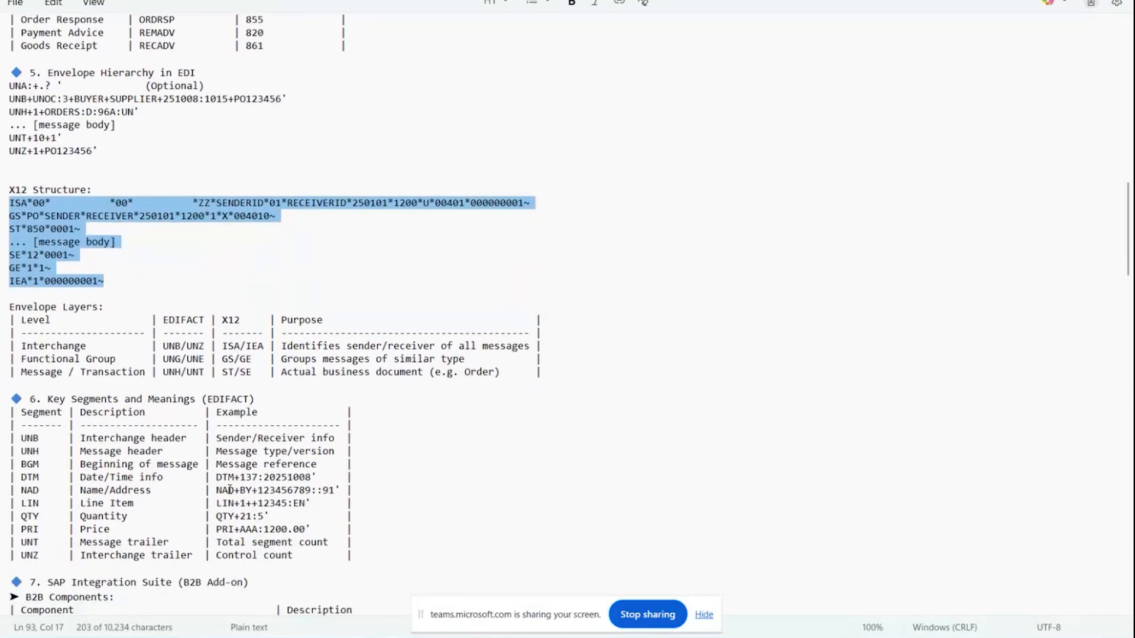
scroll(230, 490, down, 8)
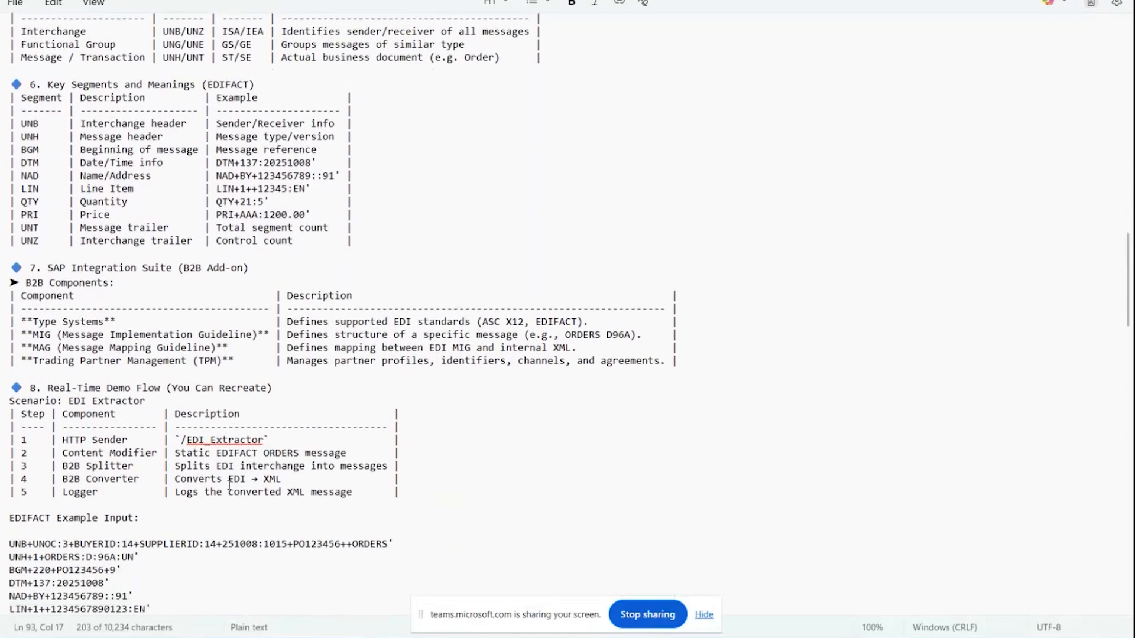
scroll(230, 485, down, 3)
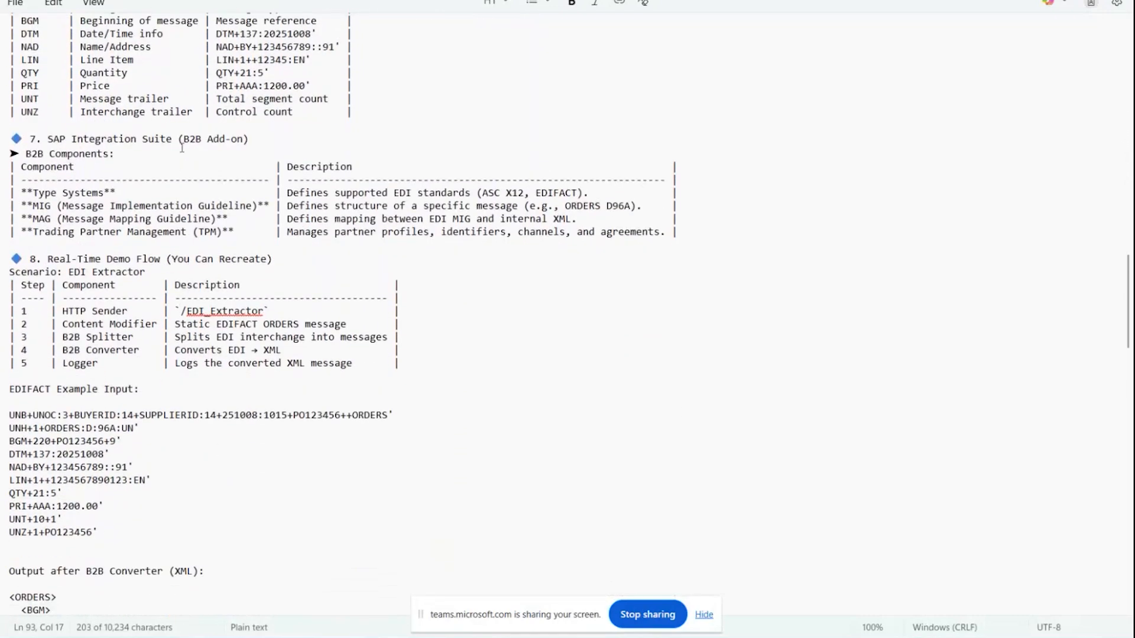
drag(183, 138, 255, 147)
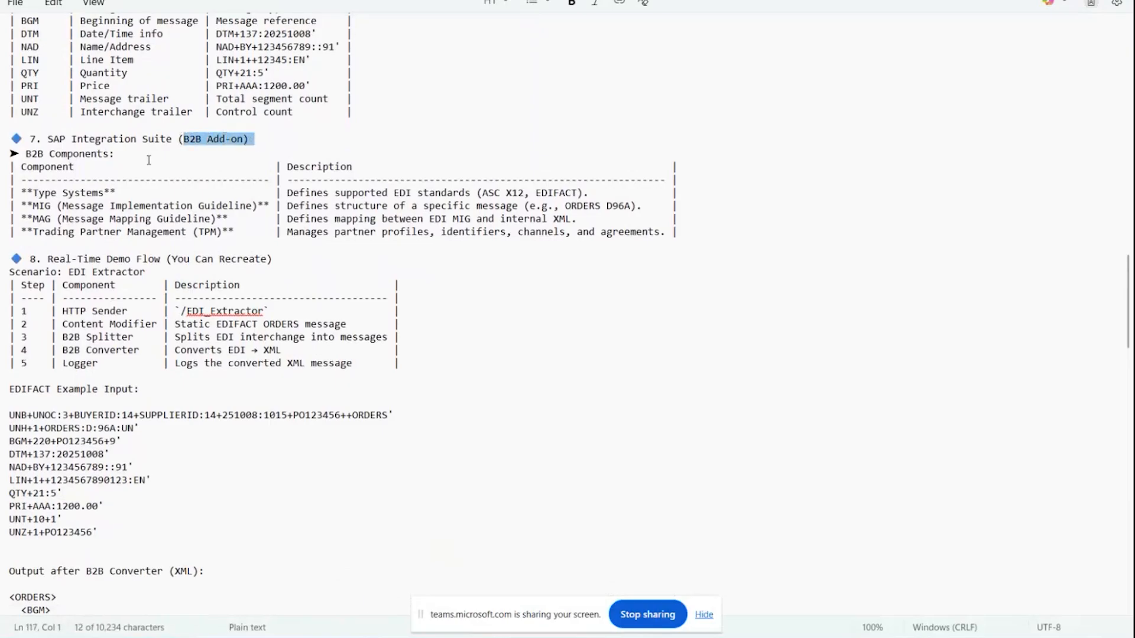
drag(33, 193, 106, 192)
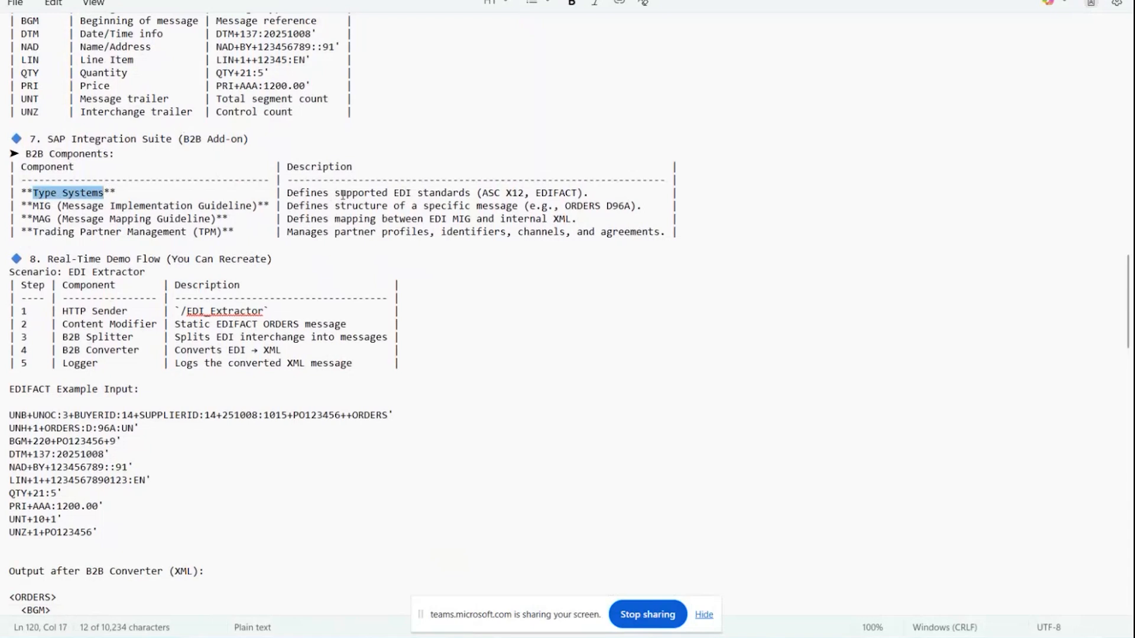
drag(335, 192, 574, 194)
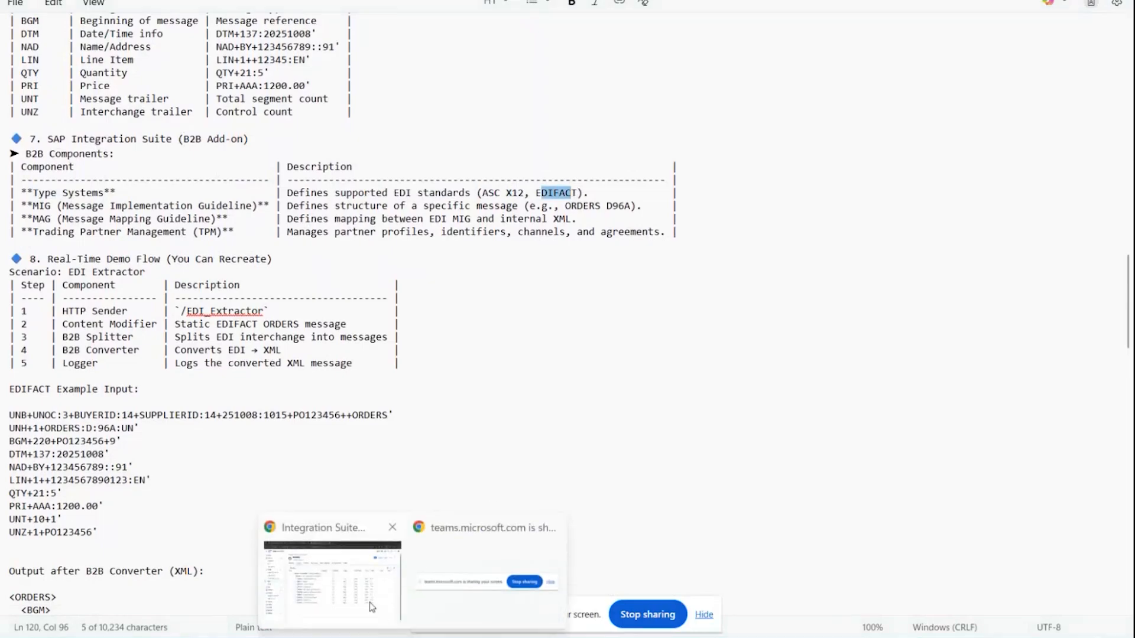
Open the Library of Type Systems in SAP Integration Suite, and show the matching library screenshot at the start of the Word document
click(364, 568)
click(117, 175)
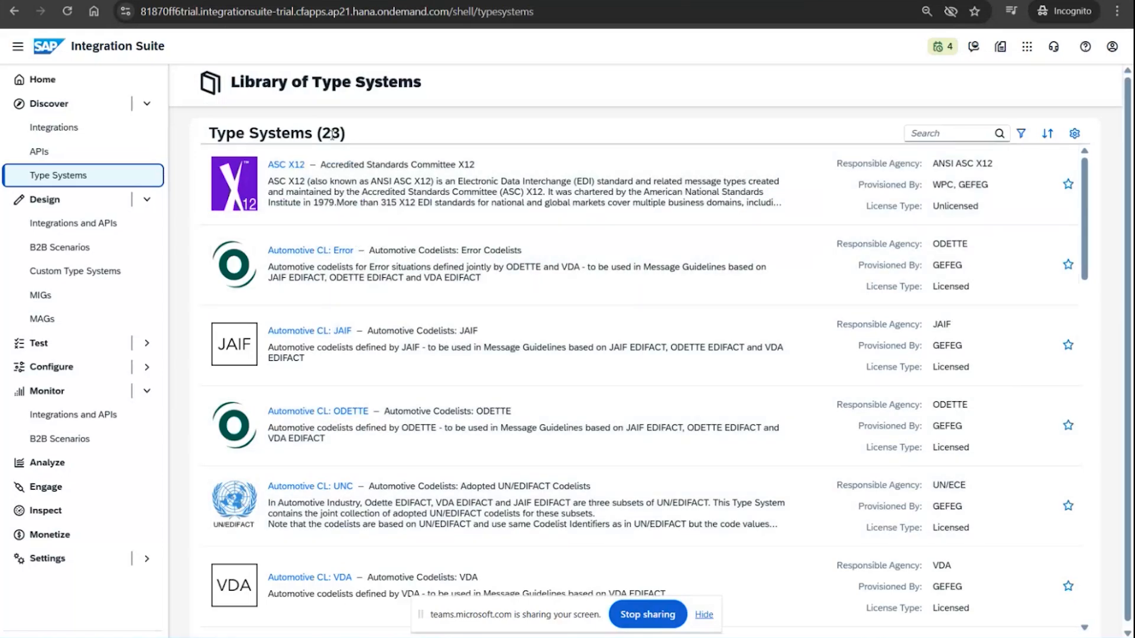
click(496, 636)
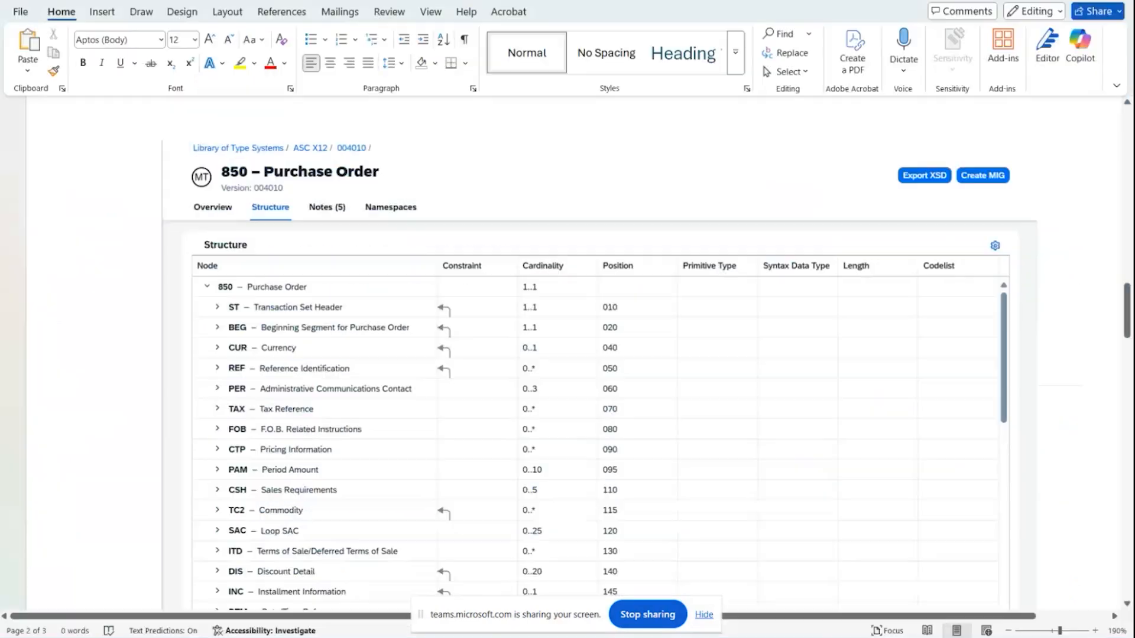
scroll(496, 554, up, 2)
scroll(497, 554, up, 10)
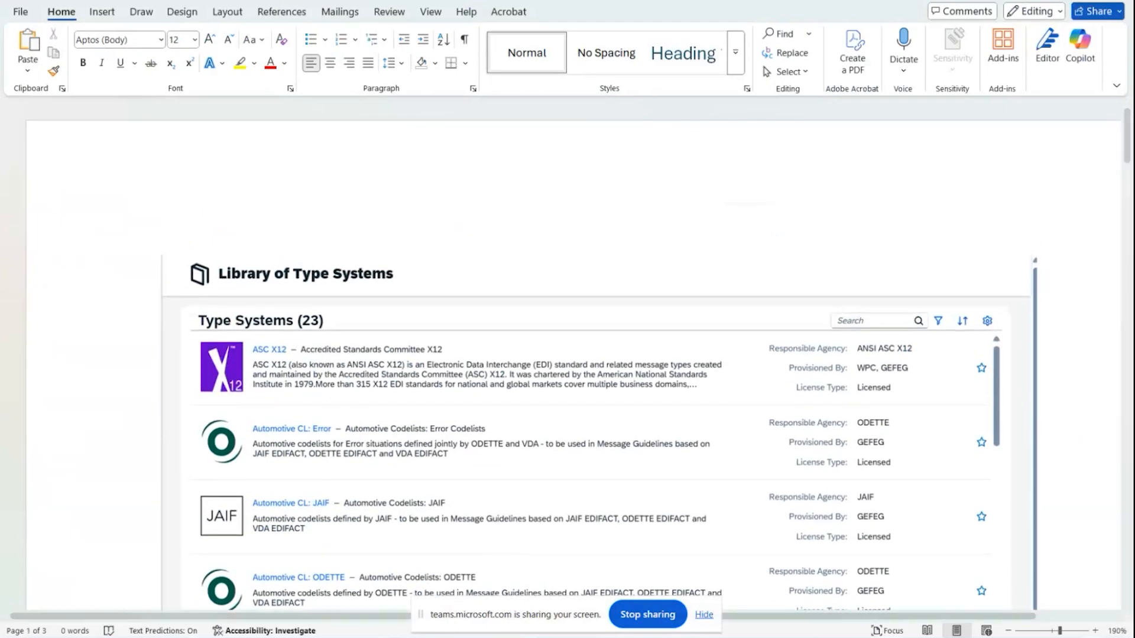
Revisit the Integration Suite library and Word document, and highlight the ORDERS D96A example in the MIG description in Notepad
mouse_move(413, 636)
click(350, 578)
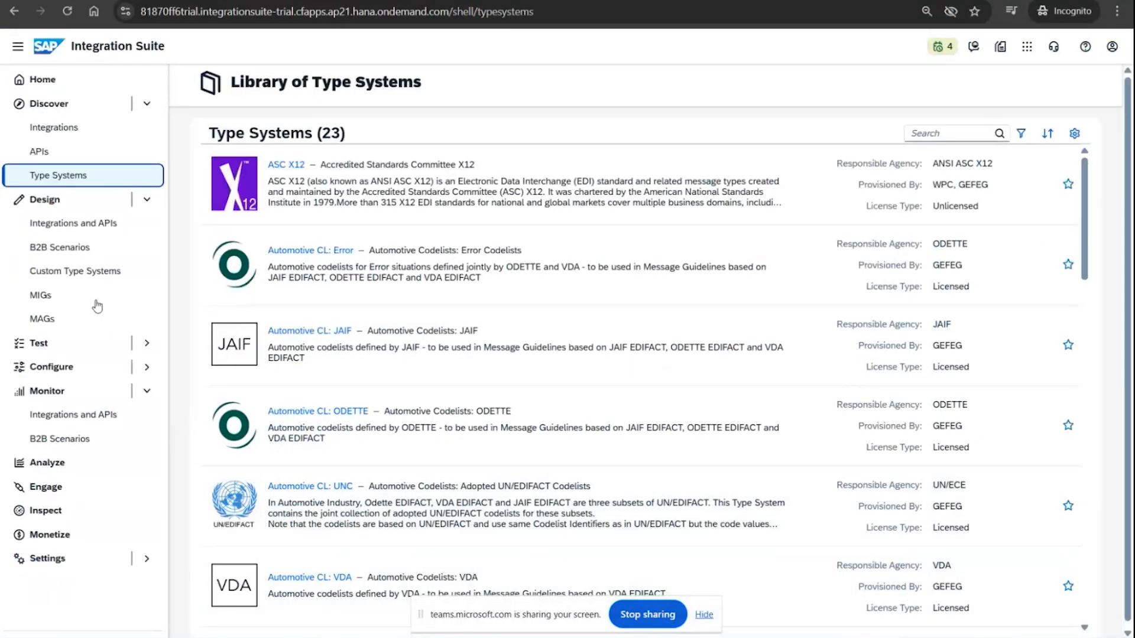
mouse_move(511, 636)
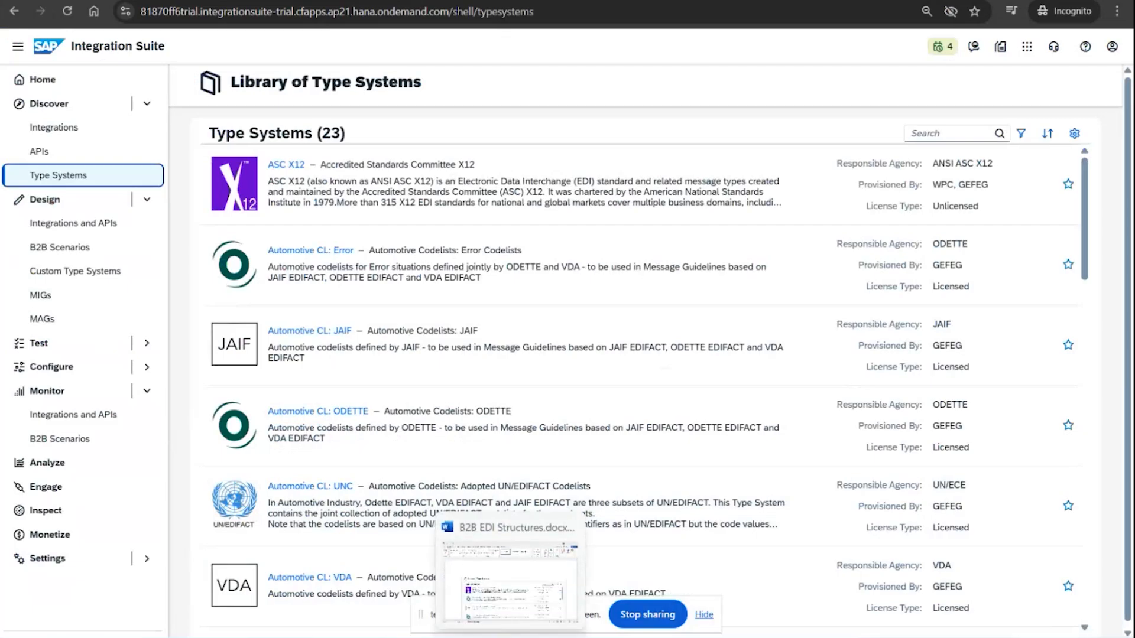
click(507, 592)
click(474, 636)
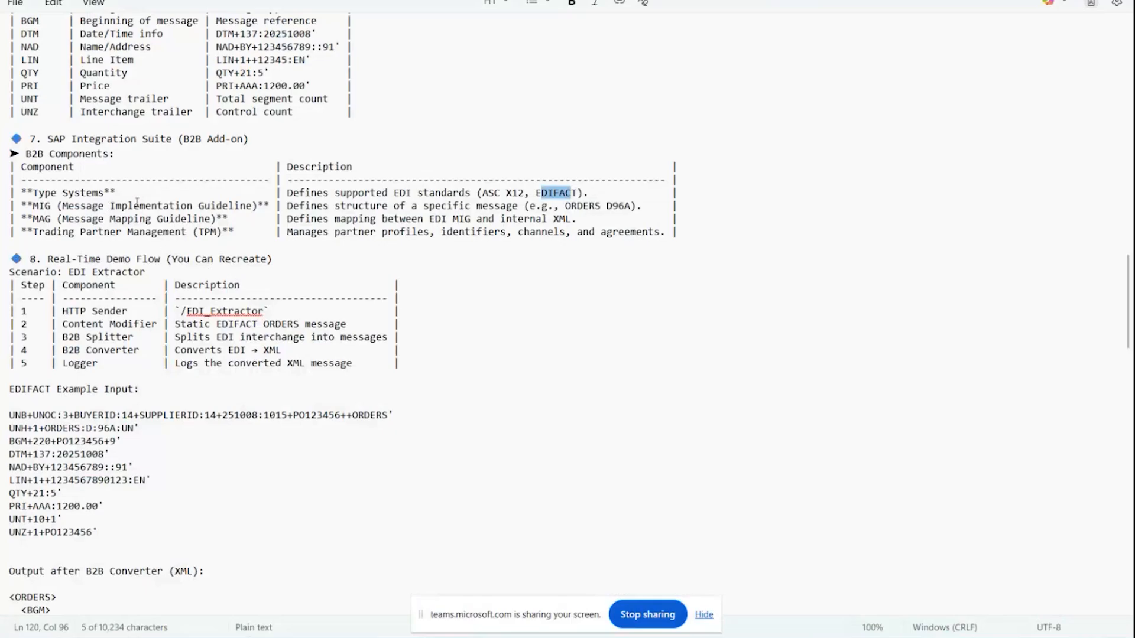
drag(333, 207, 628, 207)
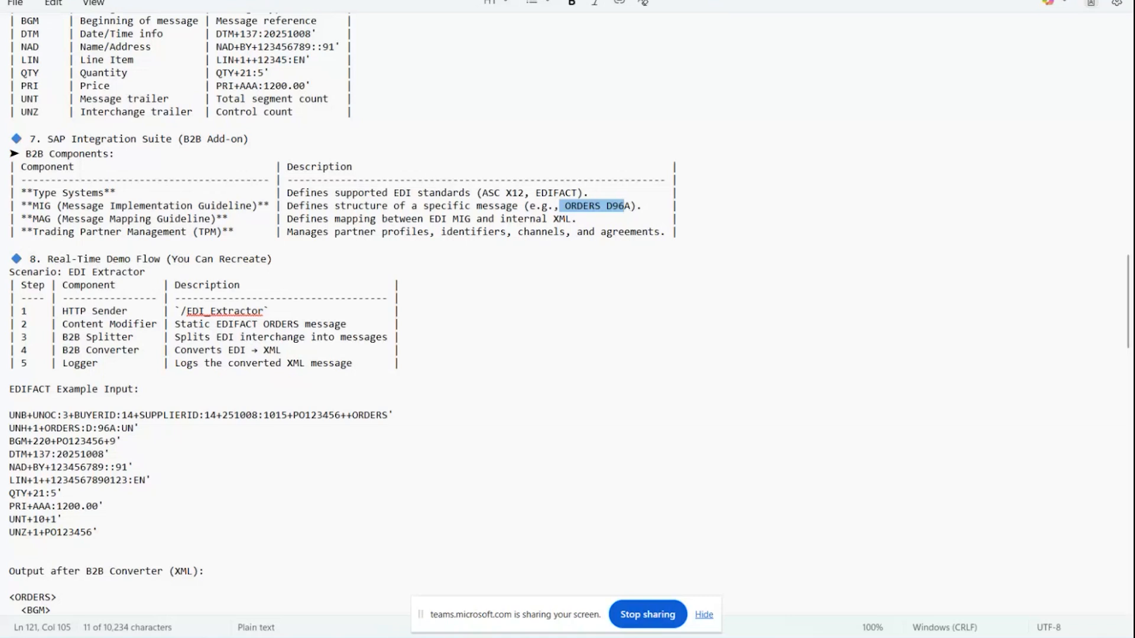
Switch to SAP Integration Suite, open the Mapping Guidelines page and view the available MAG creation types without choosing one
click(354, 594)
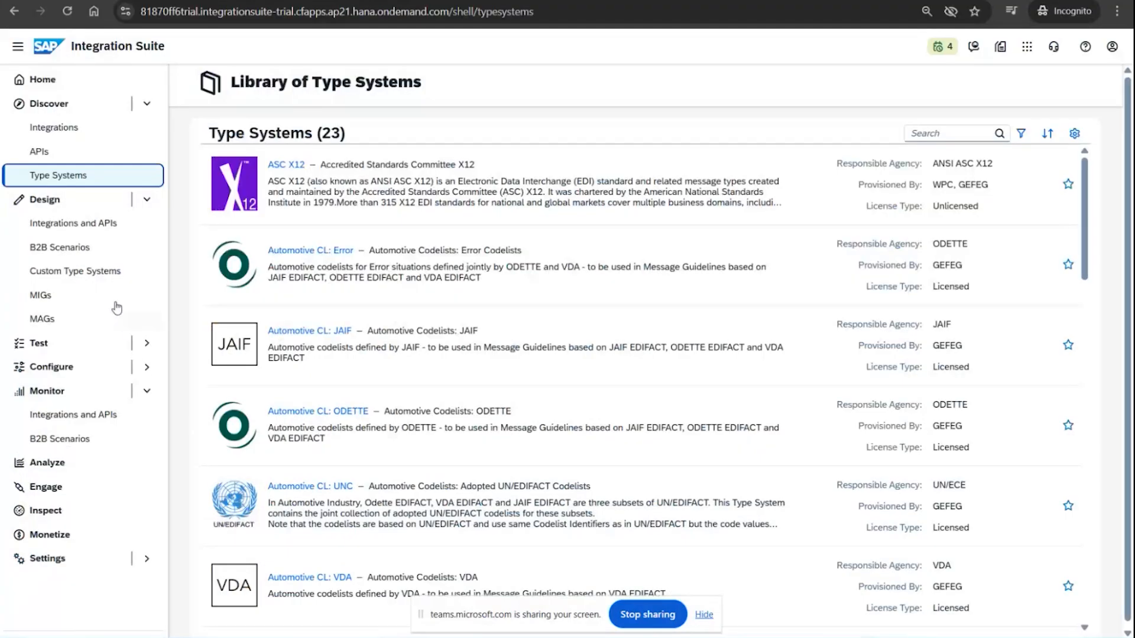
click(55, 297)
click(46, 321)
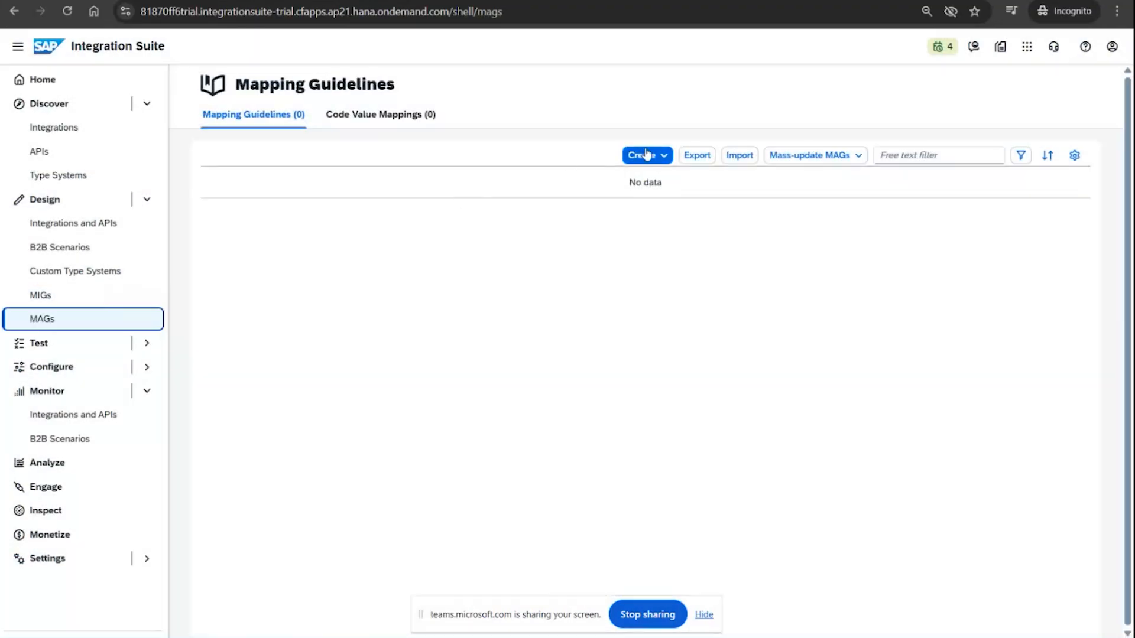
click(646, 155)
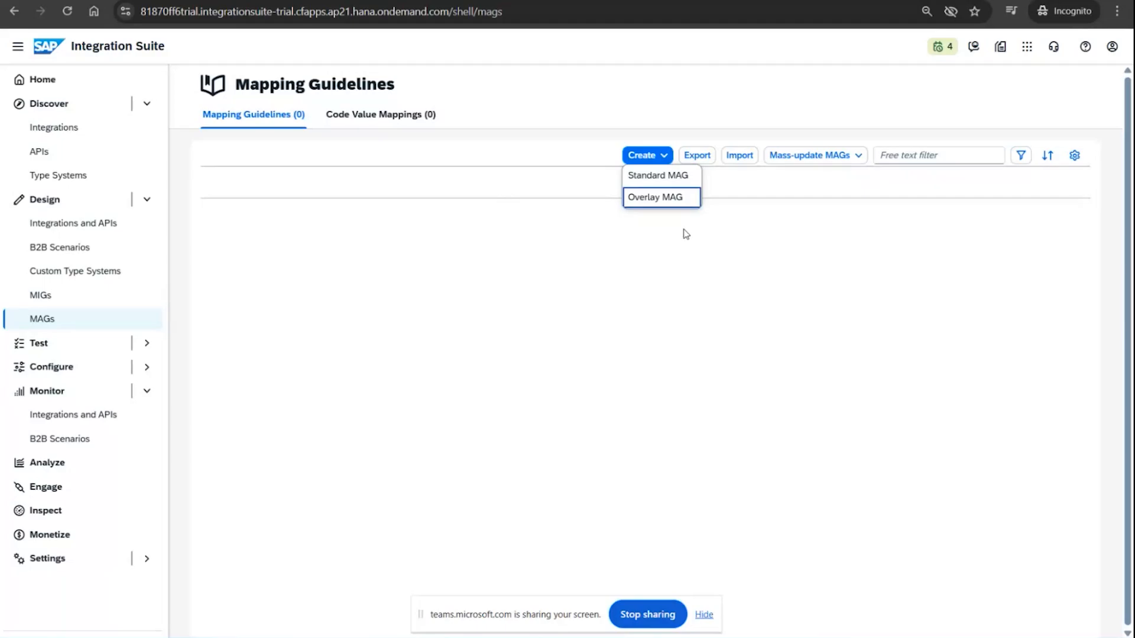
click(712, 199)
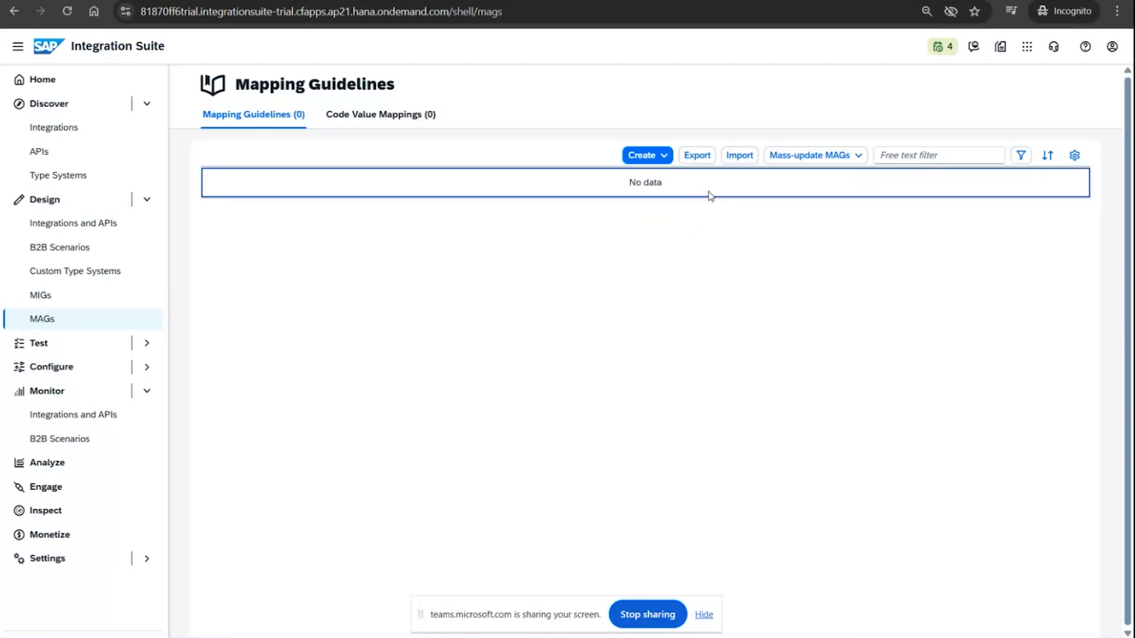
Revisit the MIGs and MAGs pages, view the Replace Base MAG Version in Overlay MAGs wizard and close it
click(55, 305)
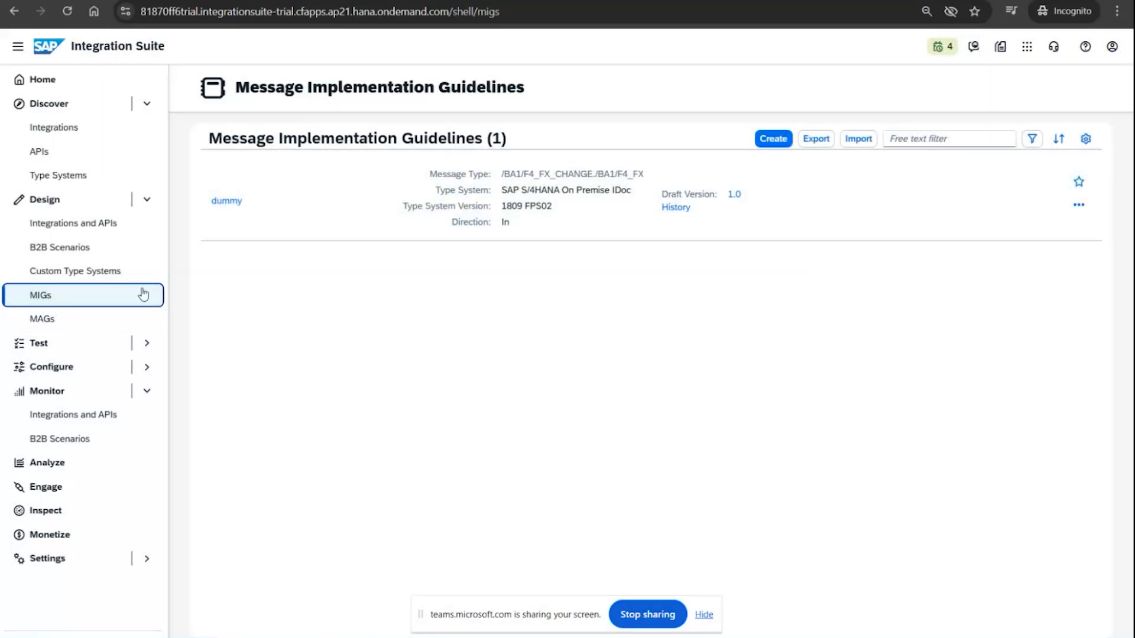
click(93, 318)
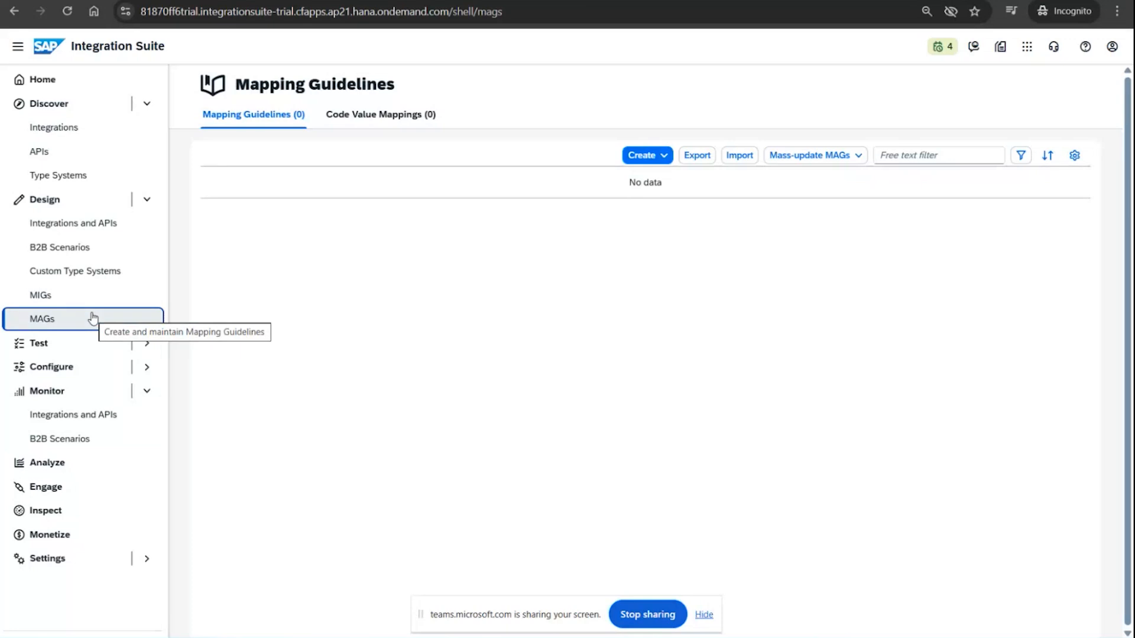
click(804, 157)
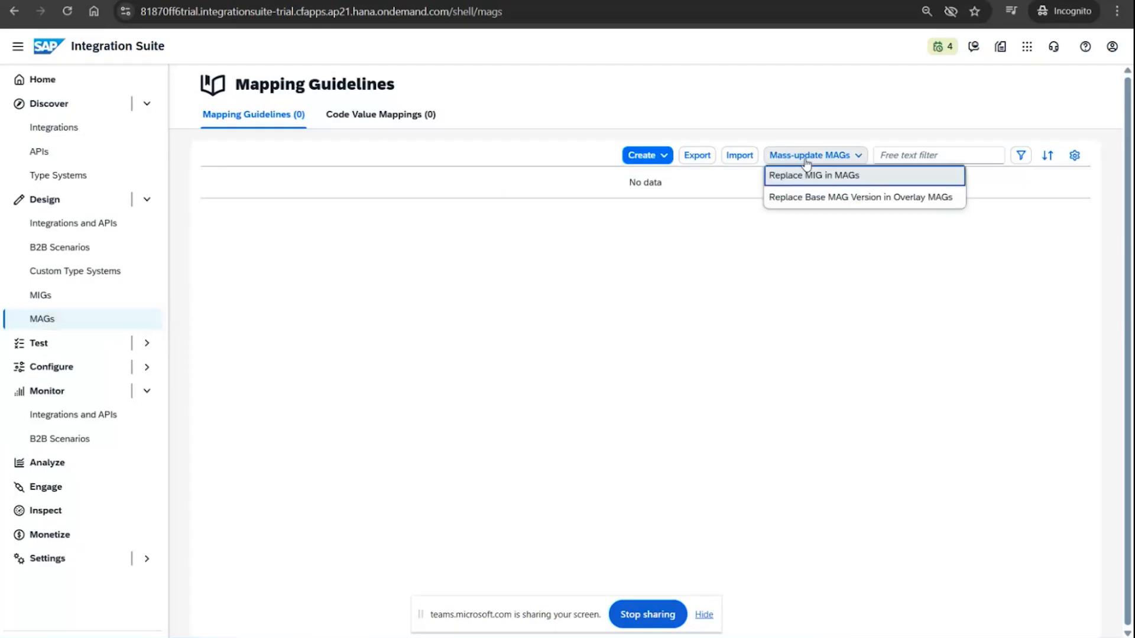
click(806, 196)
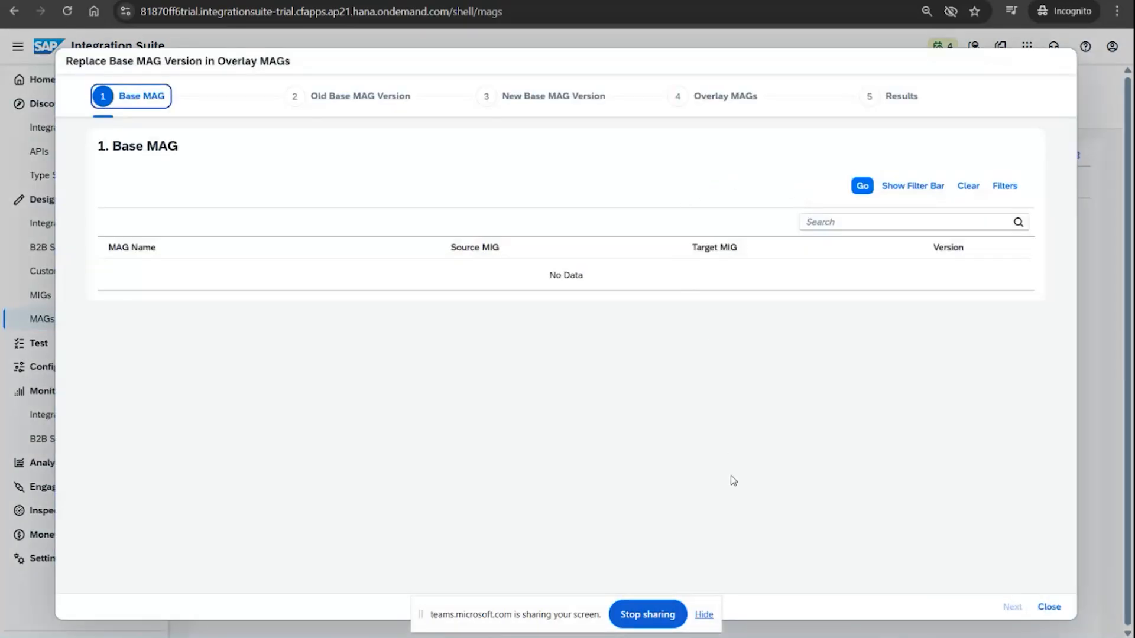
click(1049, 606)
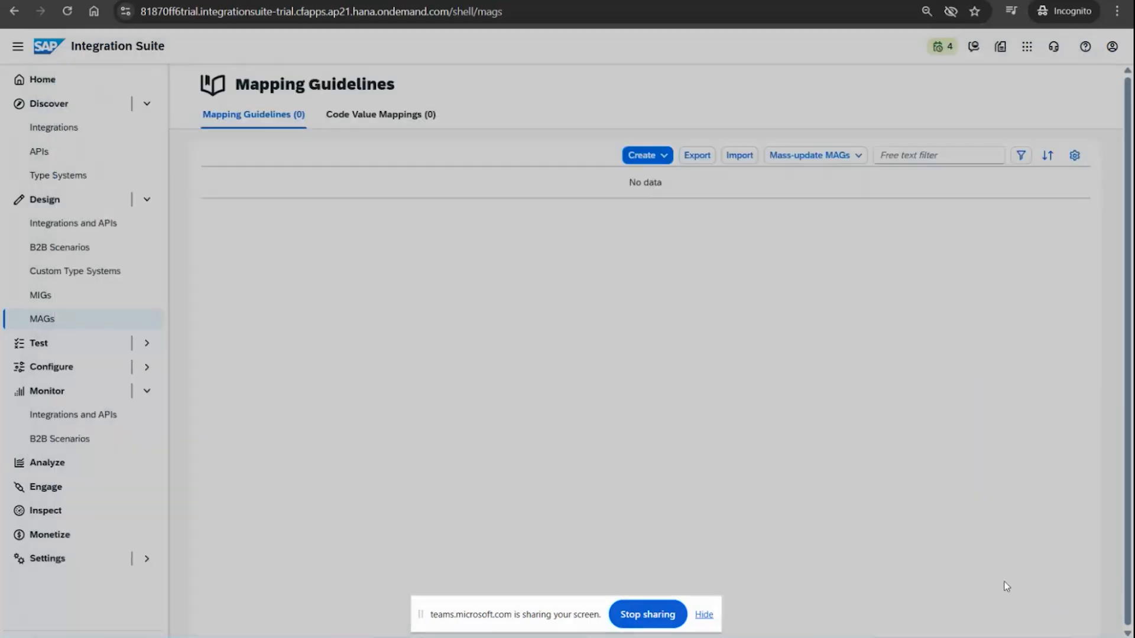
Open the mapping guidelines export selection, point out the Source MIG and Target MIG columns, and cancel the export
click(696, 157)
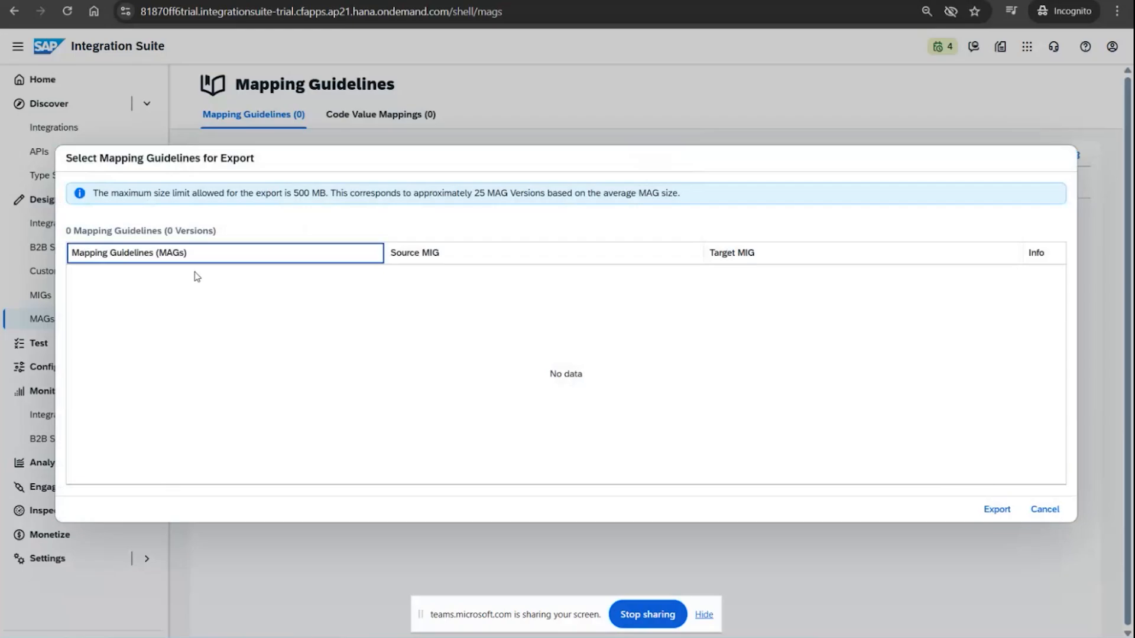
drag(454, 260, 414, 254)
drag(845, 260, 717, 264)
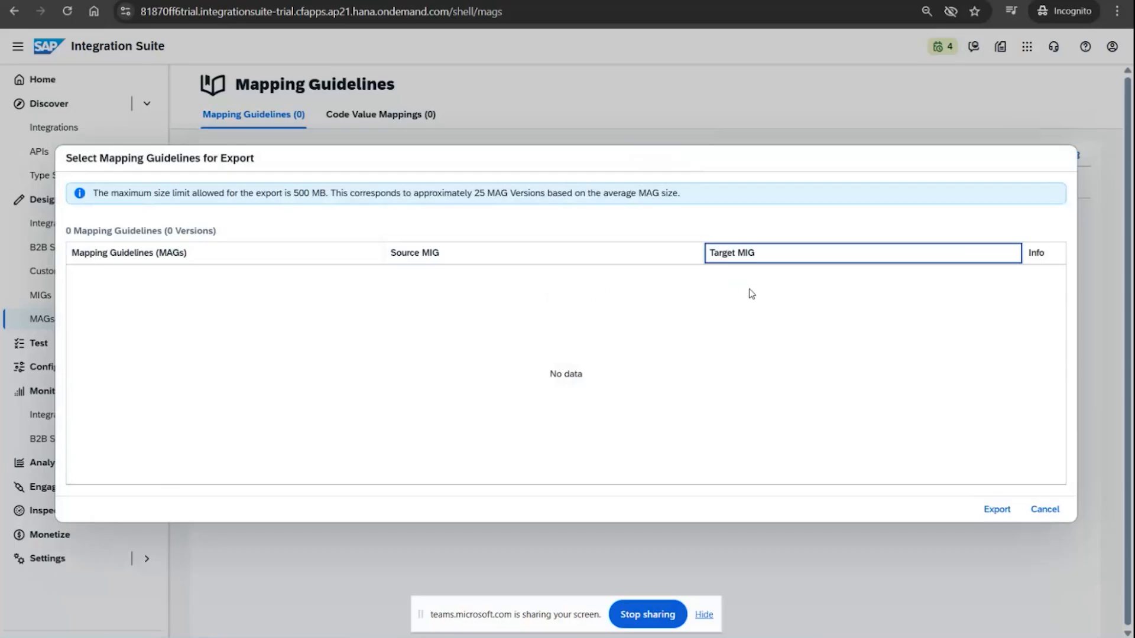
click(1046, 509)
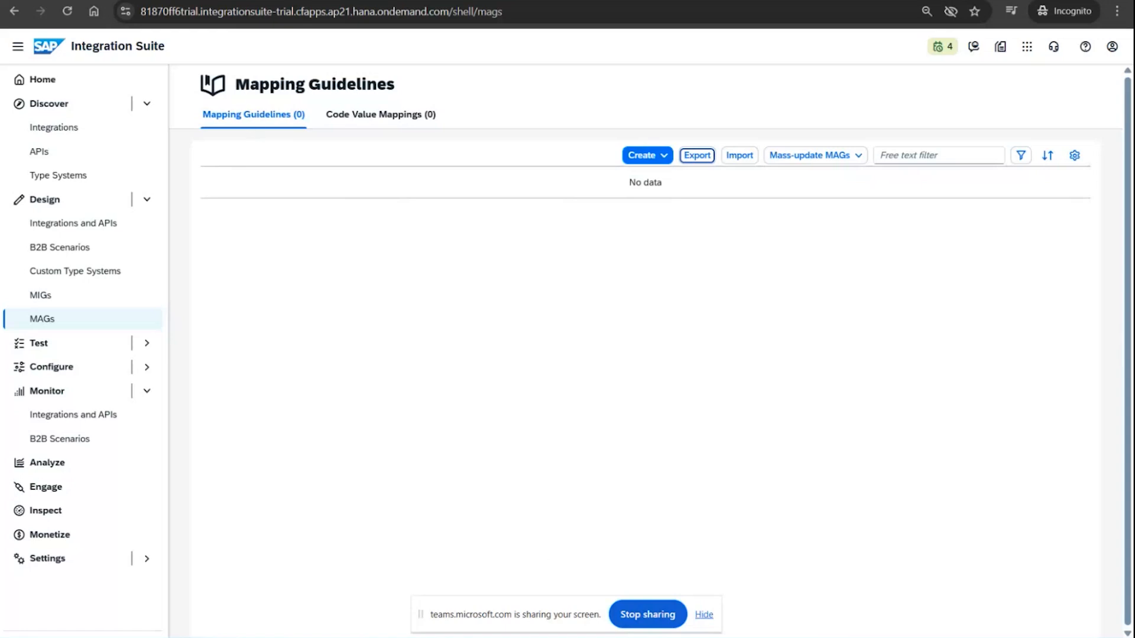
Return to Notepad and highlight Trading Partner Management and its partner profiles, identifiers, channels and agreements description
key(alt+Tab)
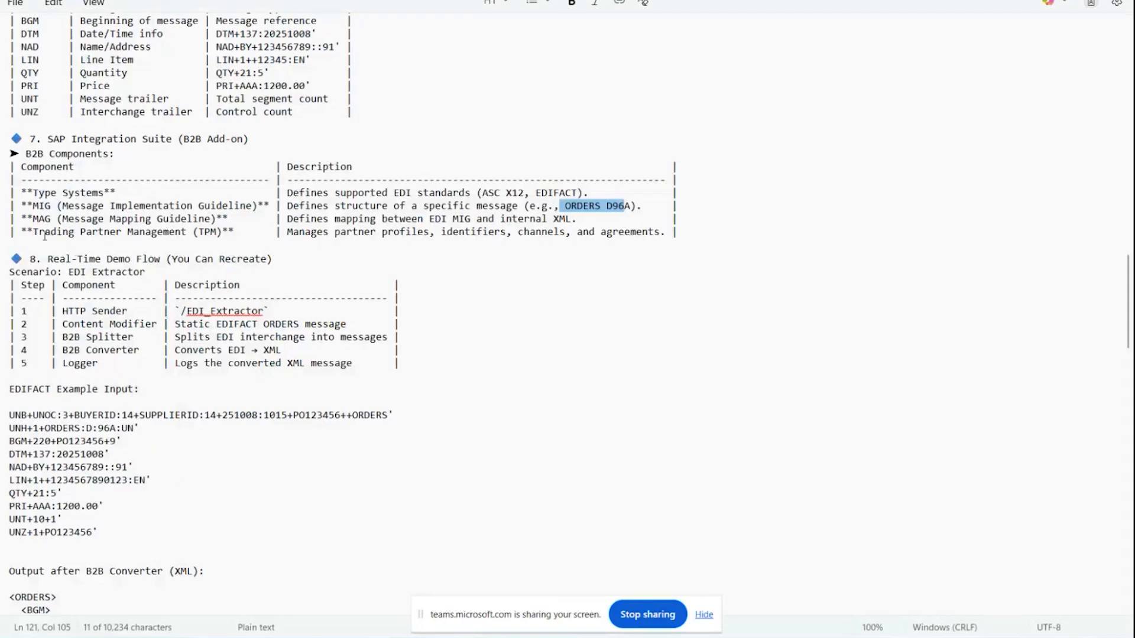
drag(34, 233, 175, 234)
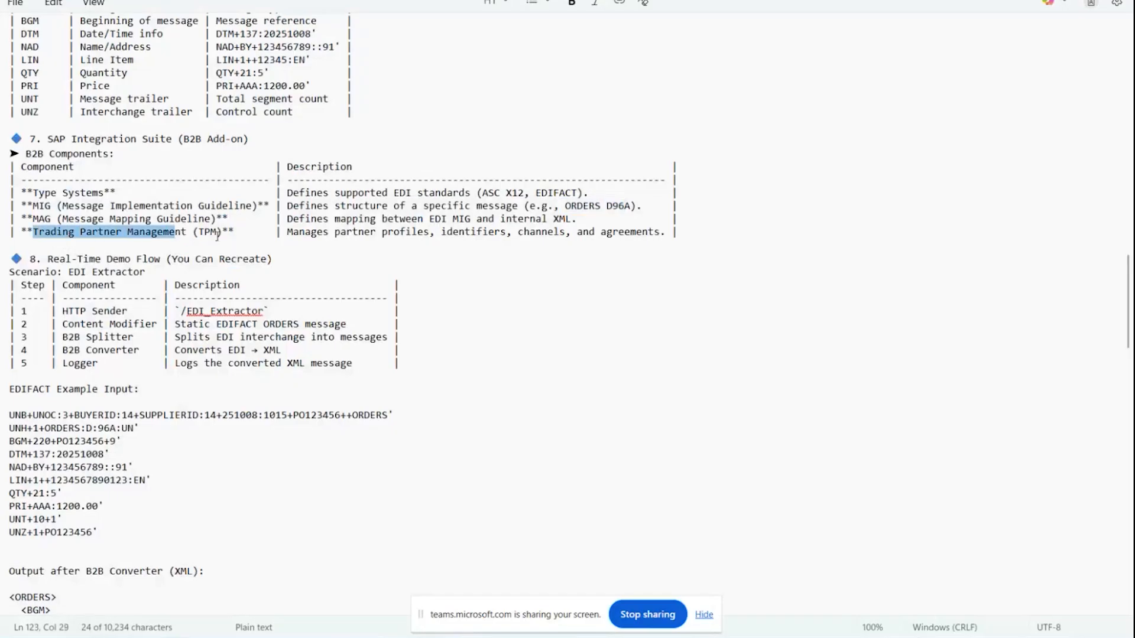
drag(331, 237, 666, 245)
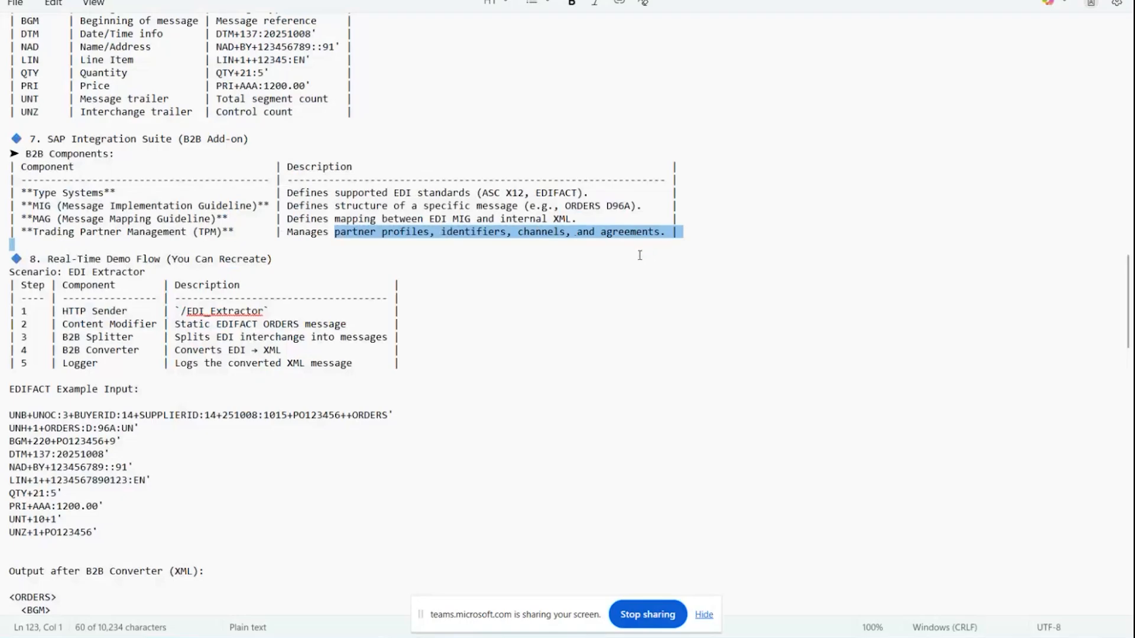
scroll(289, 373, down, 1)
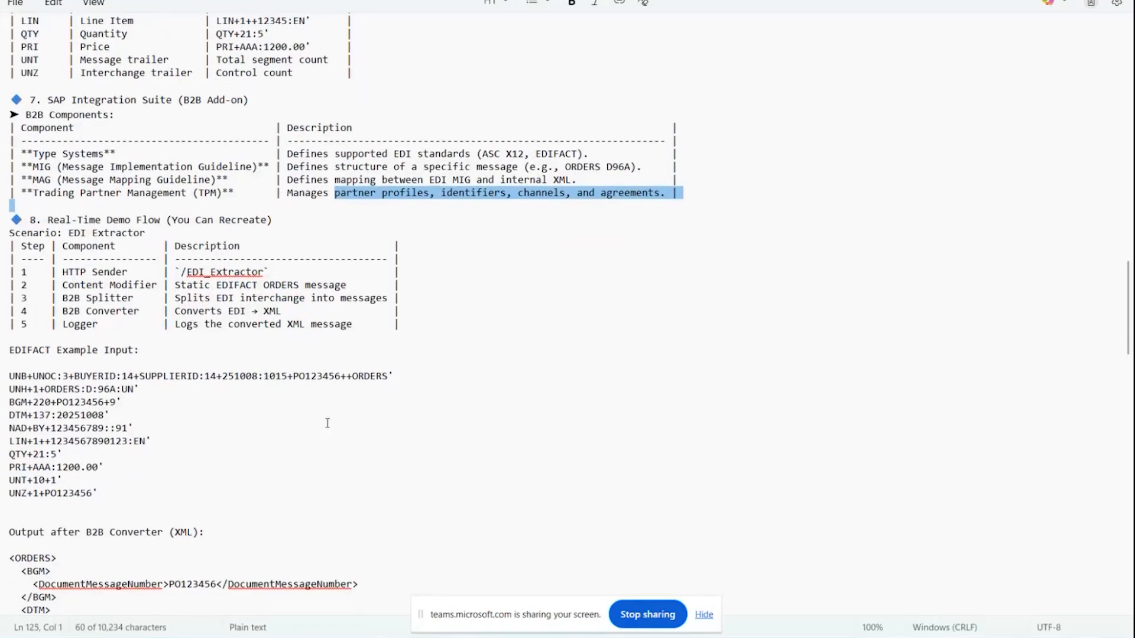
Switch to SAP Integration Suite and visit the integrations monitoring overview and the Discover integrations catalogue
mouse_move(373, 614)
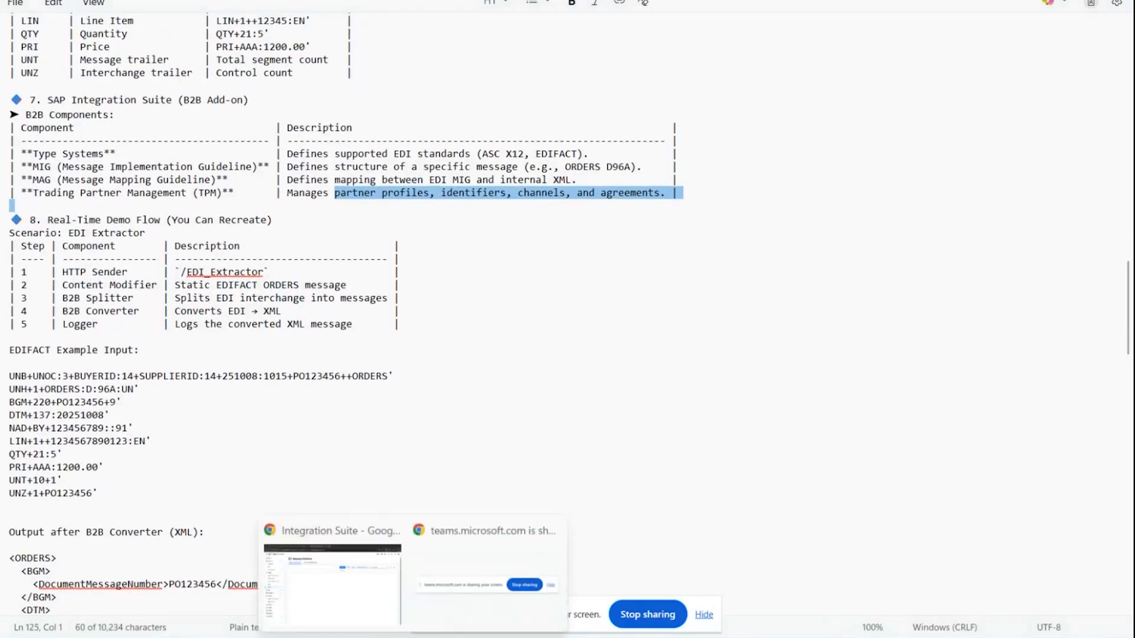
click(350, 577)
click(74, 415)
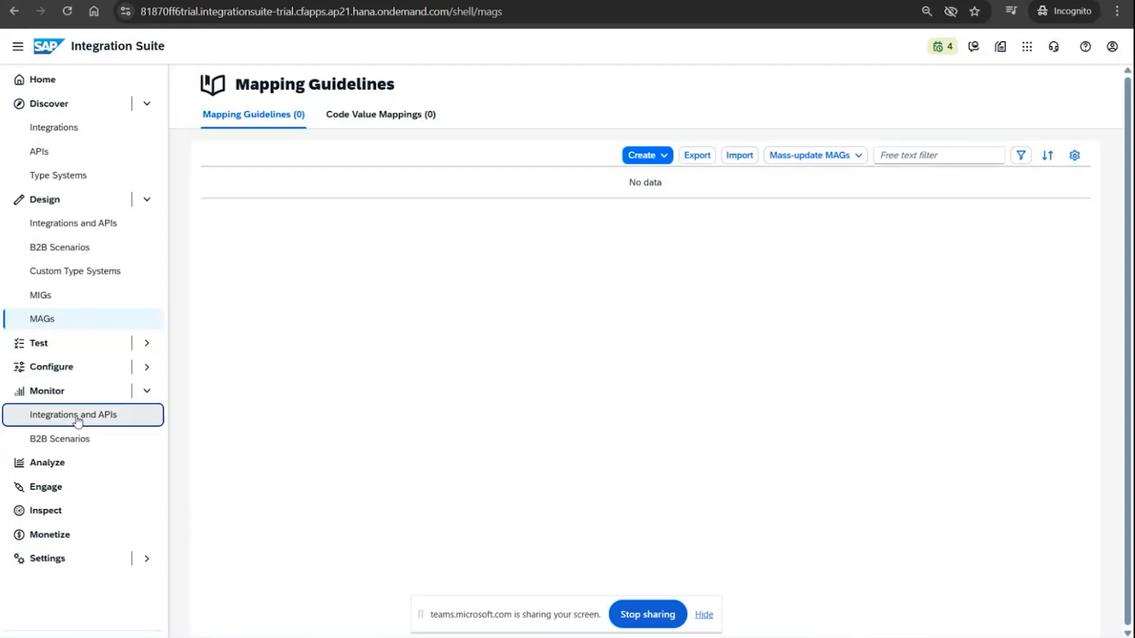
scroll(191, 435, down, 3)
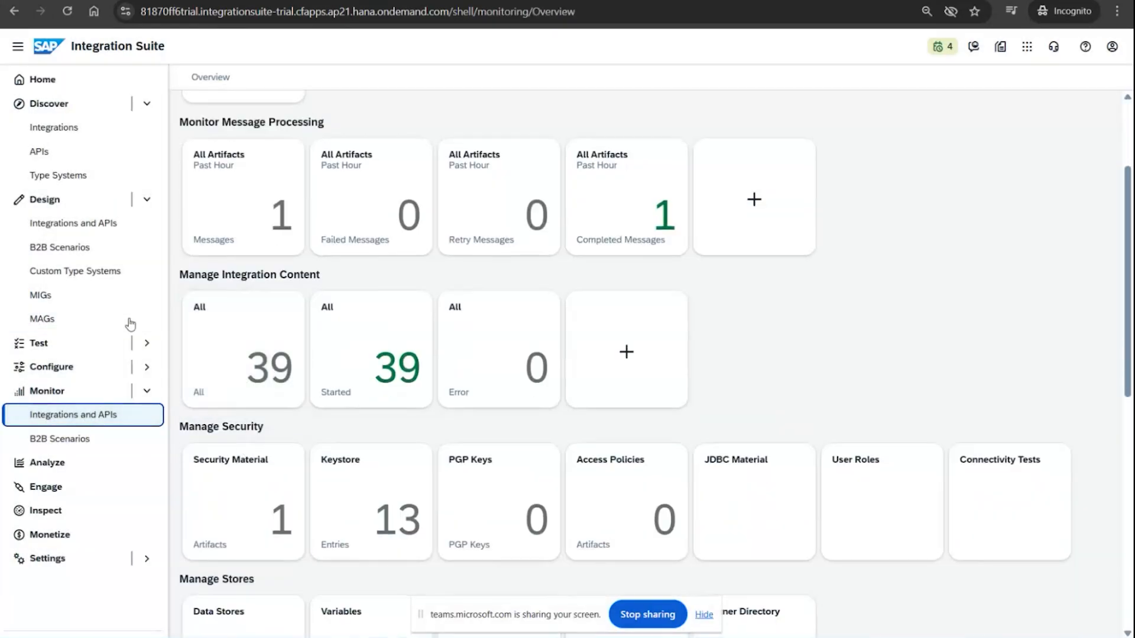
click(66, 132)
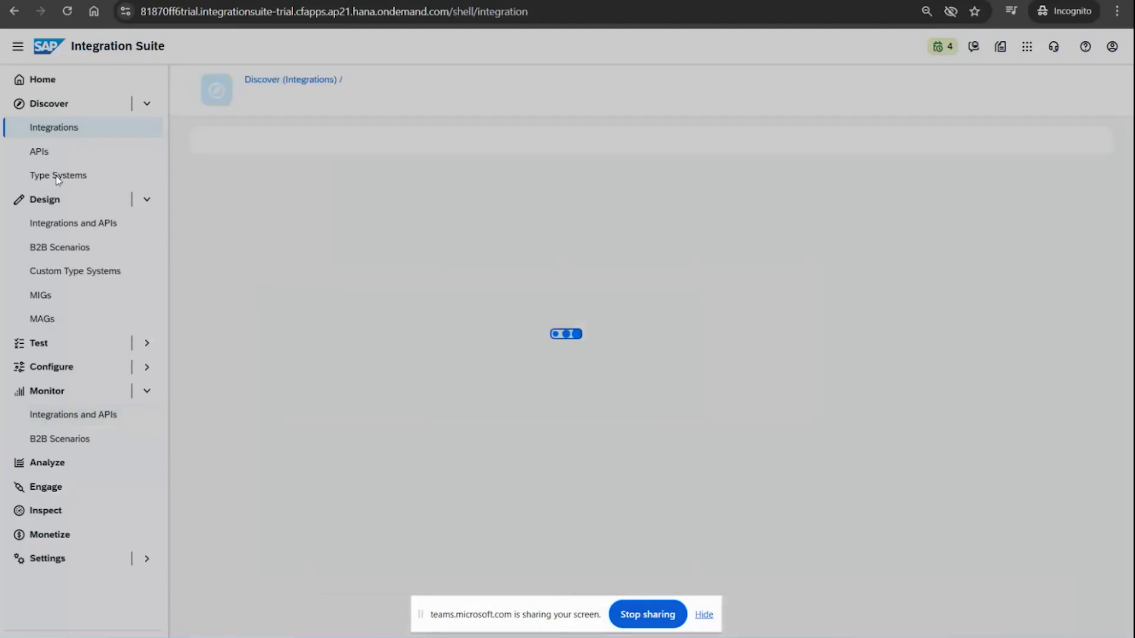
click(69, 106)
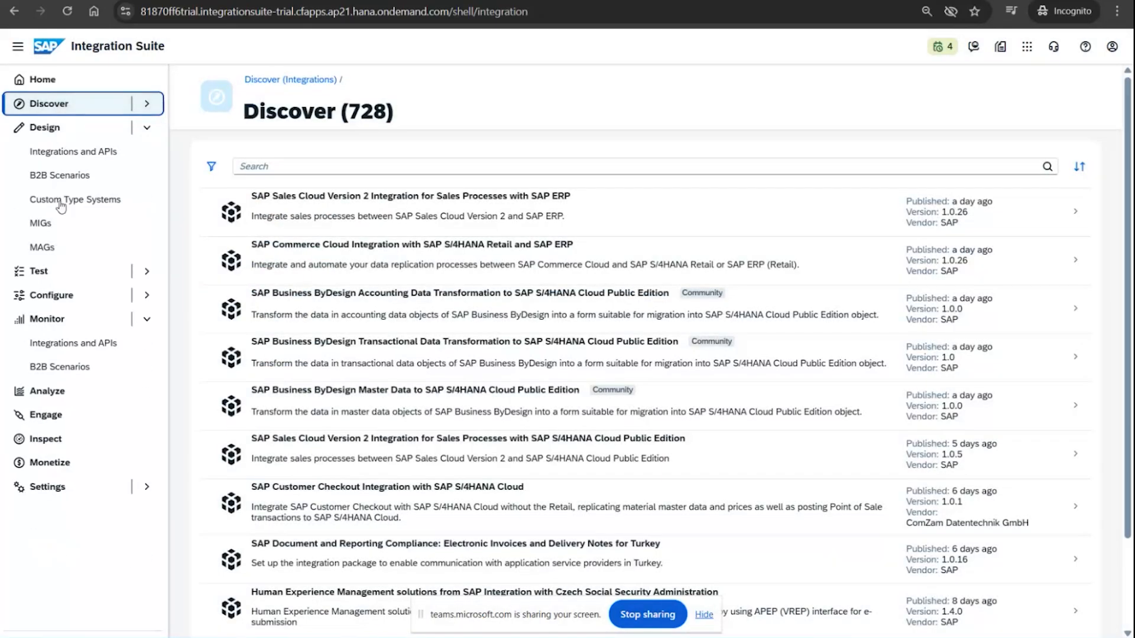
Open the EDI Extractor integration flow from the artifacts of the B2B EDI design package
click(84, 154)
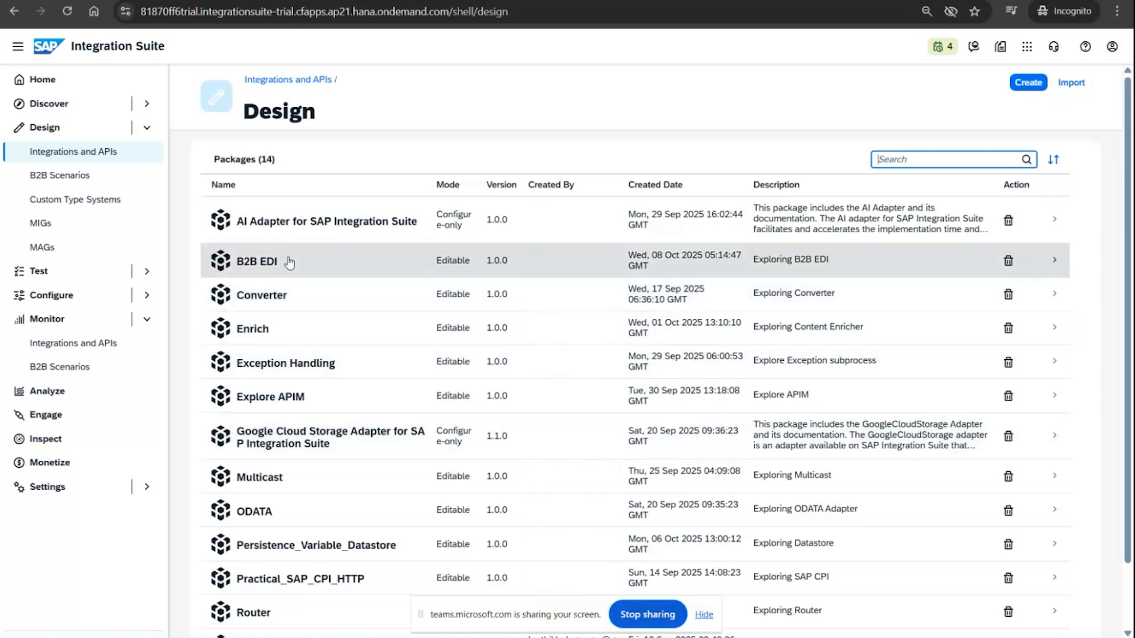
click(289, 260)
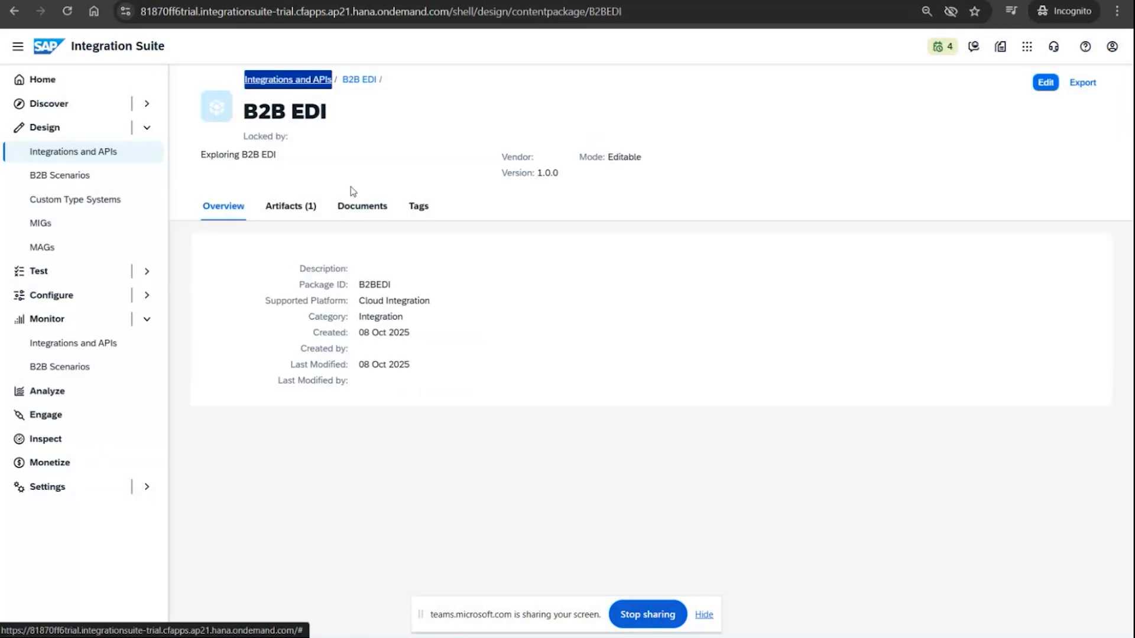
click(291, 207)
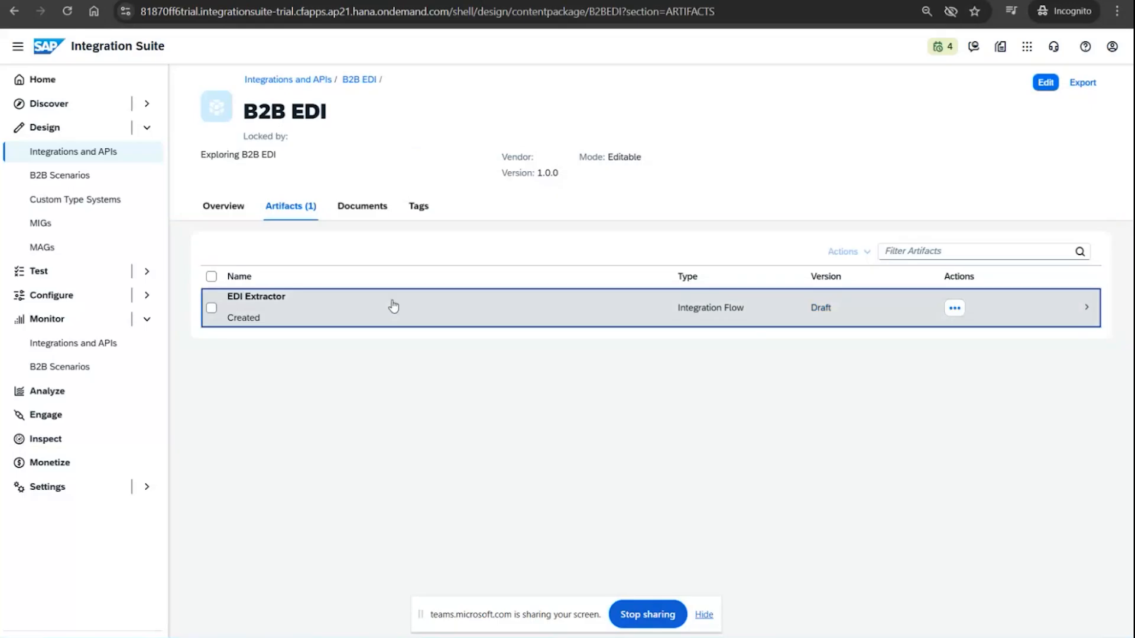
click(394, 305)
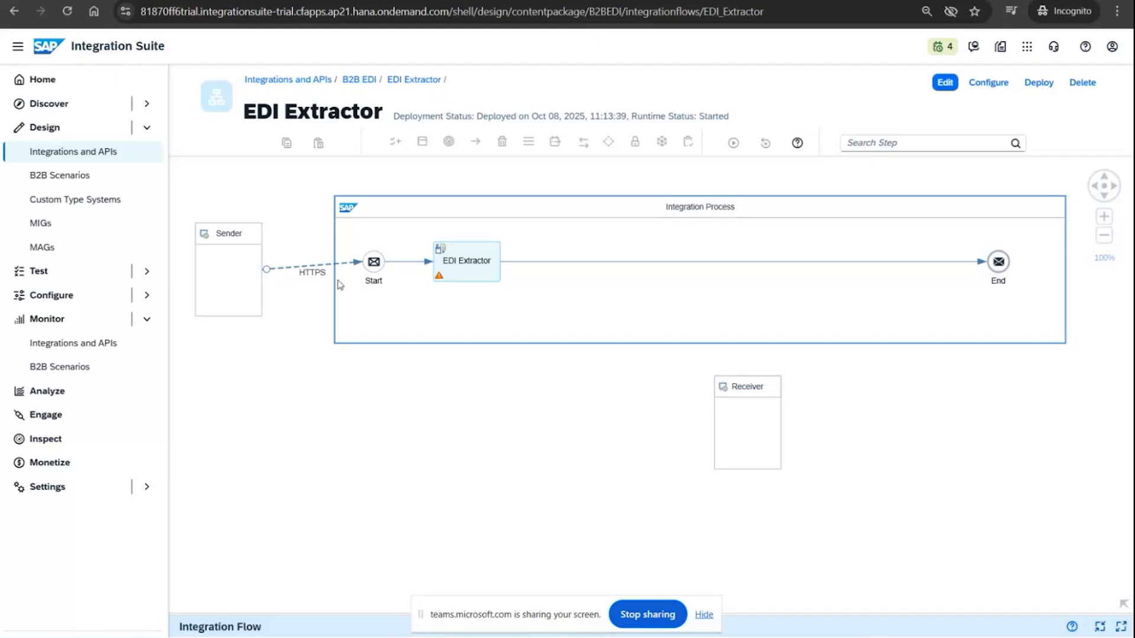
Inspect the HTTPS sender channel's connection settings and the EDI Extractor step's general properties
click(302, 269)
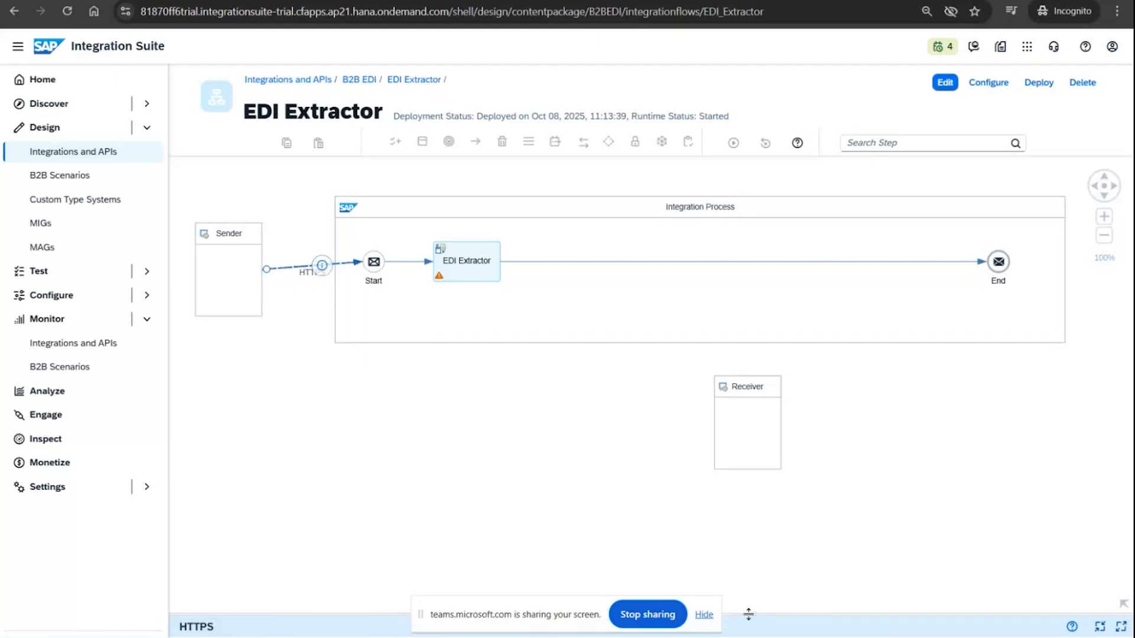
drag(747, 613, 757, 370)
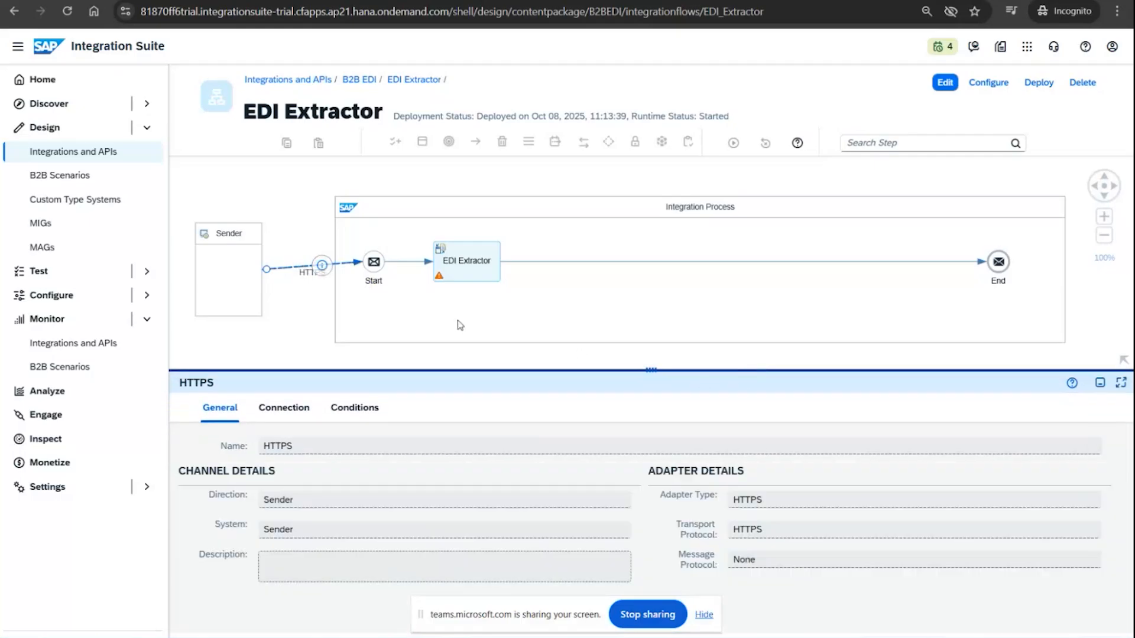
click(273, 414)
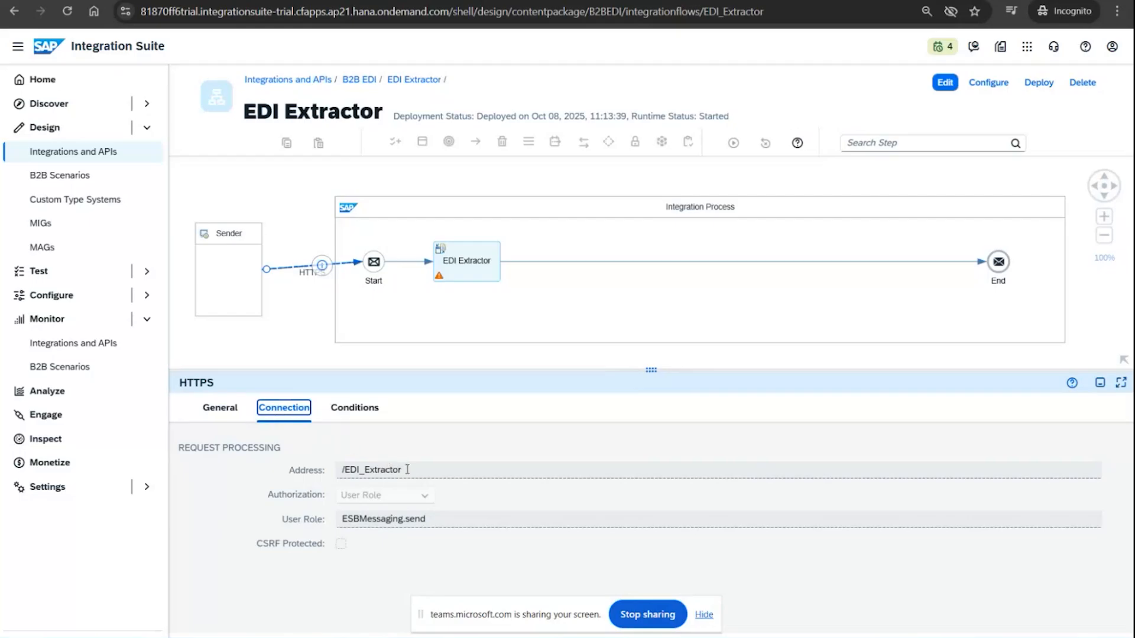
click(457, 269)
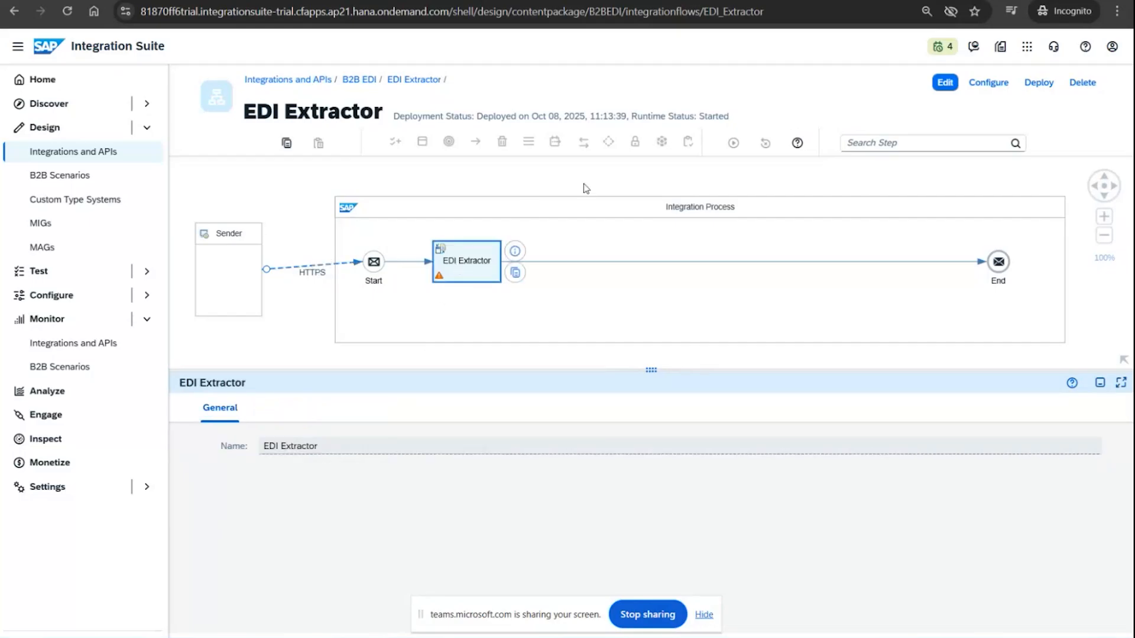
Put the EDI Extractor integration flow into edit mode and show the available Transformation steps
click(940, 88)
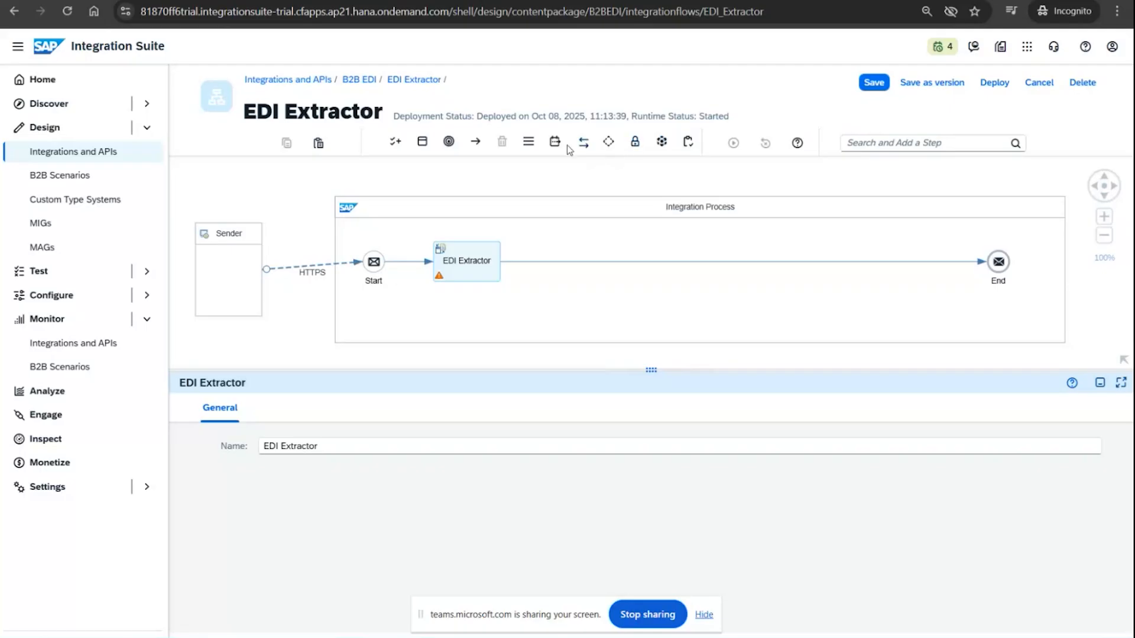
click(529, 147)
click(554, 147)
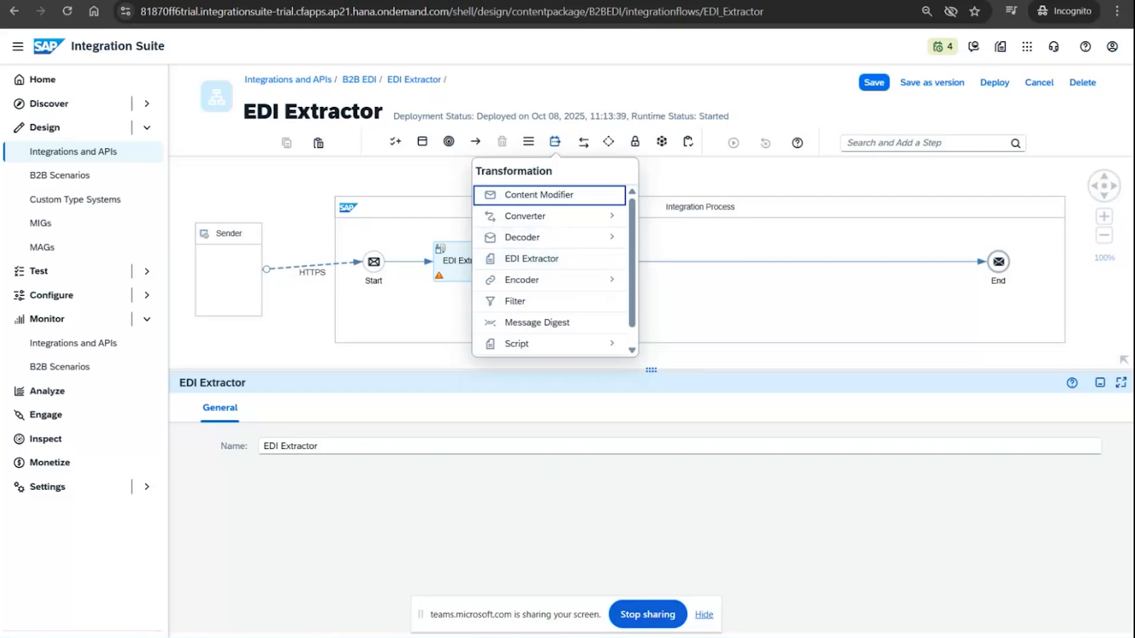
Switch to Notepad and highlight the X12 Structure sample from the ISA line to the IEA line
click(519, 567)
scroll(170, 479, up, 10)
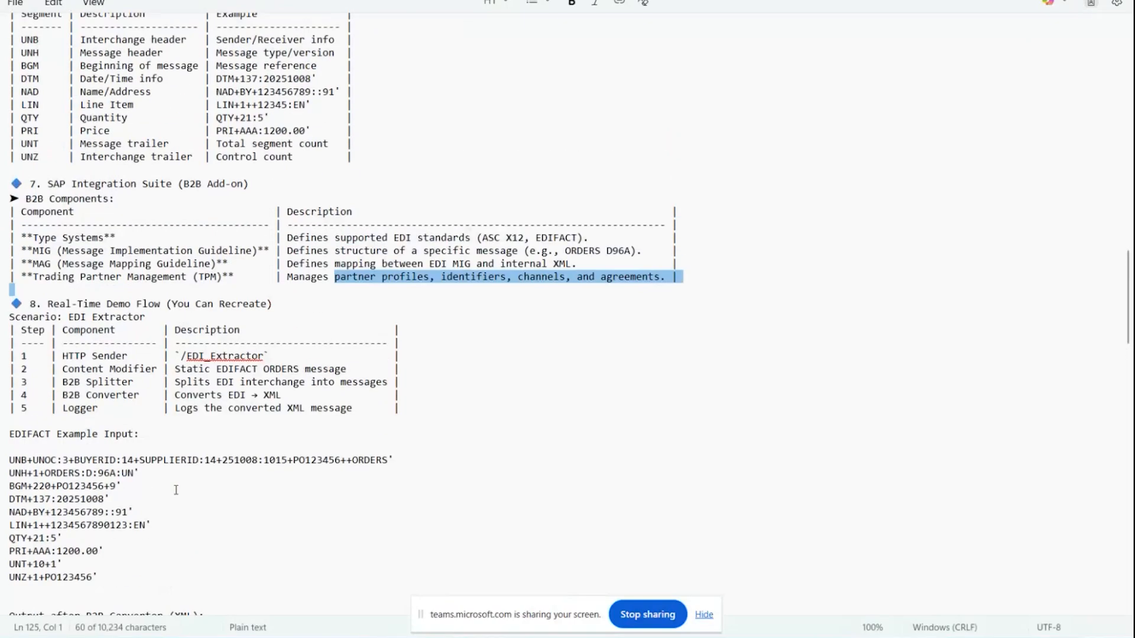
scroll(170, 479, up, 7)
drag(105, 451, 8, 377)
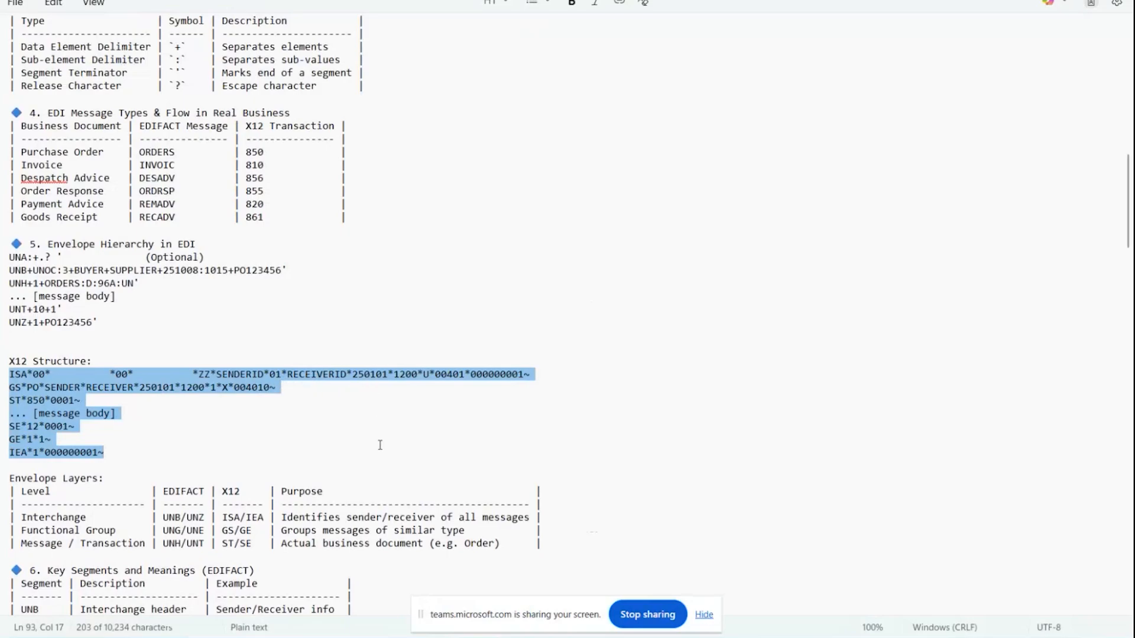
Switch to Postman, close the Write_Global_Variable request and open the EDI Extractor request in the B2B_EDI collection
click(450, 567)
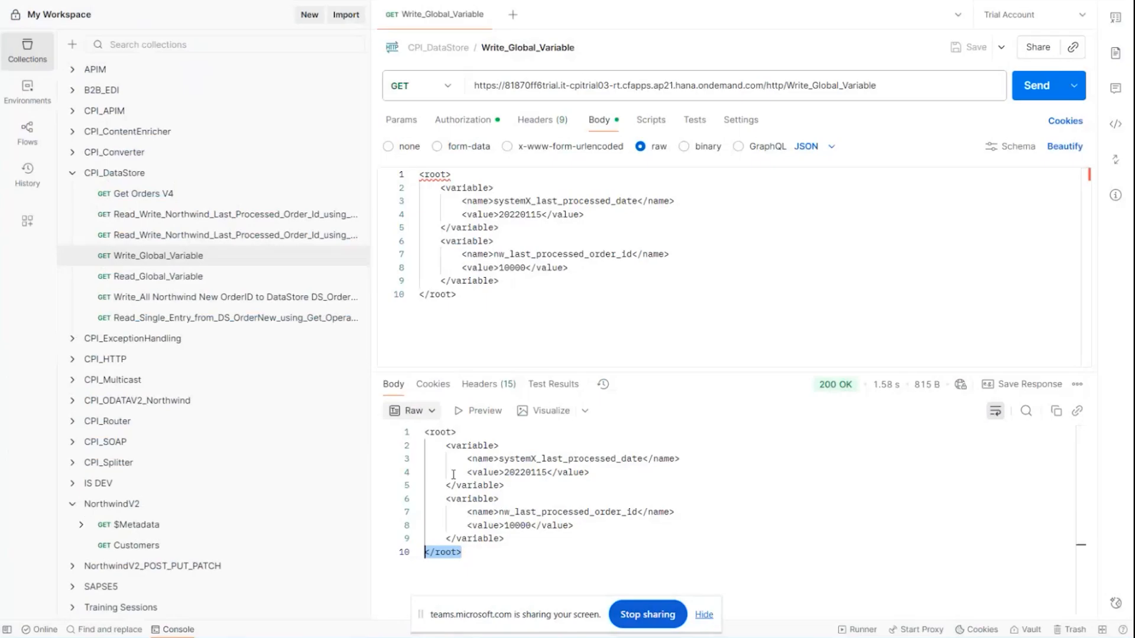
click(485, 14)
click(69, 173)
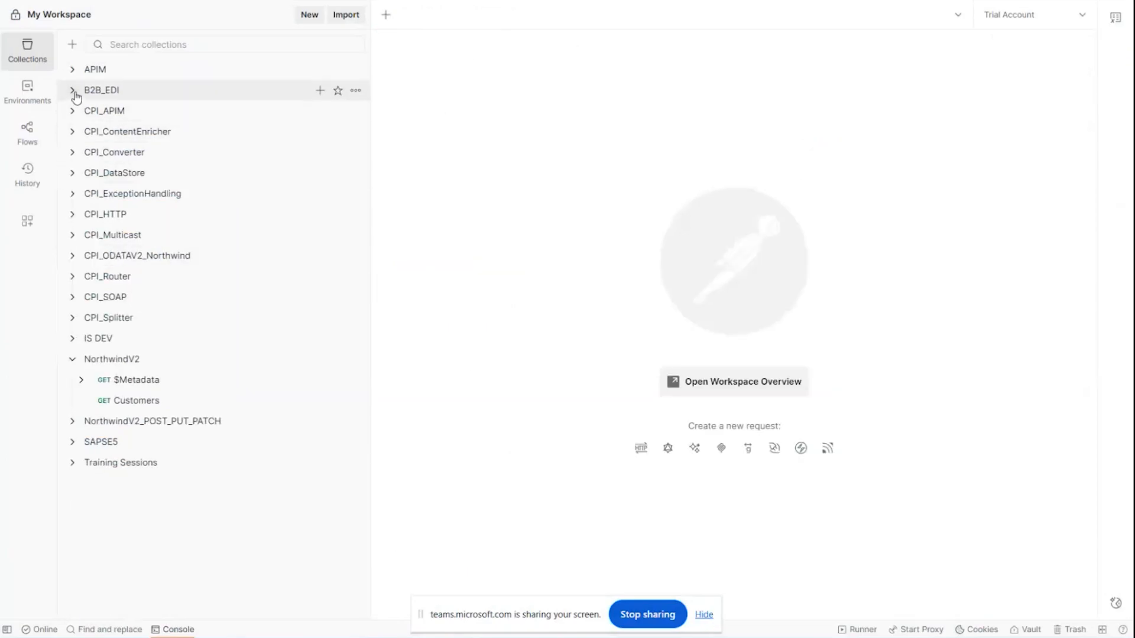
click(73, 90)
click(124, 111)
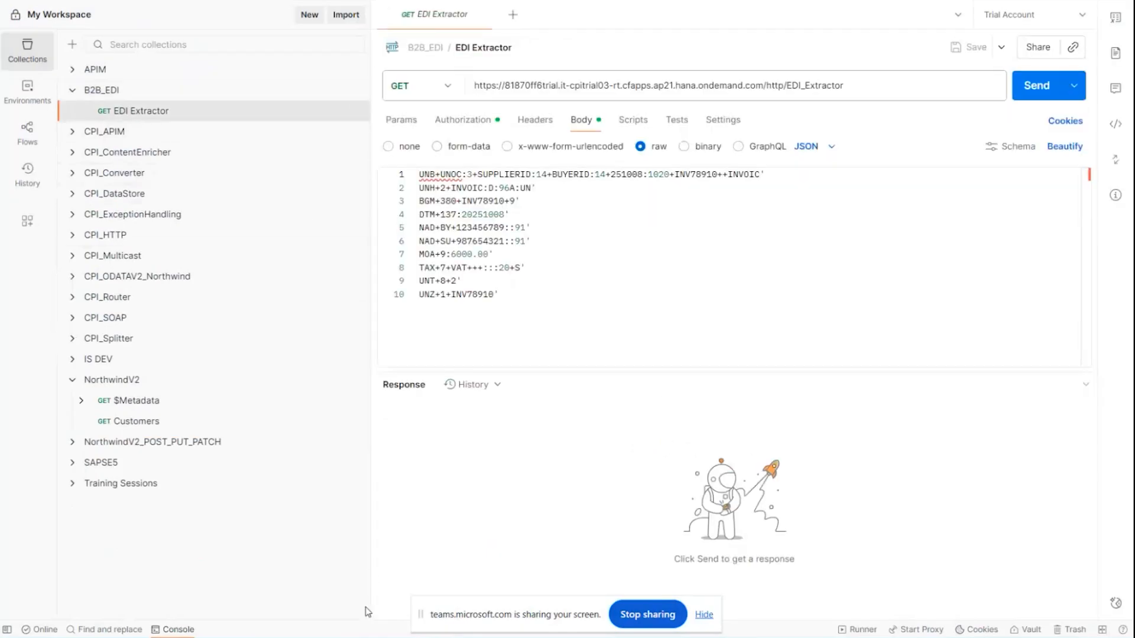
Select the EDI Extractor step in the Integration Suite flow, and highlight the full EDIFACT INVOIC payload in Postman's request body
click(341, 593)
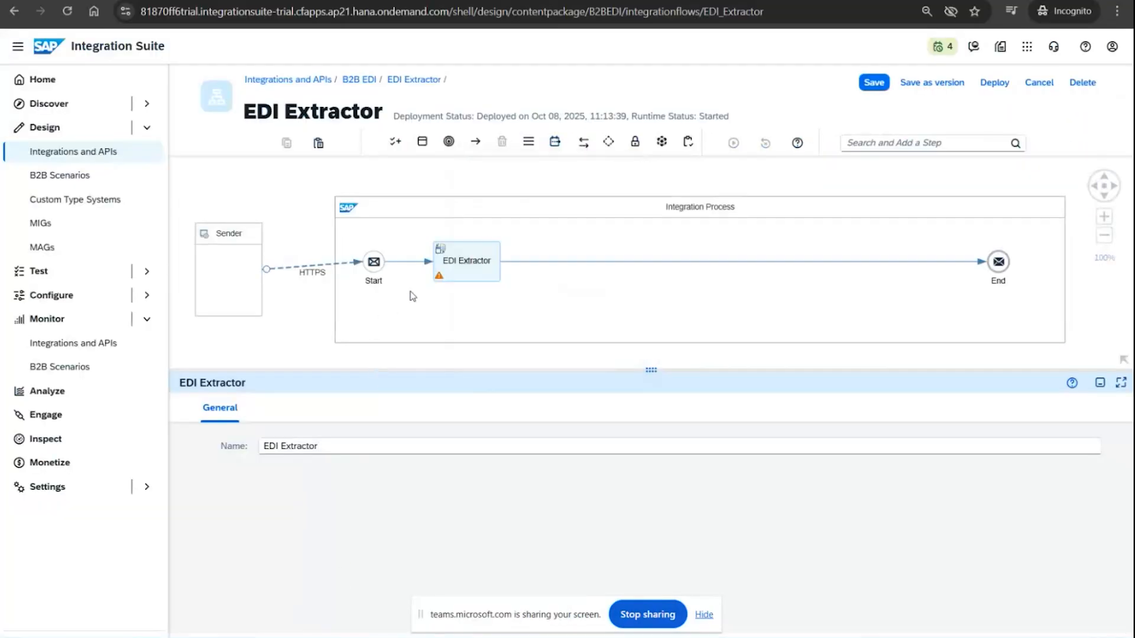
click(438, 273)
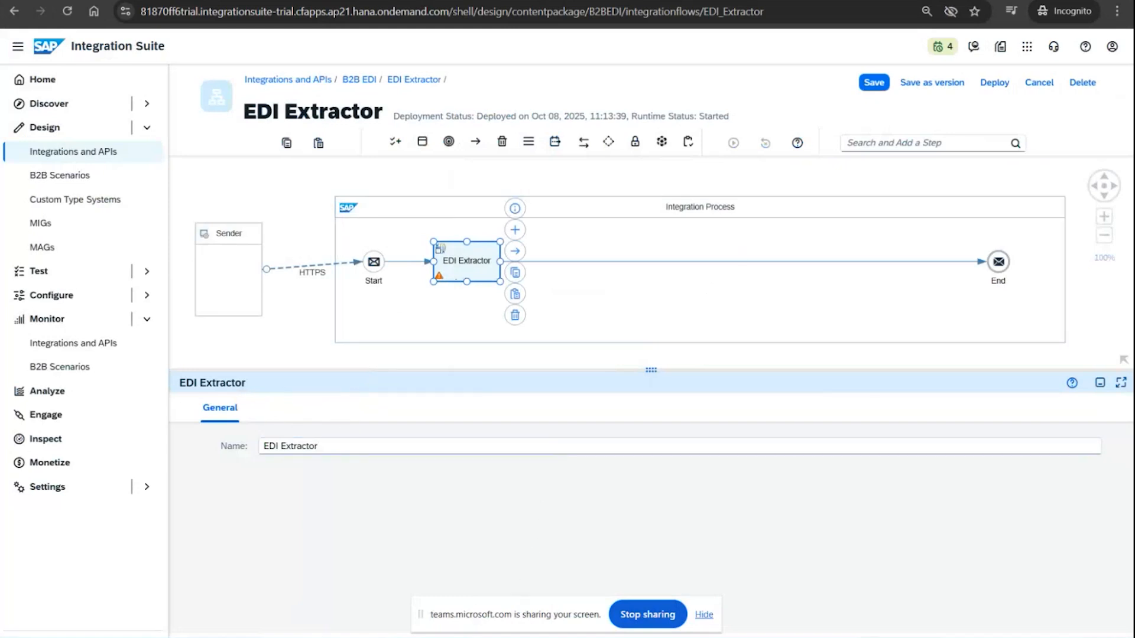
key(alt+Tab)
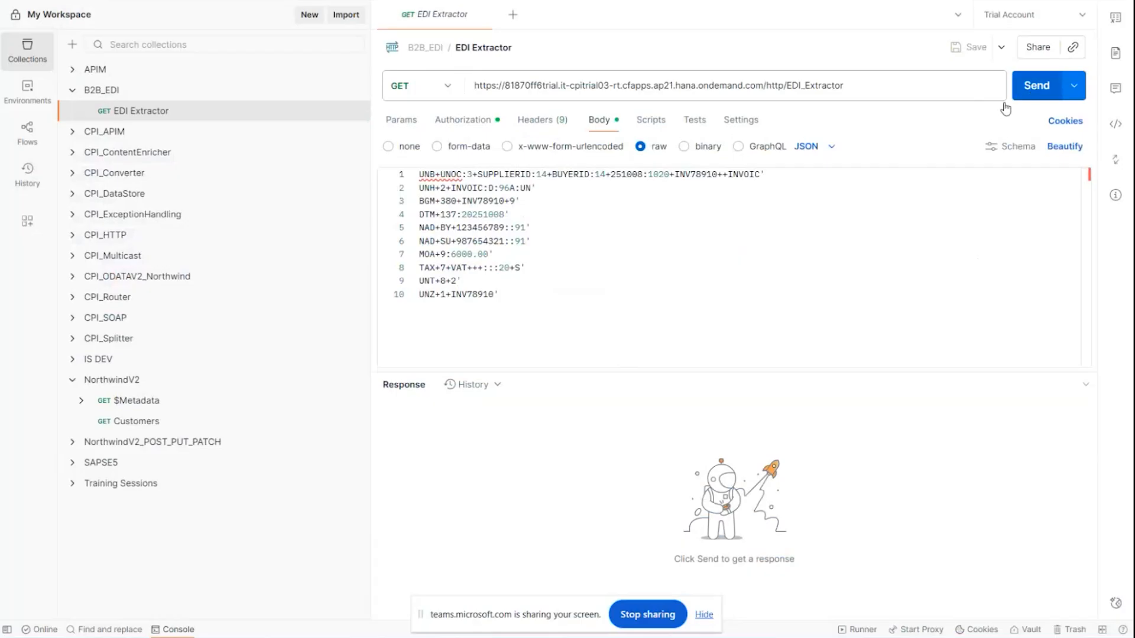
drag(539, 297, 397, 171)
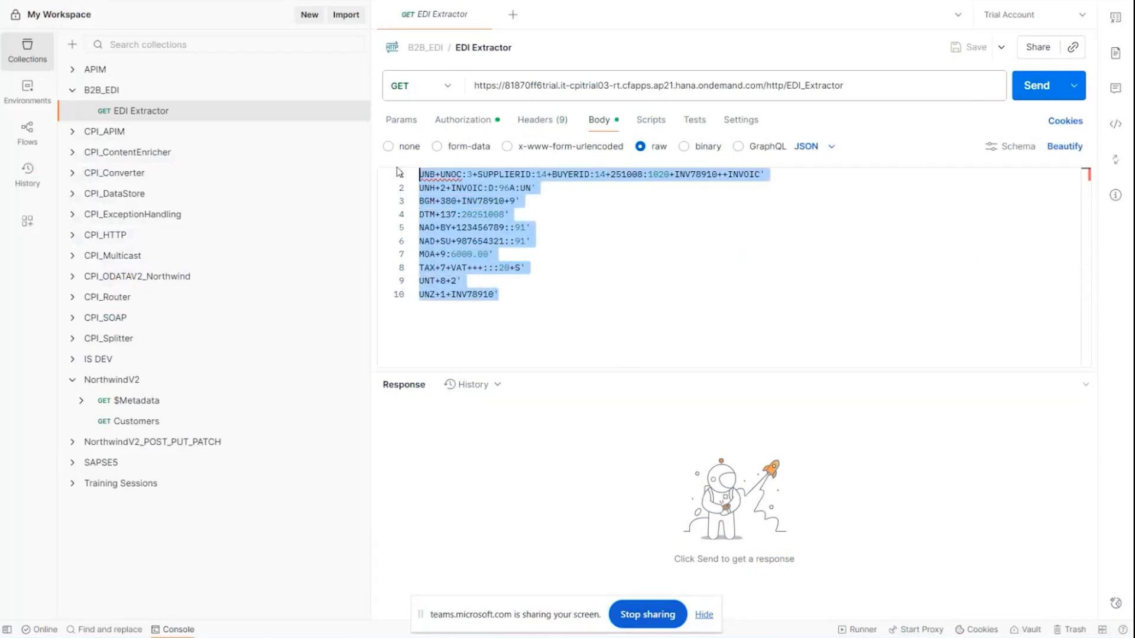
Compare the EDI Extractor flow in Integration Suite with the X12 sample in Notepad and the Postman payload, ending in Integration Suite
mouse_move(412, 637)
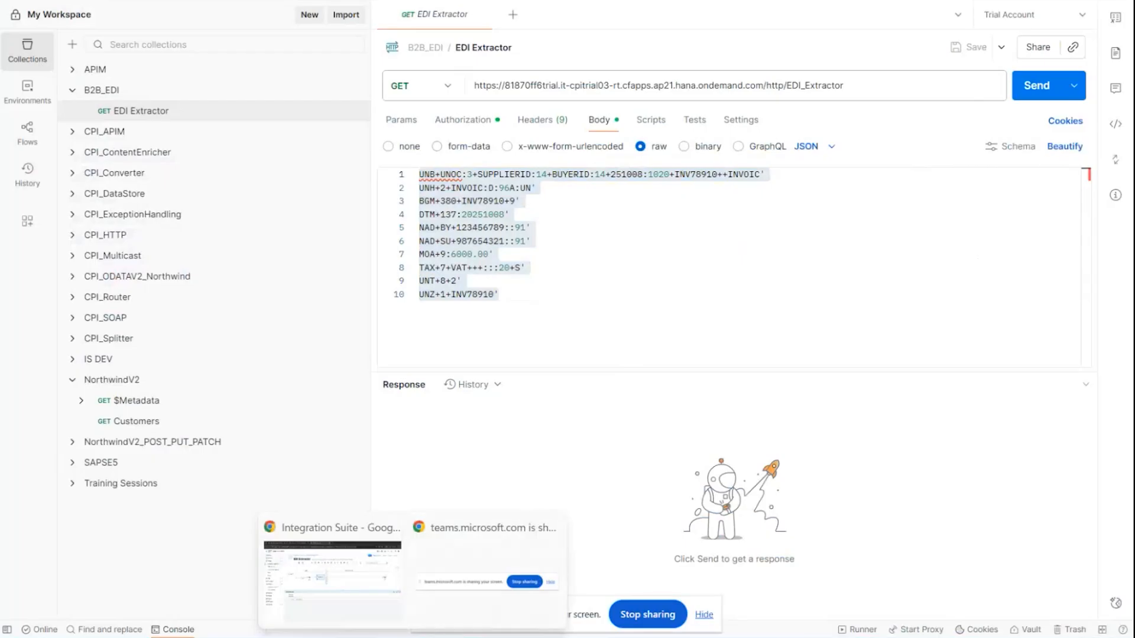
click(377, 589)
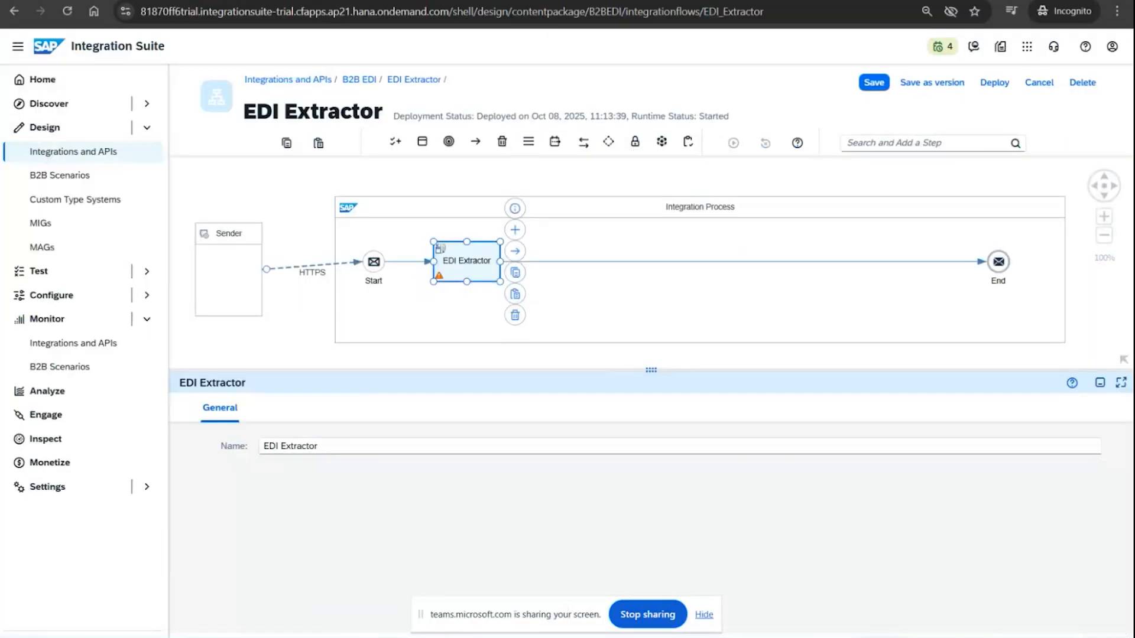
key(alt+Tab)
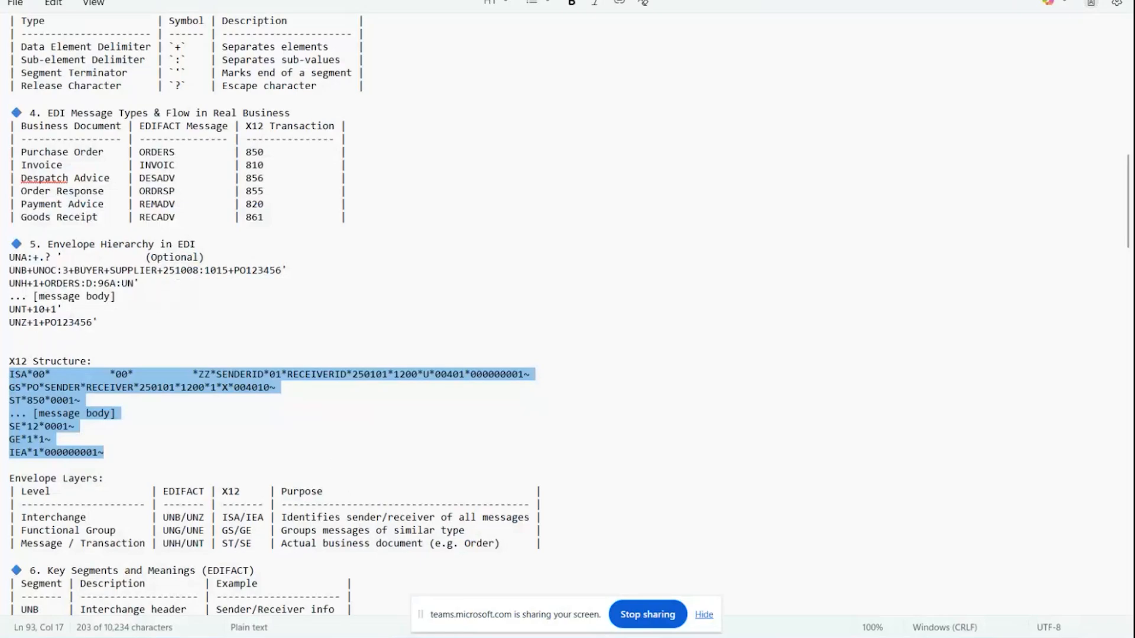
click(379, 598)
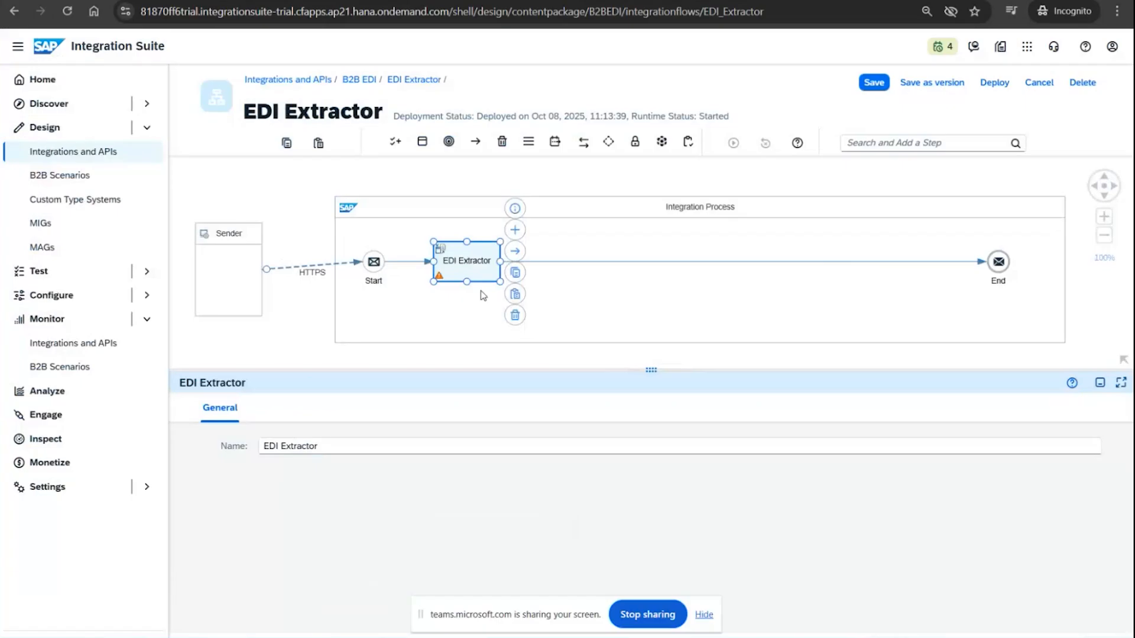
click(470, 637)
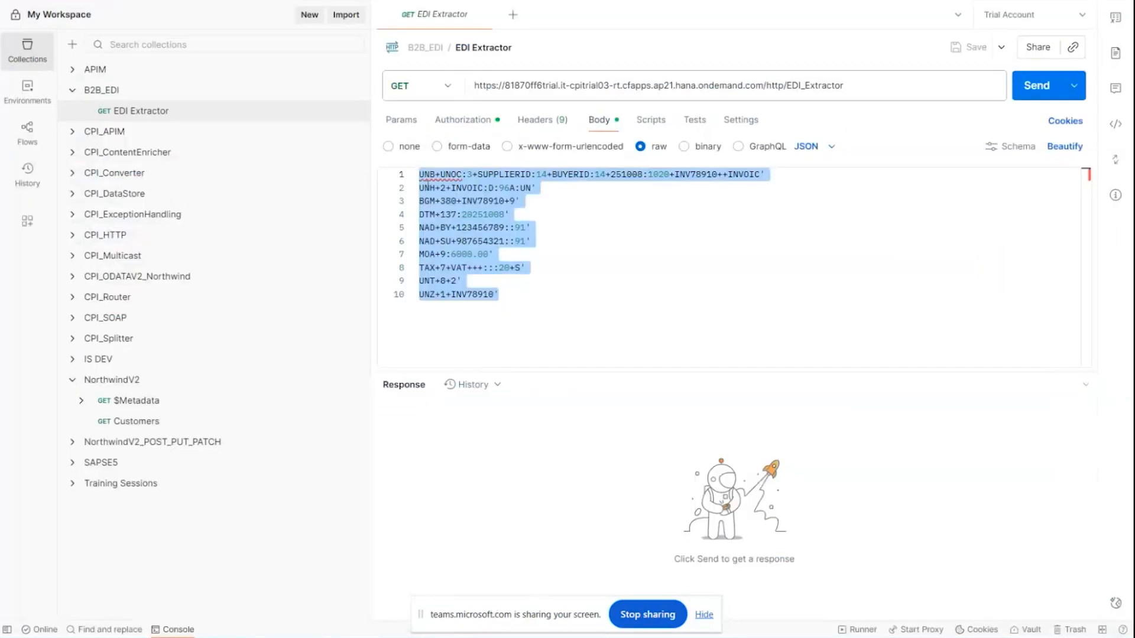
mouse_move(378, 636)
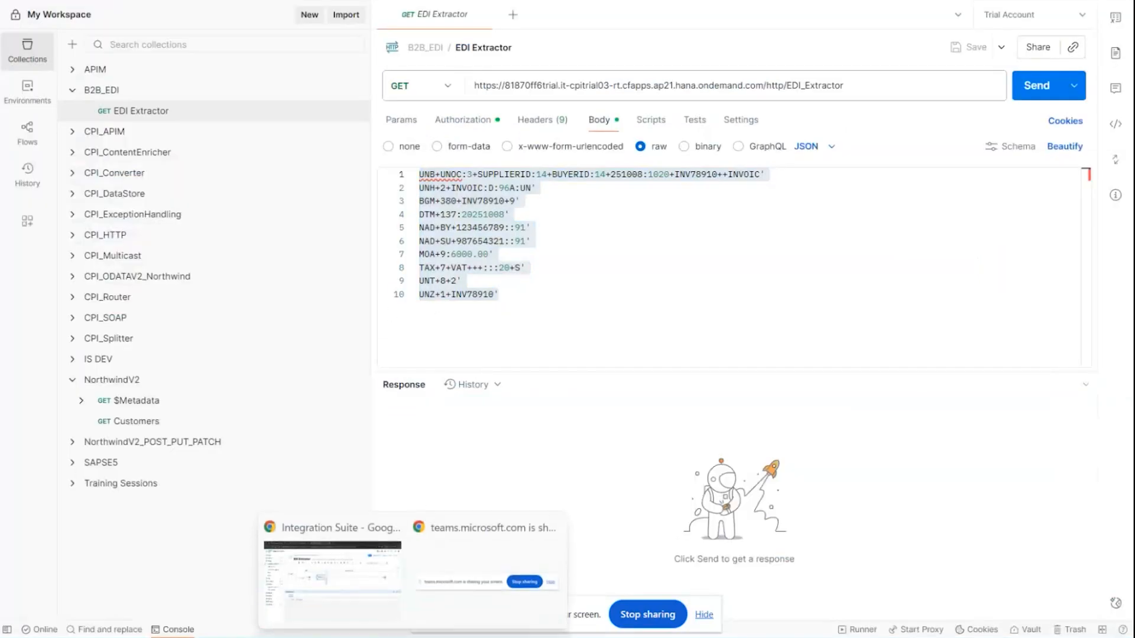
click(358, 582)
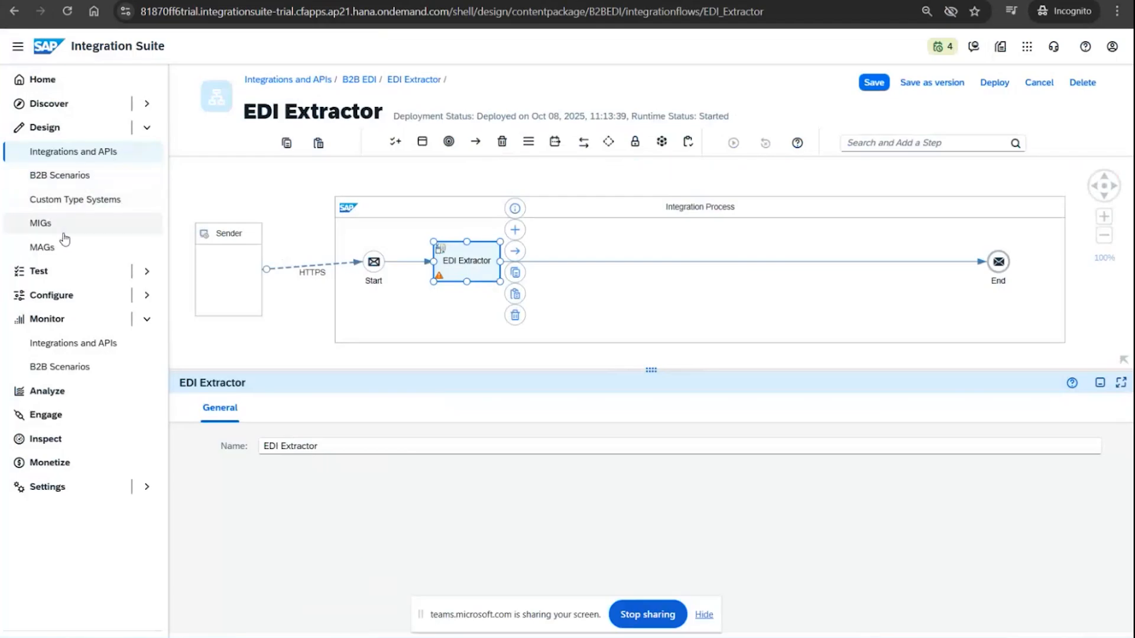
Search the Library of Type Systems for EDIFA, look through the matching standards, and return to the EDI Extractor request in Postman
click(47, 104)
click(46, 173)
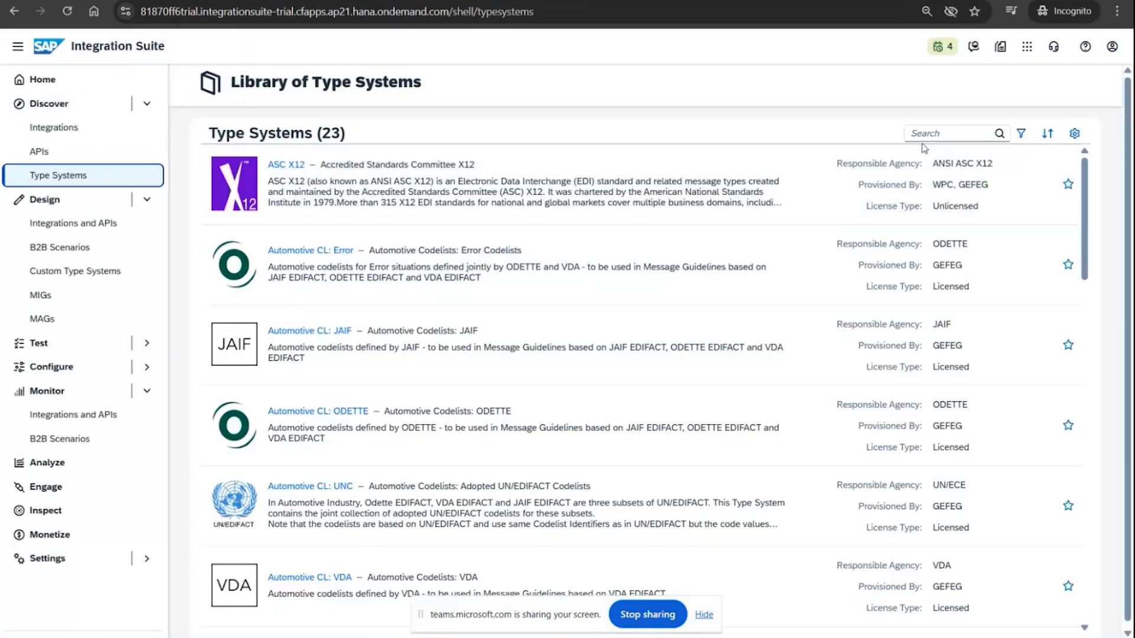
click(927, 135)
text(EDI)
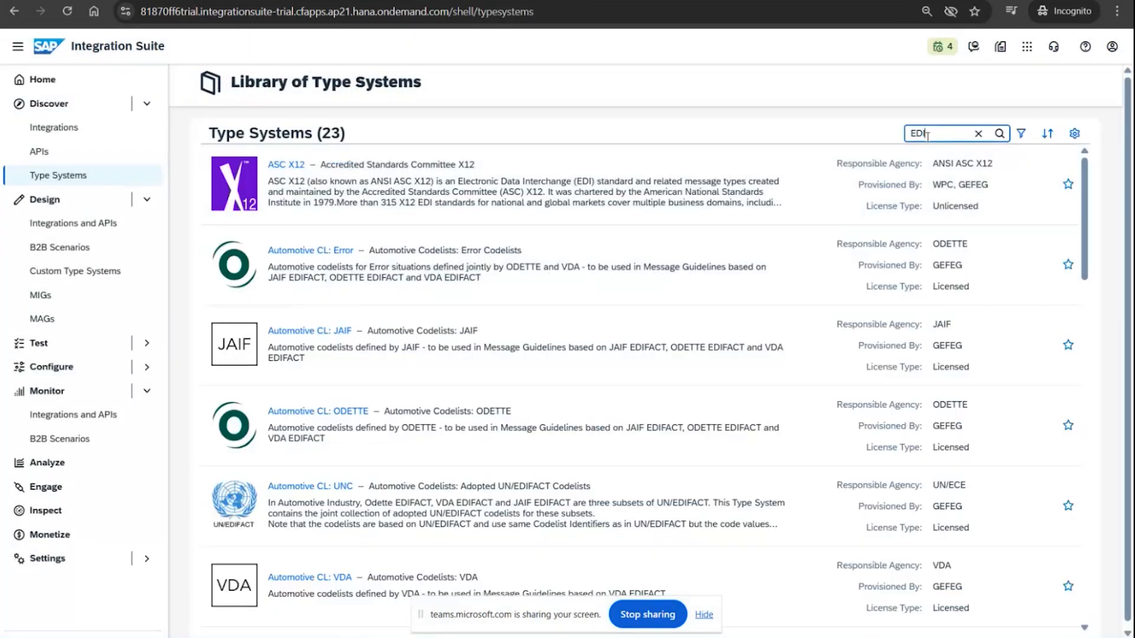
text(FA)
scroll(422, 537, down, 5)
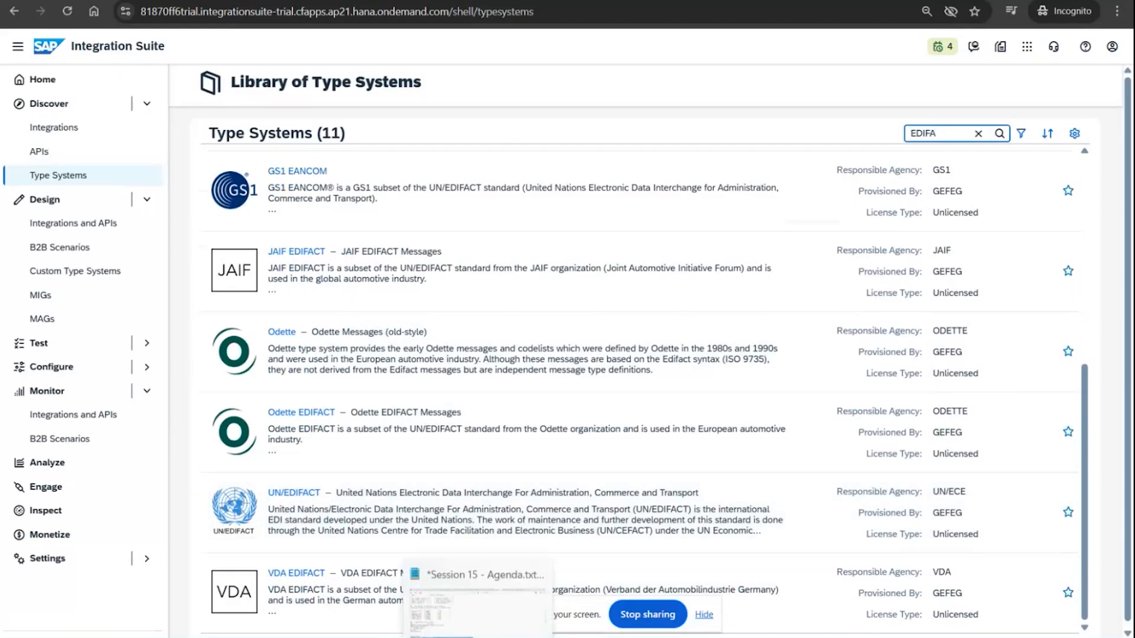
click(444, 571)
key(alt+Tab)
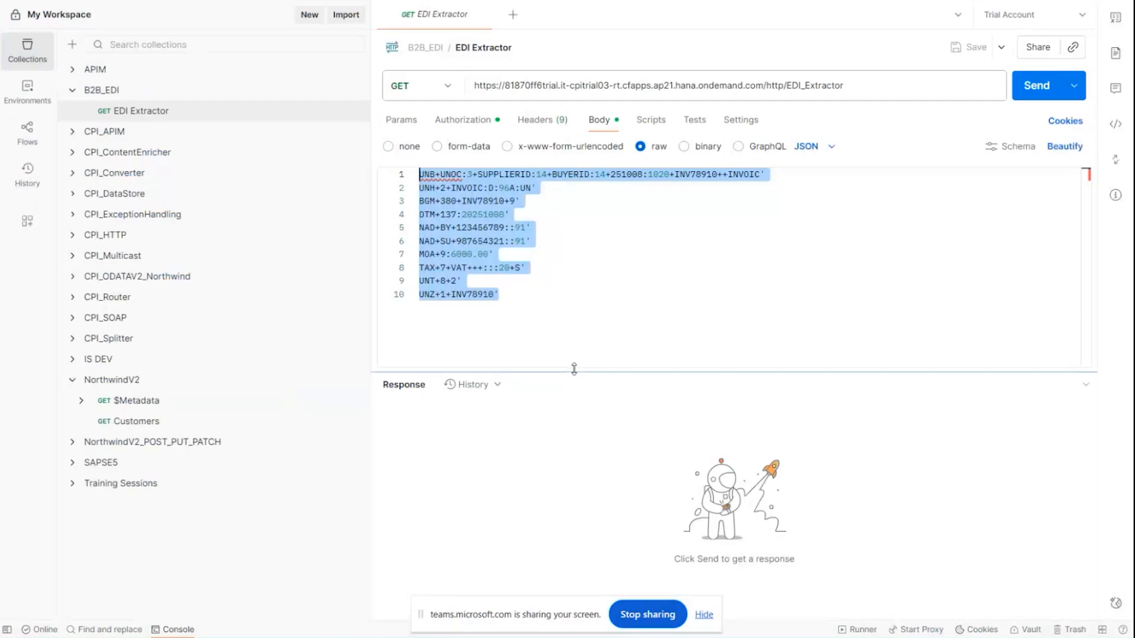
Send the EDI Extractor request with the EDIFACT payload and show its response headers in an enlarged response area
drag(572, 370, 601, 307)
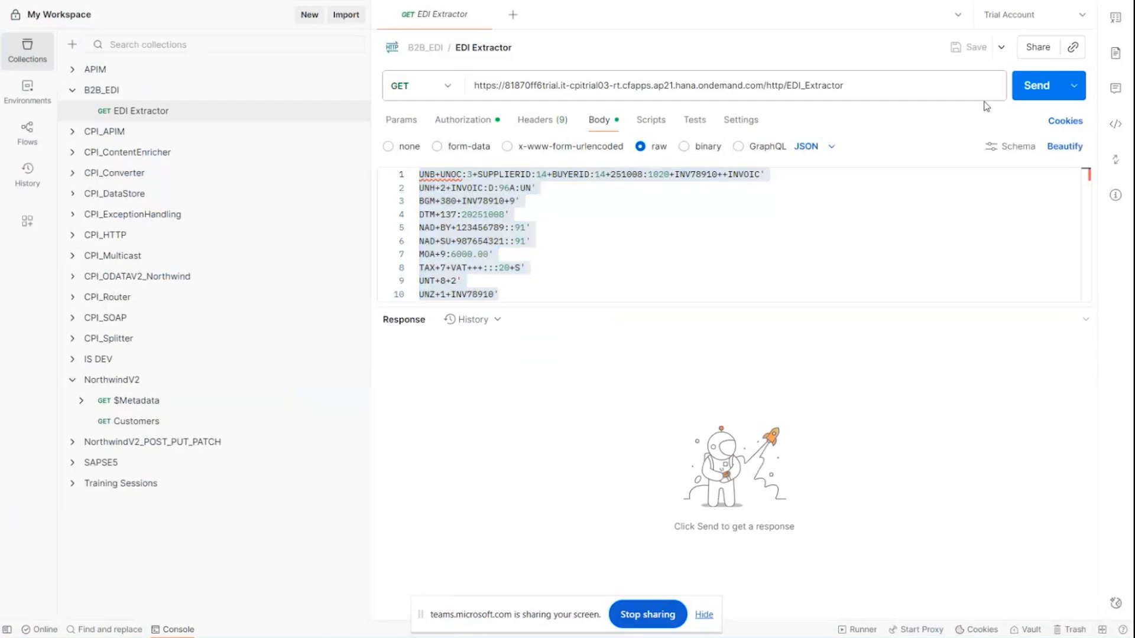
click(1035, 87)
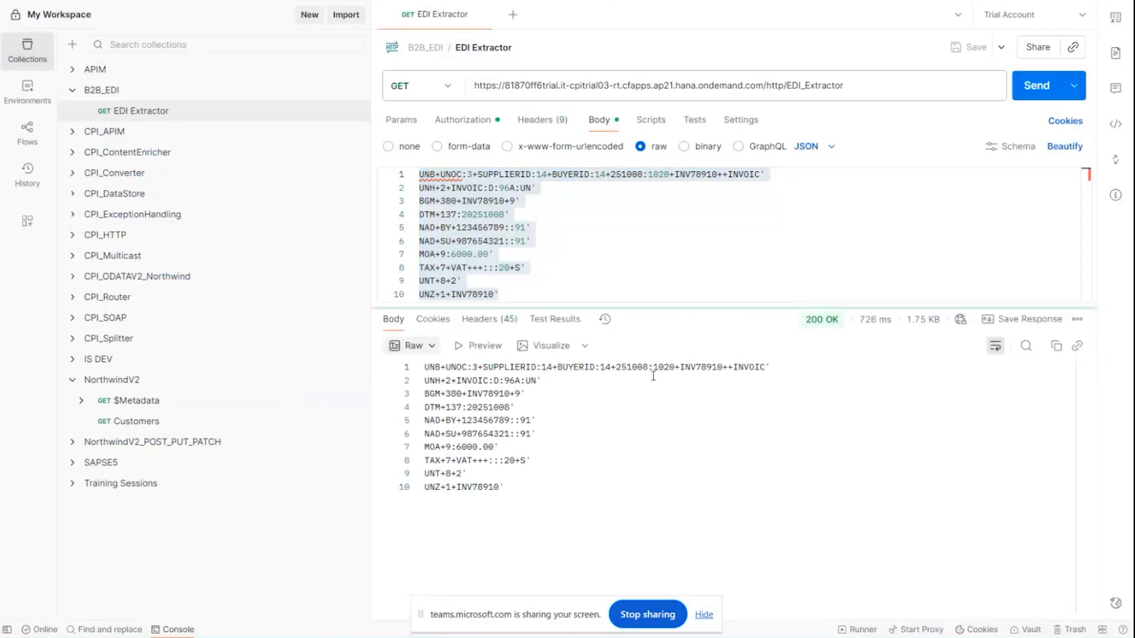
click(491, 323)
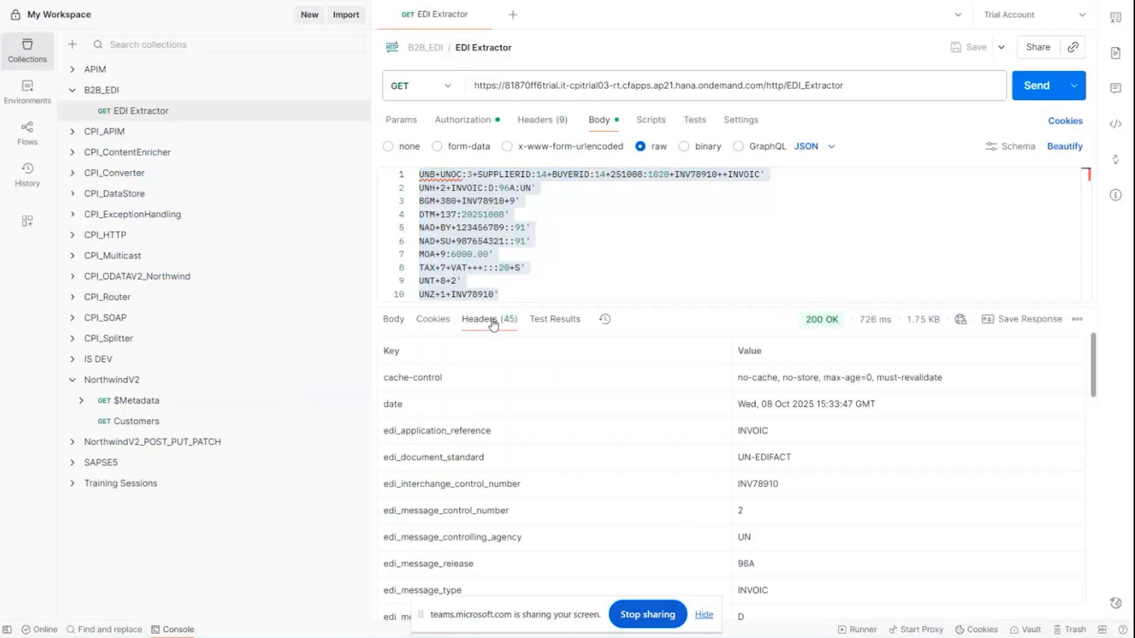
drag(698, 304, 713, 131)
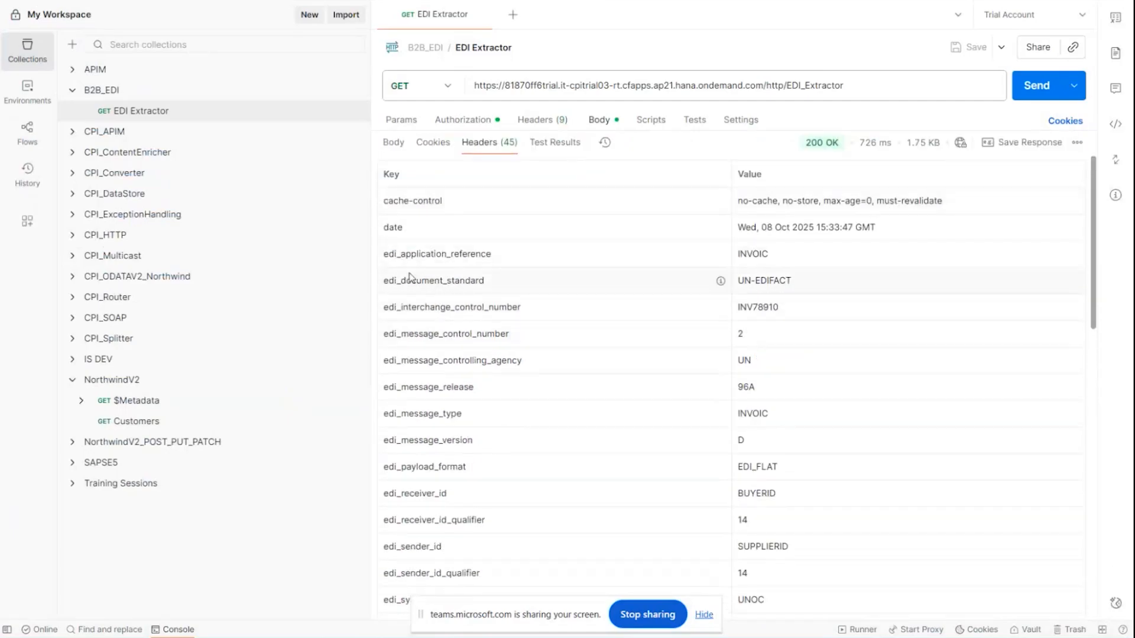
Highlight the application reference, document standard, message type, receiver ID and sender ID among the EDI response headers
drag(384, 255, 511, 258)
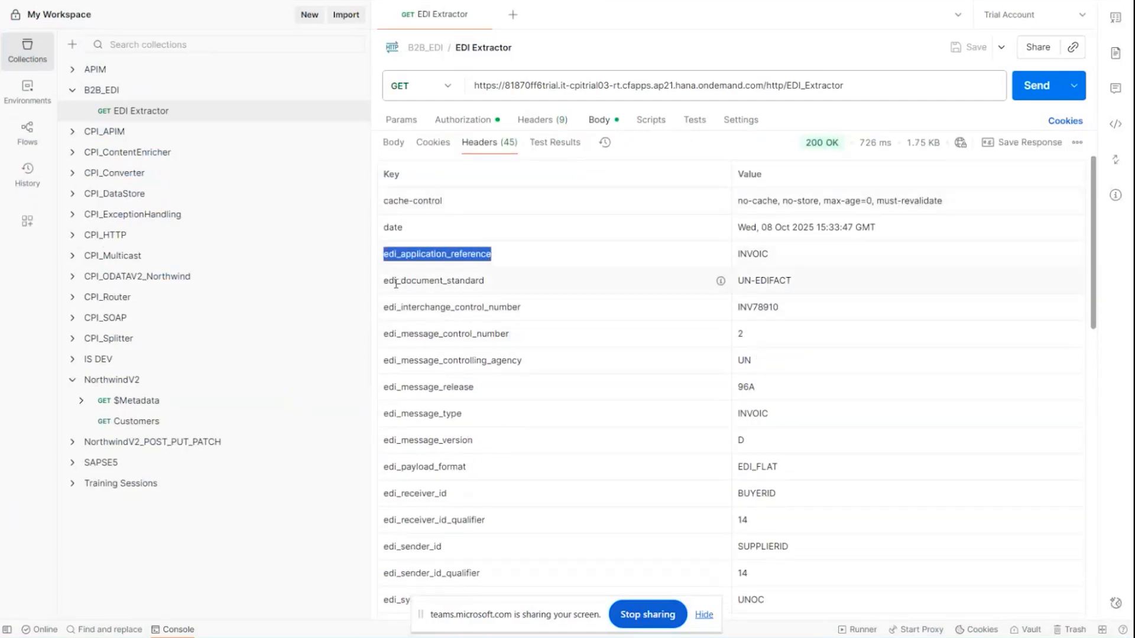
drag(384, 282, 520, 283)
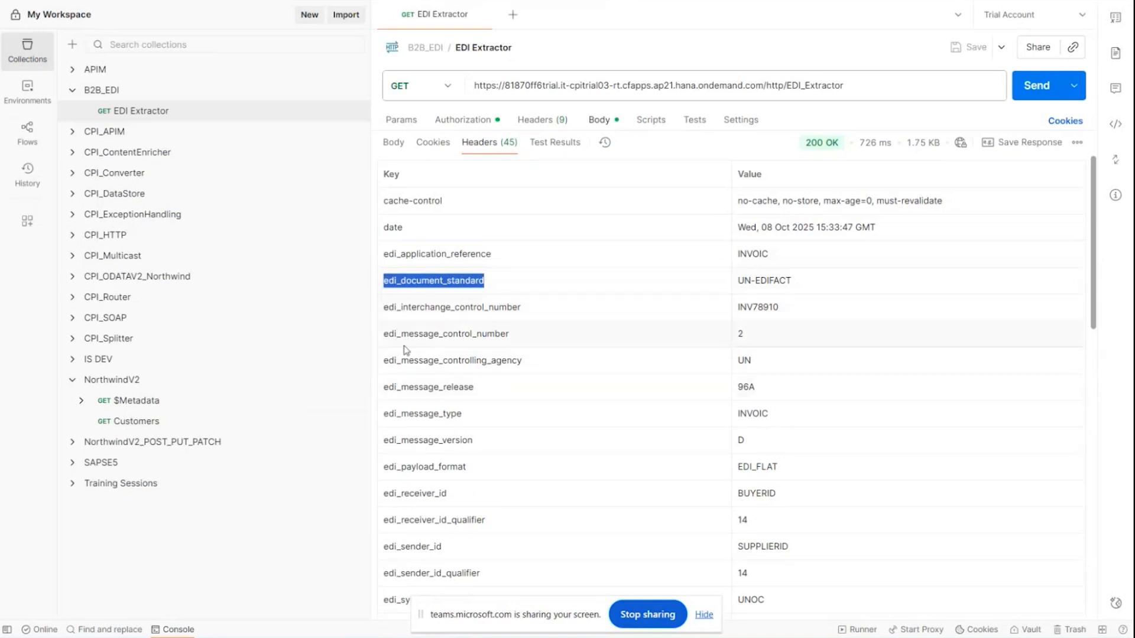
drag(428, 388, 468, 417)
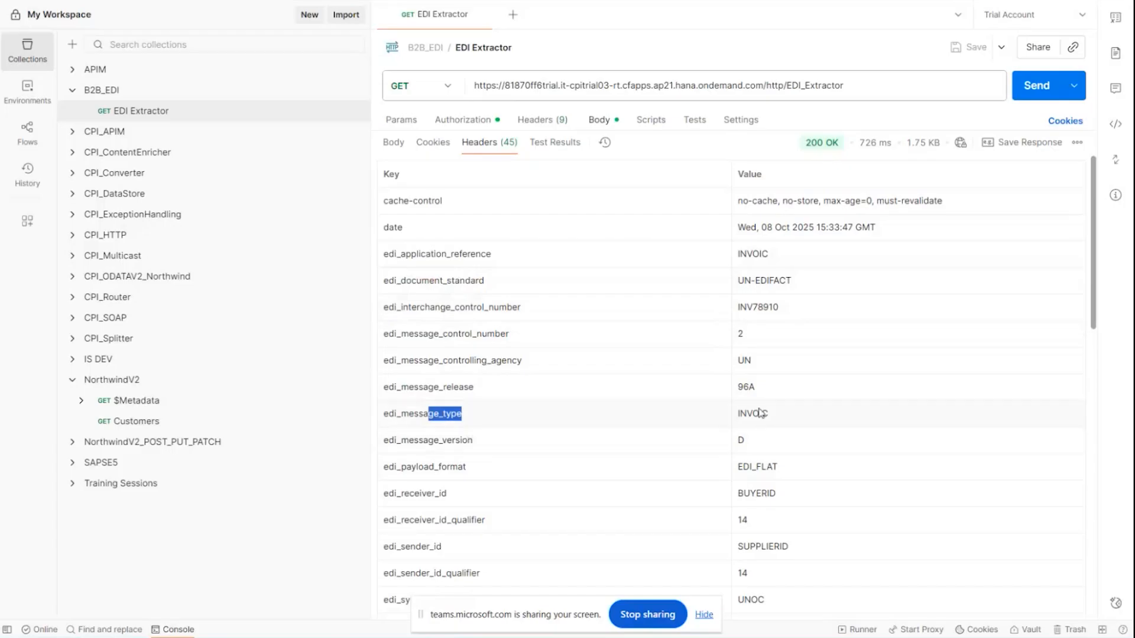
drag(780, 417, 736, 414)
click(543, 456)
drag(459, 500, 434, 498)
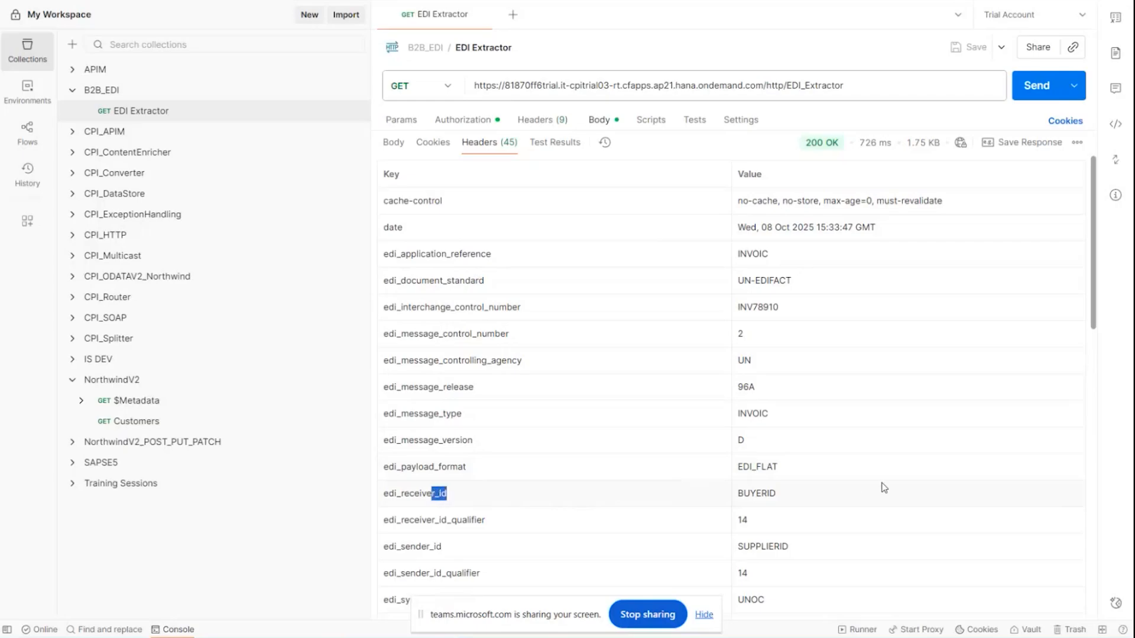
drag(854, 491, 742, 495)
drag(518, 552, 415, 548)
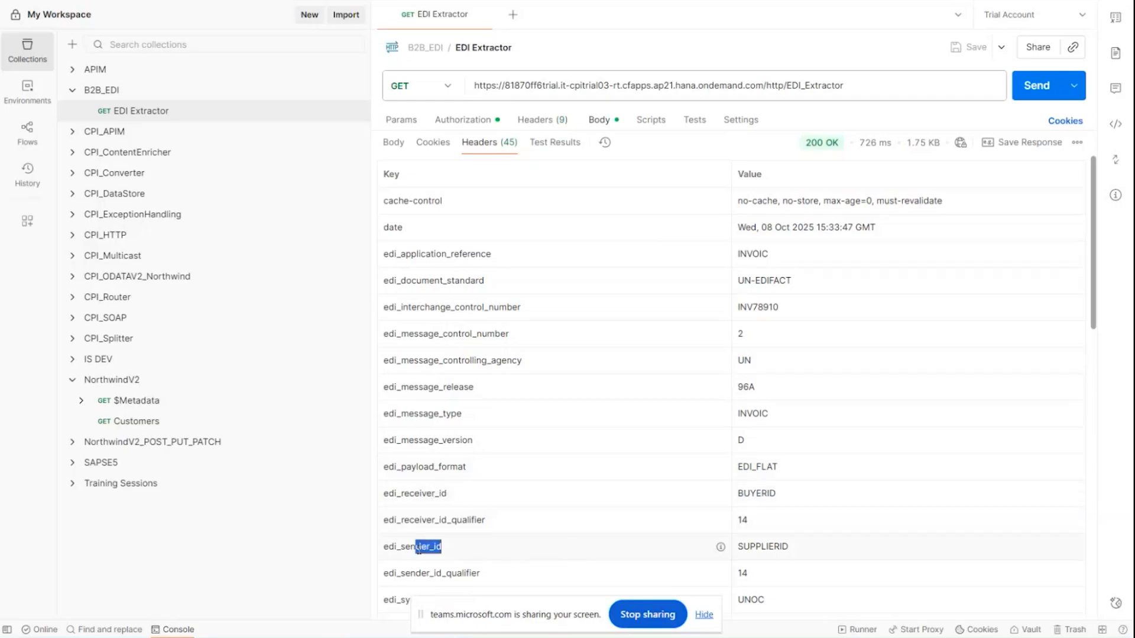
drag(858, 553, 743, 549)
Compare the edi_ response headers with their sap_edi_ counterparts, highlighting the application reference in both sets
scroll(616, 525, down, 5)
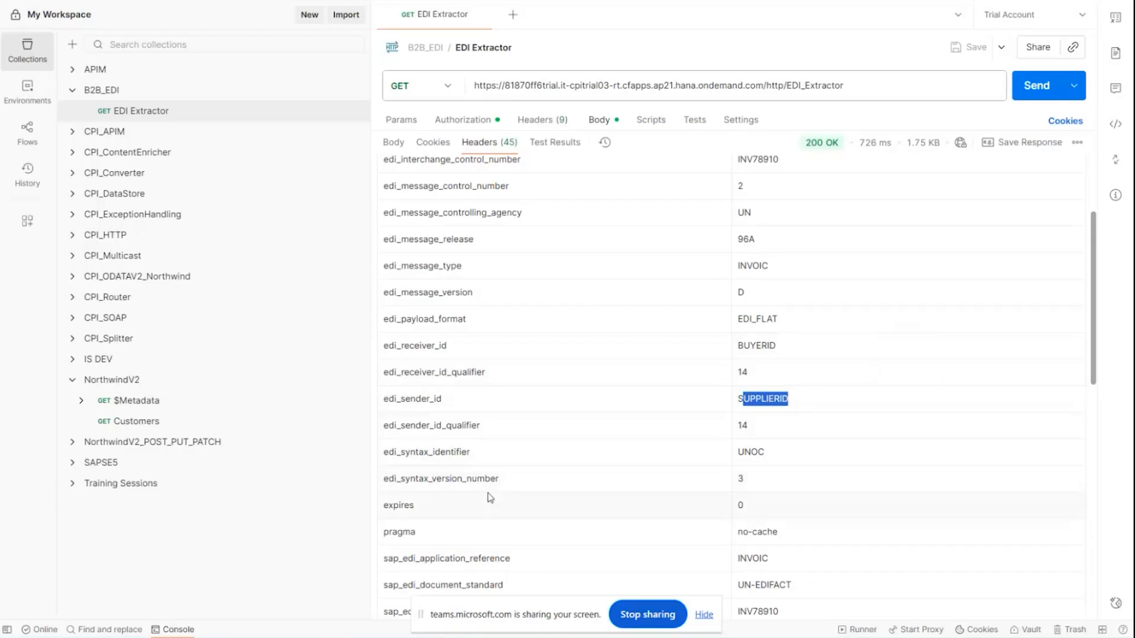
scroll(489, 496, down, 1)
scroll(404, 387, up, 3)
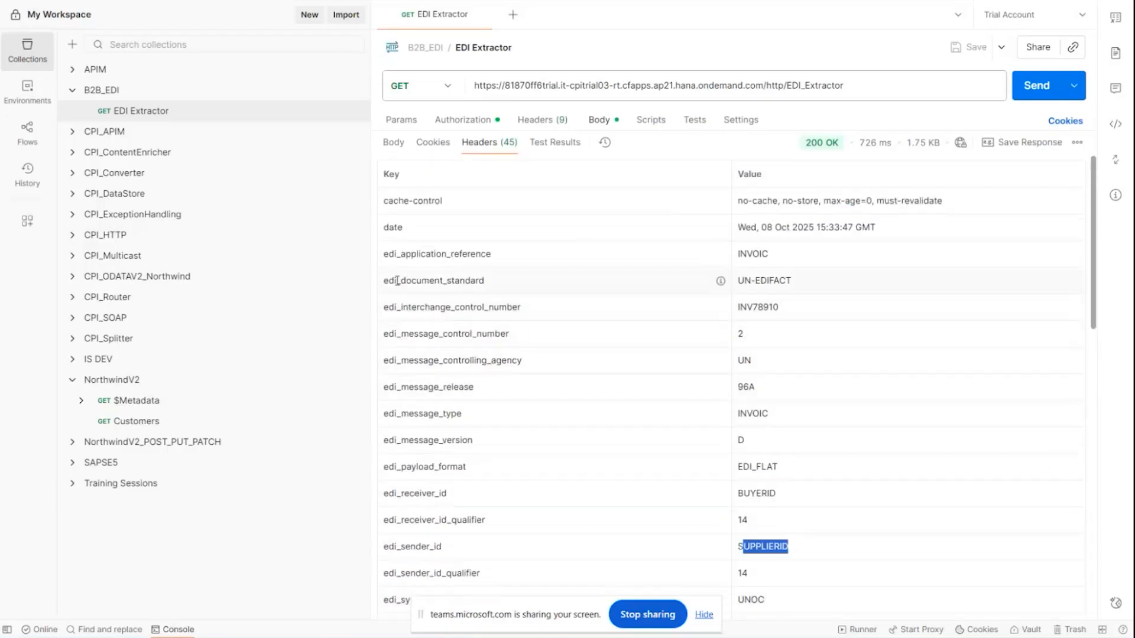
scroll(428, 470, down, 3)
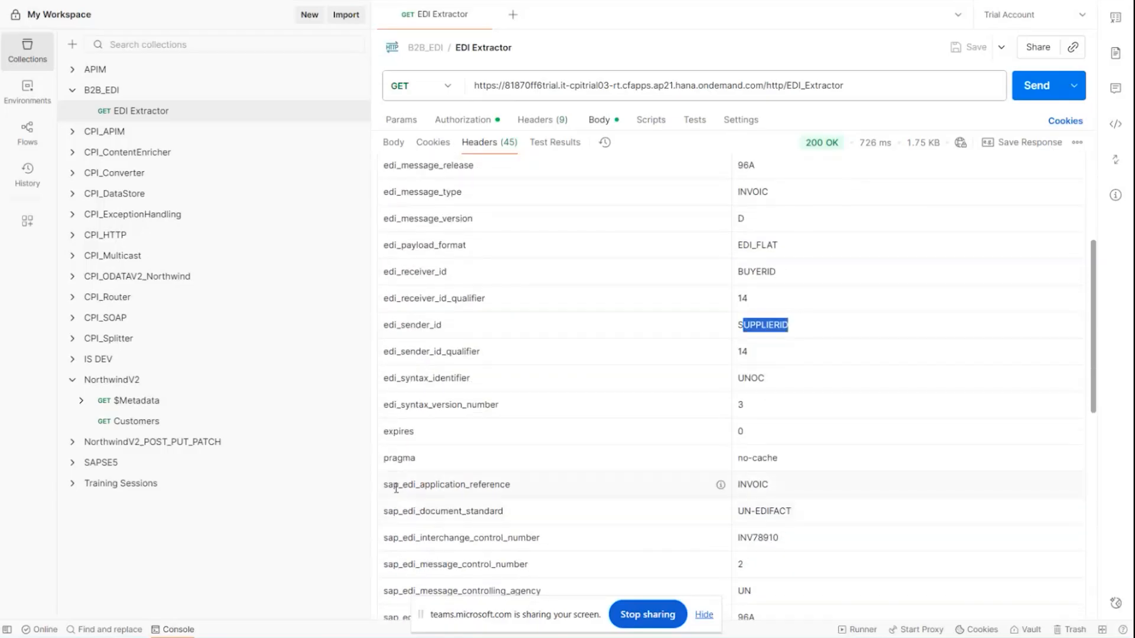
drag(385, 488, 519, 489)
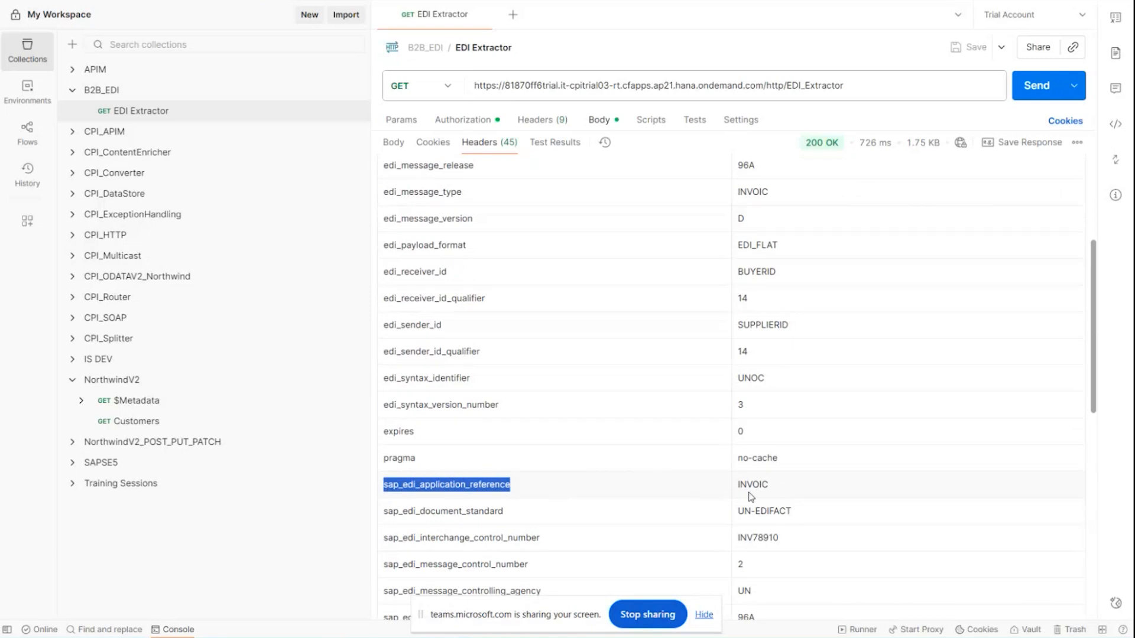
scroll(508, 523, up, 4)
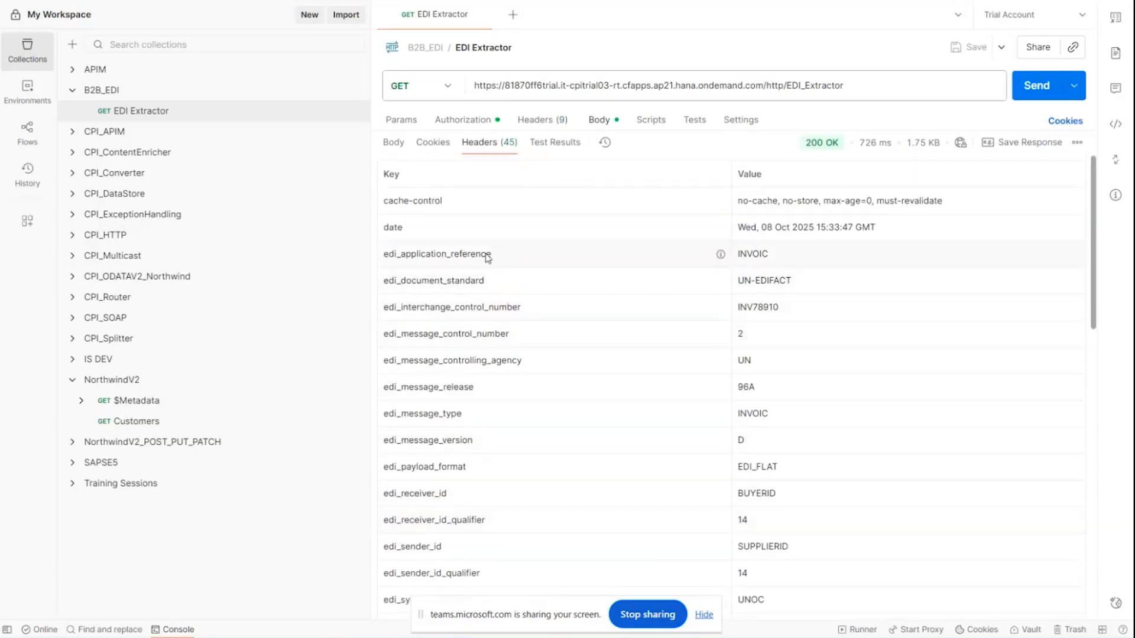
drag(491, 254, 451, 254)
scroll(722, 480, down, 5)
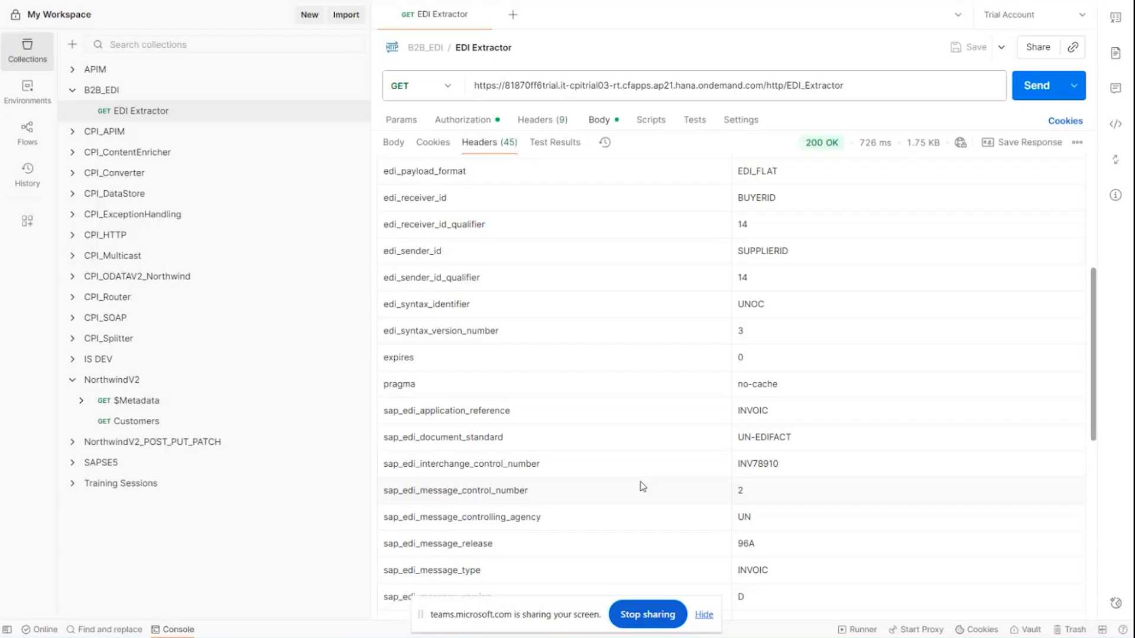
Bring the EDIFACT request payload back into view and review the remaining sap_edi_ headers through to the end of the response header list
drag(703, 131, 688, 344)
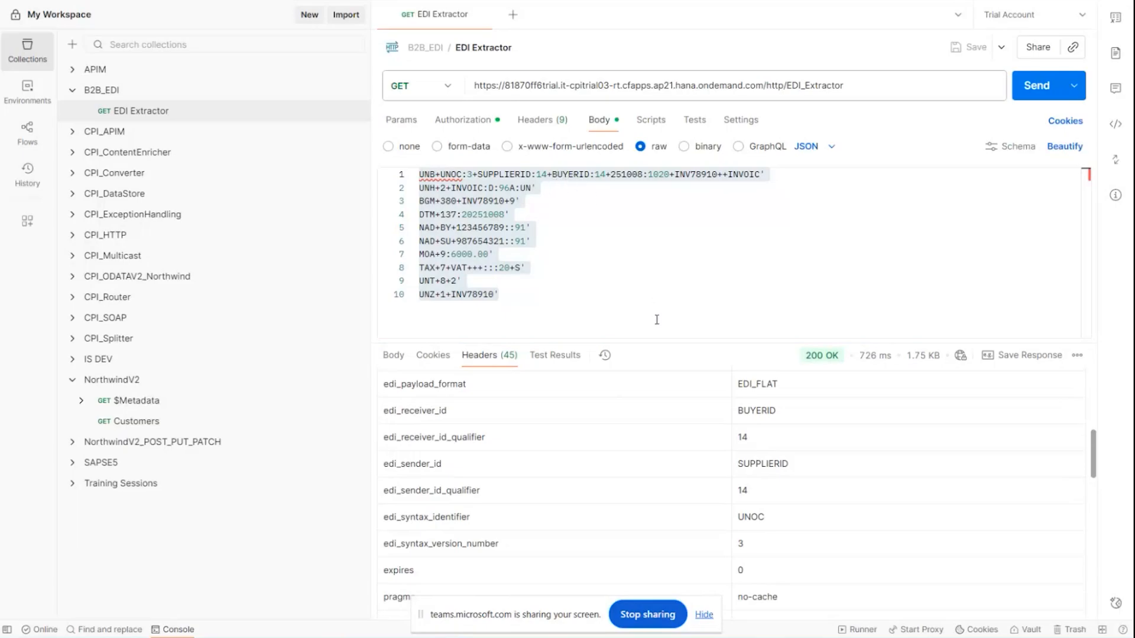
scroll(644, 414, down, 5)
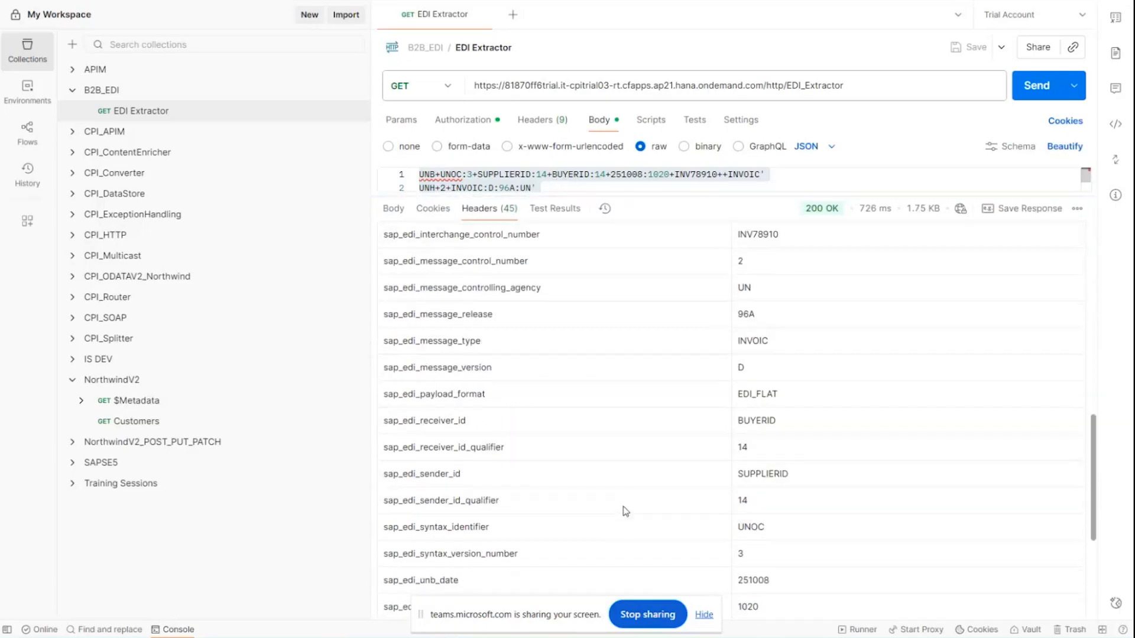
scroll(626, 510, down, 4)
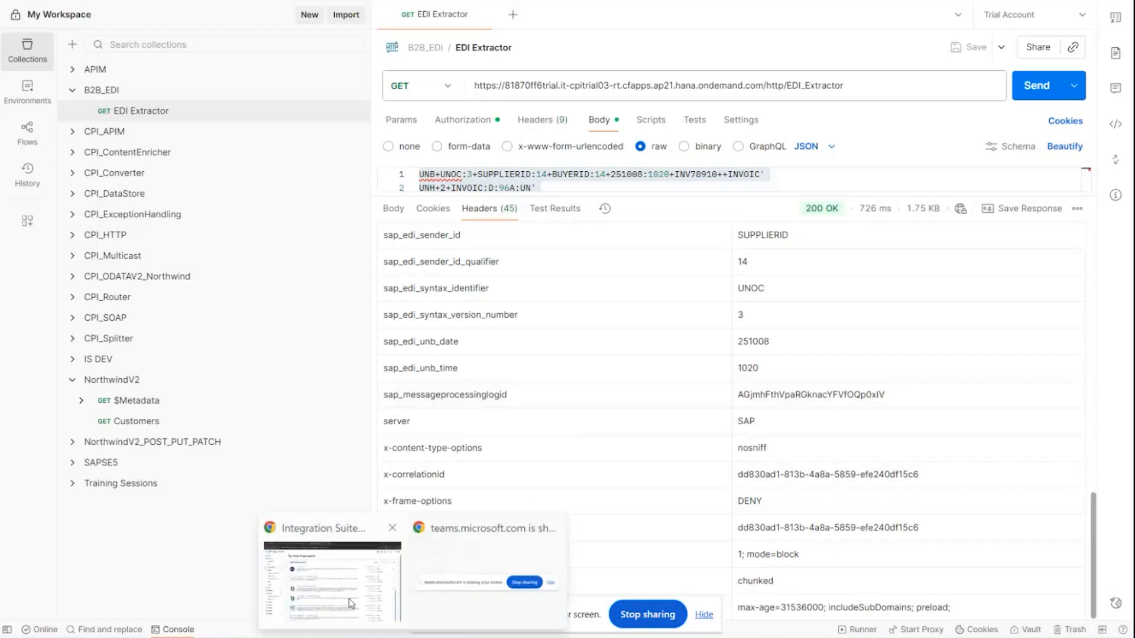
Switch to Integration Suite, open the Message Implementation Guidelines, and inspect the EDI Extractor message in message processing monitoring for the past hour
click(317, 569)
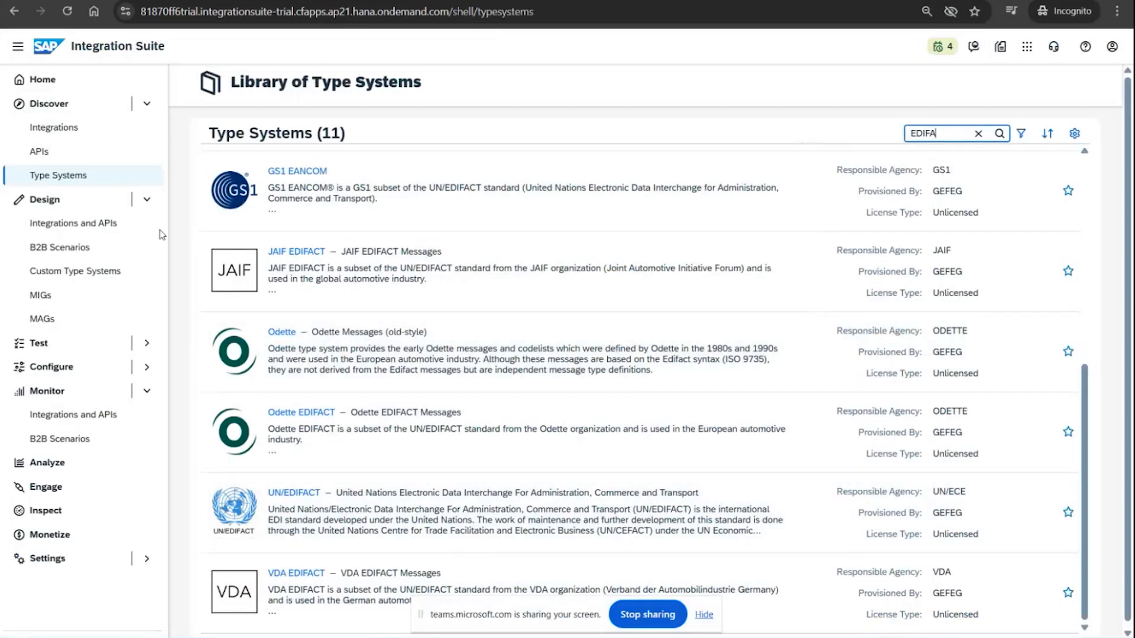
click(72, 294)
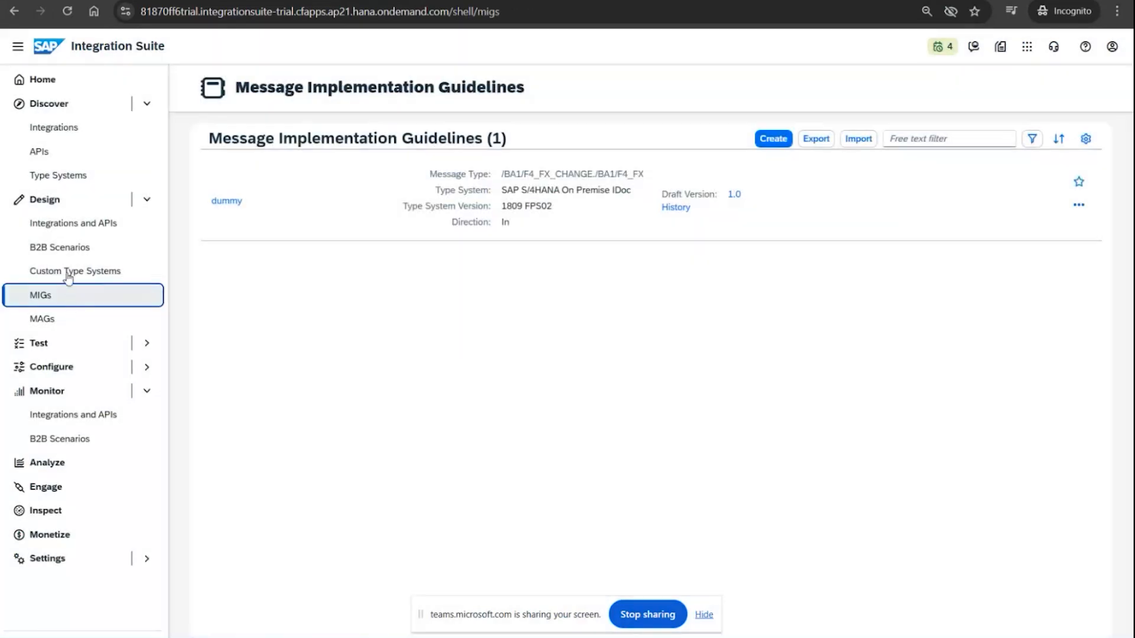
click(48, 415)
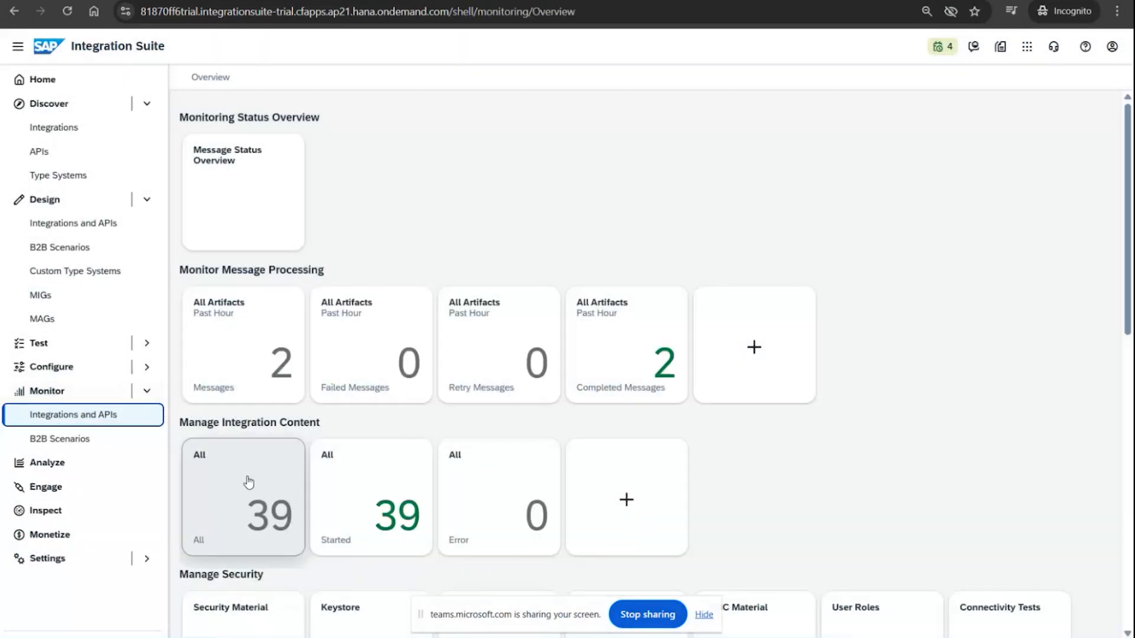
click(246, 337)
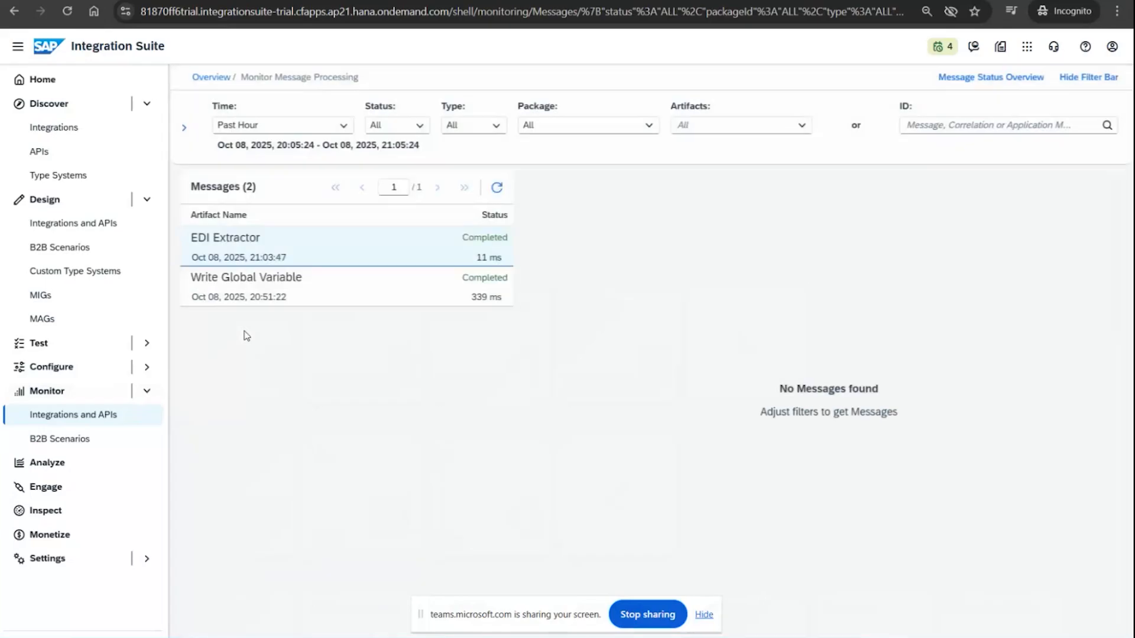
scroll(662, 480, down, 5)
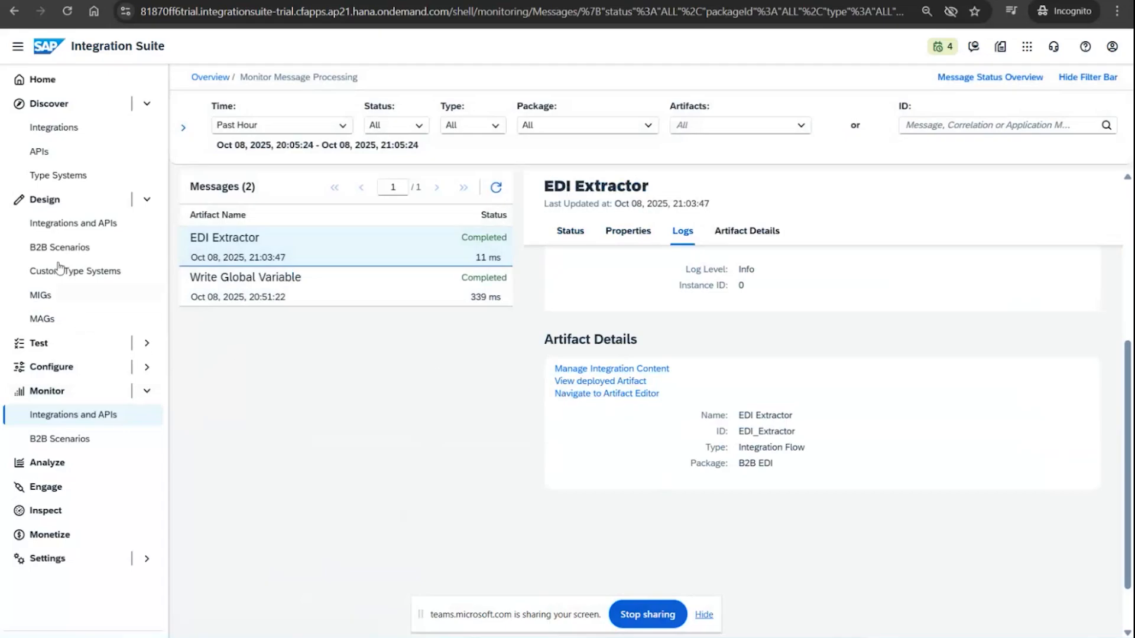
Search the Discover integration packages for EDI
click(59, 133)
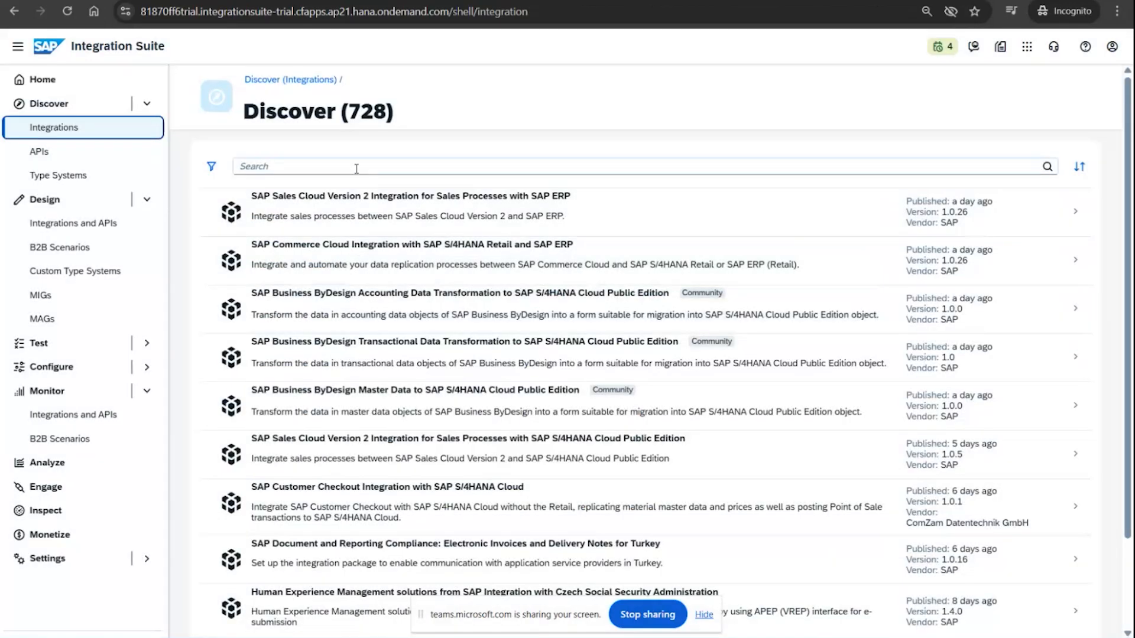
click(356, 167)
text(EDI)
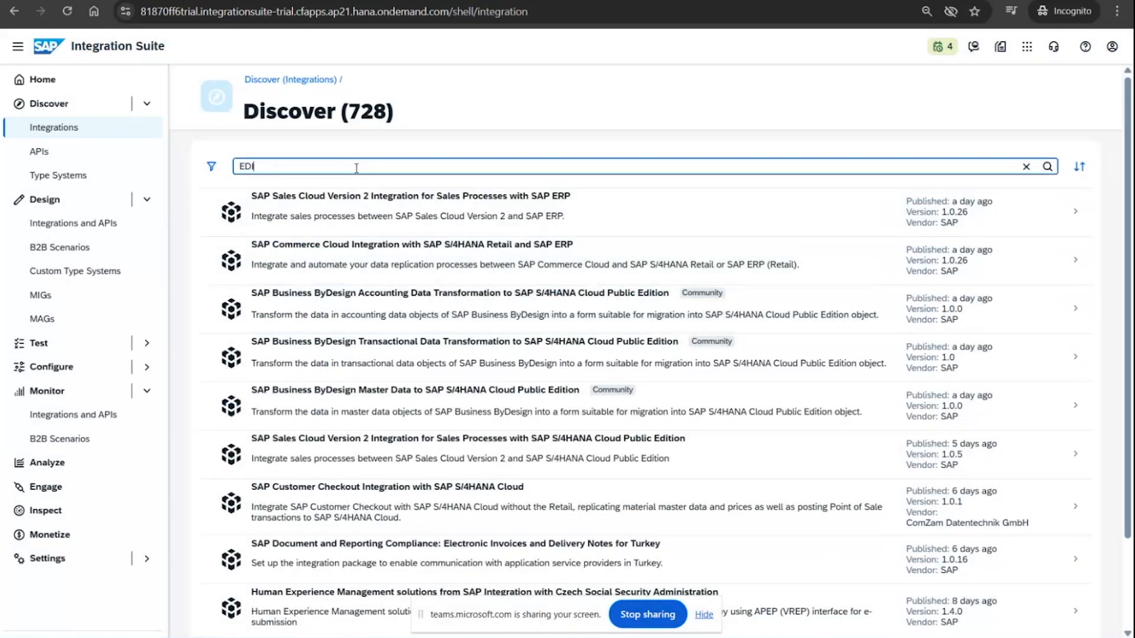
key(Return)
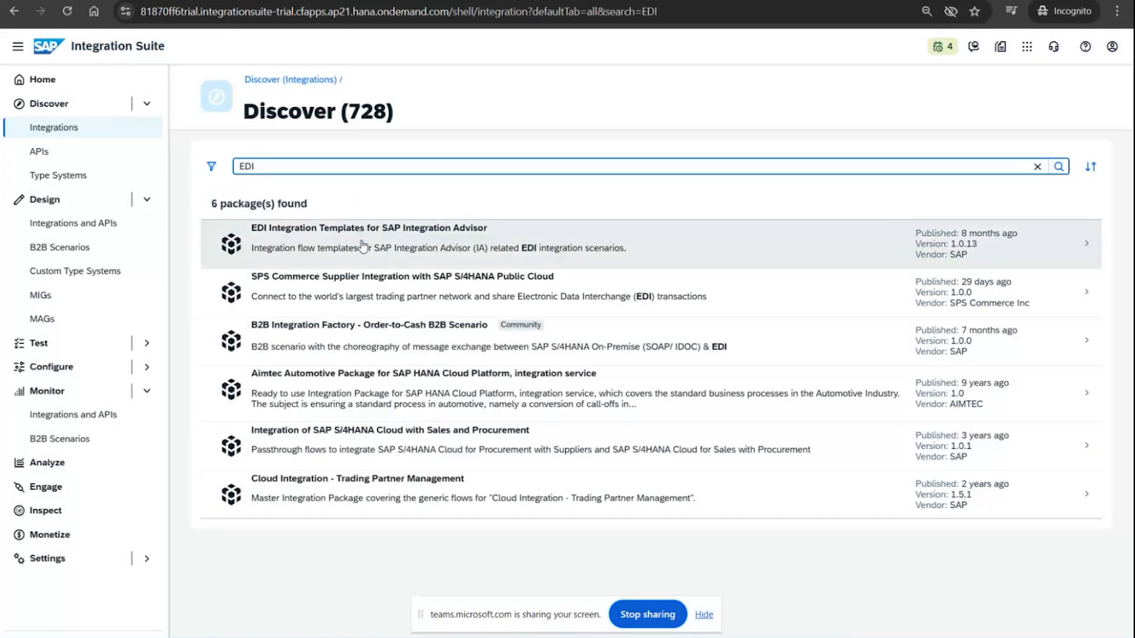
Open the EDI Integration Templates for SAP Integration Advisor package and look through its inbound and outbound artifacts
click(362, 246)
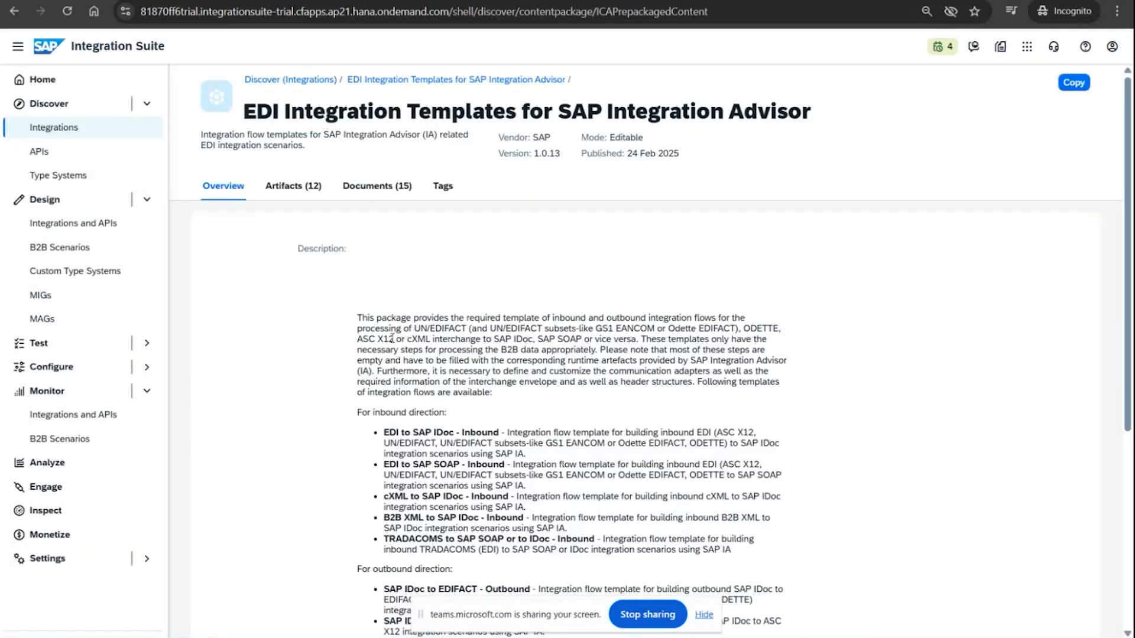
click(293, 186)
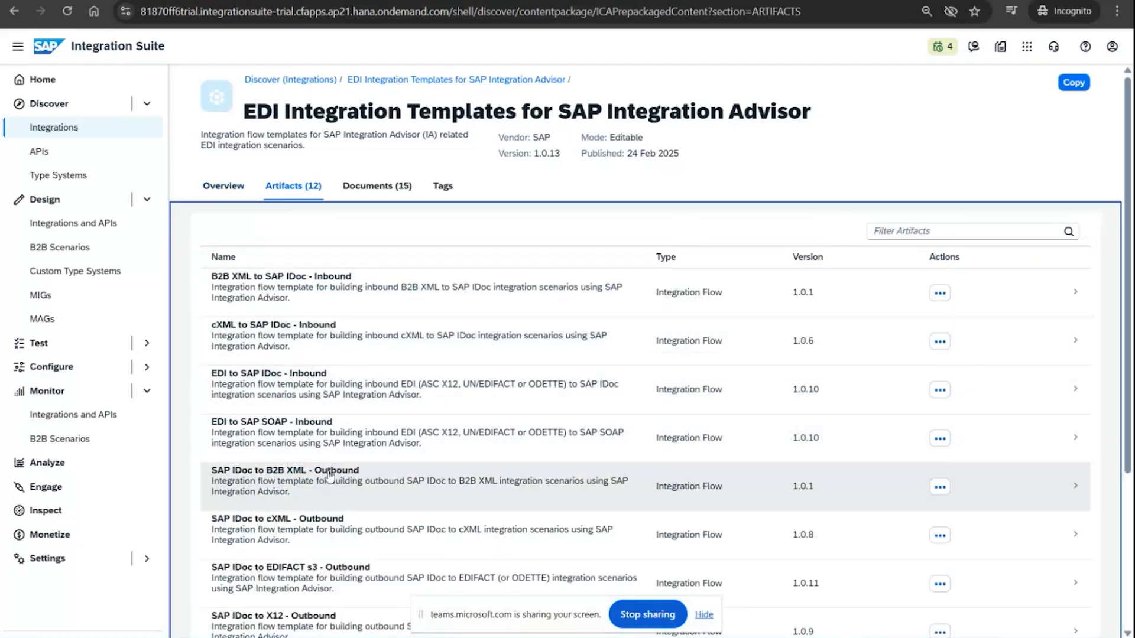
scroll(305, 556, down, 3)
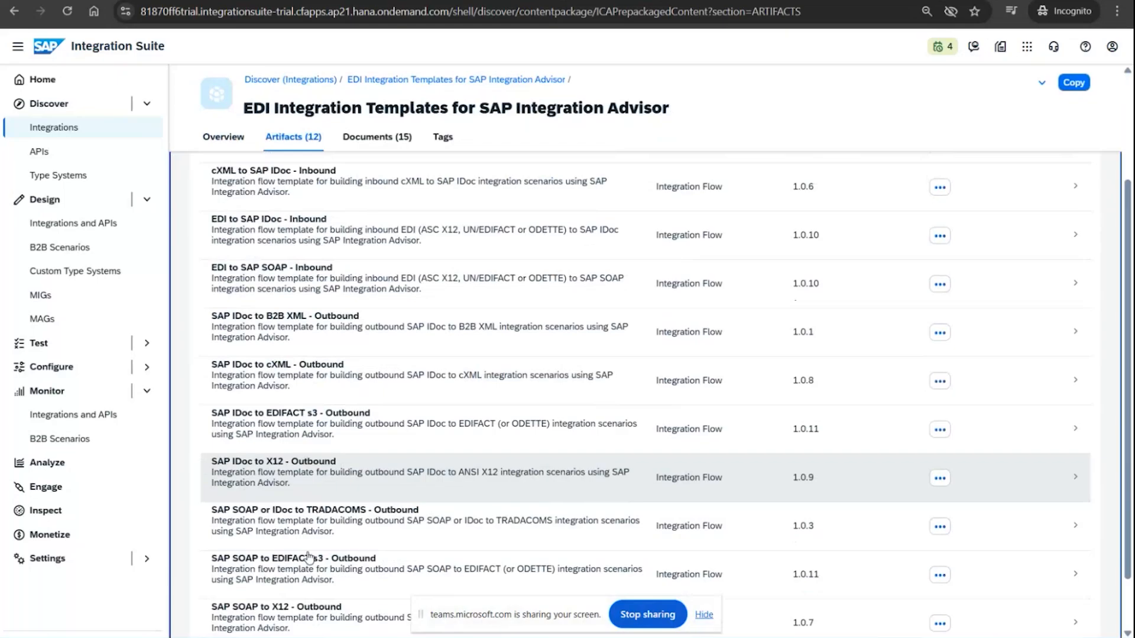
scroll(307, 557, down, 1)
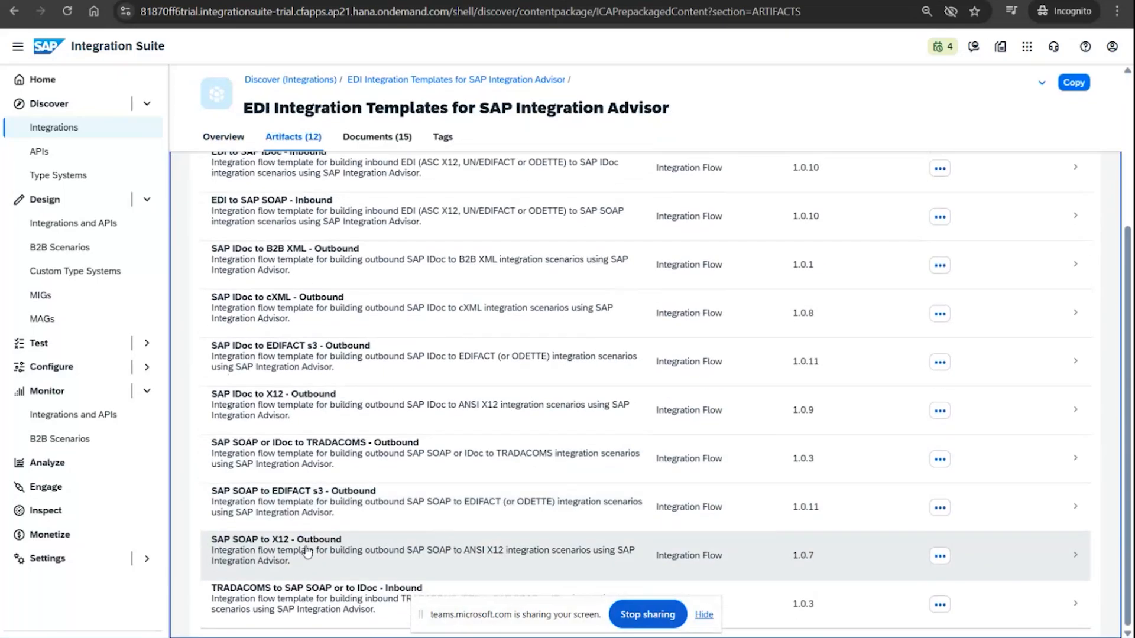
scroll(306, 553, up, 3)
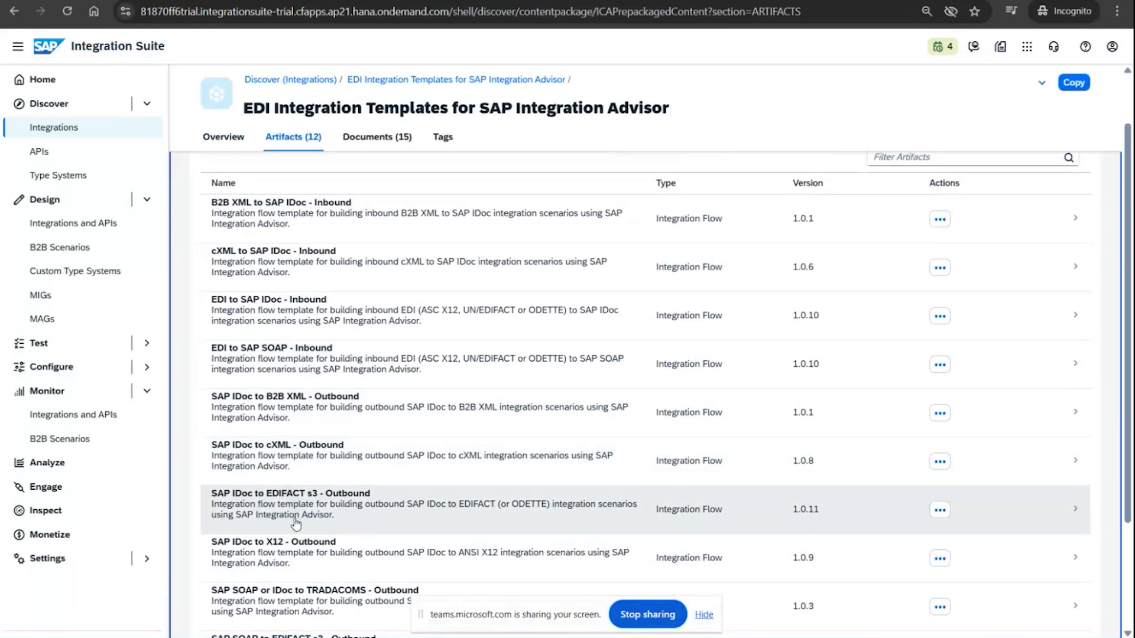
Open the SAP IDoc to EDIFACT s3 - Outbound template and show the message headers of its Read SAP IDoc EDI_DC40 Parameters step in an enlarged pane
click(296, 523)
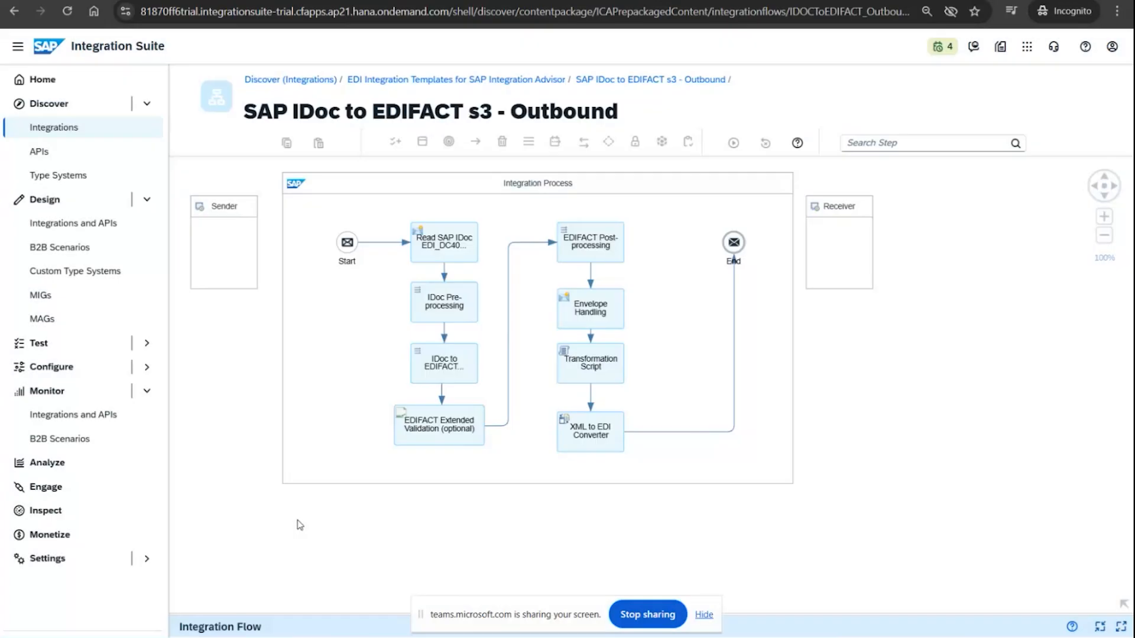
click(456, 247)
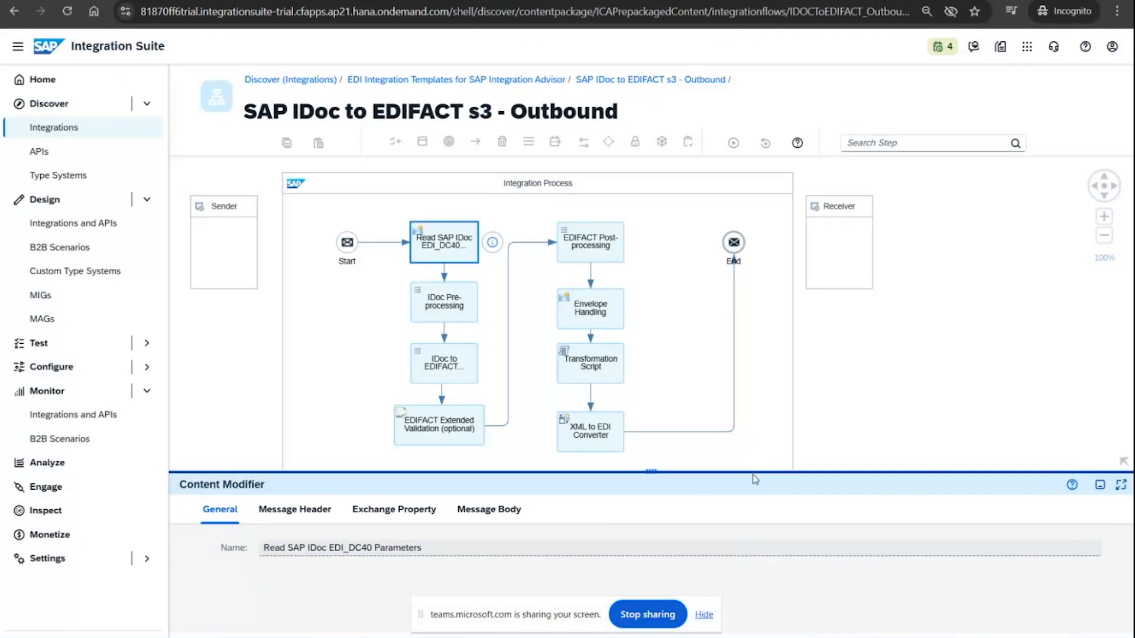
click(299, 522)
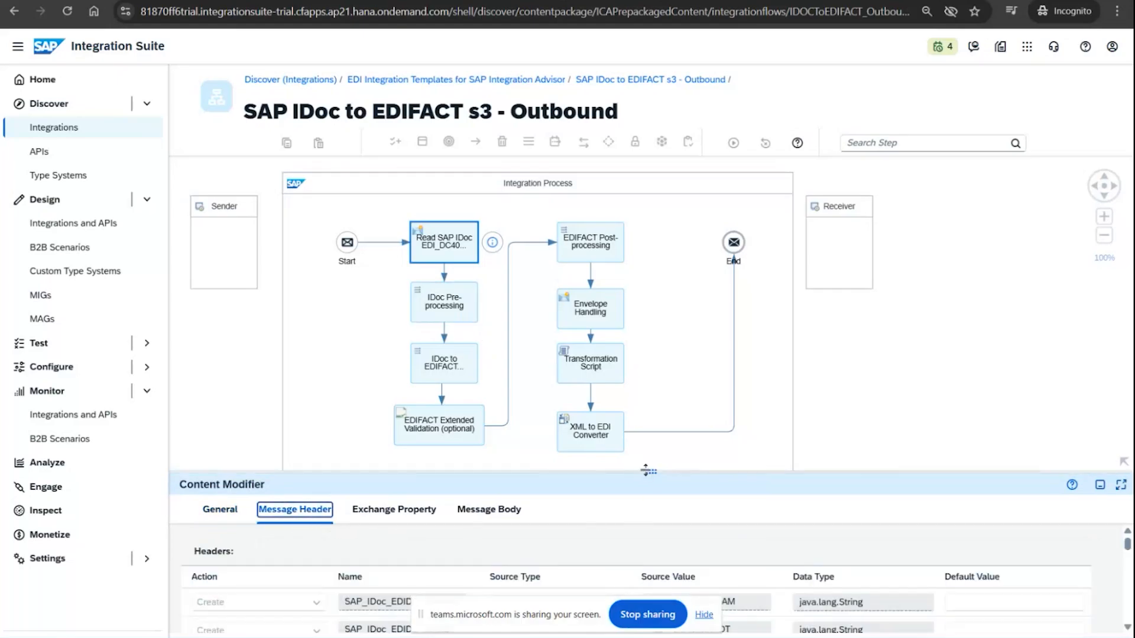
drag(647, 471, 650, 301)
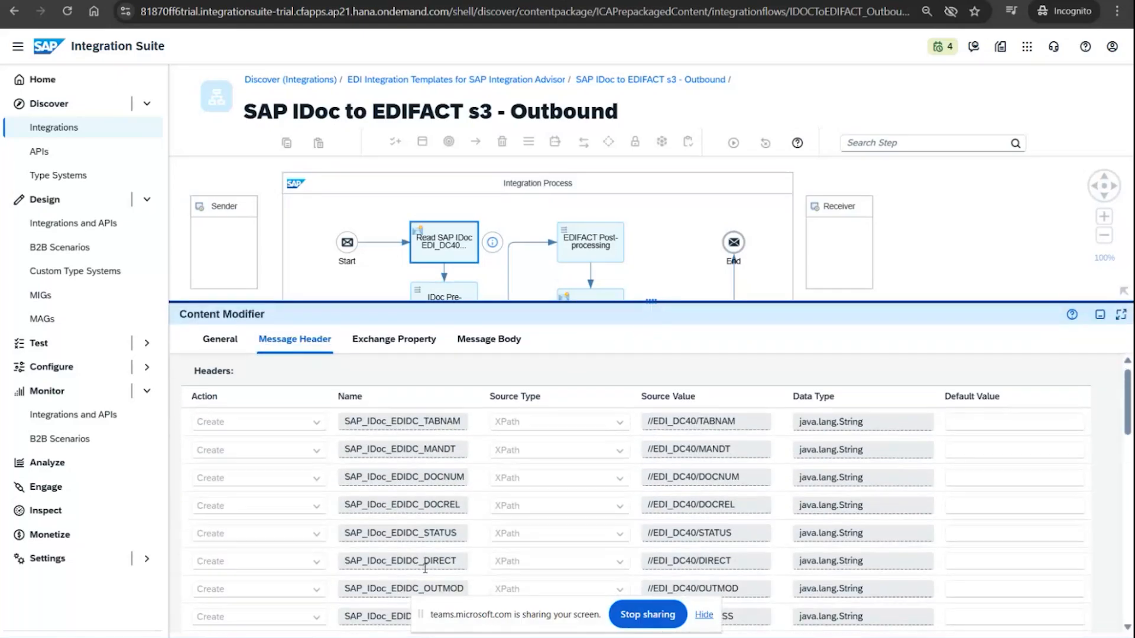
Examine the SAP_IDoc_EDIDC message headers of the Read SAP IDoc EDI_DC40 Parameters step and glance at the XML to EDI Converter step
scroll(425, 568, down, 12)
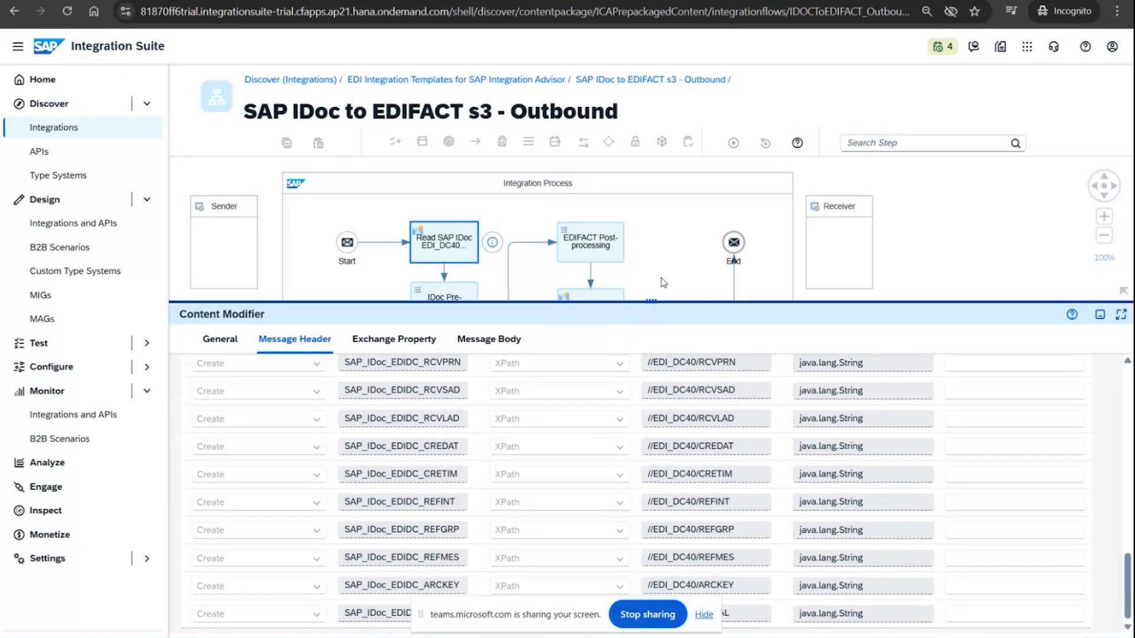
drag(650, 302, 650, 506)
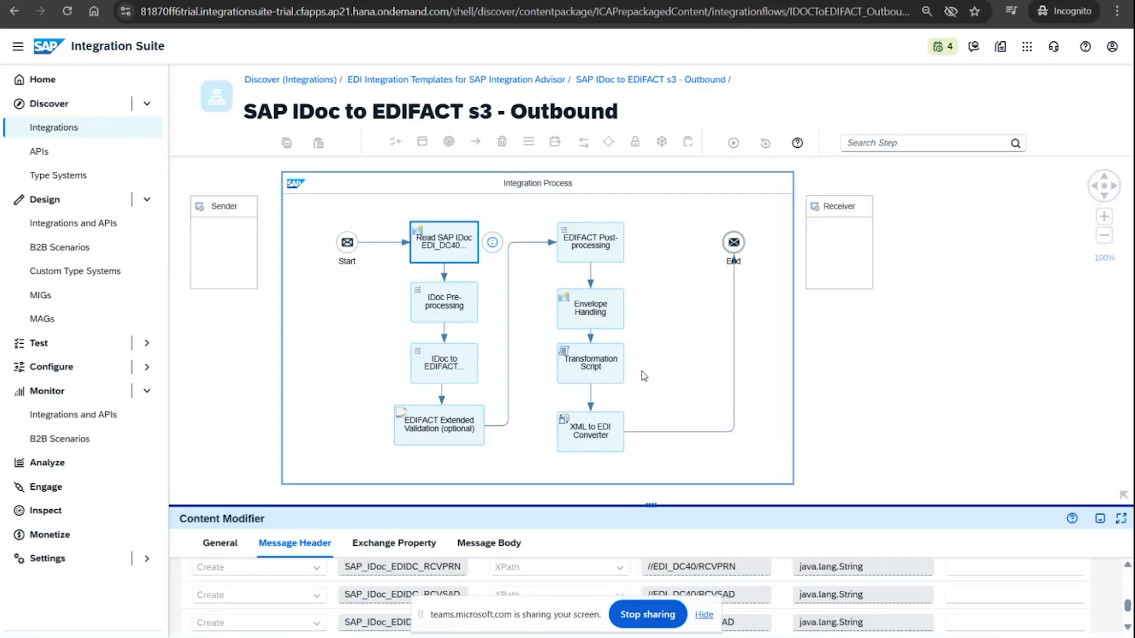
click(602, 429)
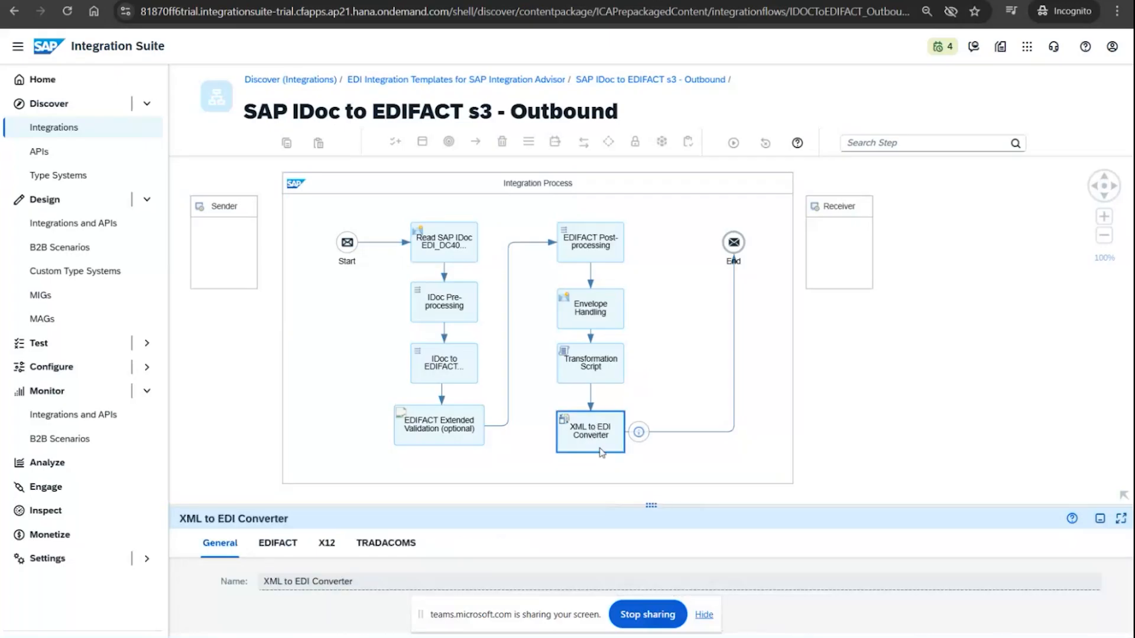
drag(643, 506, 646, 478)
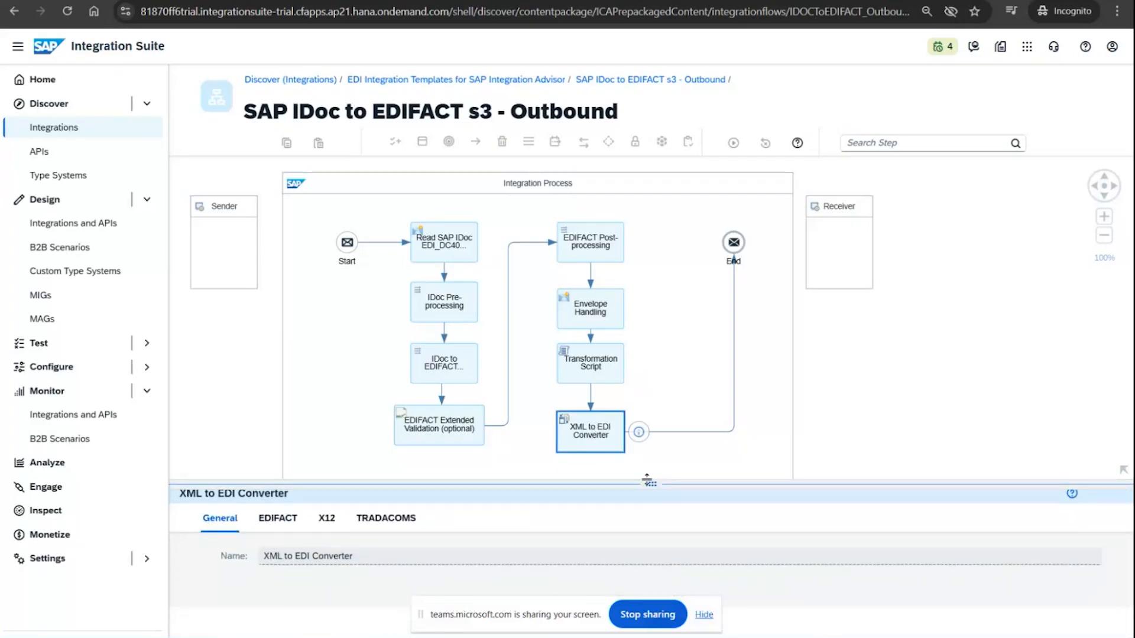
click(440, 252)
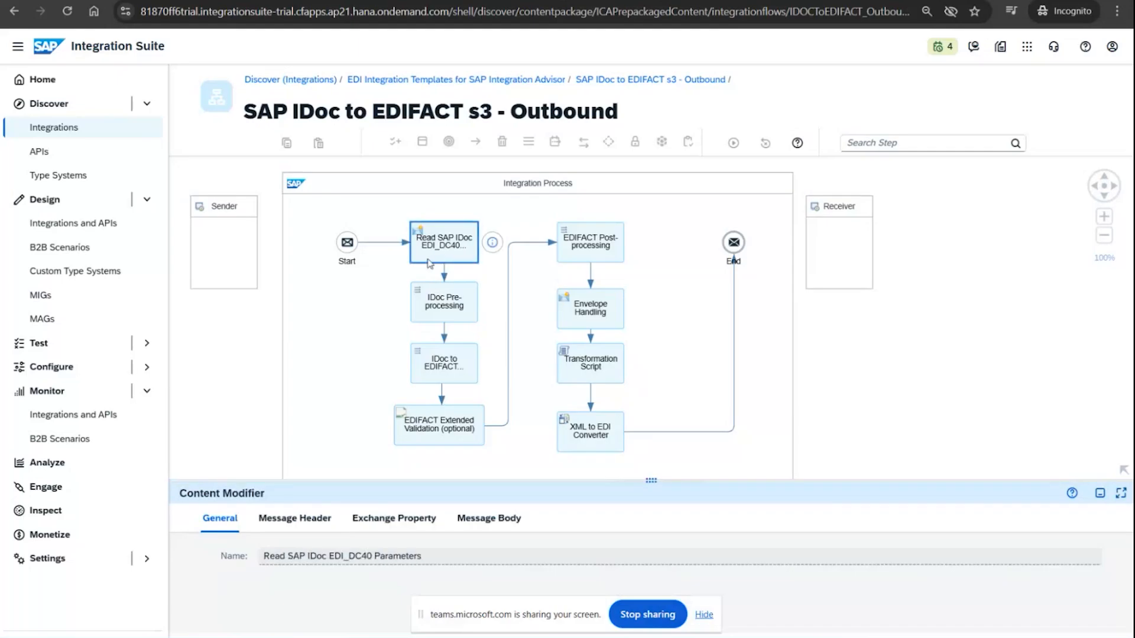
click(308, 535)
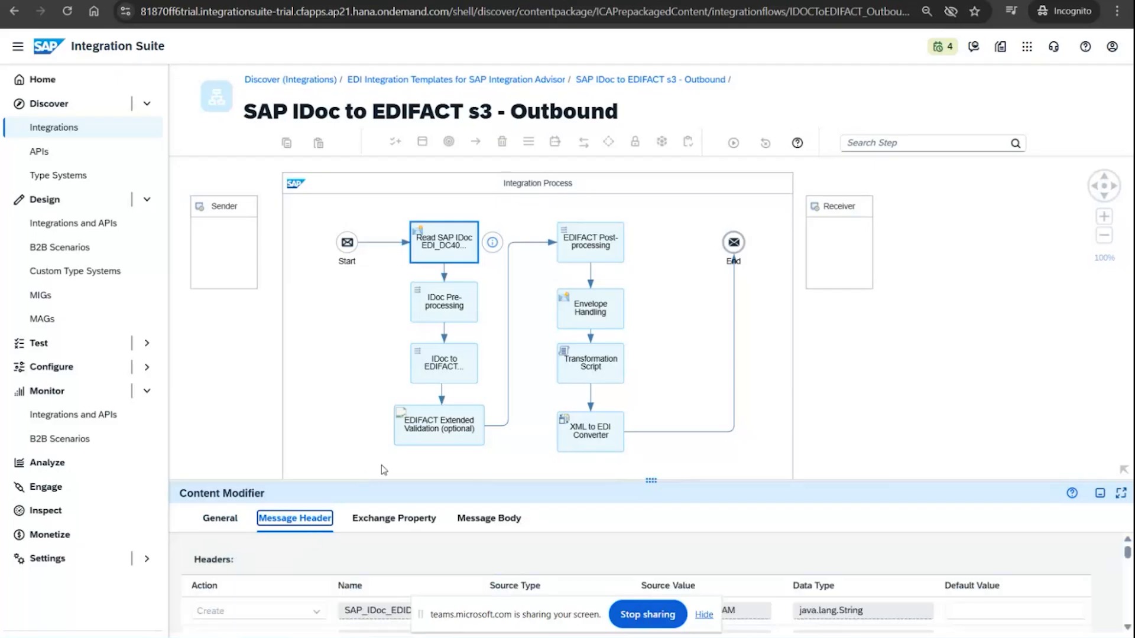
scroll(405, 588, down, 2)
scroll(405, 589, up, 2)
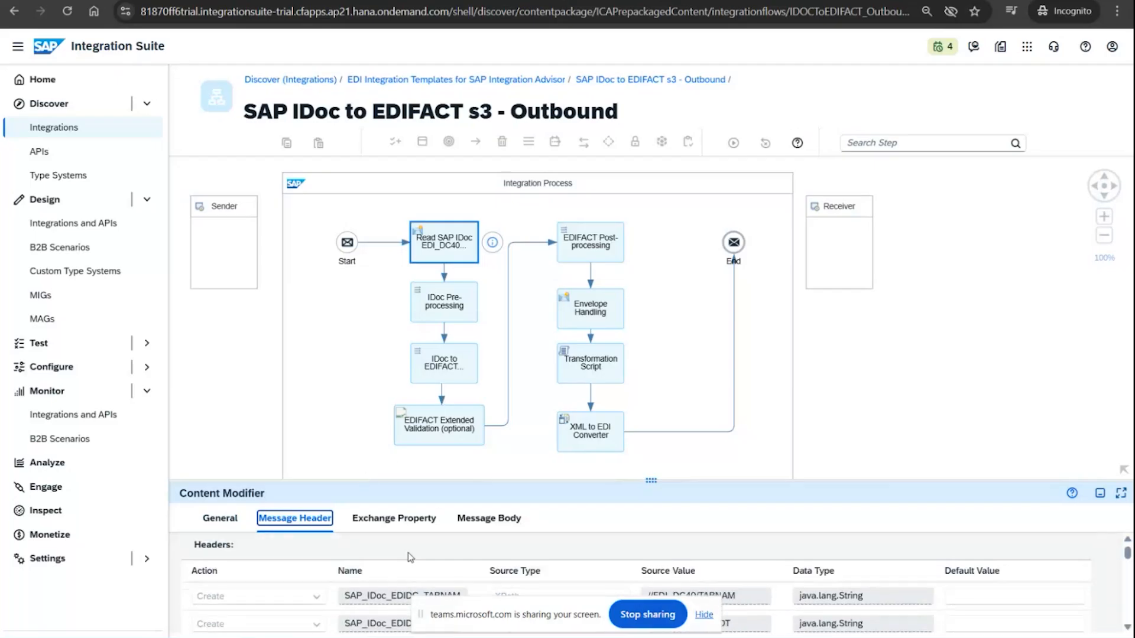
Look at the IDoc Pre-processing step and show the processing settings of the IDoc to EDIFACT mapping below it
click(442, 312)
click(440, 374)
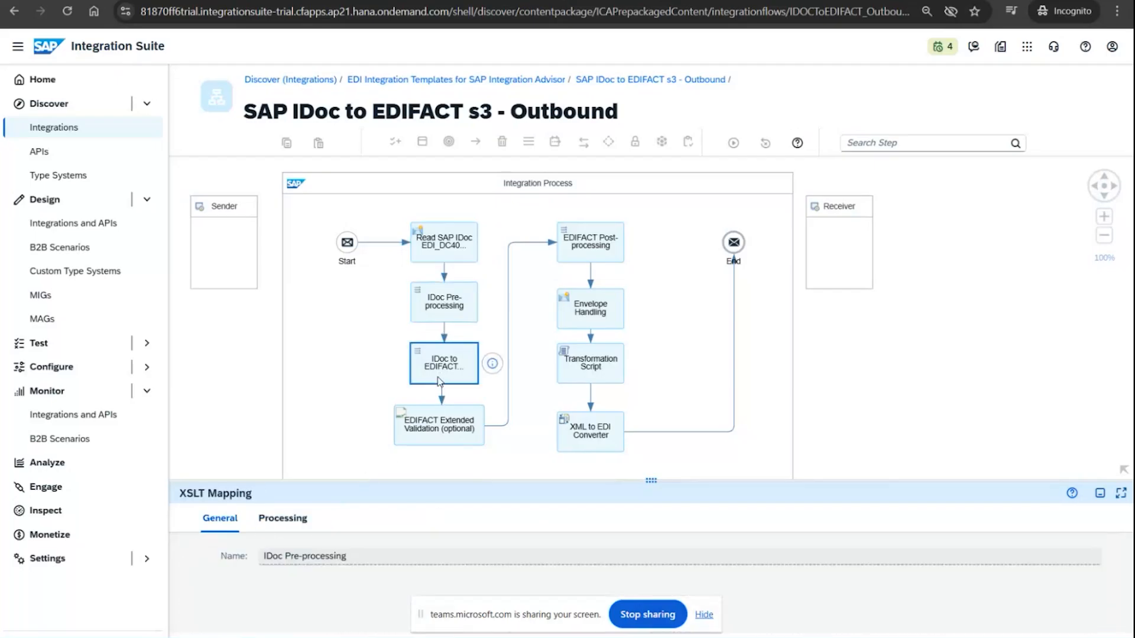
click(283, 518)
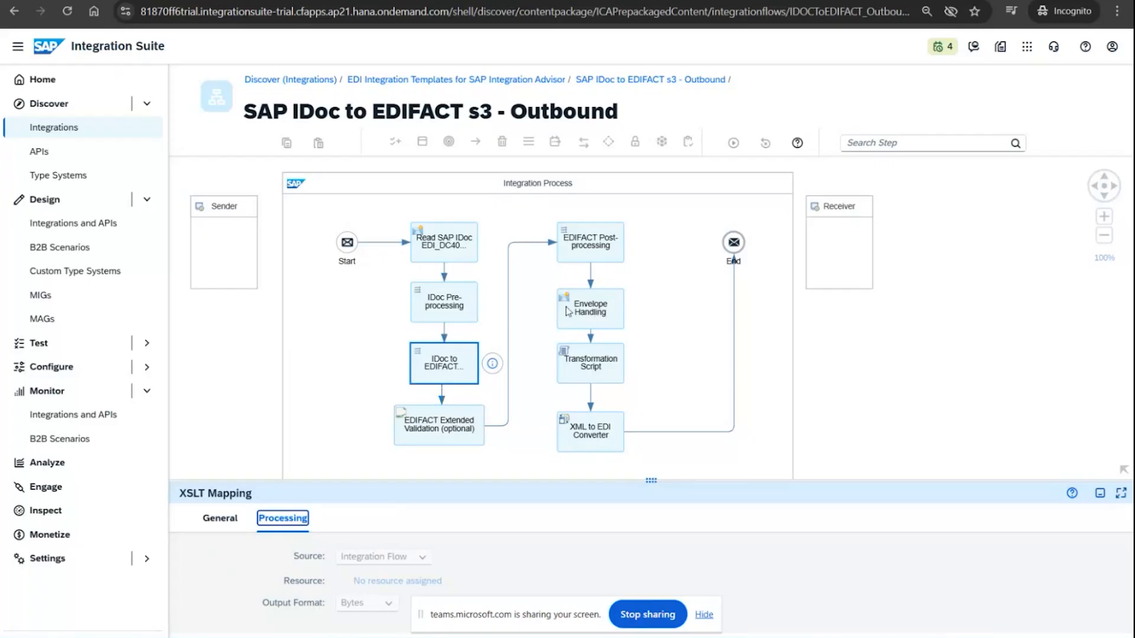
Inspect the X12 and EDIFACT settings of the XML to EDI Converter step at the end of the template flow
click(588, 325)
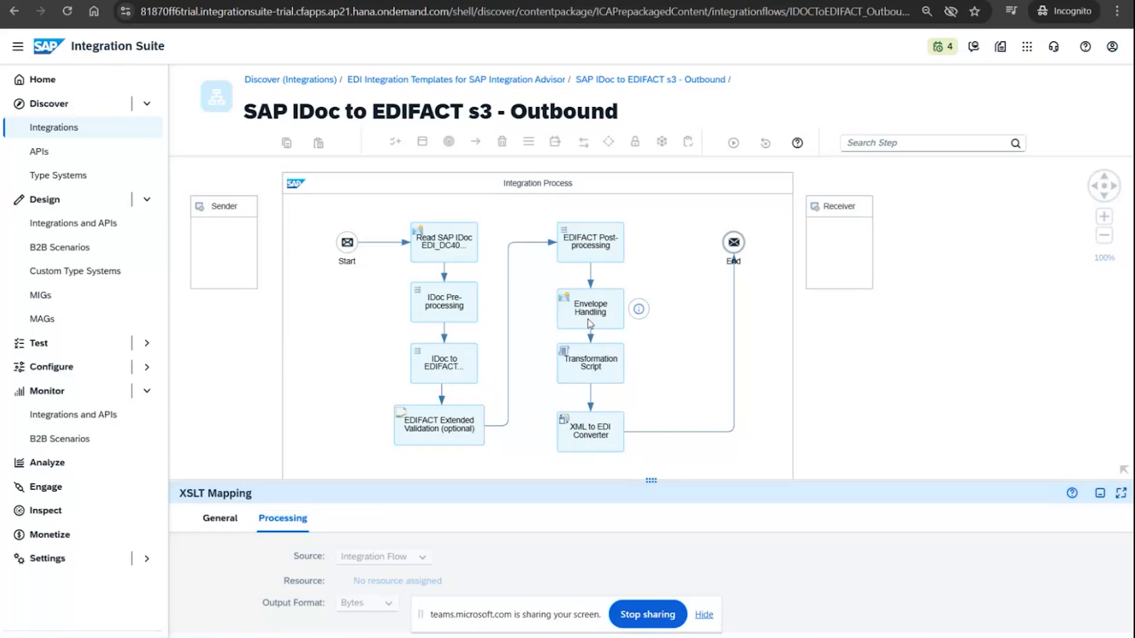
click(589, 447)
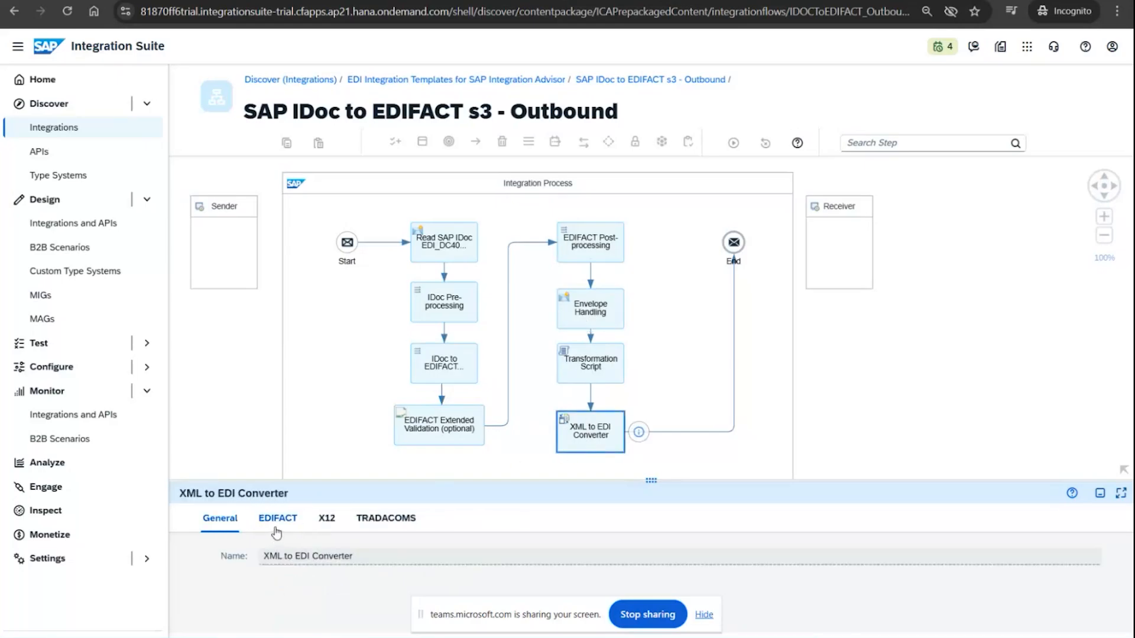
click(328, 520)
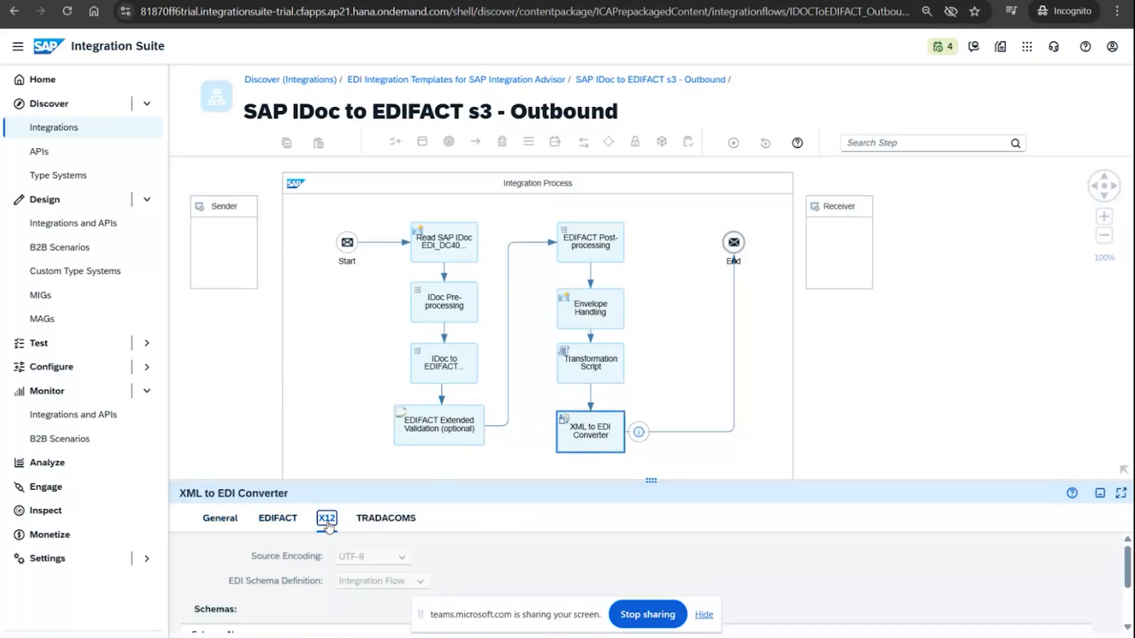
click(278, 518)
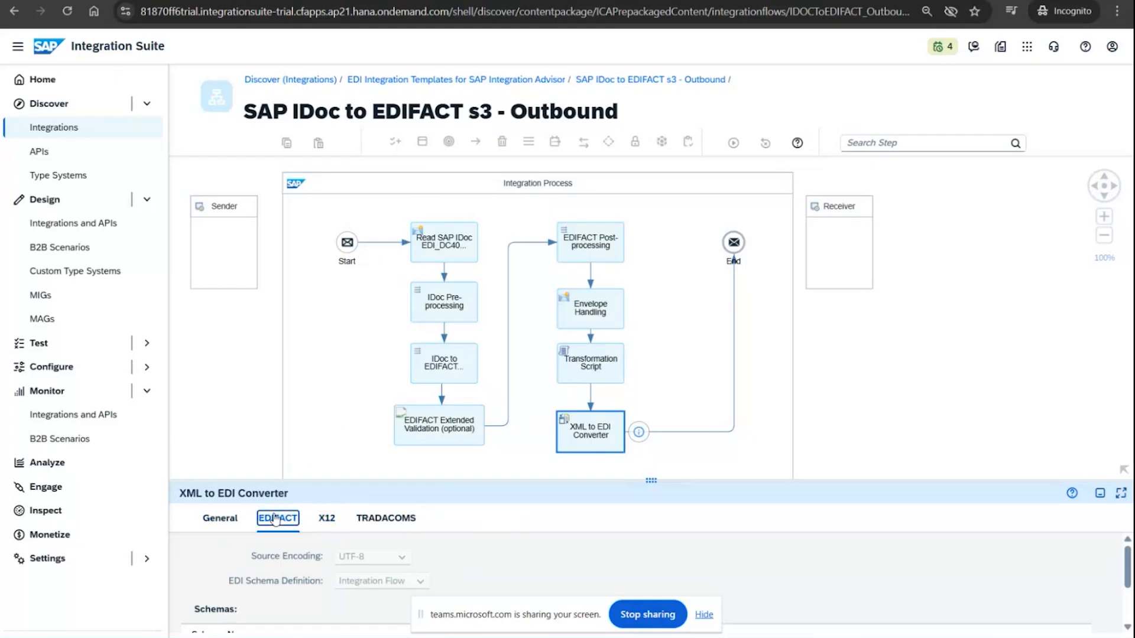
drag(638, 484, 644, 327)
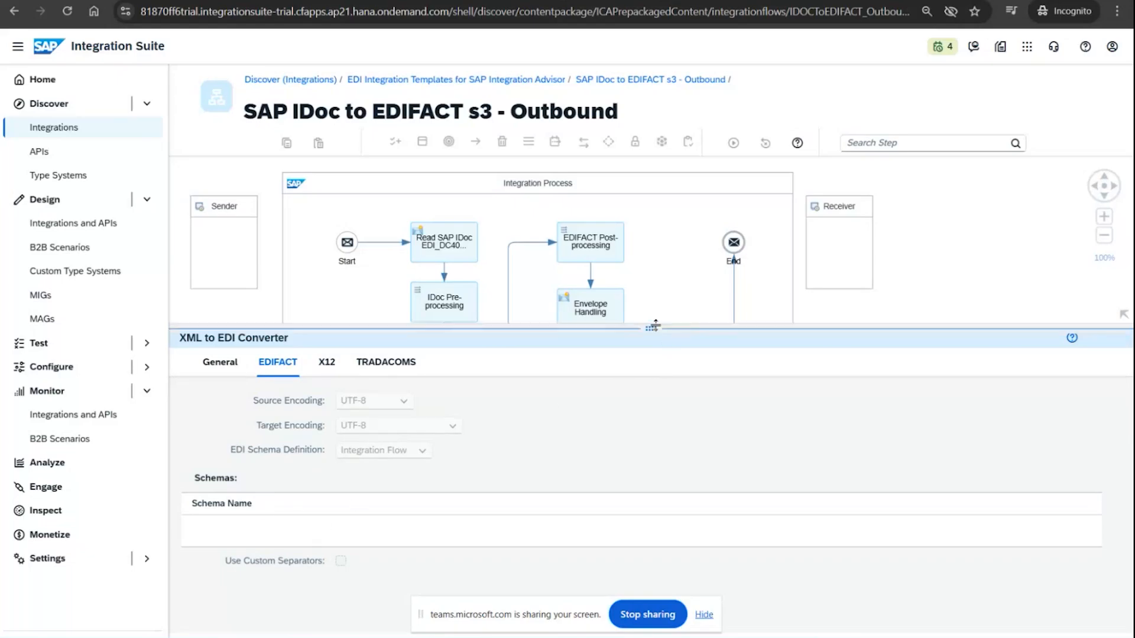
drag(652, 324, 667, 471)
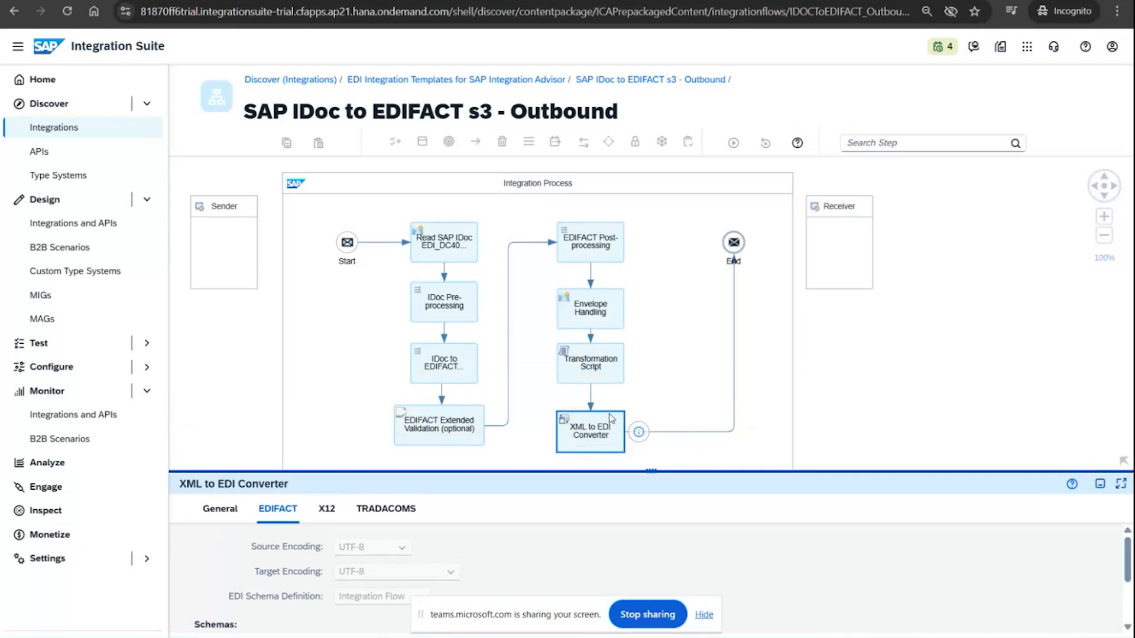
Find the EDI Extractor message in message processing monitoring for the past hour and open its integration flow in the artifact editor
click(68, 417)
scroll(233, 527, down, 5)
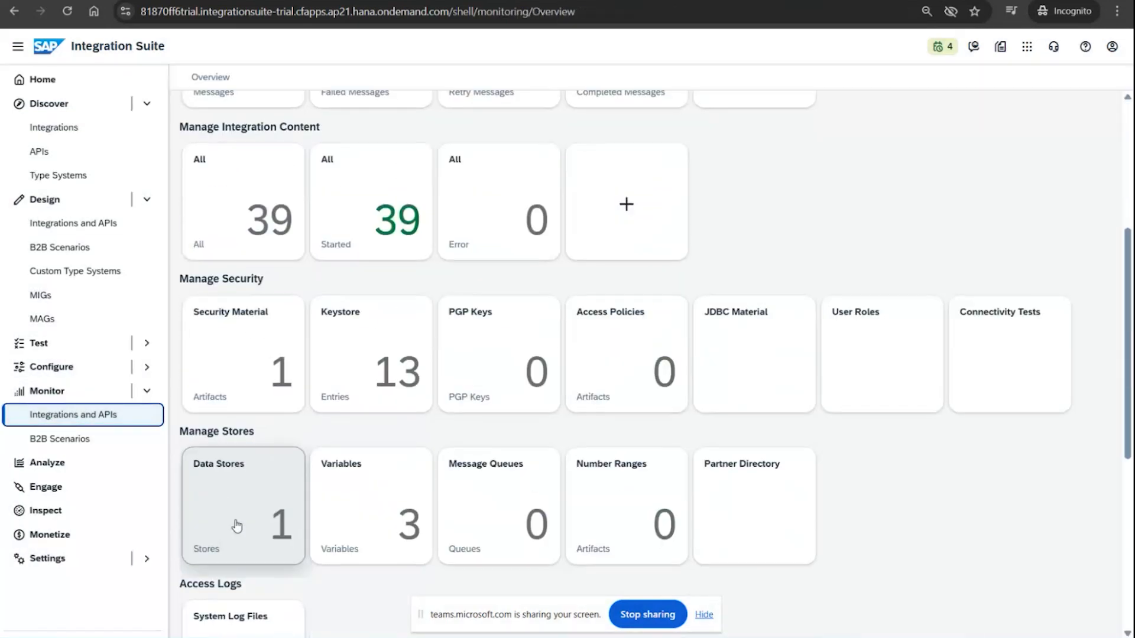
scroll(219, 331, up, 4)
click(217, 328)
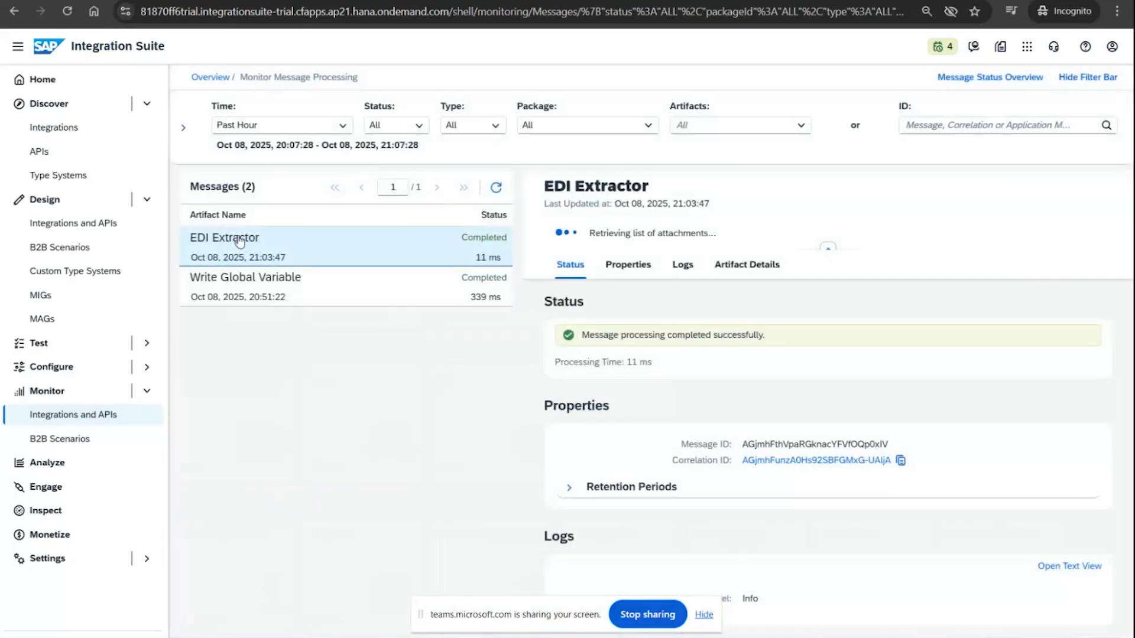
scroll(733, 514, down, 5)
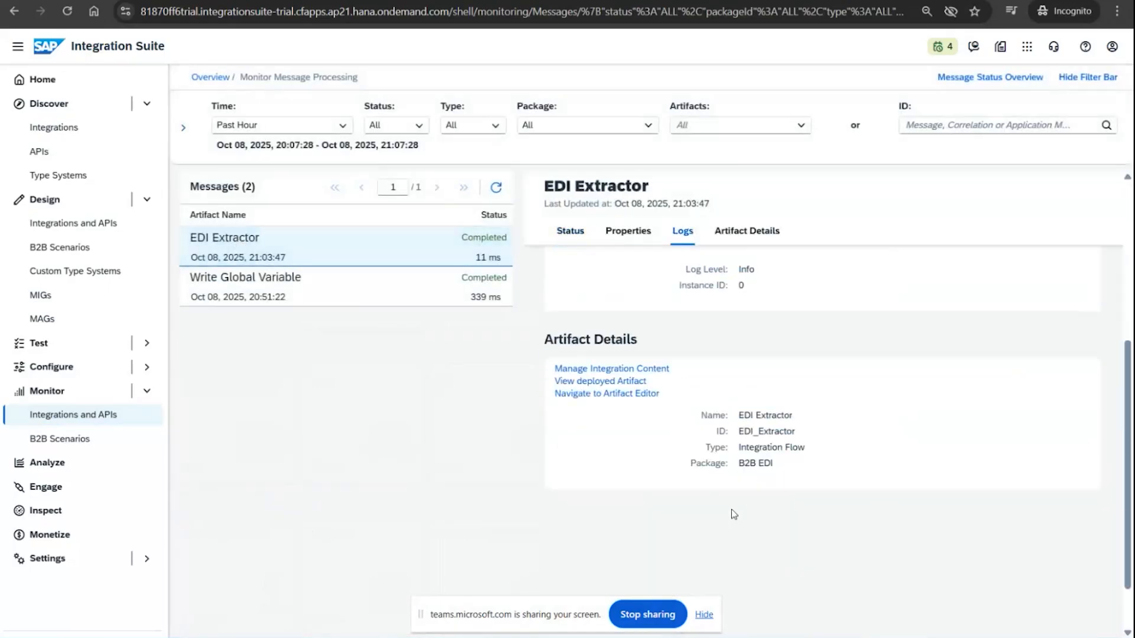
click(615, 400)
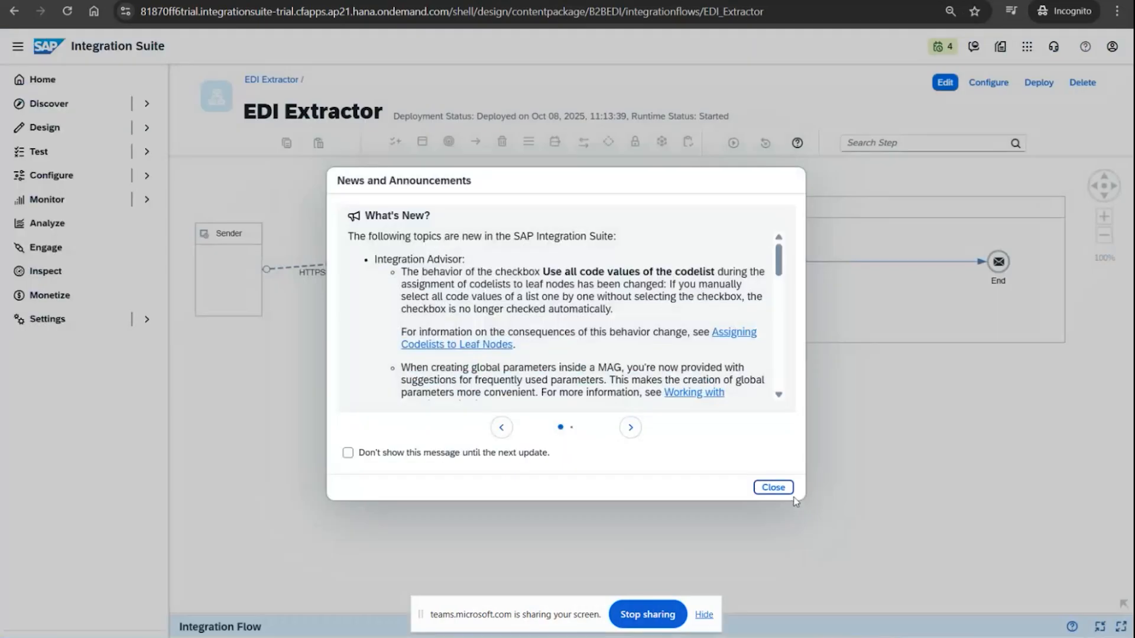
Dismiss the news announcement and show the local references of the EDI Extractor integration flow
click(781, 488)
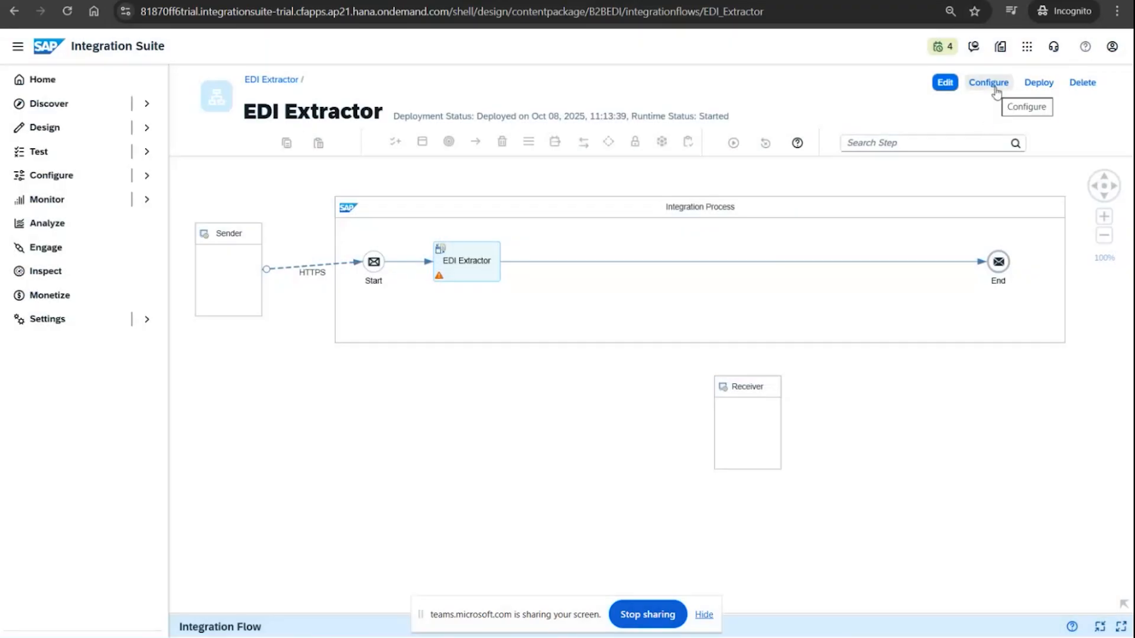
click(771, 615)
click(489, 405)
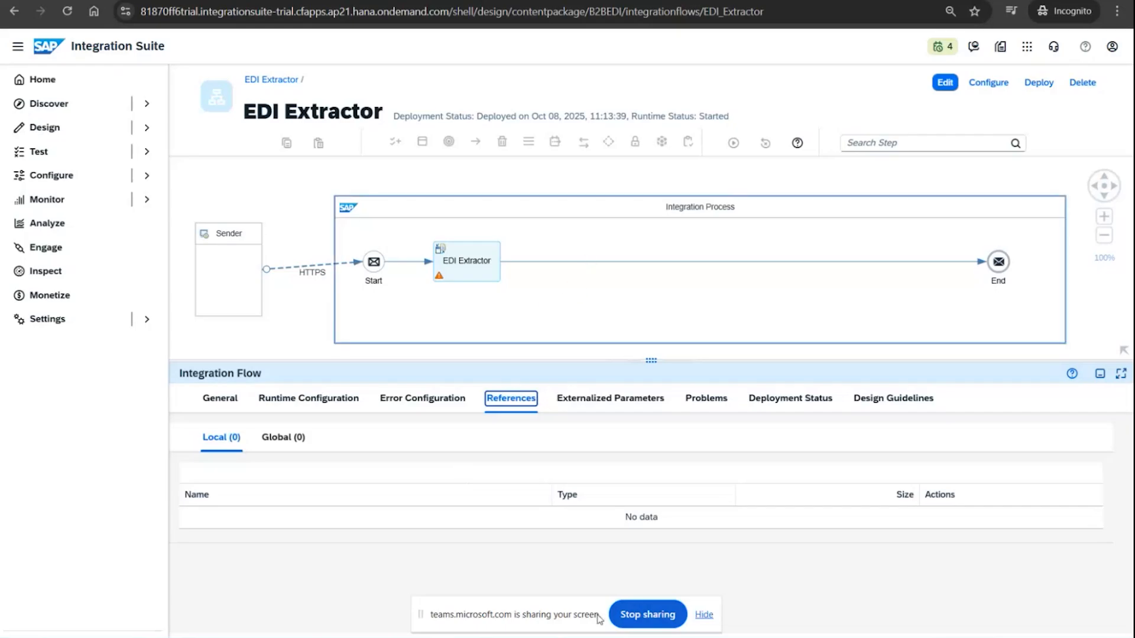
click(645, 618)
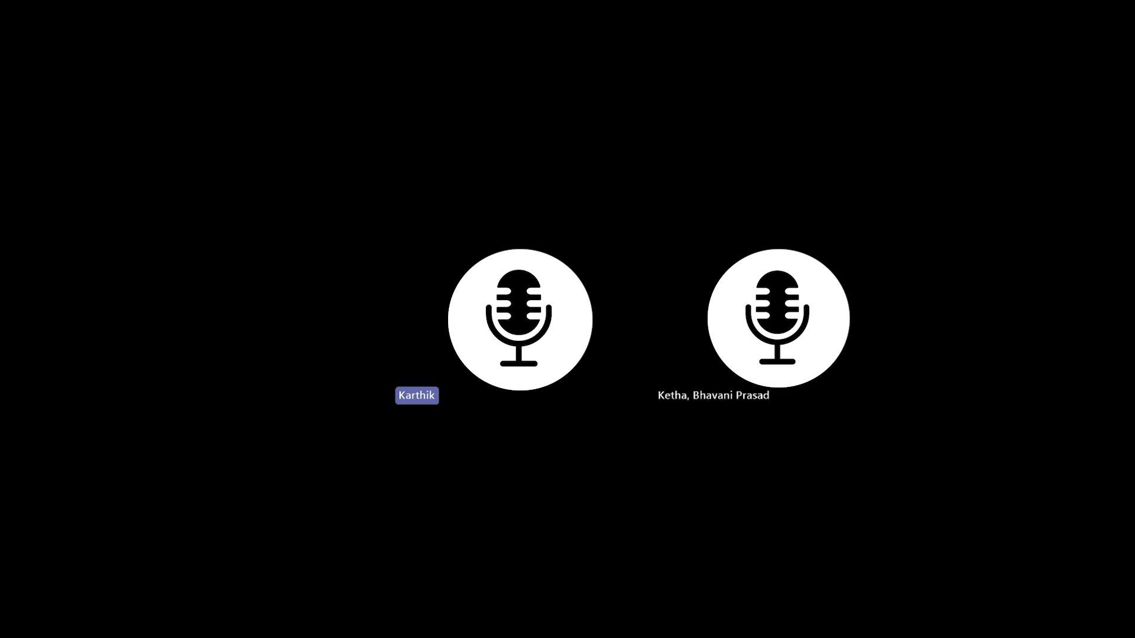
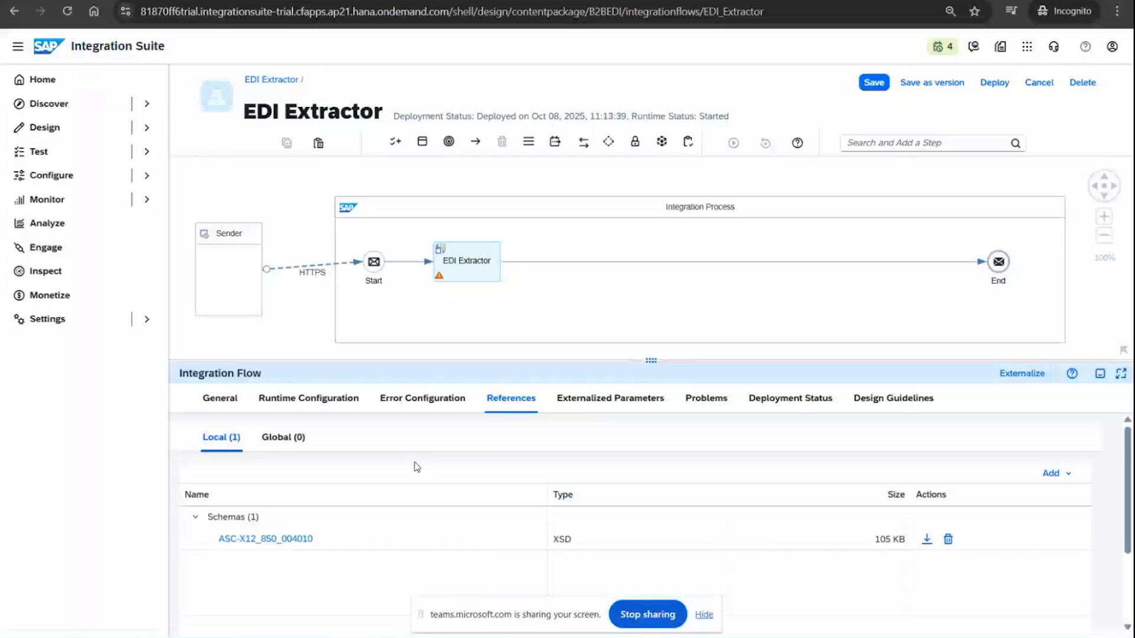
Add an XML to EDI Converter directly after the EDI Extractor step in the integration process
click(582, 262)
click(753, 273)
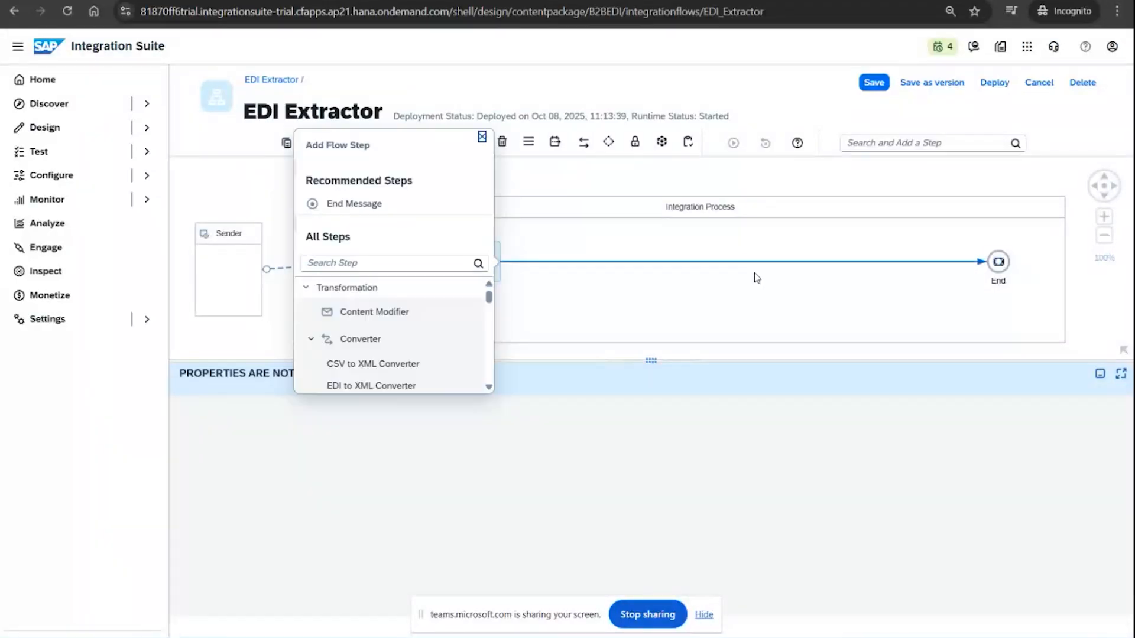
text(XML)
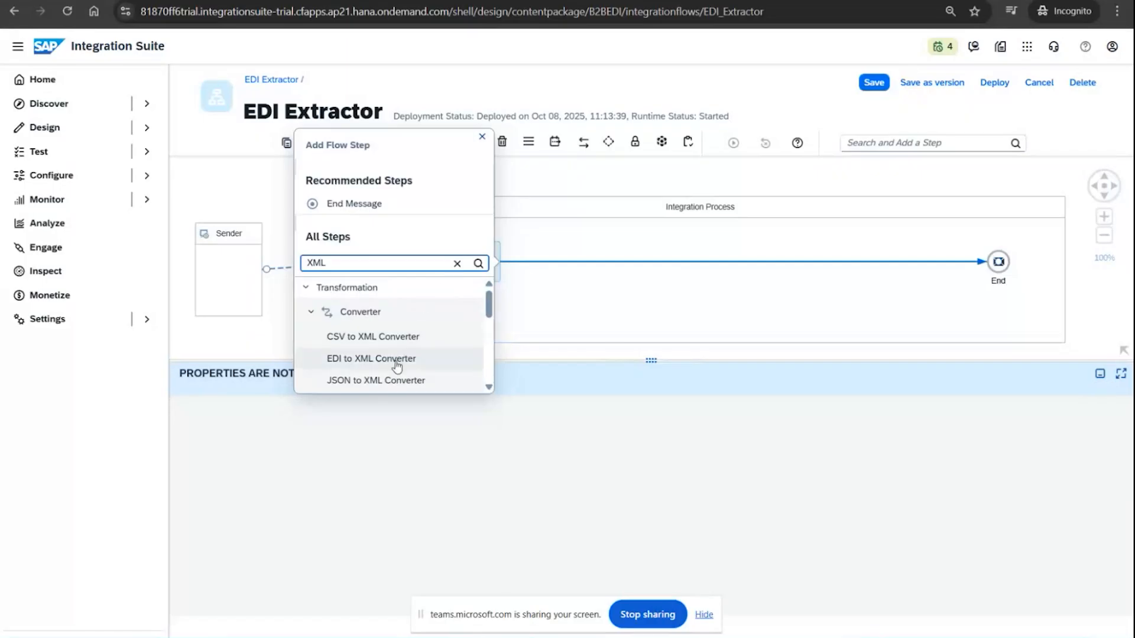
scroll(384, 383, down, 1)
scroll(373, 354, down, 3)
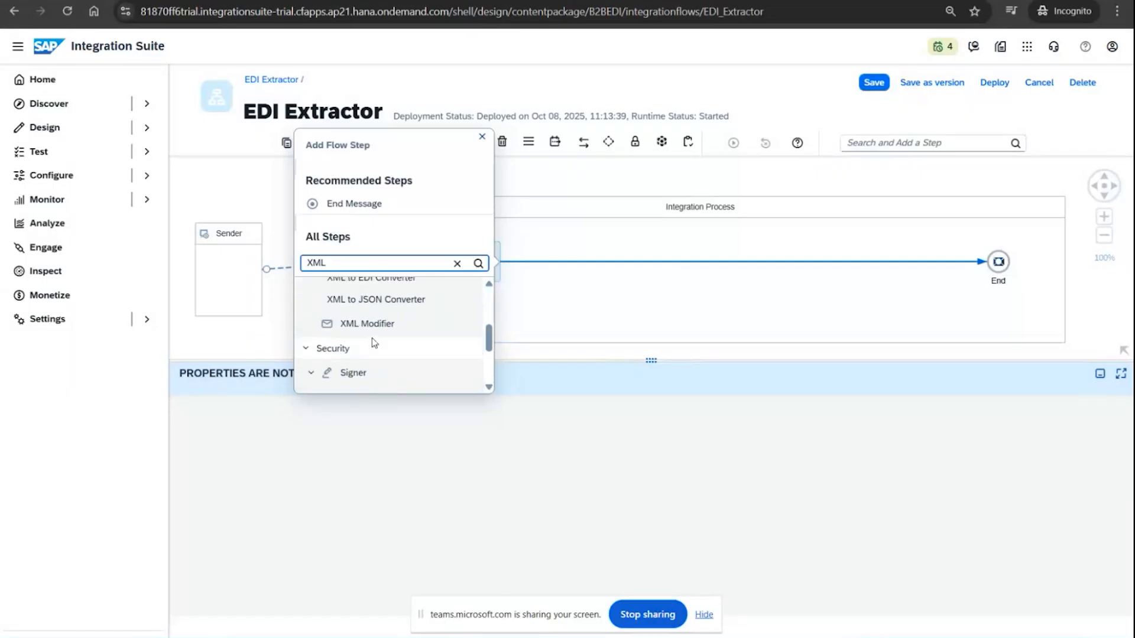
scroll(371, 344, up, 2)
click(366, 350)
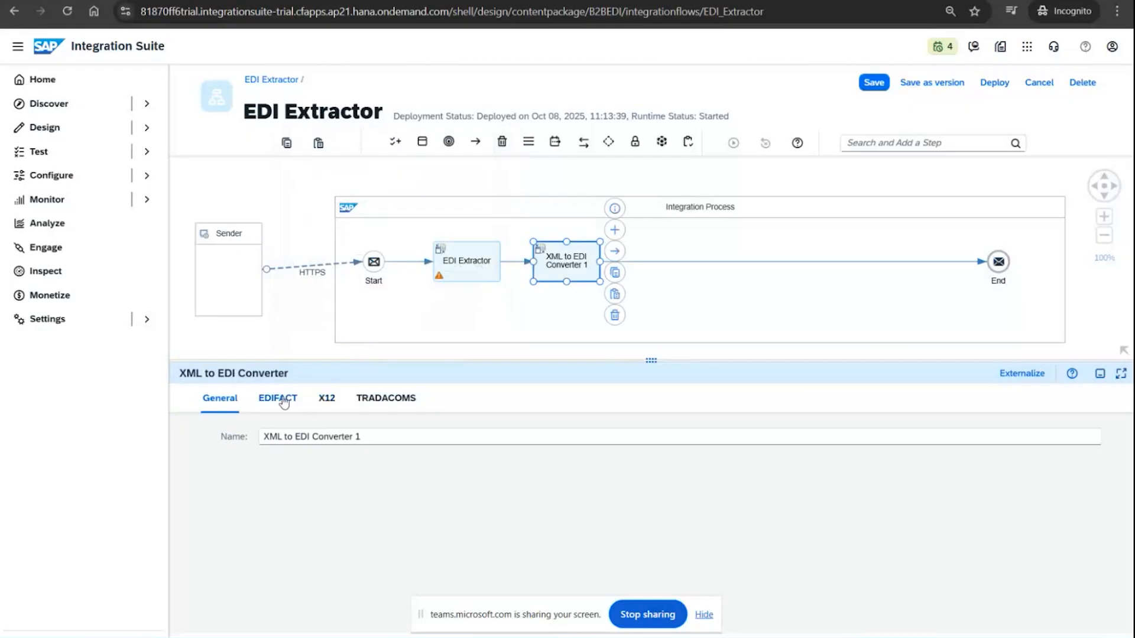
Show the integration flow's local references and look at the schema types available for adding
click(310, 331)
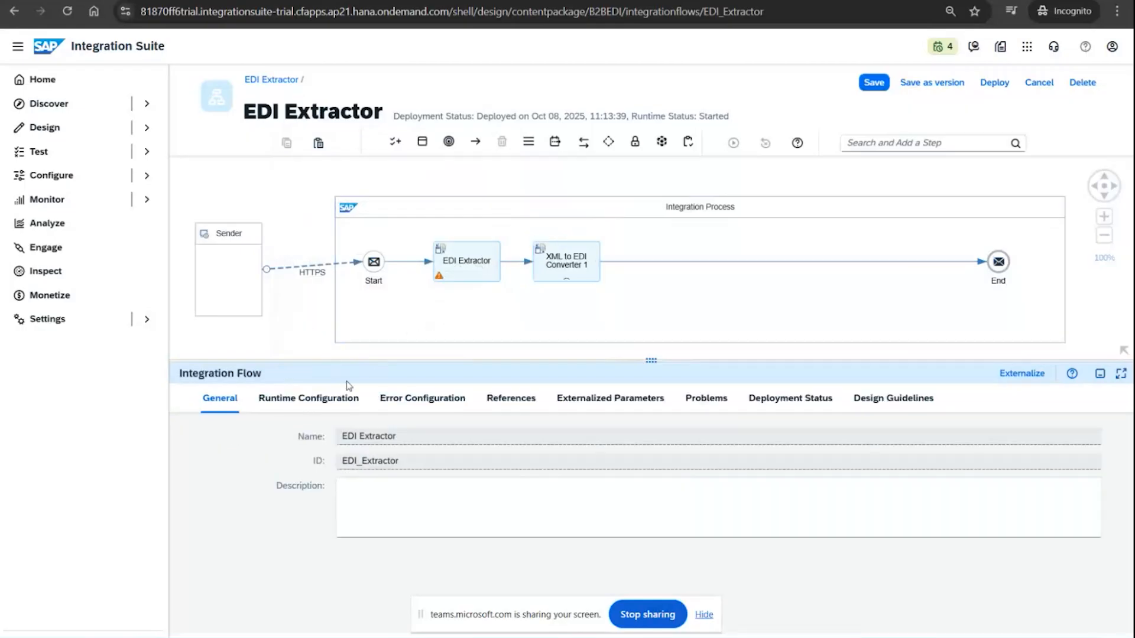
click(502, 408)
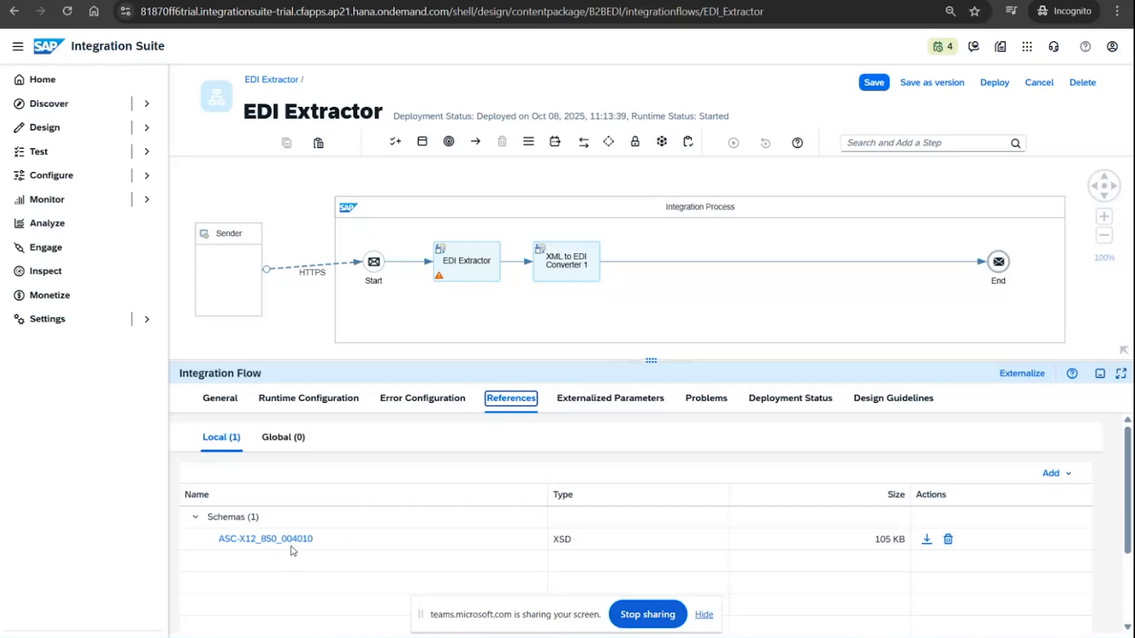
click(1069, 476)
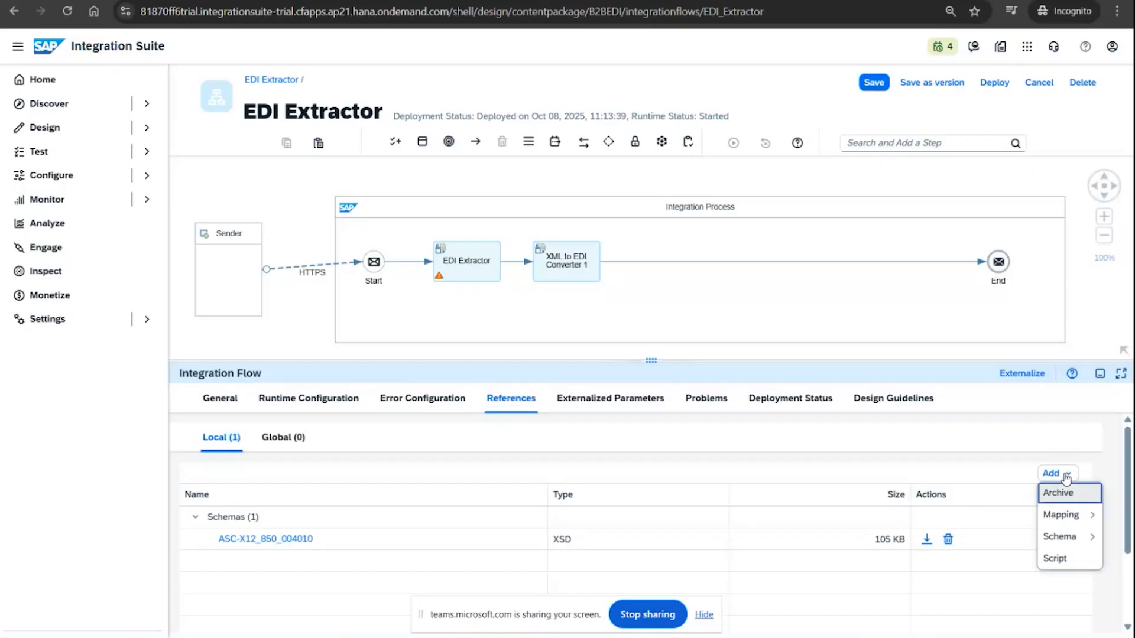
mouse_move(1072, 540)
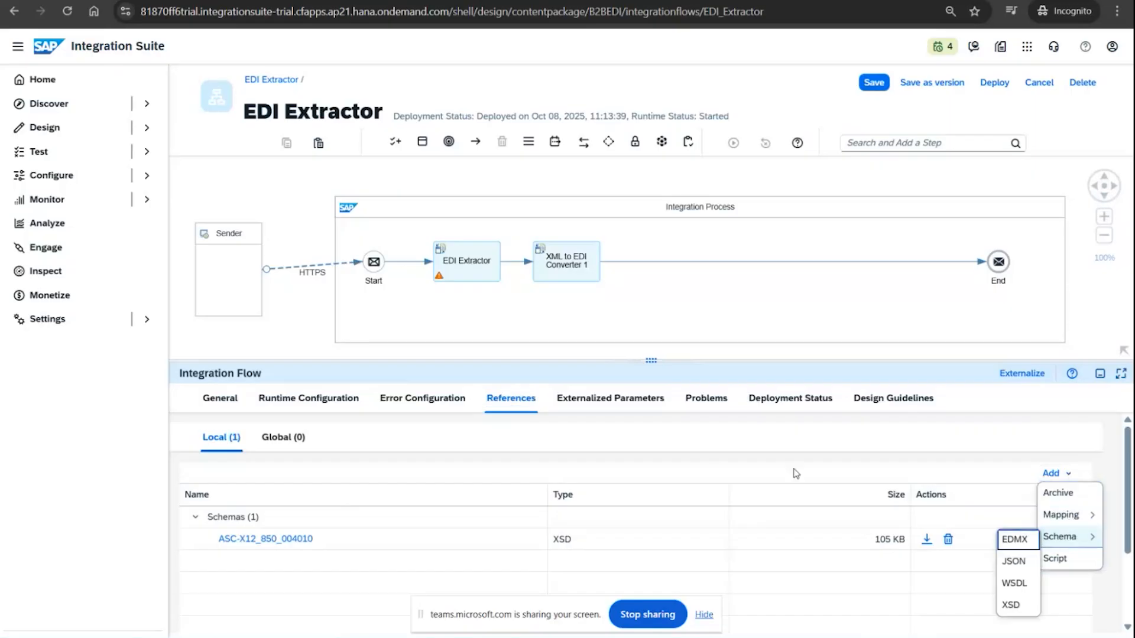
click(280, 350)
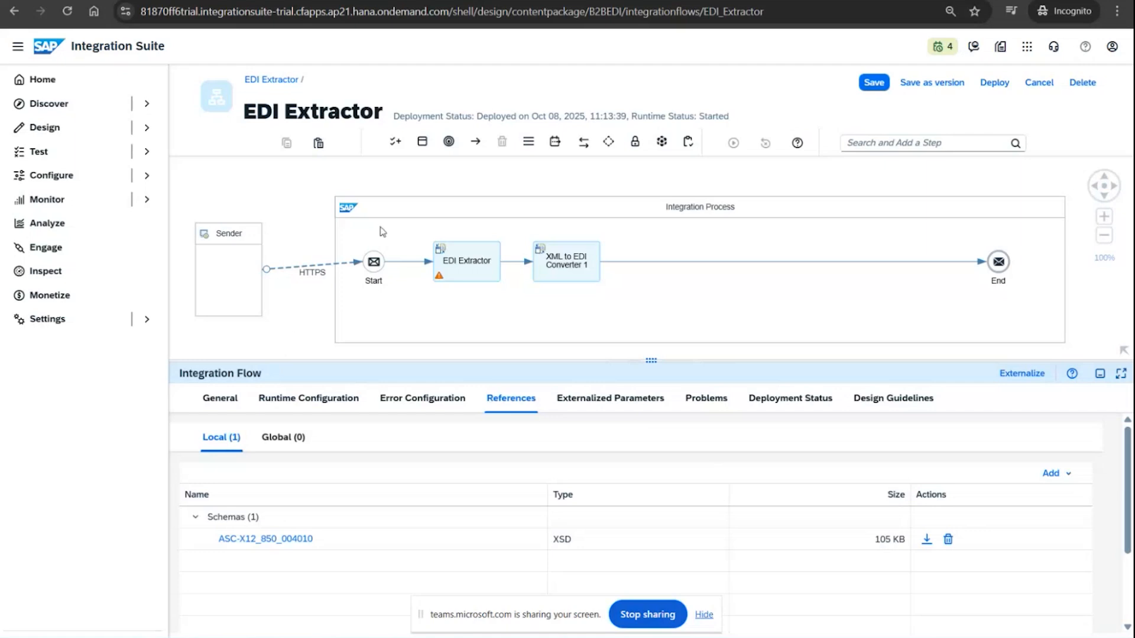
View the EDI Extractor step's general properties and return to the integration flow's local schema references
click(476, 253)
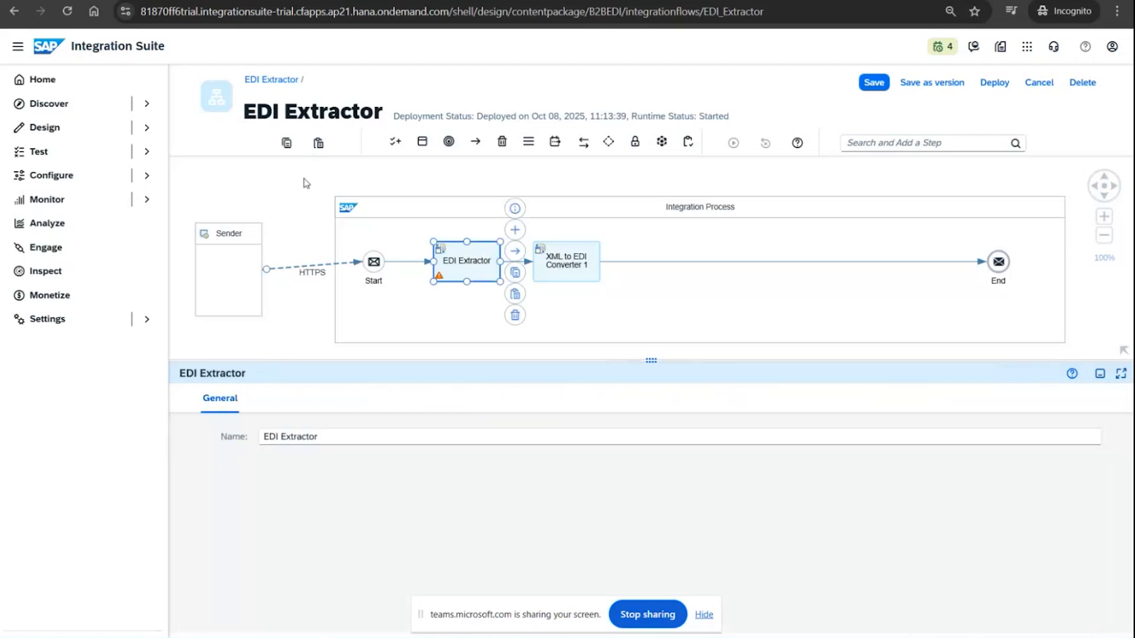
click(306, 183)
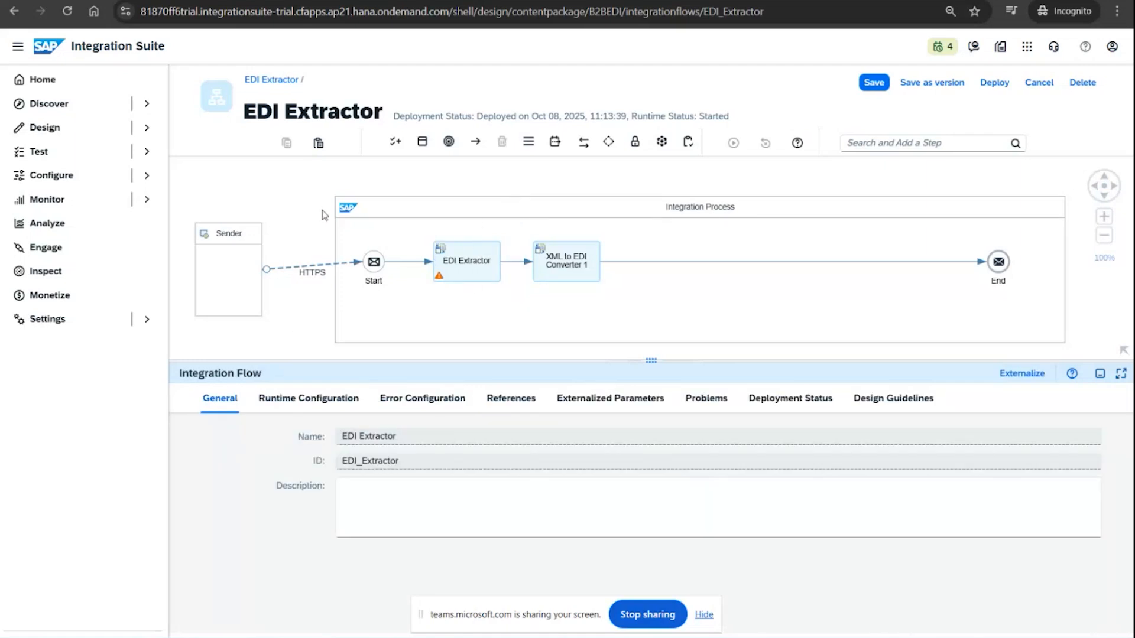
click(512, 399)
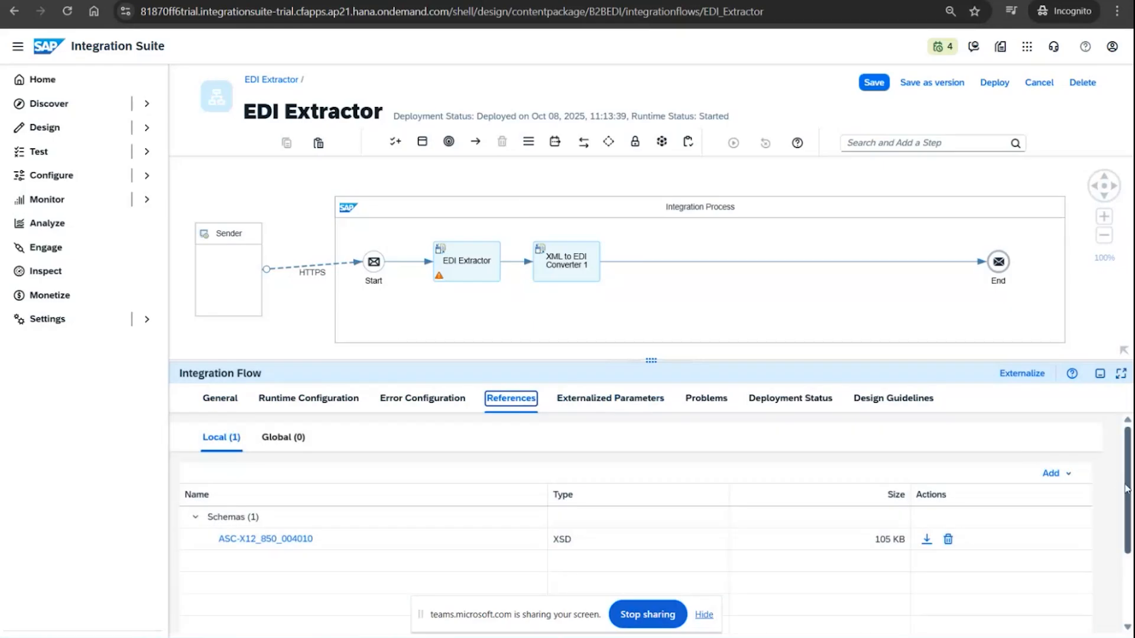
Look at the options for adding a local XSD schema from the file system, and cancel without uploading a file
click(1053, 473)
mouse_move(1061, 536)
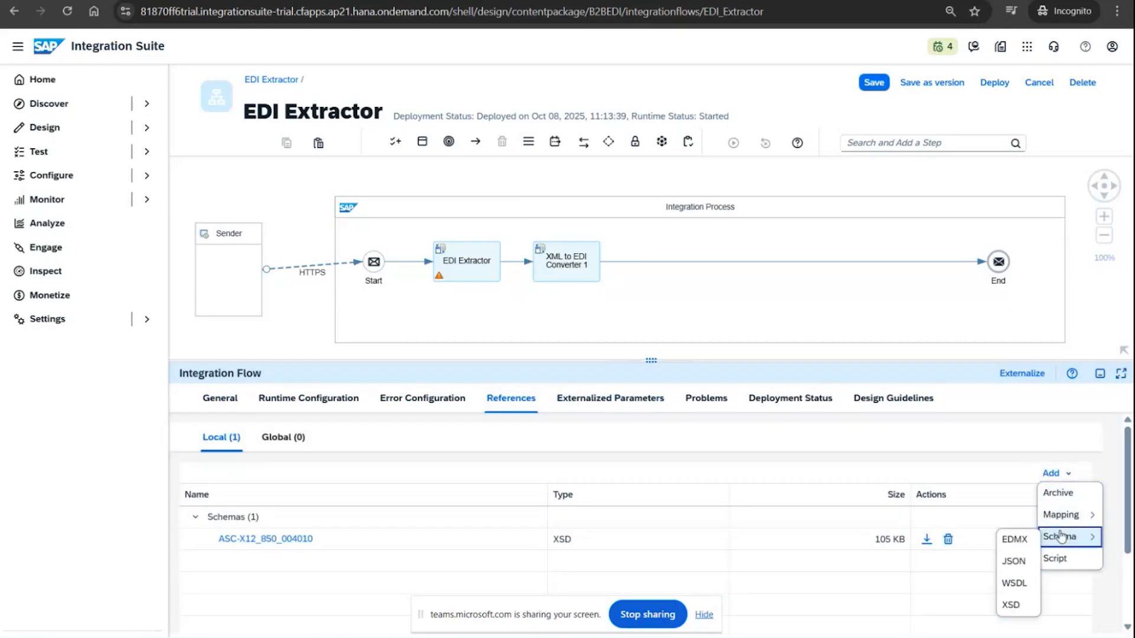
click(1013, 606)
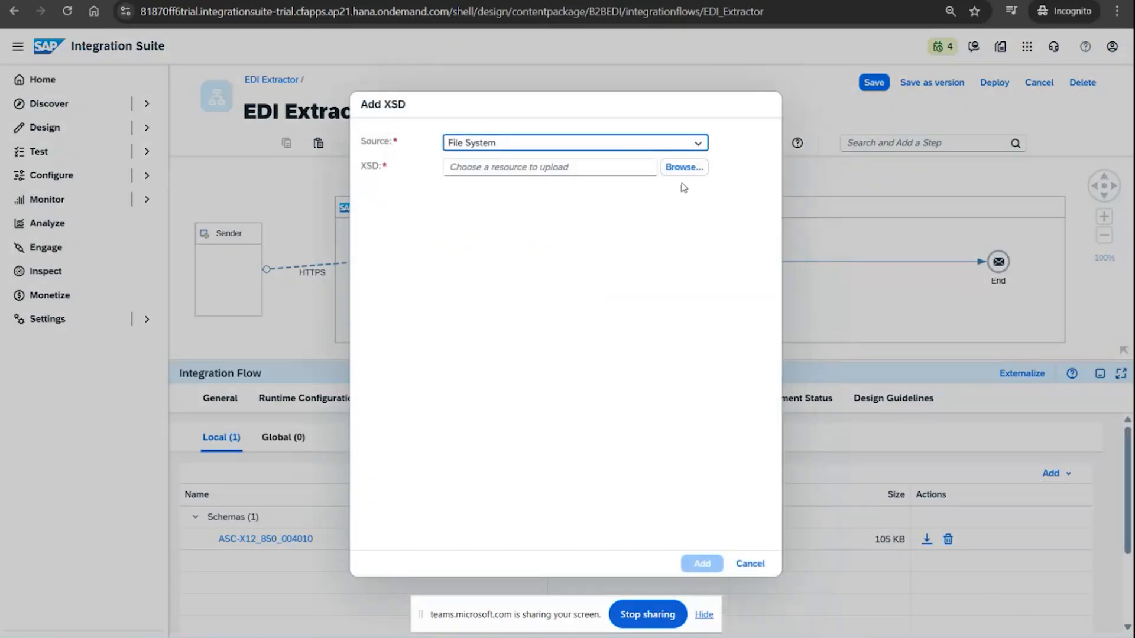
click(750, 564)
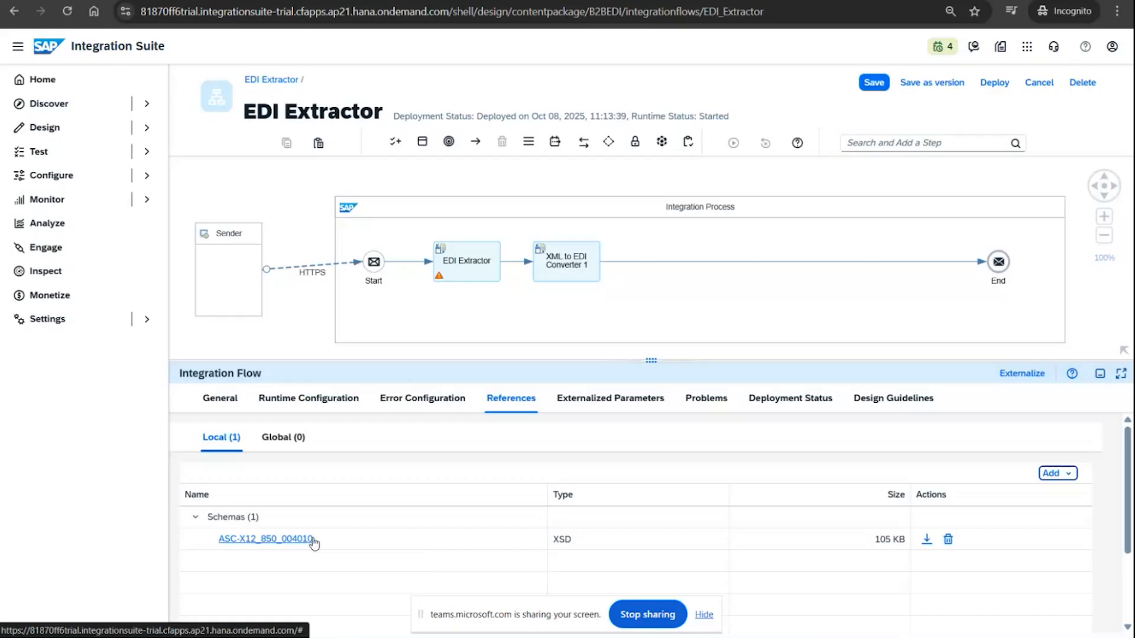
Switch to the Word document, review the type system, message guideline and ORDERS structure screenshots, and return to the integration flow's schema references
key(alt+Tab)
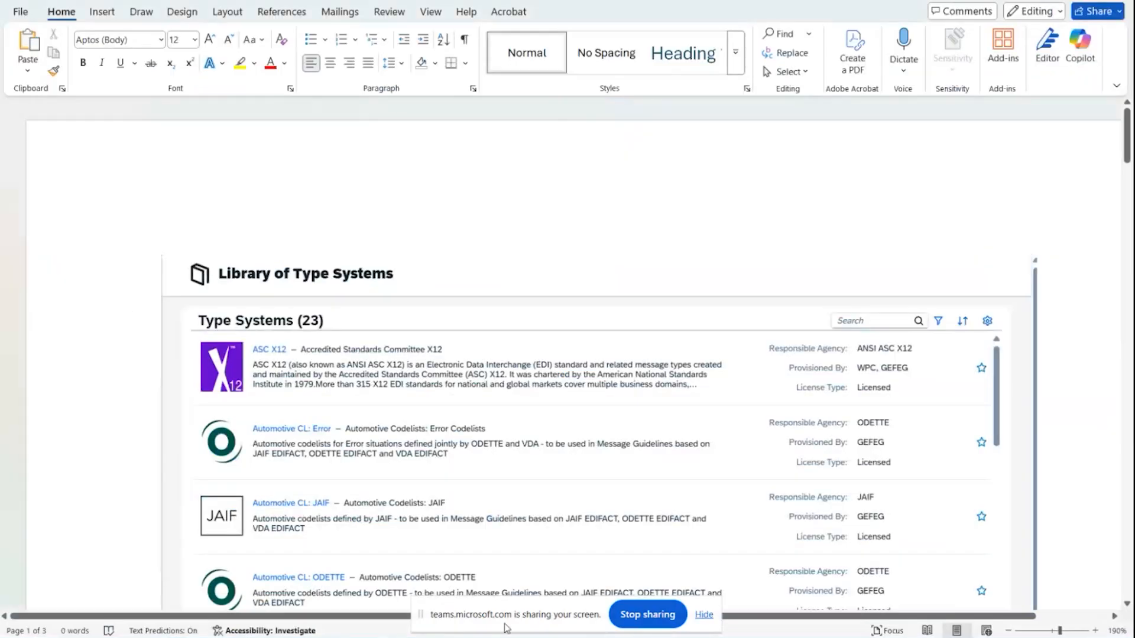
scroll(493, 379, down, 20)
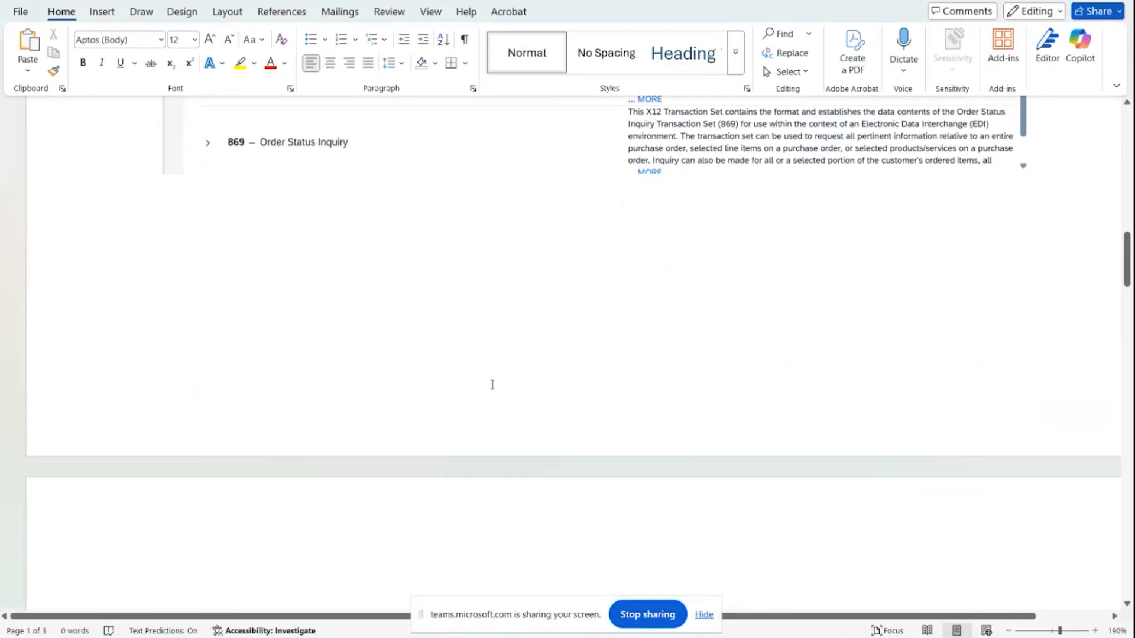
scroll(493, 390, up, 3)
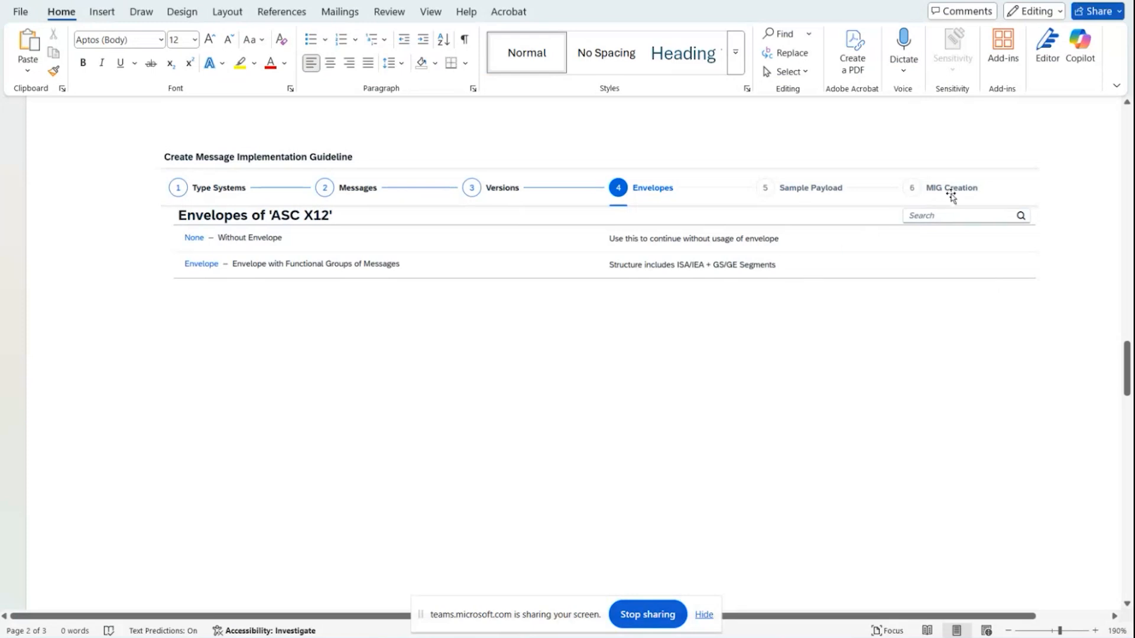
scroll(337, 325, down, 8)
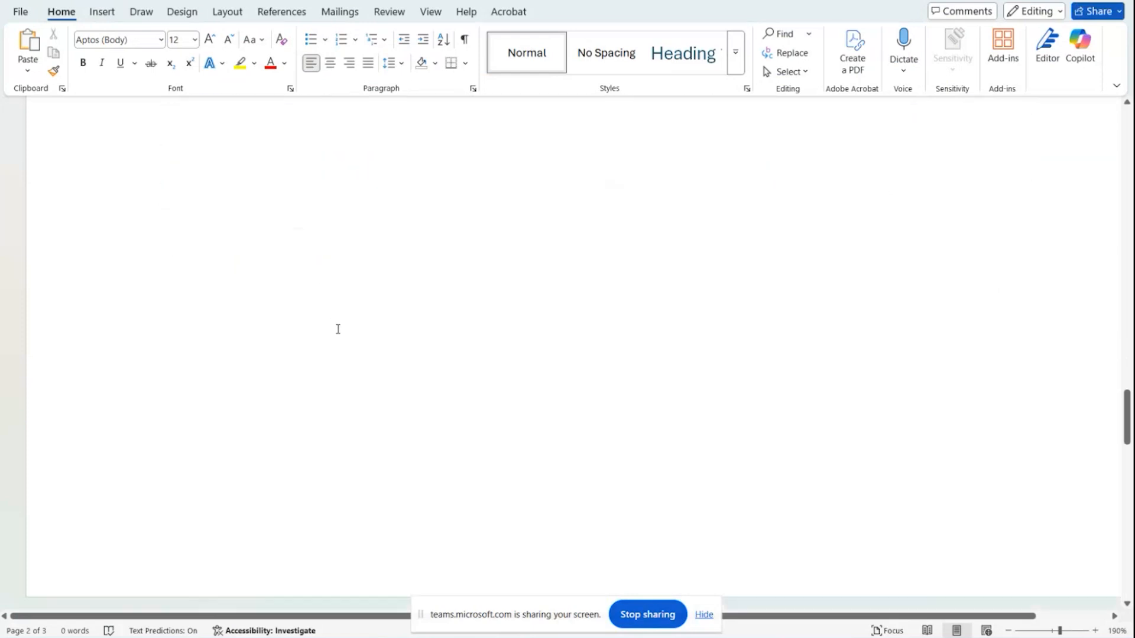
scroll(338, 325, down, 12)
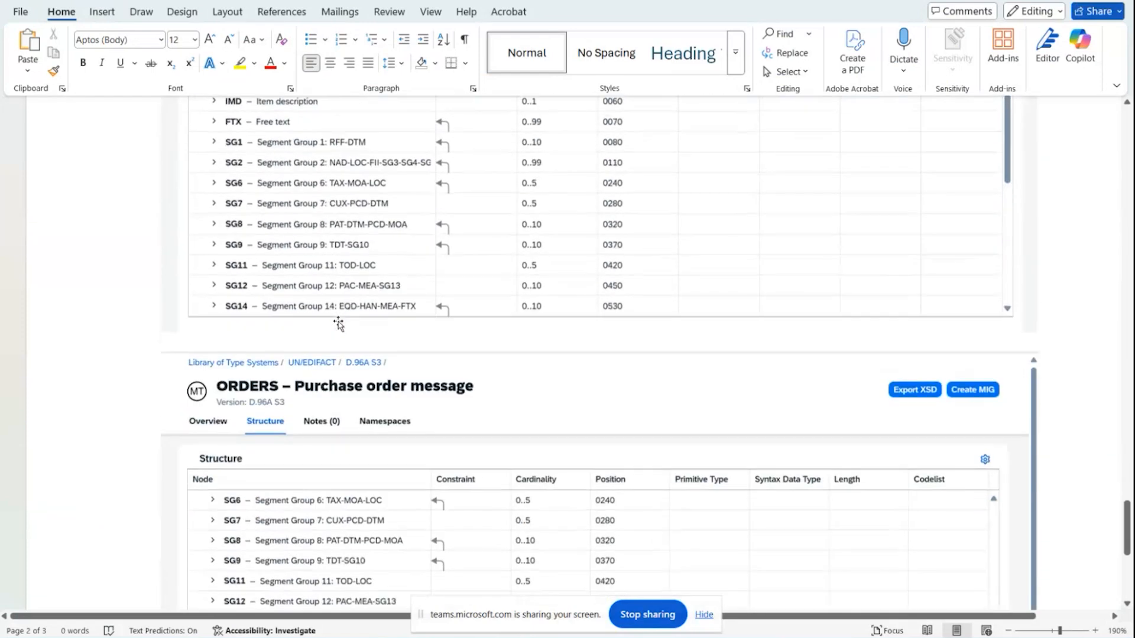
mouse_move(331, 634)
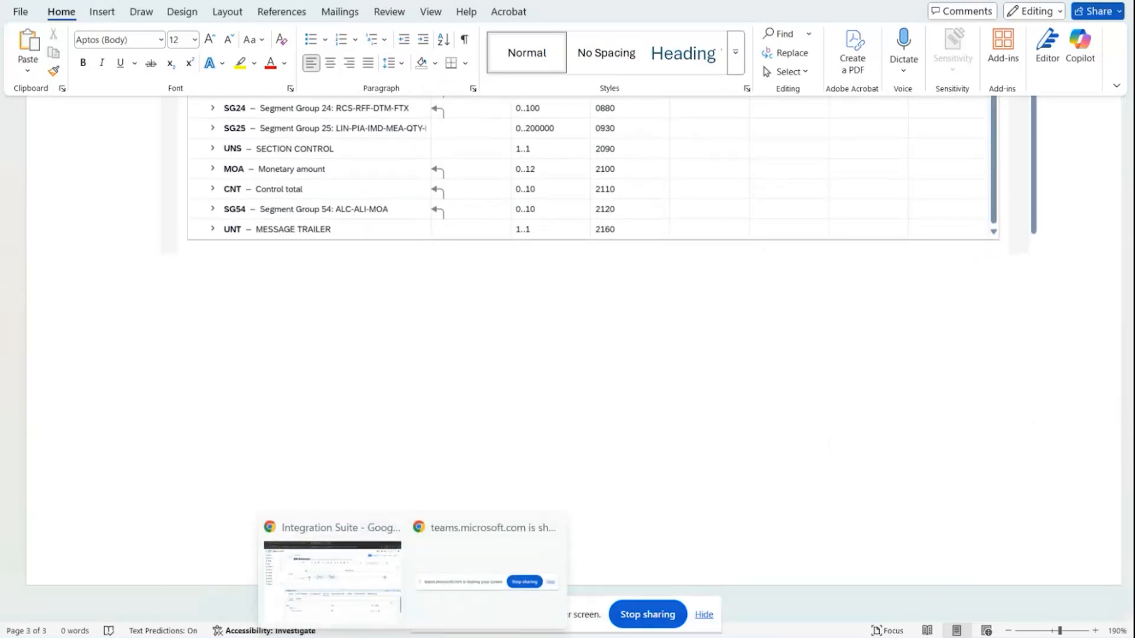
click(340, 588)
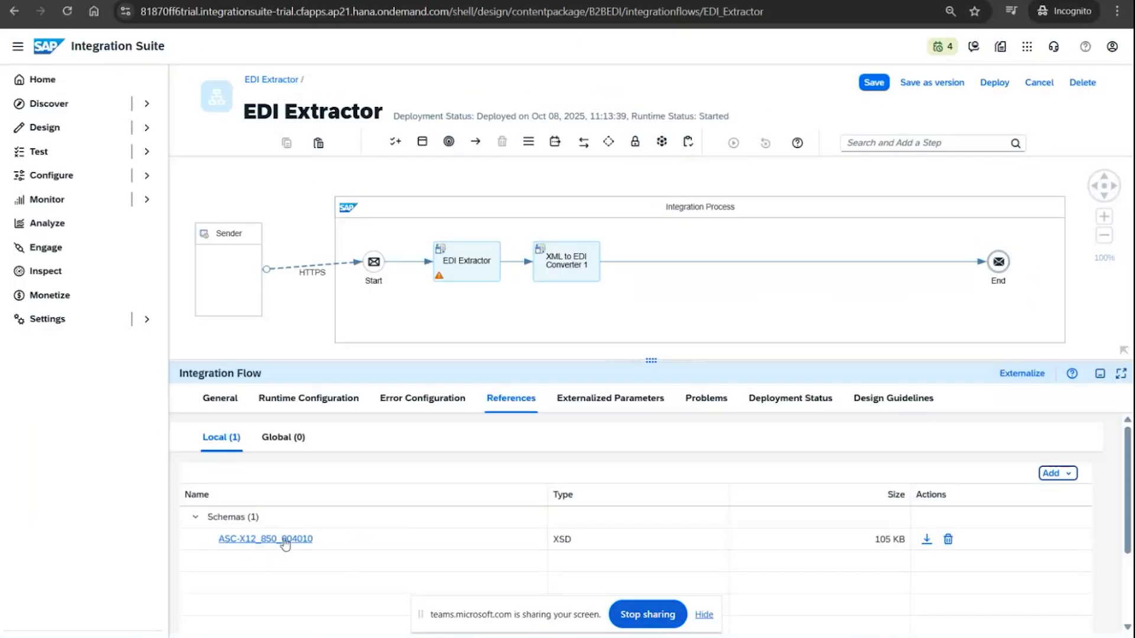
mouse_move(249, 547)
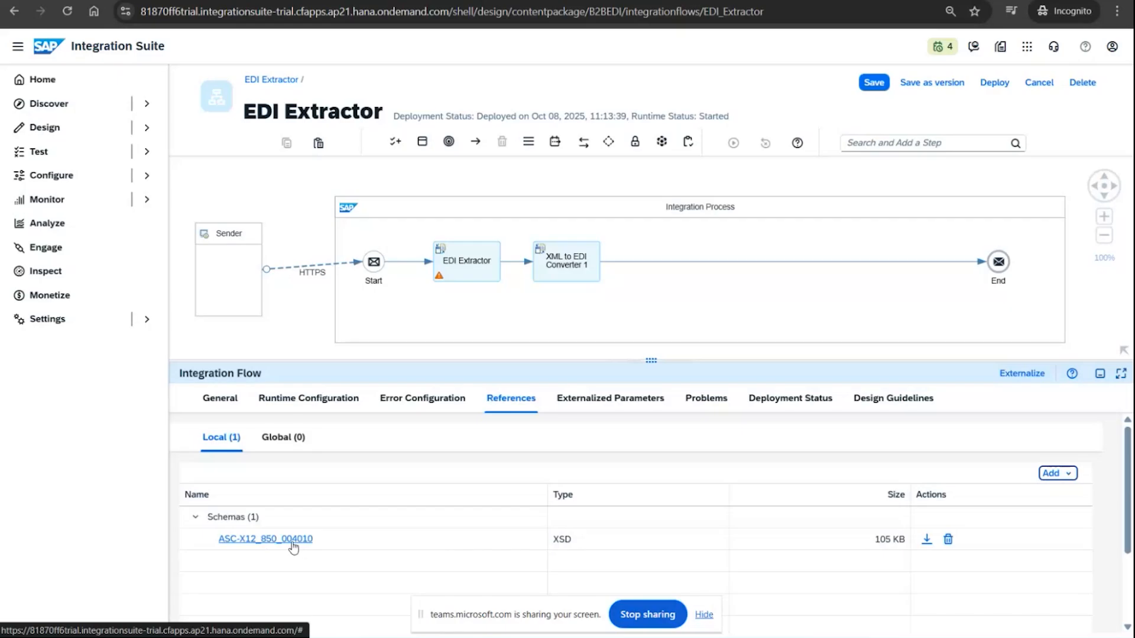
mouse_move(294, 546)
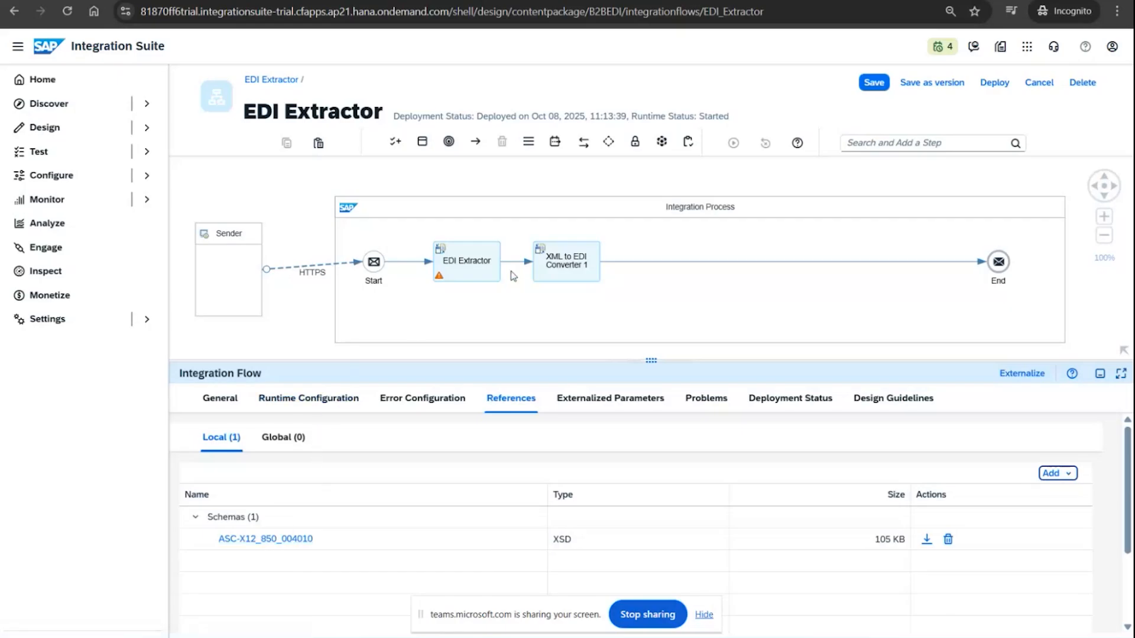
Add the schema /xsd/ASC-X12_850_004010.xsd to the XML to EDI Converter's EDIFACT settings and save the integration flow
click(561, 267)
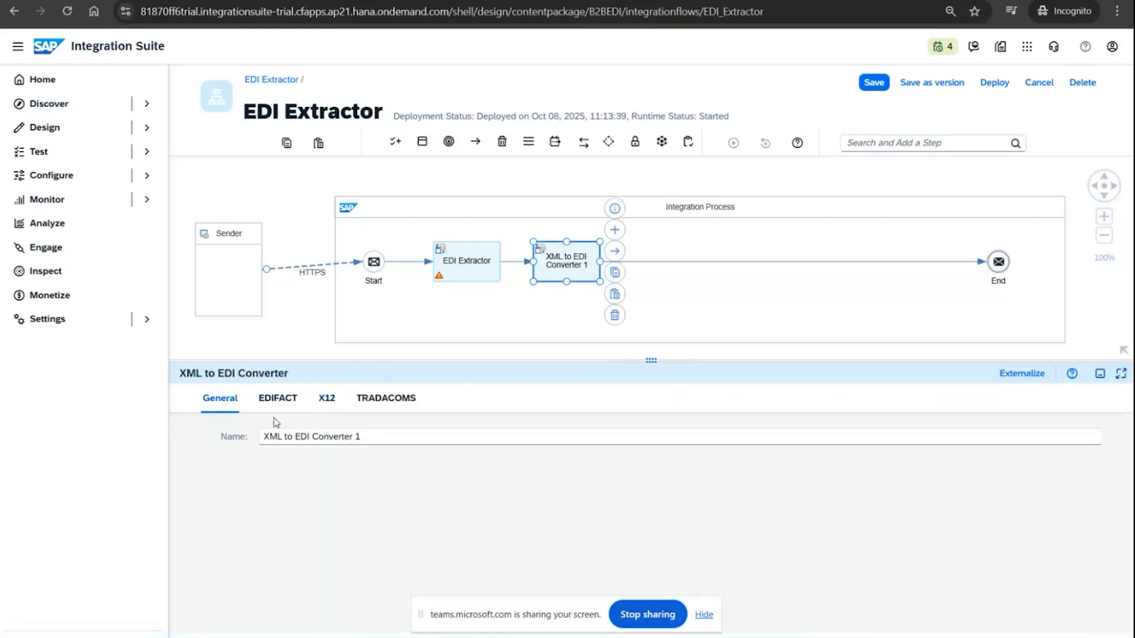
click(276, 399)
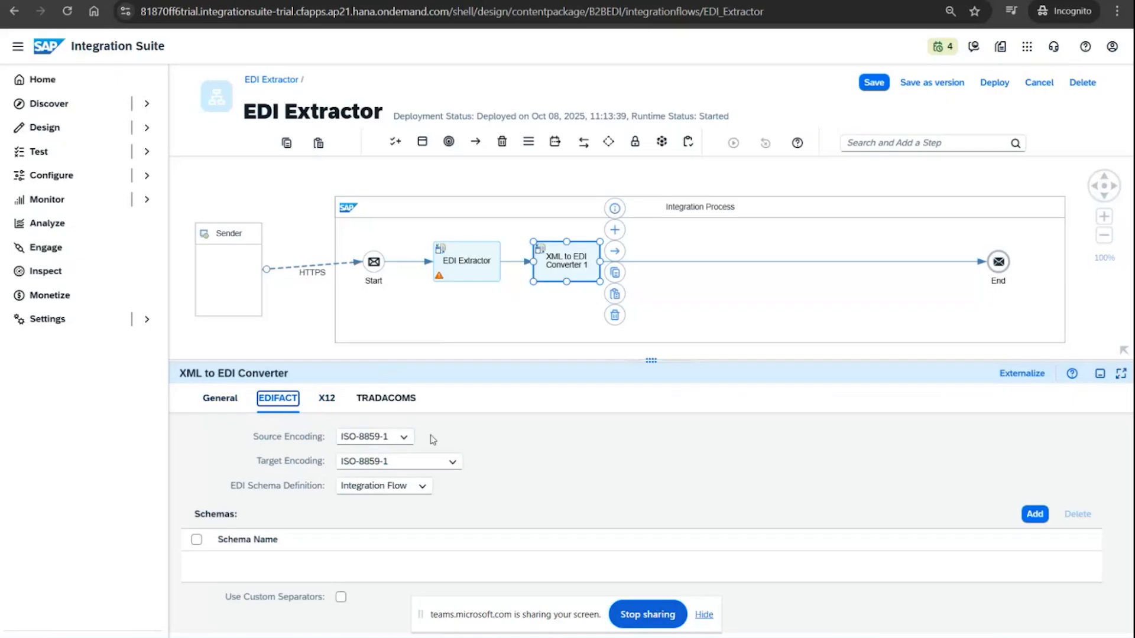
click(1031, 516)
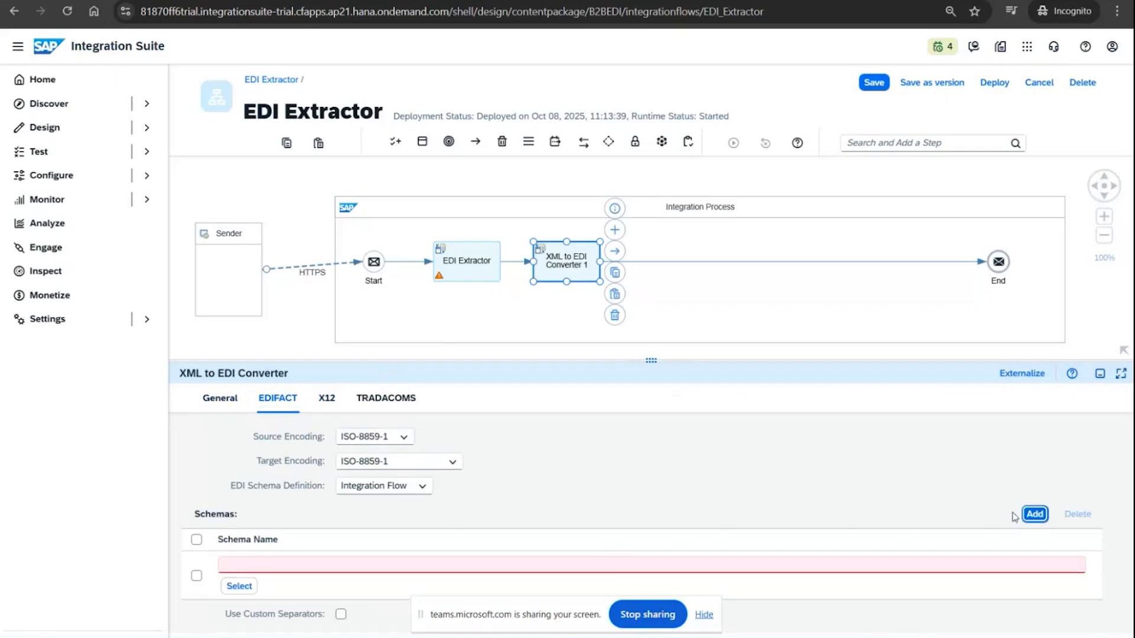
click(253, 587)
click(428, 119)
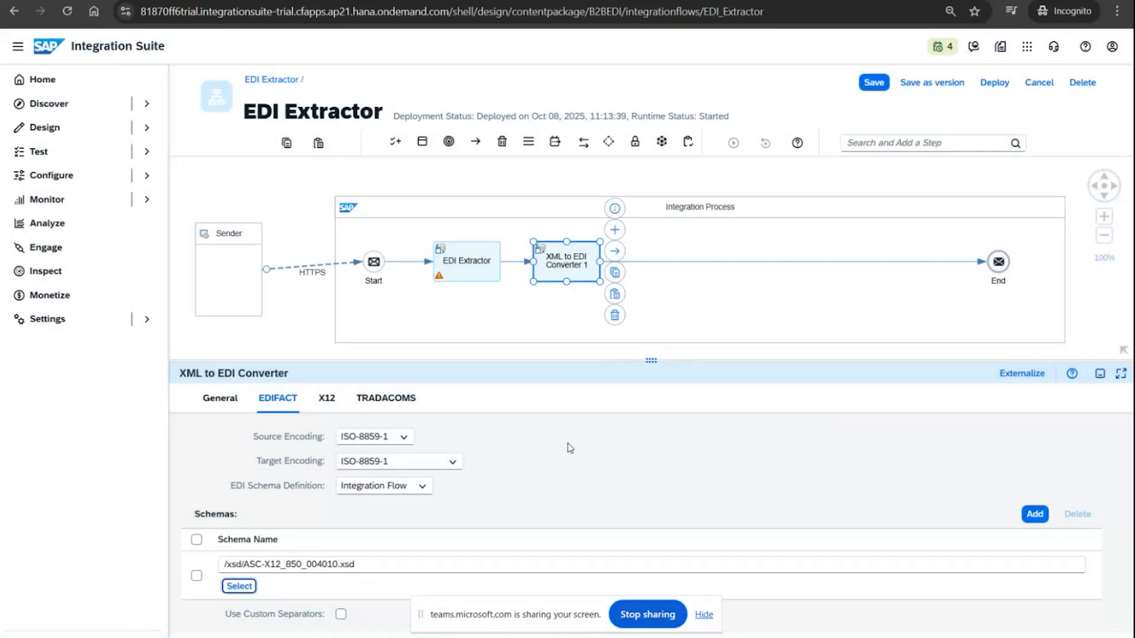
click(875, 88)
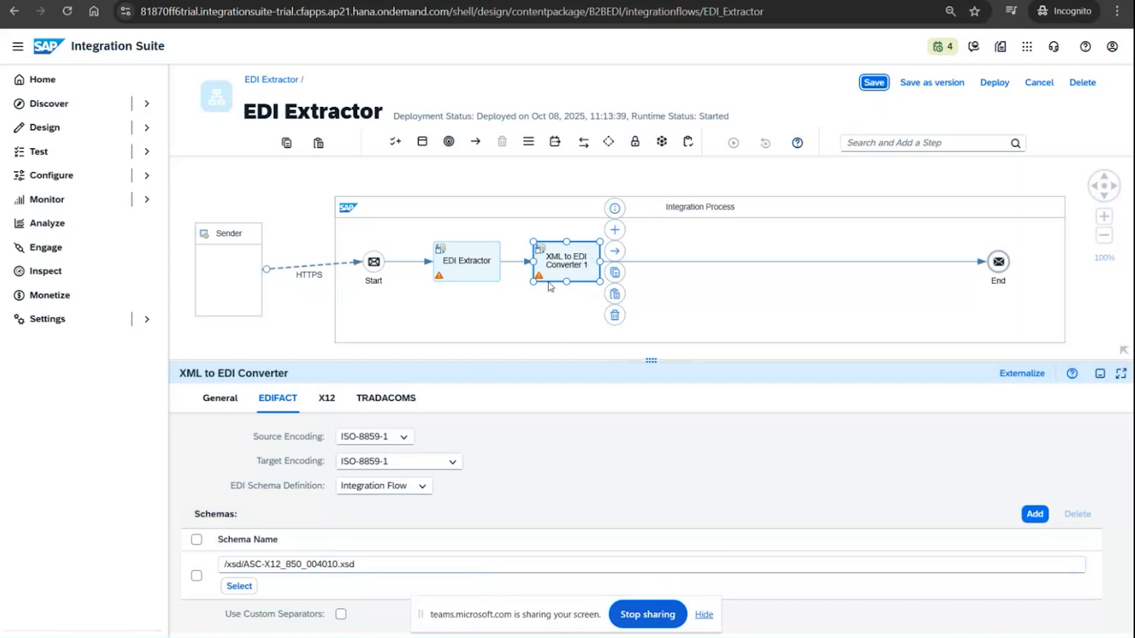
Delete the EDI Extractor step from the integration process and deploy the integration flow
click(490, 275)
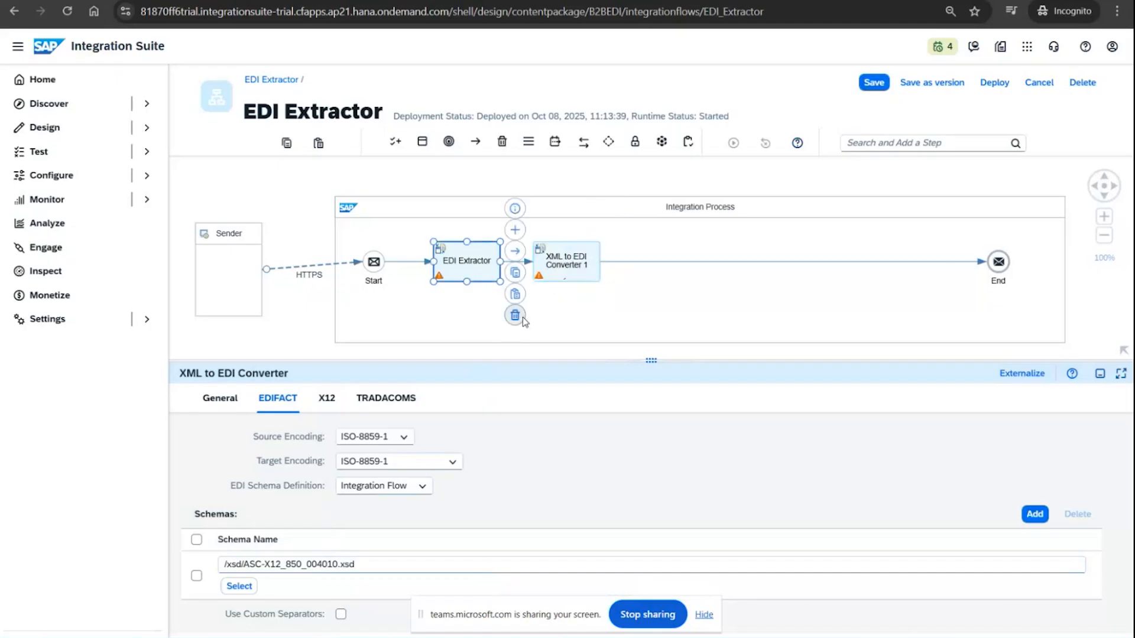
click(516, 316)
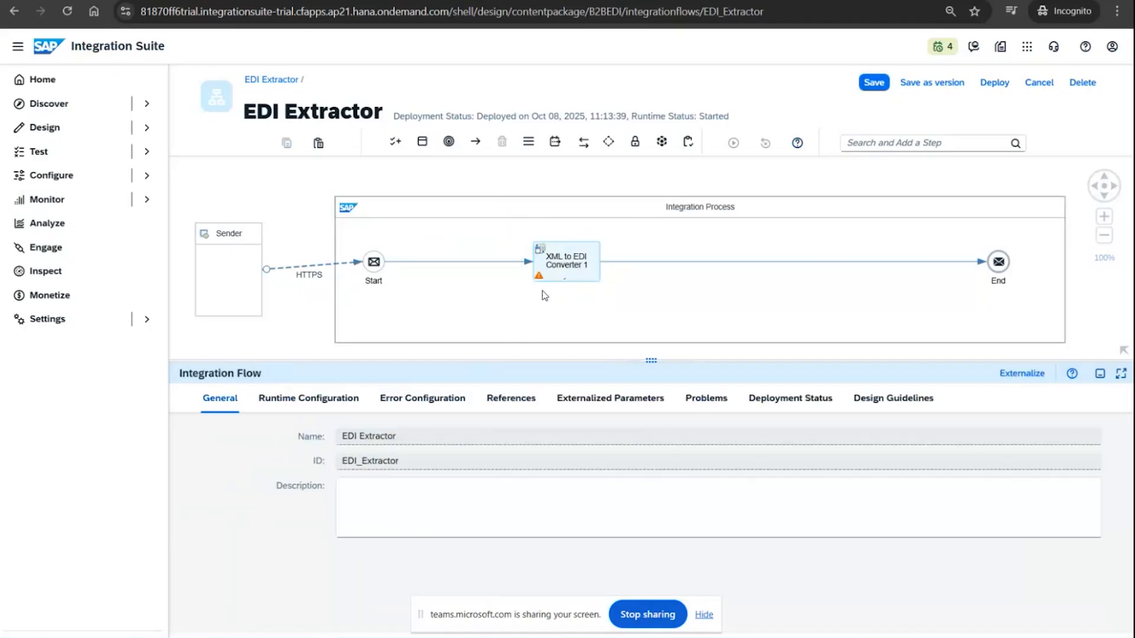
click(994, 82)
click(628, 383)
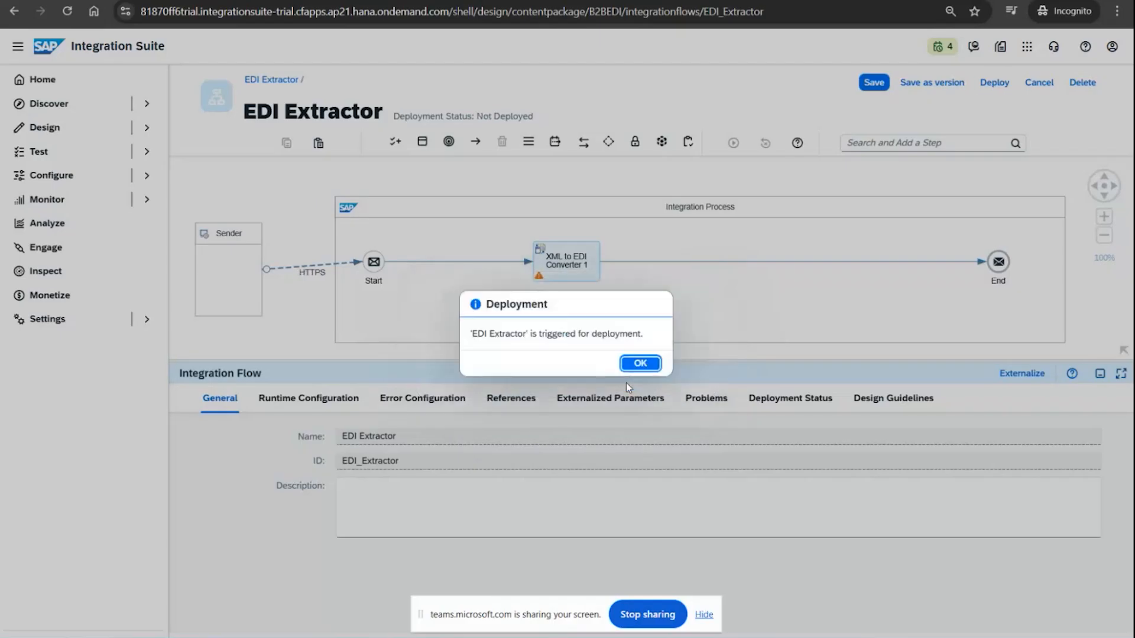
click(650, 364)
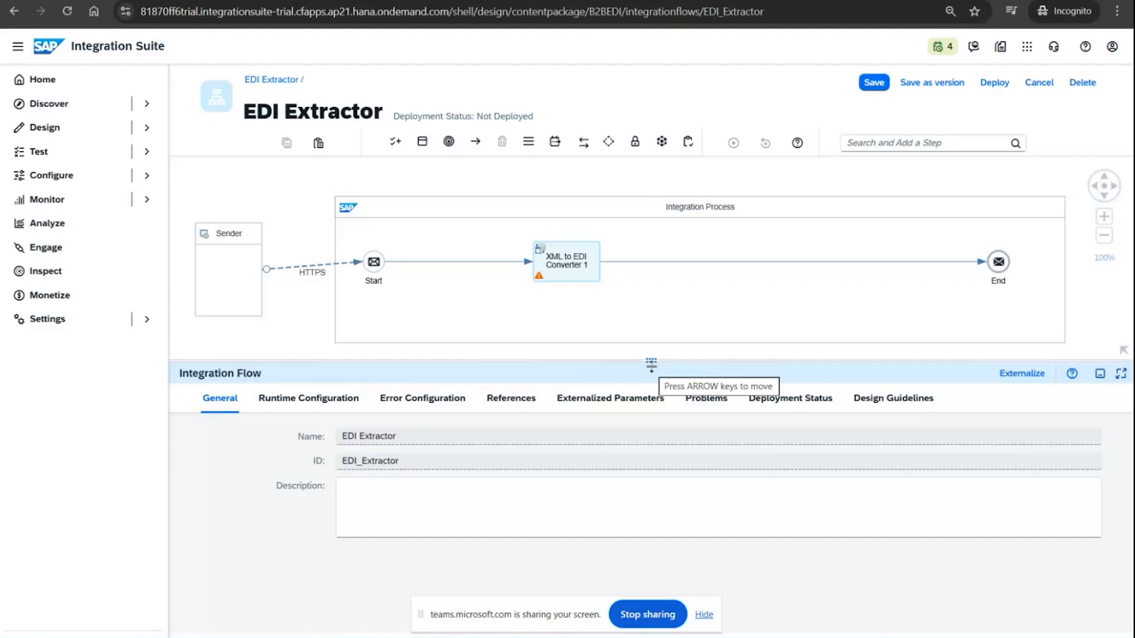
Switch to Postman, enlarge the request body area of the EDI Extractor request, and clear its EDI payload
key(alt+Tab)
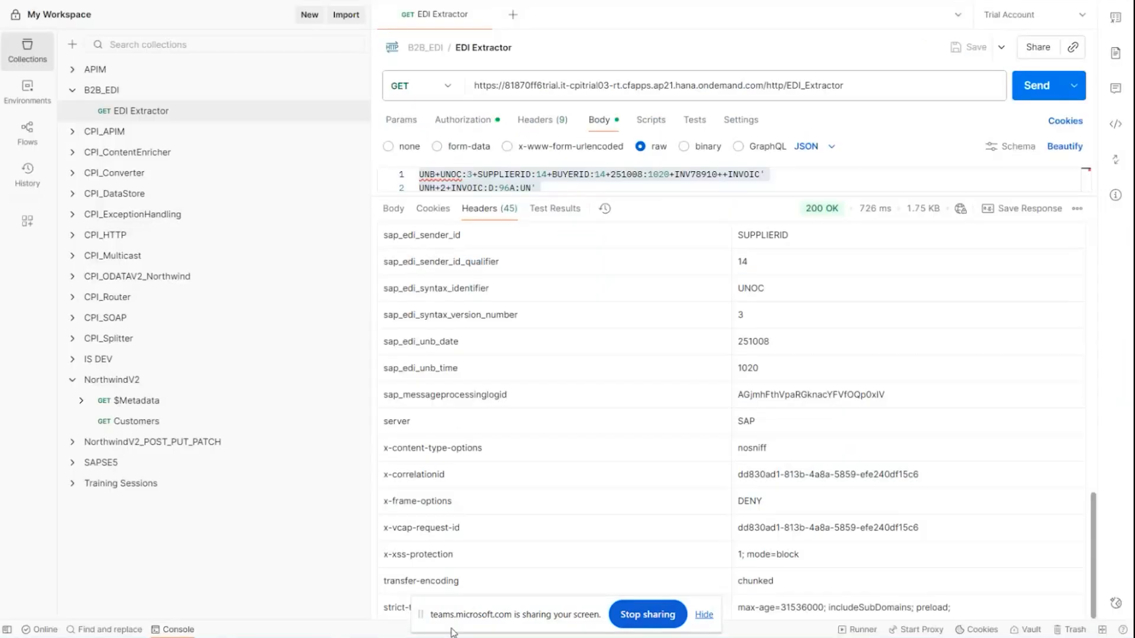
drag(674, 193, 659, 341)
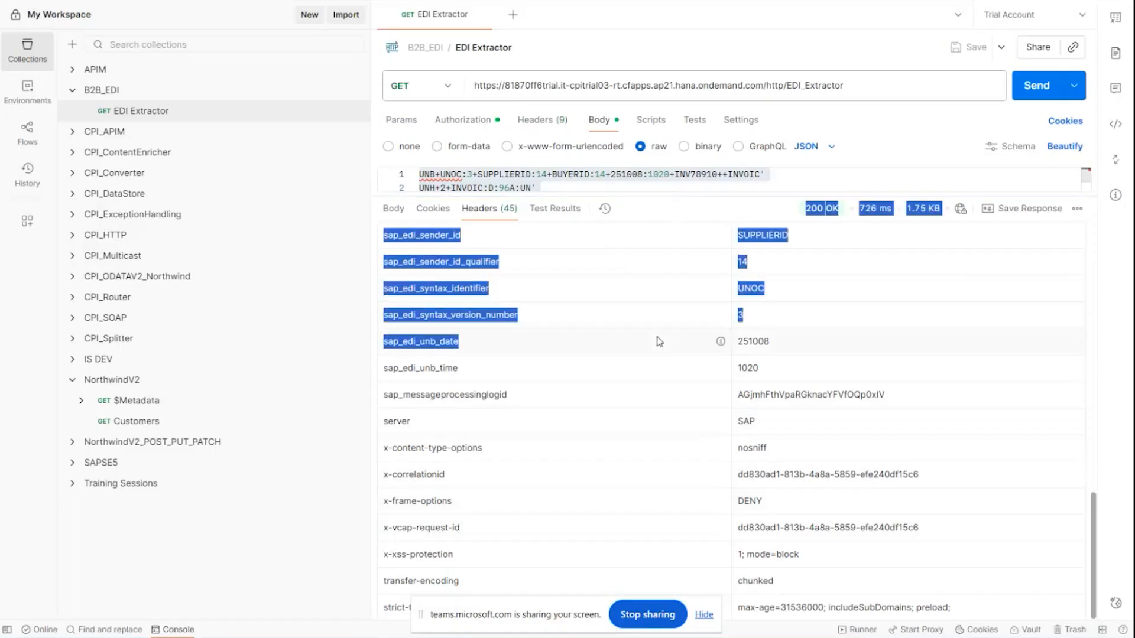
click(672, 245)
drag(680, 196, 681, 320)
drag(597, 299, 383, 169)
key(BackSpace)
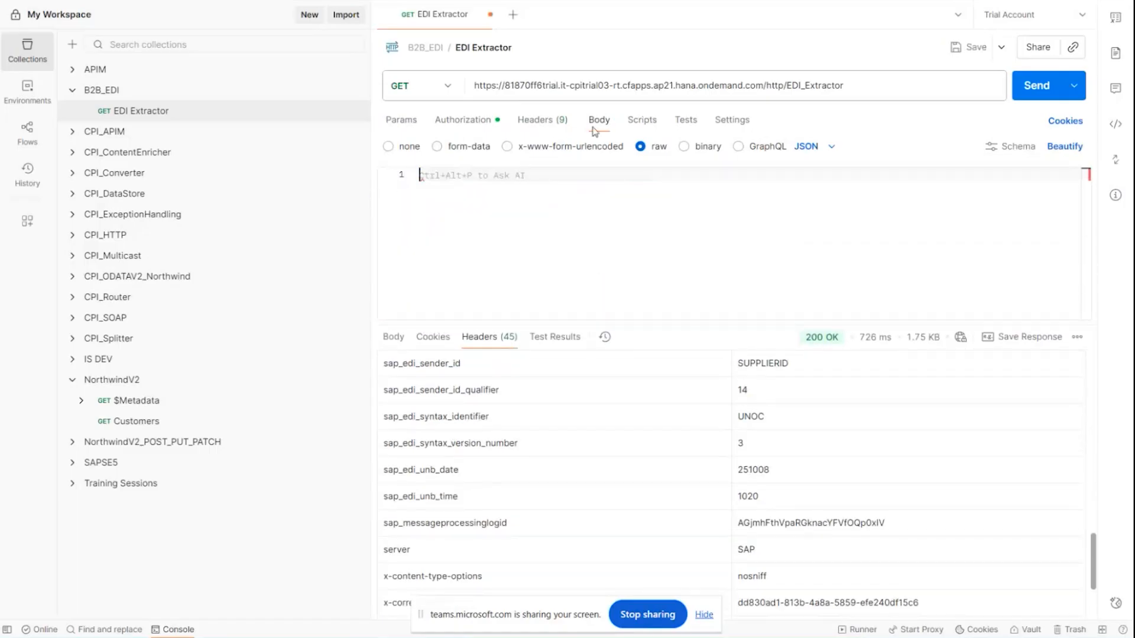
Send the EDI Extractor request with an empty body and inspect the response headers and body
click(1033, 88)
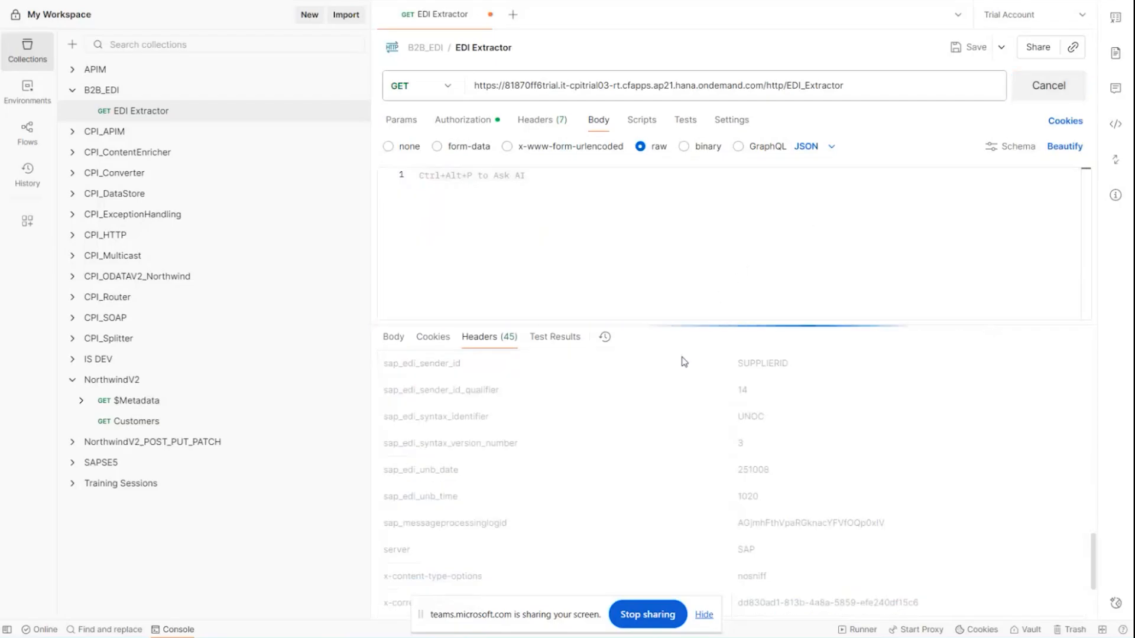
click(443, 340)
click(503, 338)
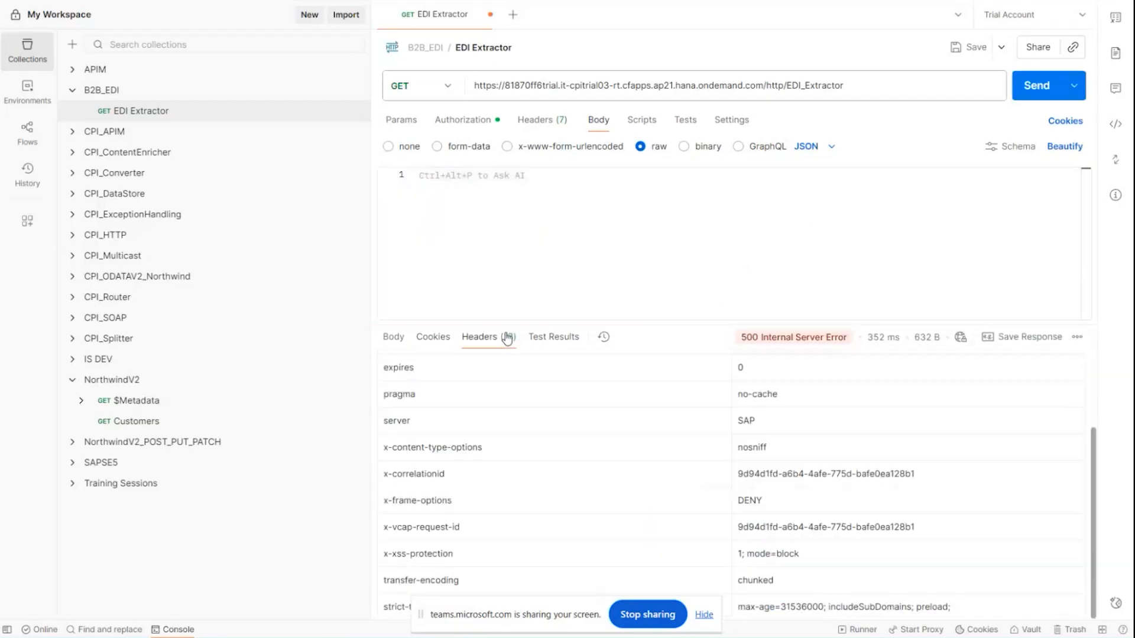
click(394, 350)
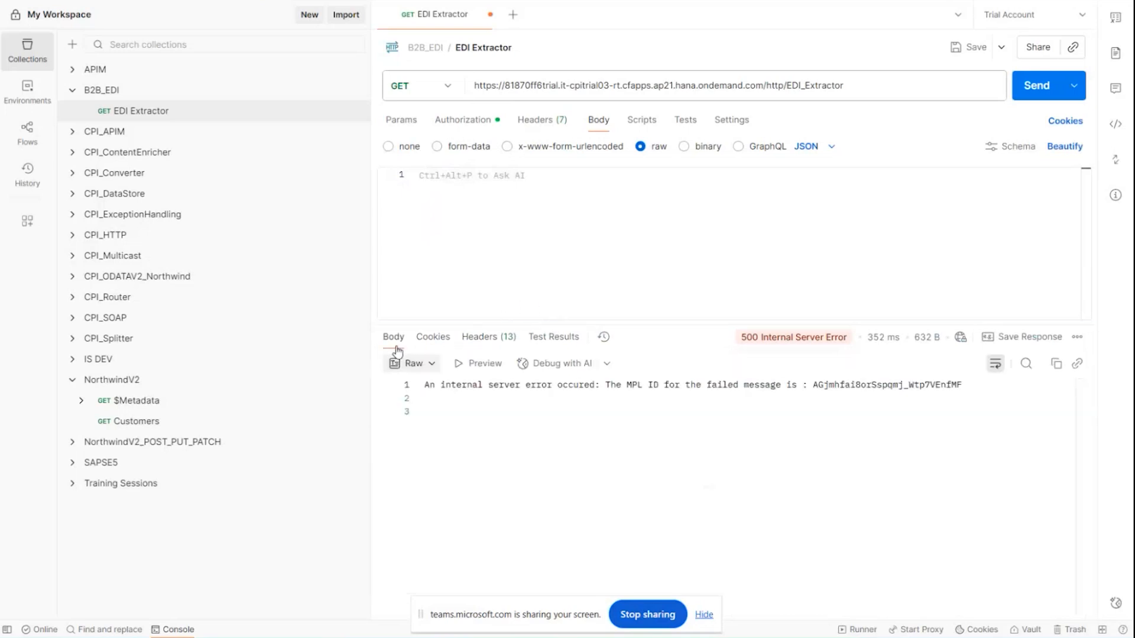
Return to the integration flow in Integration Suite and select the XML to EDI Converter step
click(364, 565)
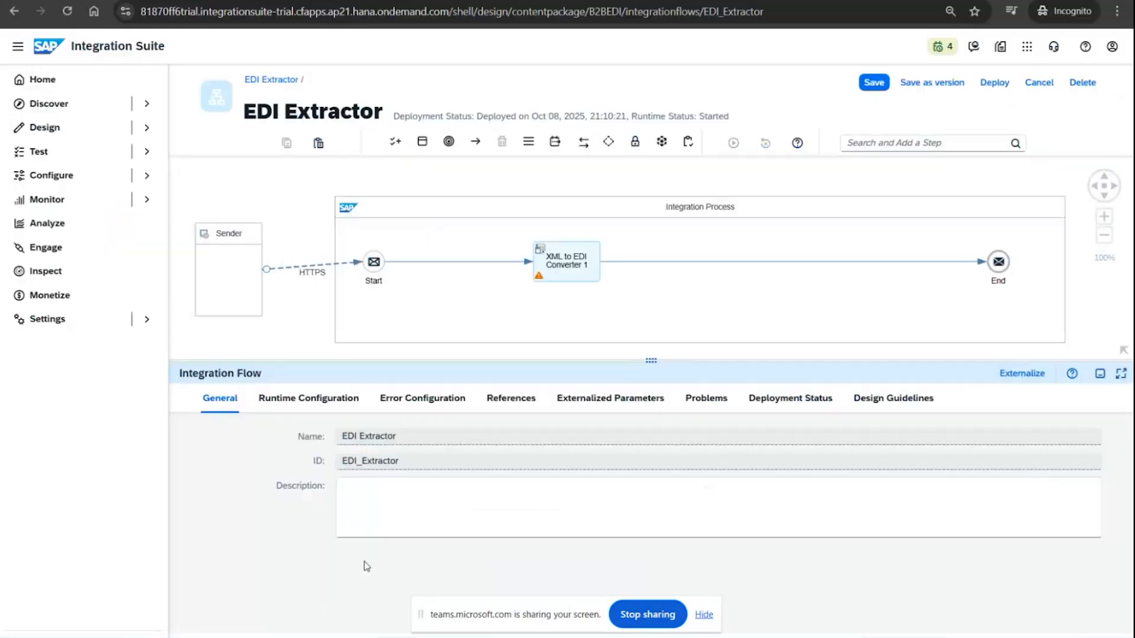
click(583, 279)
click(582, 279)
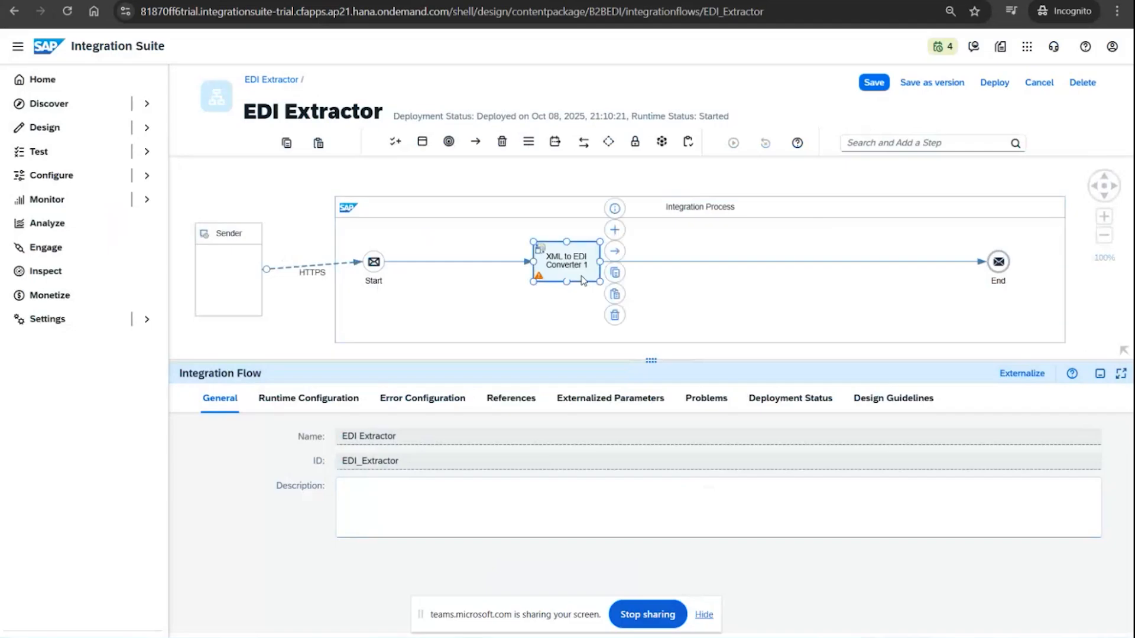
Switch to the EDI notes and review the X12 structure, converter XML output, Trading Partner Management and AS2 scenario sections
click(455, 637)
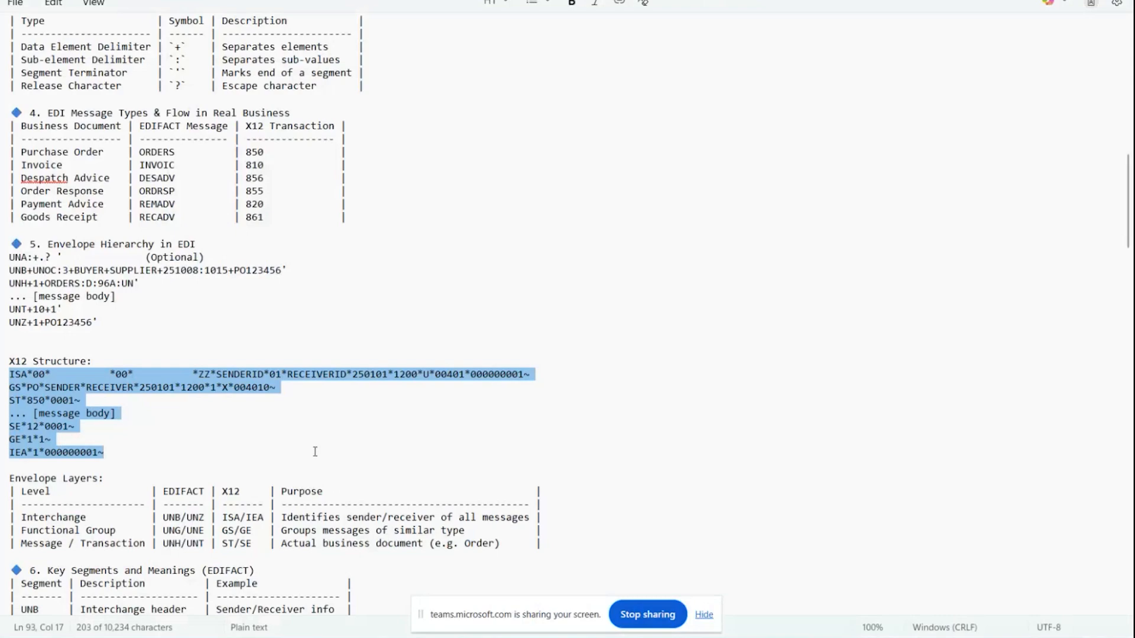
click(87, 325)
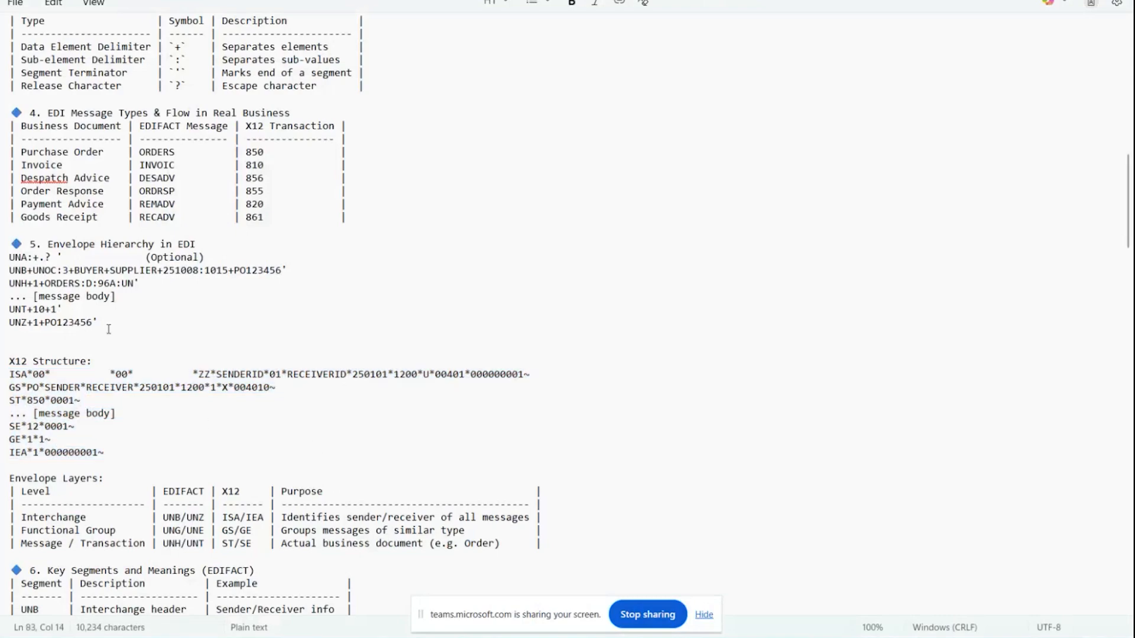
drag(106, 445, 3, 375)
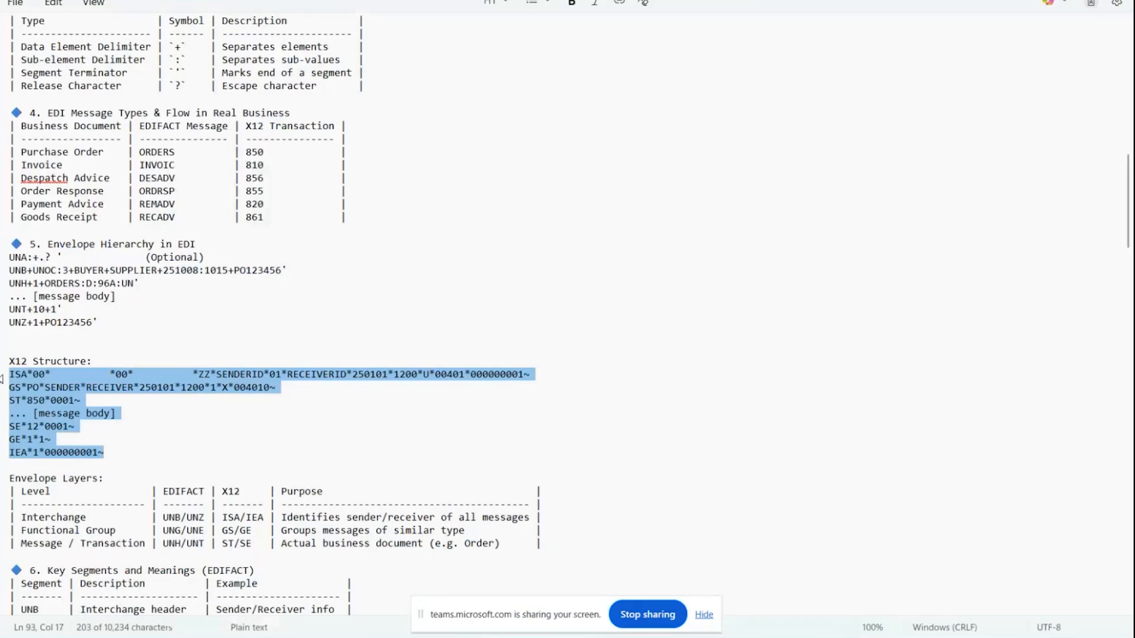
scroll(148, 451, down, 20)
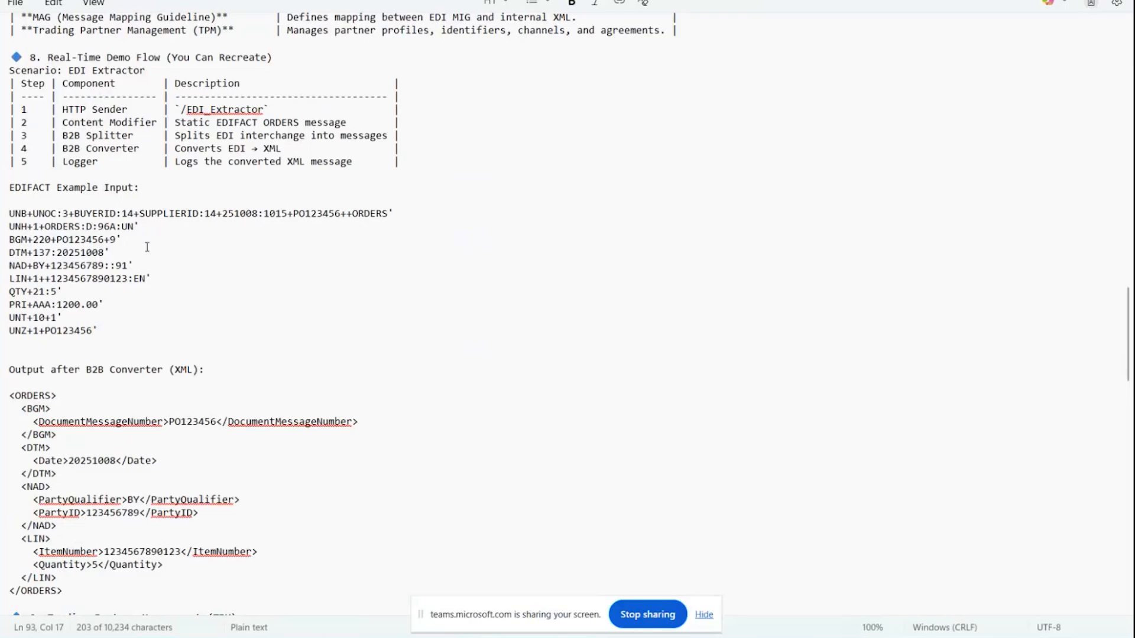
scroll(106, 416, down, 6)
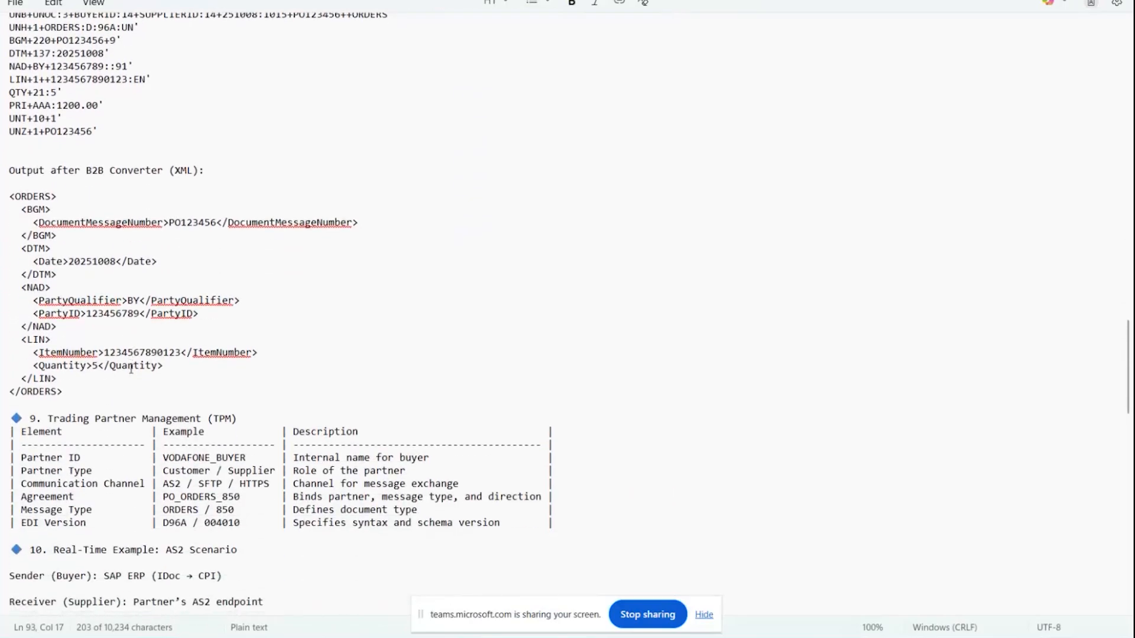
scroll(131, 368, down, 3)
scroll(131, 369, down, 3)
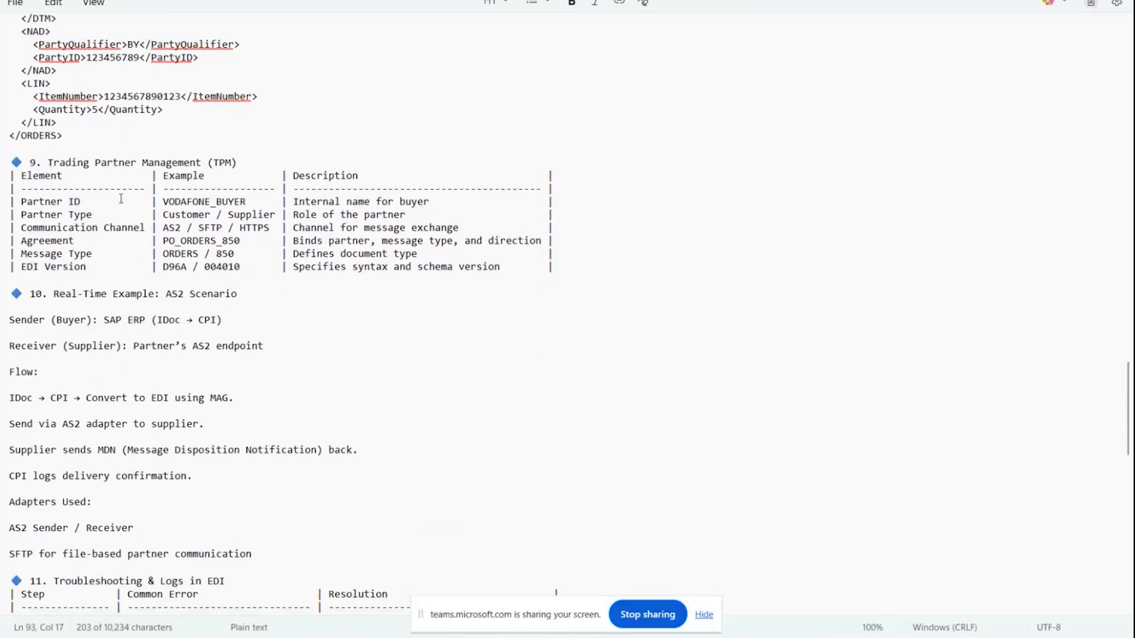
Highlight the partner ID, partner type and message type entries in the Trading Partner Management table of the notes
drag(110, 202, 16, 204)
drag(156, 201, 279, 200)
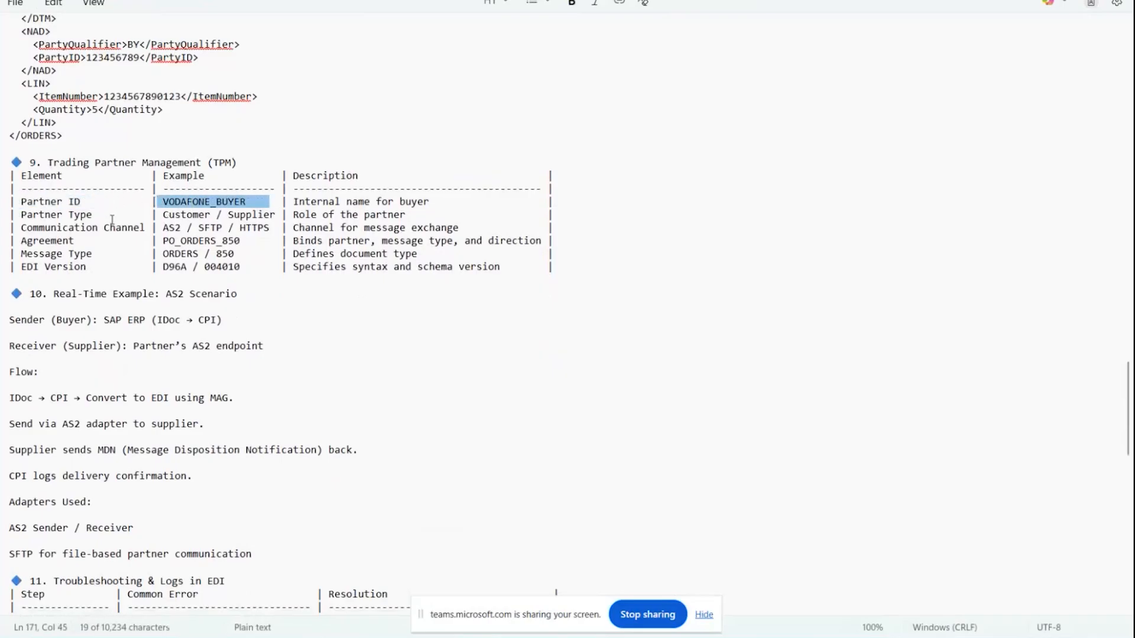
drag(111, 216, 12, 205)
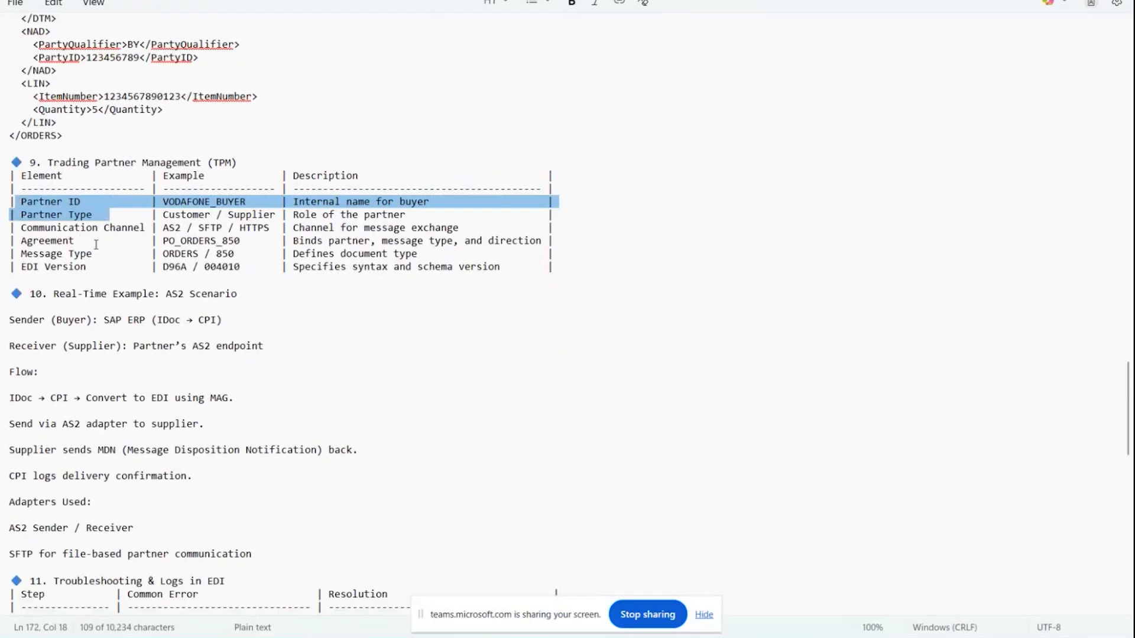
mouse_move(92, 241)
mouse_down()
mouse_move(20, 253)
mouse_move(98, 255)
mouse_up()
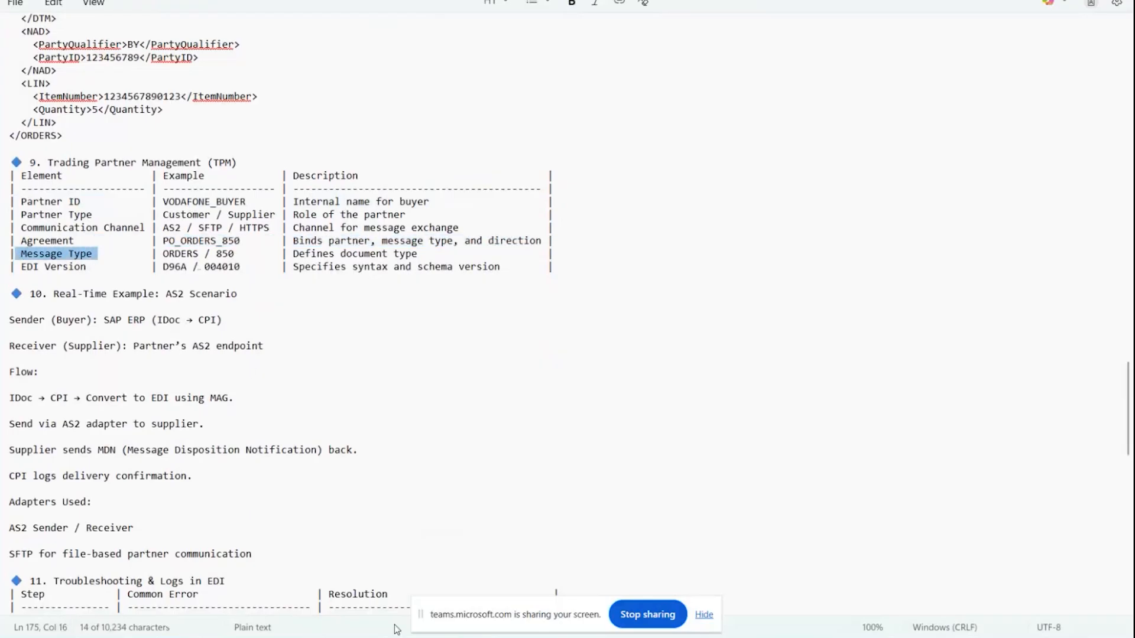
Switch to Integration Suite, view the company profile, partner profiles and agreement templates under B2B Scenarios, and start creating an agreement template
click(329, 538)
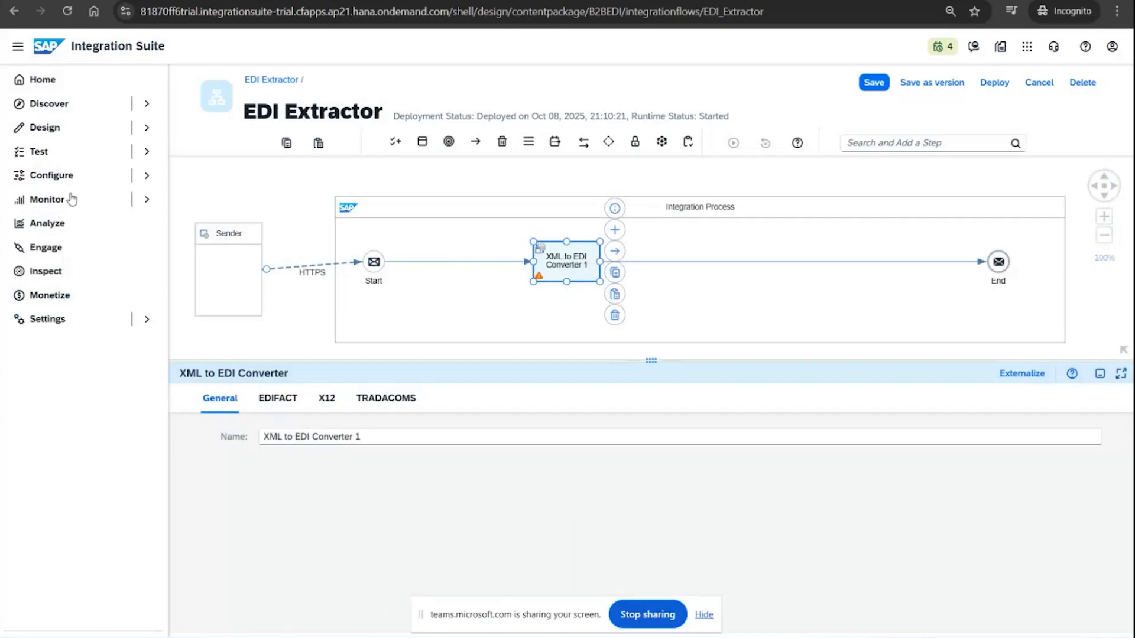
click(69, 133)
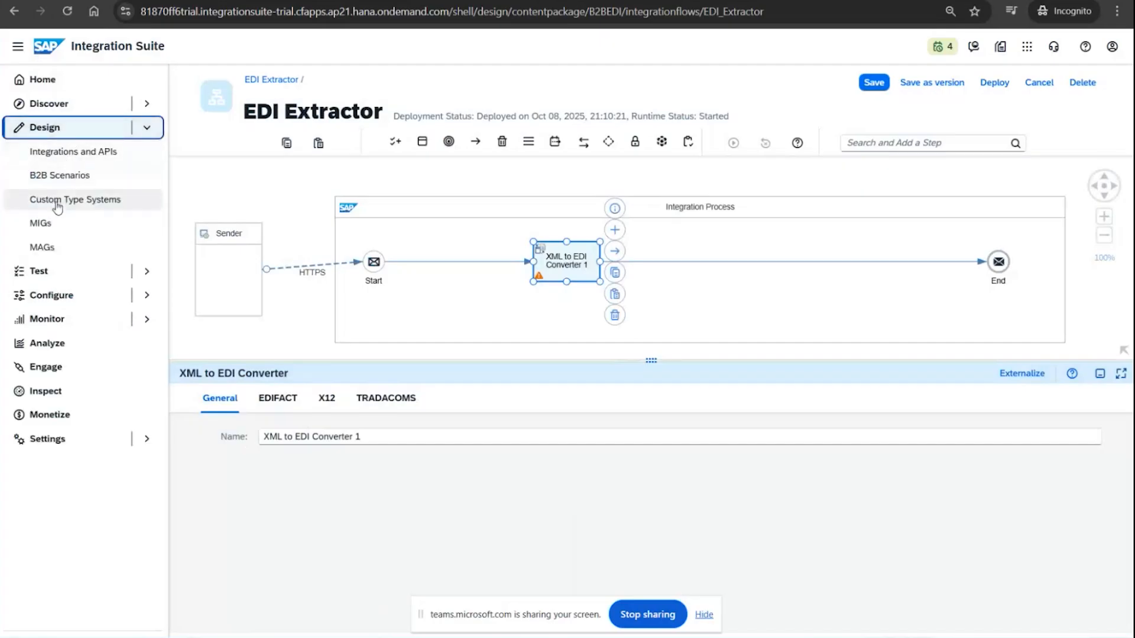
click(47, 175)
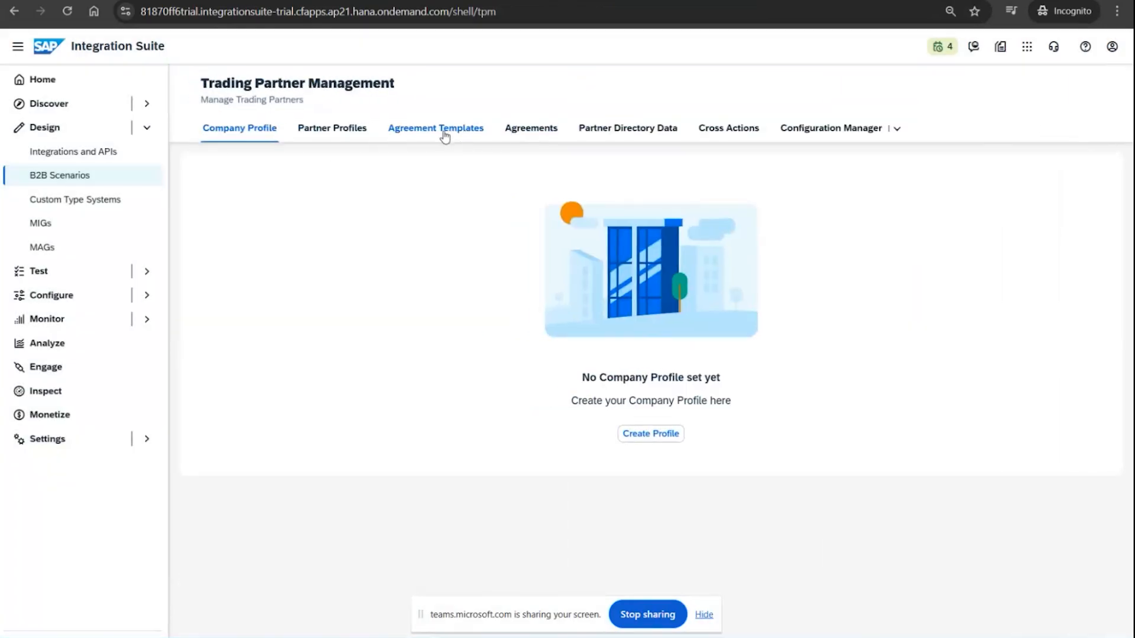
click(329, 134)
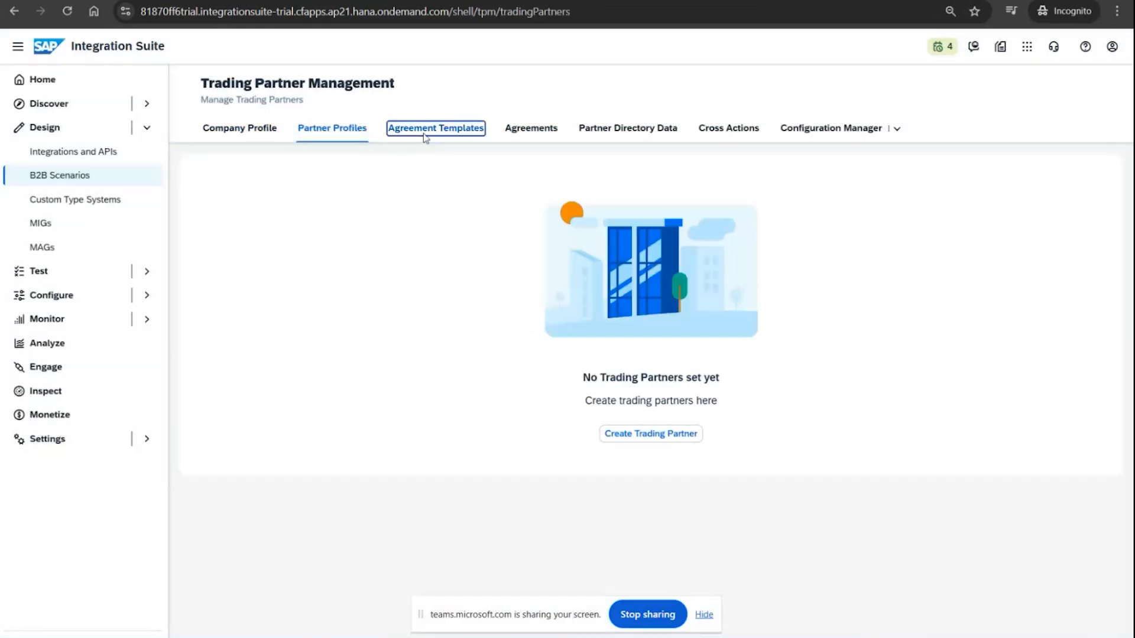
click(424, 136)
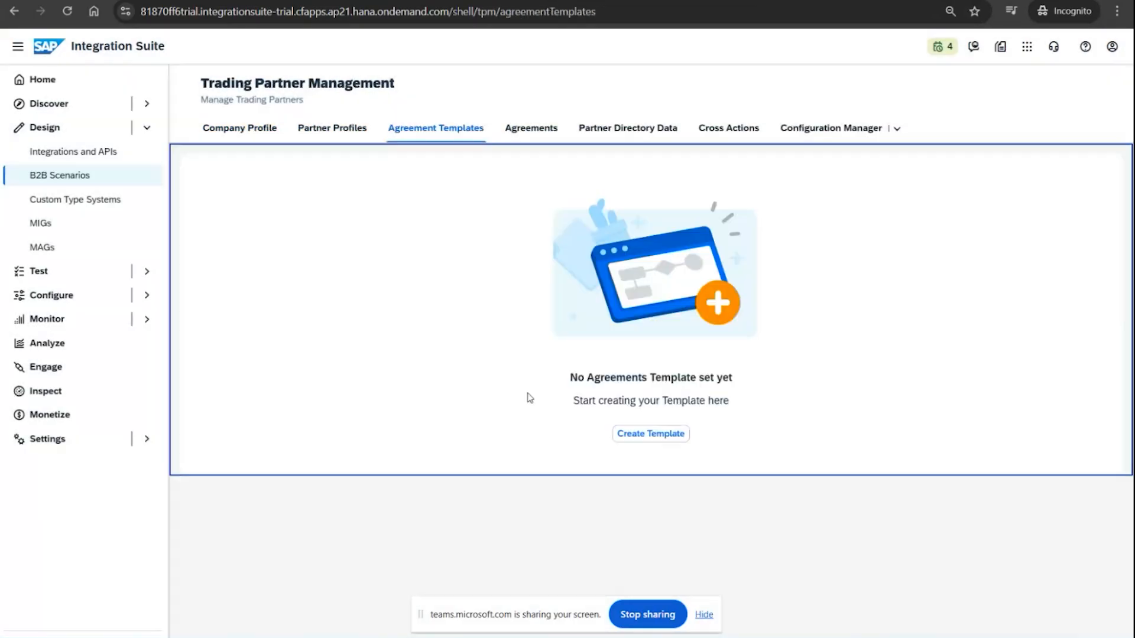
click(650, 434)
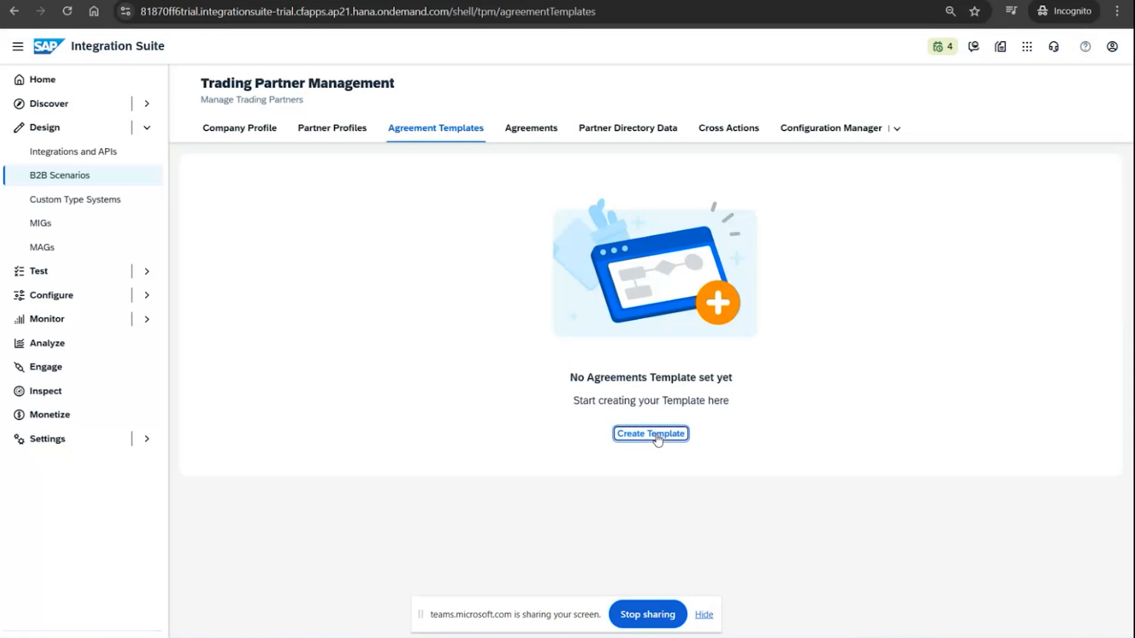
click(735, 412)
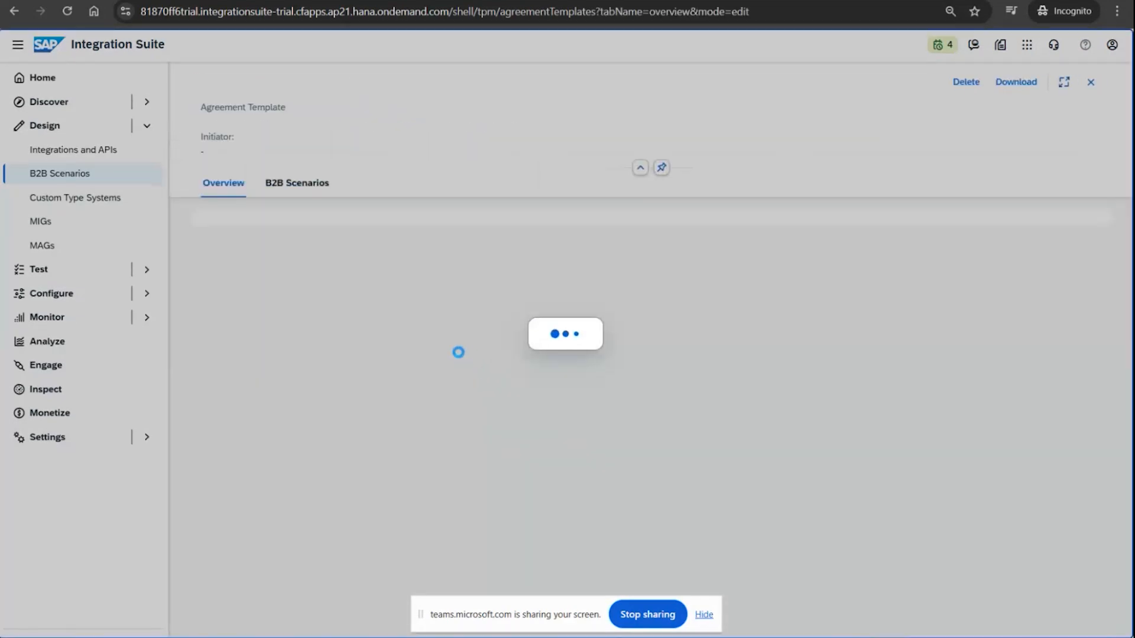
Return to the EDI notes and review the AS2 scenario, highlighting the sender, the receiver endpoint and the MAG-based EDI conversion
click(279, 636)
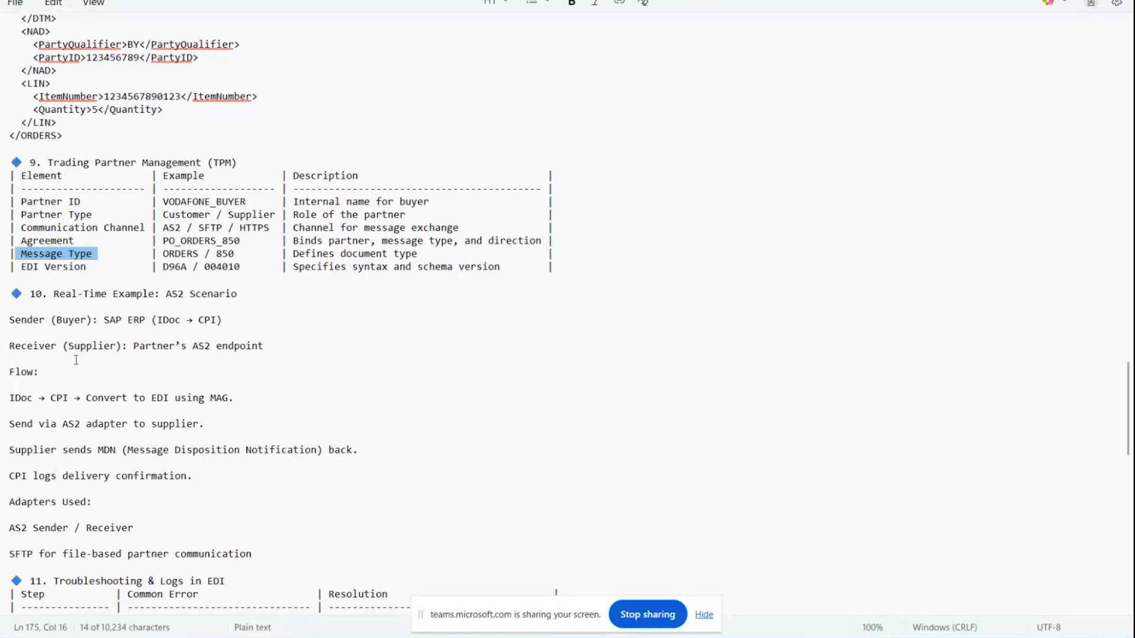
drag(103, 320, 222, 320)
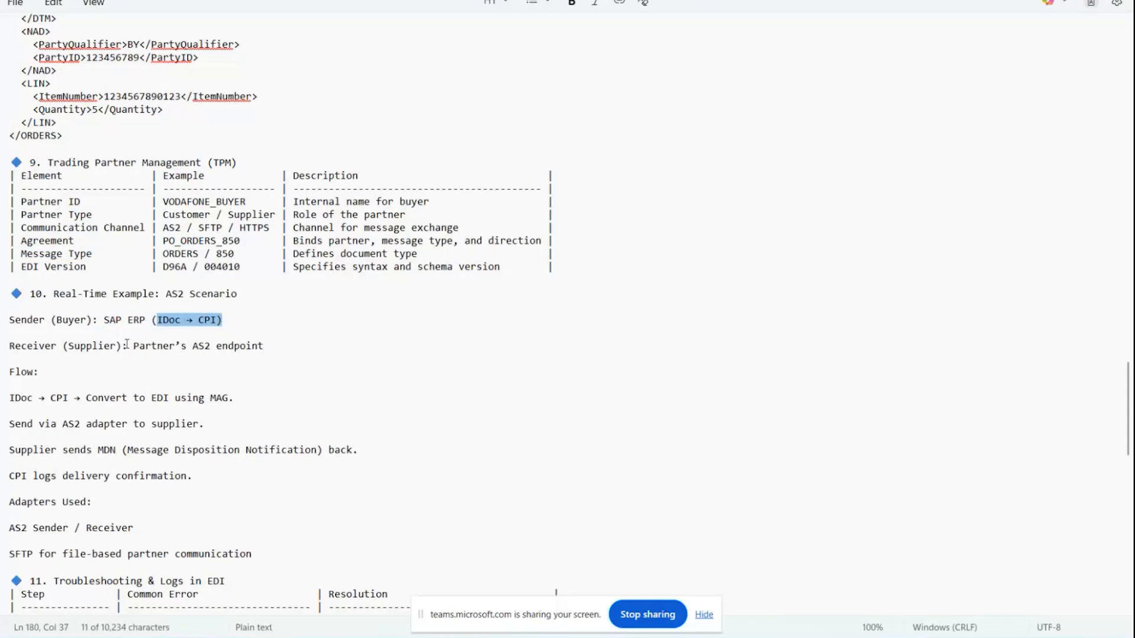
drag(131, 346, 271, 351)
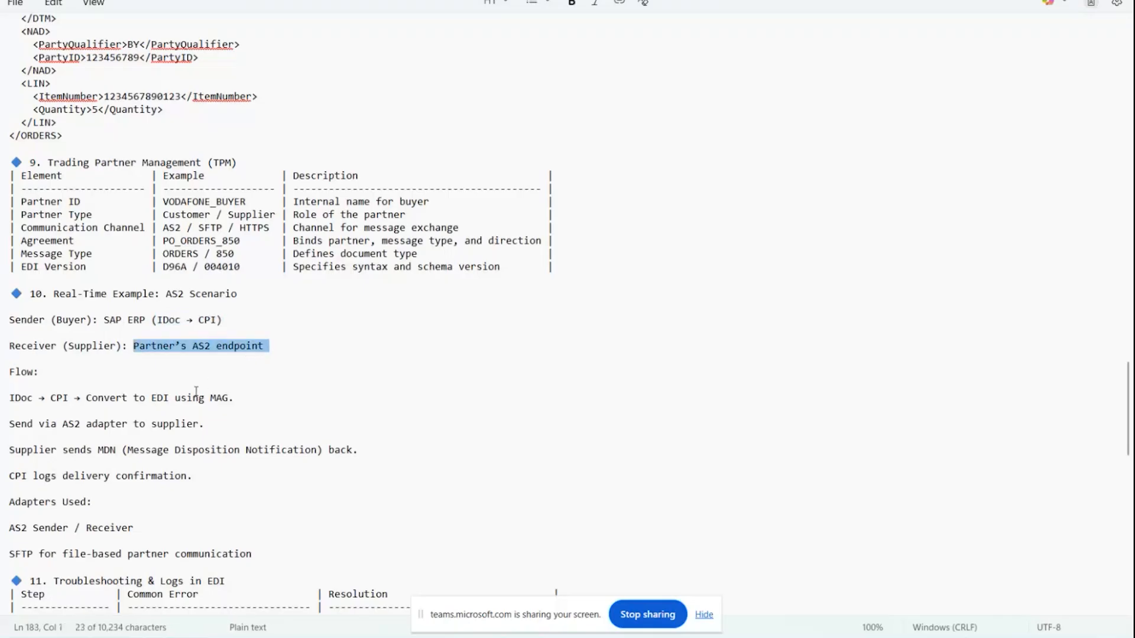
scroll(155, 417, down, 3)
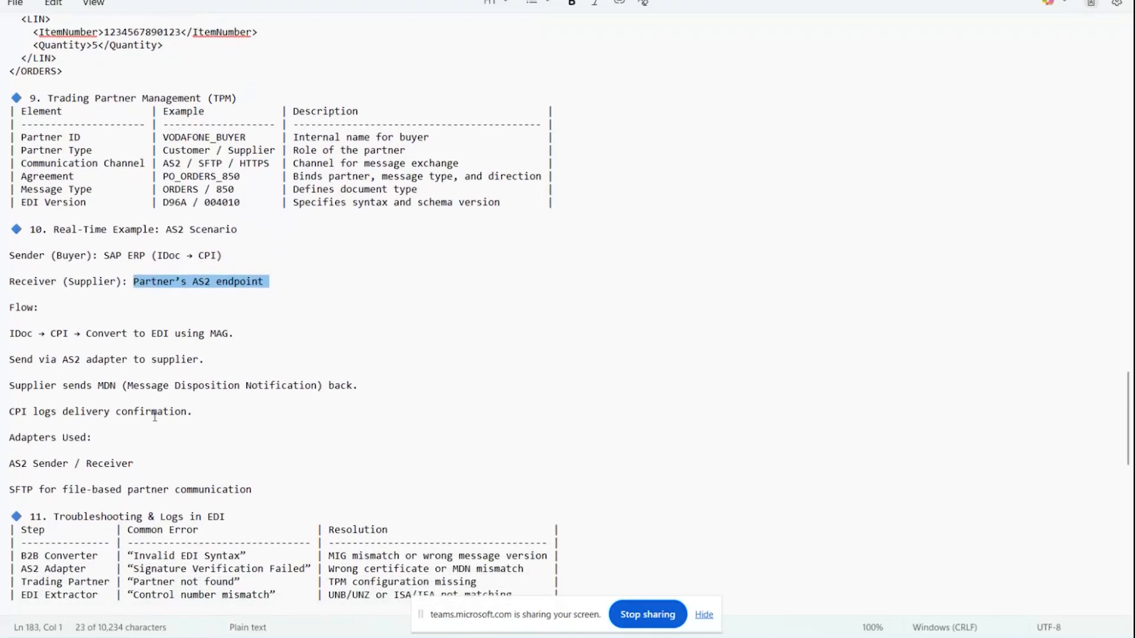
scroll(155, 417, down, 1)
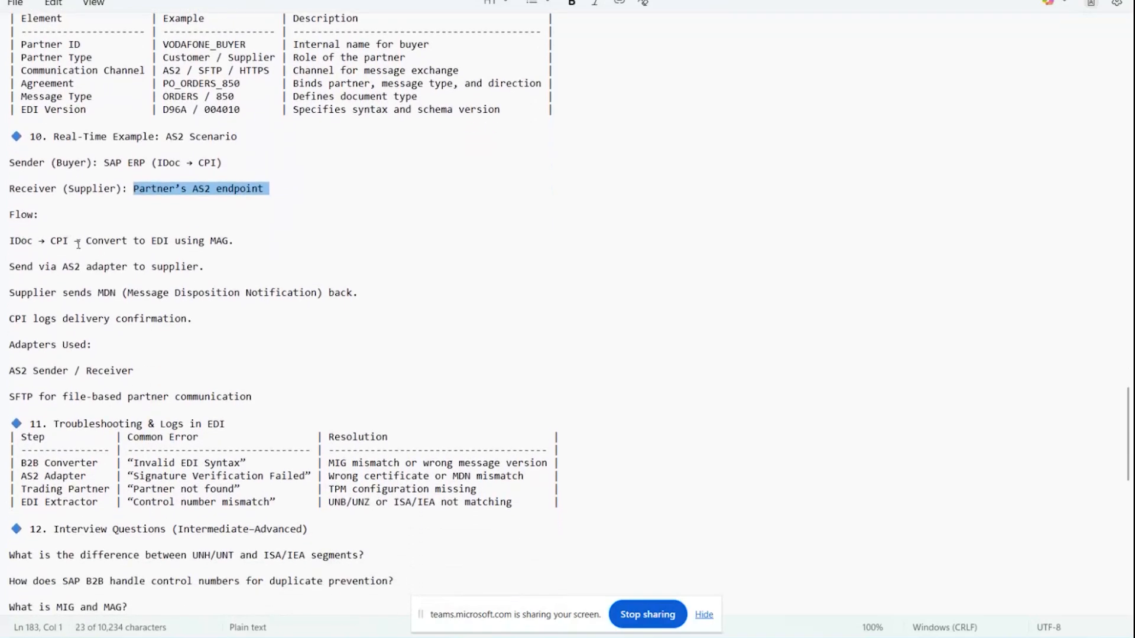
drag(86, 241, 241, 245)
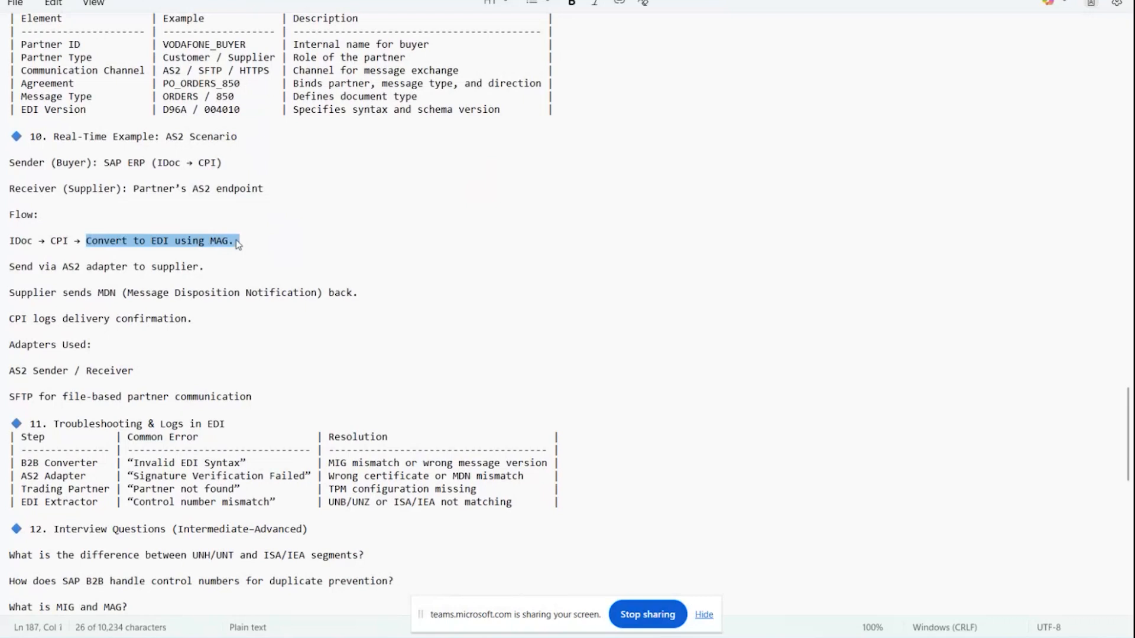
Skim the notes' troubleshooting table and interview questions through to the end-to-end business example
scroll(199, 368, down, 1)
scroll(200, 368, down, 5)
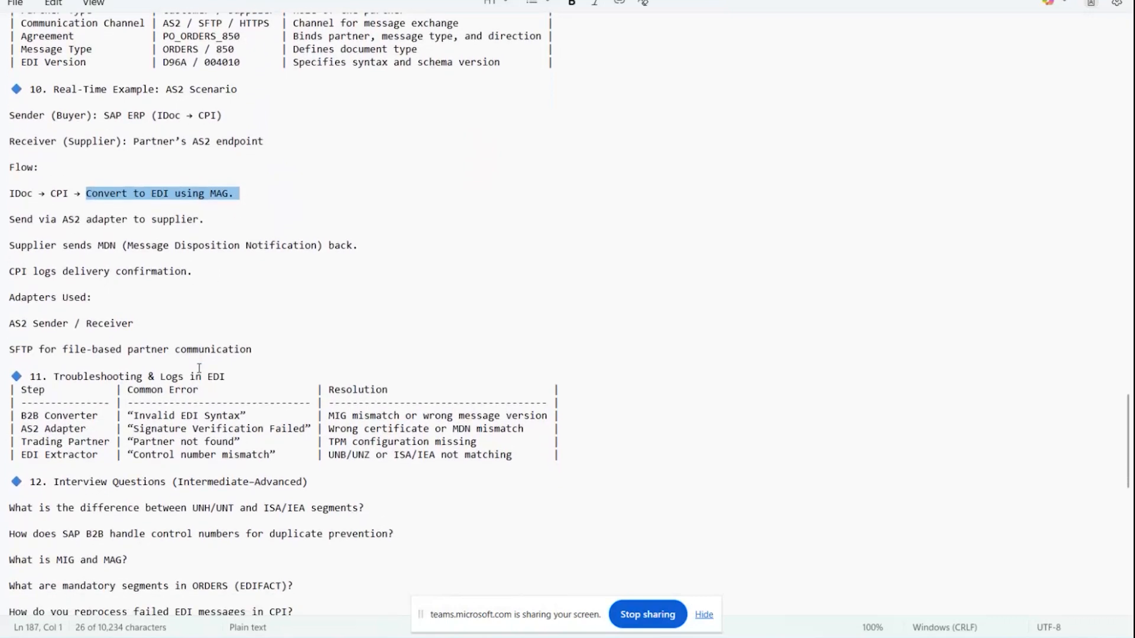
scroll(200, 368, down, 5)
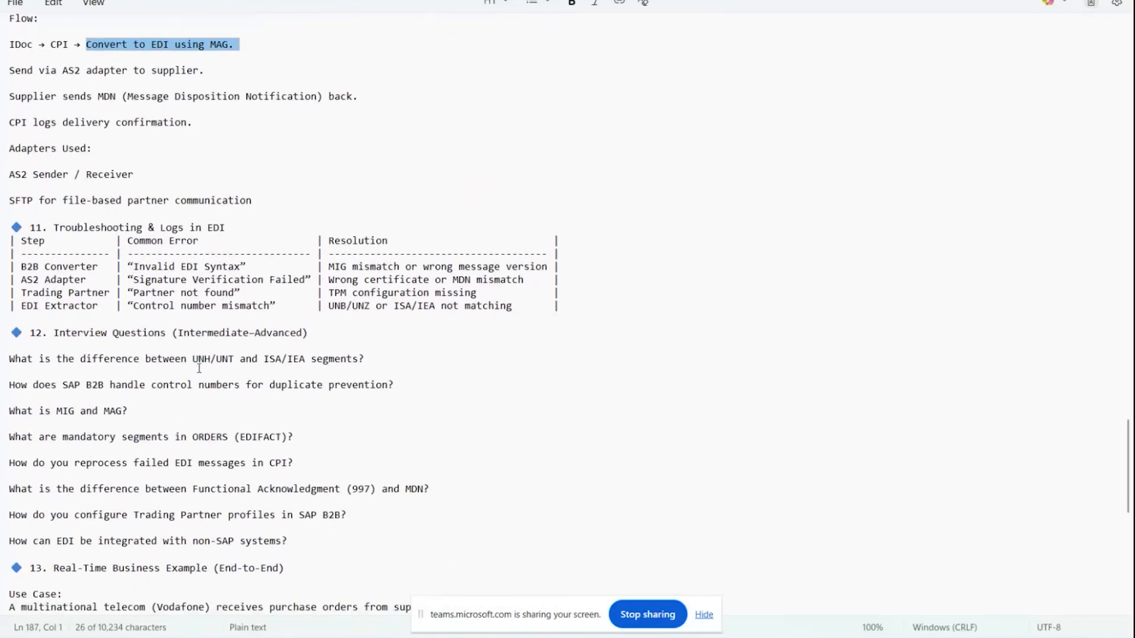
scroll(199, 368, down, 8)
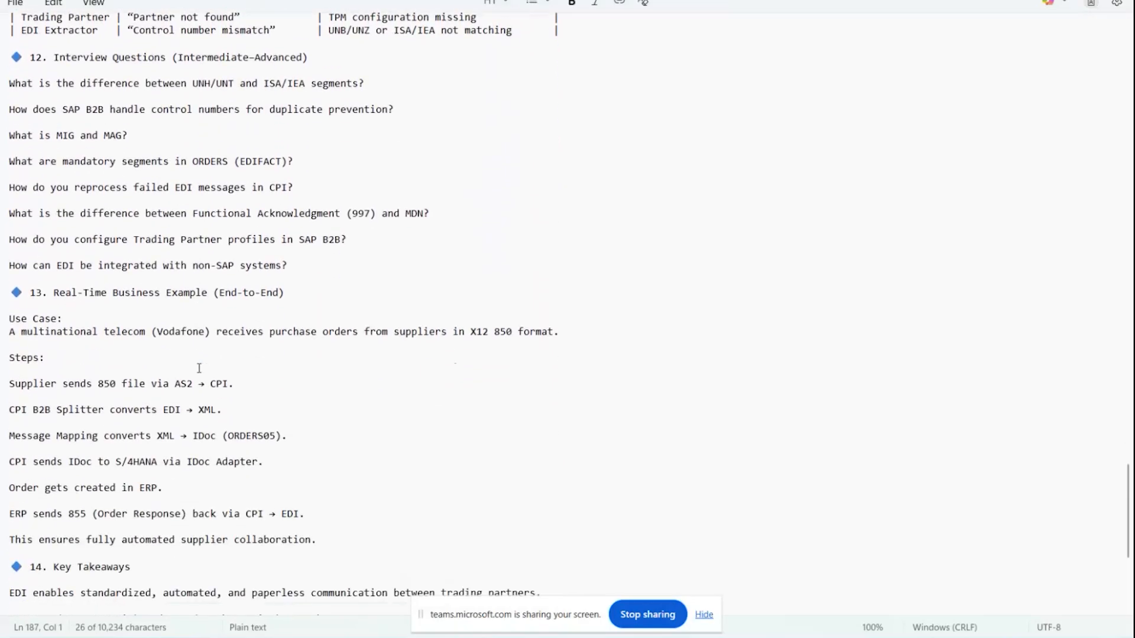
scroll(199, 368, down, 7)
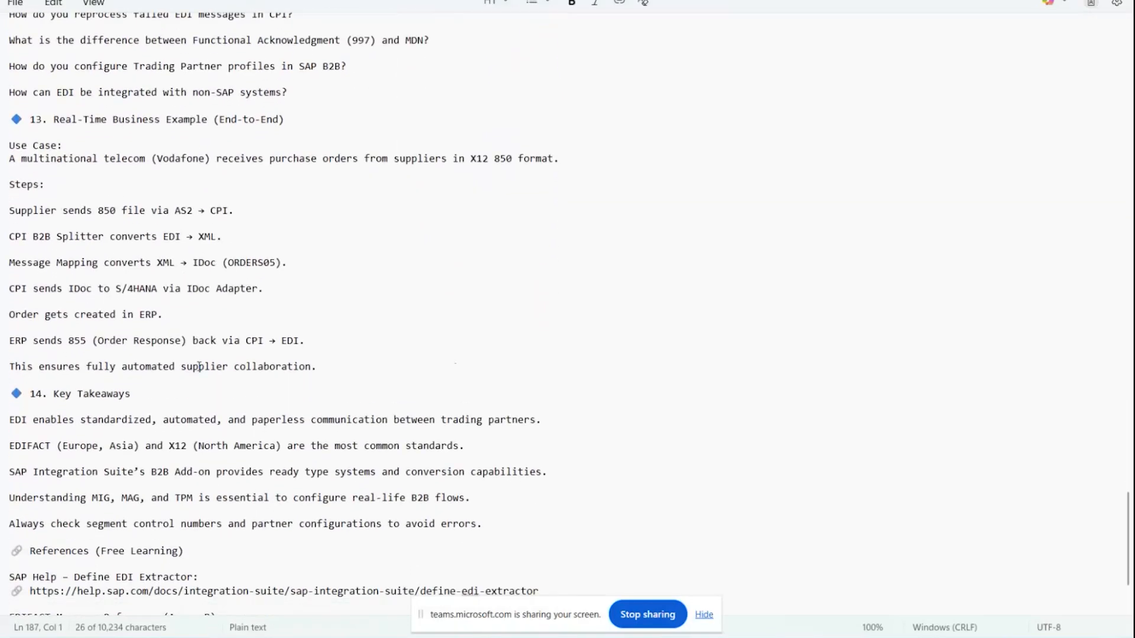
scroll(199, 366, down, 1)
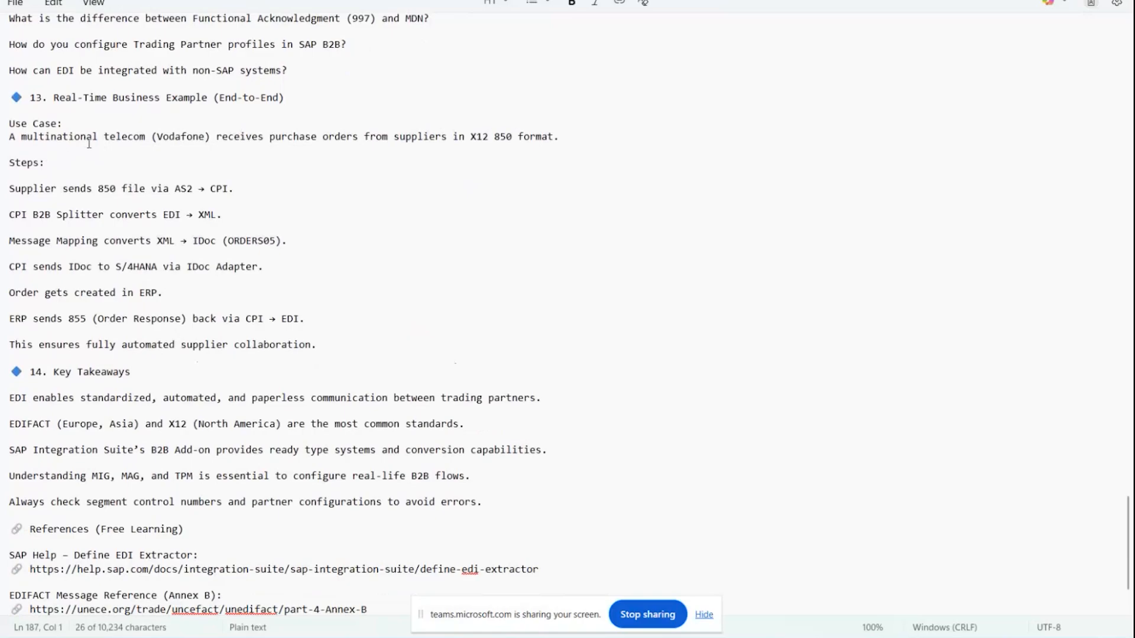
Review the X12 850 business example line by line and the key takeaways, highlighting the conversions, S/4HANA delivery, order response and EDIFACT regions
drag(90, 146, 301, 142)
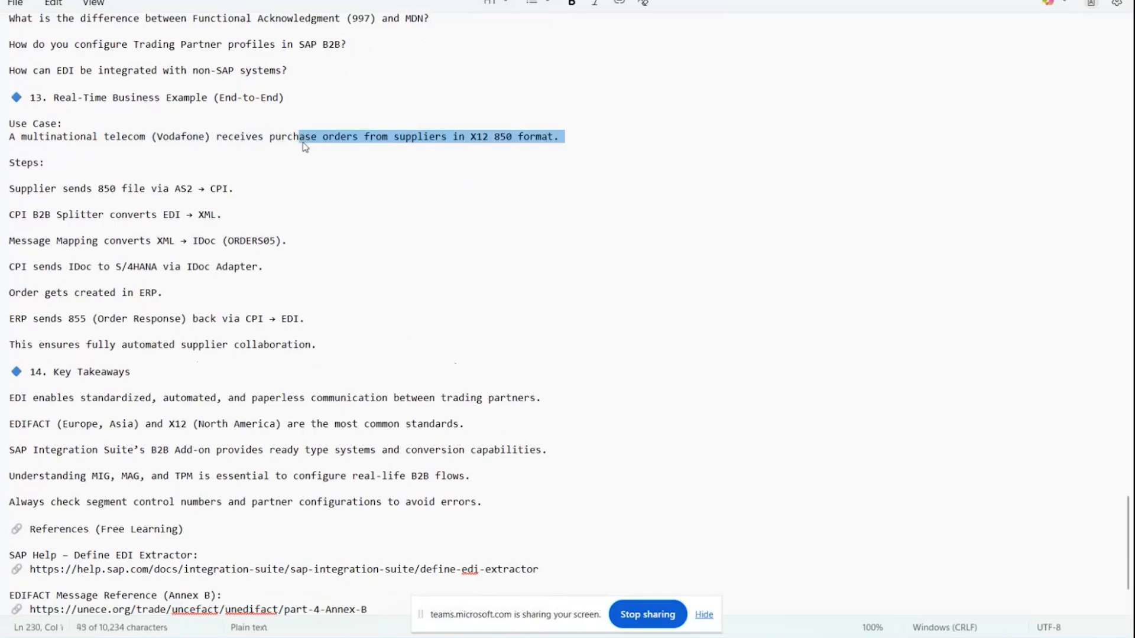
drag(253, 187, 97, 188)
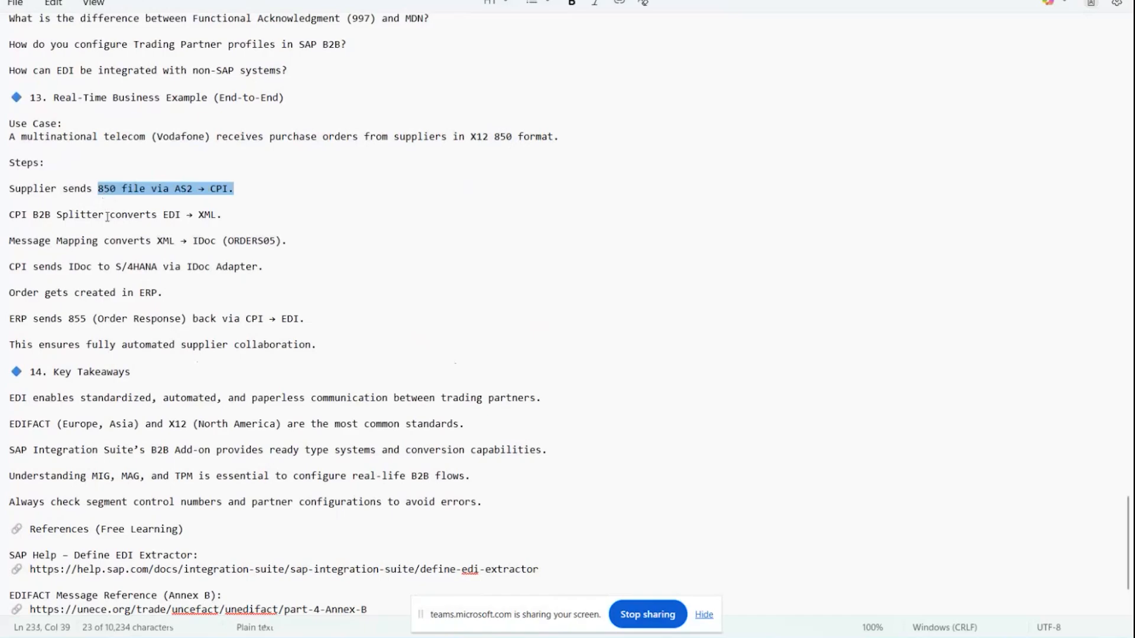
drag(105, 216, 218, 231)
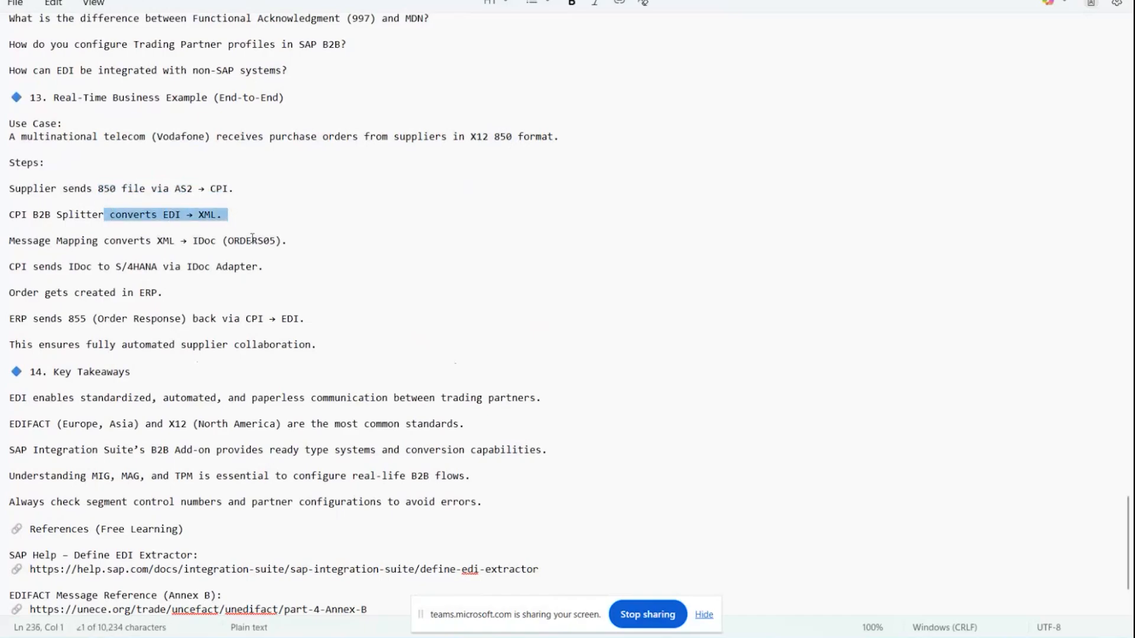
drag(310, 243, 152, 244)
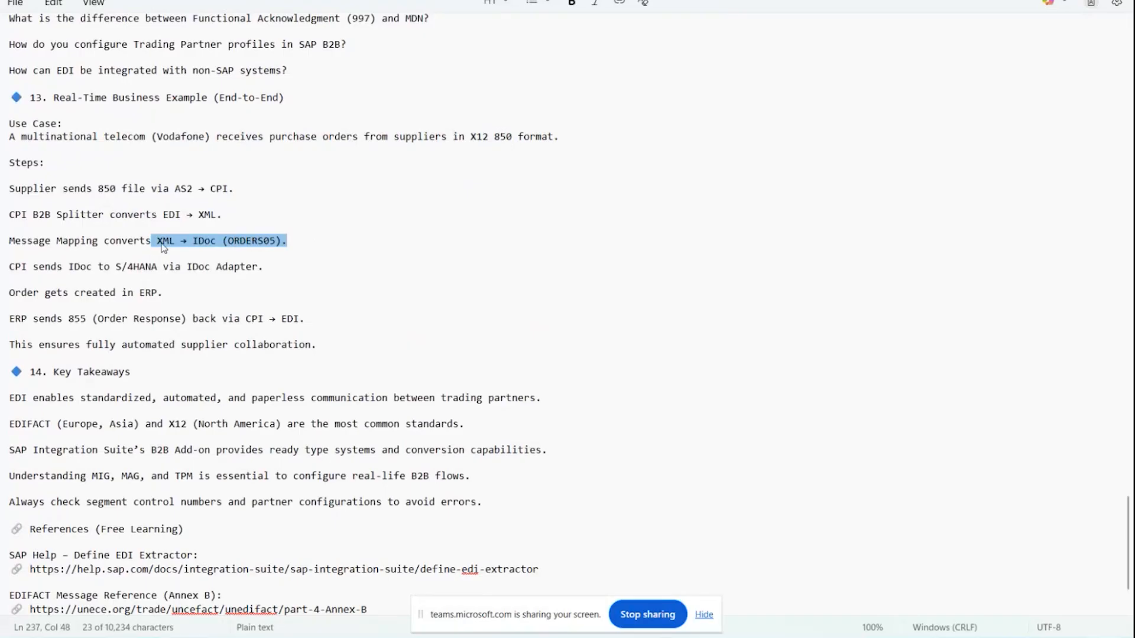
drag(116, 266, 296, 274)
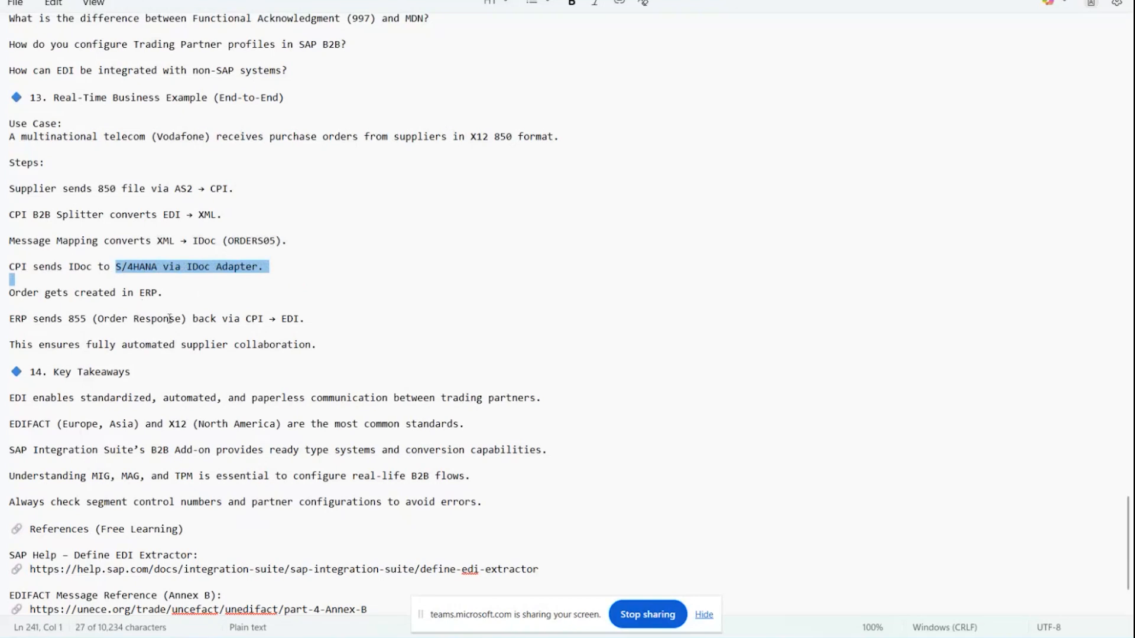
drag(185, 319, 83, 319)
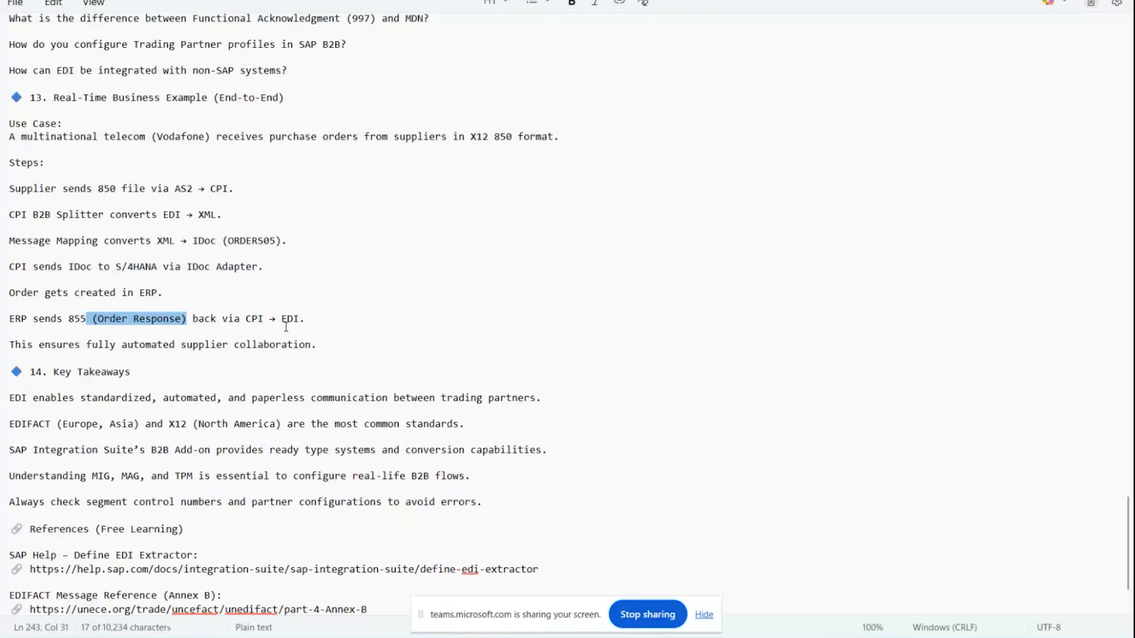
scroll(205, 455, down, 2)
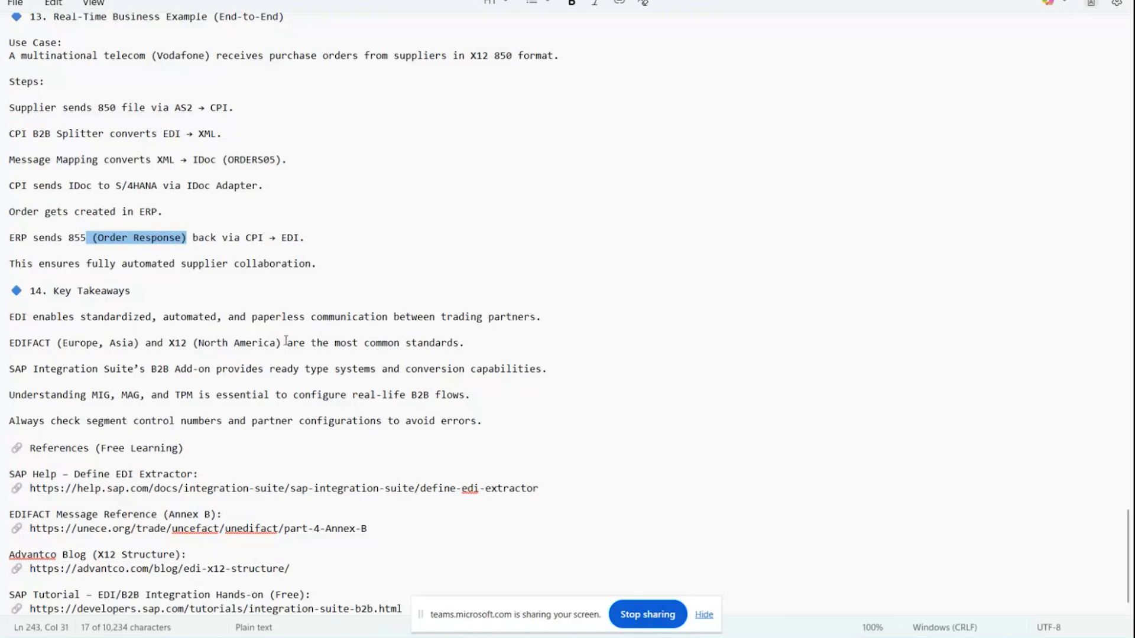
drag(284, 341, 62, 343)
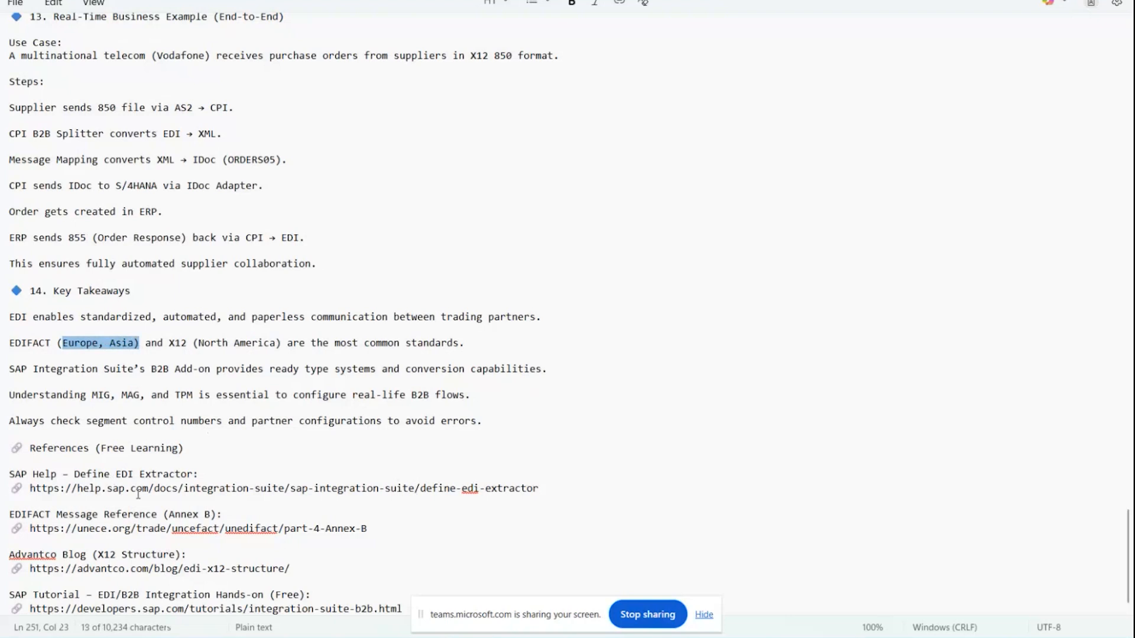
Copy the EDIFACT Message Reference (Annex B) link from the notes and open it in a new browser tab
drag(379, 534, 30, 529)
key(ctrl+c)
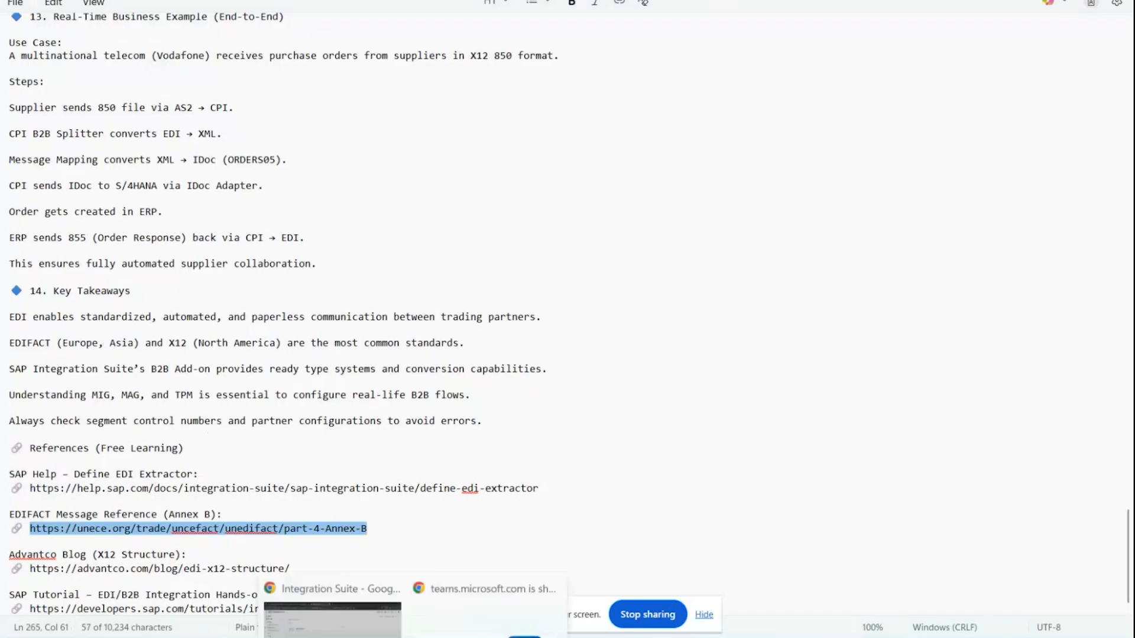
click(375, 569)
key(ctrl+t)
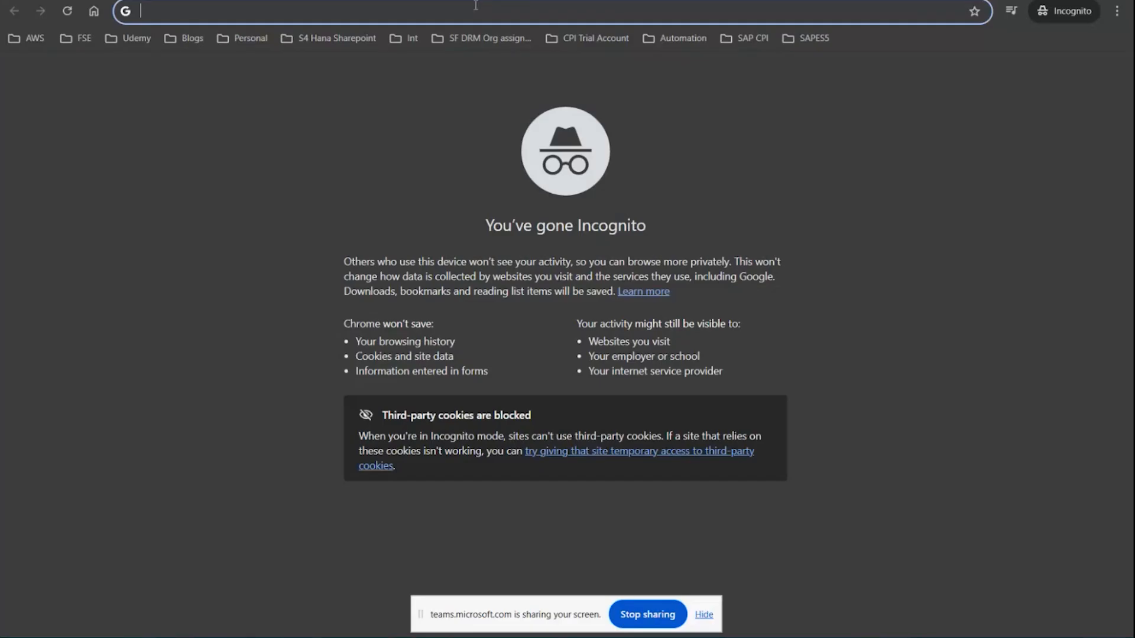
key(ctrl+v)
key(Return)
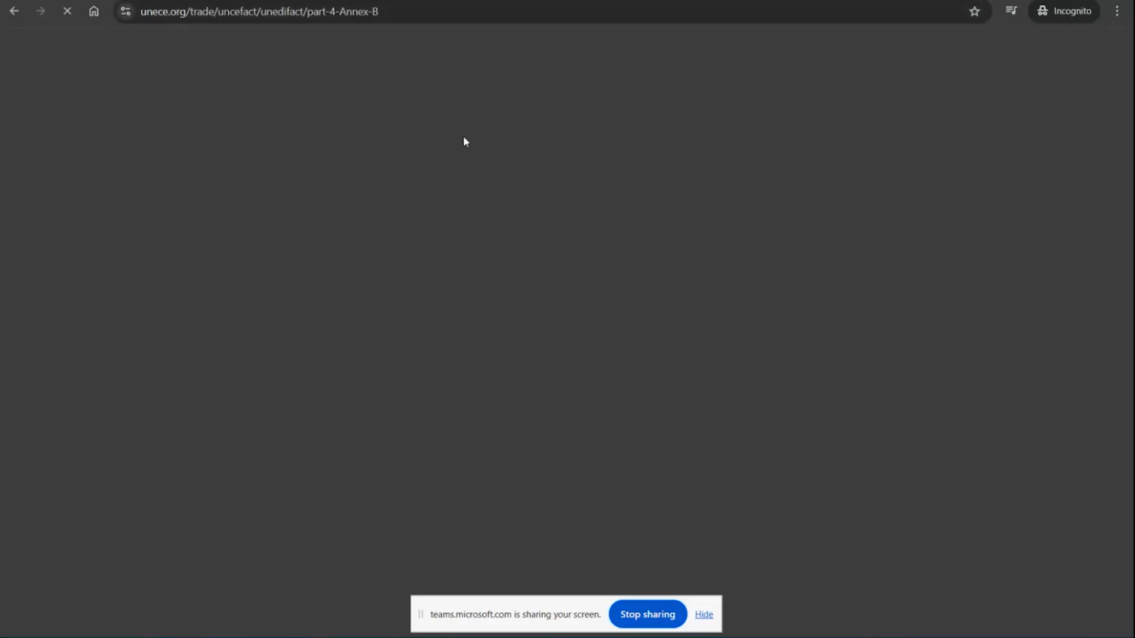
Browse the UNECE Part 4 Annex B page through its service string and interchange segment definitions to the functional group header
scroll(442, 459, down, 10)
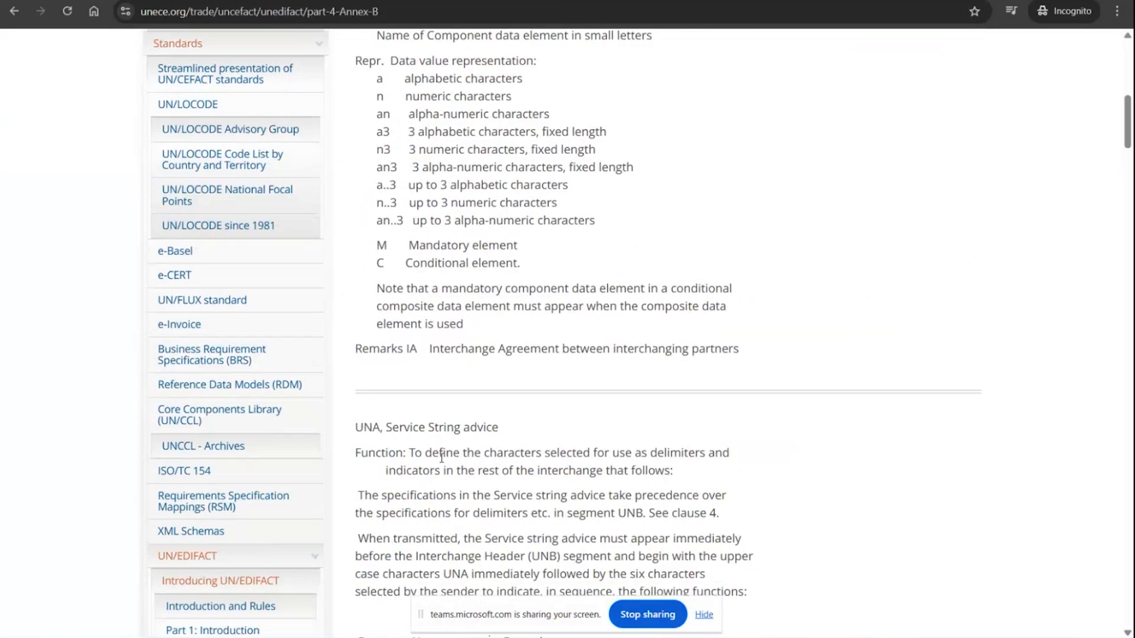
scroll(442, 459, down, 15)
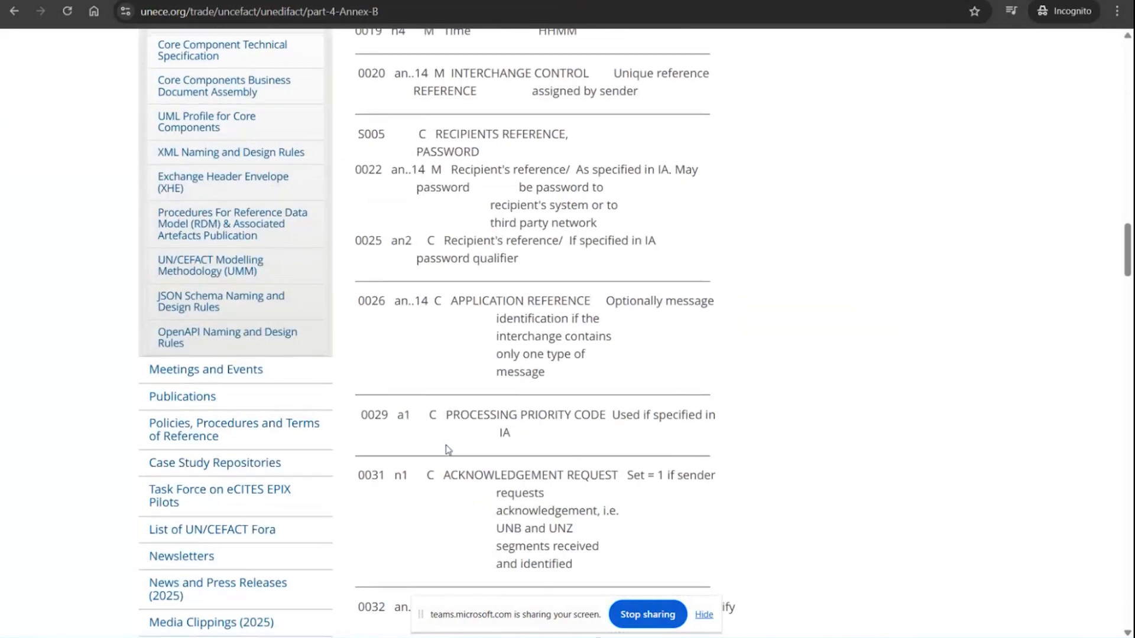
scroll(447, 450, down, 10)
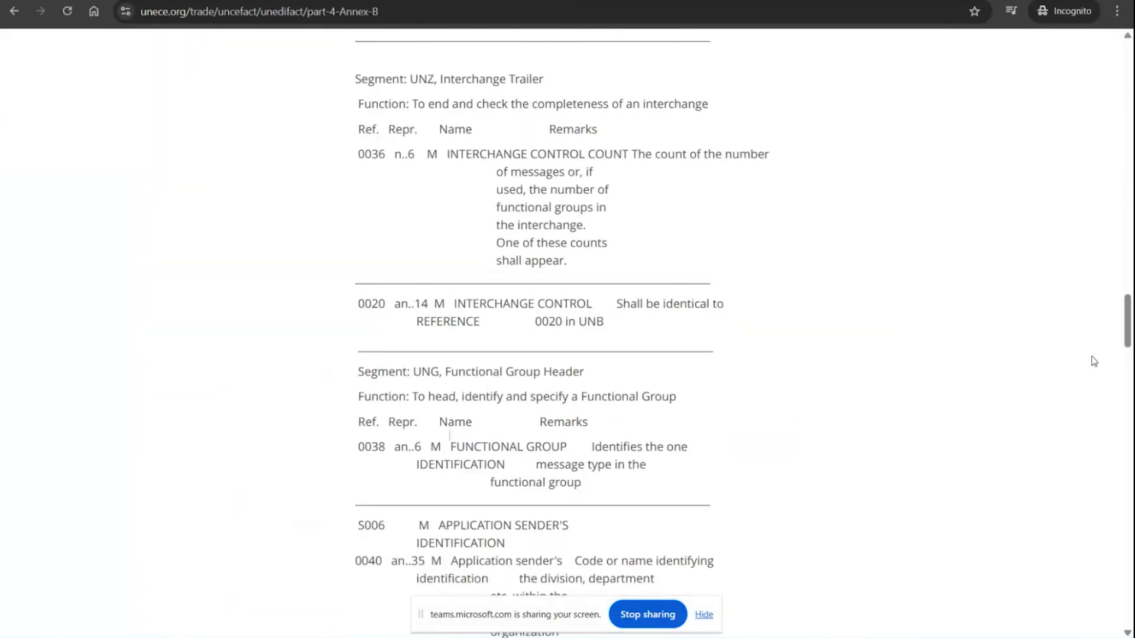
Return to the start of the Annex B page and review its legend and the UNA service string advice definition
scroll(1131, 324, up, 1)
drag(1131, 323, 1130, 47)
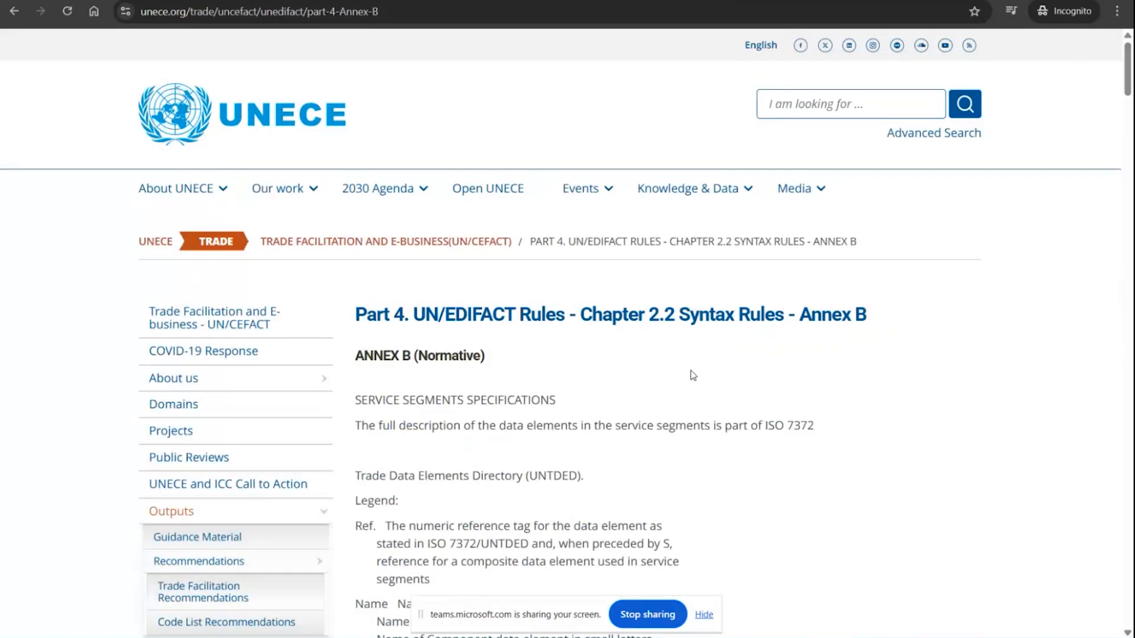
scroll(690, 372, down, 3)
scroll(628, 411, down, 3)
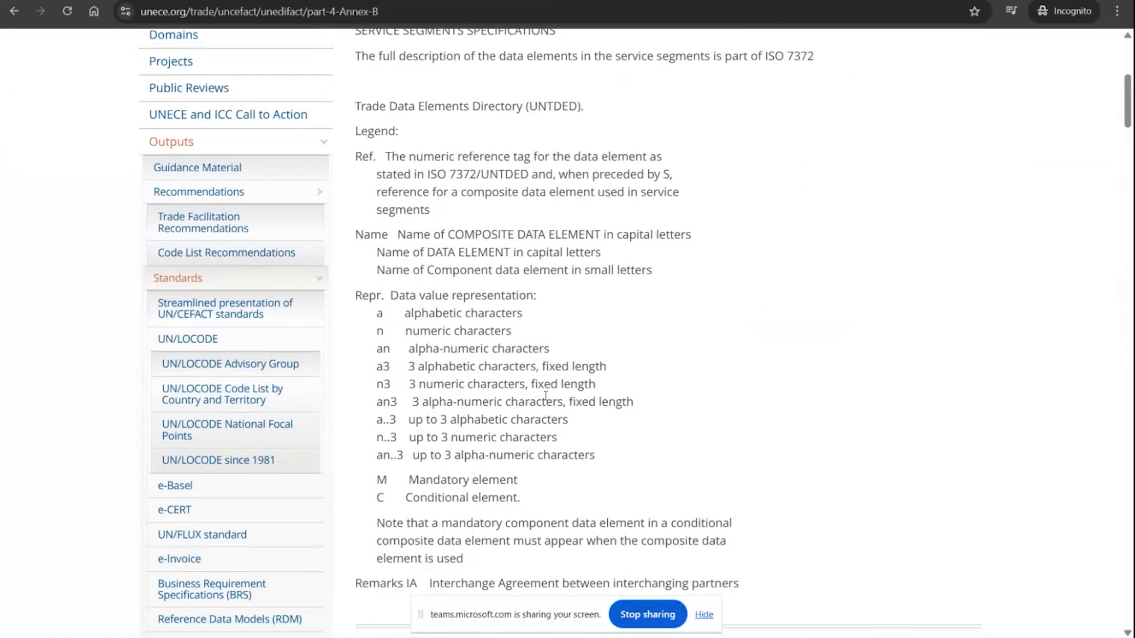
scroll(524, 396, down, 5)
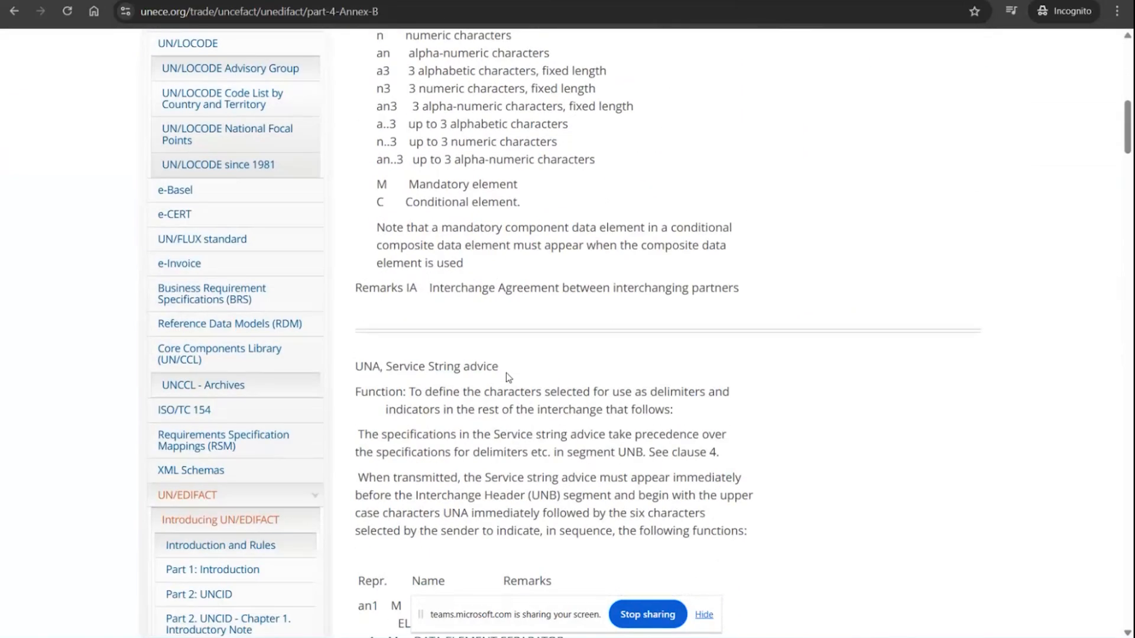
scroll(499, 377, down, 1)
scroll(500, 376, down, 1)
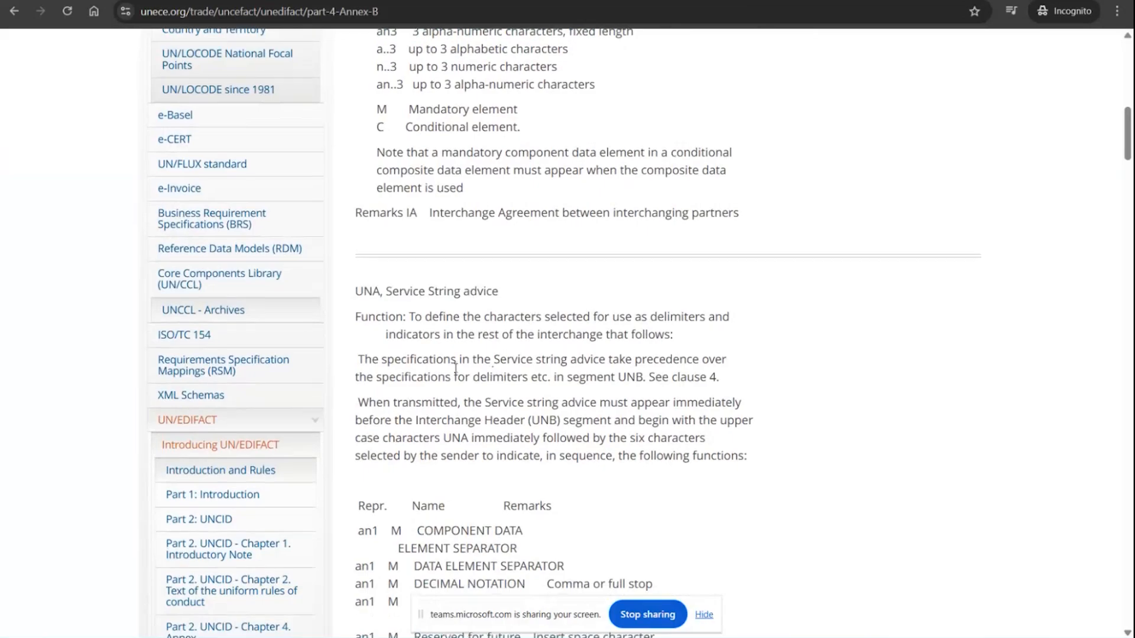
scroll(456, 375, down, 3)
scroll(455, 374, down, 1)
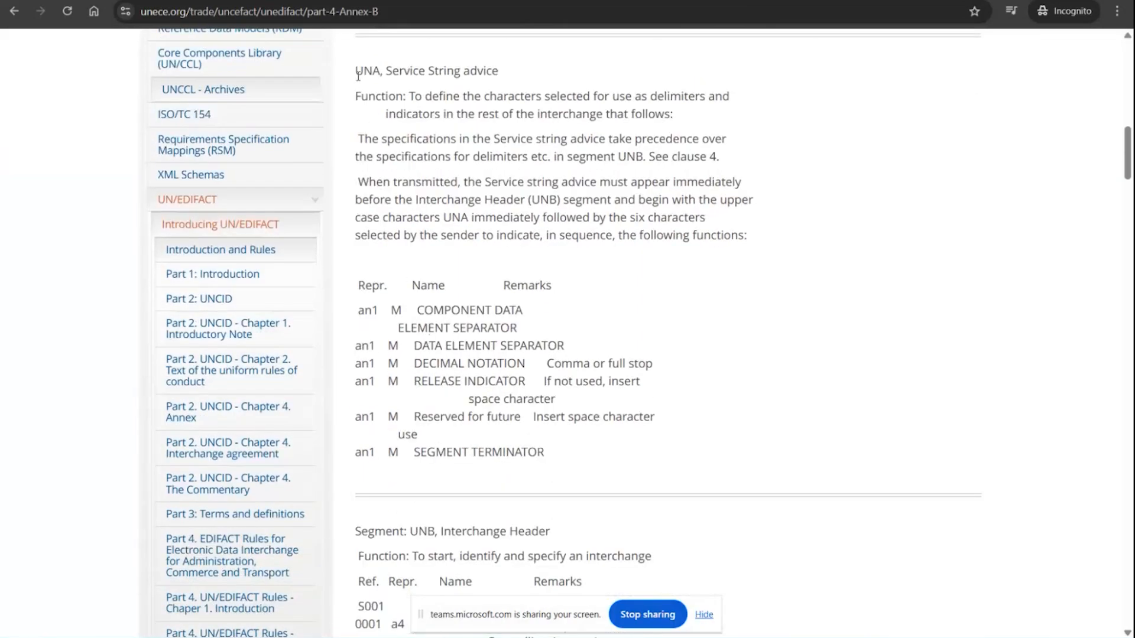
Highlight the UNA, UNB, syntax identifier and syntax version number entries, and skim the remaining segments through to the UNH message header
drag(356, 72, 499, 71)
scroll(496, 304, down, 2)
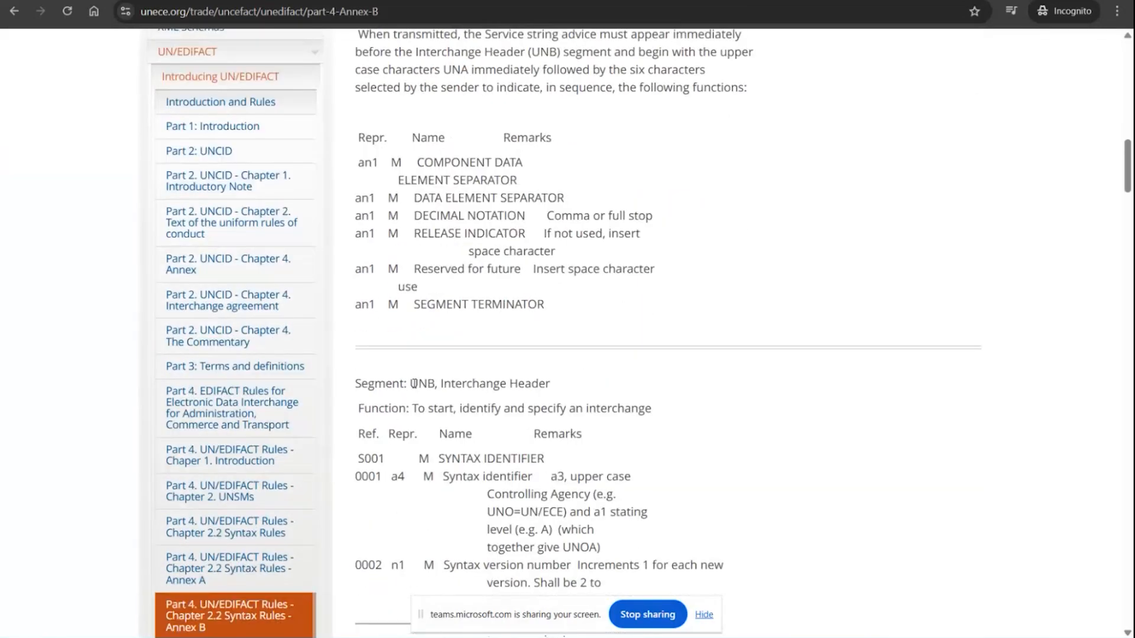
drag(412, 384, 574, 392)
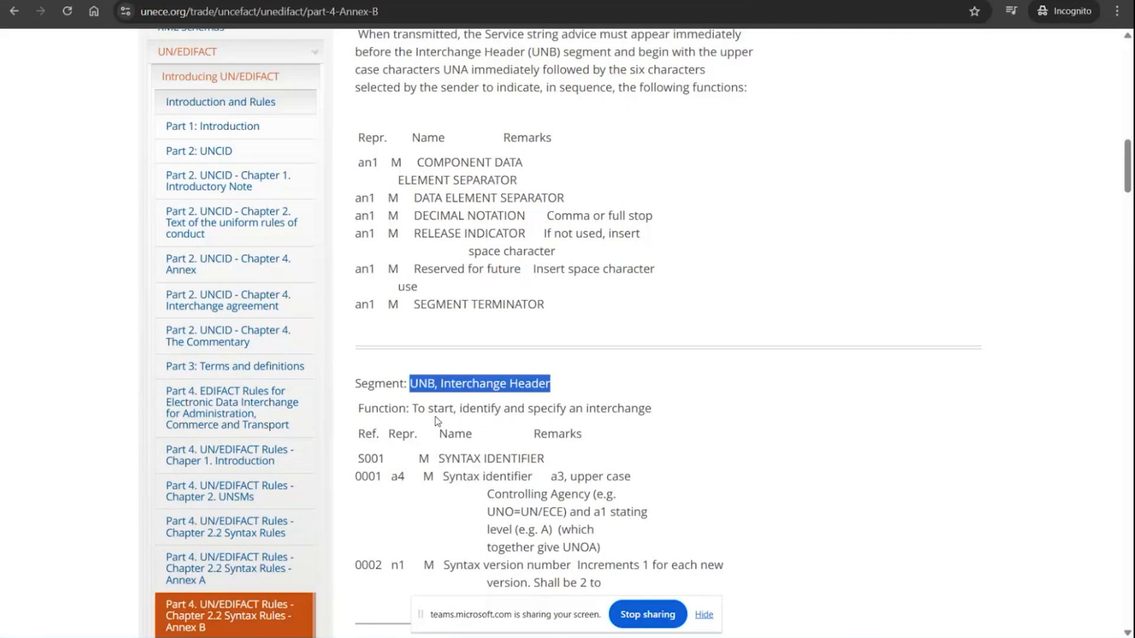
scroll(394, 447, down, 1)
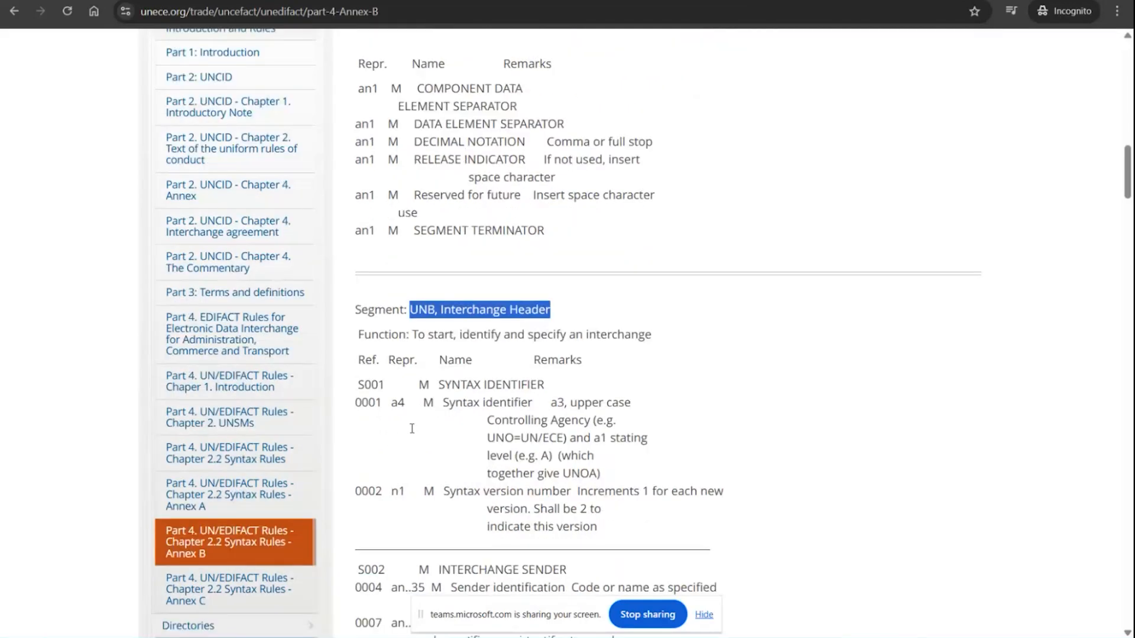
drag(438, 386, 562, 390)
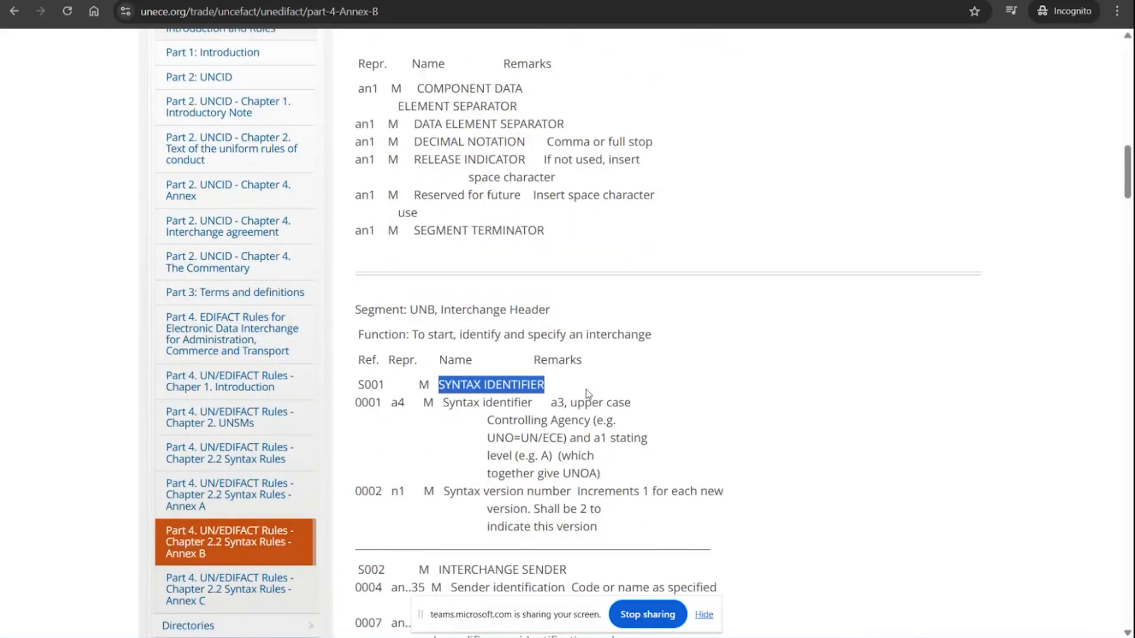
drag(443, 491, 594, 492)
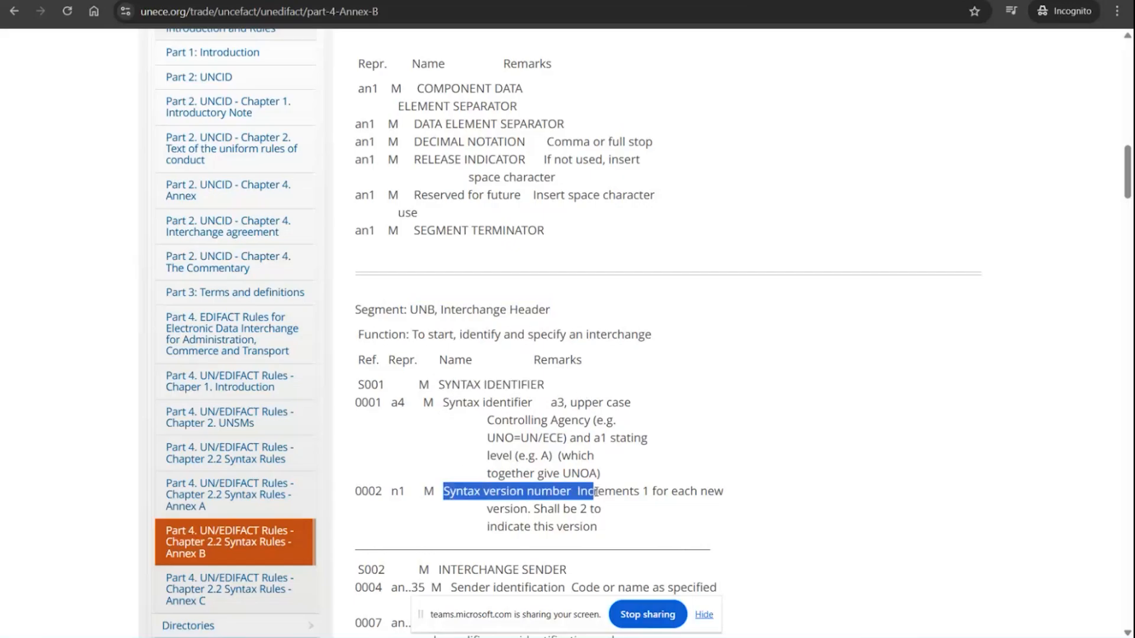
scroll(564, 509, down, 1)
scroll(564, 509, down, 10)
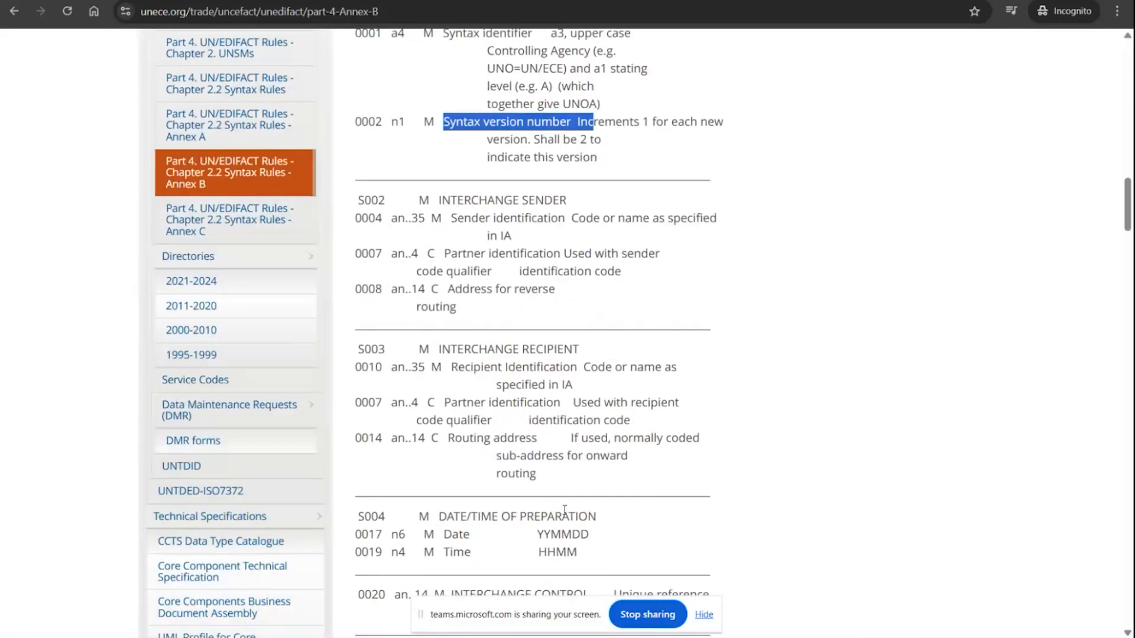
scroll(563, 506, down, 15)
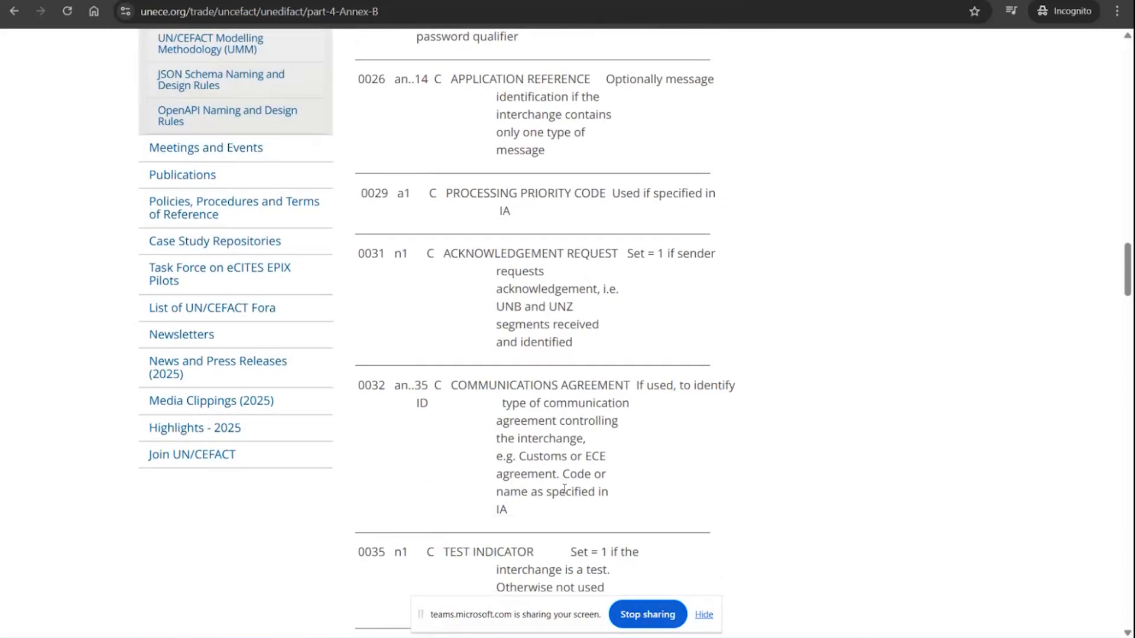
scroll(567, 480, down, 9)
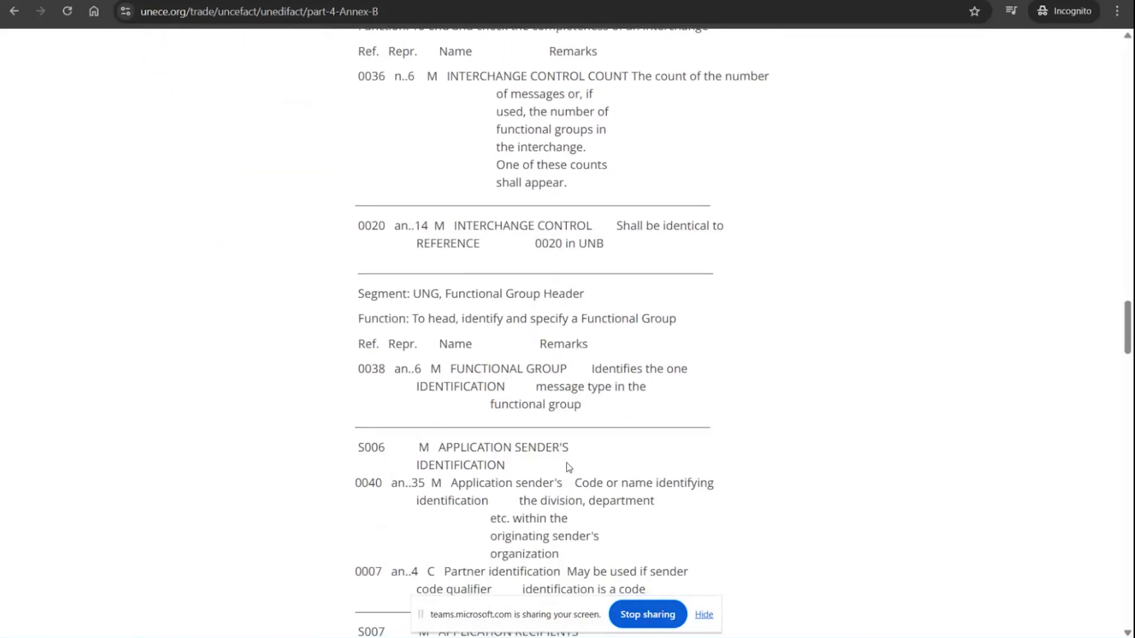
scroll(567, 461, down, 15)
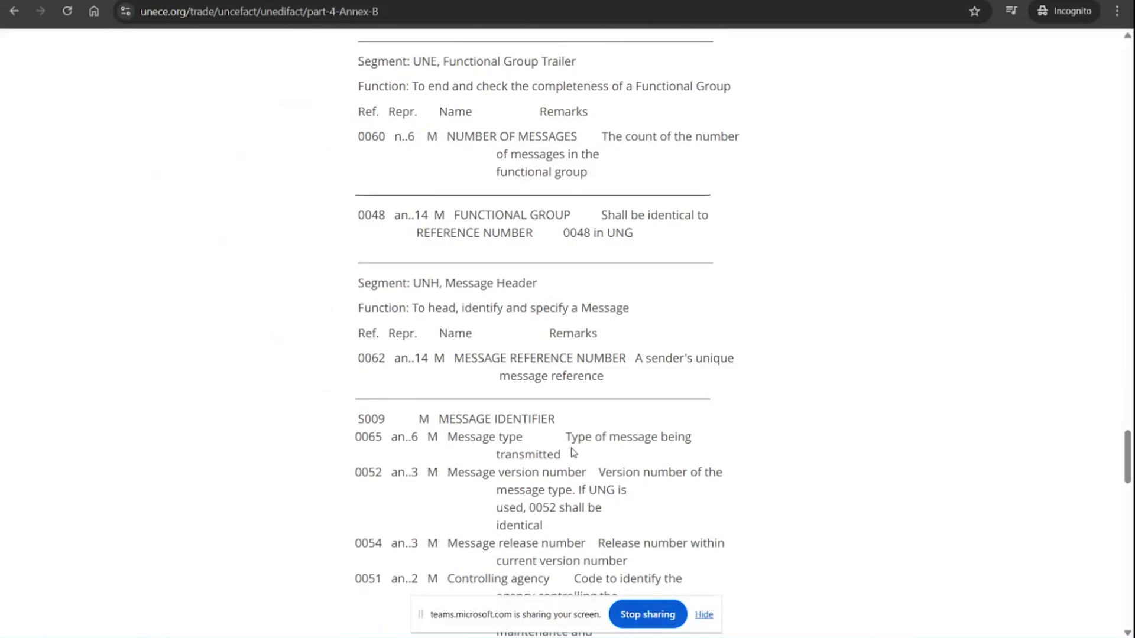
scroll(572, 452, down, 5)
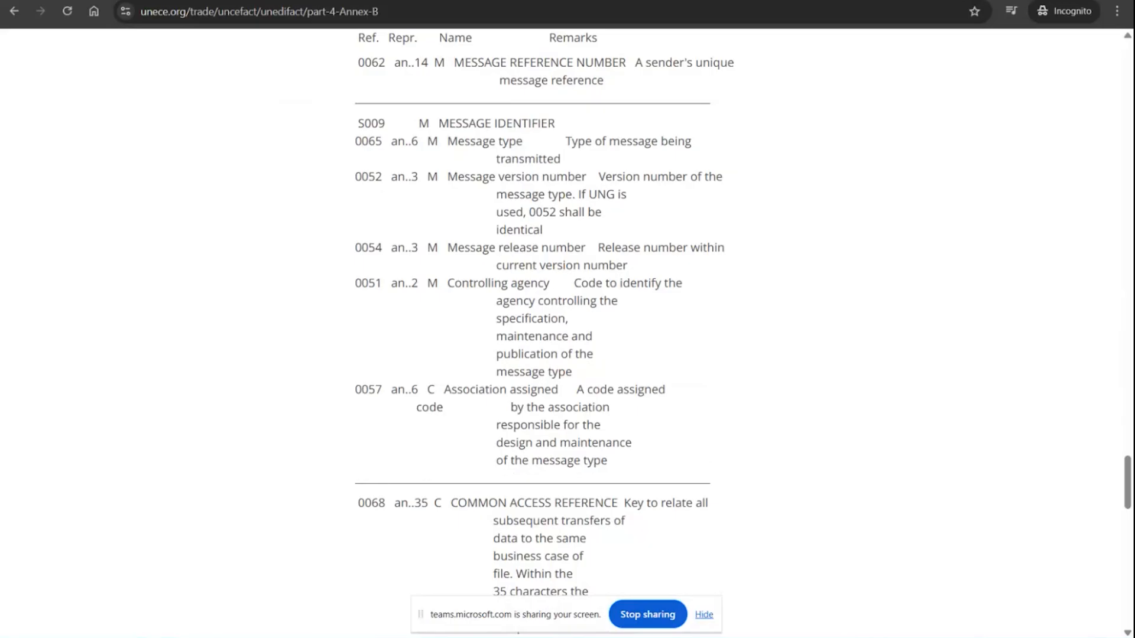
Copy the Advantco Blog (X12 Structure) link from the notes and load it in the browser, and open another blank tab
key(alt+Tab)
drag(289, 569, 31, 574)
key(ctrl+c)
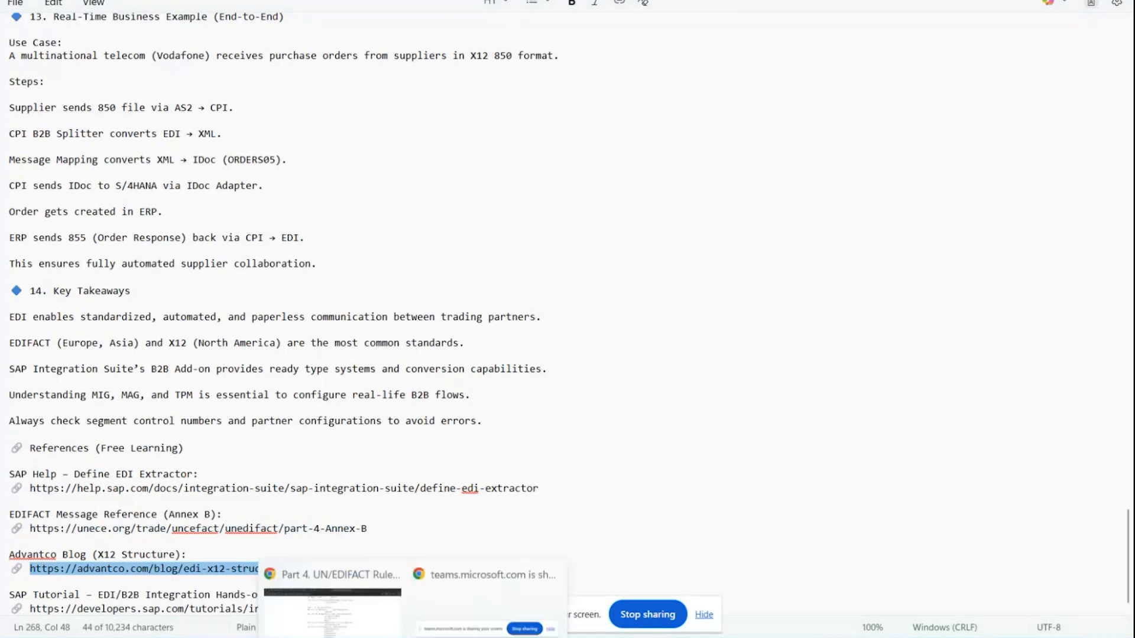
click(337, 579)
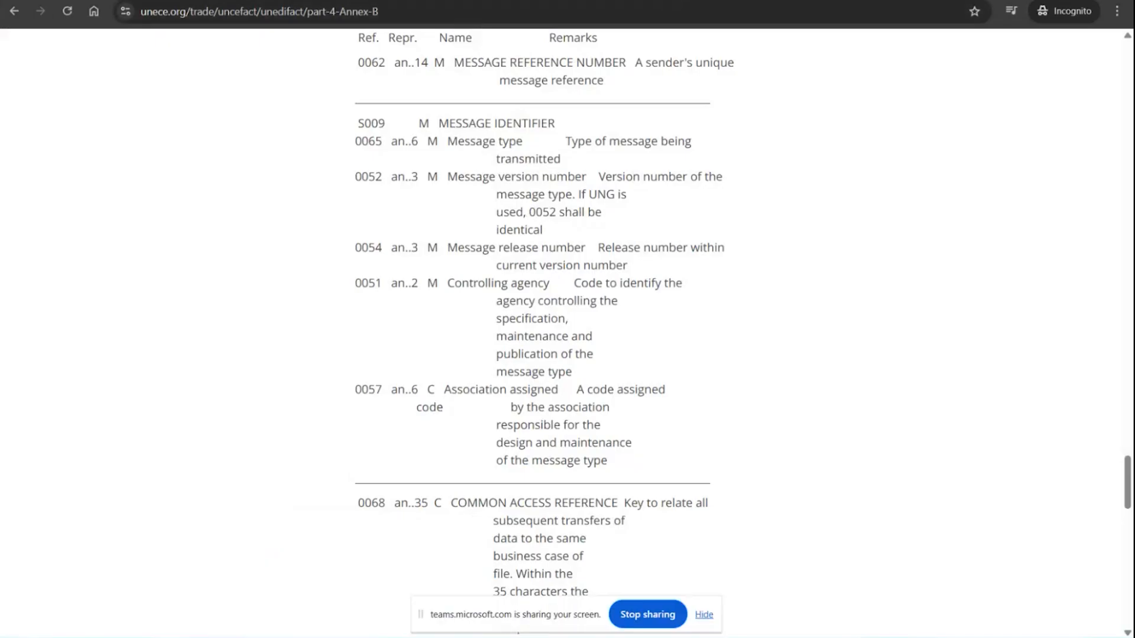
key(ctrl+t)
key(ctrl+v)
key(Return)
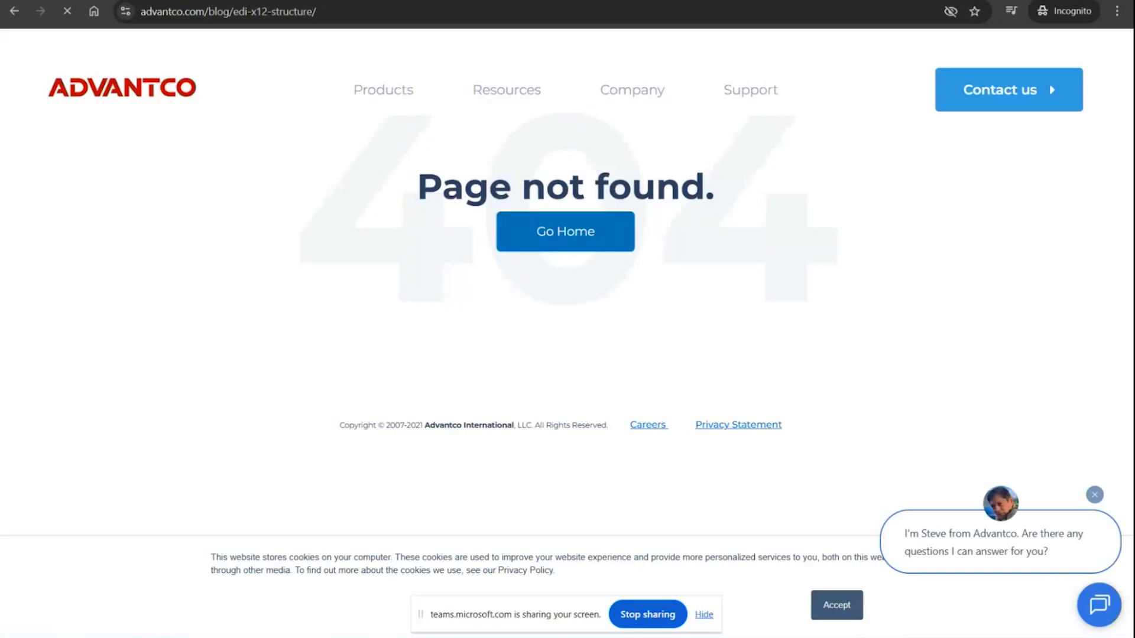
key(ctrl+Tab)
key(ctrl+t)
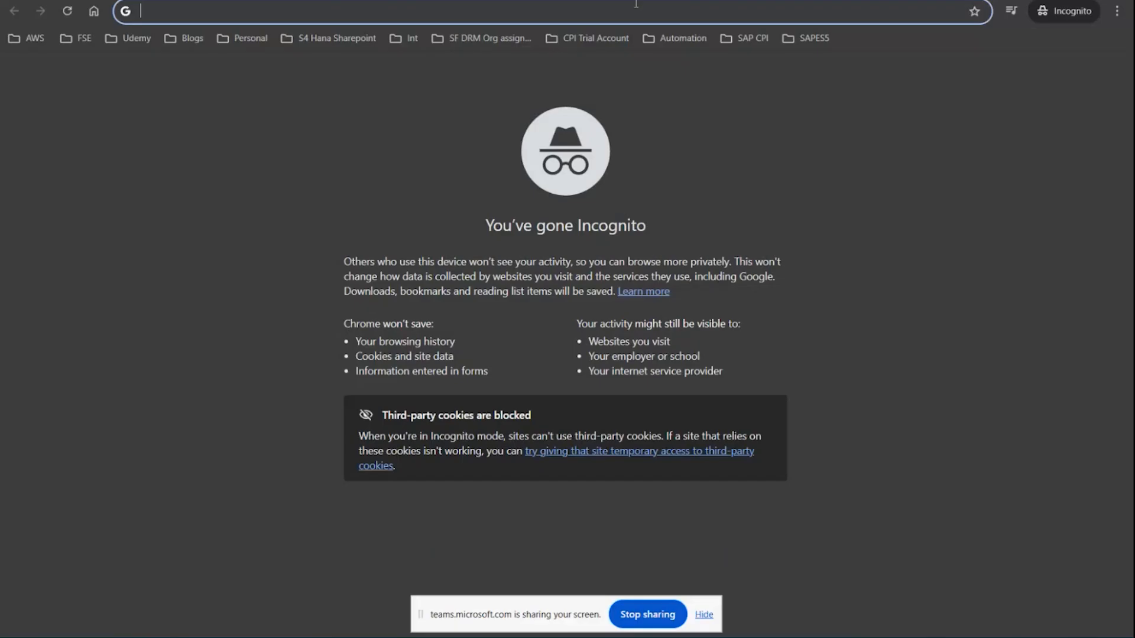
key(Tab)
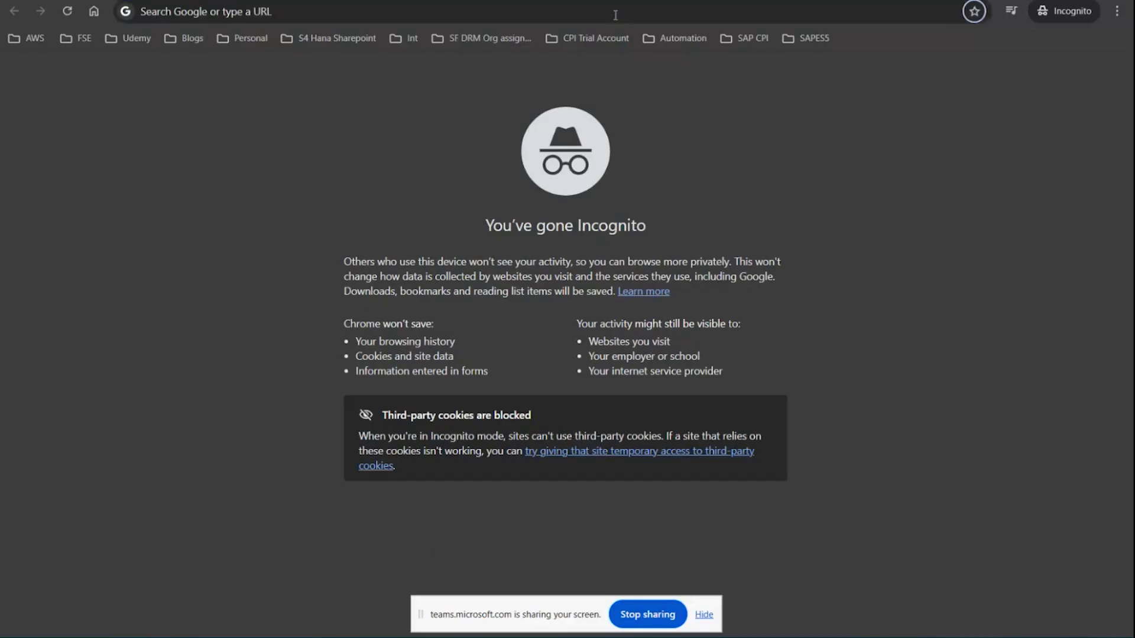
key(Return)
text(Str)
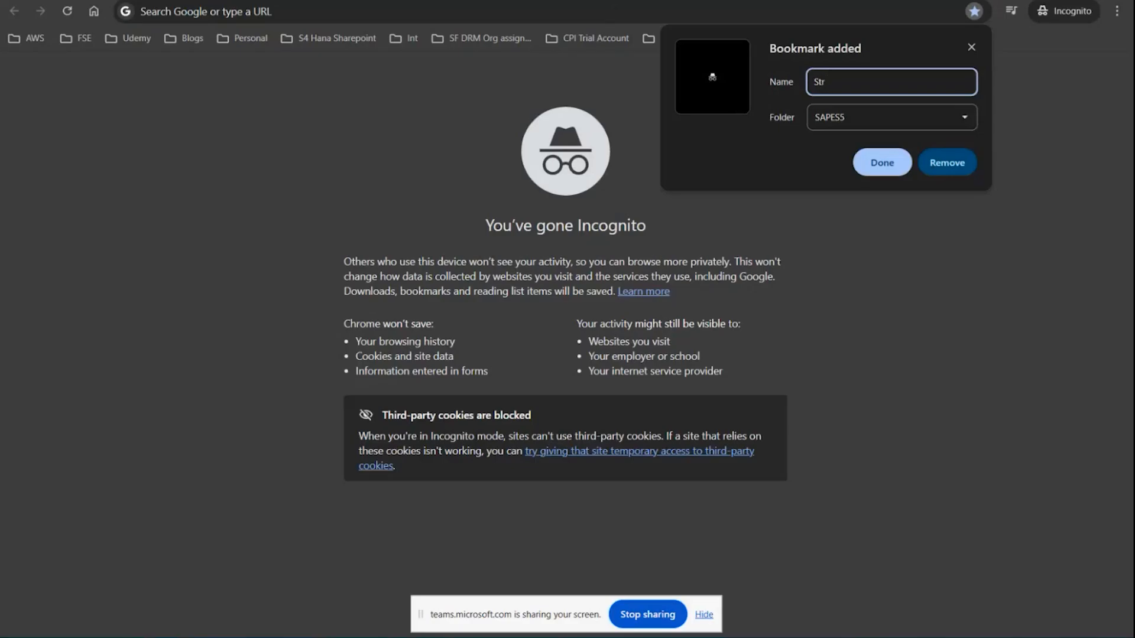
click(971, 47)
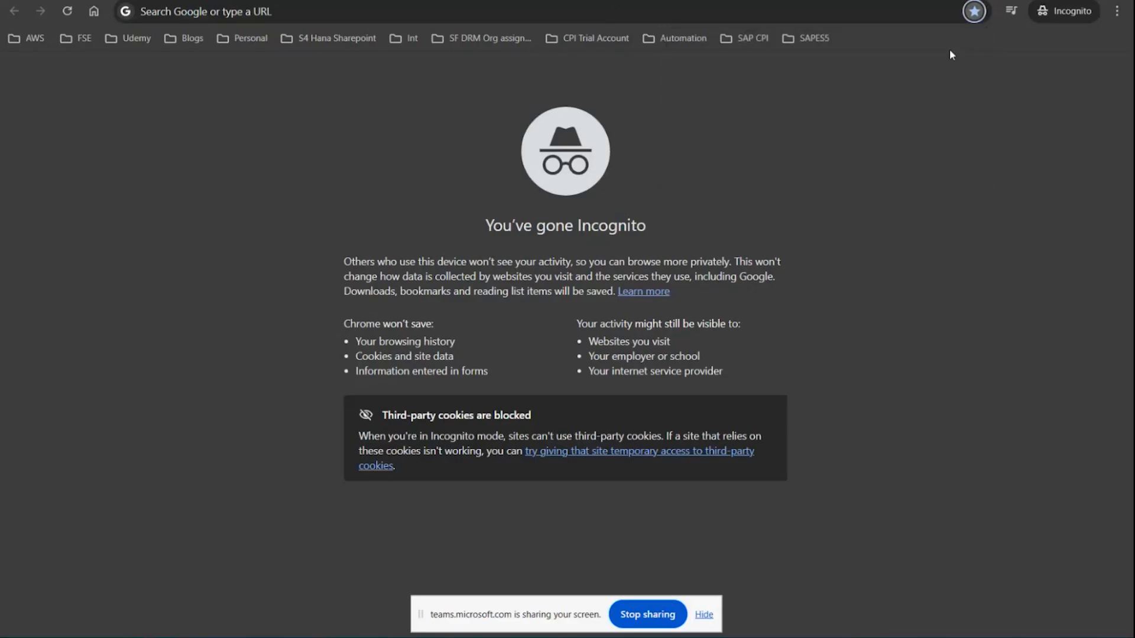
Search Google for "X12 Structure EDI" and open Oracle Help Center's Structure of X12 Envelopes page
click(571, 18)
text(X12)
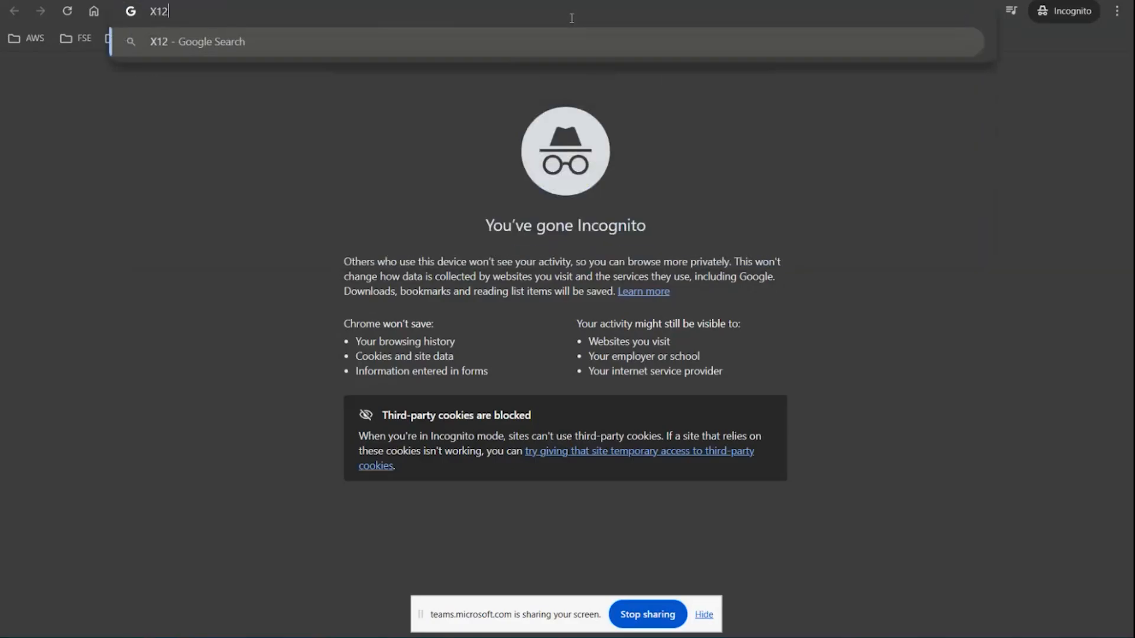
text( Struc)
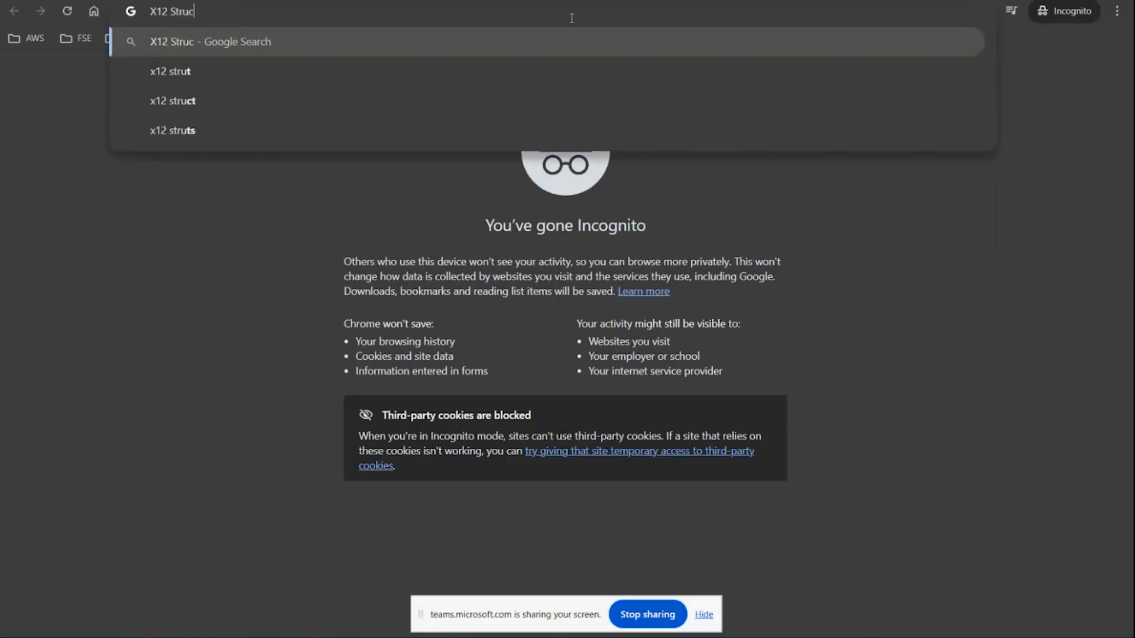
text(ture EDI)
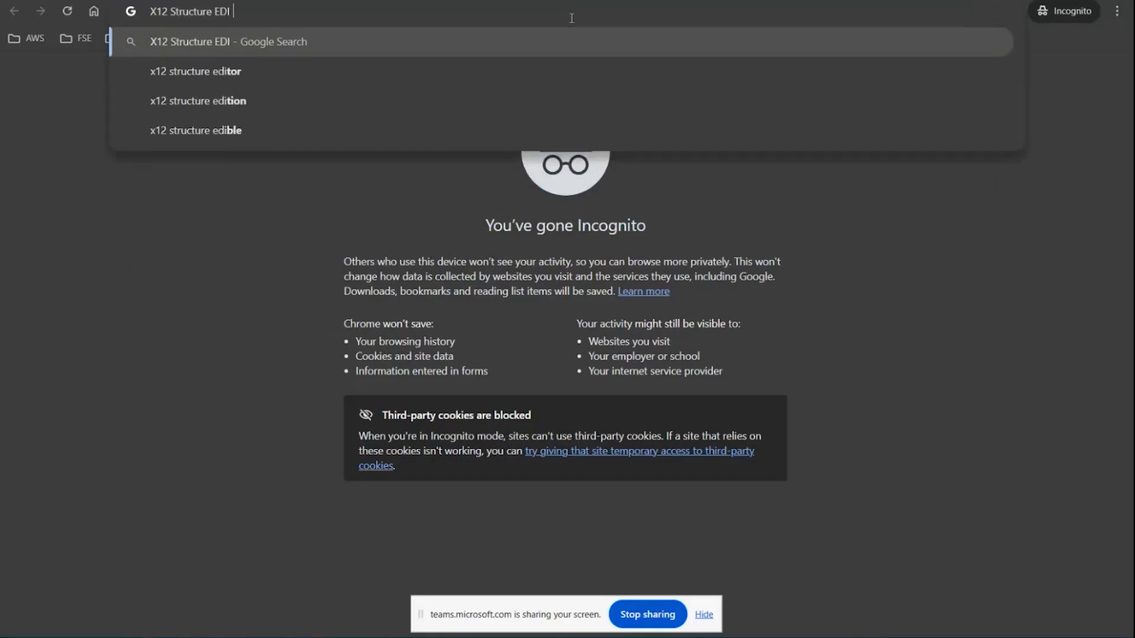
key(Return)
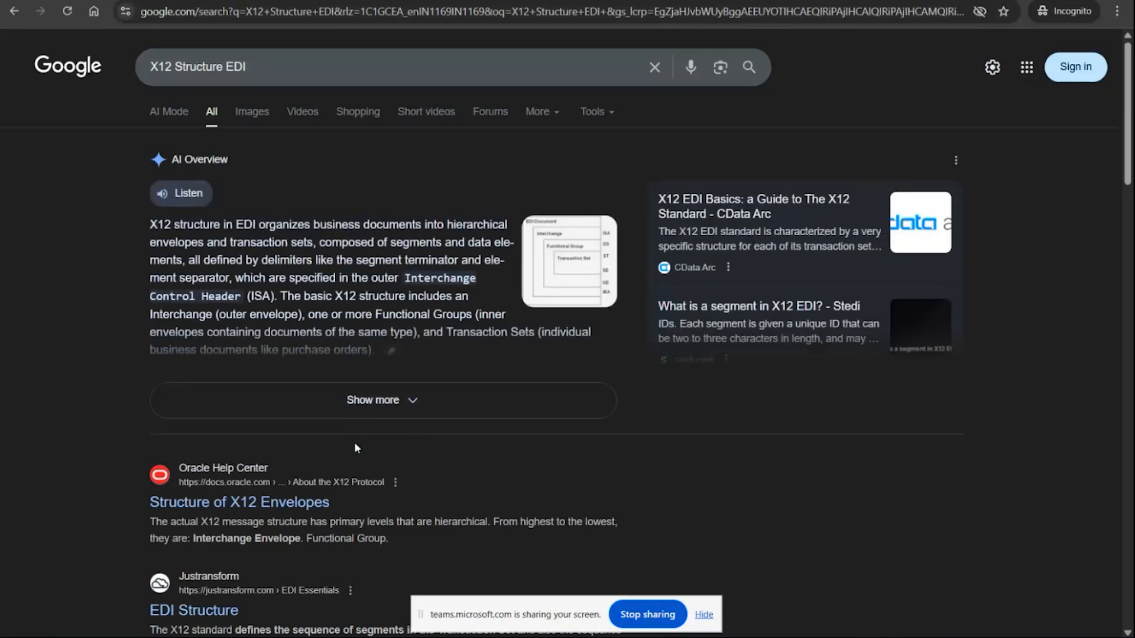
click(274, 502)
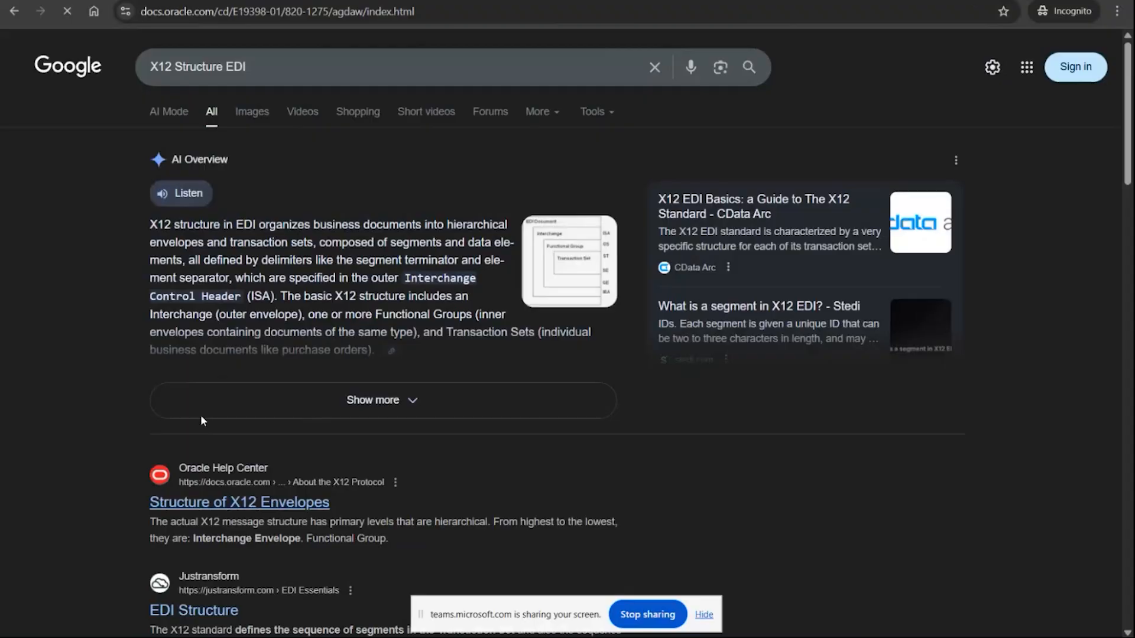
Review the X12 envelope schematic diagram from ISA to IEA and the X12 997 functional acknowledgment segment table
scroll(271, 427, down, 1)
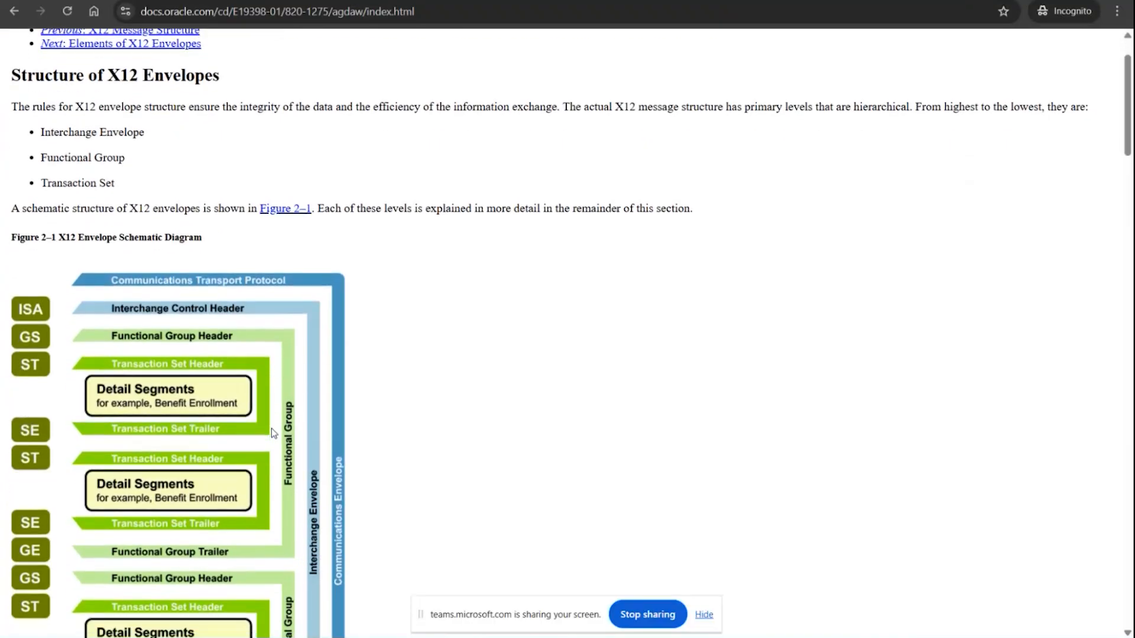
scroll(271, 428, down, 2)
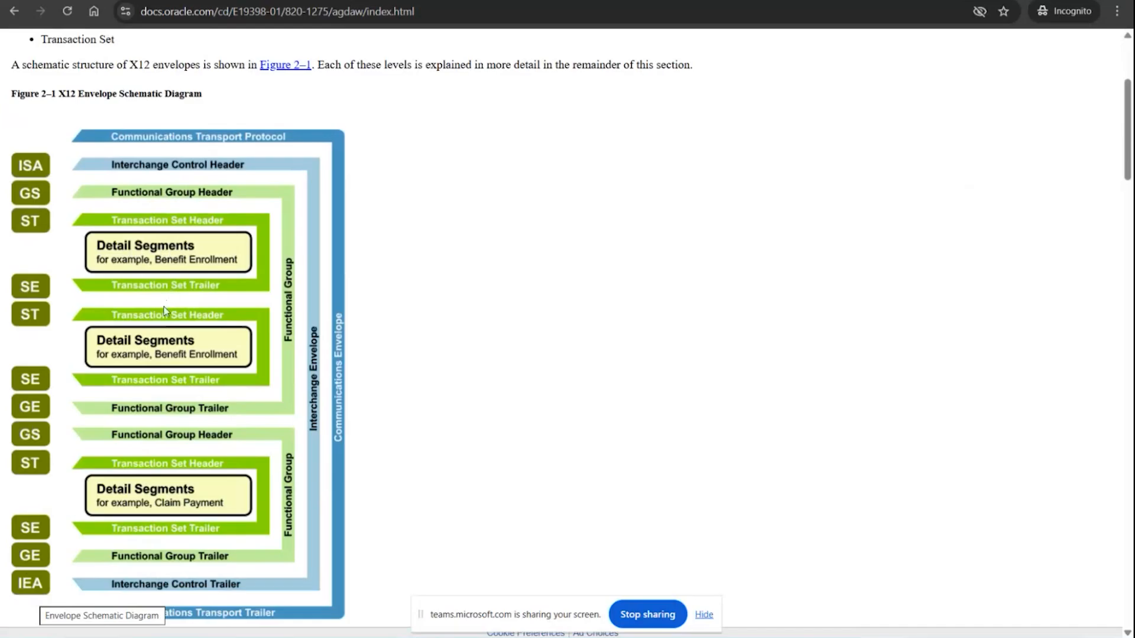
scroll(126, 467, down, 1)
scroll(126, 467, down, 3)
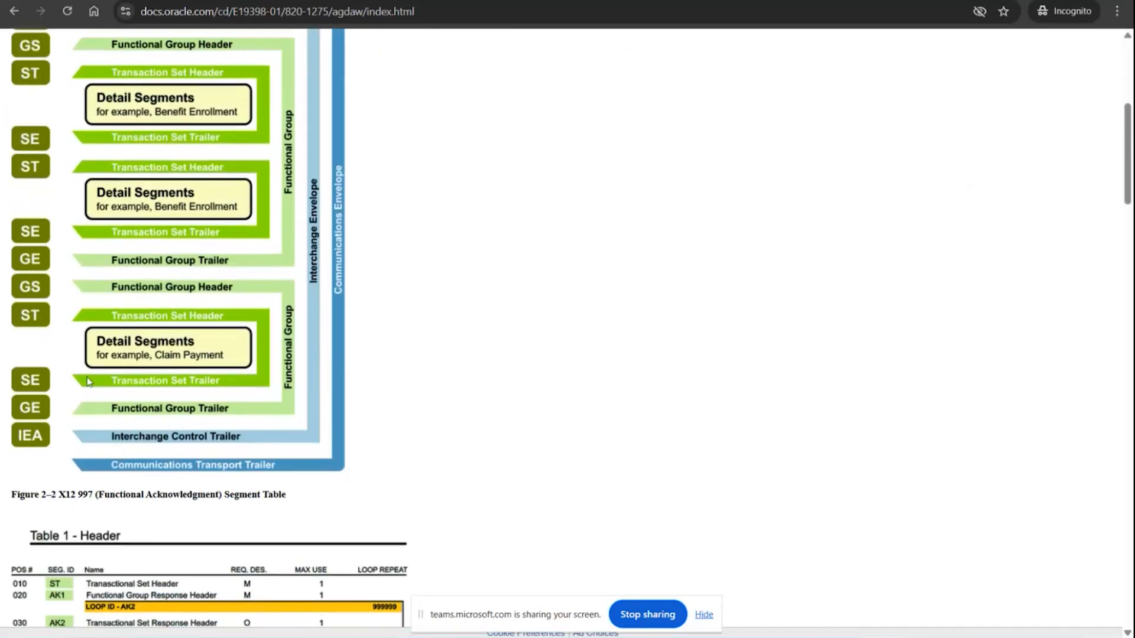
scroll(74, 302, up, 3)
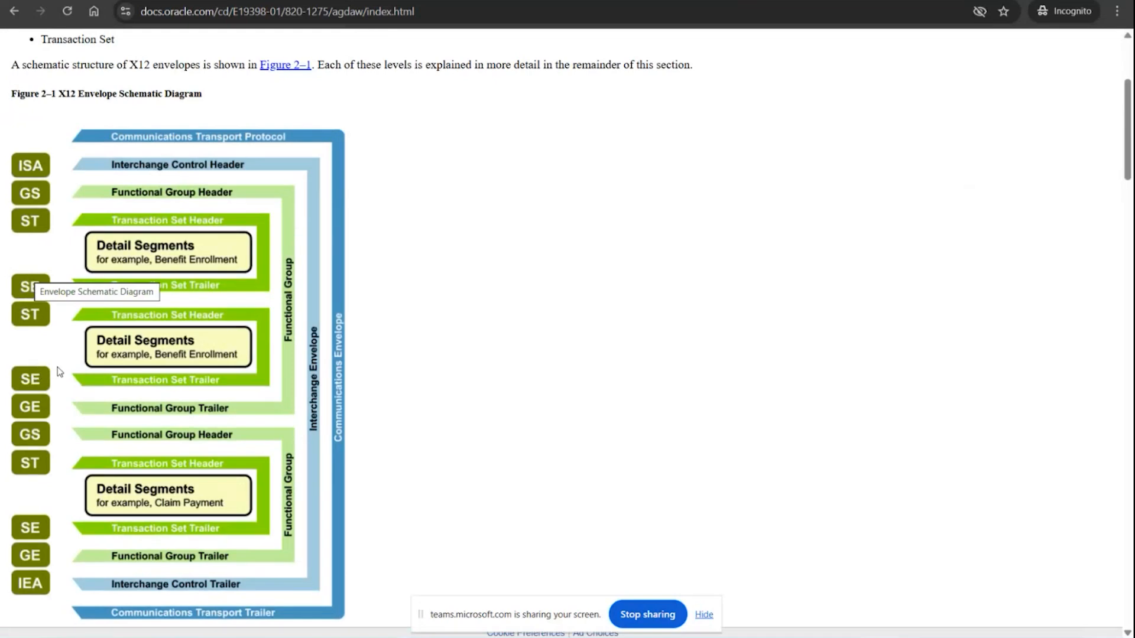
scroll(94, 402, down, 1)
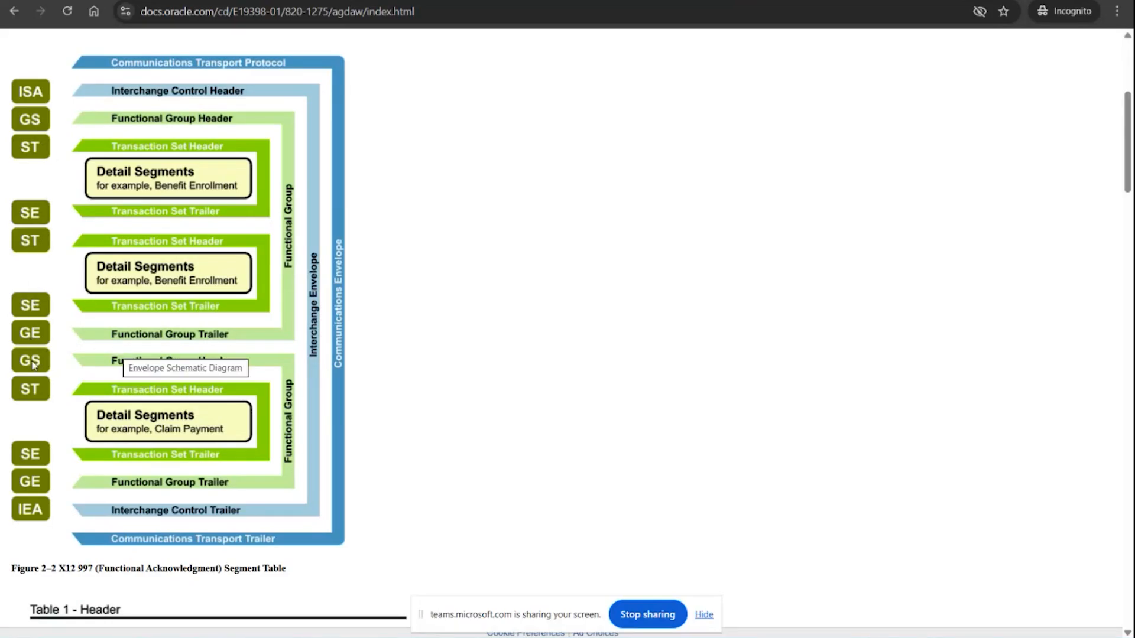
scroll(71, 399, down, 4)
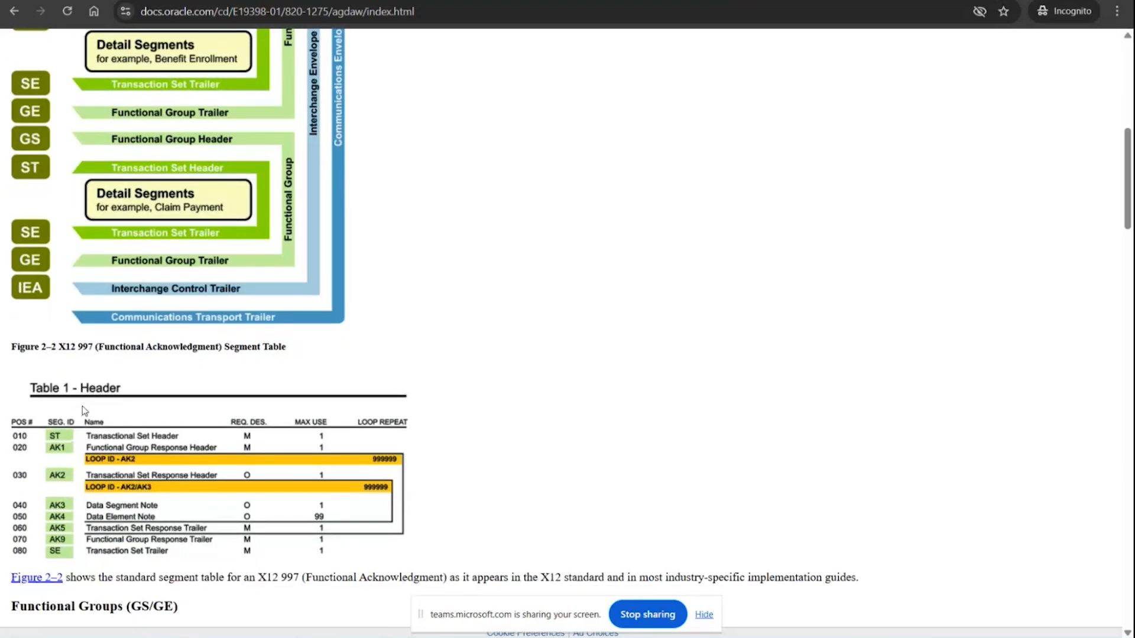